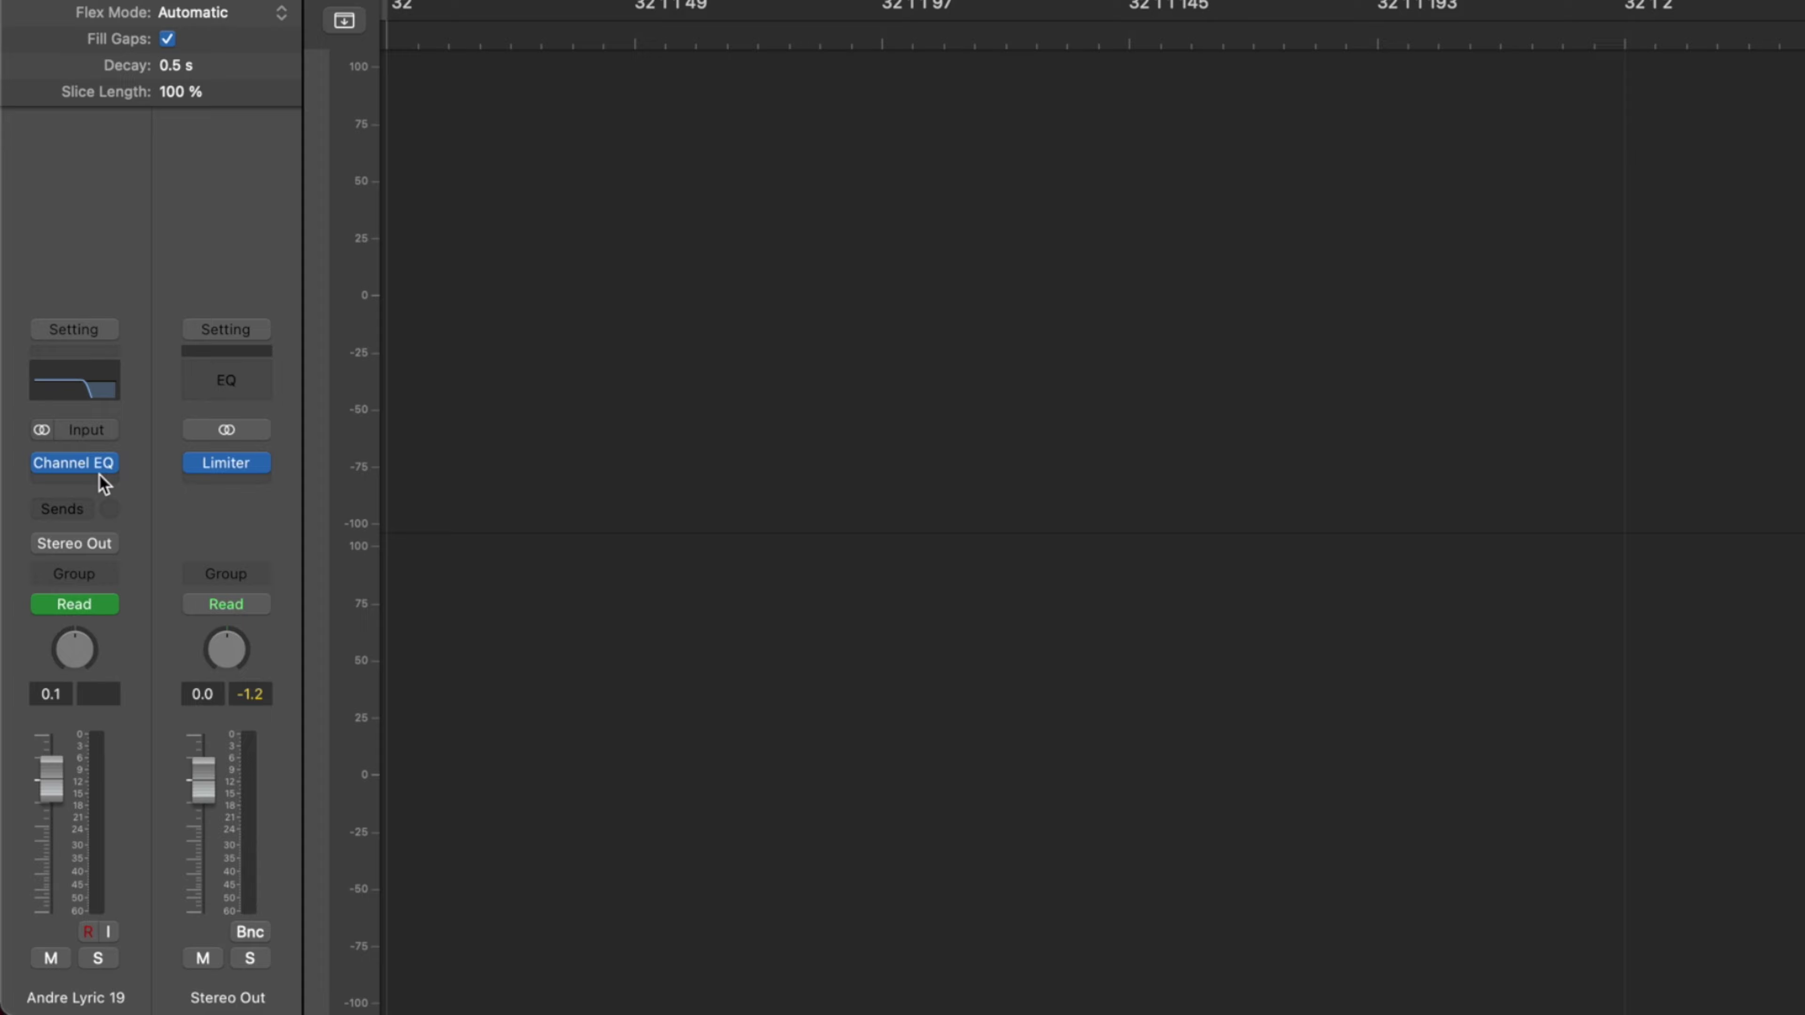
- Insert a Tape Delay on the Andre Lyric 19 track and set its dry output to 100%
mouse_move(109, 846)
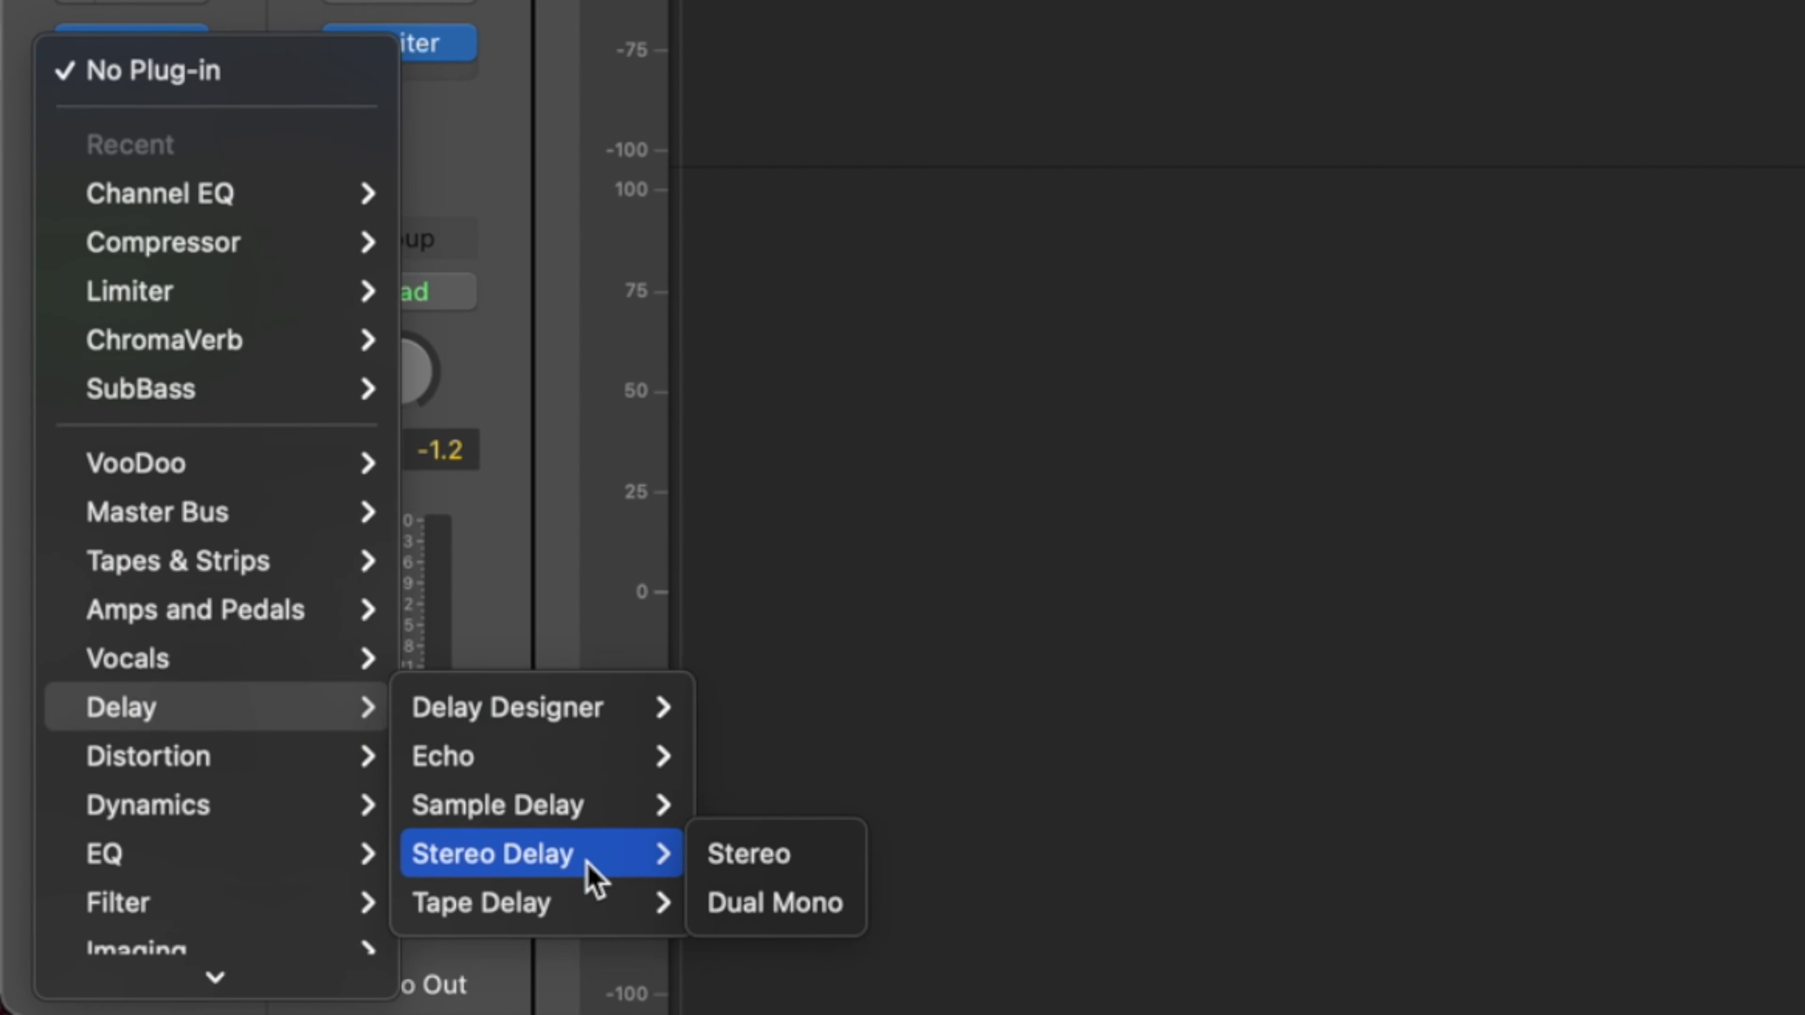
left_click(707, 910)
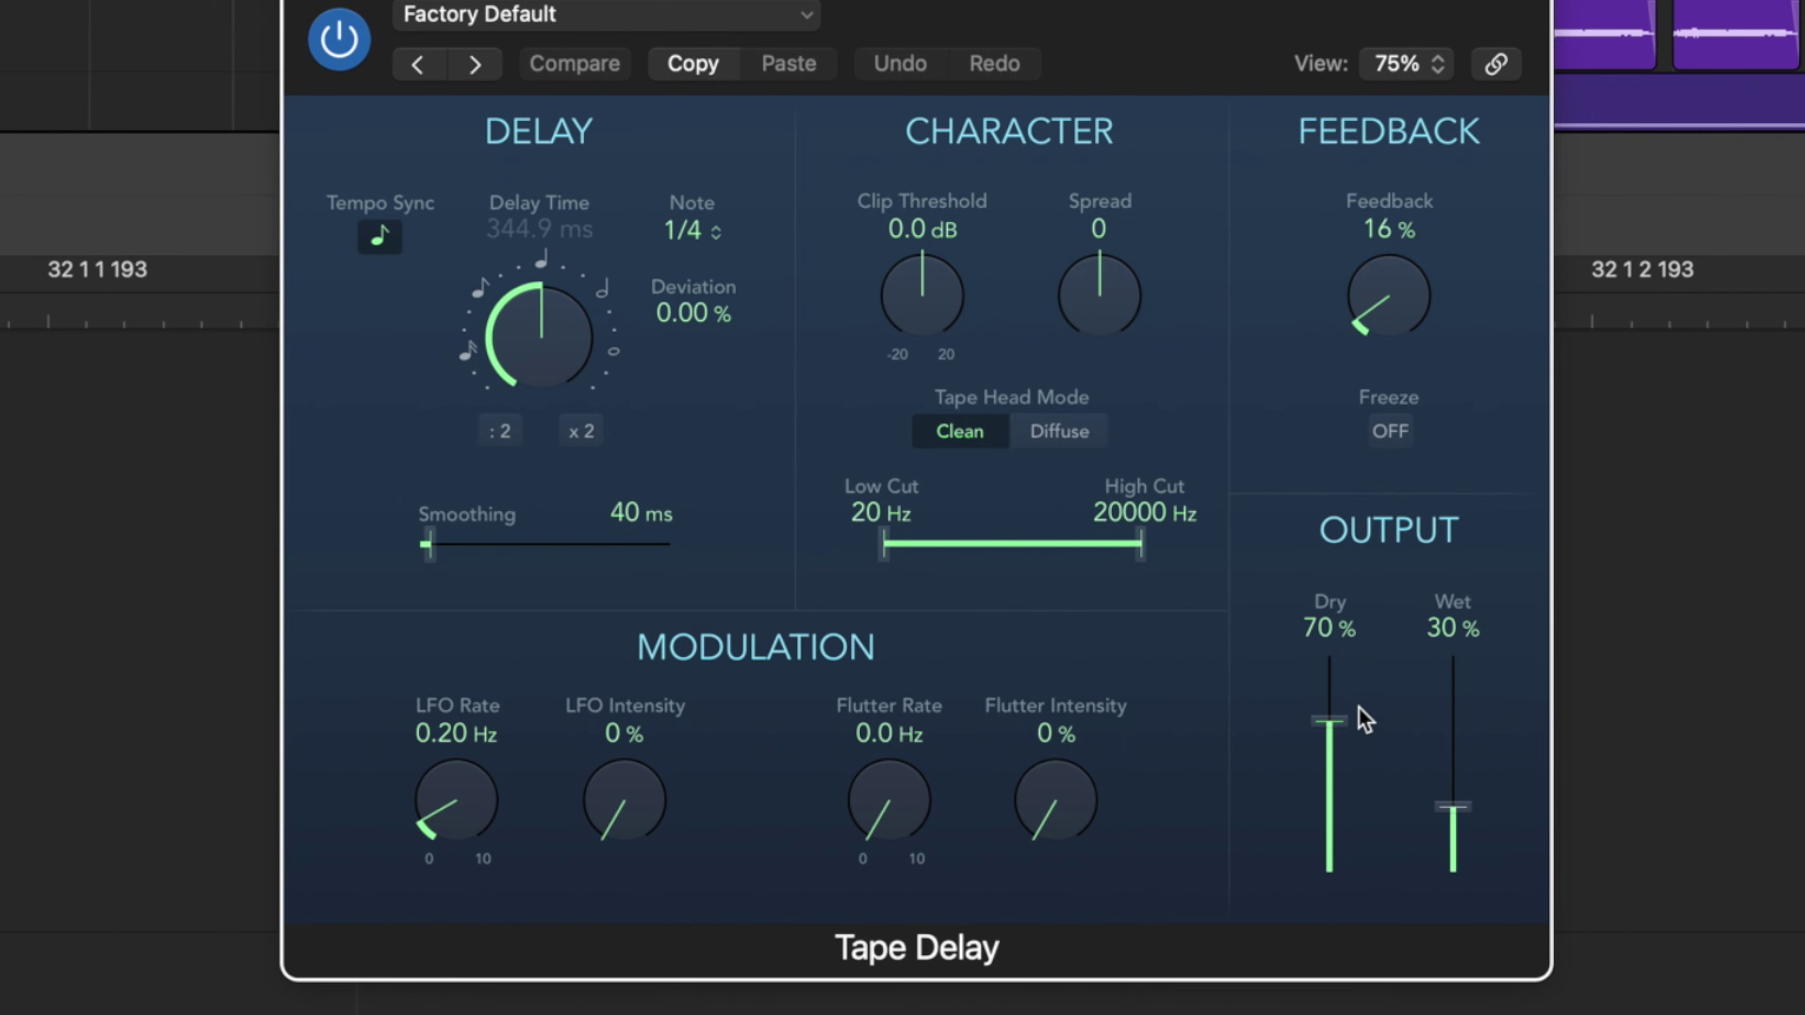
left_click_drag(1364, 720, 1363, 655)
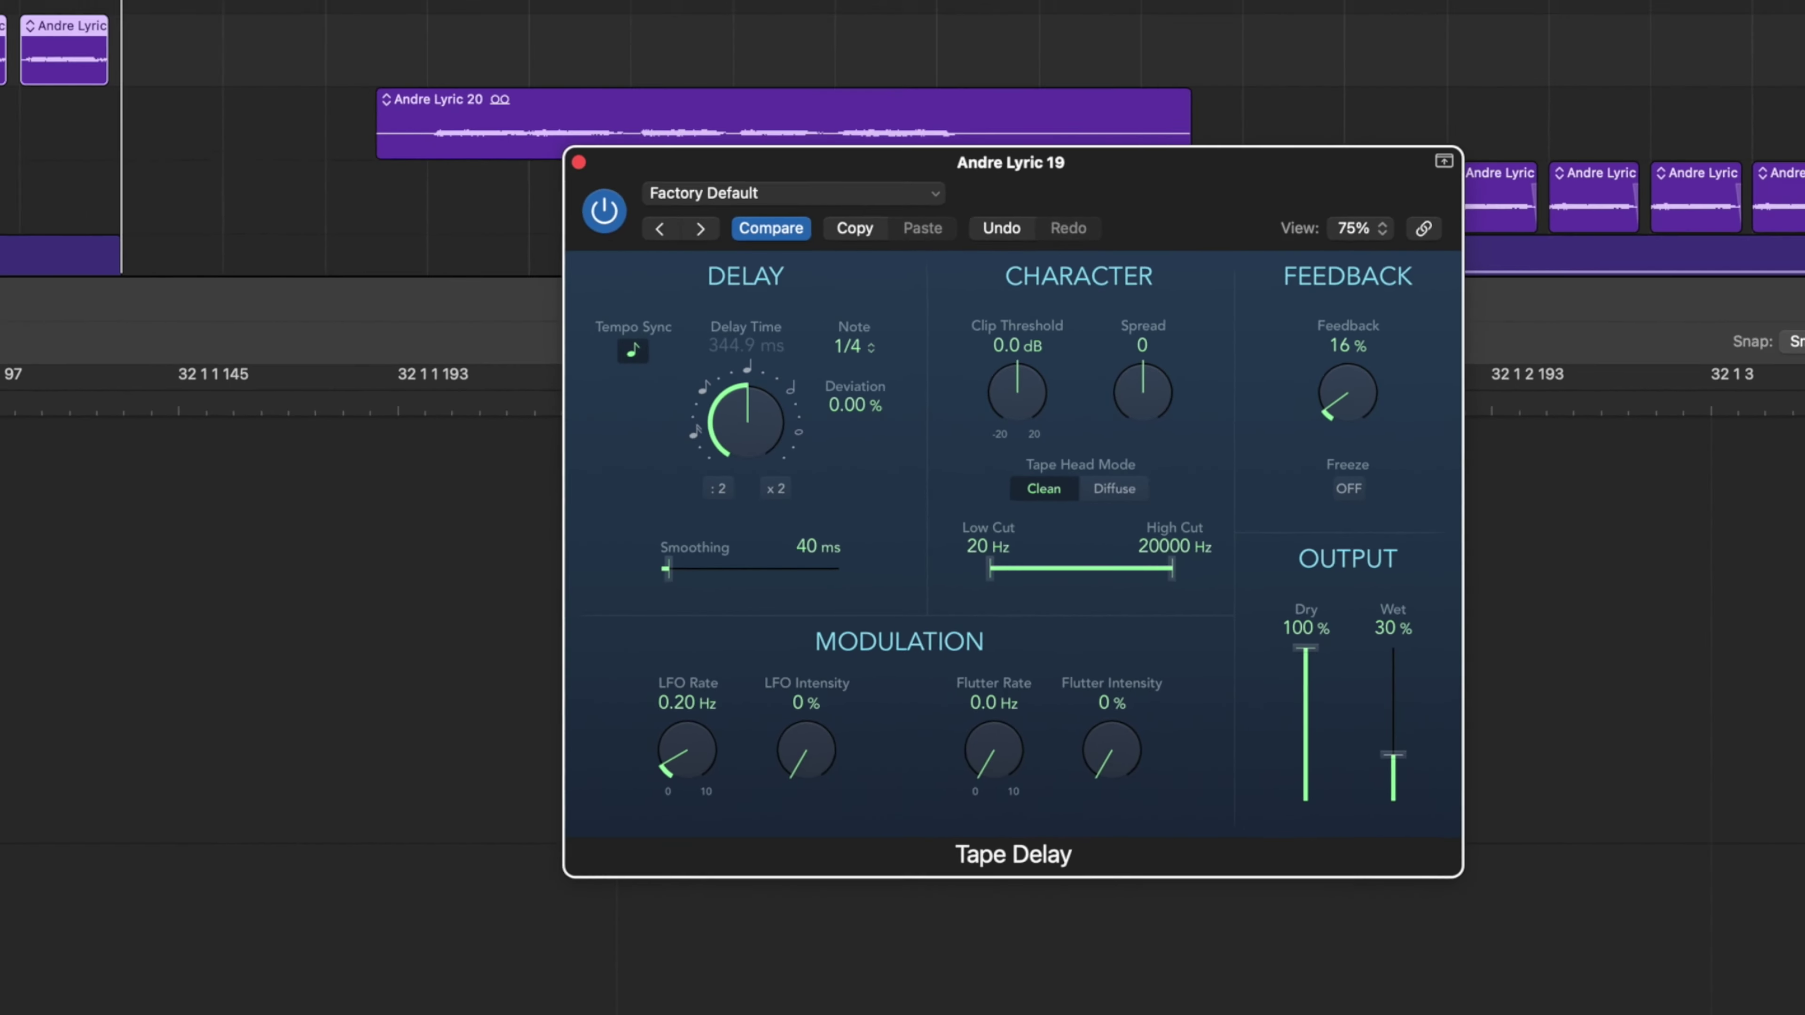
- Set the cycle range from 12 4 to bar 16 and play back the delayed vocal ending
left_click_drag(469, 103, 756, 122)
key("space")
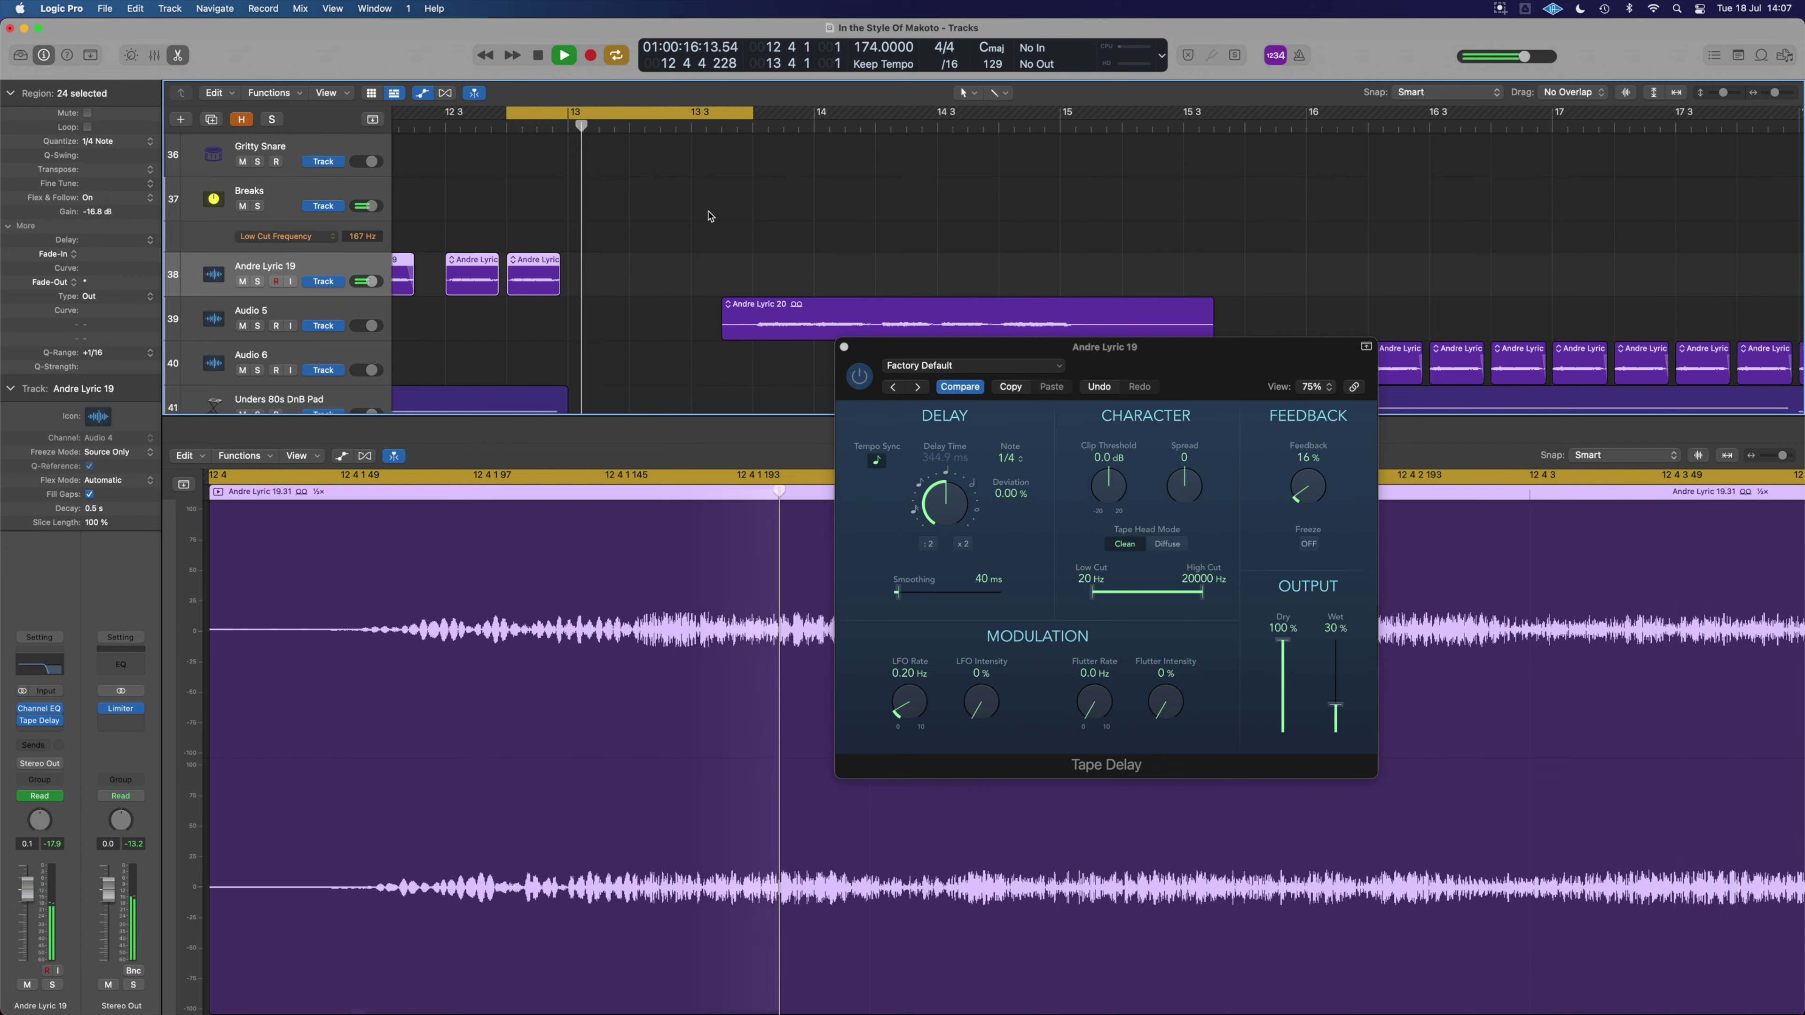
key("space")
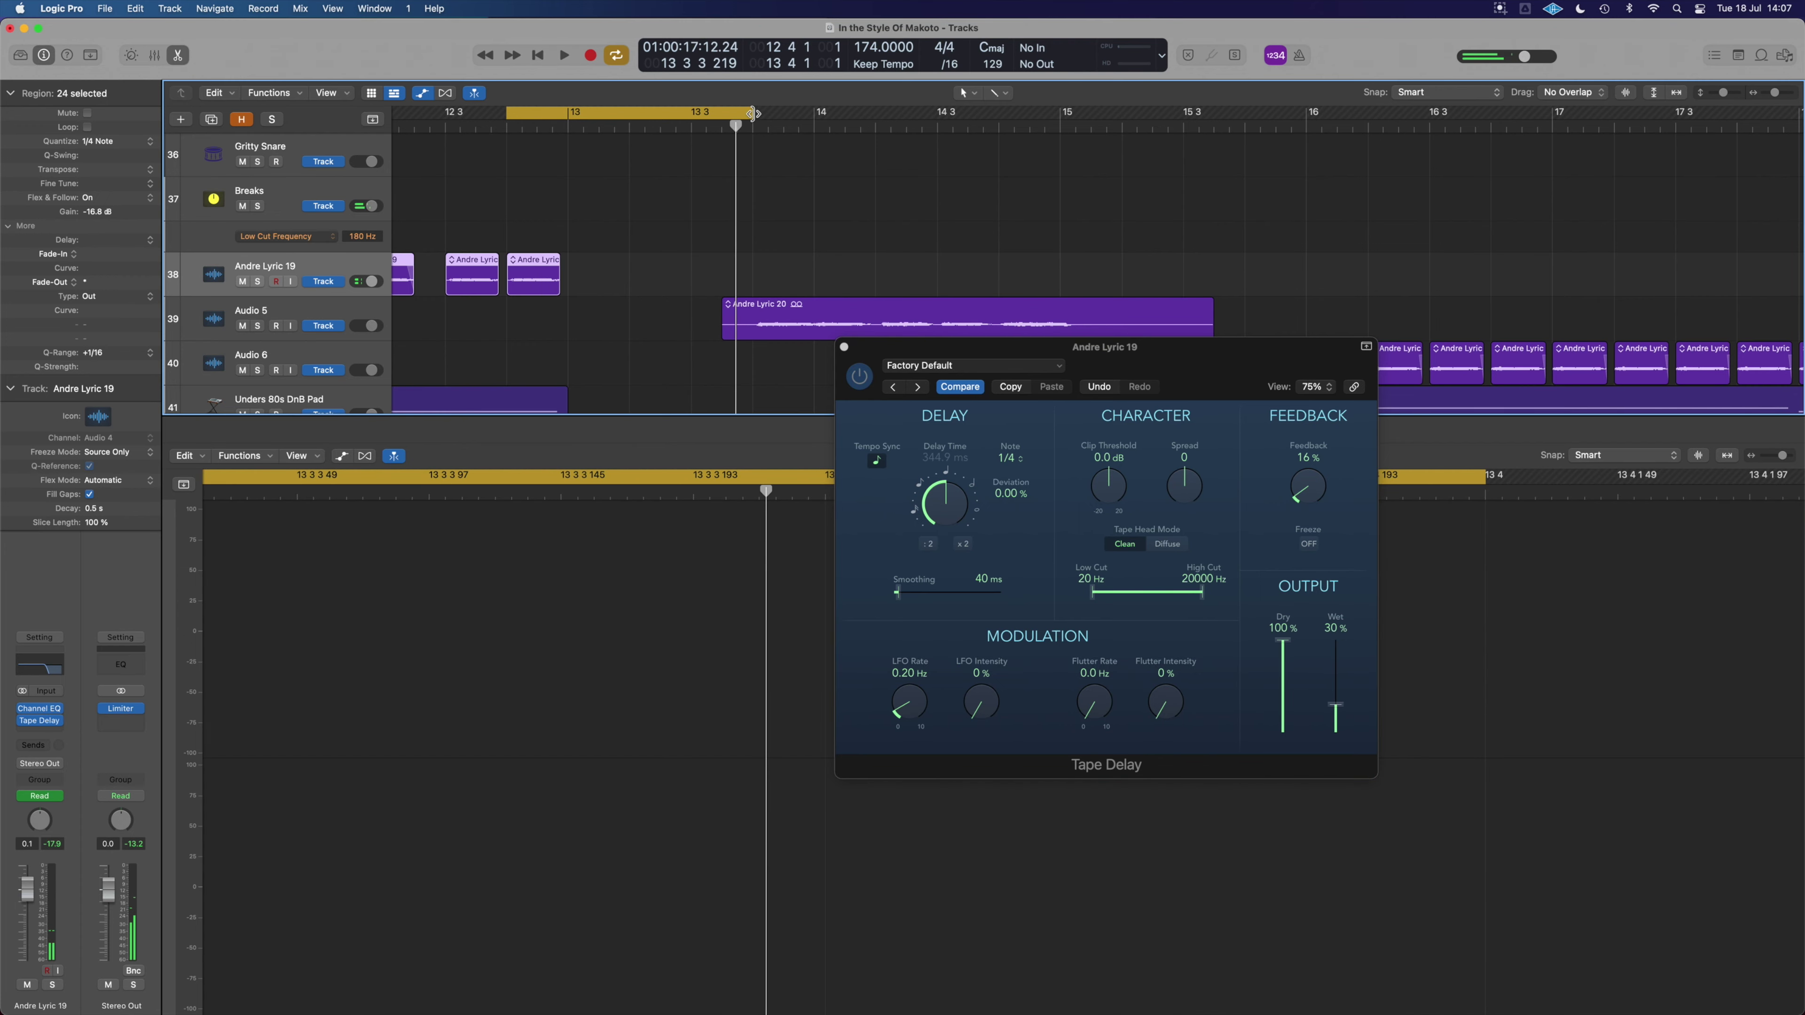
left_click_drag(752, 114, 1068, 139)
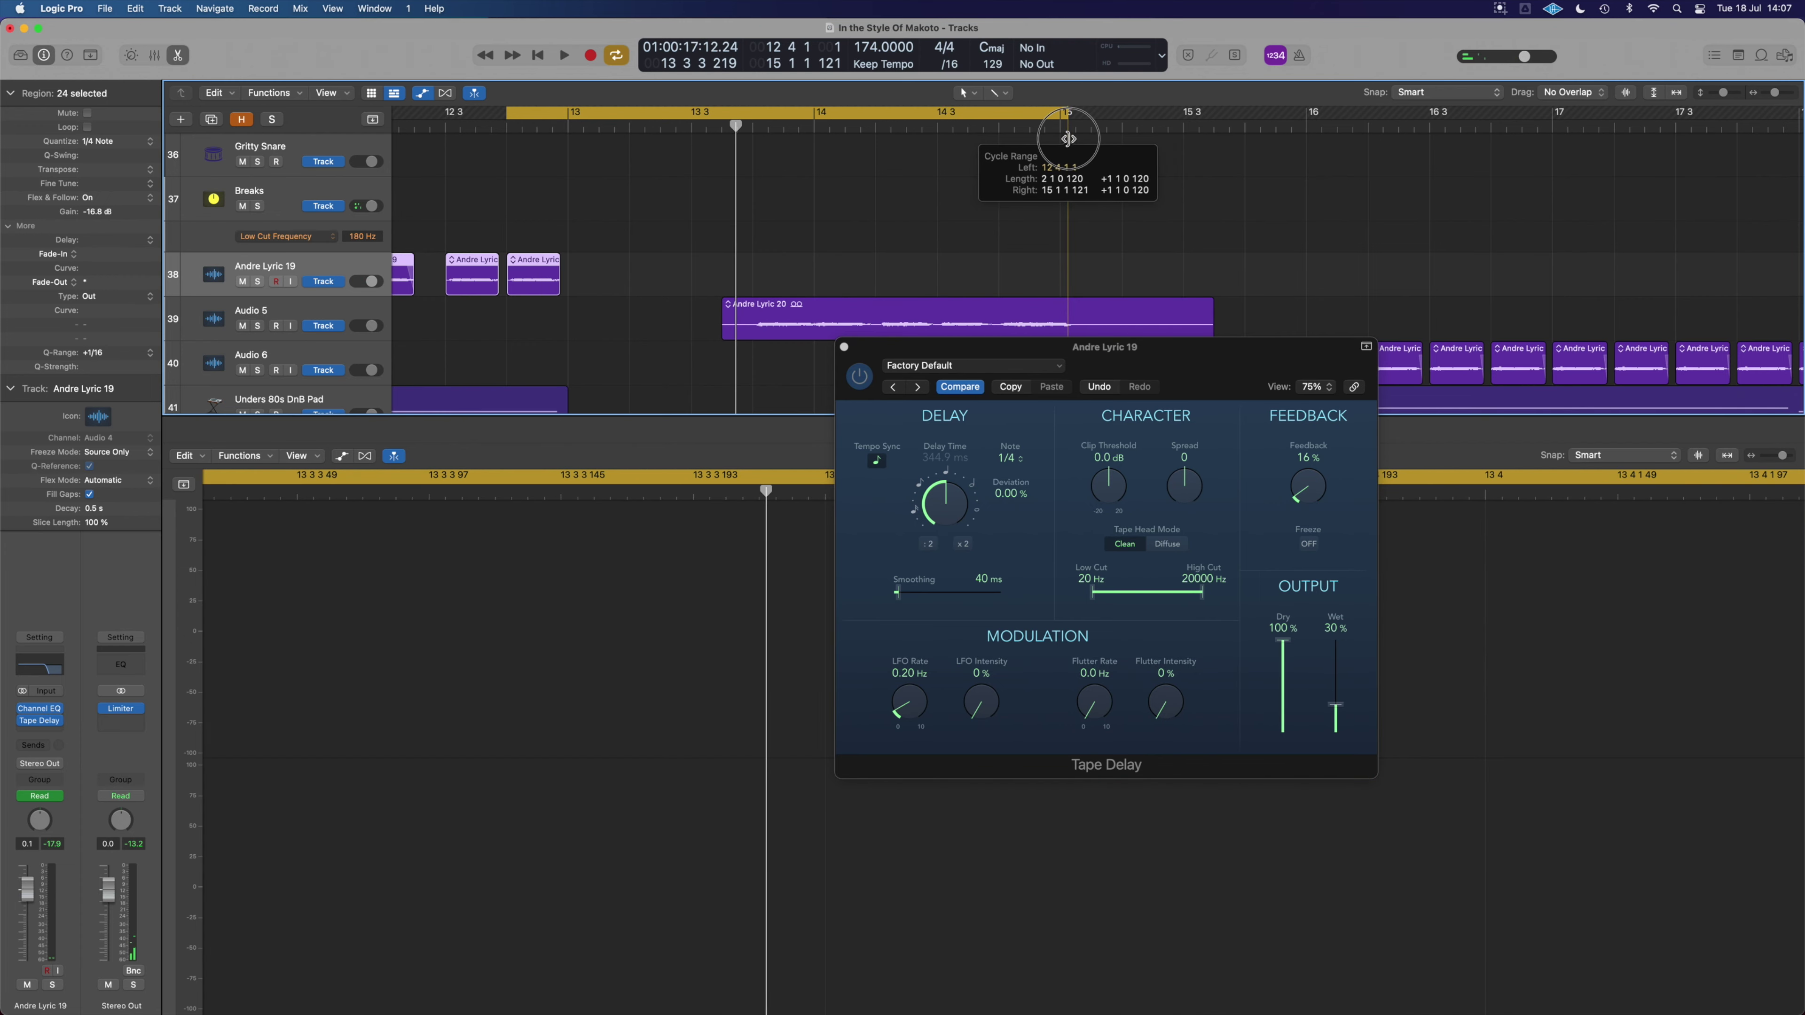
scroll(1079, 173, "down", 5)
scroll(1077, 170, "left", 3)
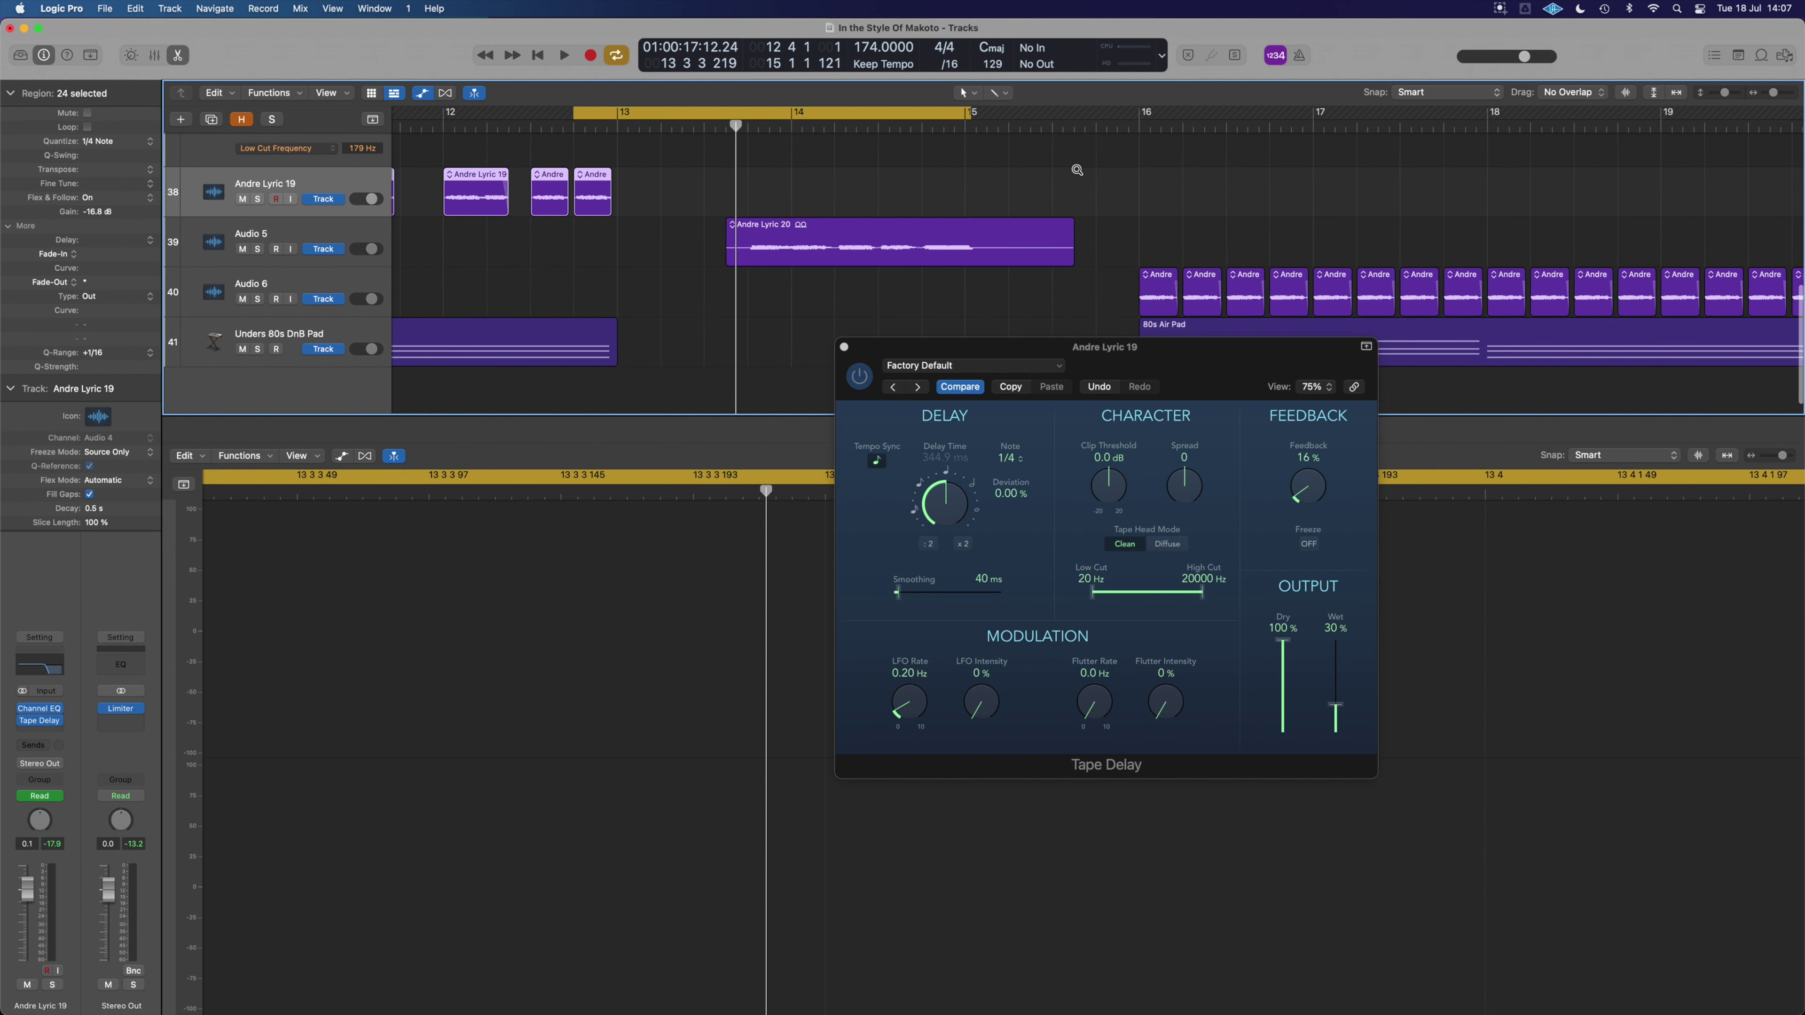
left_click_drag(969, 115, 1138, 121)
scroll(1064, 175, "left", 3)
key("space")
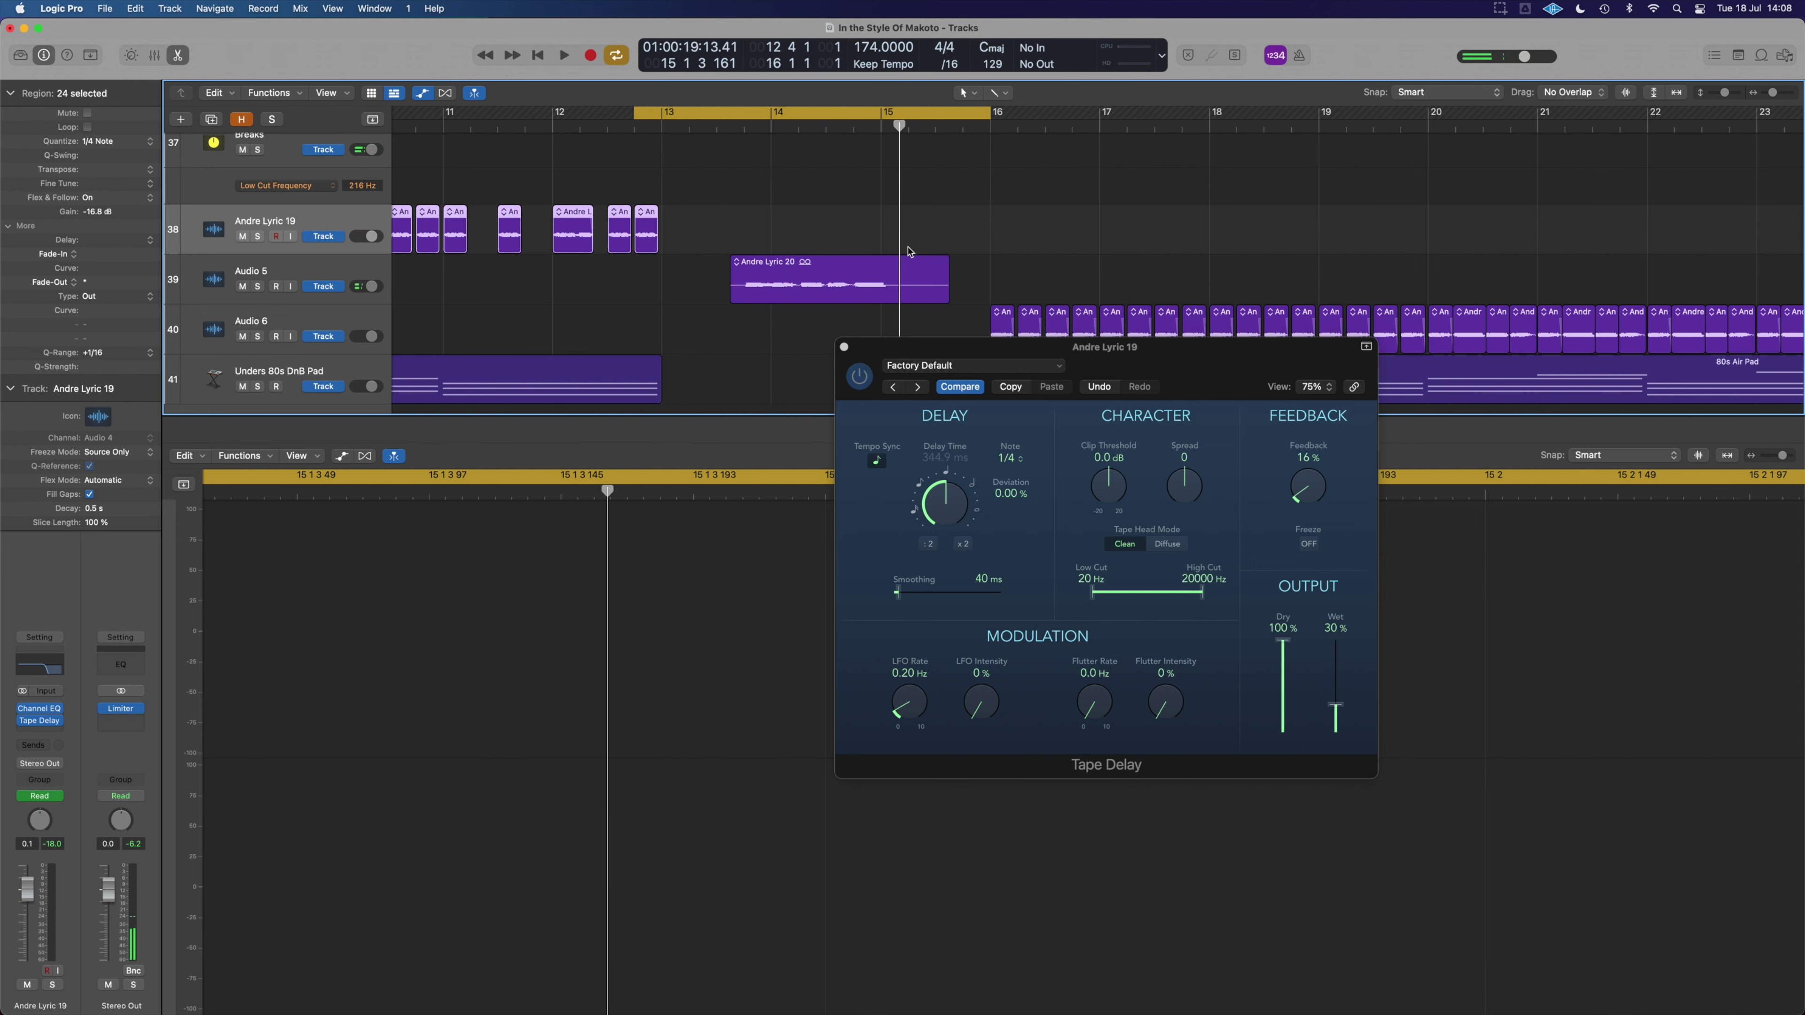
- Set the Tape Delay's low cut to 290 Hz and show its Feedback automation on the Andre Lyric 19 track
left_click(692, 250)
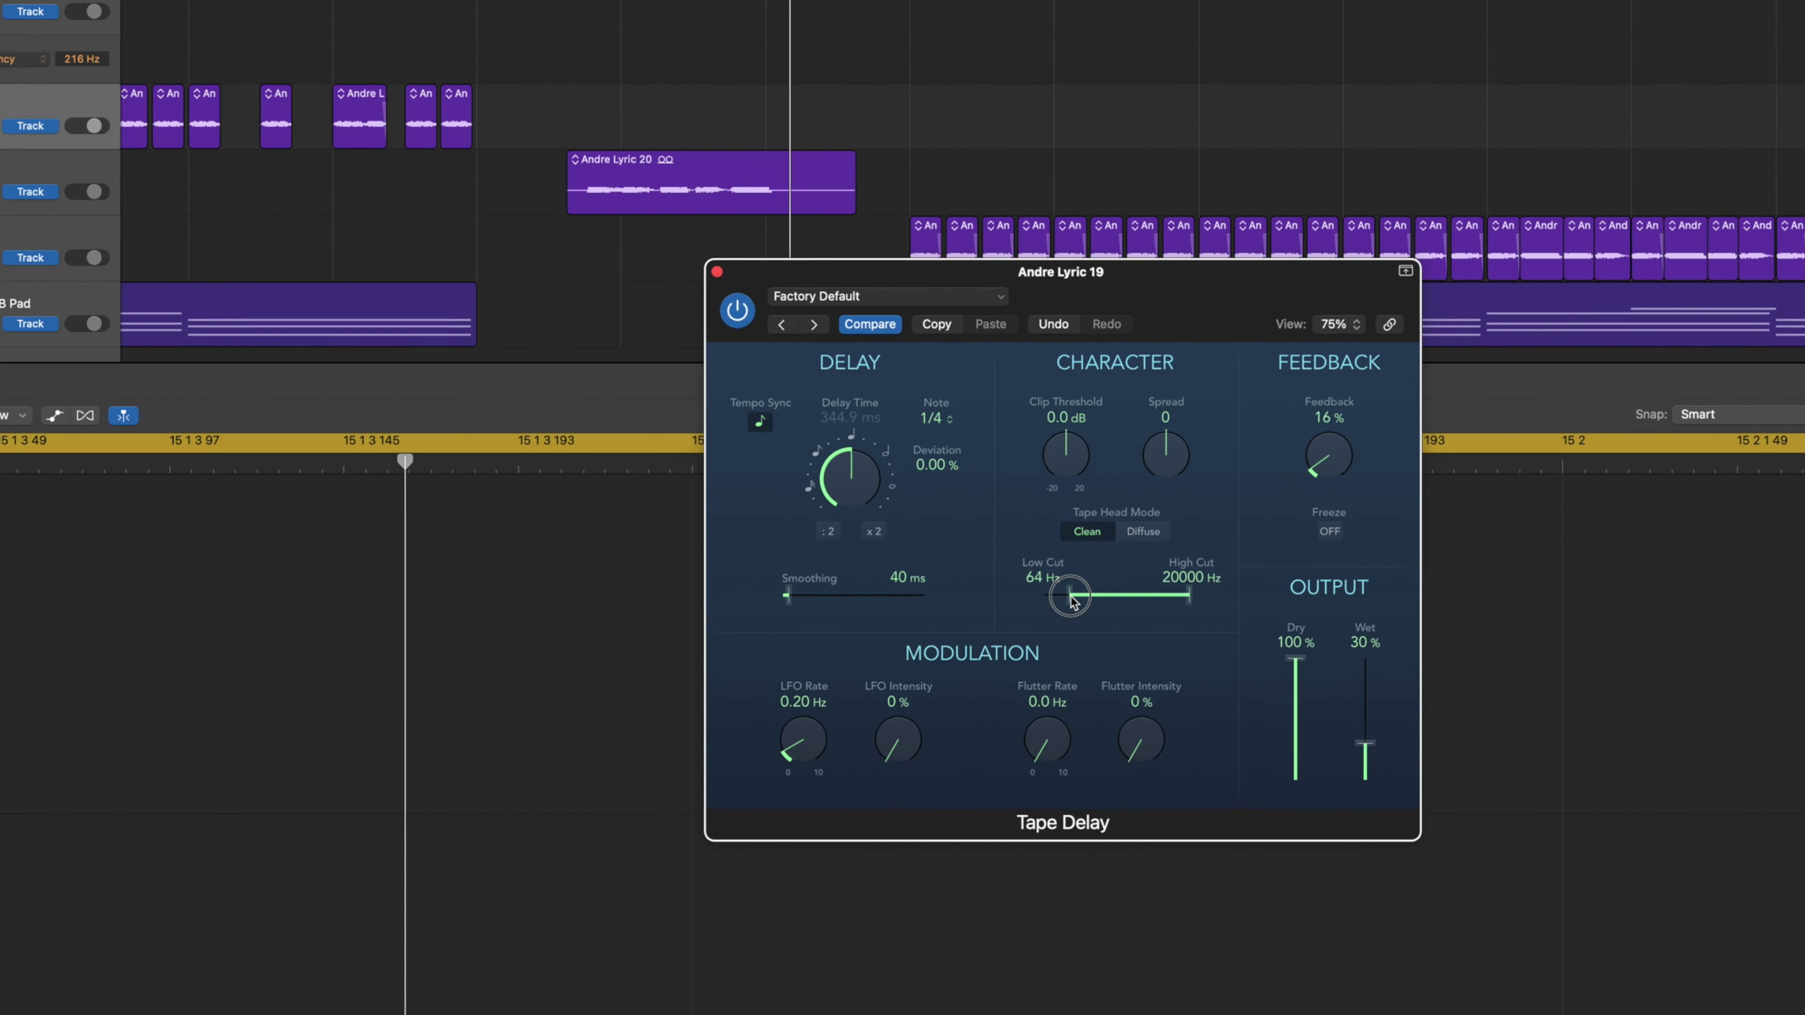
left_click_drag(1092, 592, 1137, 592)
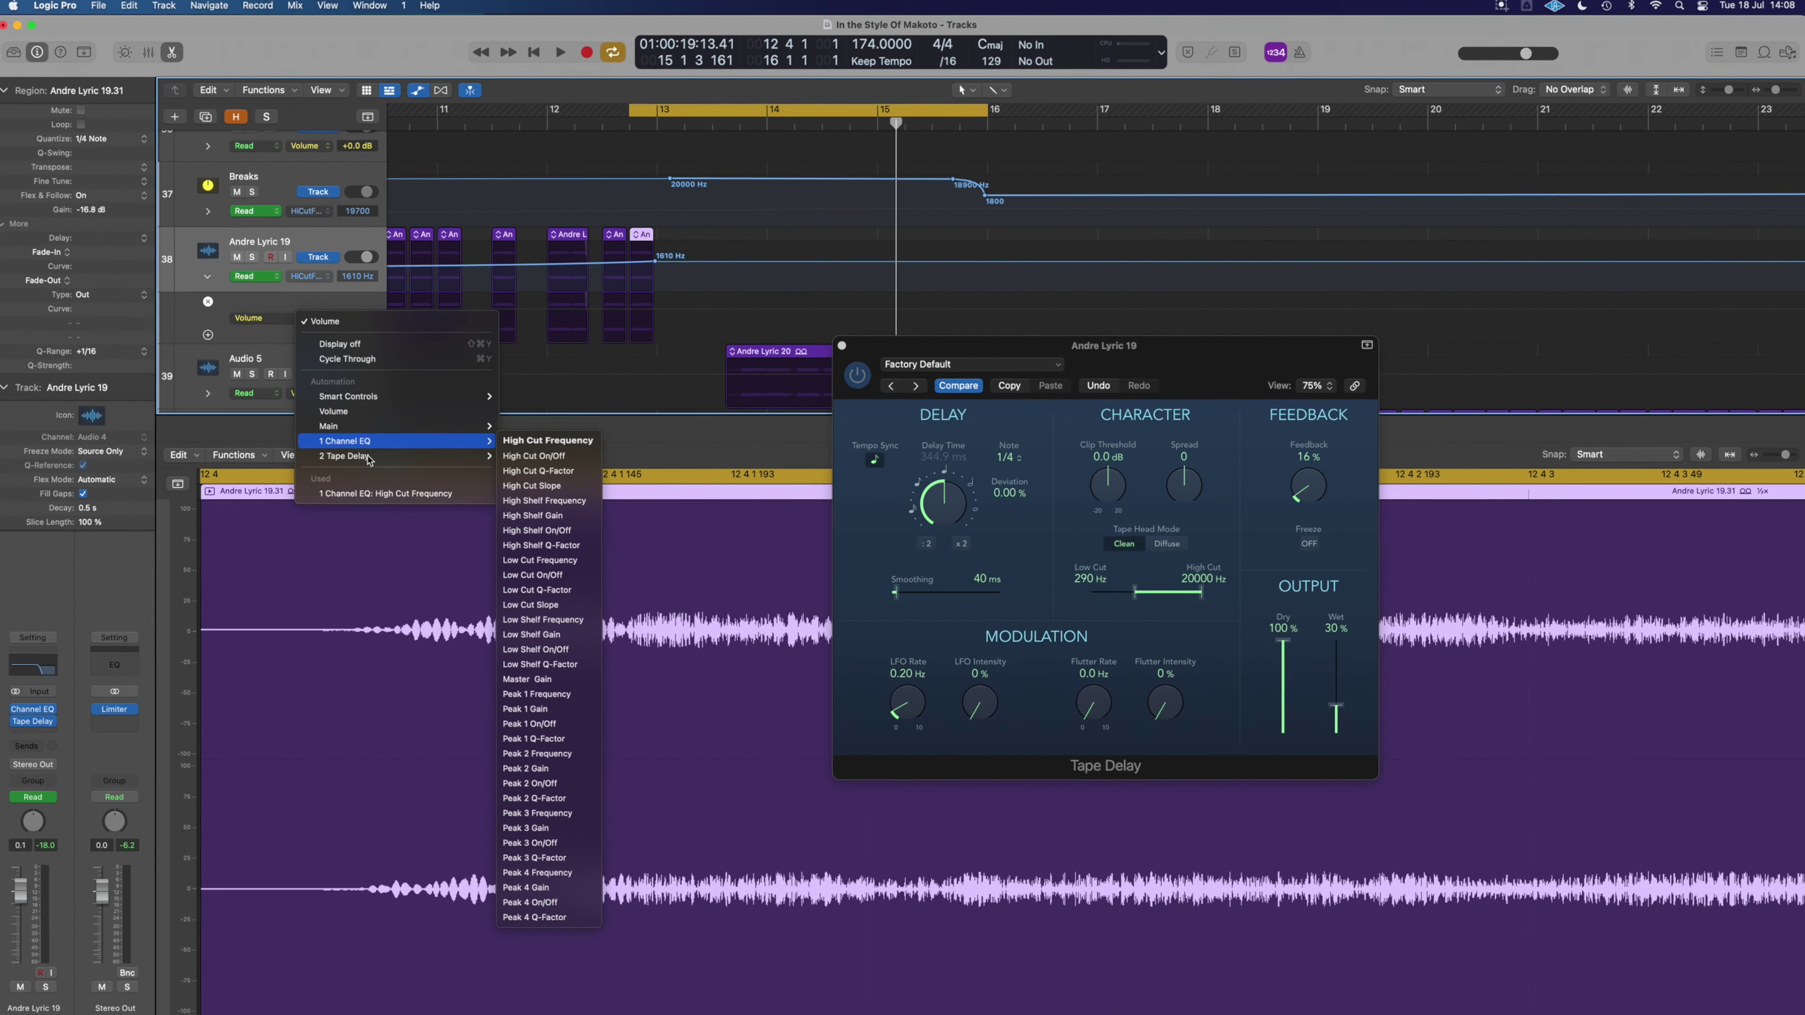
mouse_move(375, 461)
left_click(534, 501)
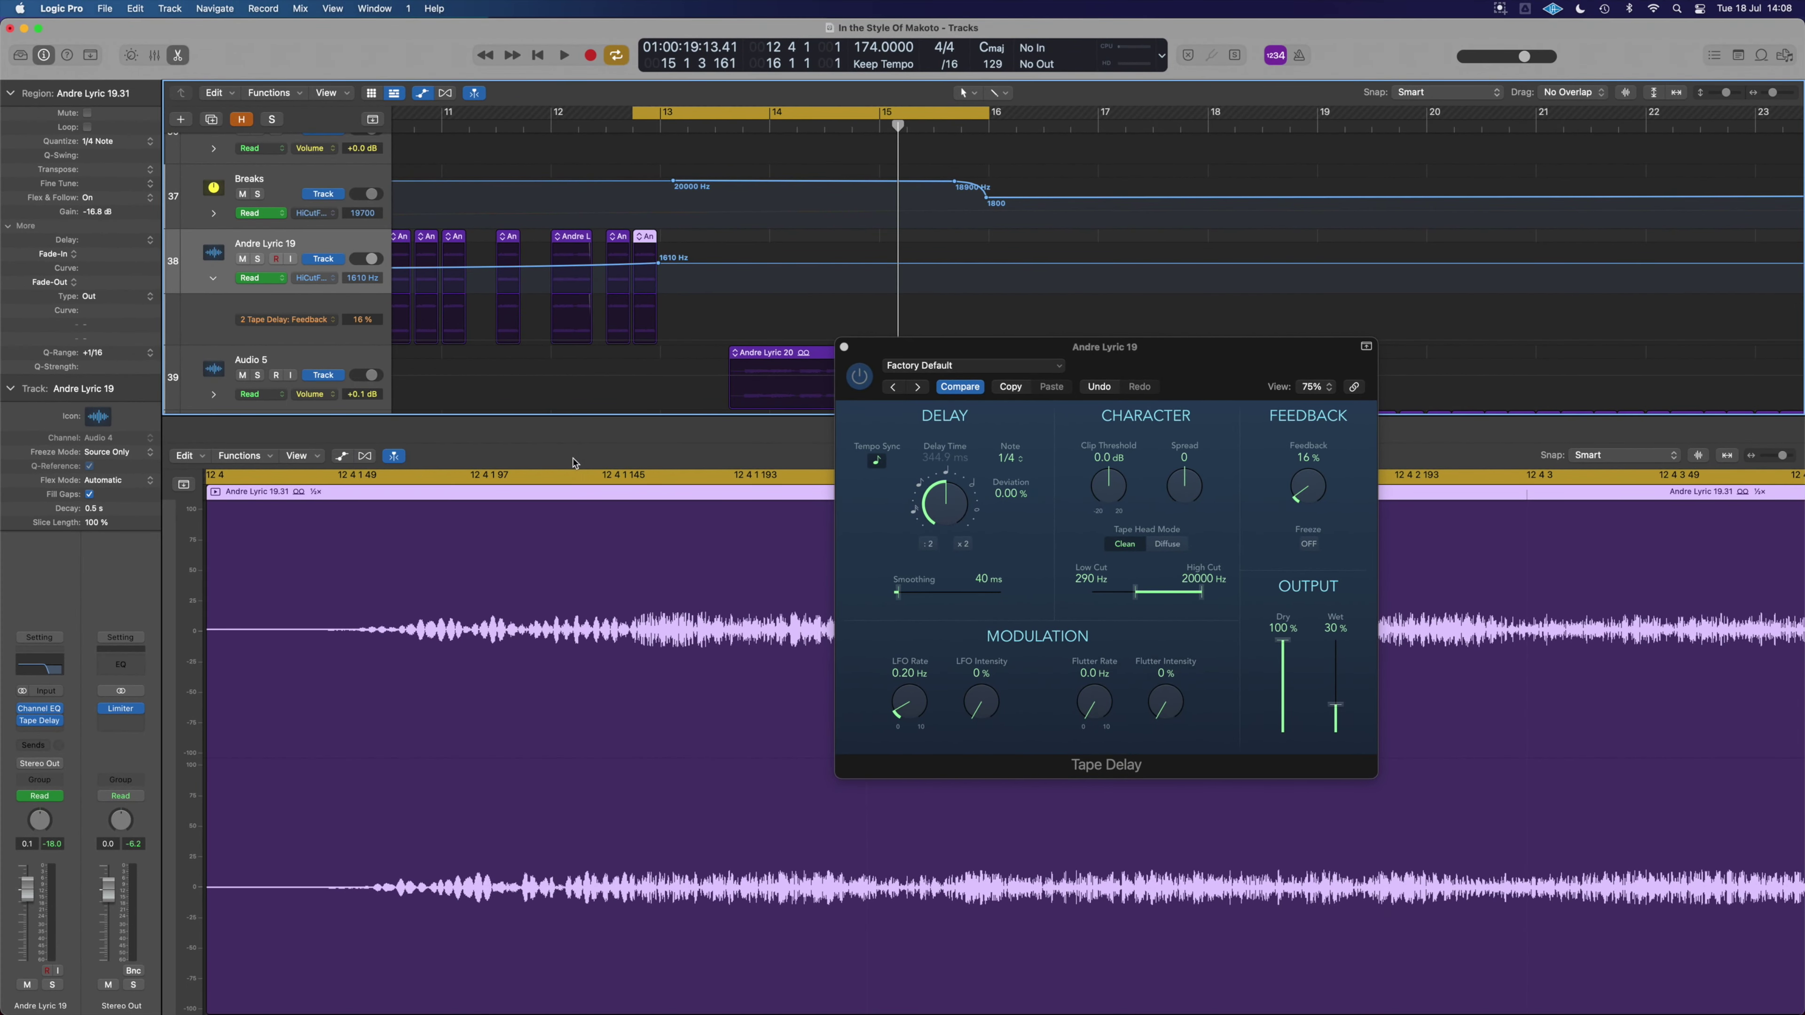
- Draw feedback automation over the last vocal chop, rising from 21% to 120% and easing down to 87% past bar 13
left_click(634, 338)
left_click(654, 338)
left_click_drag(649, 337, 648, 315)
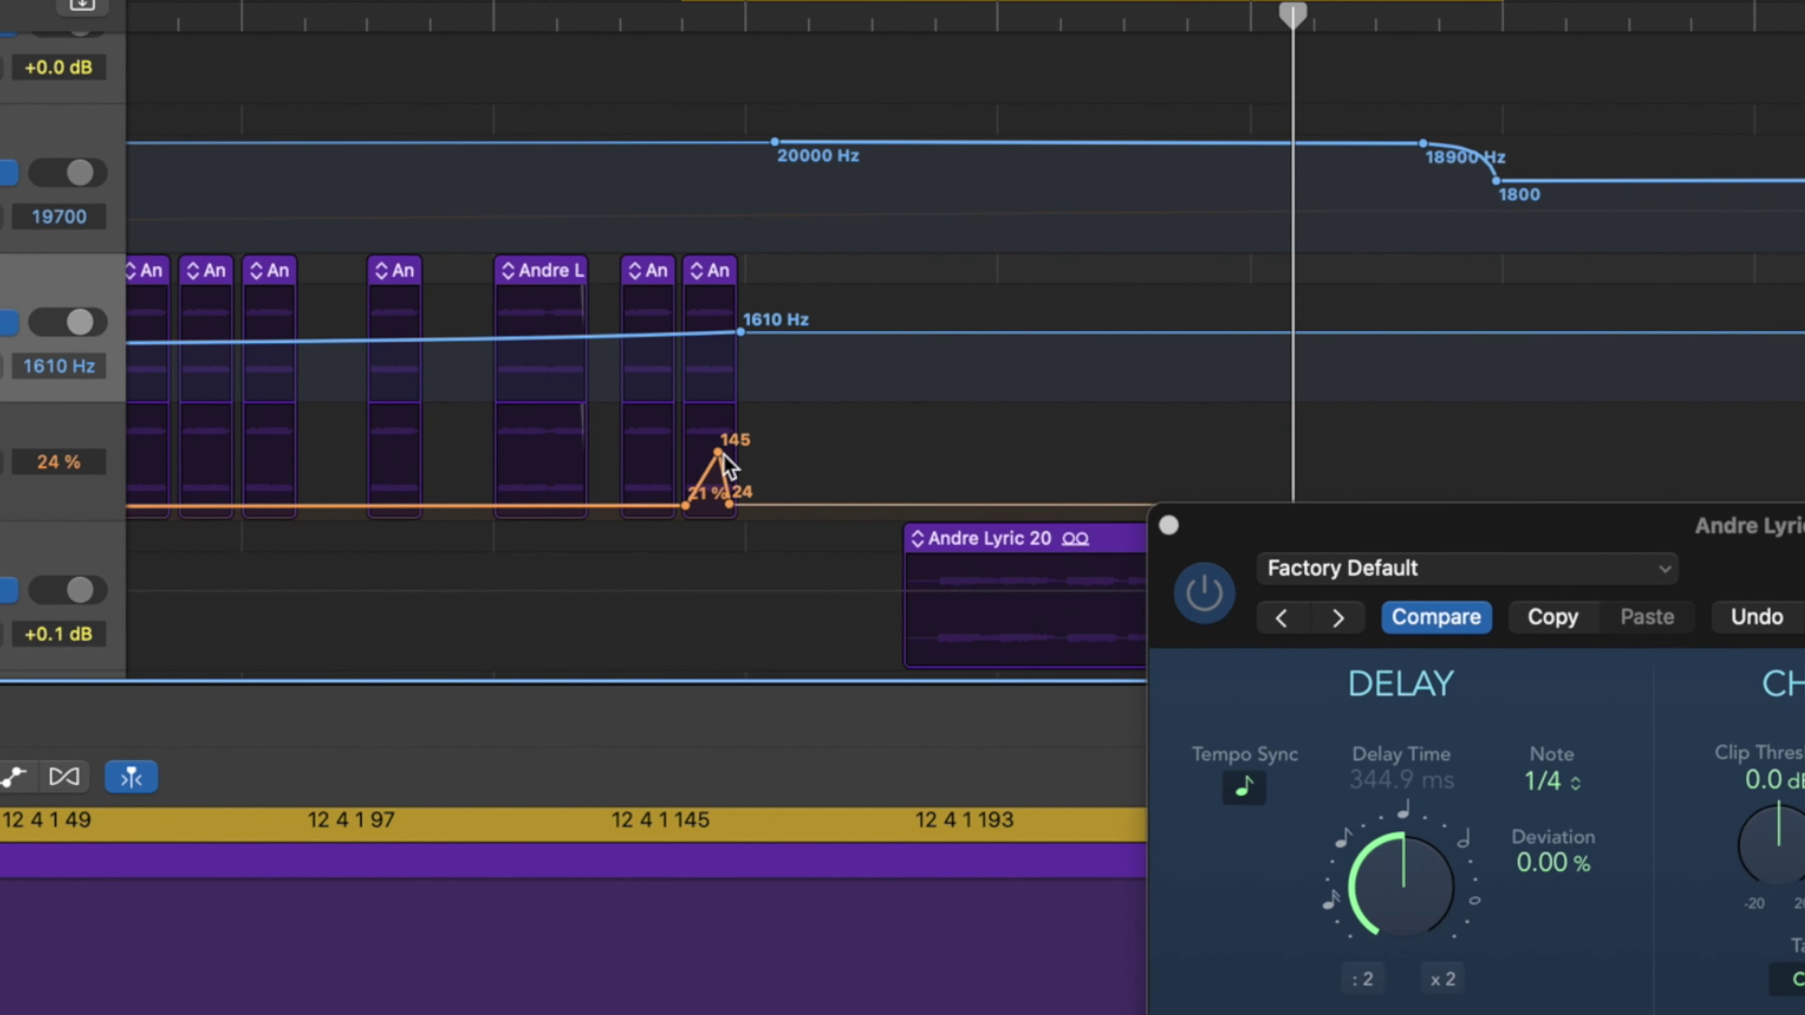
left_click_drag(732, 504, 895, 471)
scroll(926, 478, "right", 5)
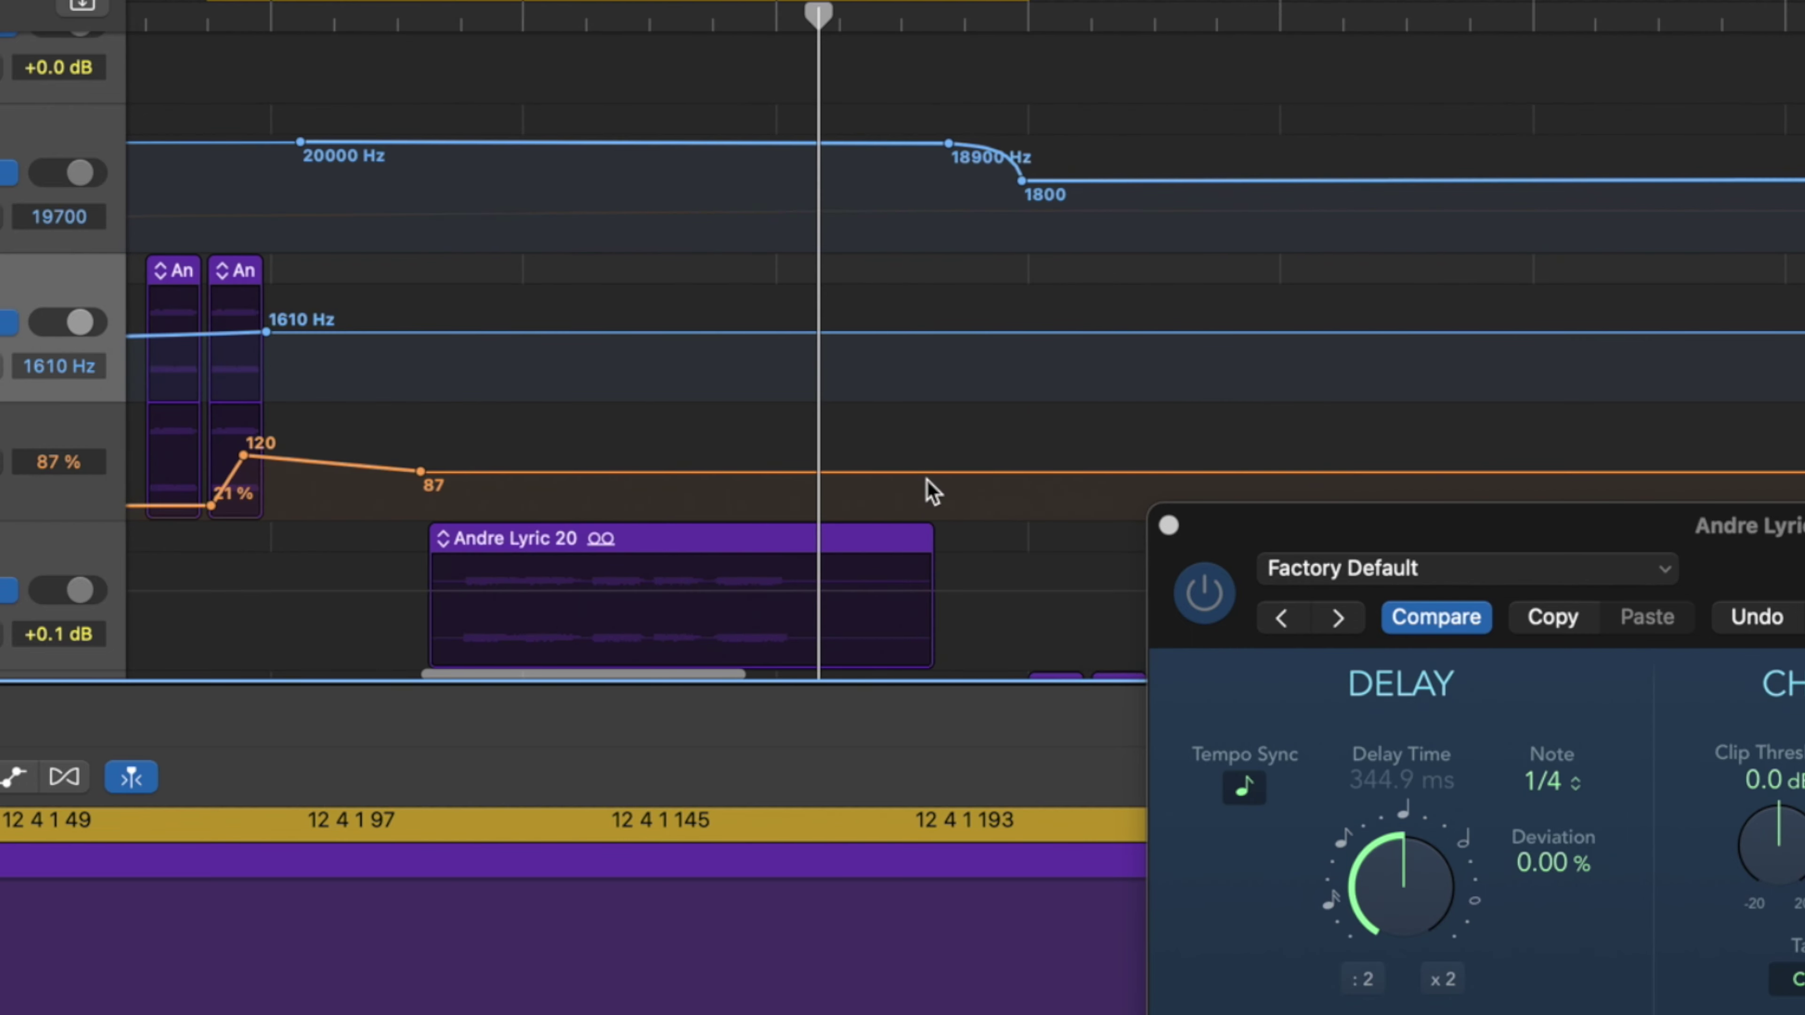
- Add feedback automation points that dip in the second half of bar 14 and rise to 180% just before bar 15
left_click(700, 473)
left_click_drag(705, 486, 759, 448)
left_click(762, 509)
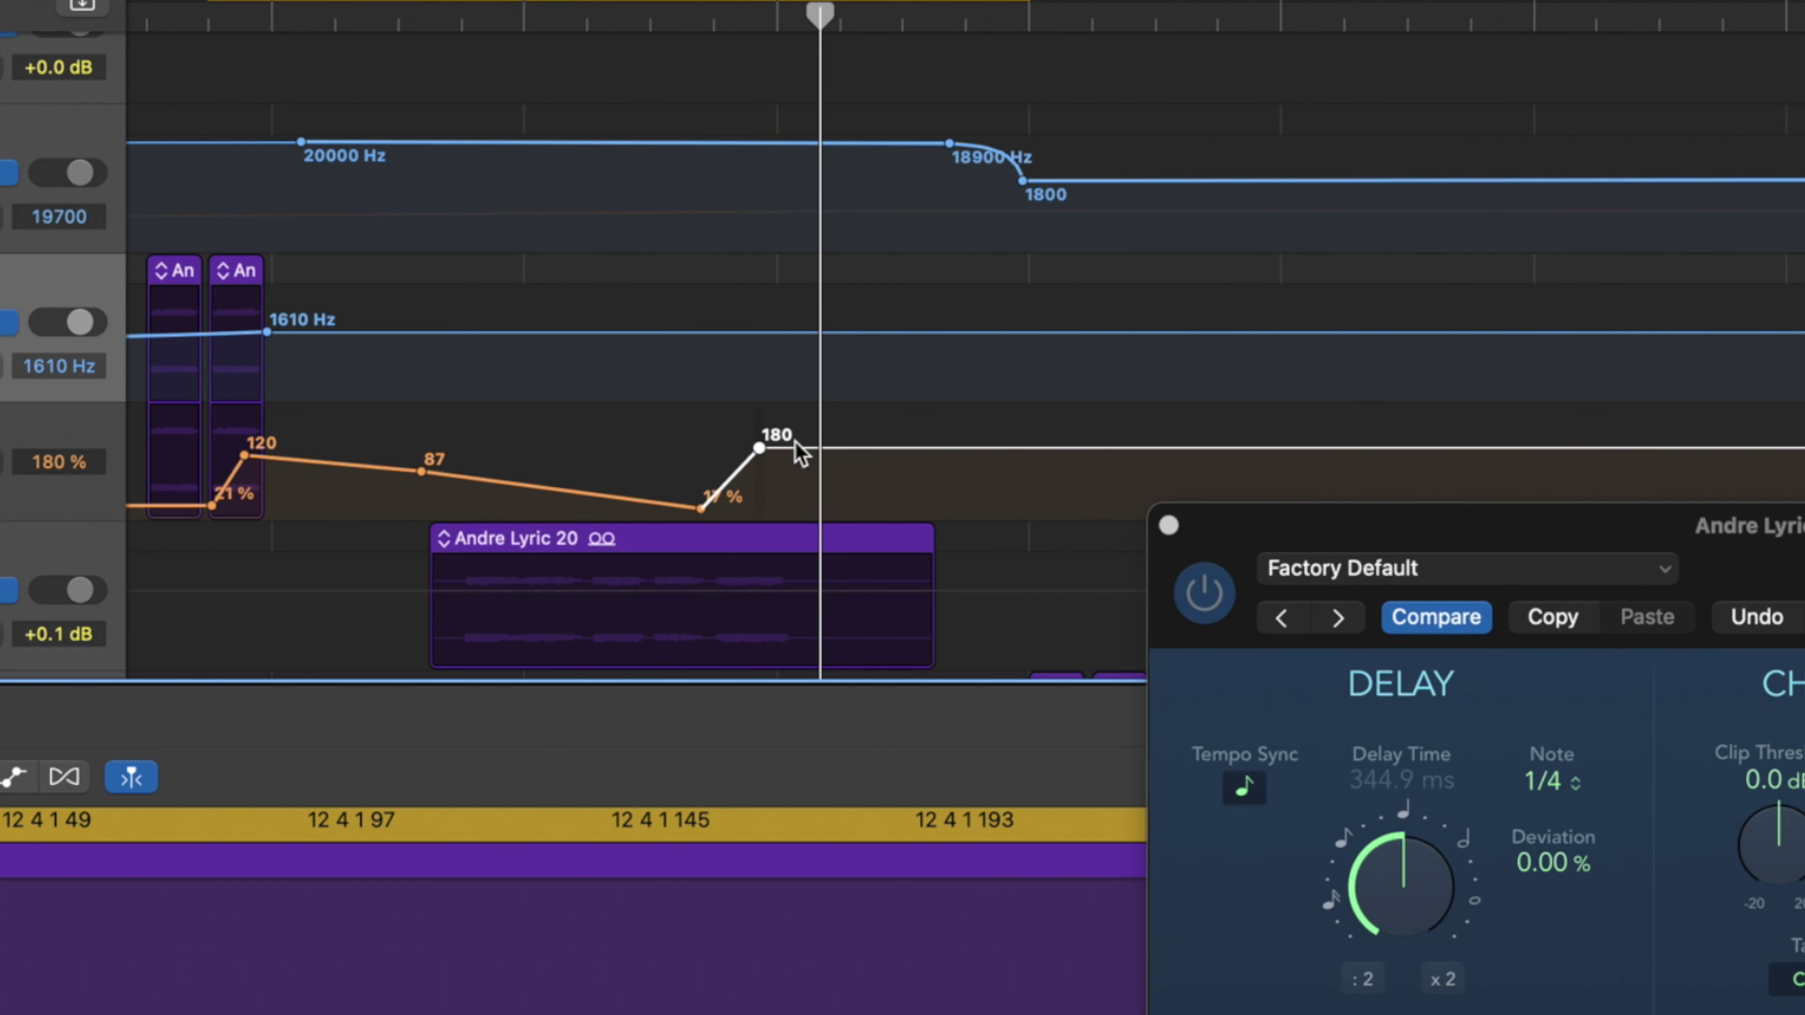
- Play back the feedback automation, raise its dip to 41% and move the dip and the 180% point earlier in bar 14
key("space")
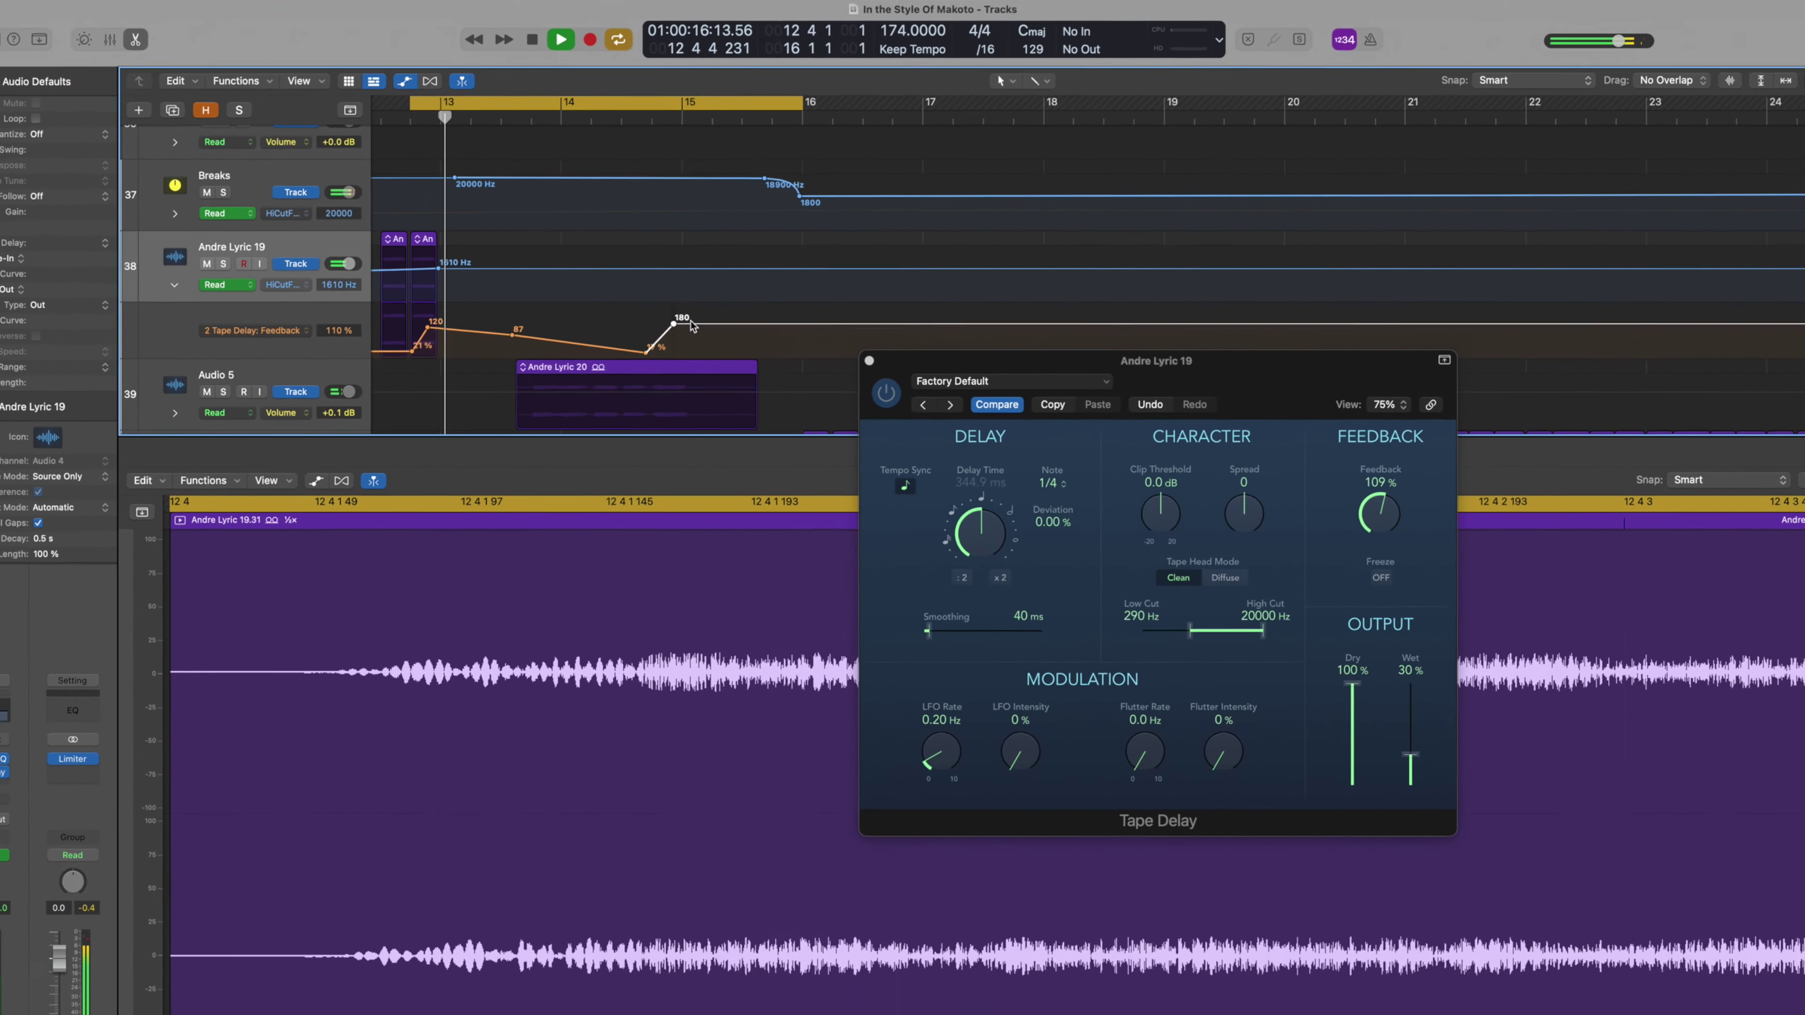
key("space")
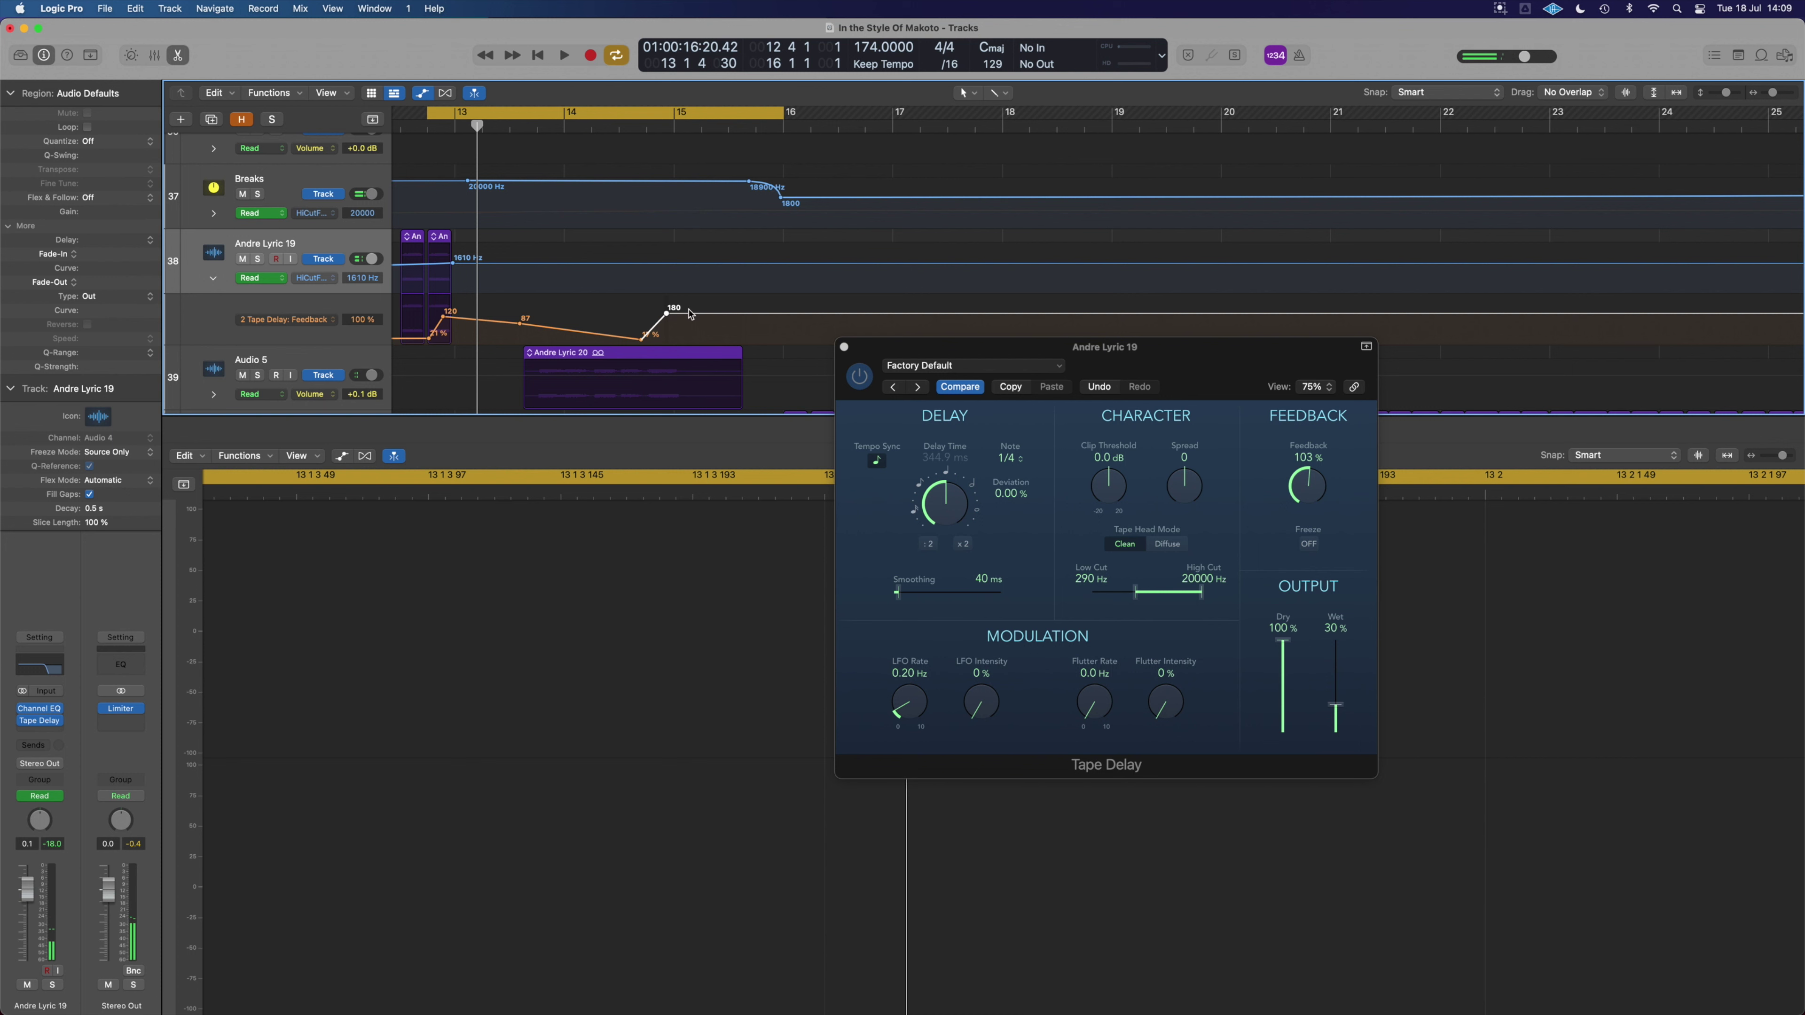
left_click_drag(640, 349, 641, 336)
key("space")
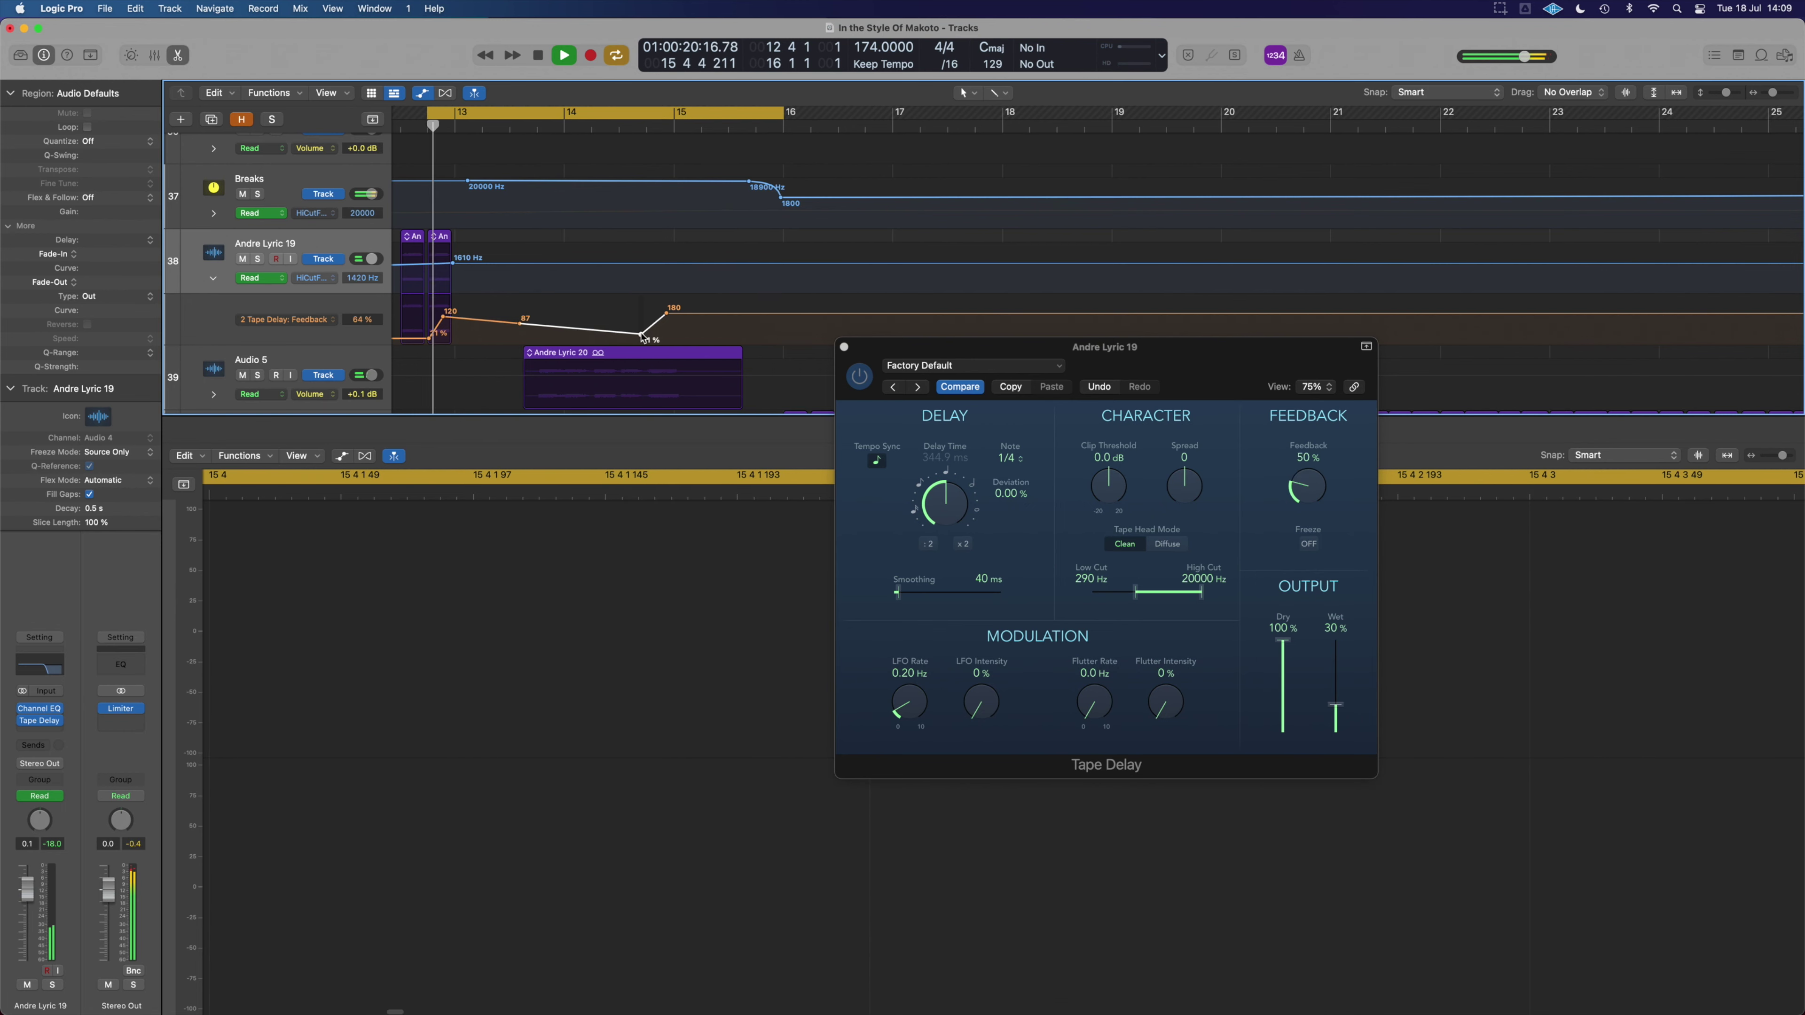
key("space")
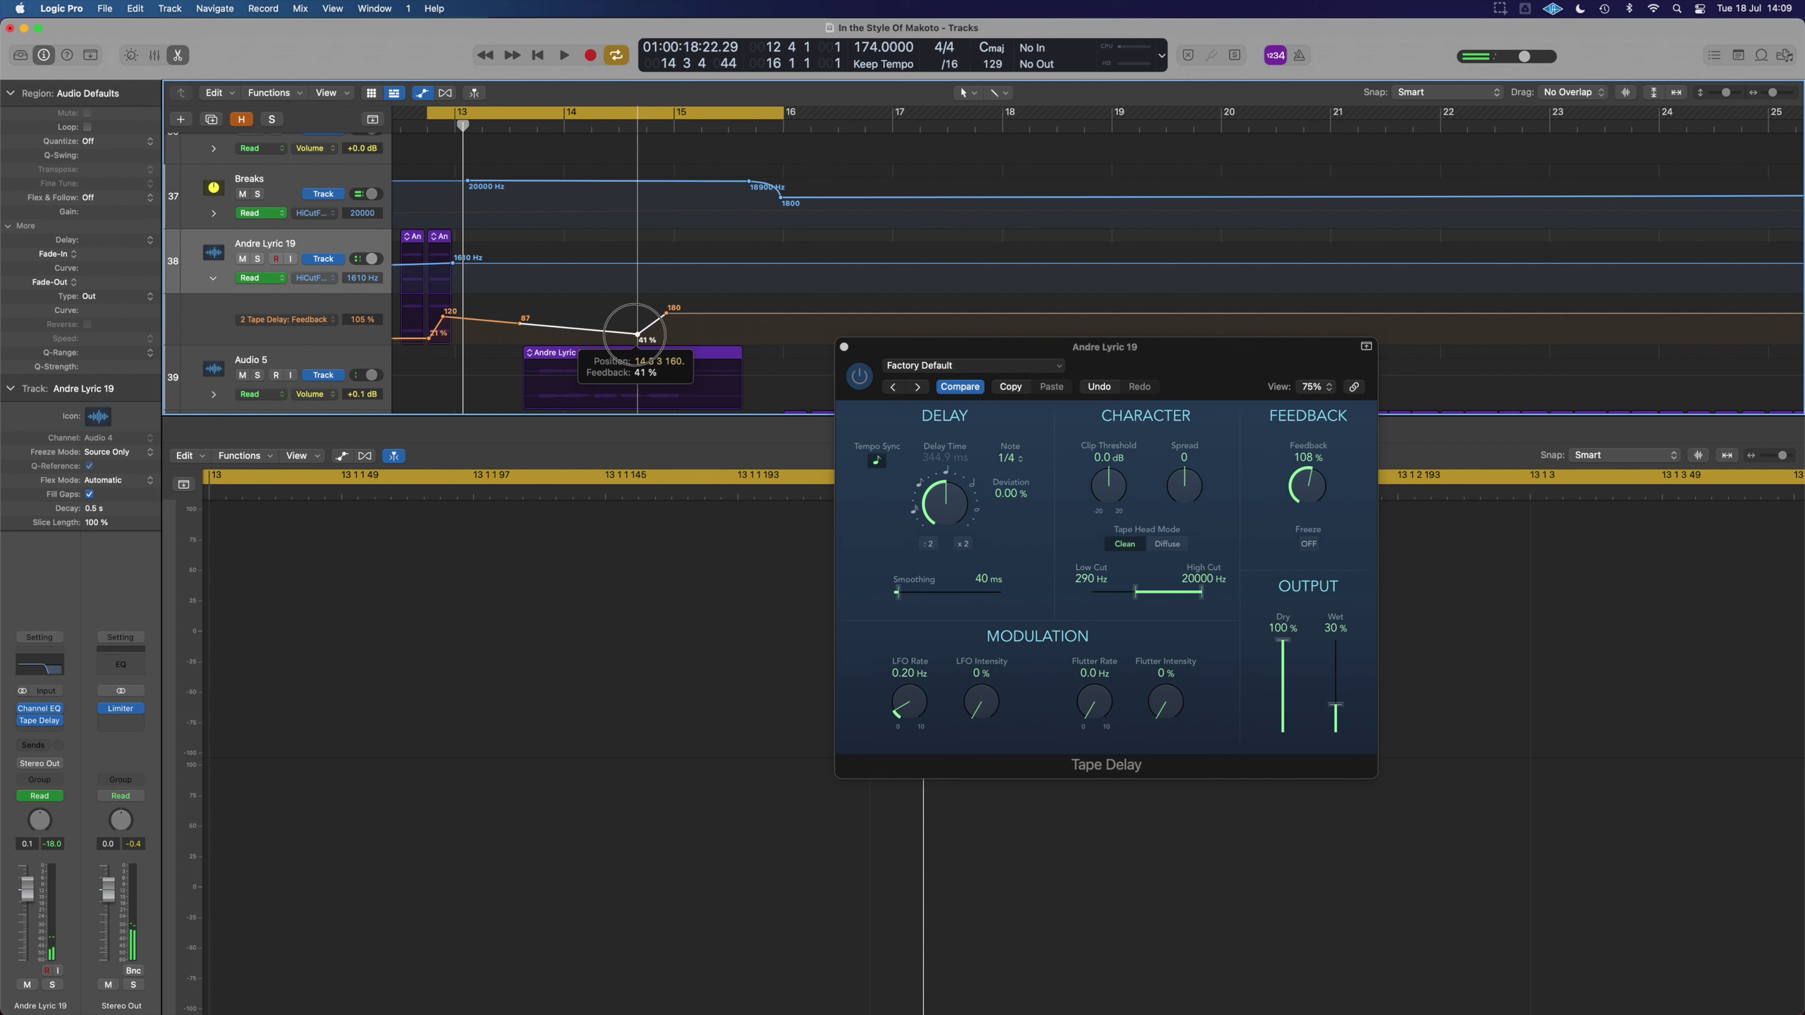
left_click_drag(665, 315, 637, 314)
- Play back the delay and extend the feedback automation with 220% points and a curve down to 0% at bar 16
key("space")
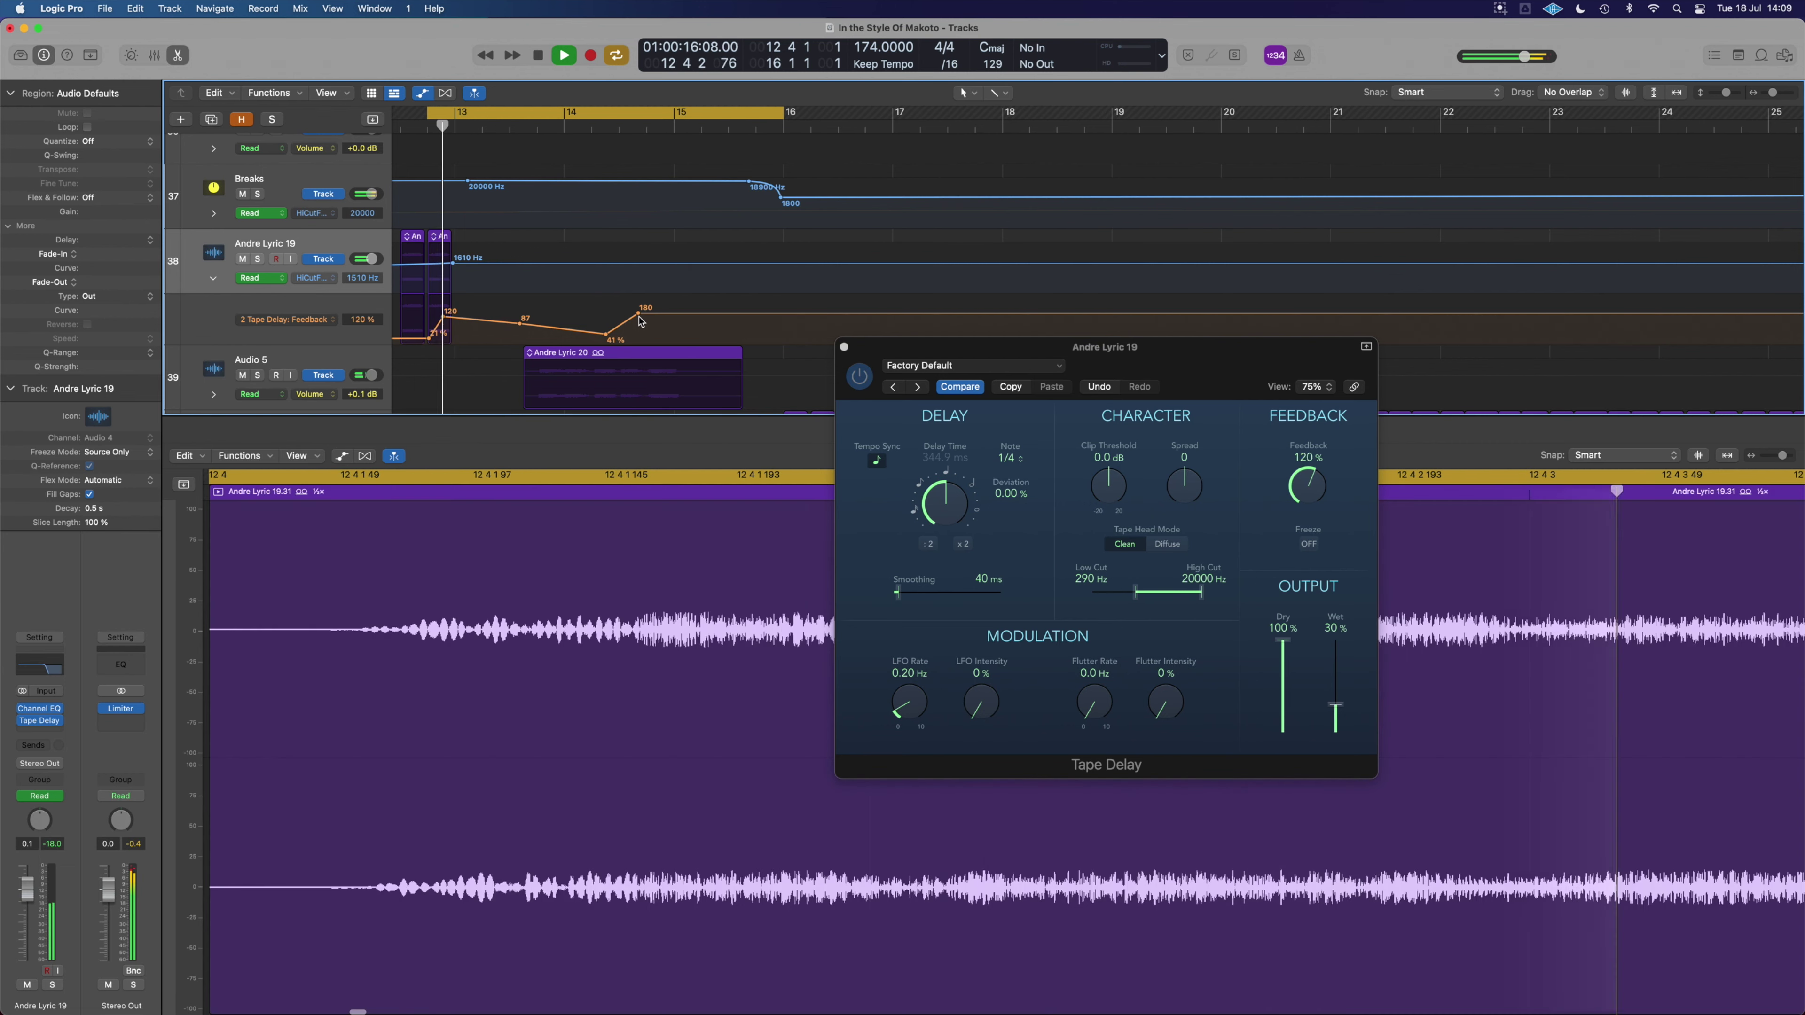
key("space")
left_click_drag(579, 339, 577, 337)
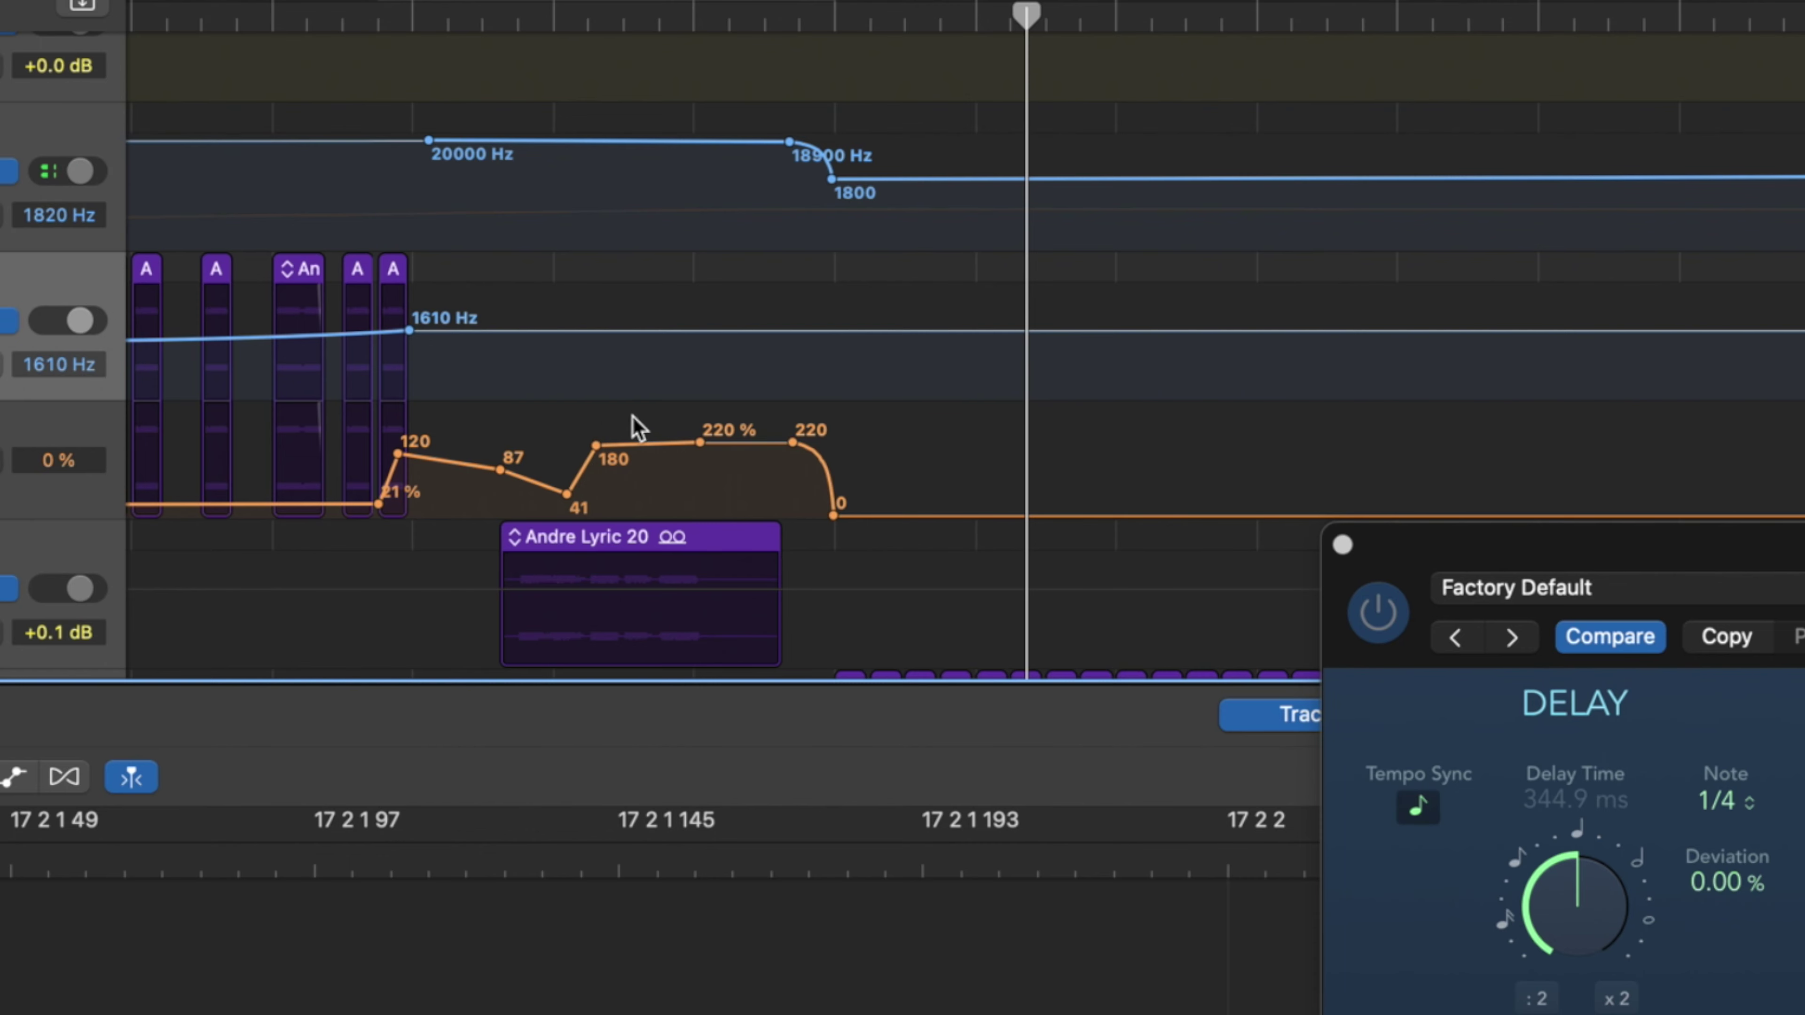
- Select the 180% to 220% stretch of feedback automation with the Marquee Tool and lower it, then play the result
key("t")
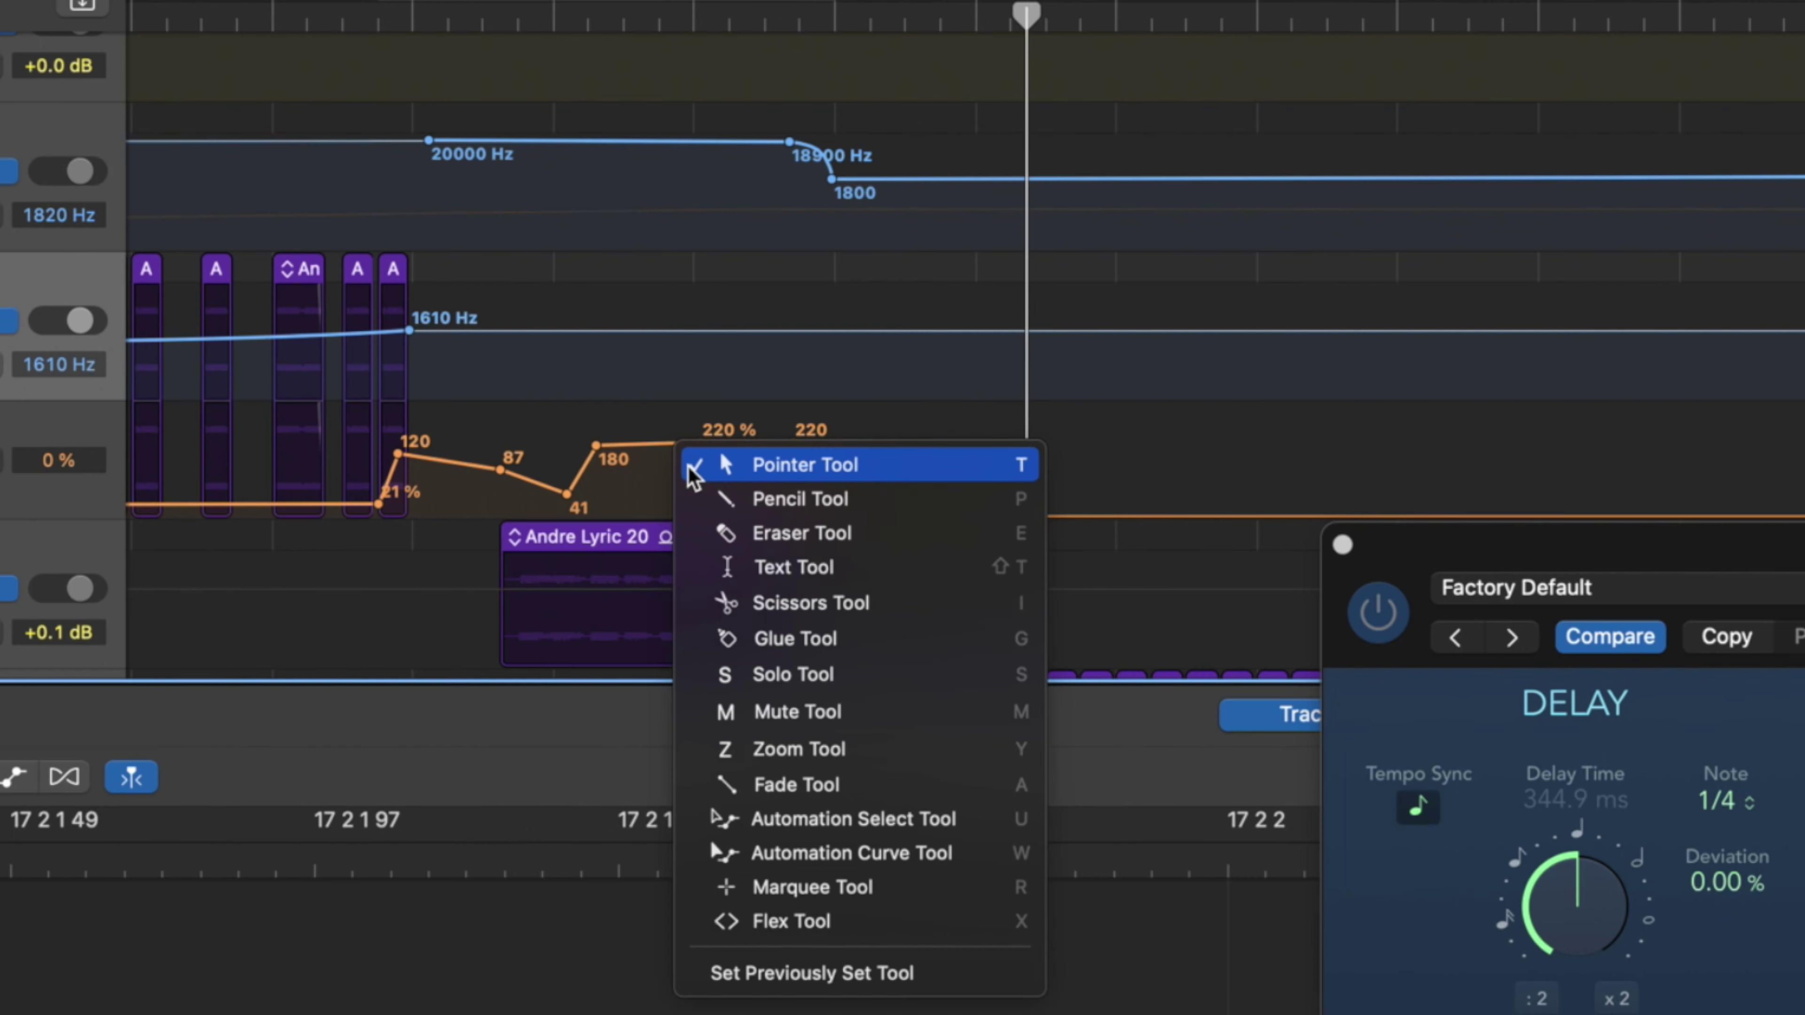
left_click(877, 888)
left_click_drag(583, 426, 782, 553)
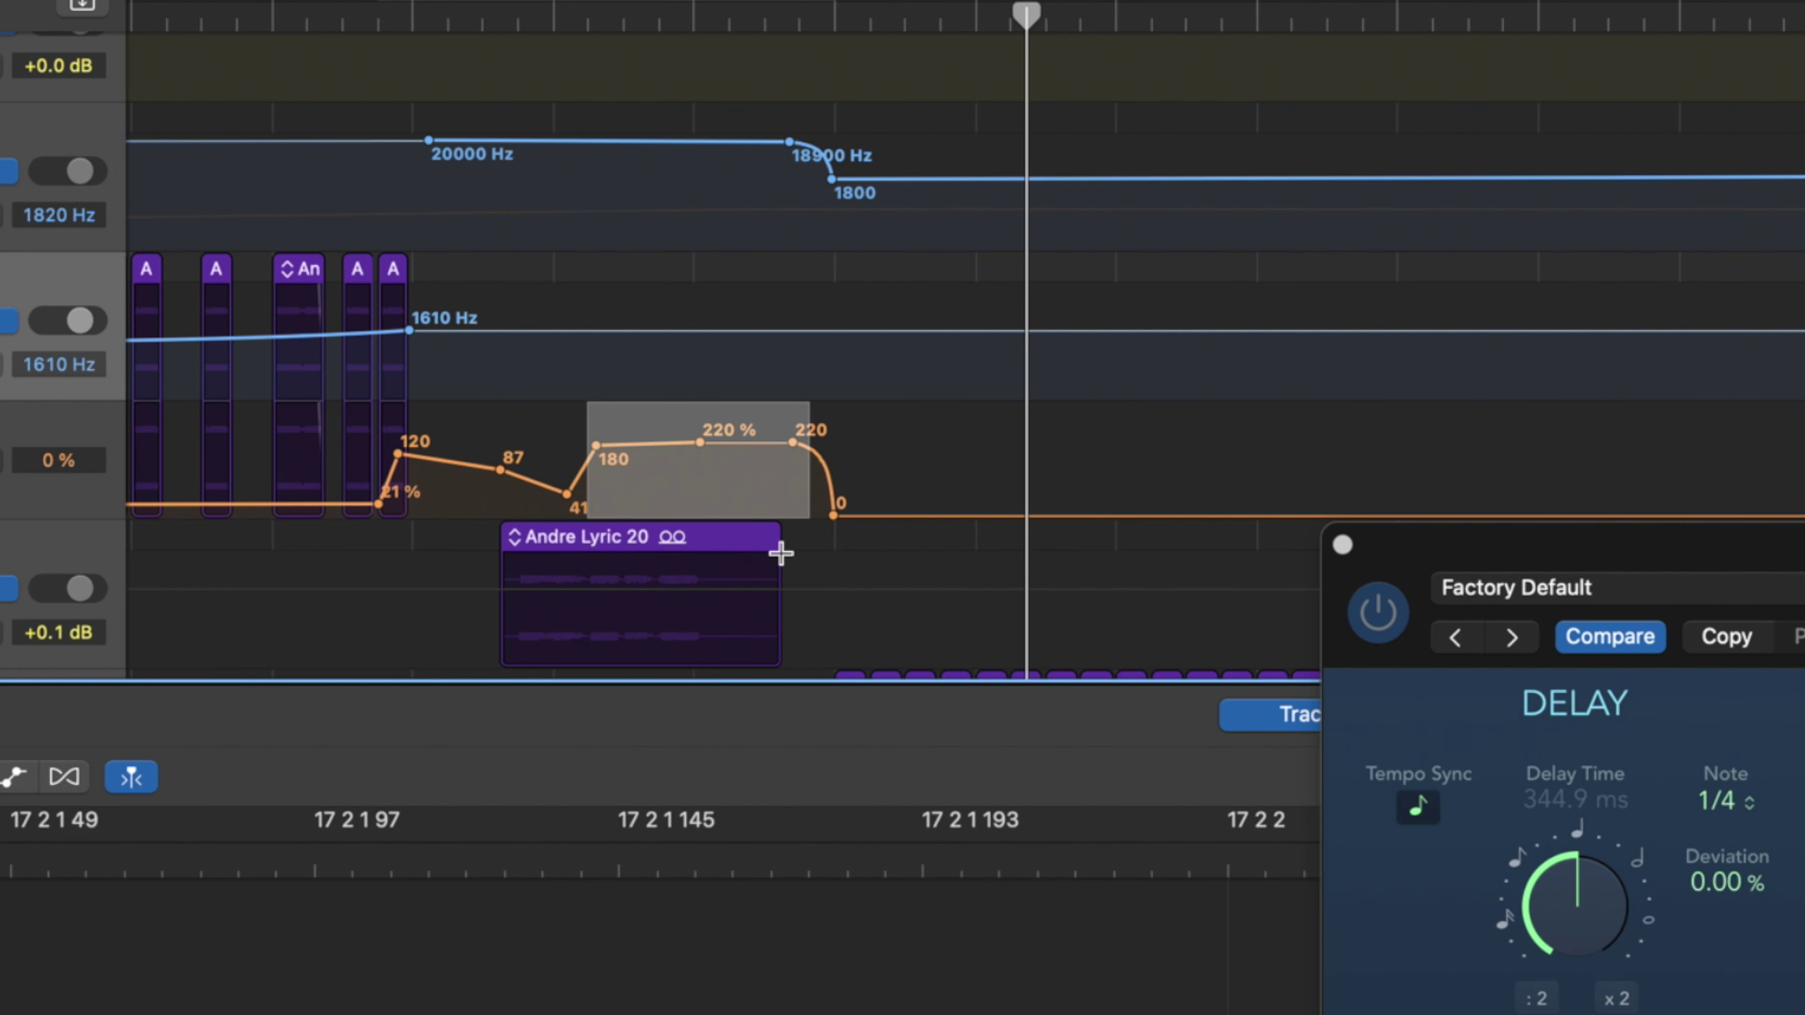
left_click(700, 444)
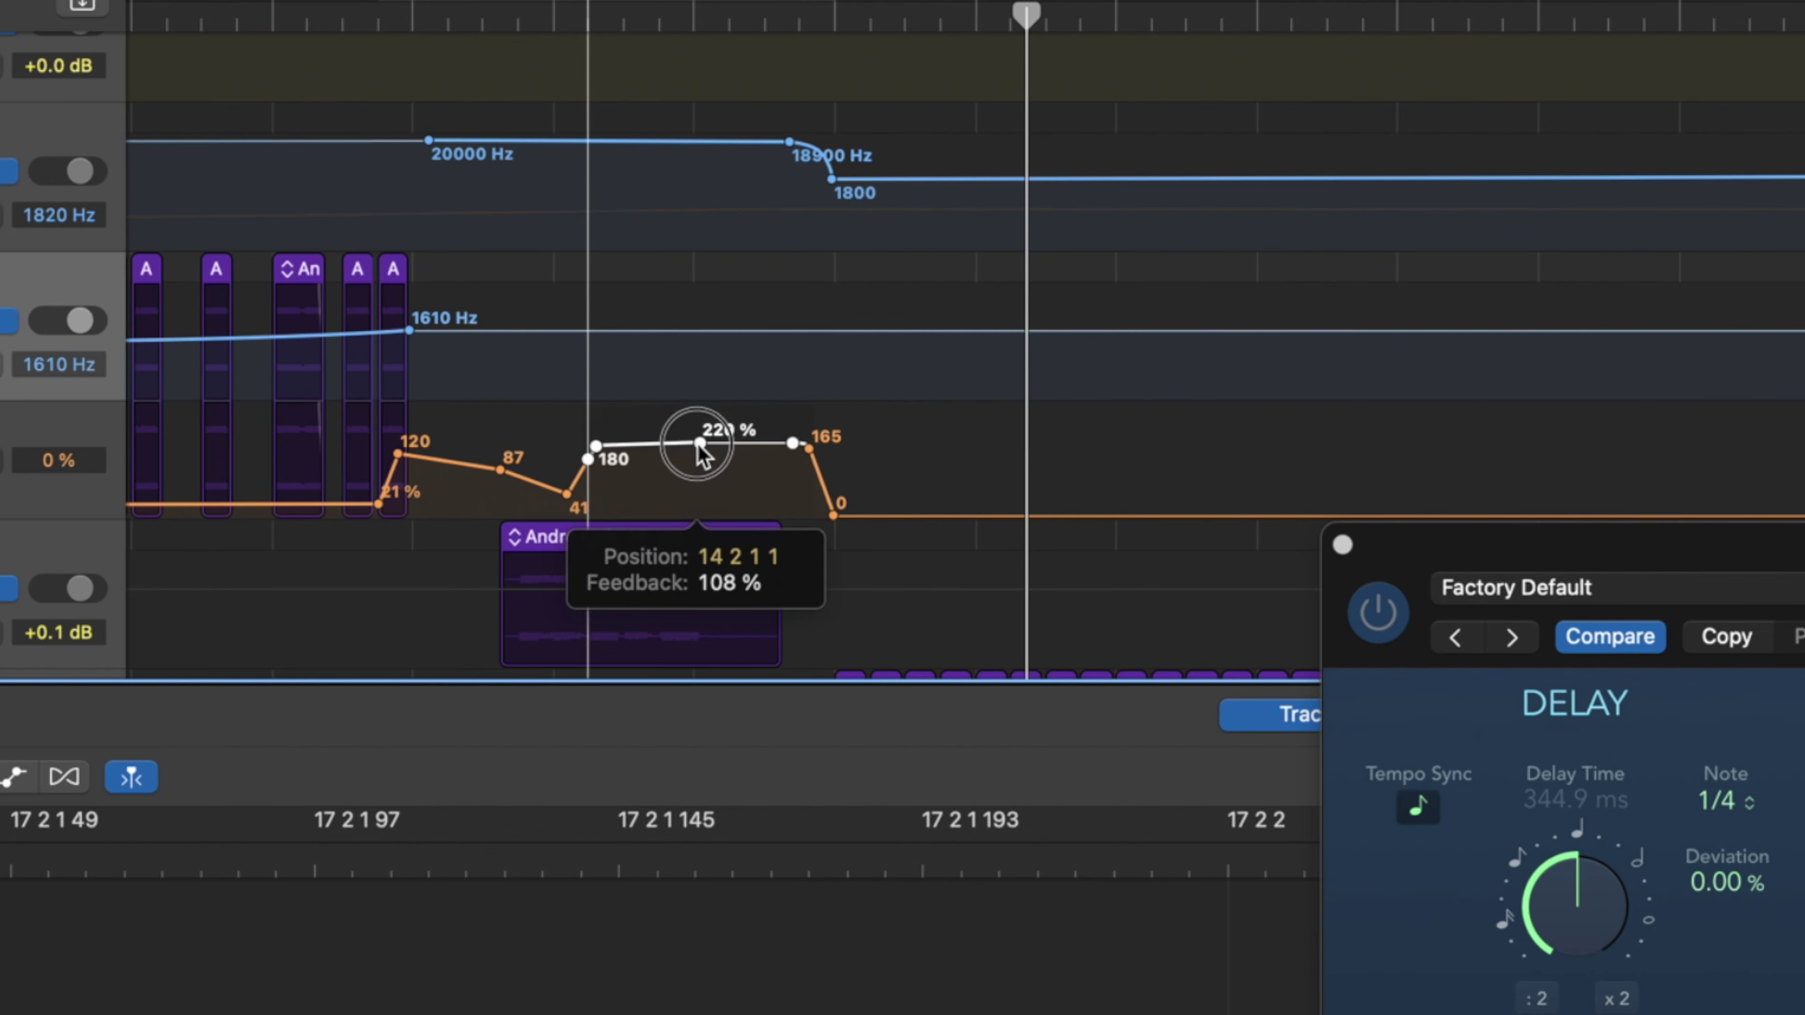
left_click_drag(699, 446, 698, 468)
key("space")
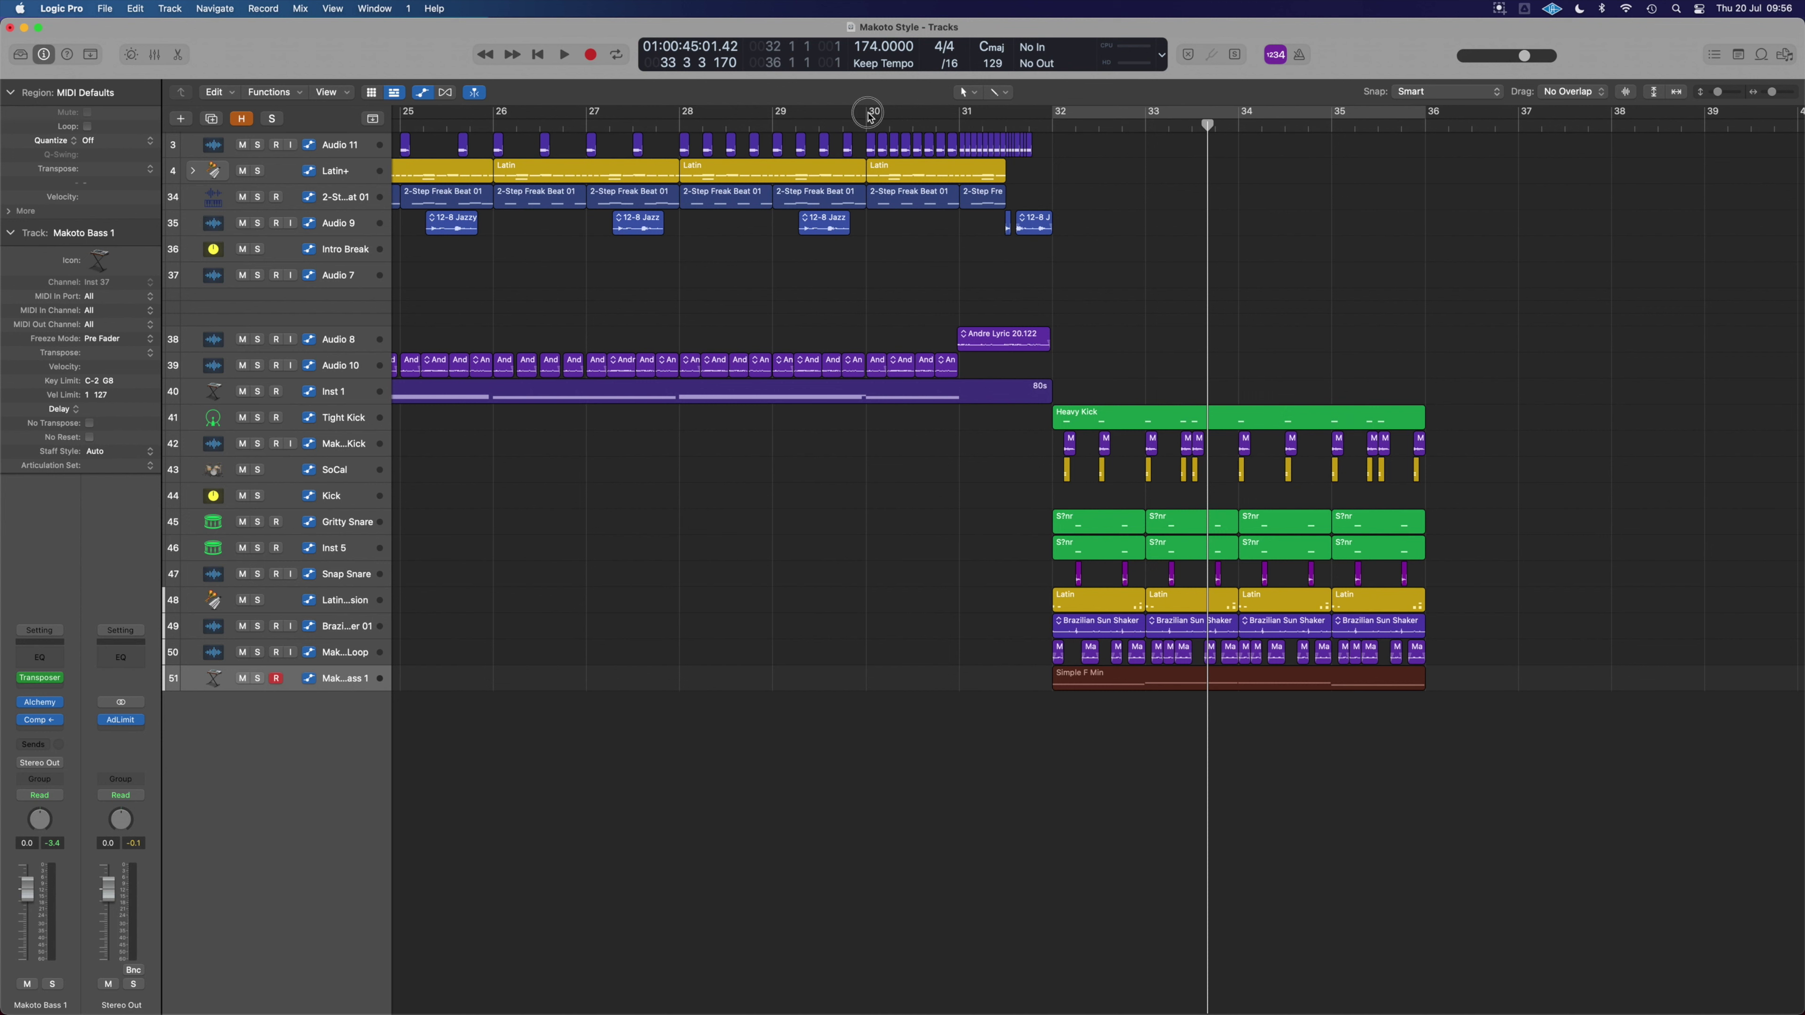
- Set the cycle range to bars 30 to 34 and play back the transition into the drop
left_click_drag(870, 116, 1244, 125)
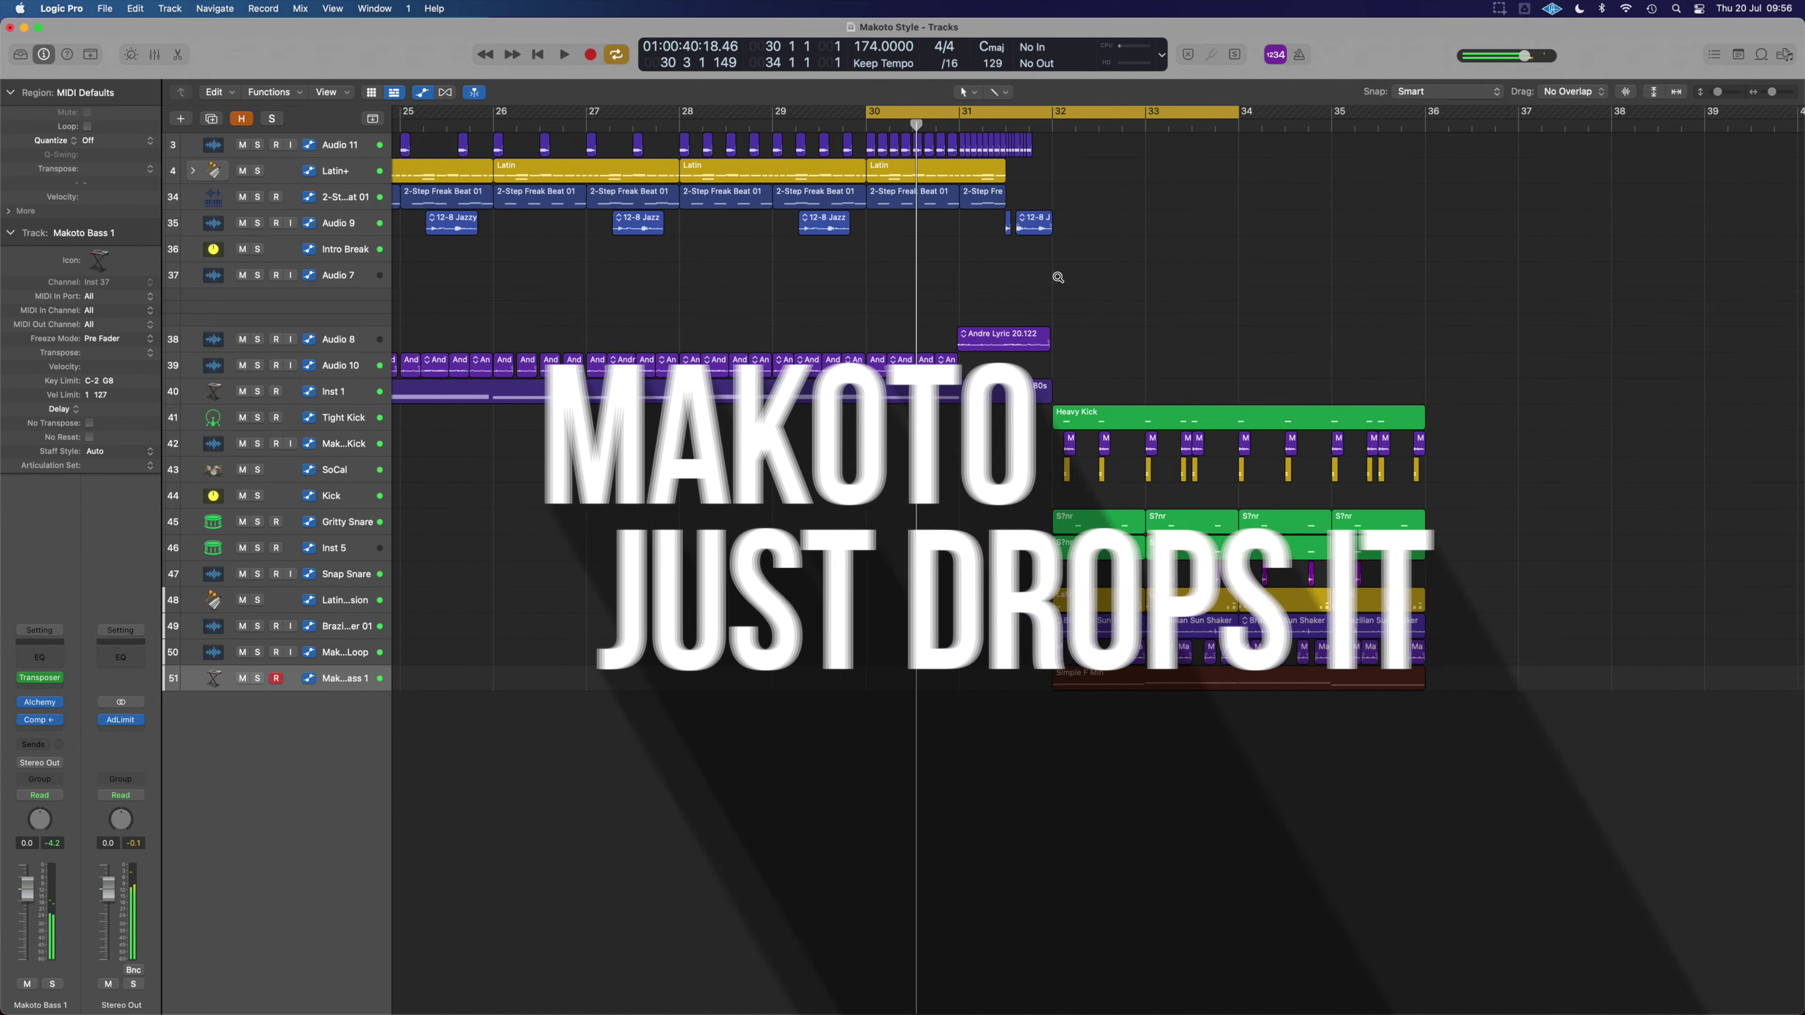
scroll(1059, 277, "right", 5)
scroll(1059, 277, "up", 3)
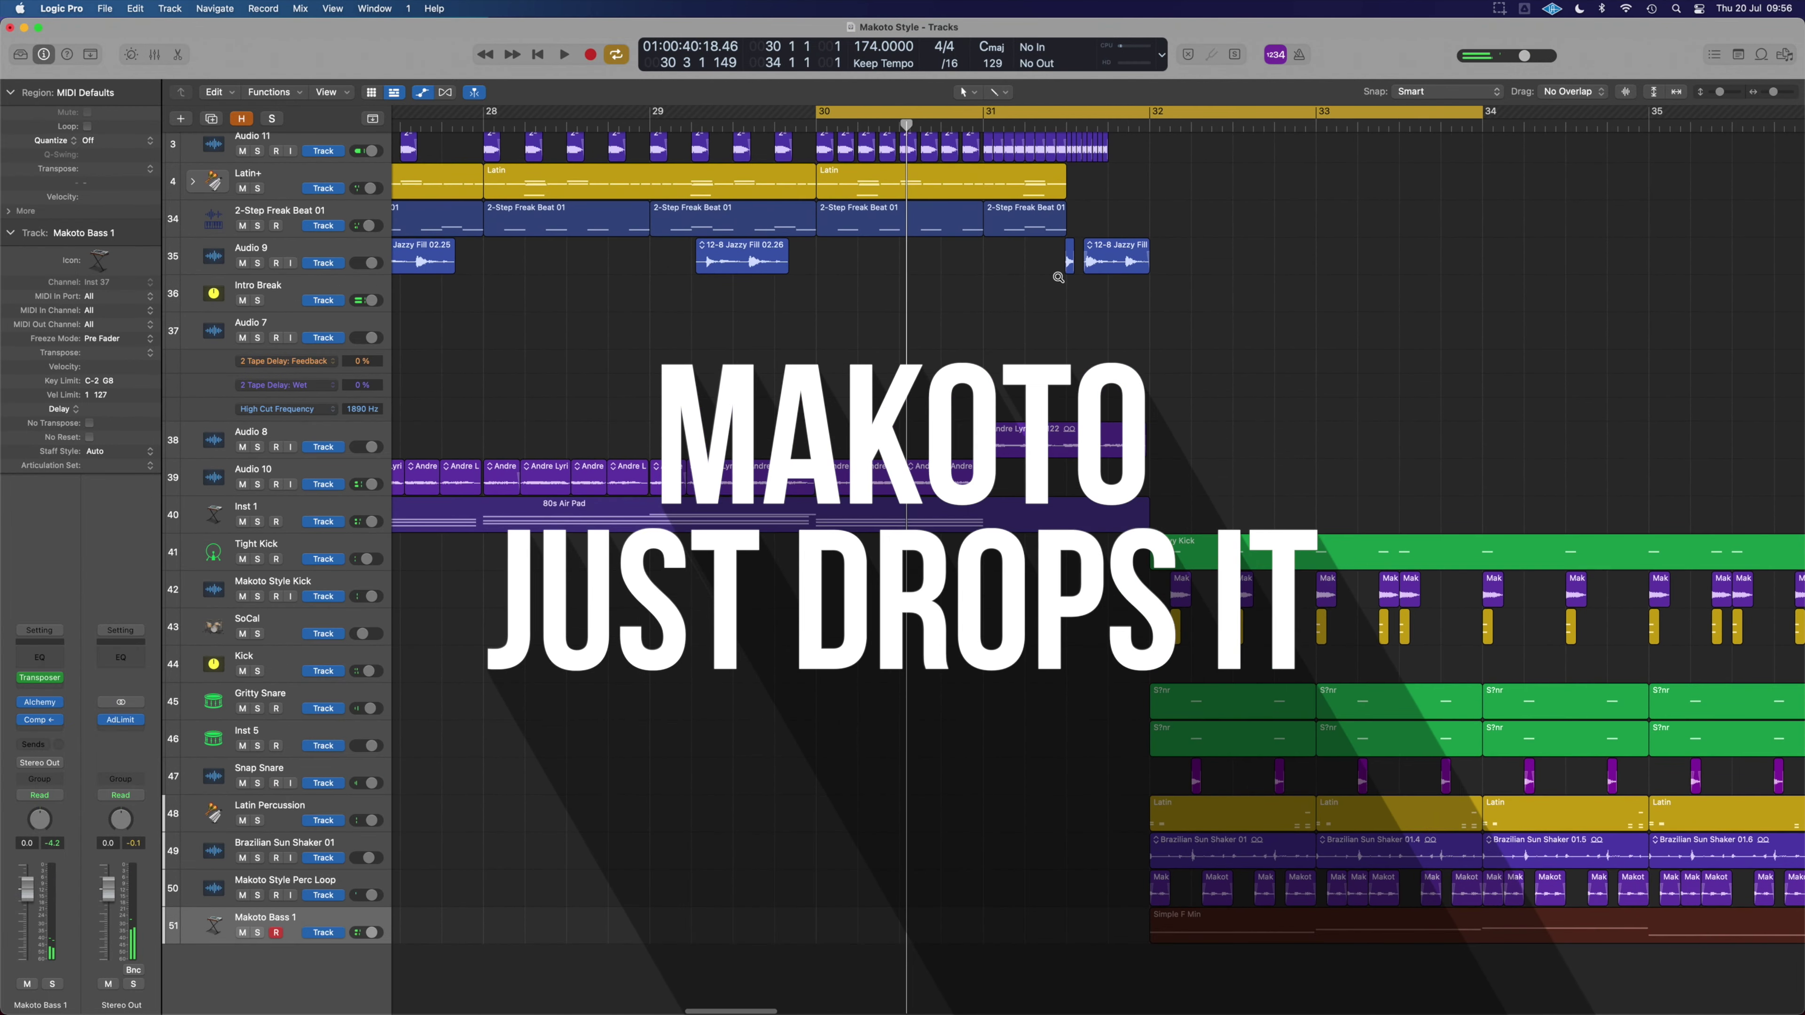
scroll(1059, 278, "left", 2)
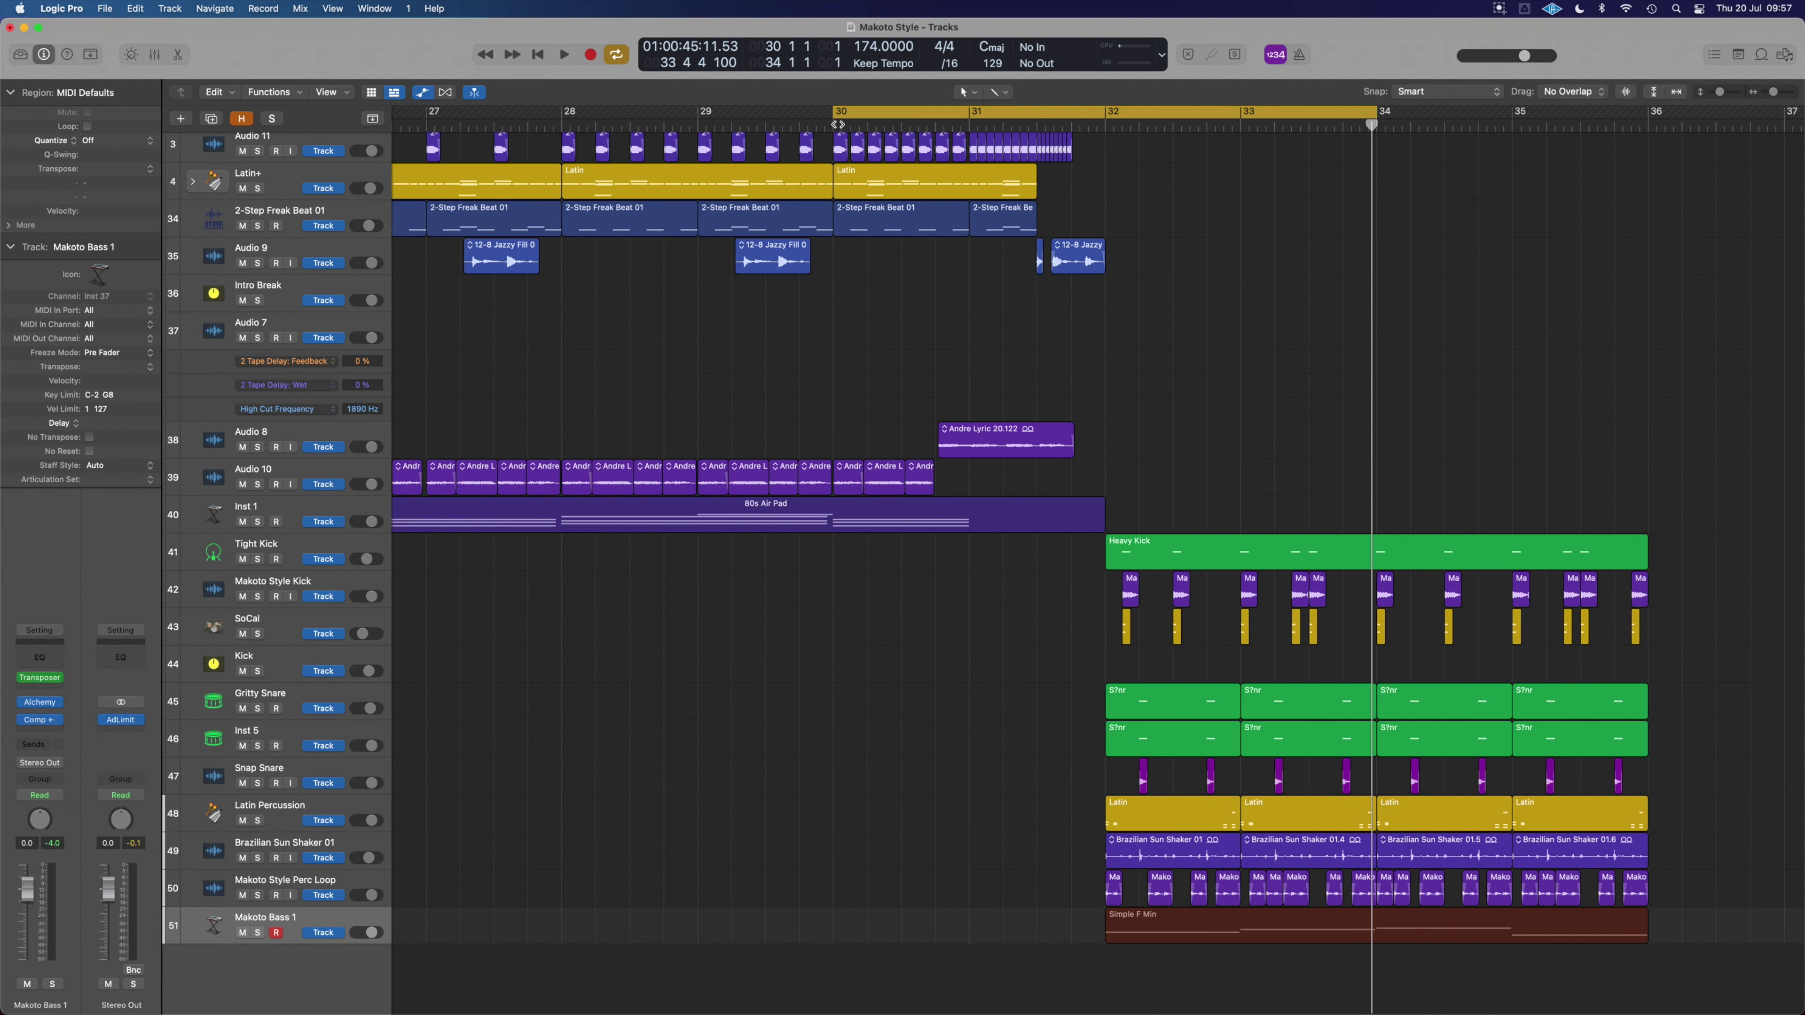
key("space")
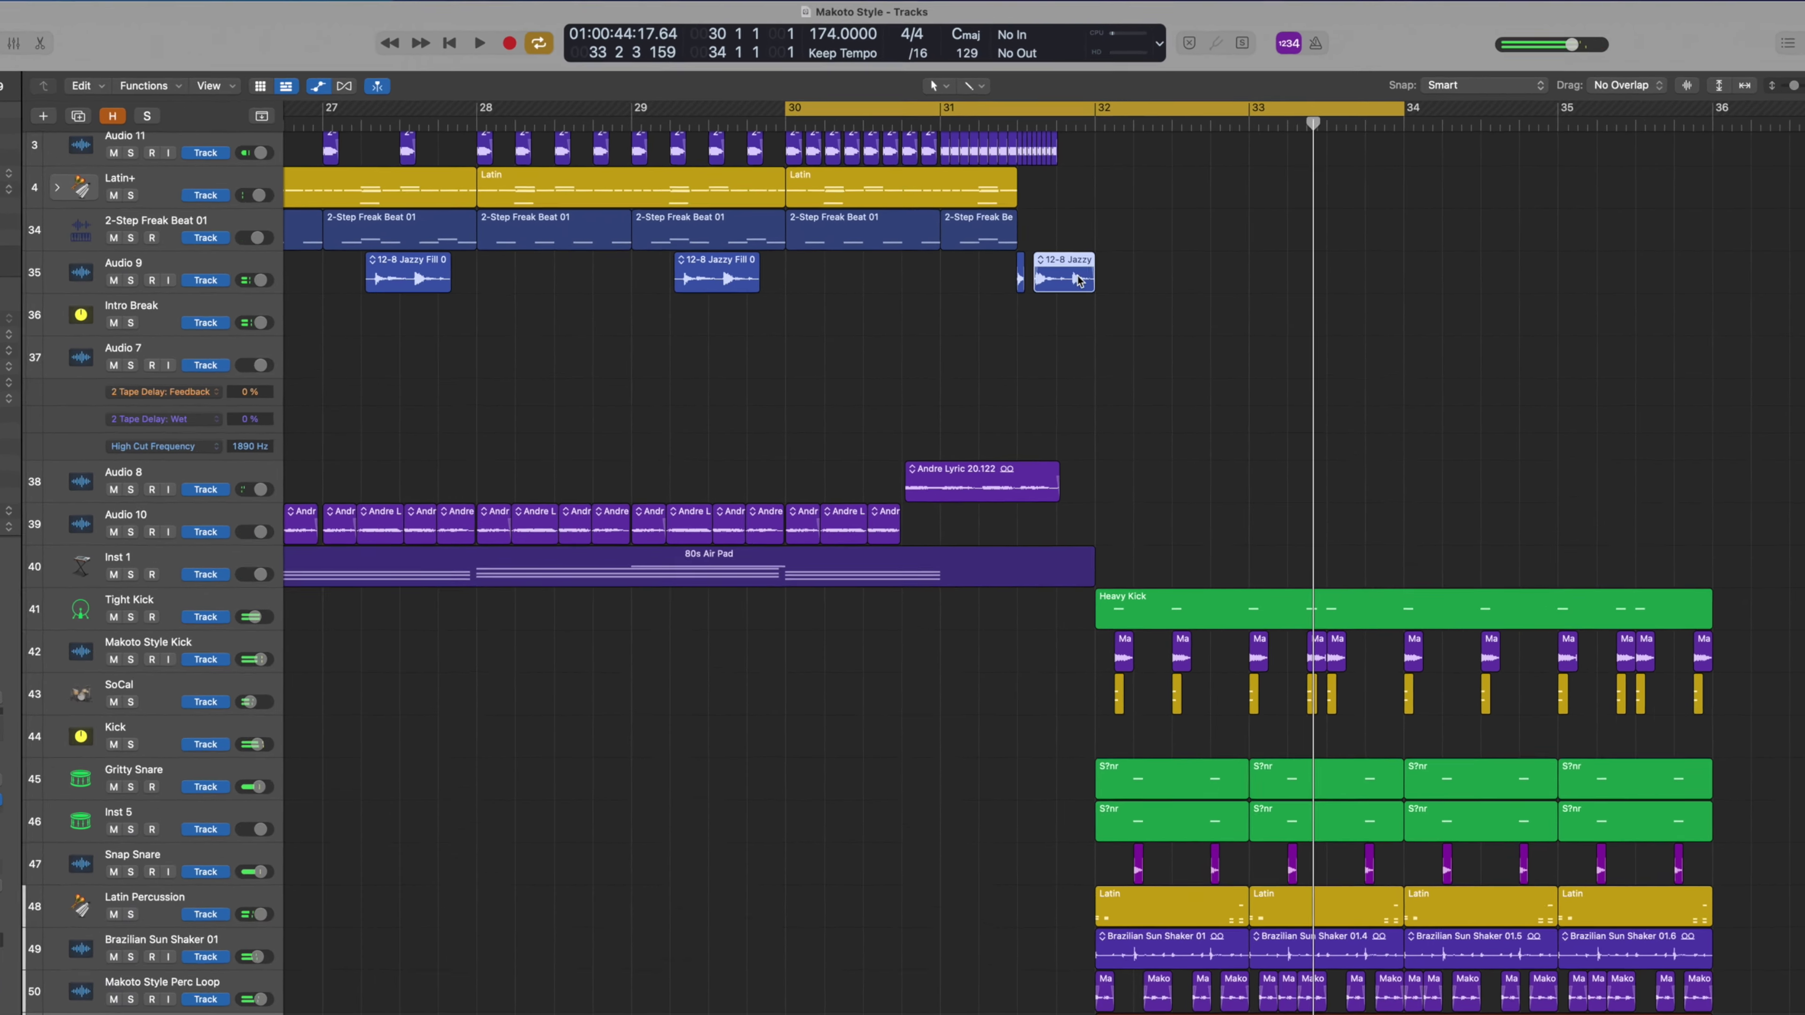
- Split the last 12-8 Jazzy Fill region on Audio 9 with the Scissors Tool, and trim and place its second part to end at bar 32
key("t")
key("i")
left_click(1074, 273)
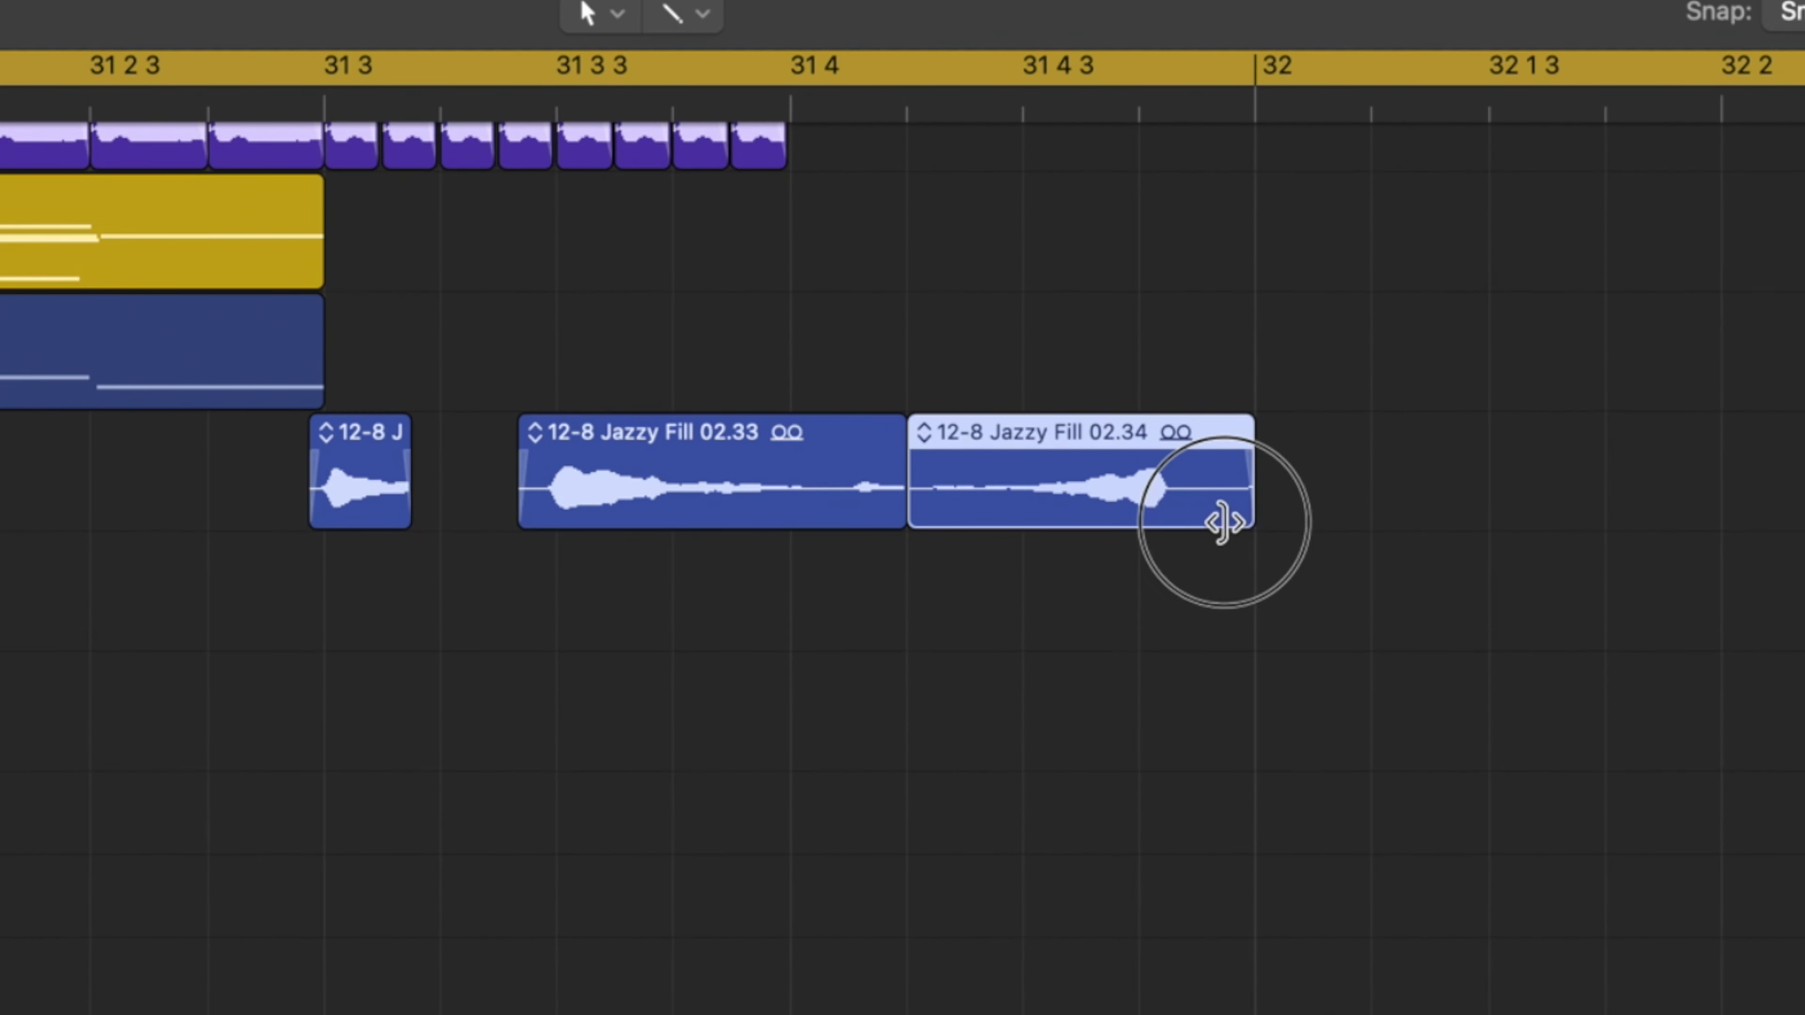
left_click_drag(1216, 516, 1152, 530)
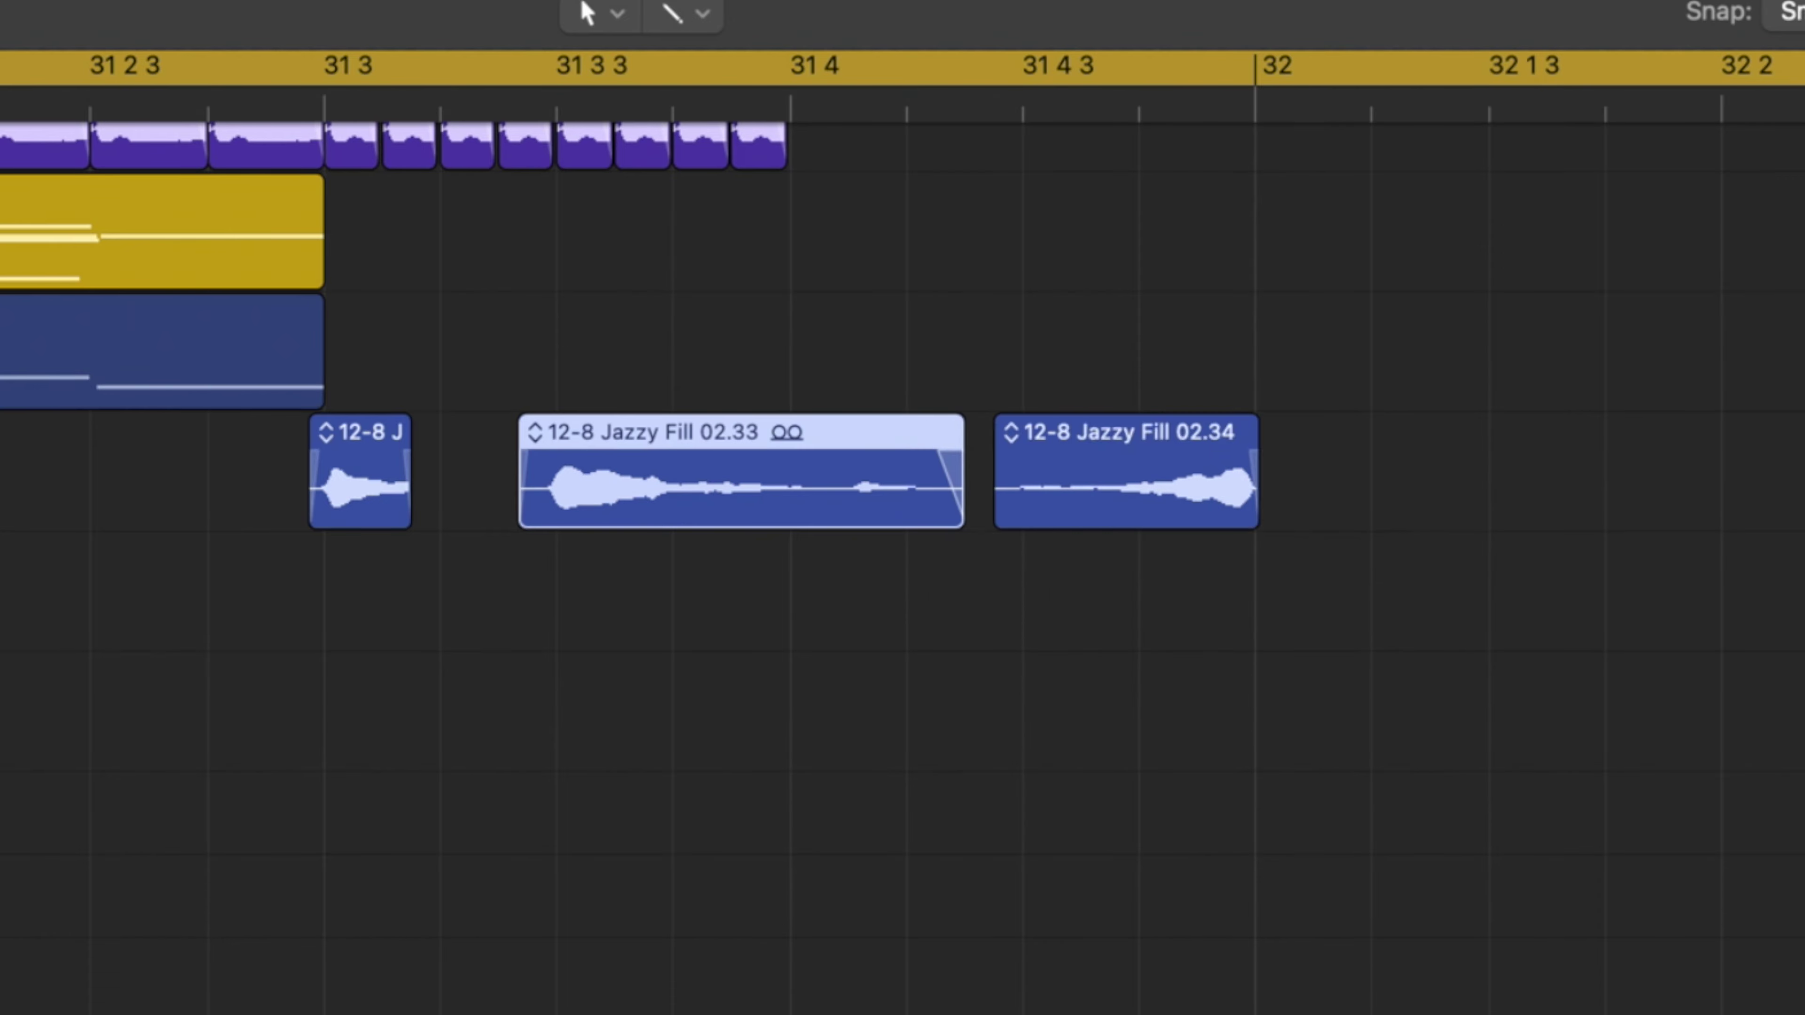
- Play back the edited fill leading into the drop at bar 32
key("z")
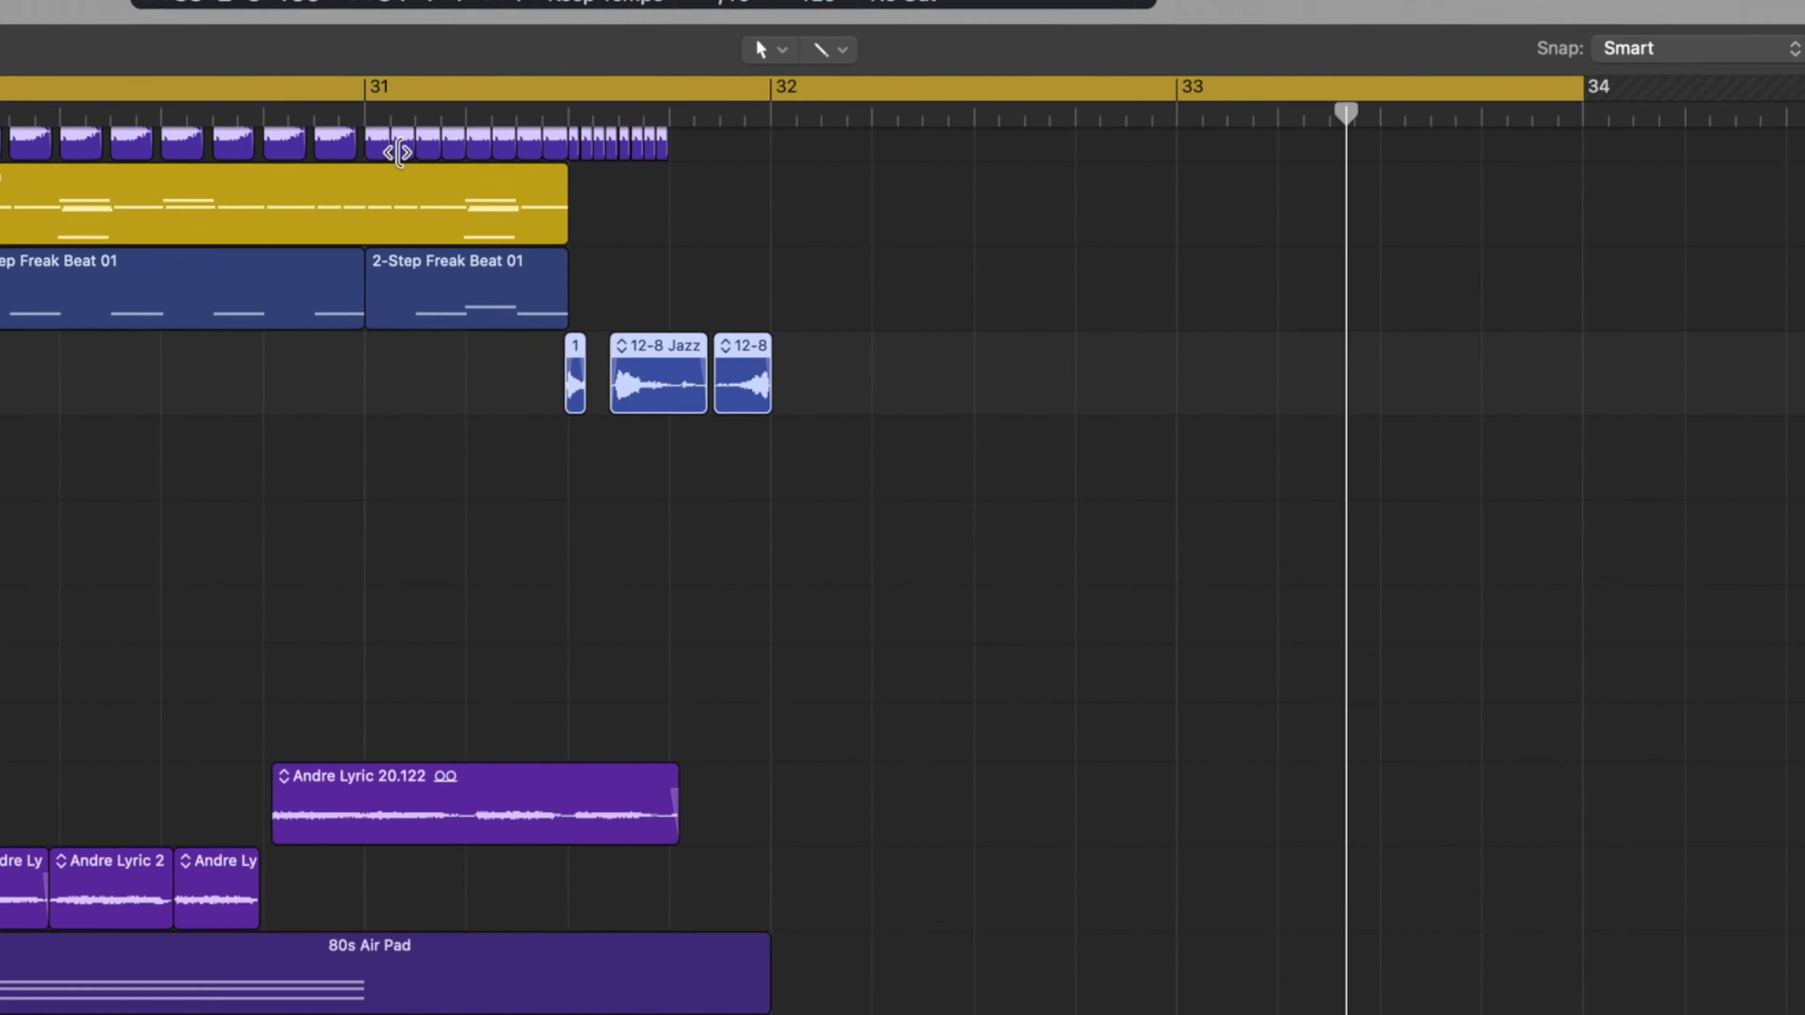
key("space")
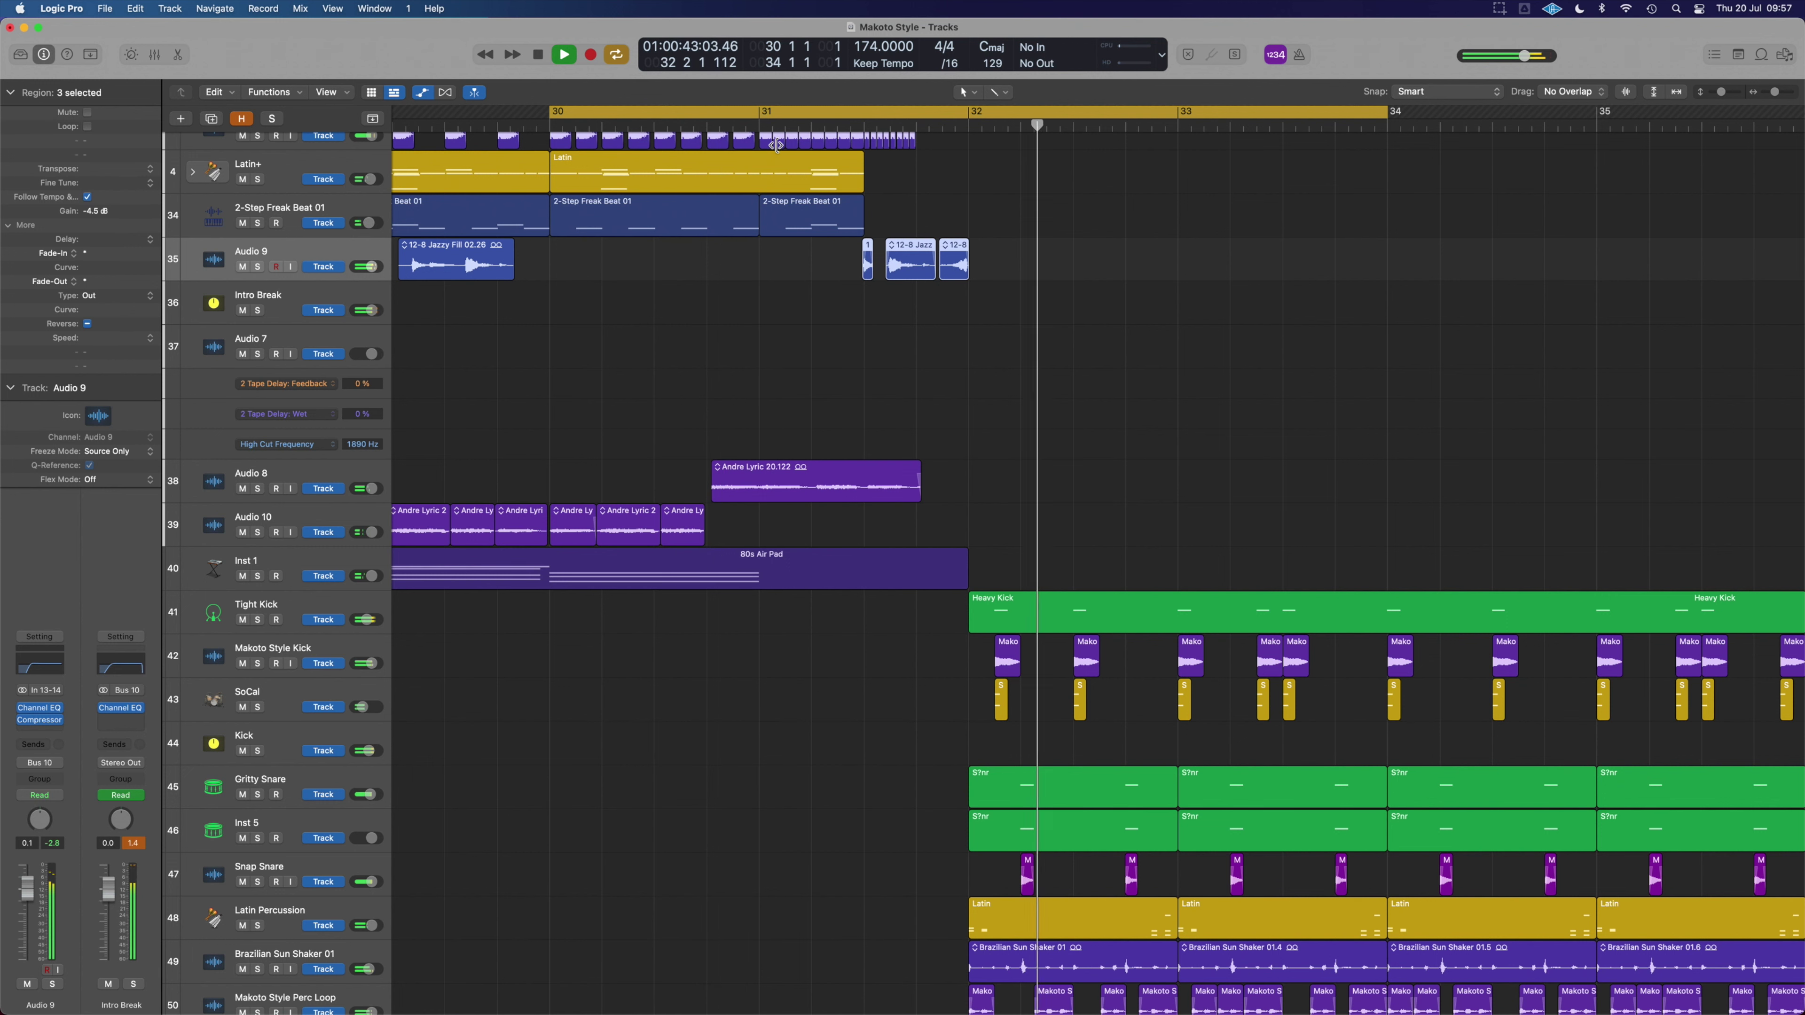
key("space")
- Set the cycle range over the drop from bar 32 to bar 36
key("z")
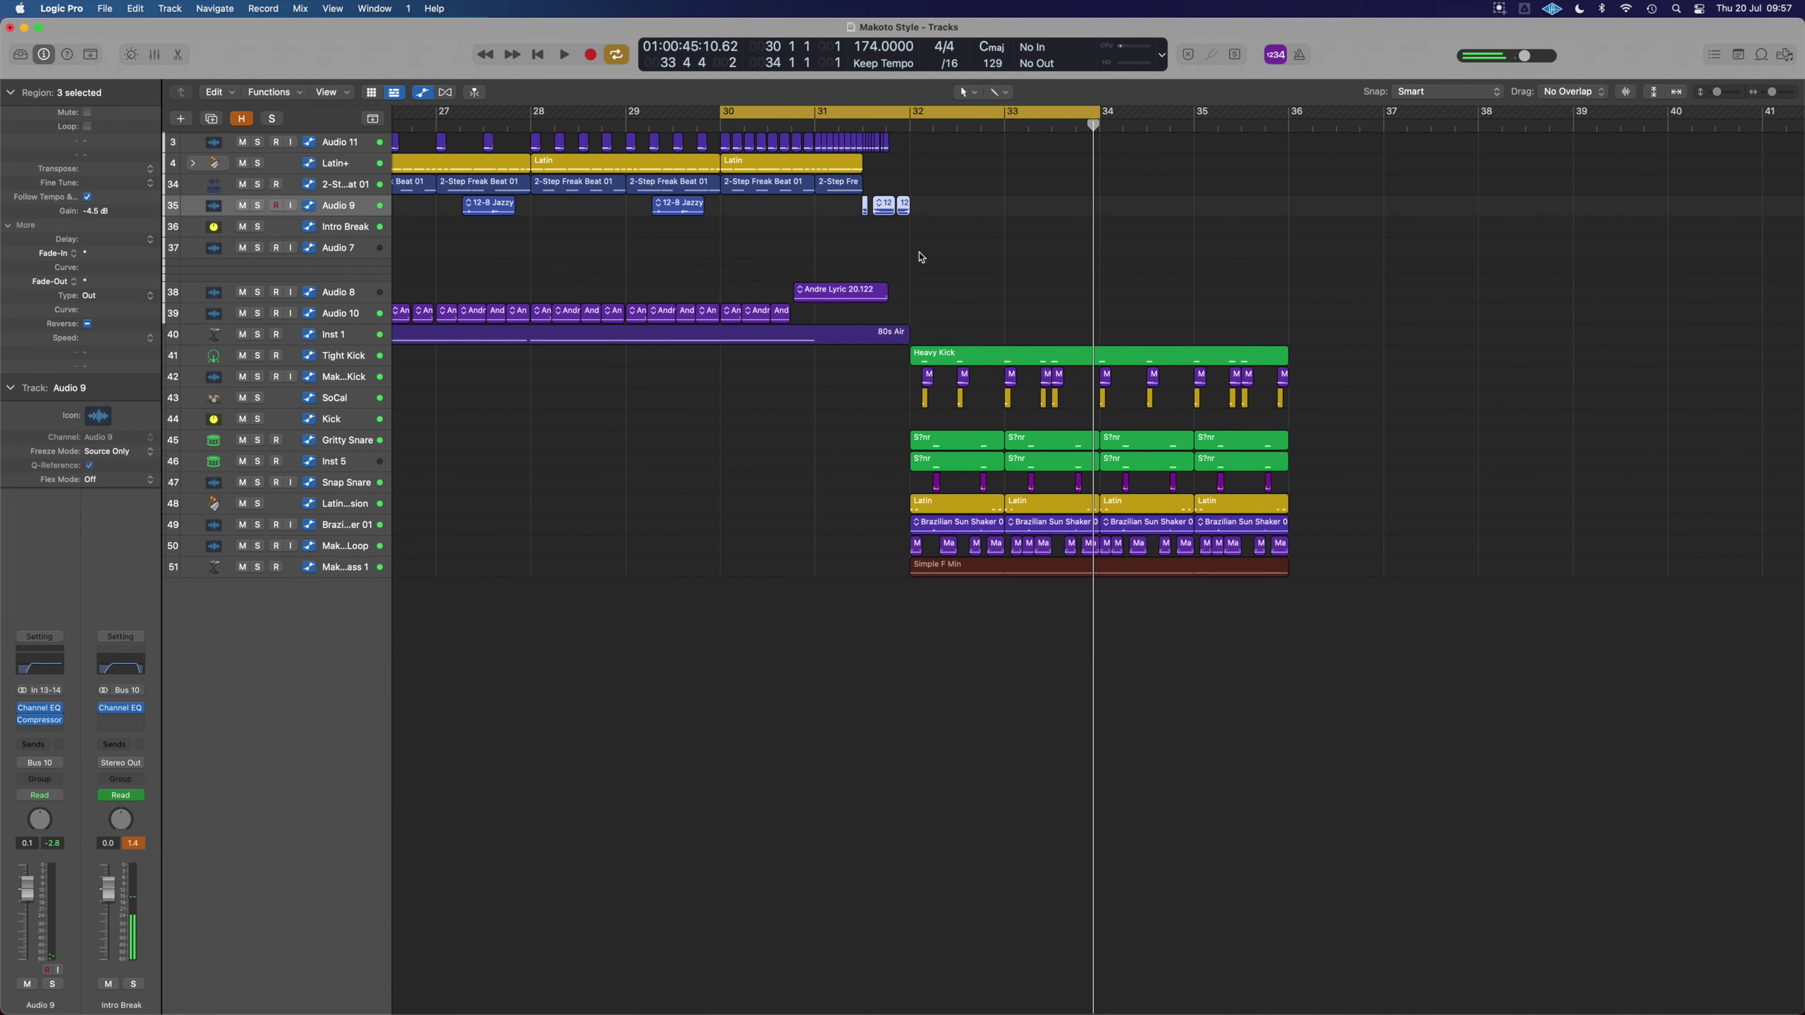
left_click(858, 115)
key("z")
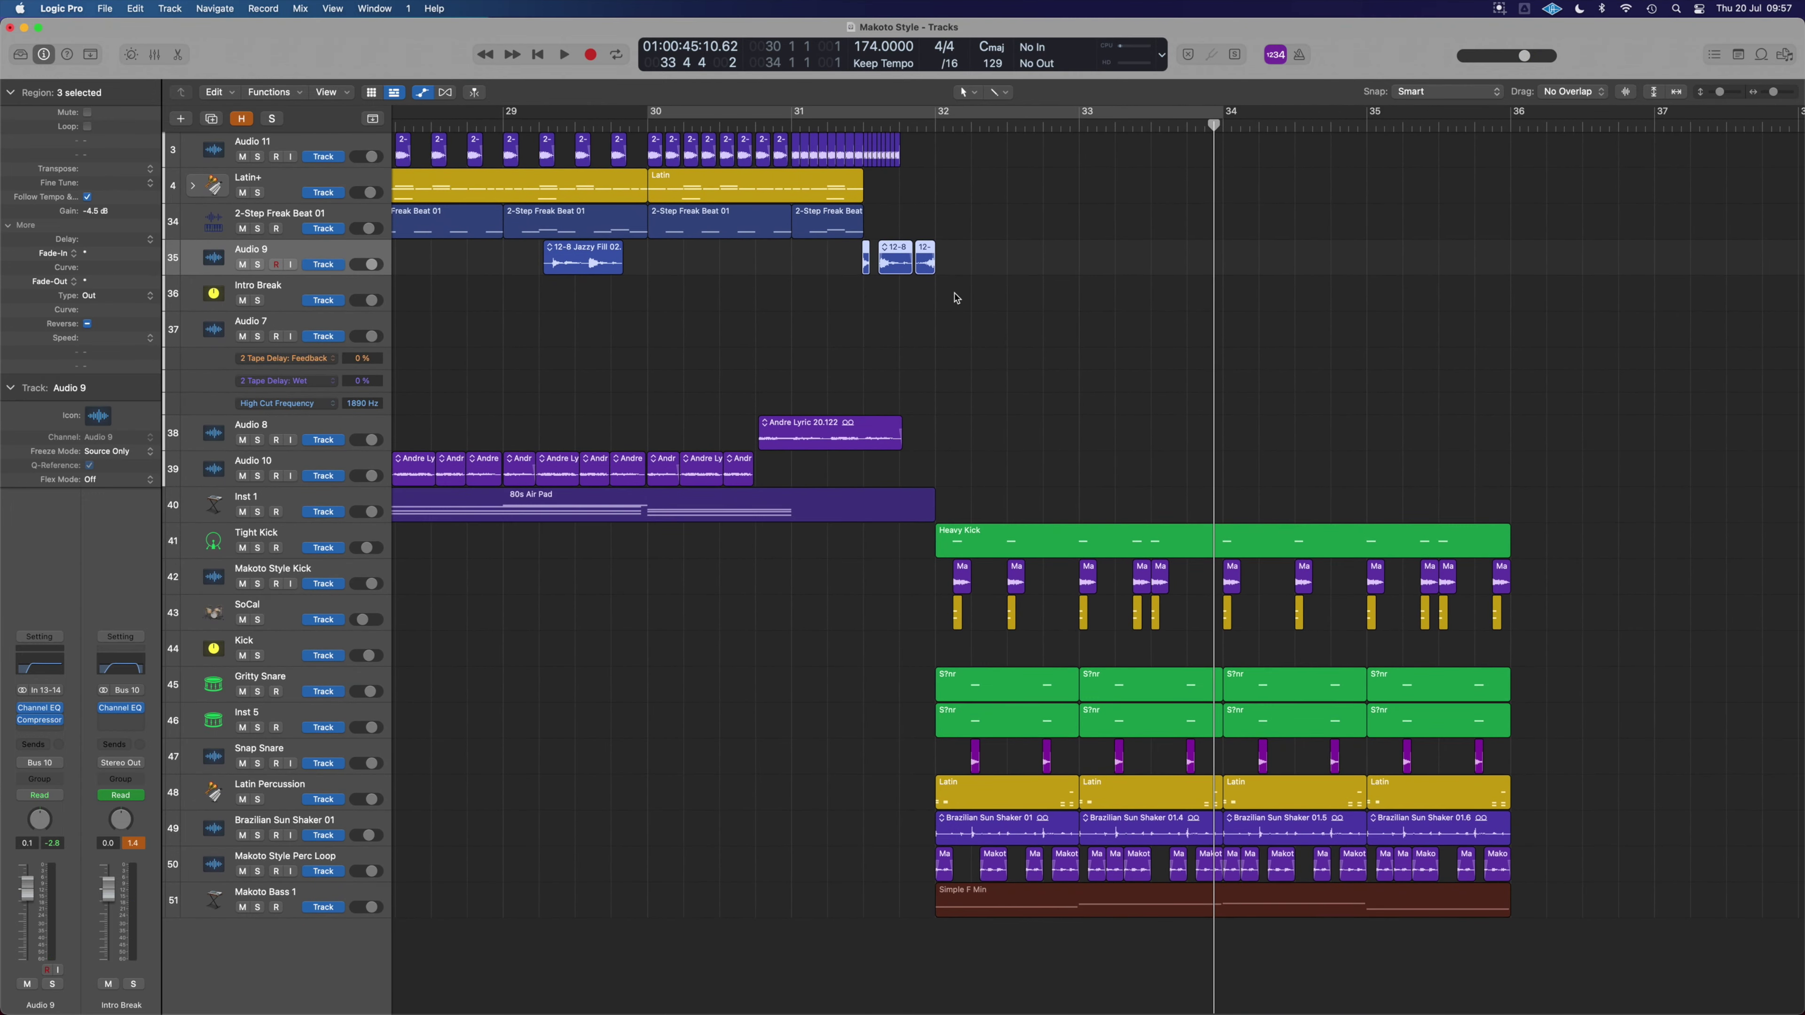
left_click_drag(943, 122, 1501, 172)
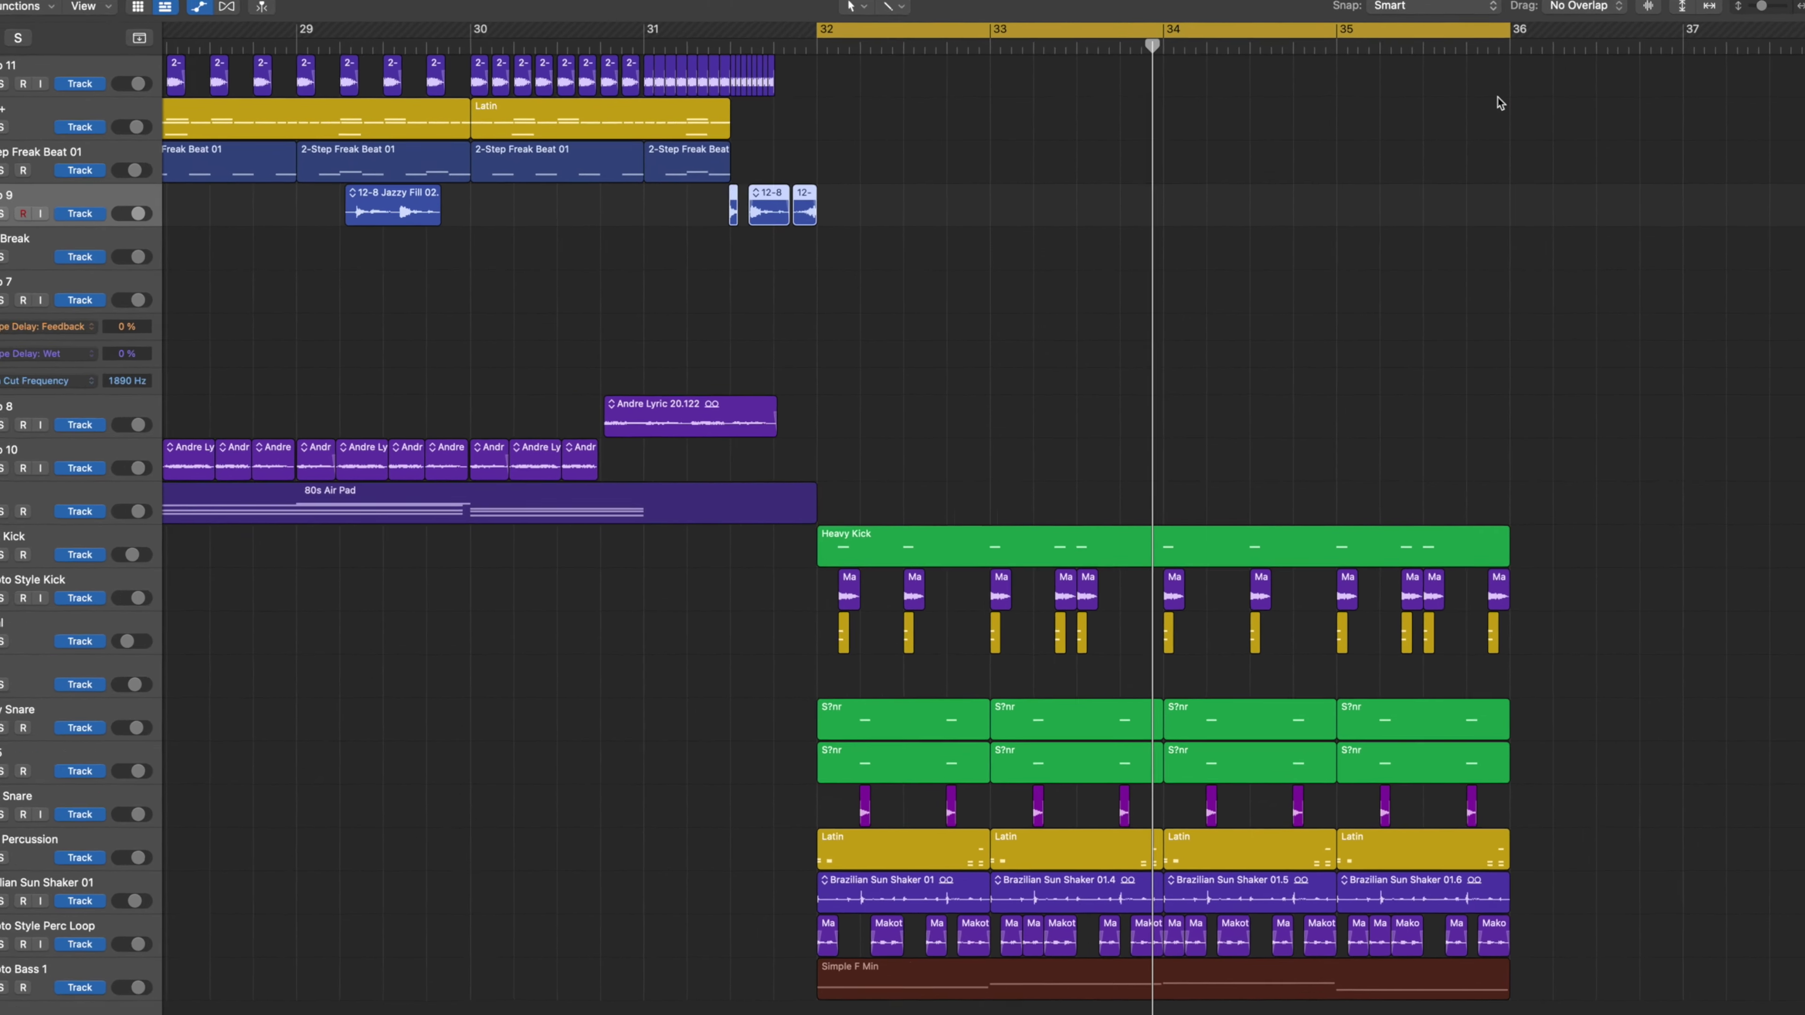
- Duplicate the Makoto Style Perc Loop track, copy its bar 32 slice onto the new track and lengthen the copy
key("space")
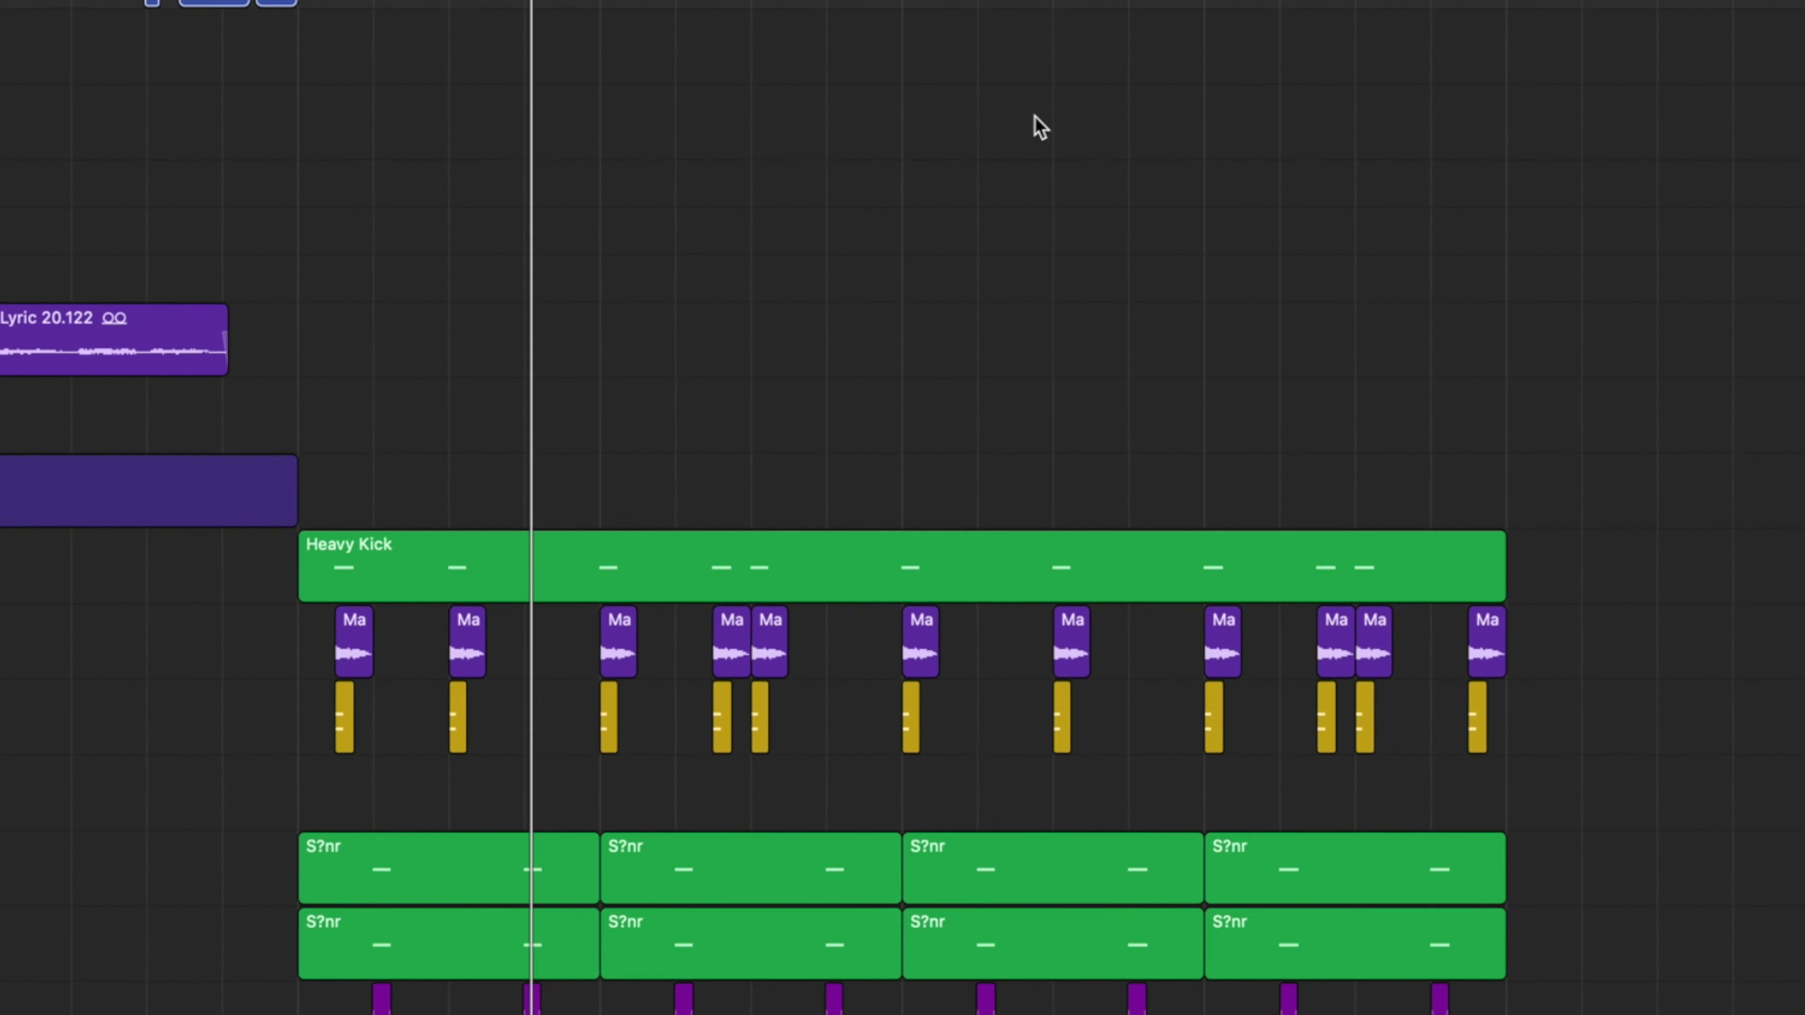
scroll(1021, 89, "down", 5)
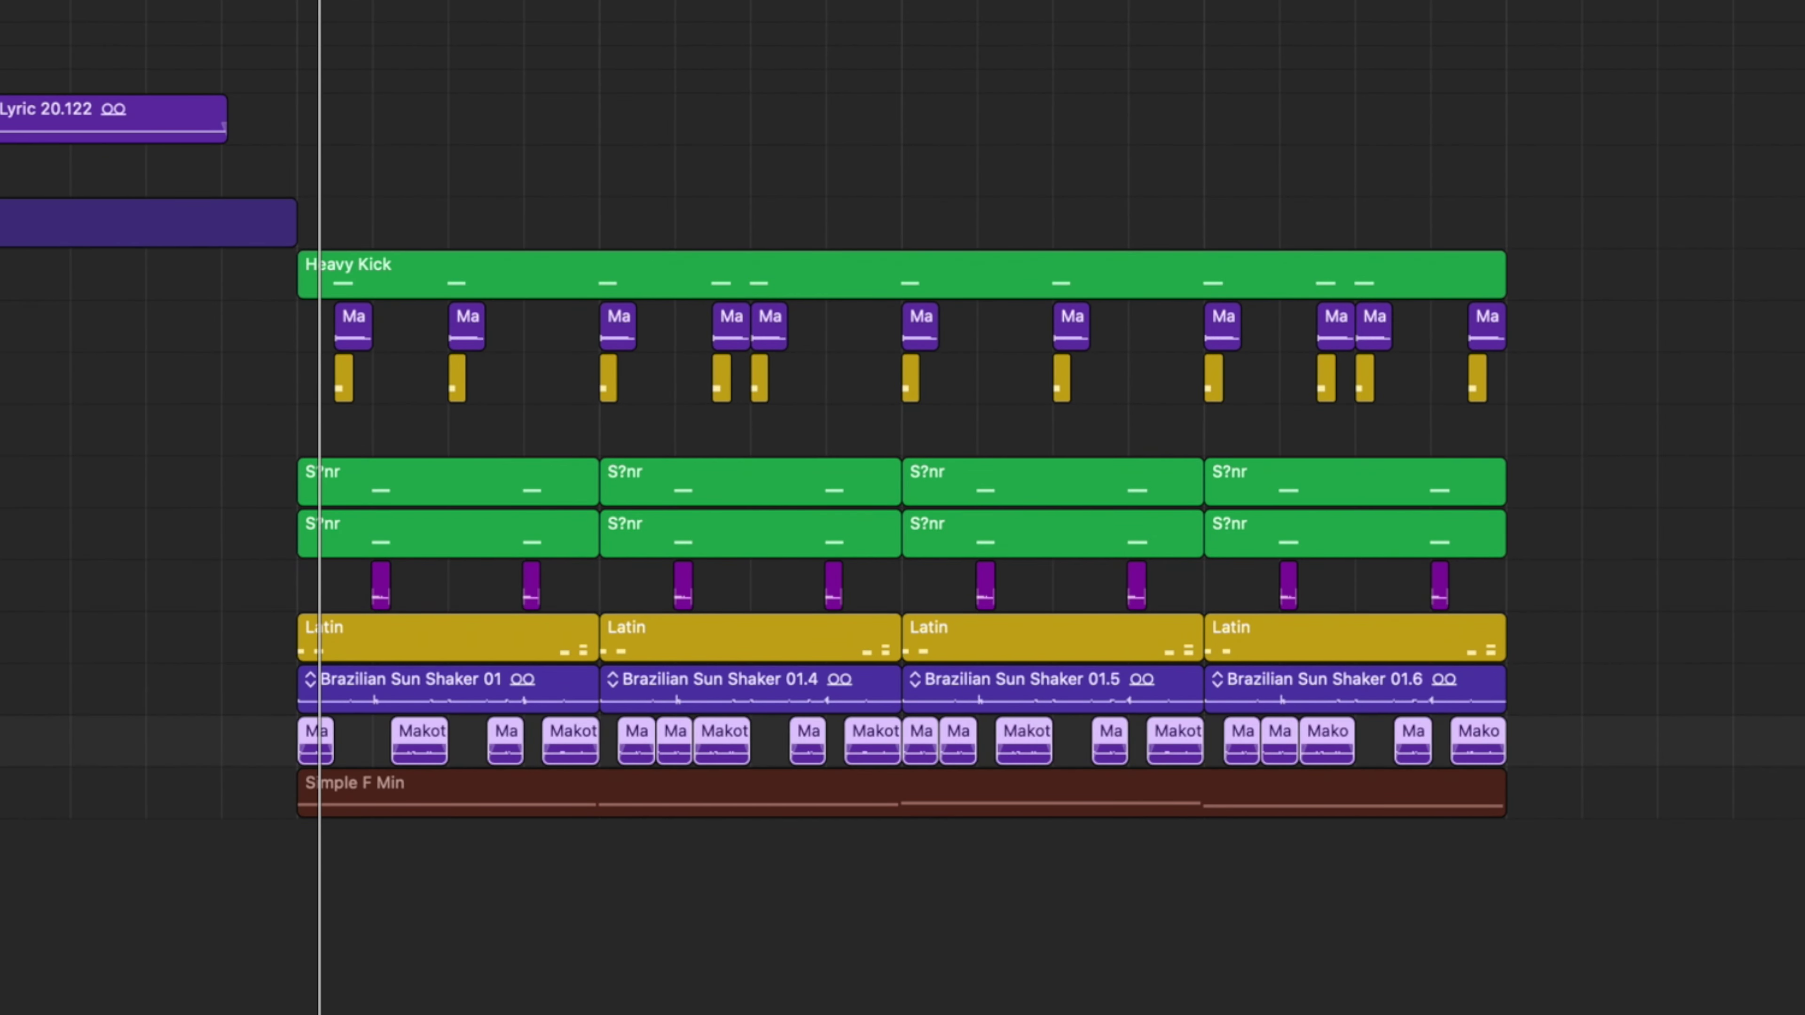
key("super+d")
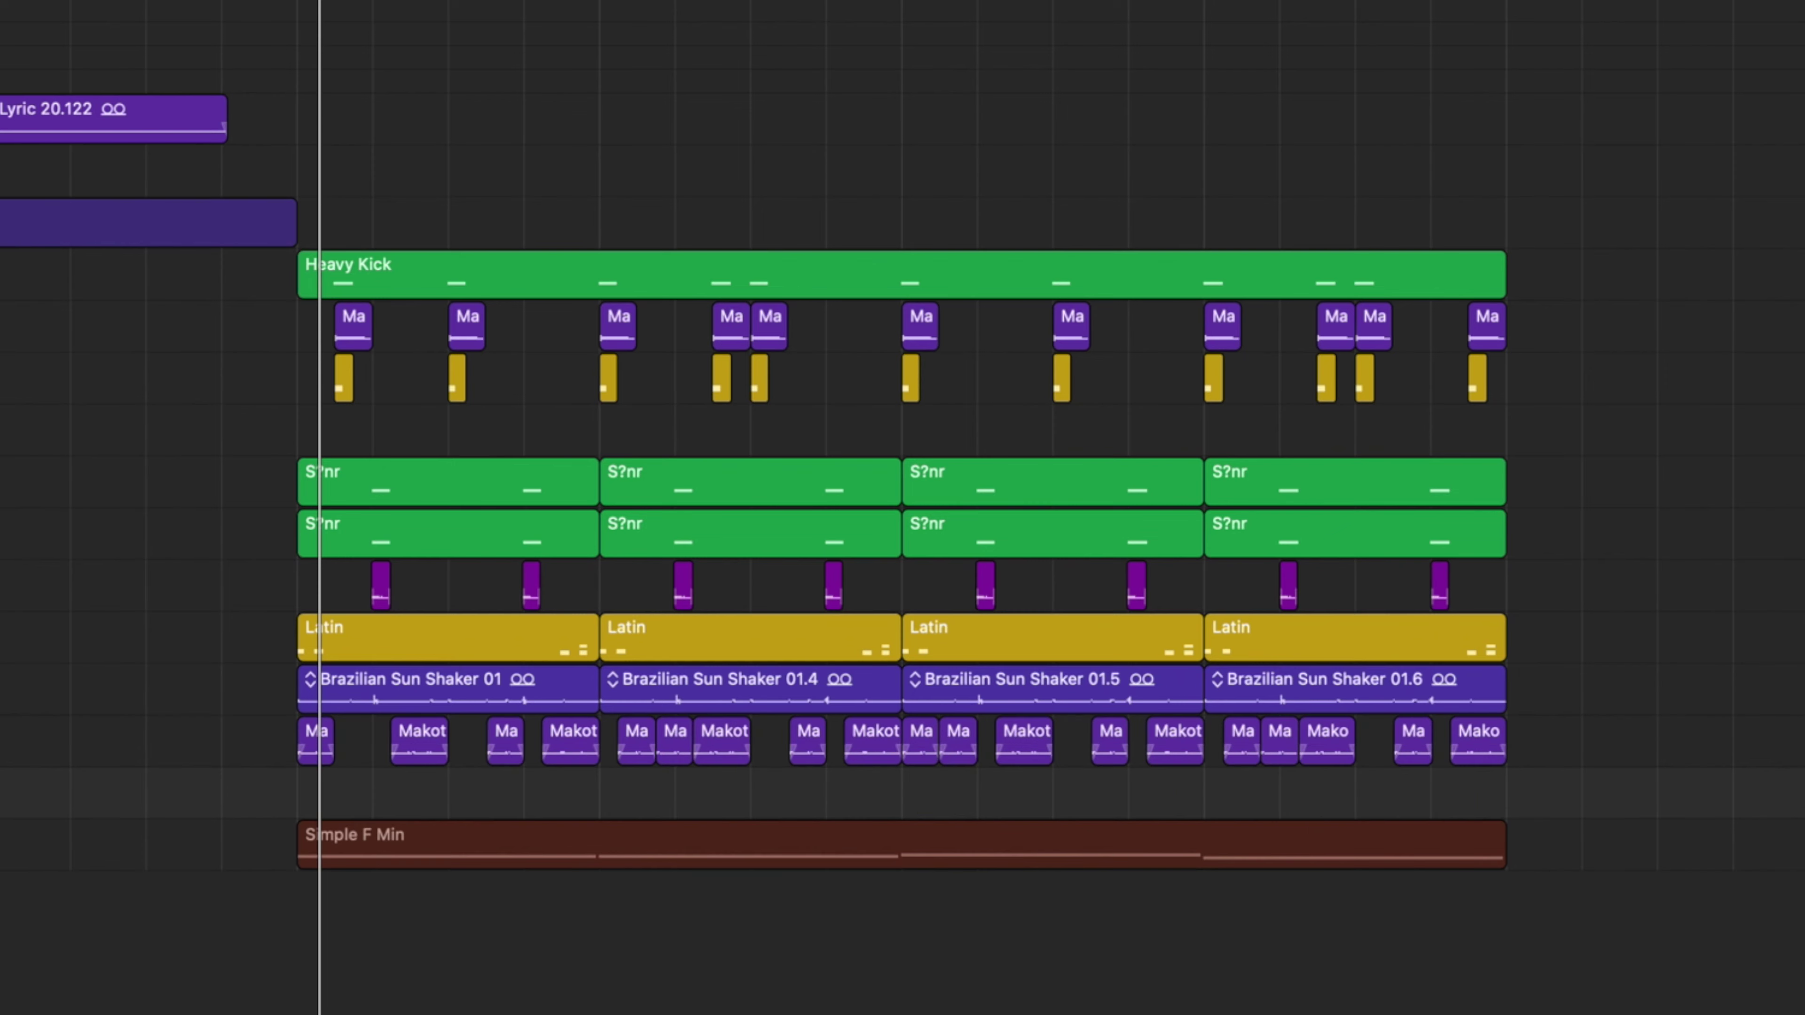
left_click(315, 732)
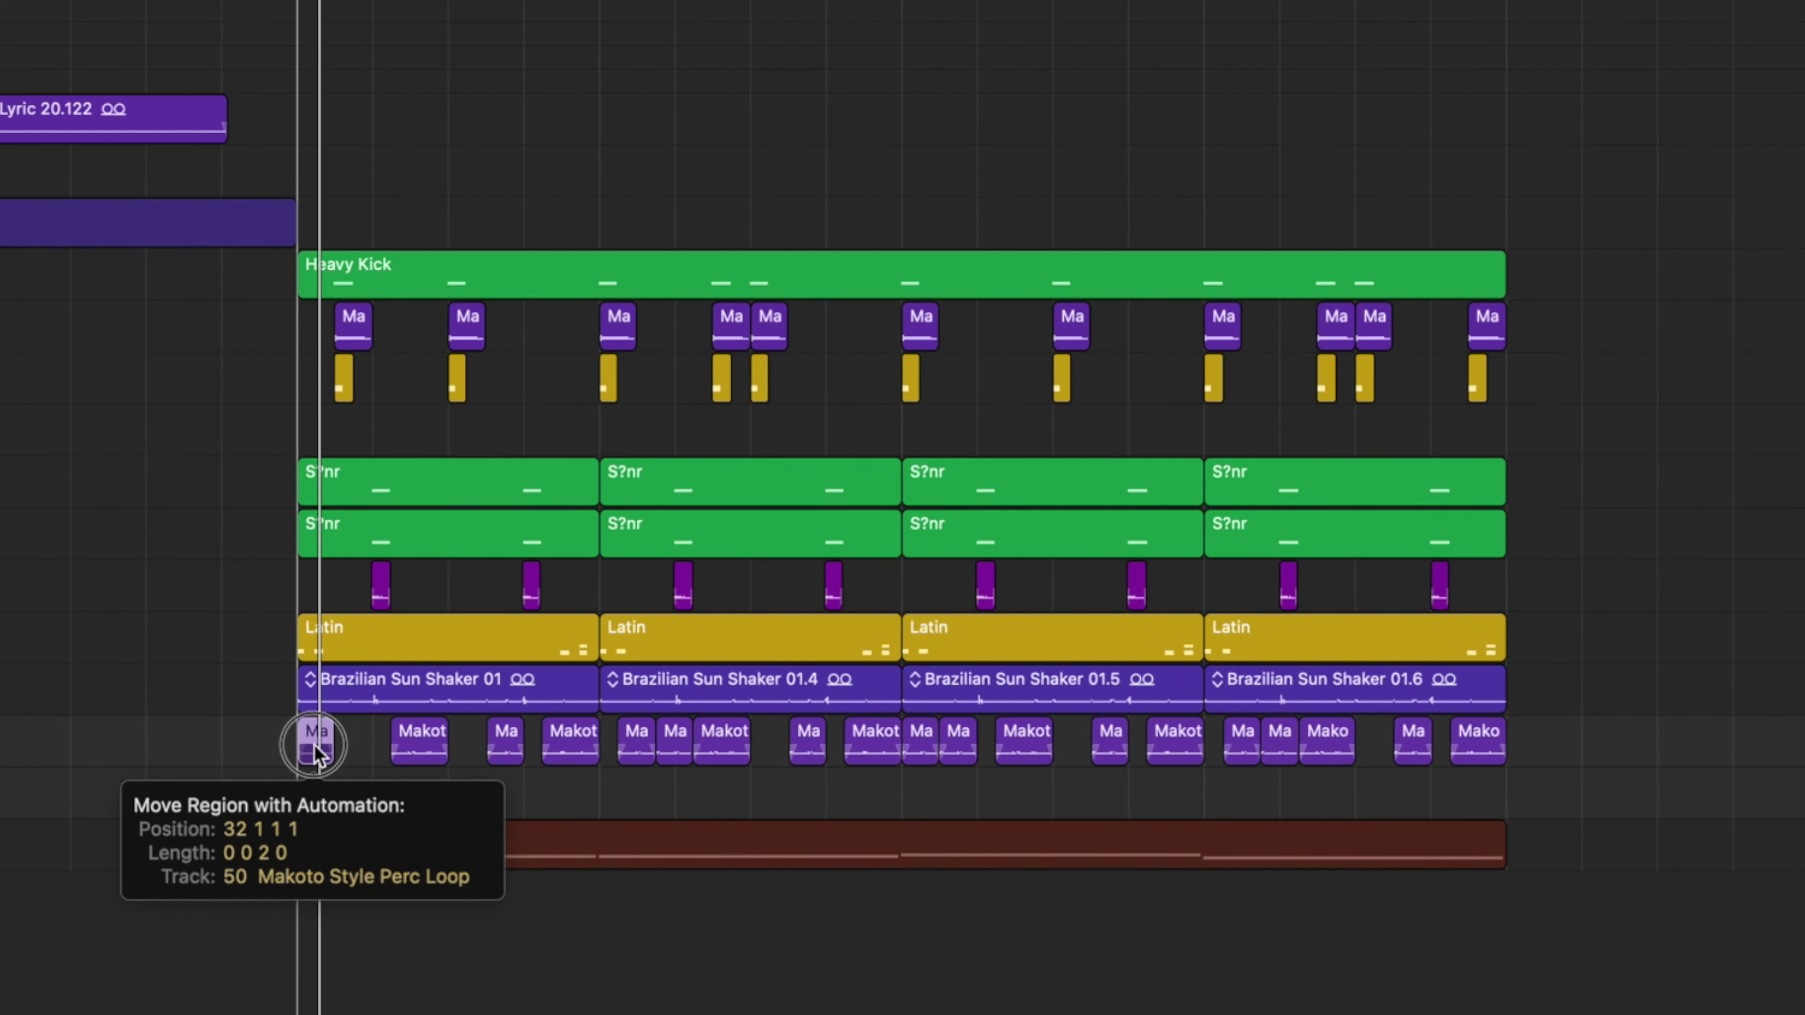
left_click_drag(311, 772, 313, 790)
left_click_drag(332, 804, 601, 821)
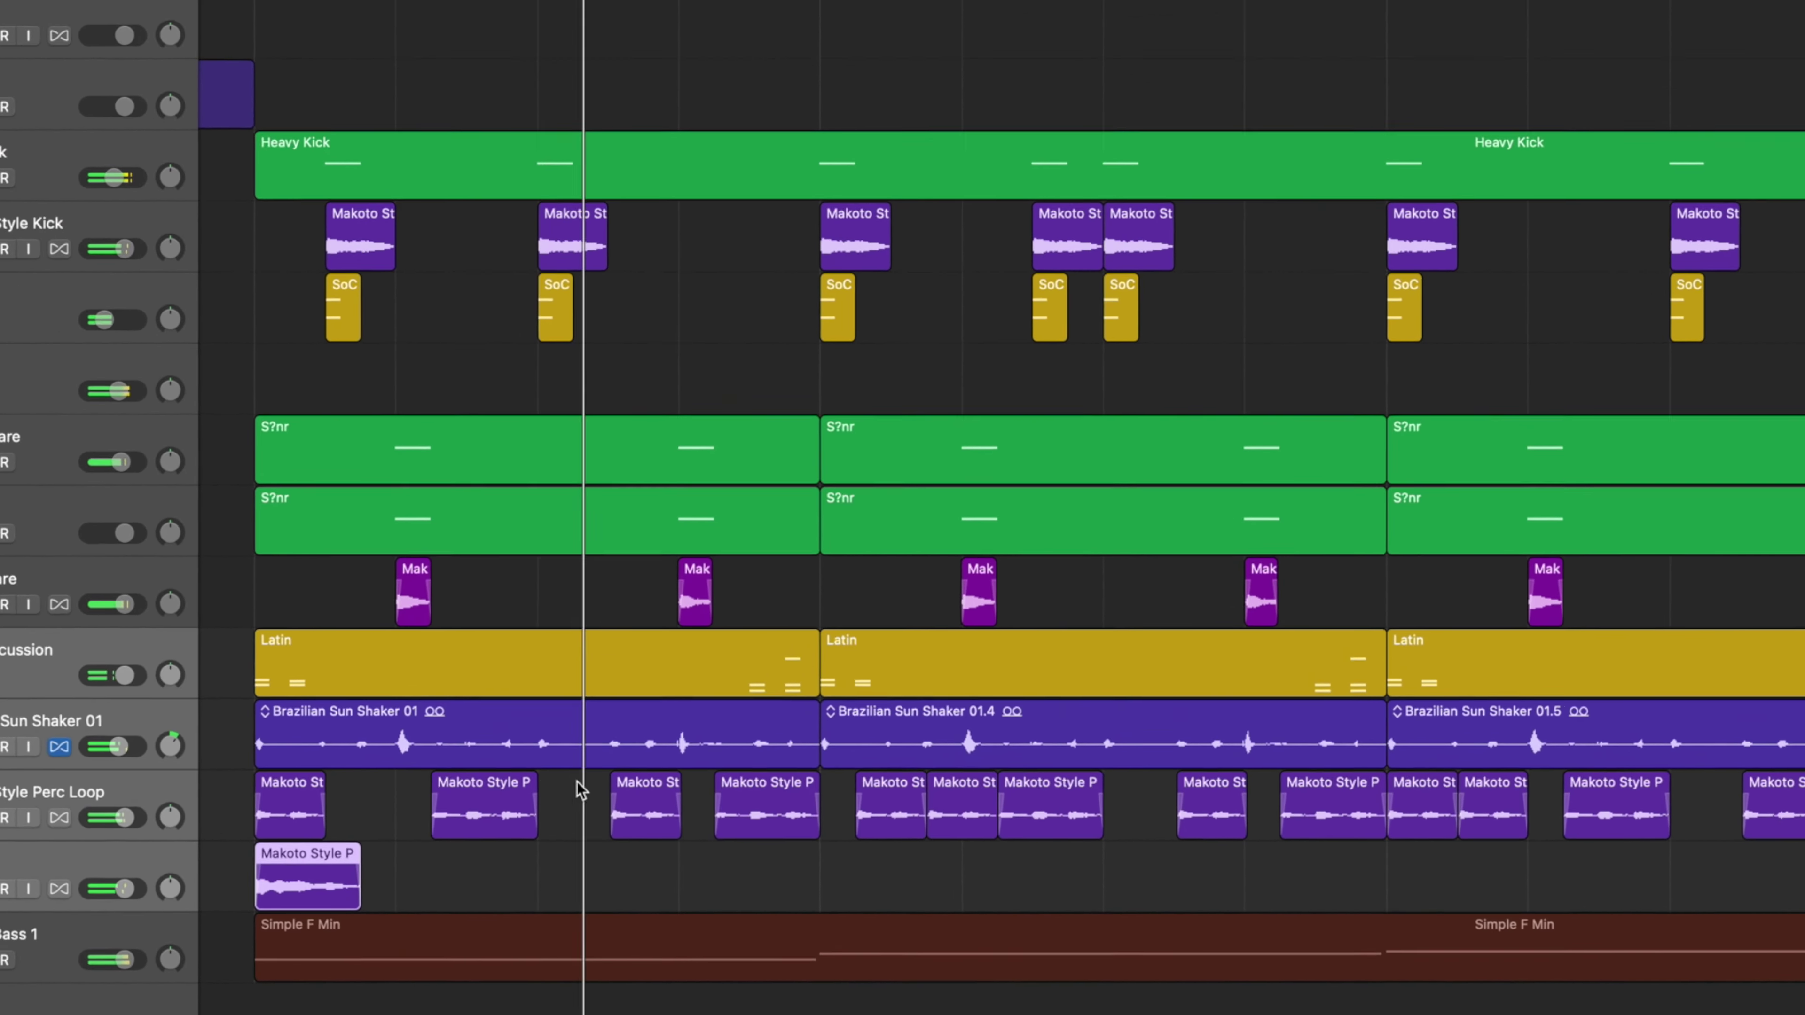
- Copy the lengthened percussion slice on the new track to the start of bars 33, 34 and 35
key("super+Left")
key("super+Left")
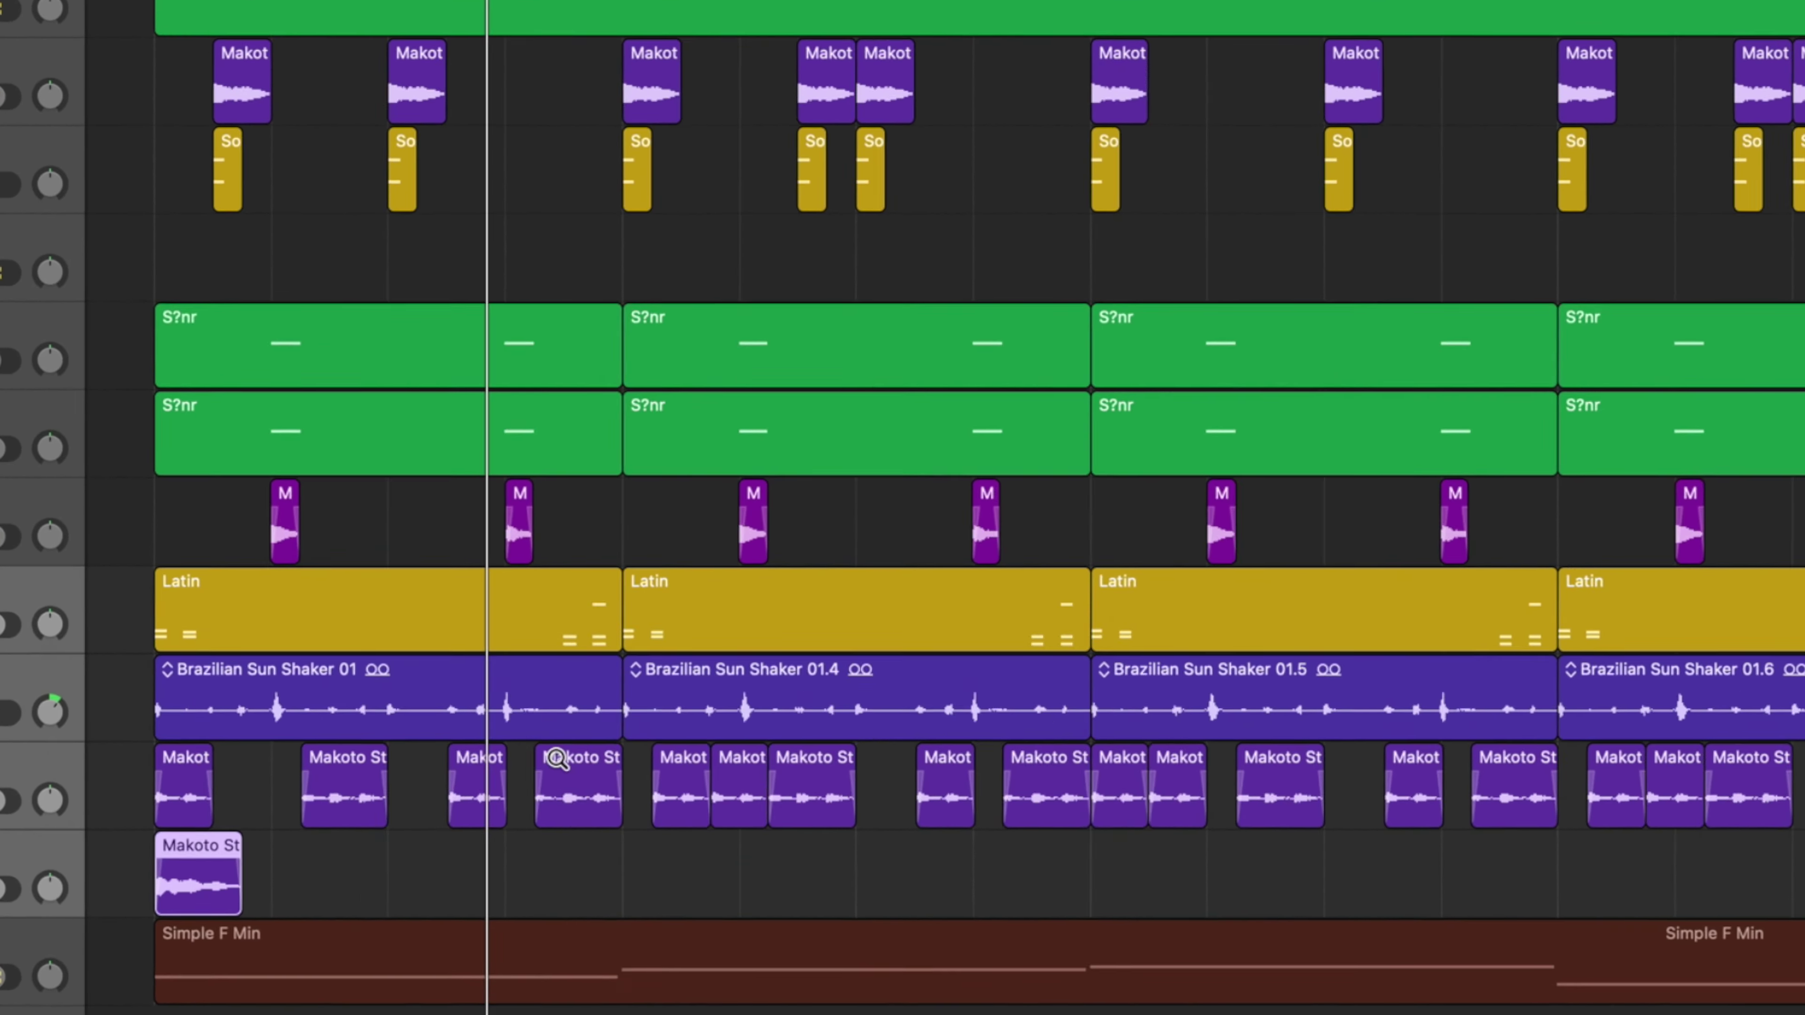
key("super+Up")
key("super+Left")
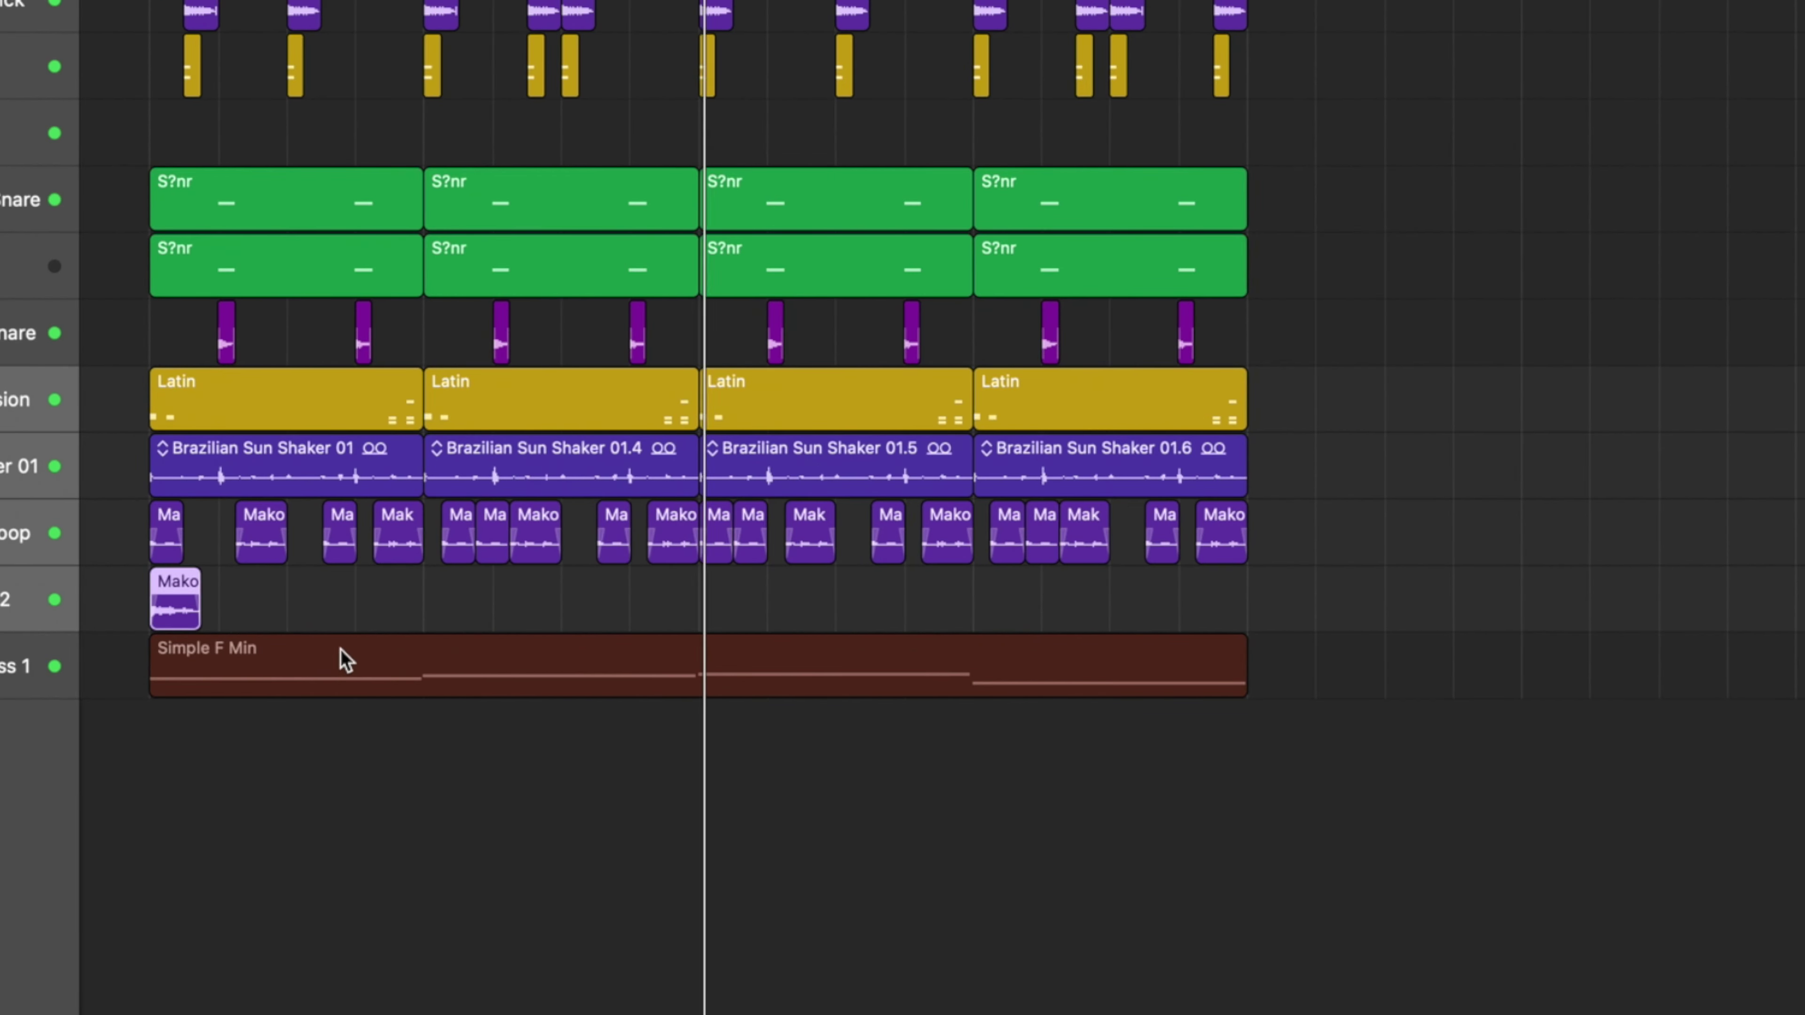
scroll(344, 659, "left", 5)
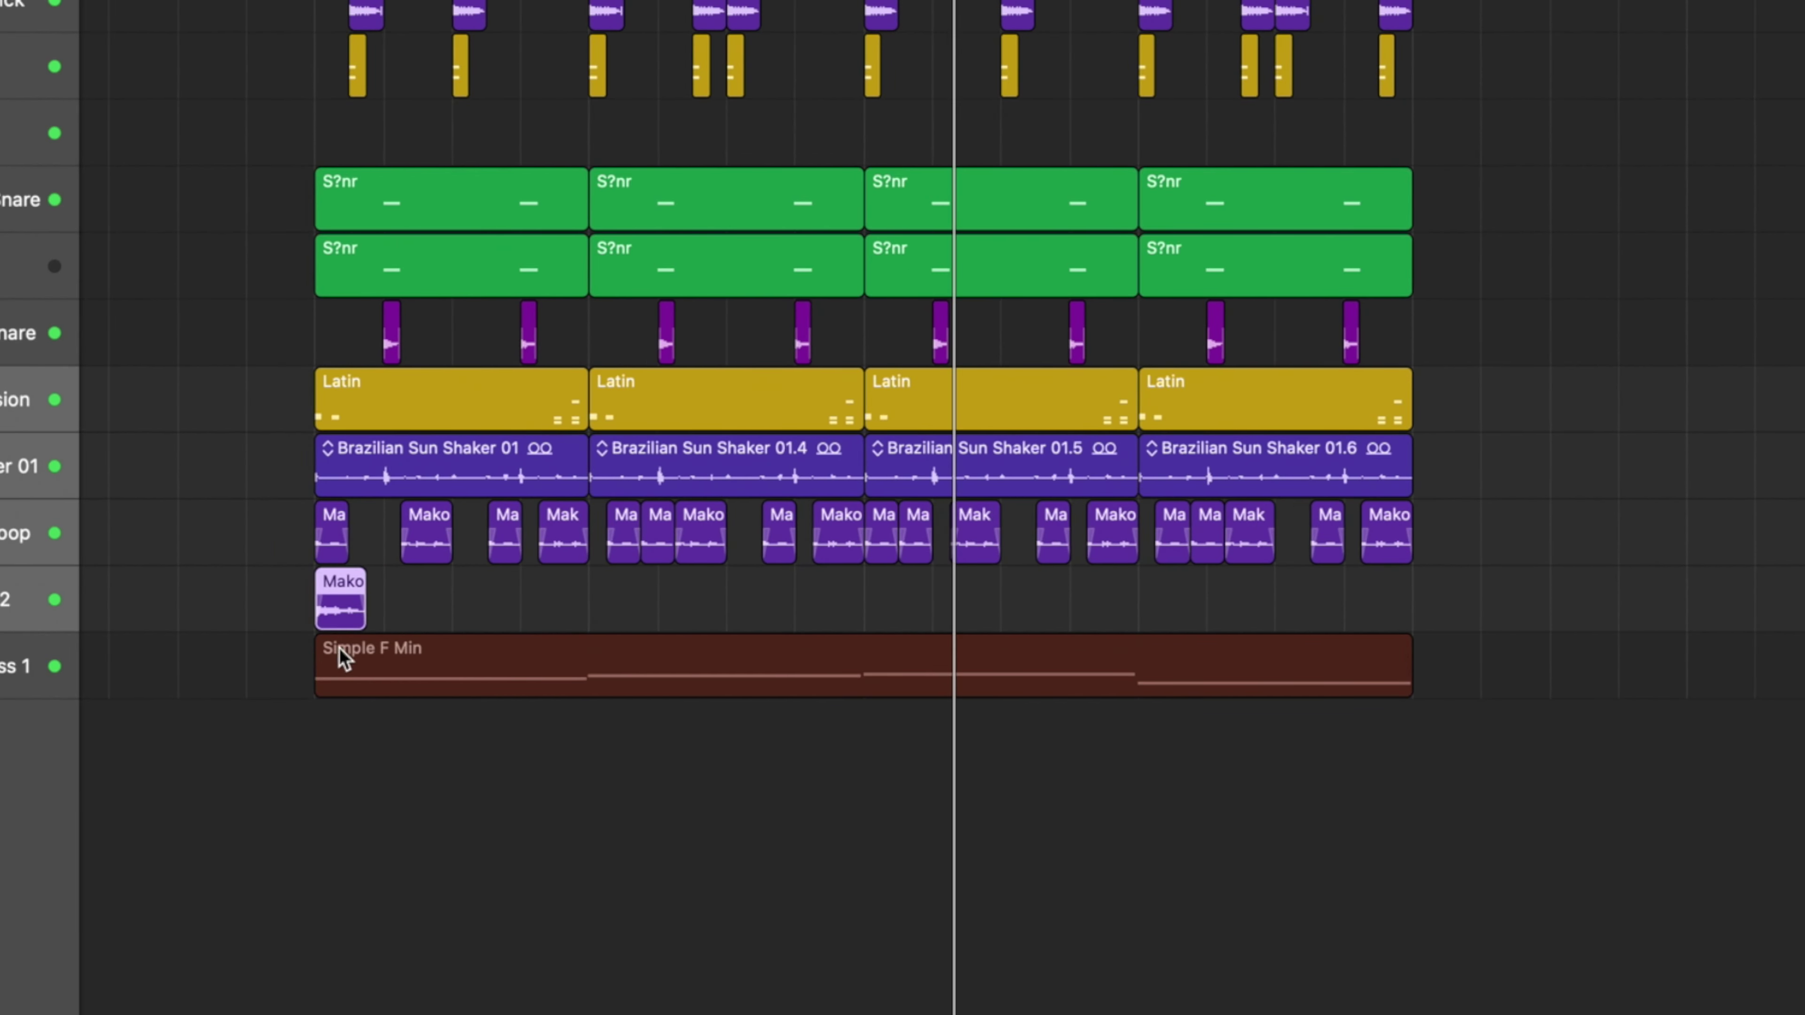
left_click_drag(469, 597, 625, 603)
left_click_drag(341, 599, 899, 604)
key("super+Left")
key("super+Right")
key("super+Right")
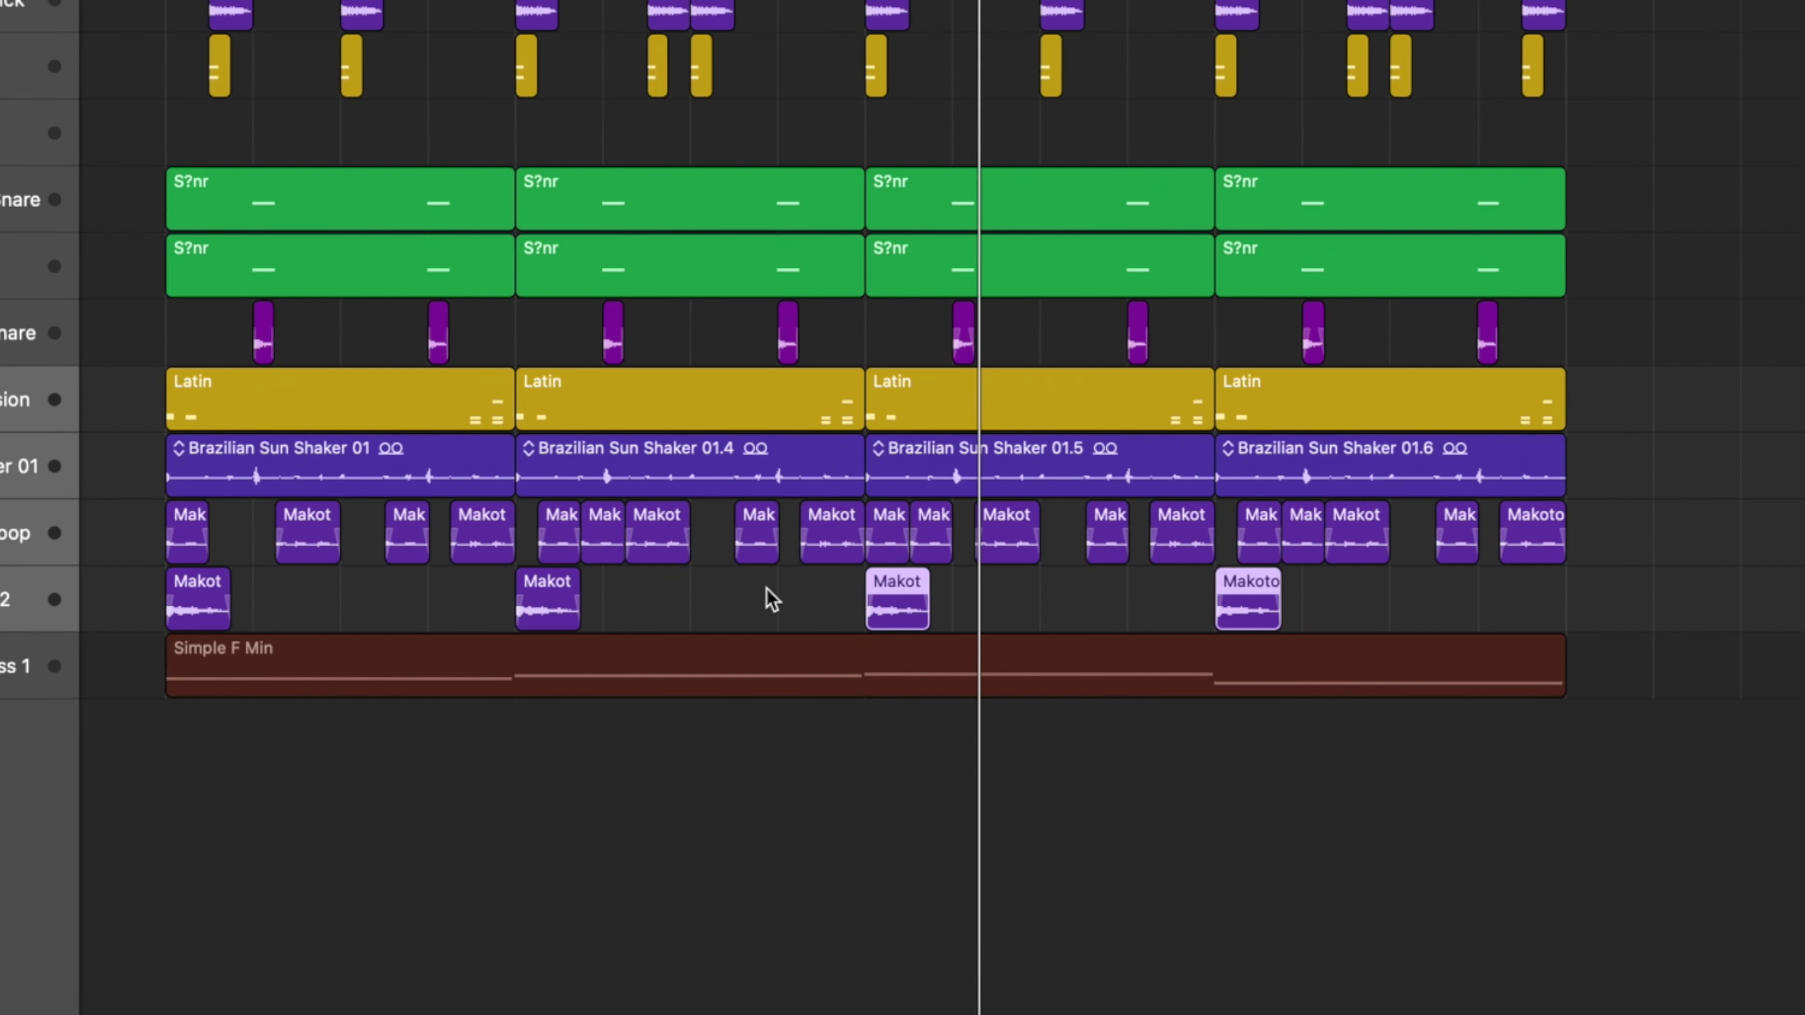
- Play back the drop with the added percussion hits and look over its drum tracks
scroll(769, 594, "left", 10)
key("super+Right")
scroll(769, 591, "up", 3)
key("space")
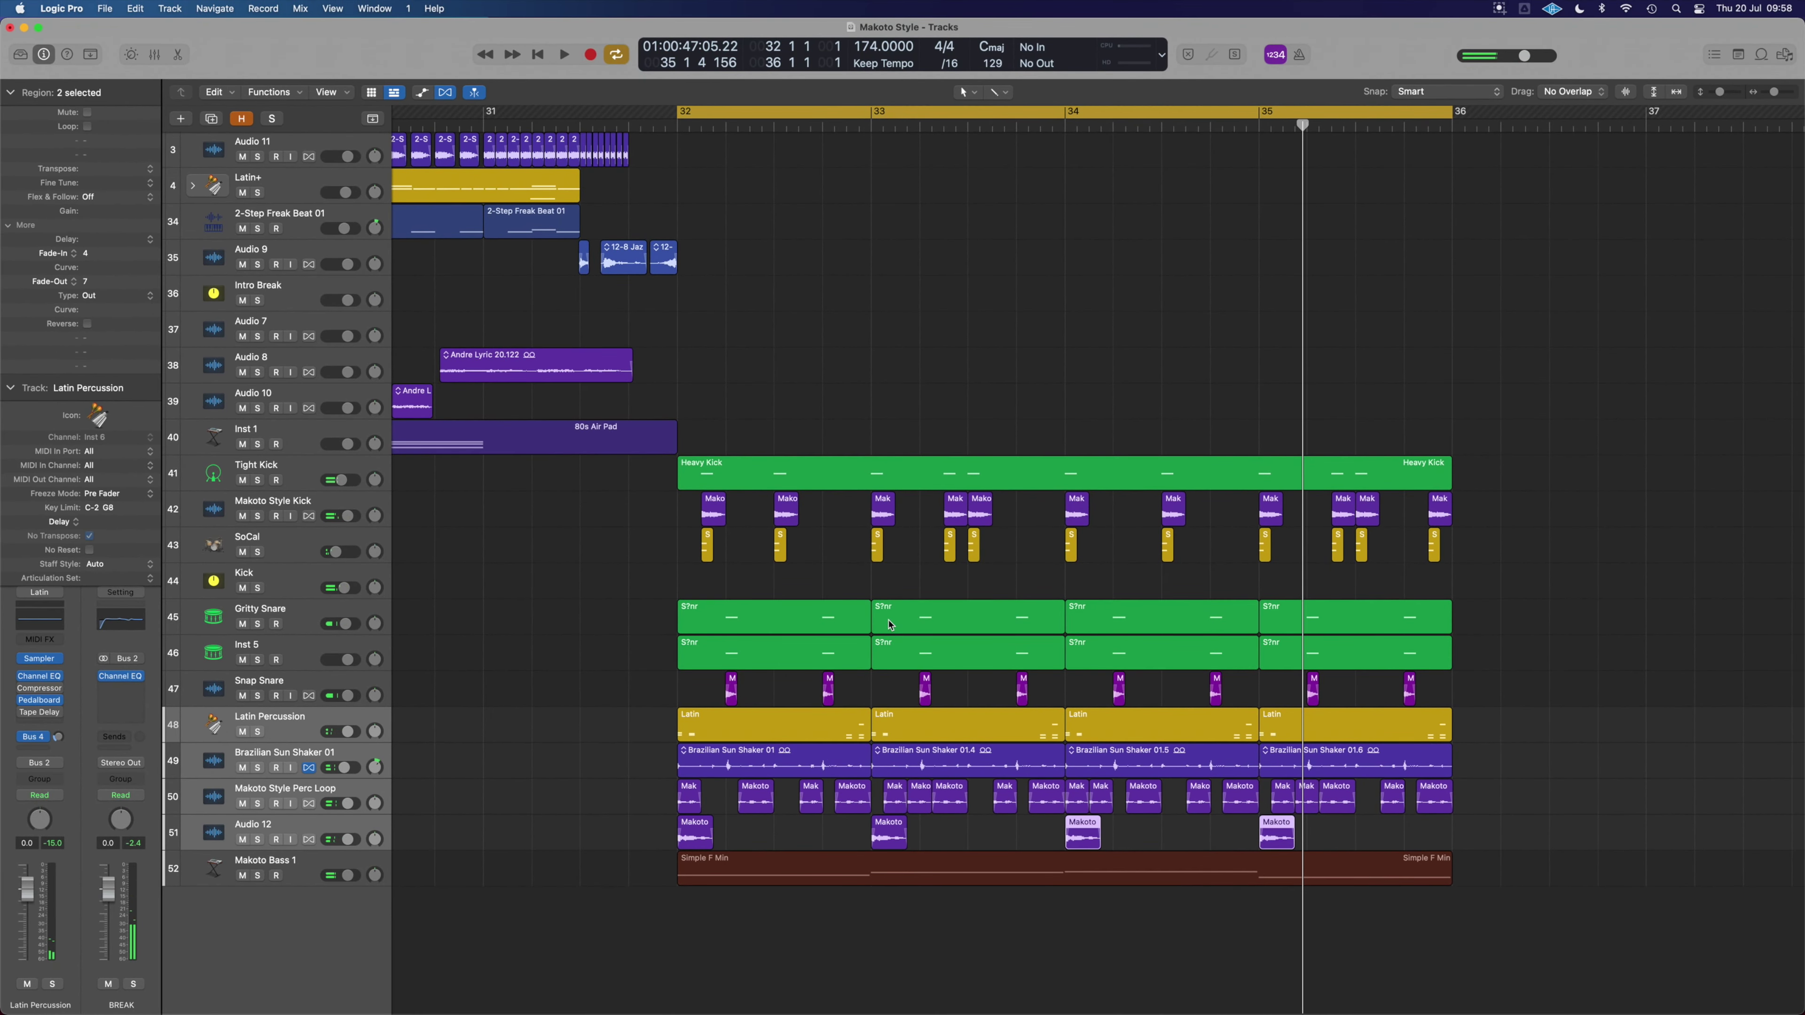
scroll(891, 625, "up", 5)
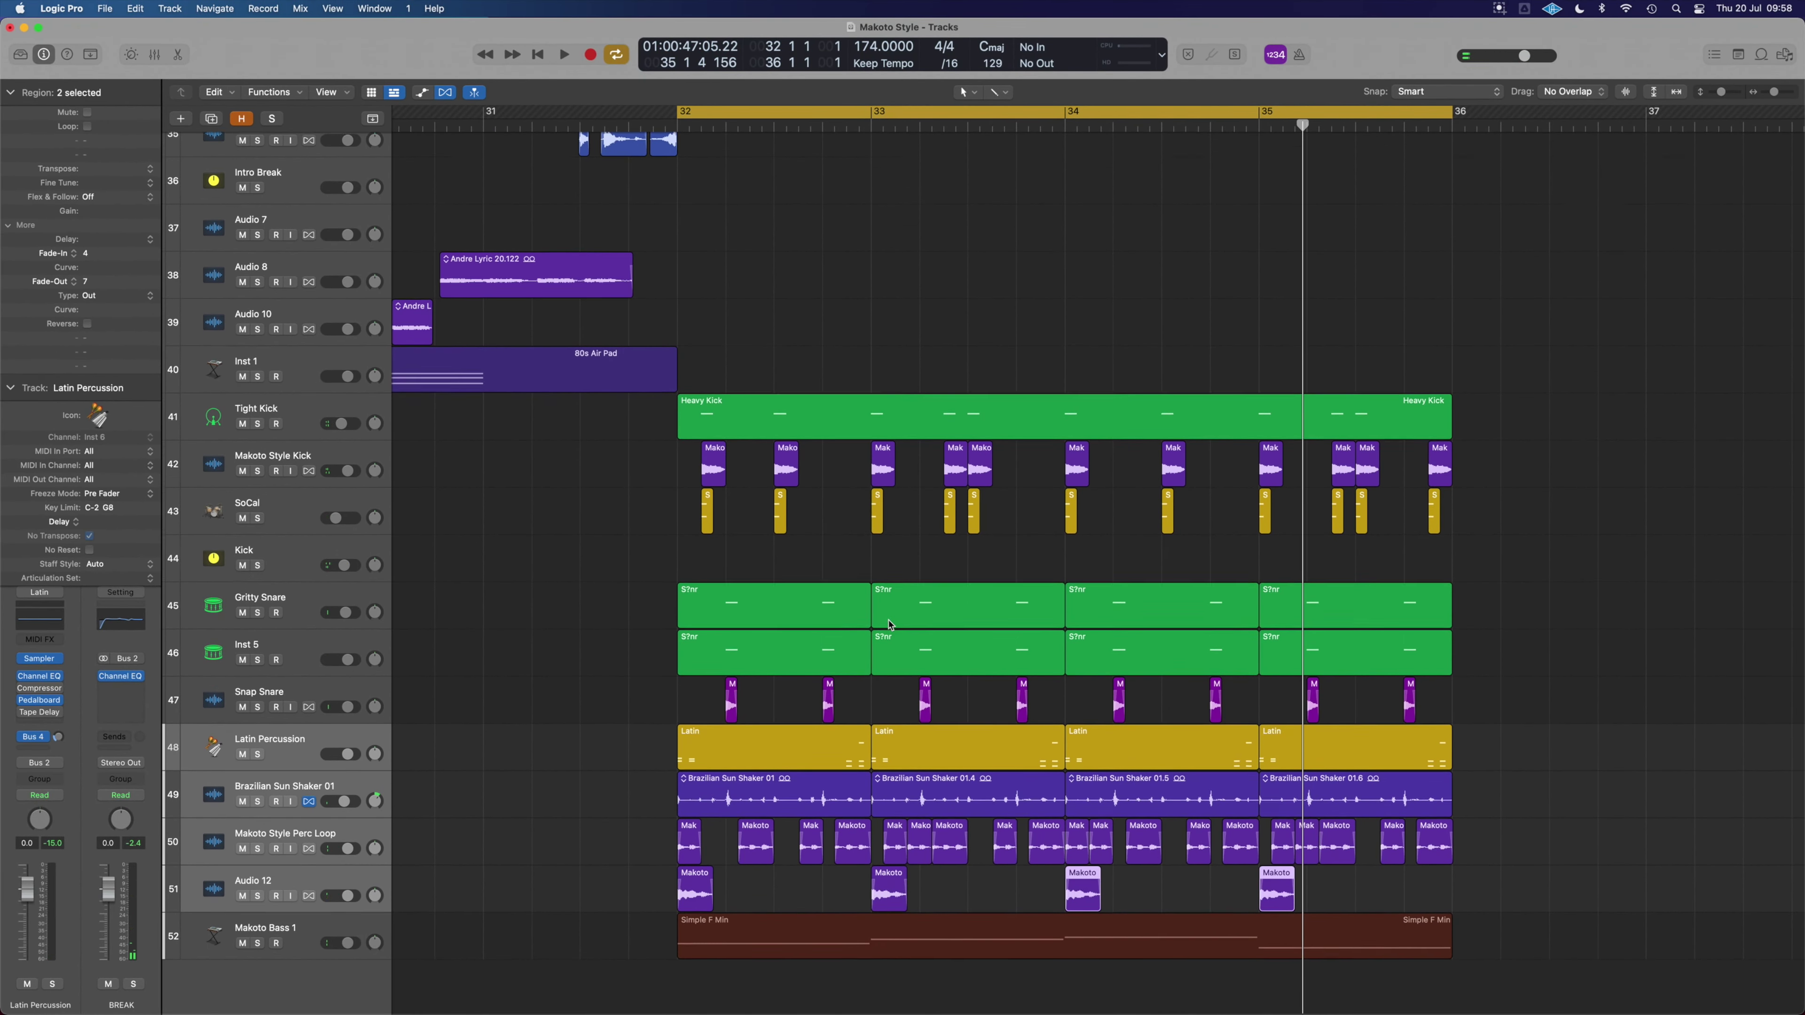
left_click(305, 734)
scroll(634, 708, "down", 1)
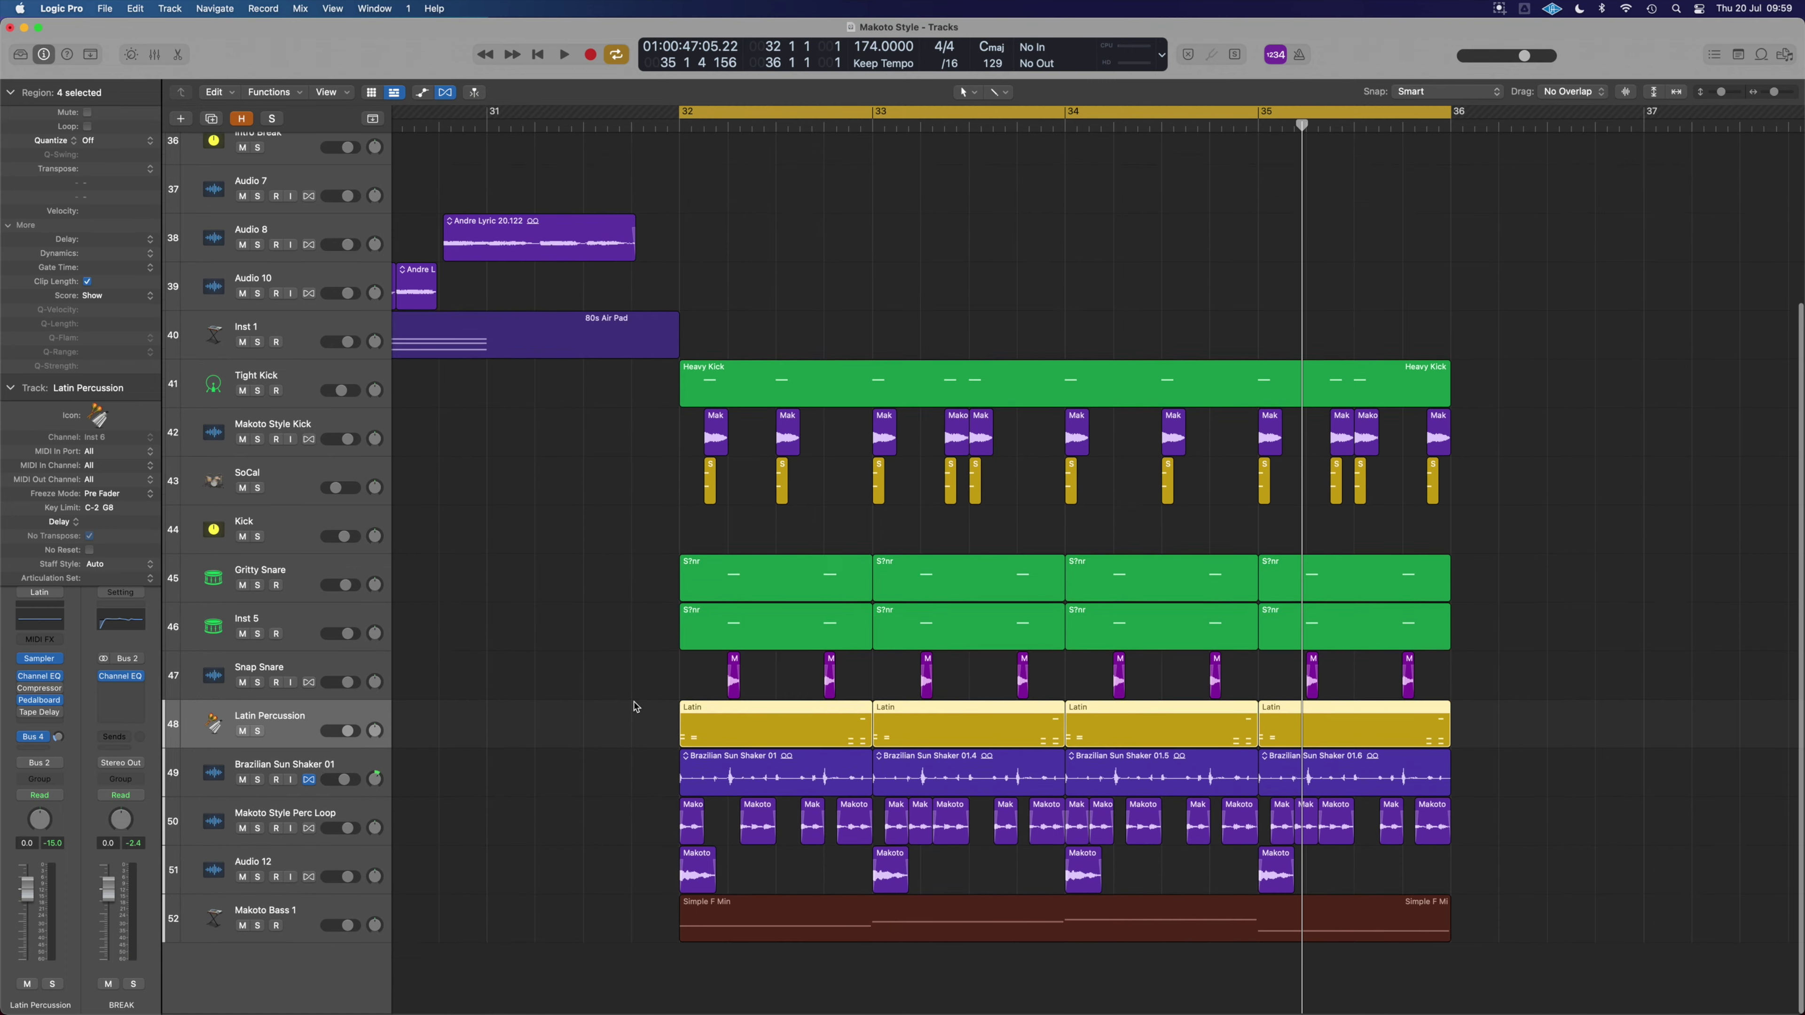
scroll(741, 596, "down", 4)
key("space")
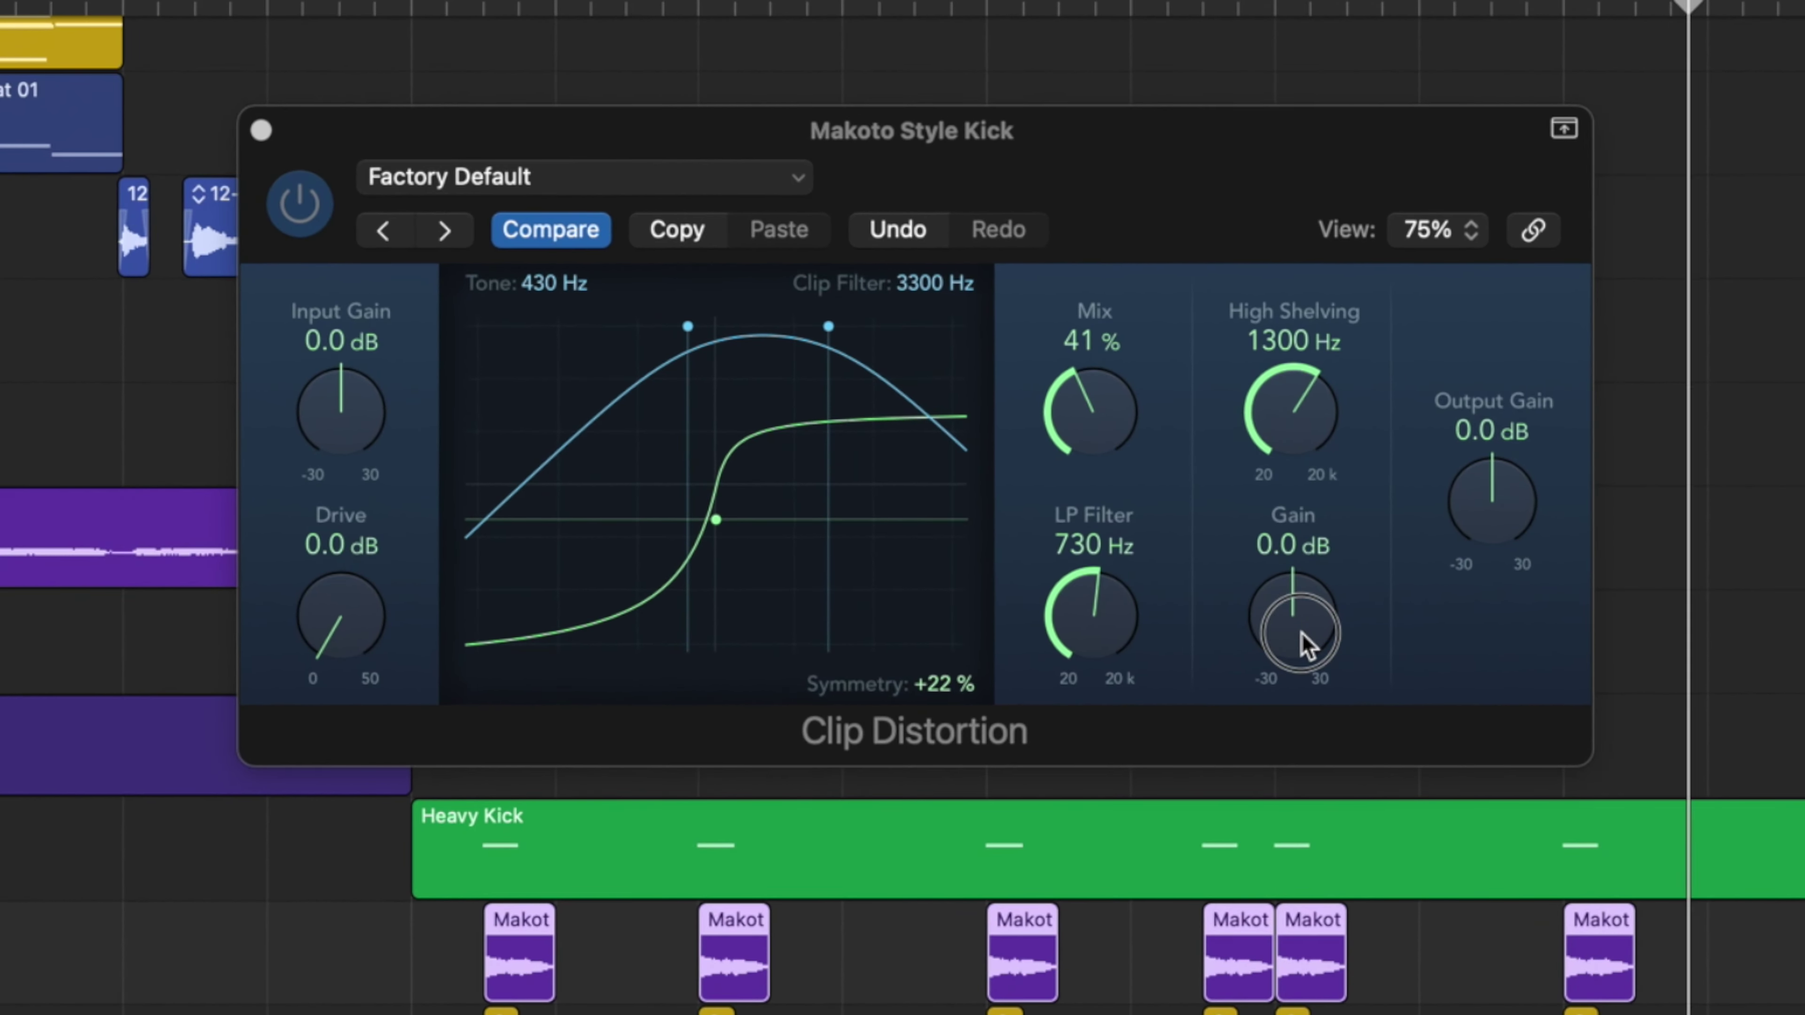
- Raise the high-shelving gain in the Makoto Style Kick's Clip Distortion to +3.0 dB and close the plug-in
left_click(1302, 631)
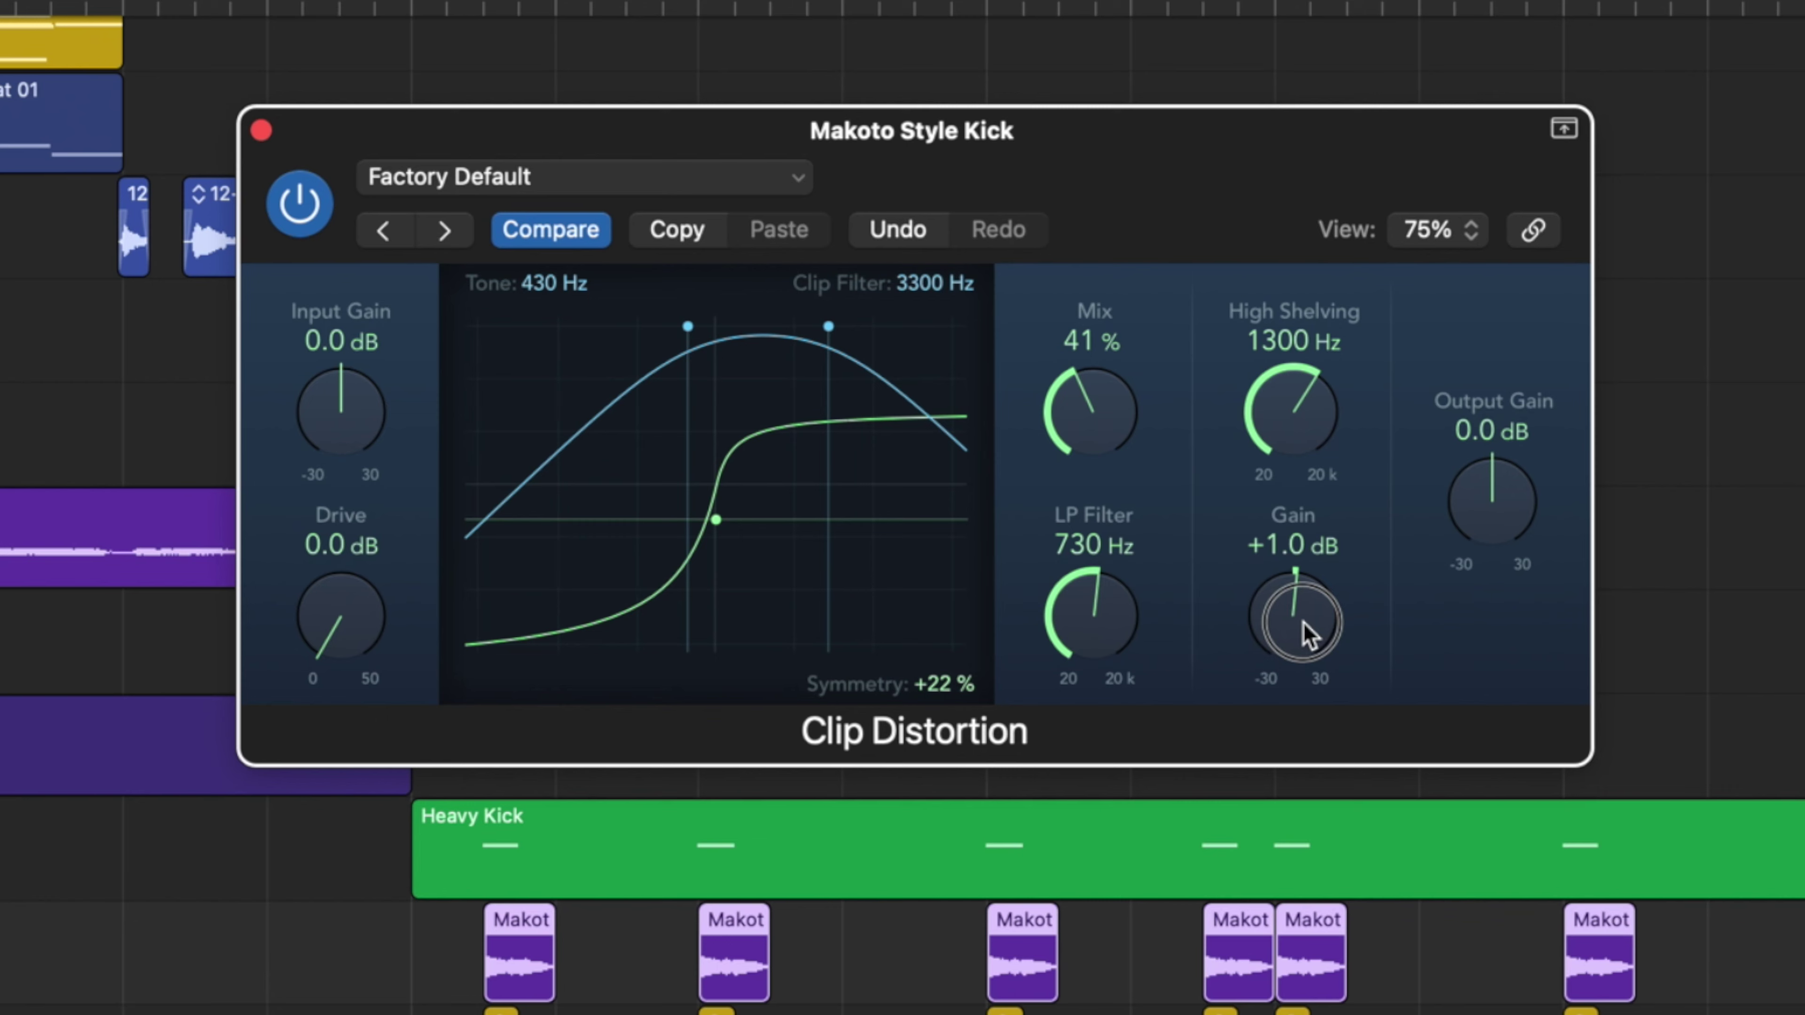
left_click_drag(1302, 623, 1302, 614)
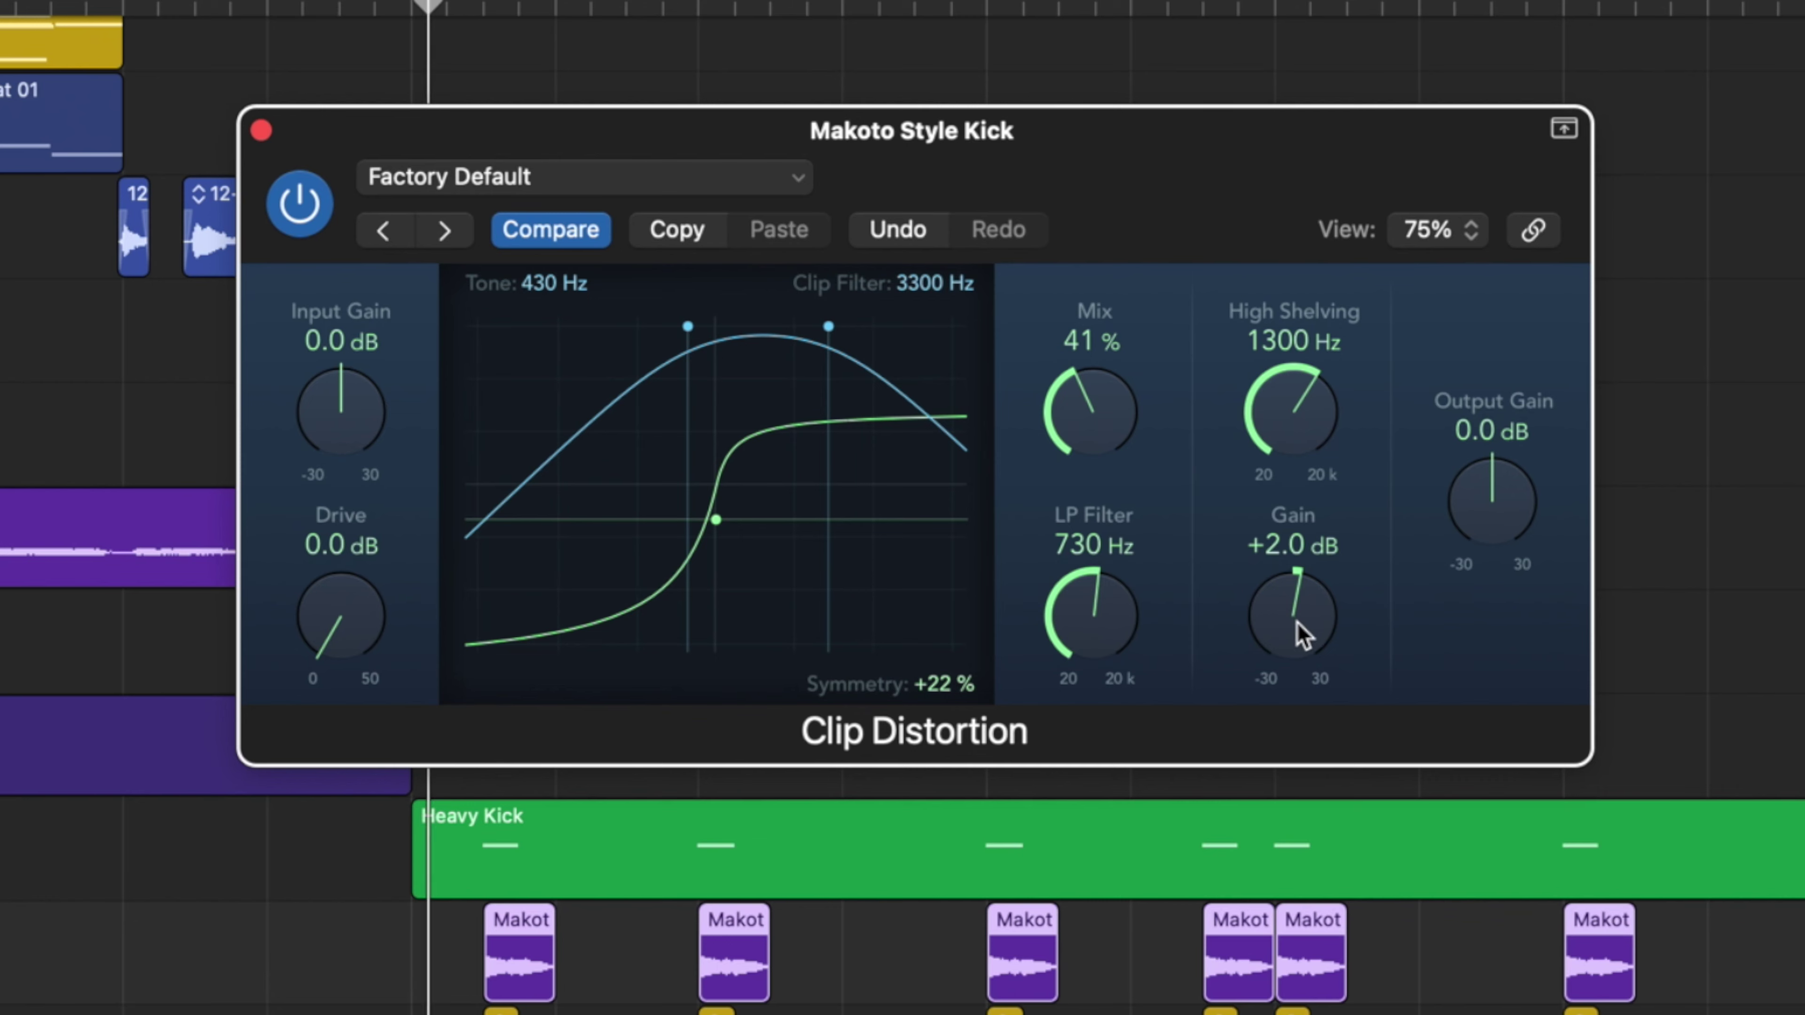
left_click_drag(1303, 627, 1304, 619)
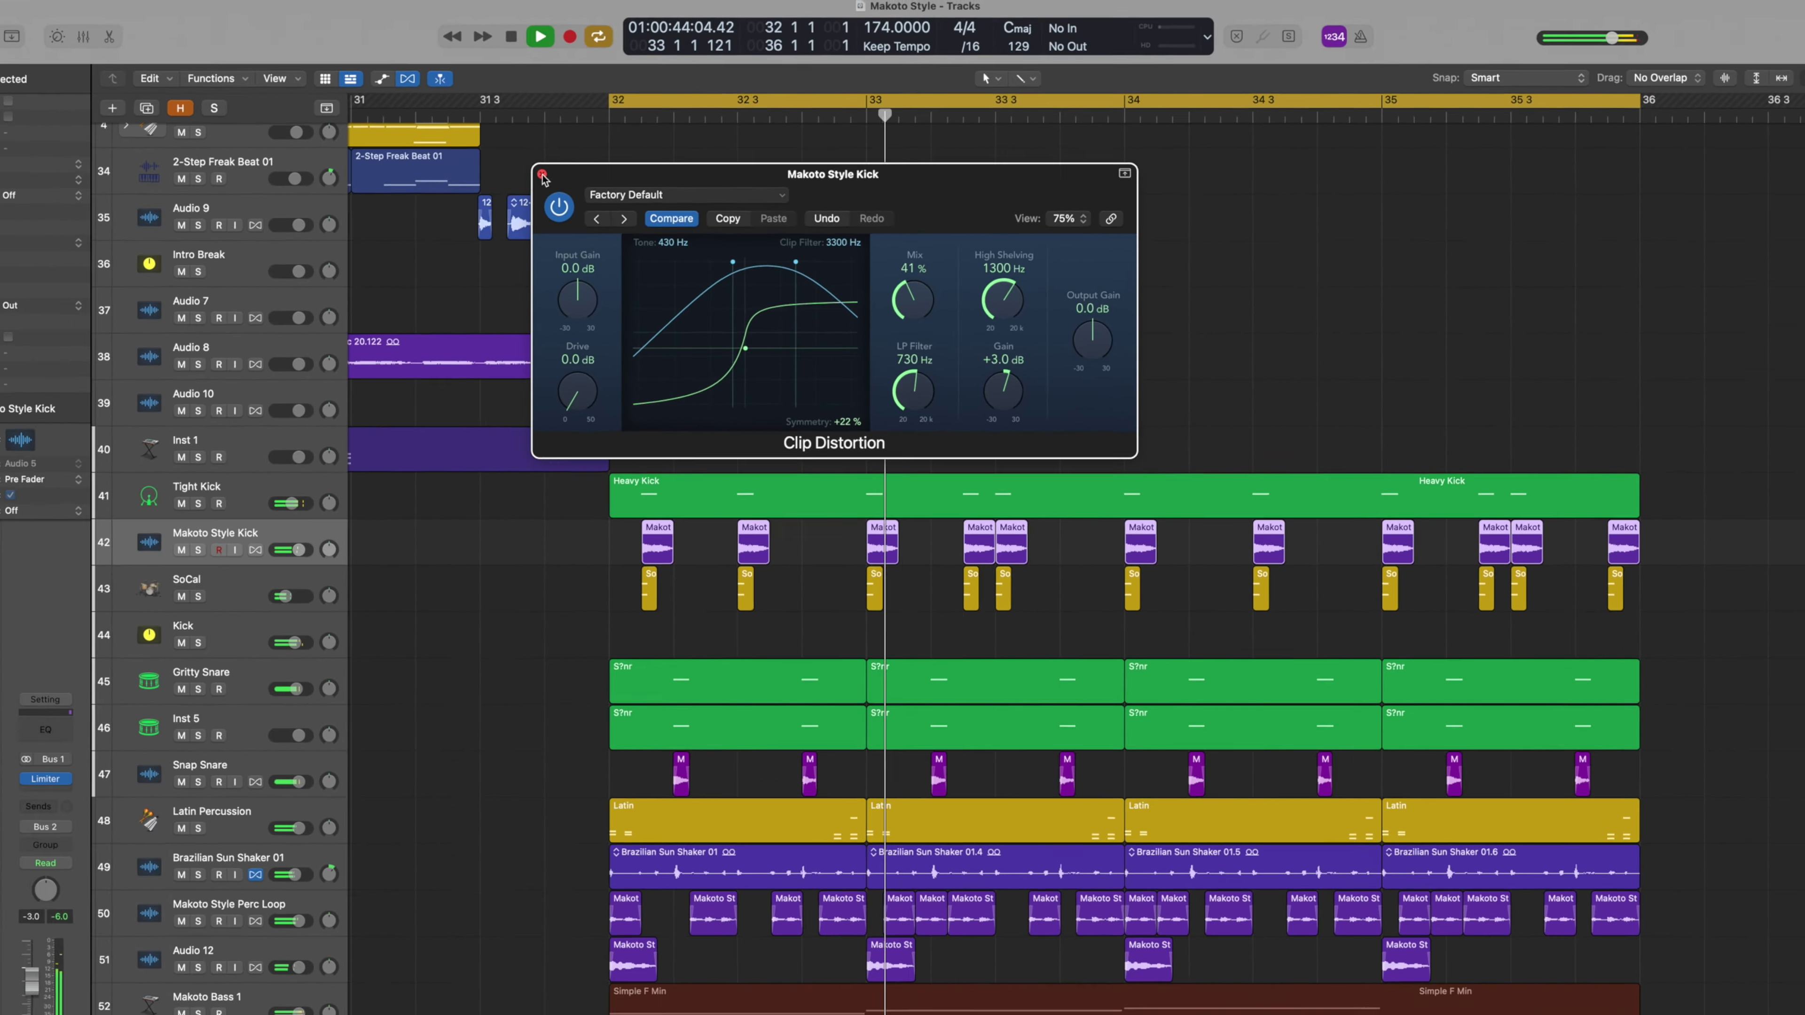
left_click(261, 130)
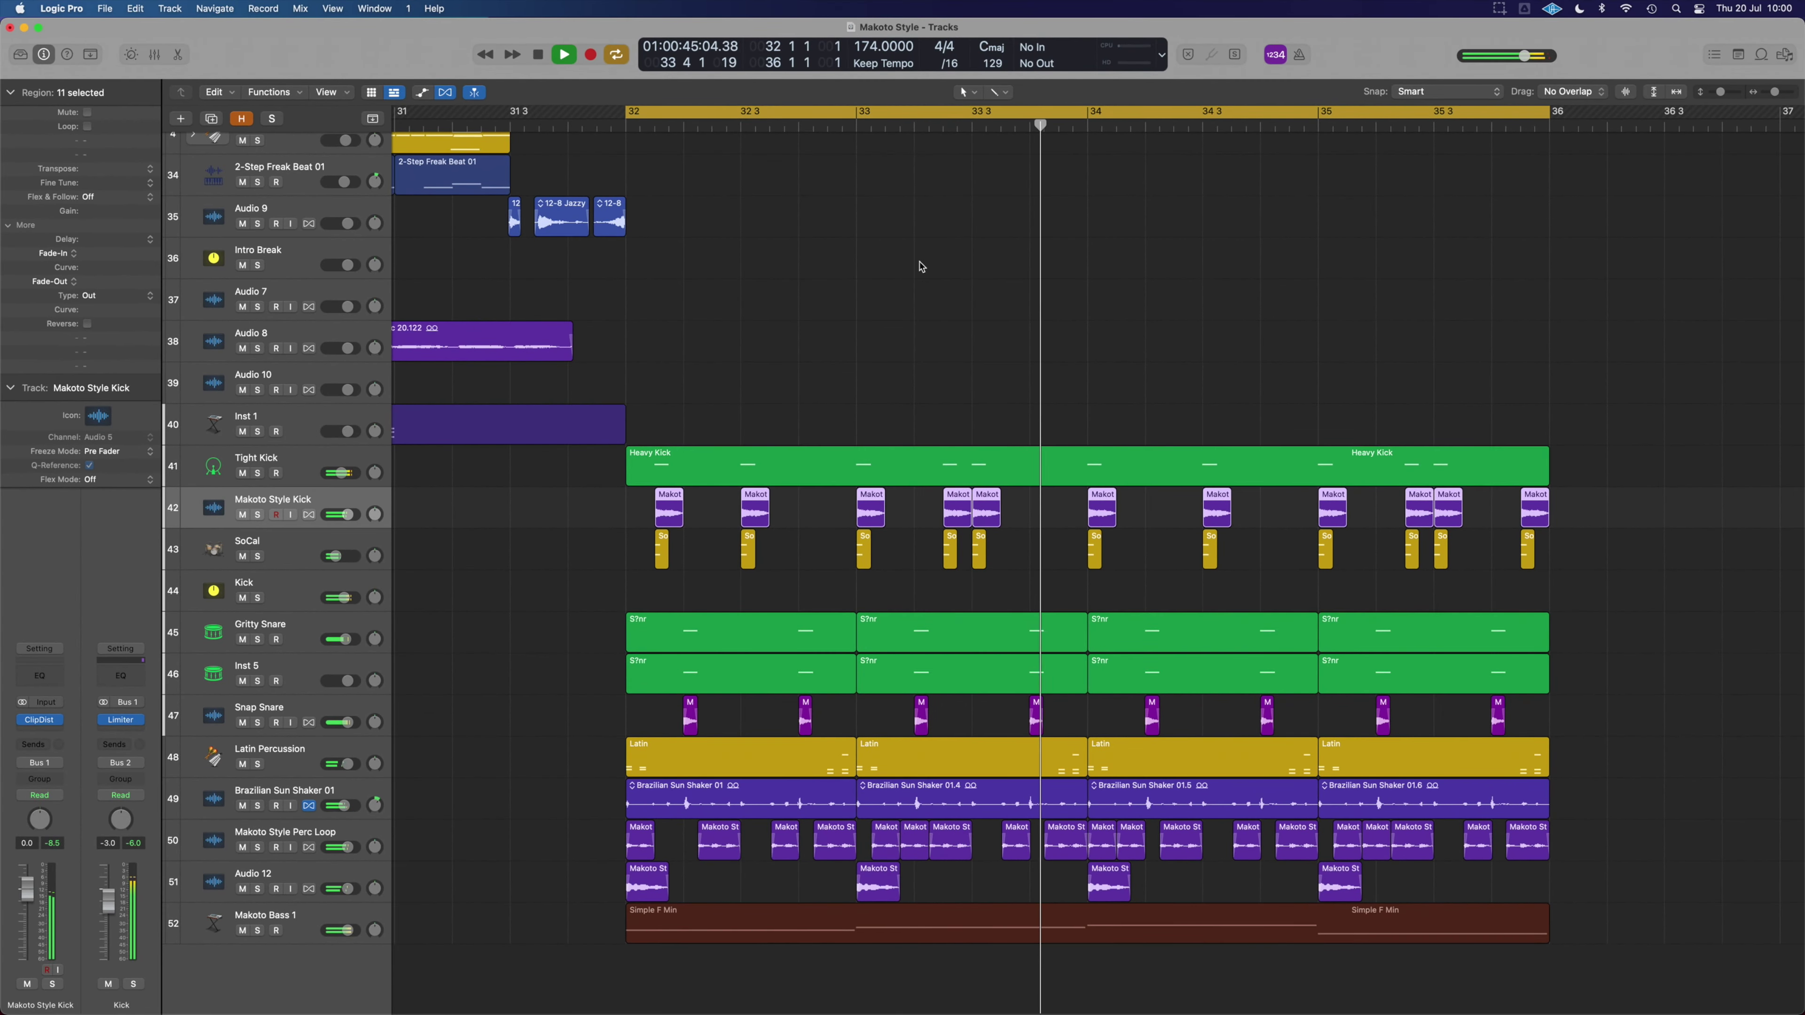
- Copy all drum, percussion and bass regions of the drop from bars 32–36 to bars 36–40
key("super+Up")
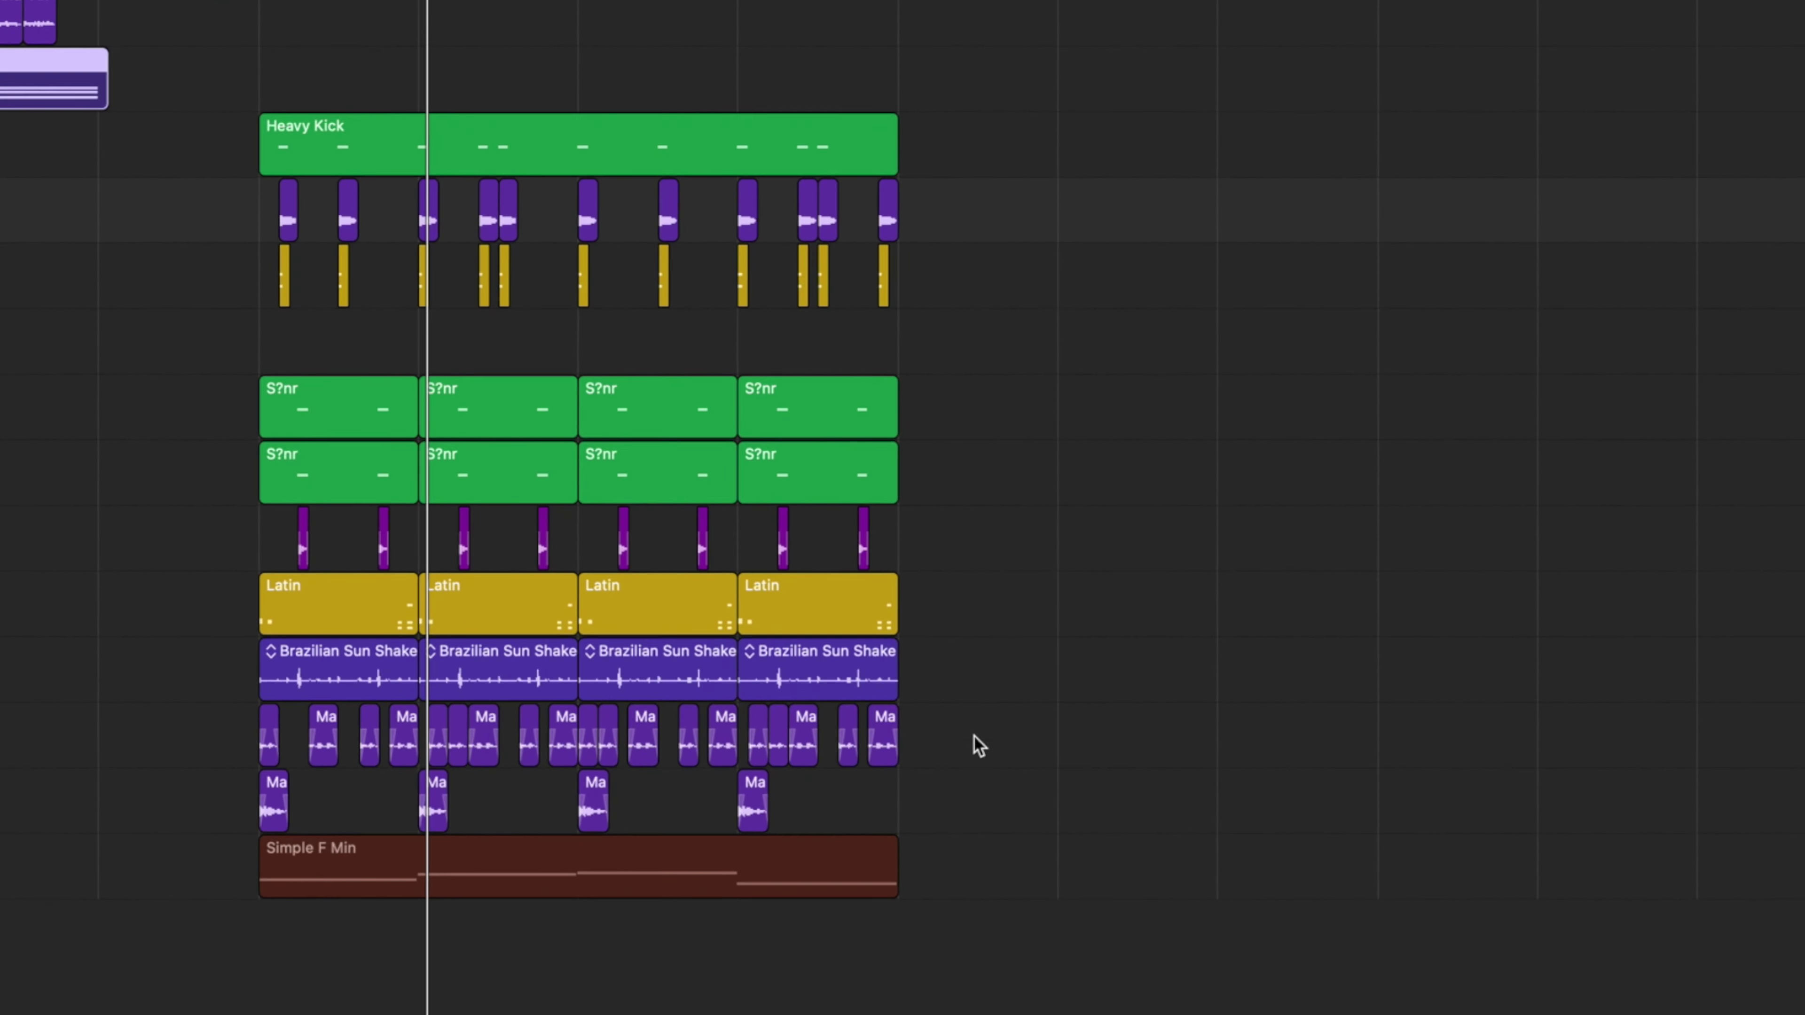
left_click_drag(991, 879, 259, 142)
left_click_drag(406, 128, 1034, 177)
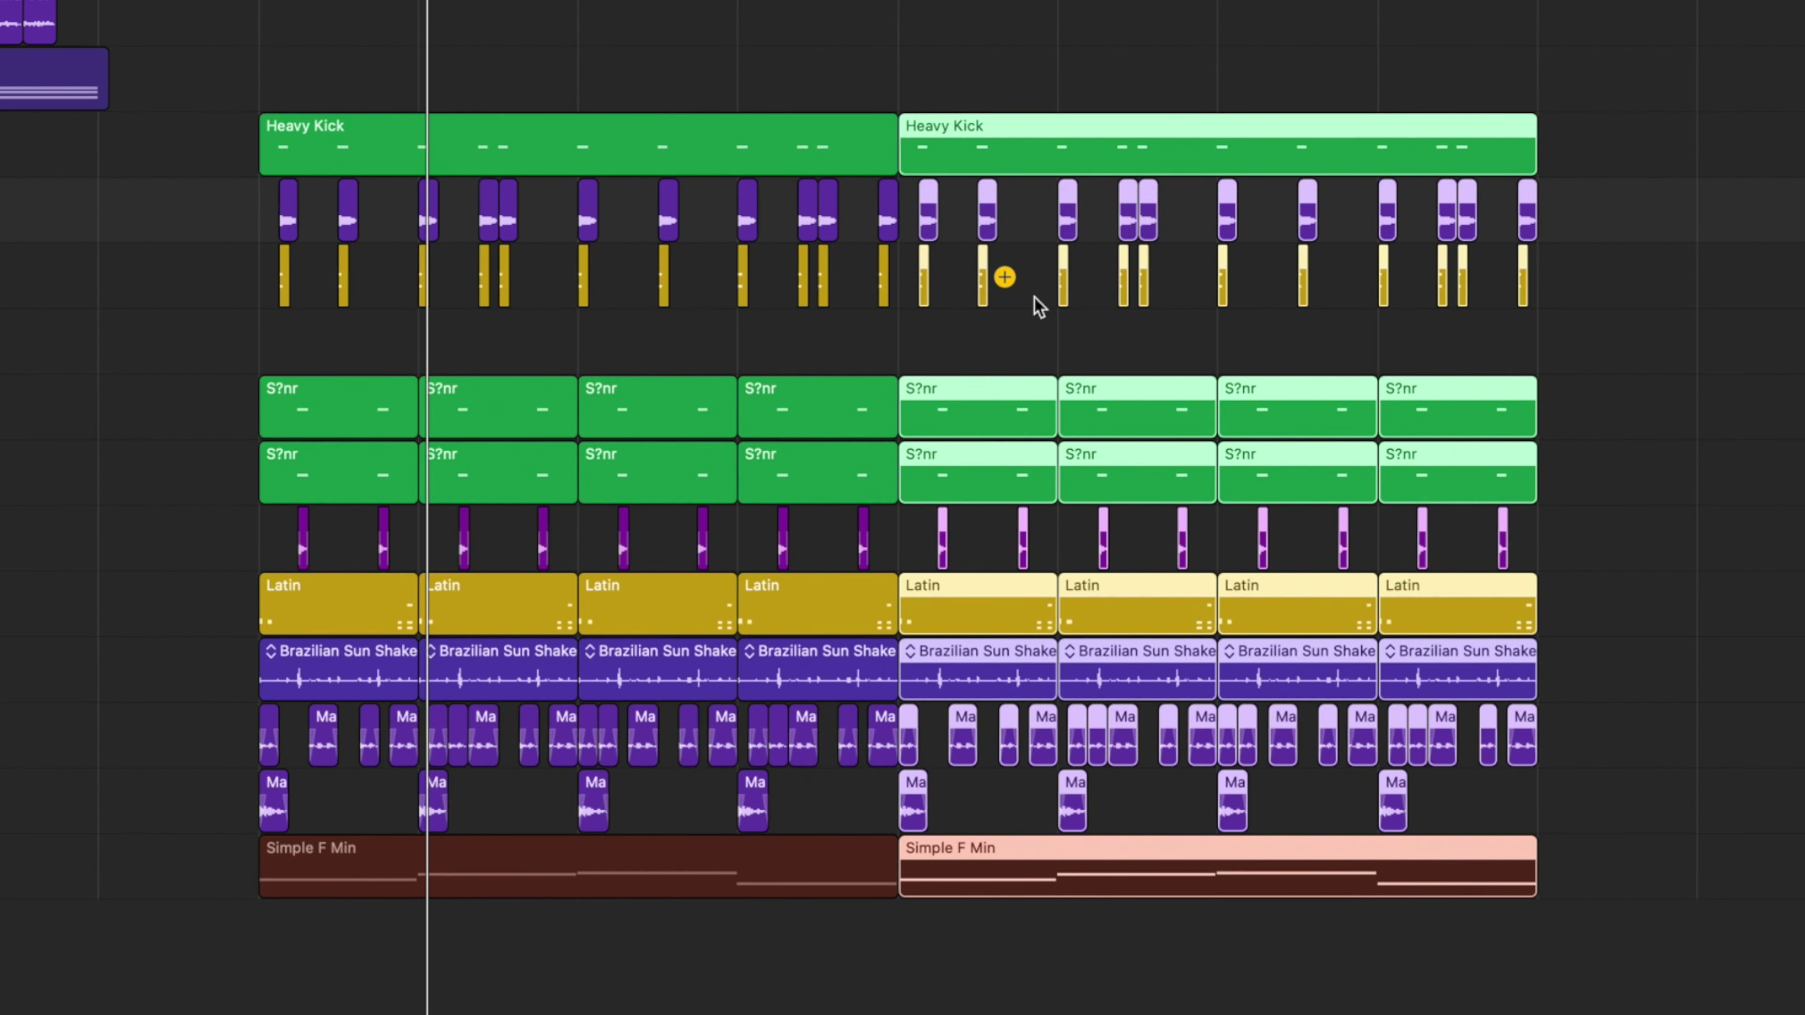
left_click(949, 329)
- Move the first Makoto Style Kick and SoCal regions and the first Heavy Kick note of the copied section to the bar 36 downbeat
scroll(948, 310, "up", 5)
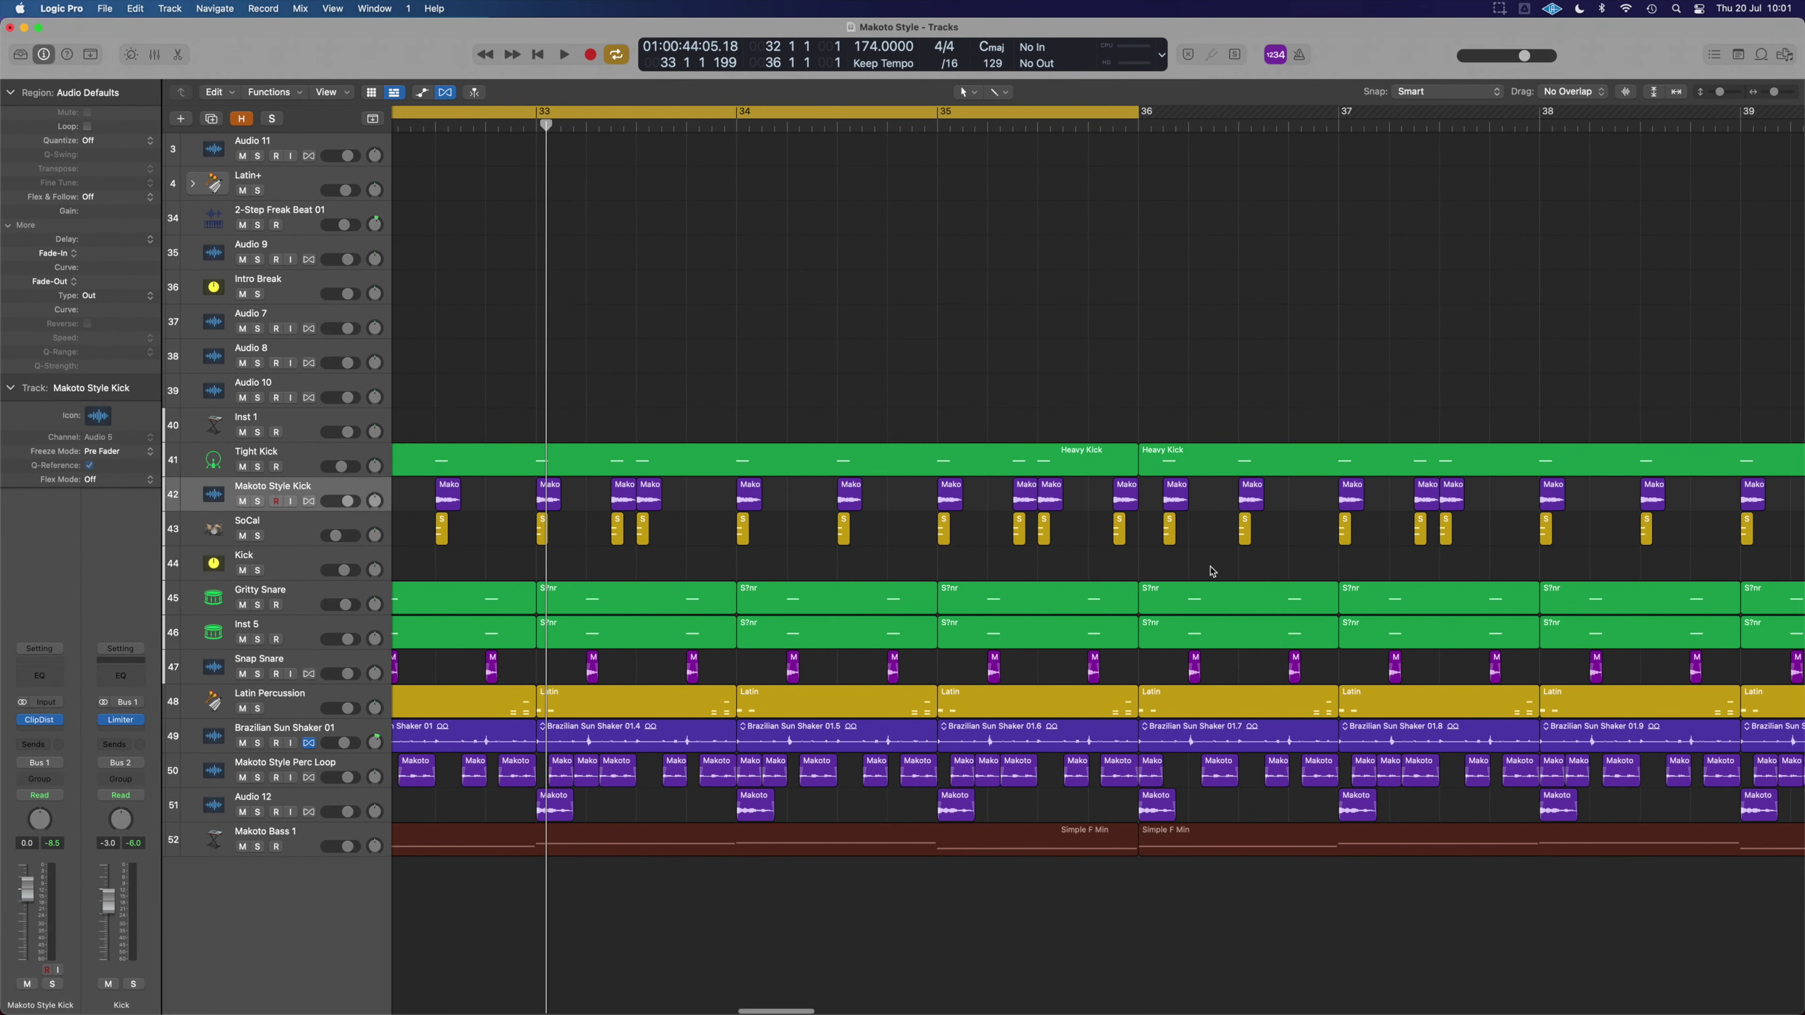
left_click_drag(1206, 564, 1149, 487)
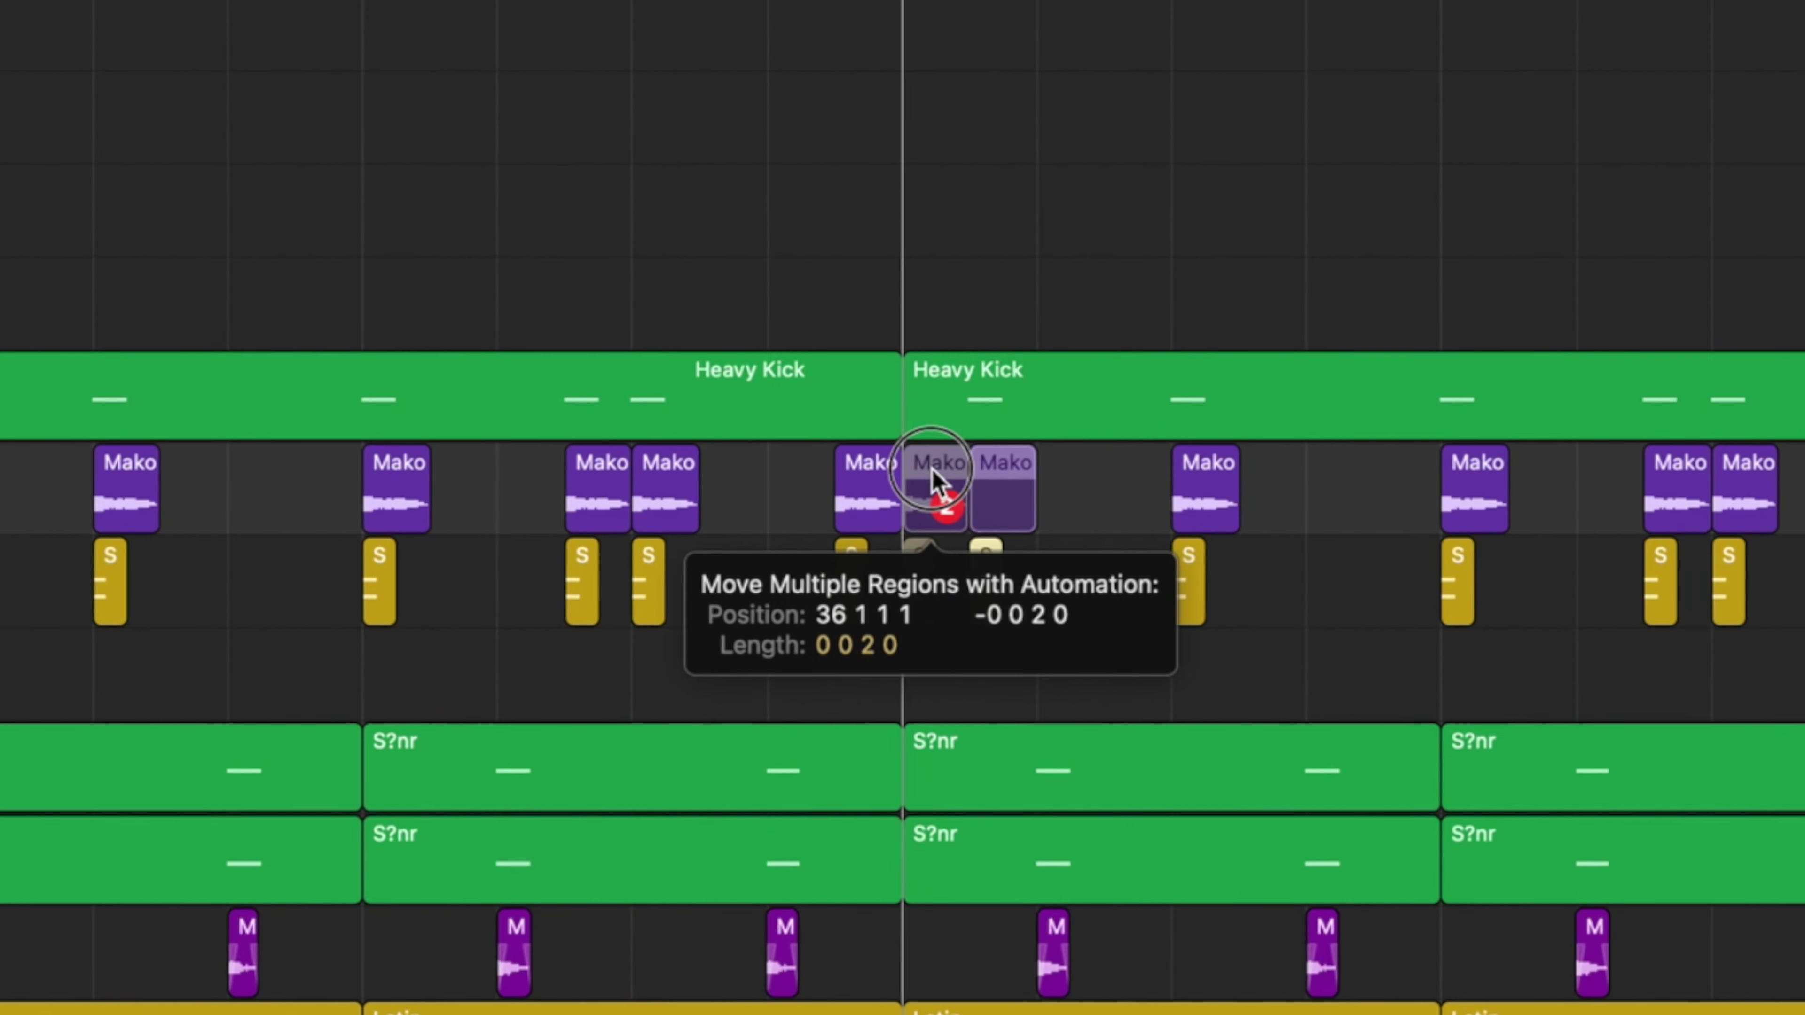
left_click_drag(932, 470, 929, 470)
left_click(1009, 381)
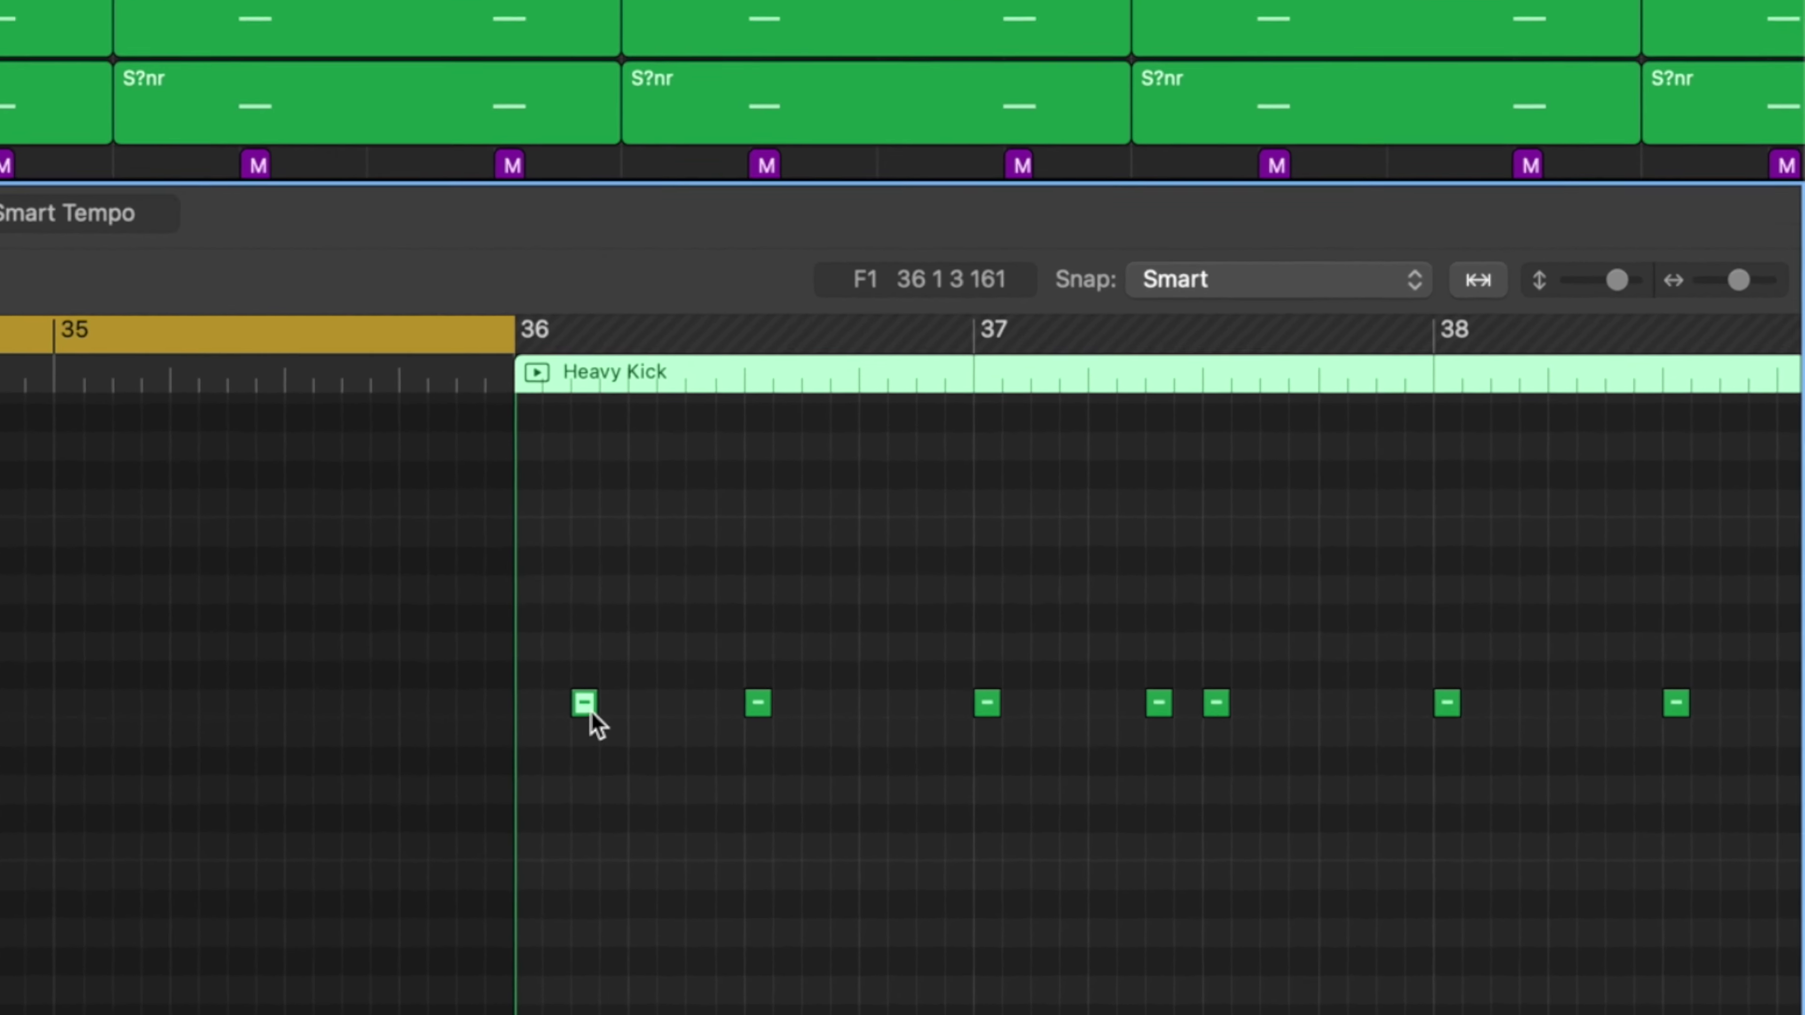
left_click_drag(1302, 879, 1273, 879)
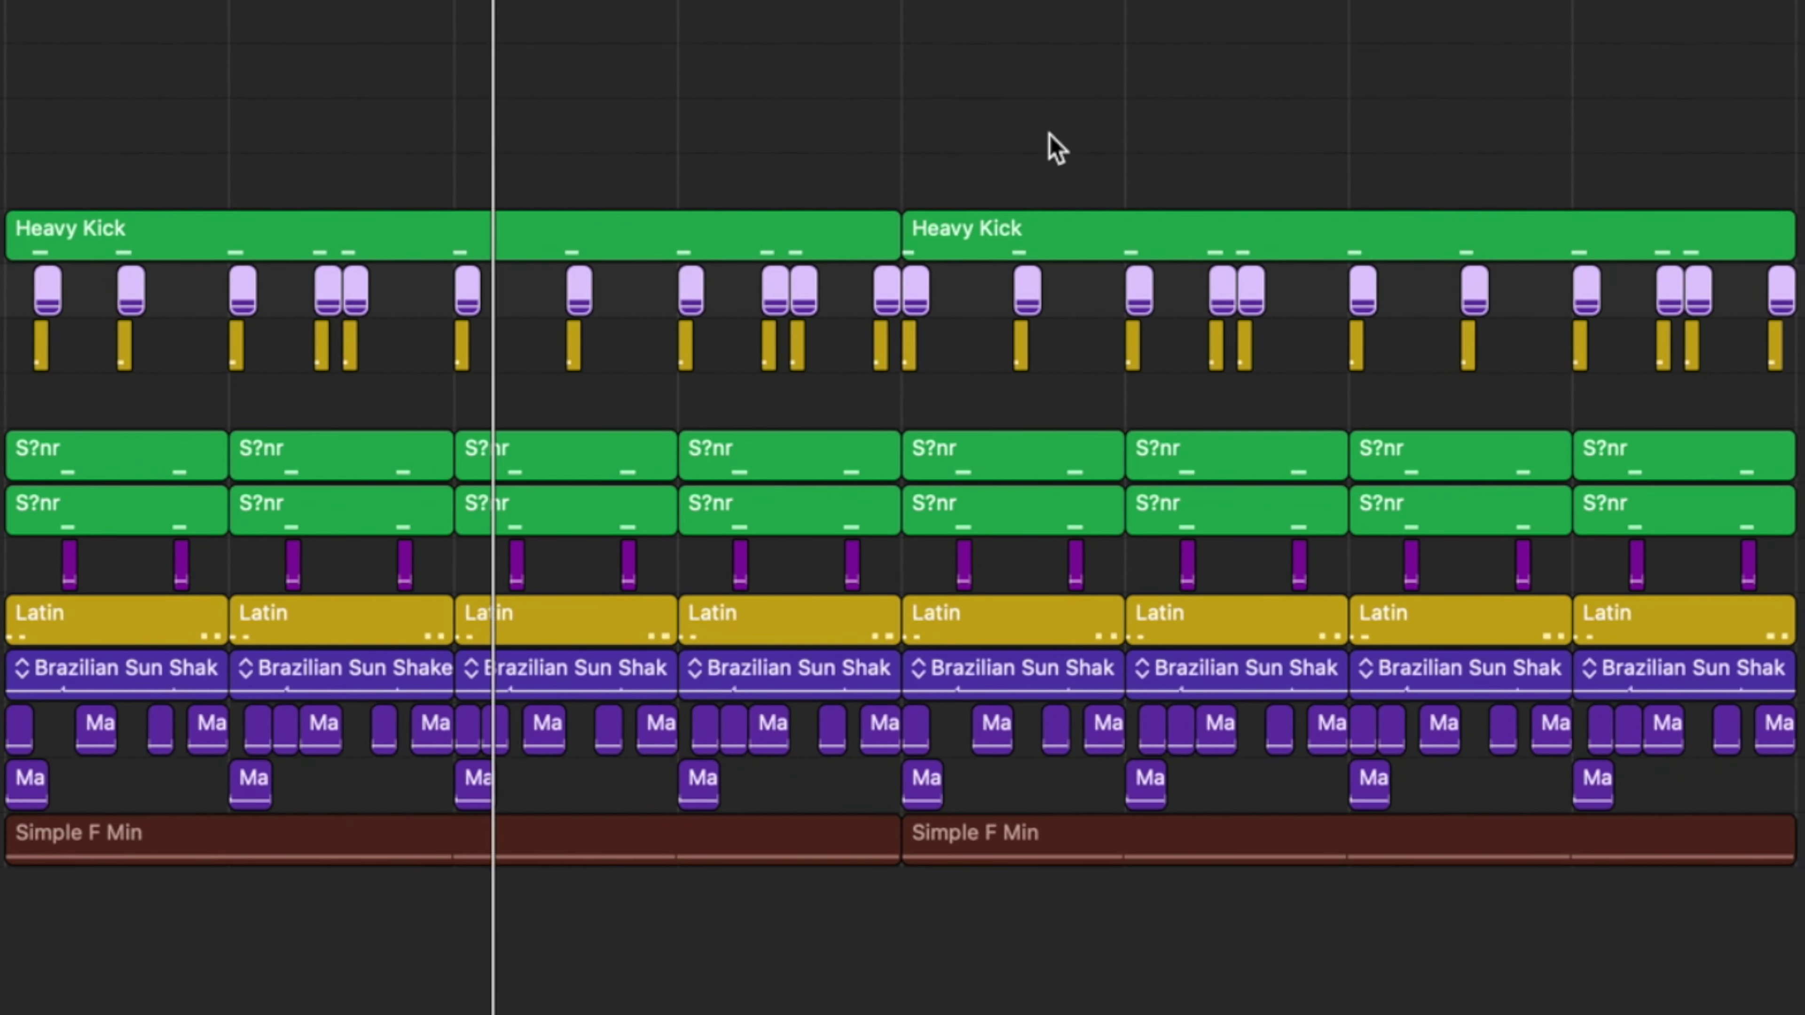
- Play back the extended drop across the copied section from bar 36
left_click(1047, 147)
scroll(1045, 145, "down", 2)
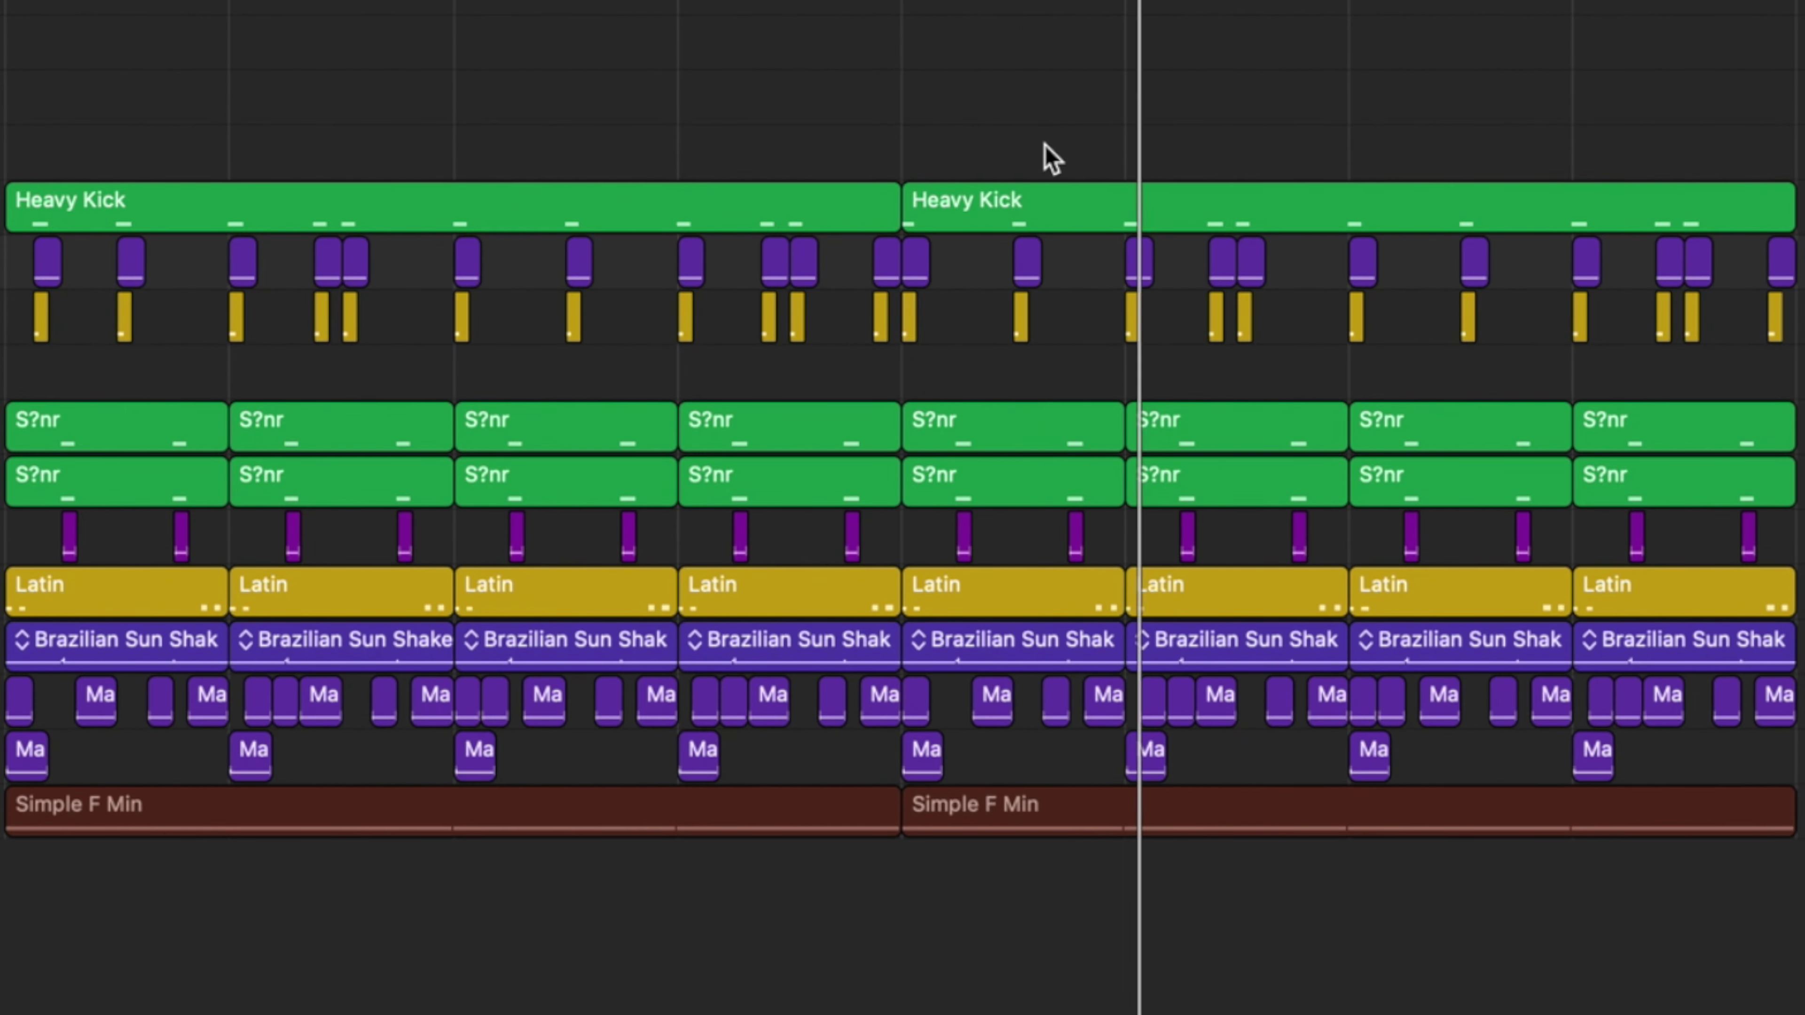
scroll(1044, 153, "right", 8)
left_click(288, 314)
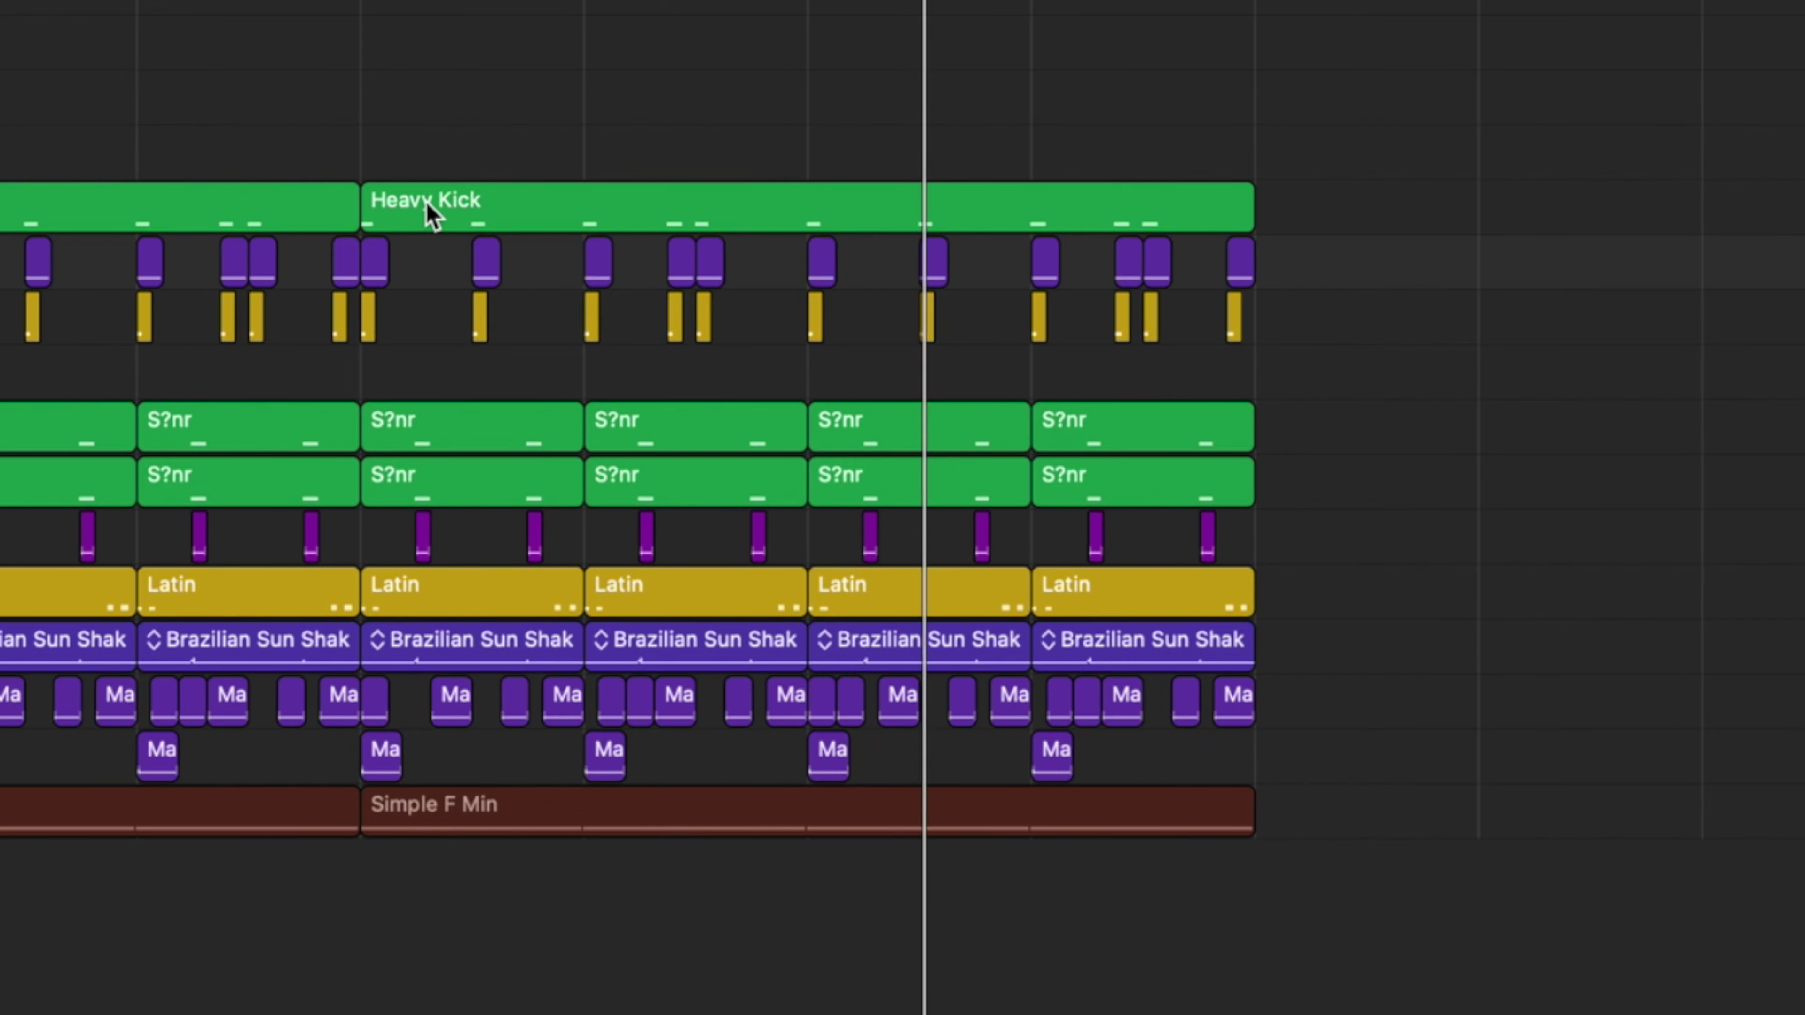
left_click(260, 241)
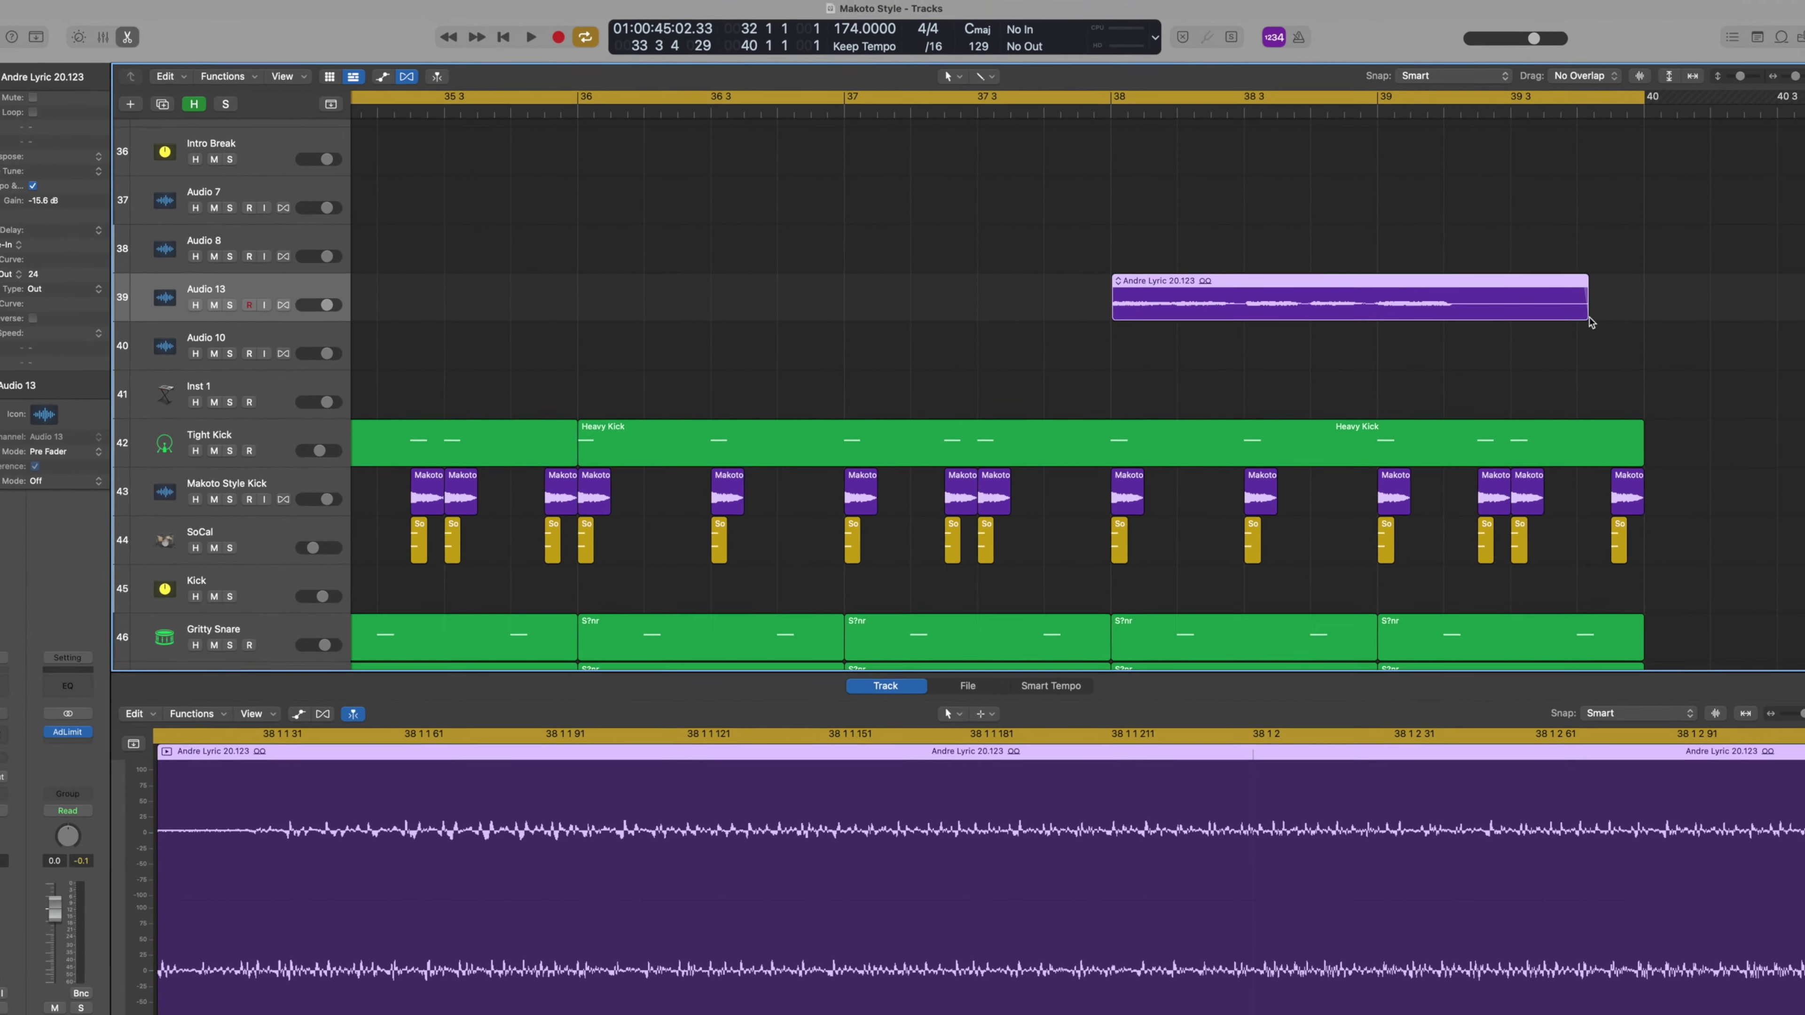
- Trim the end of the vocal region on Audio 13 to just past beat 2 of bar 39, and play back bars 36 to 40
left_click_drag(1591, 322, 1449, 332)
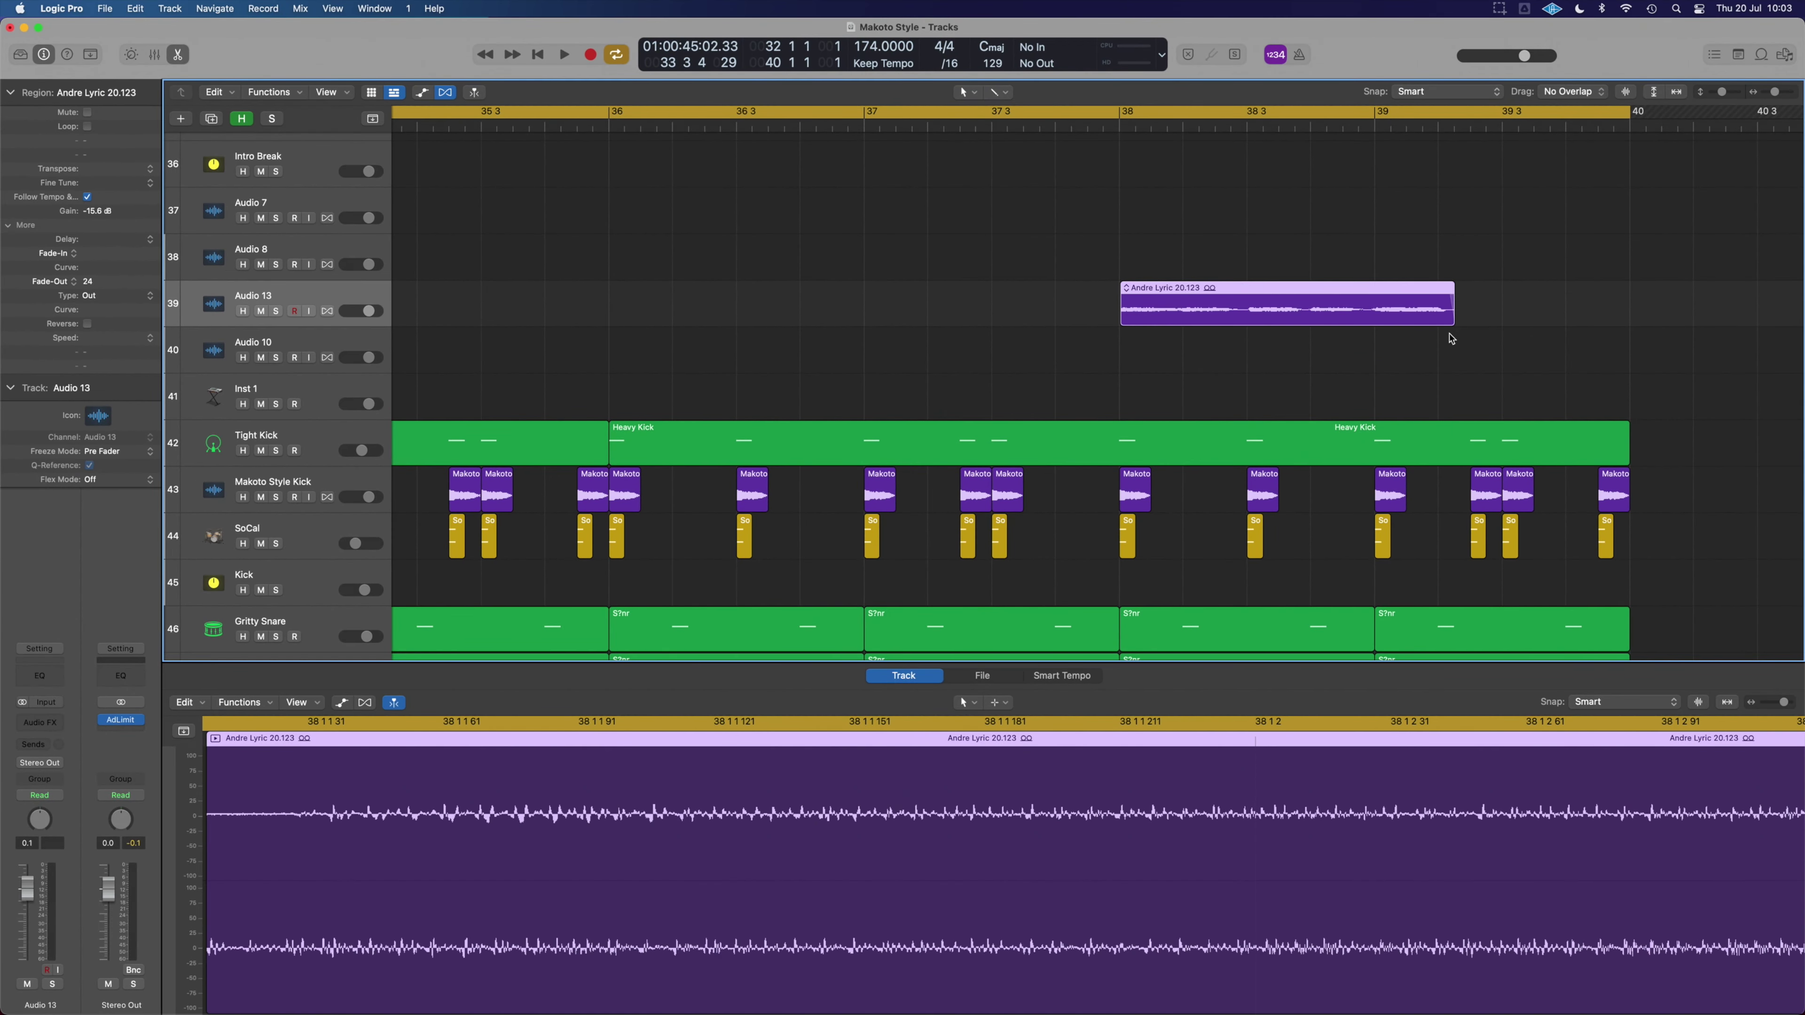
key("super+Left")
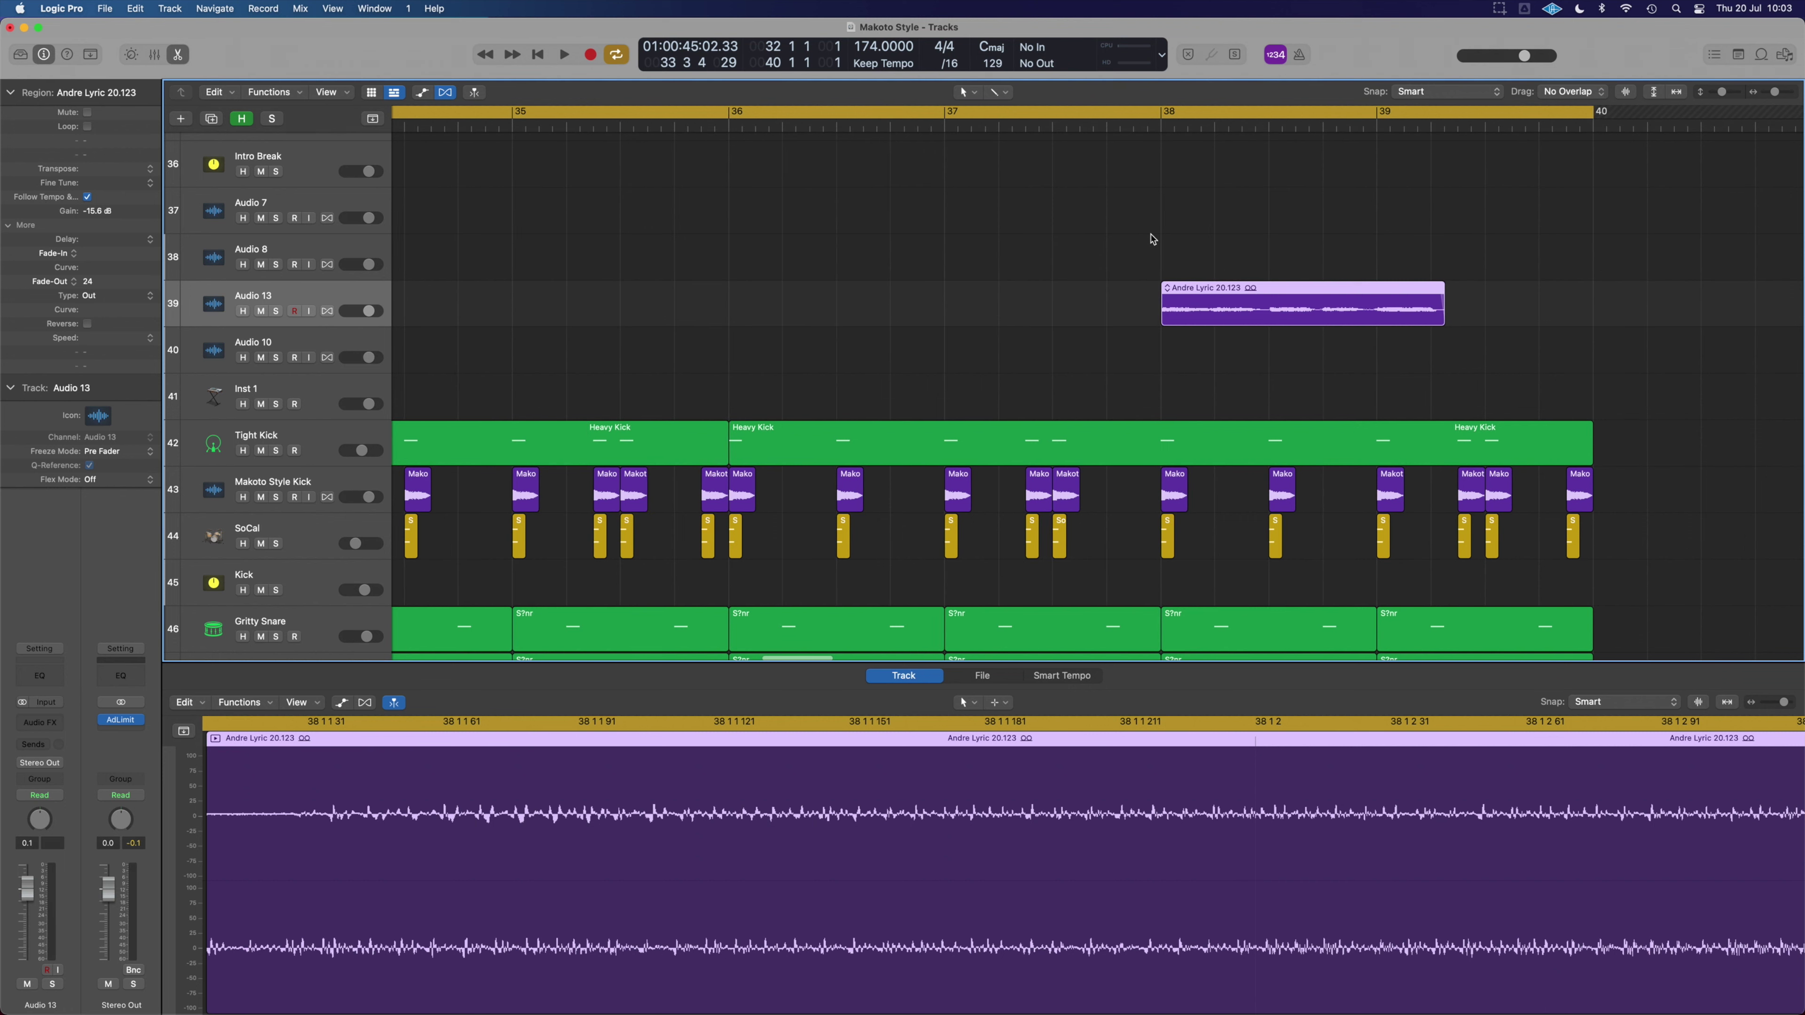
key("space")
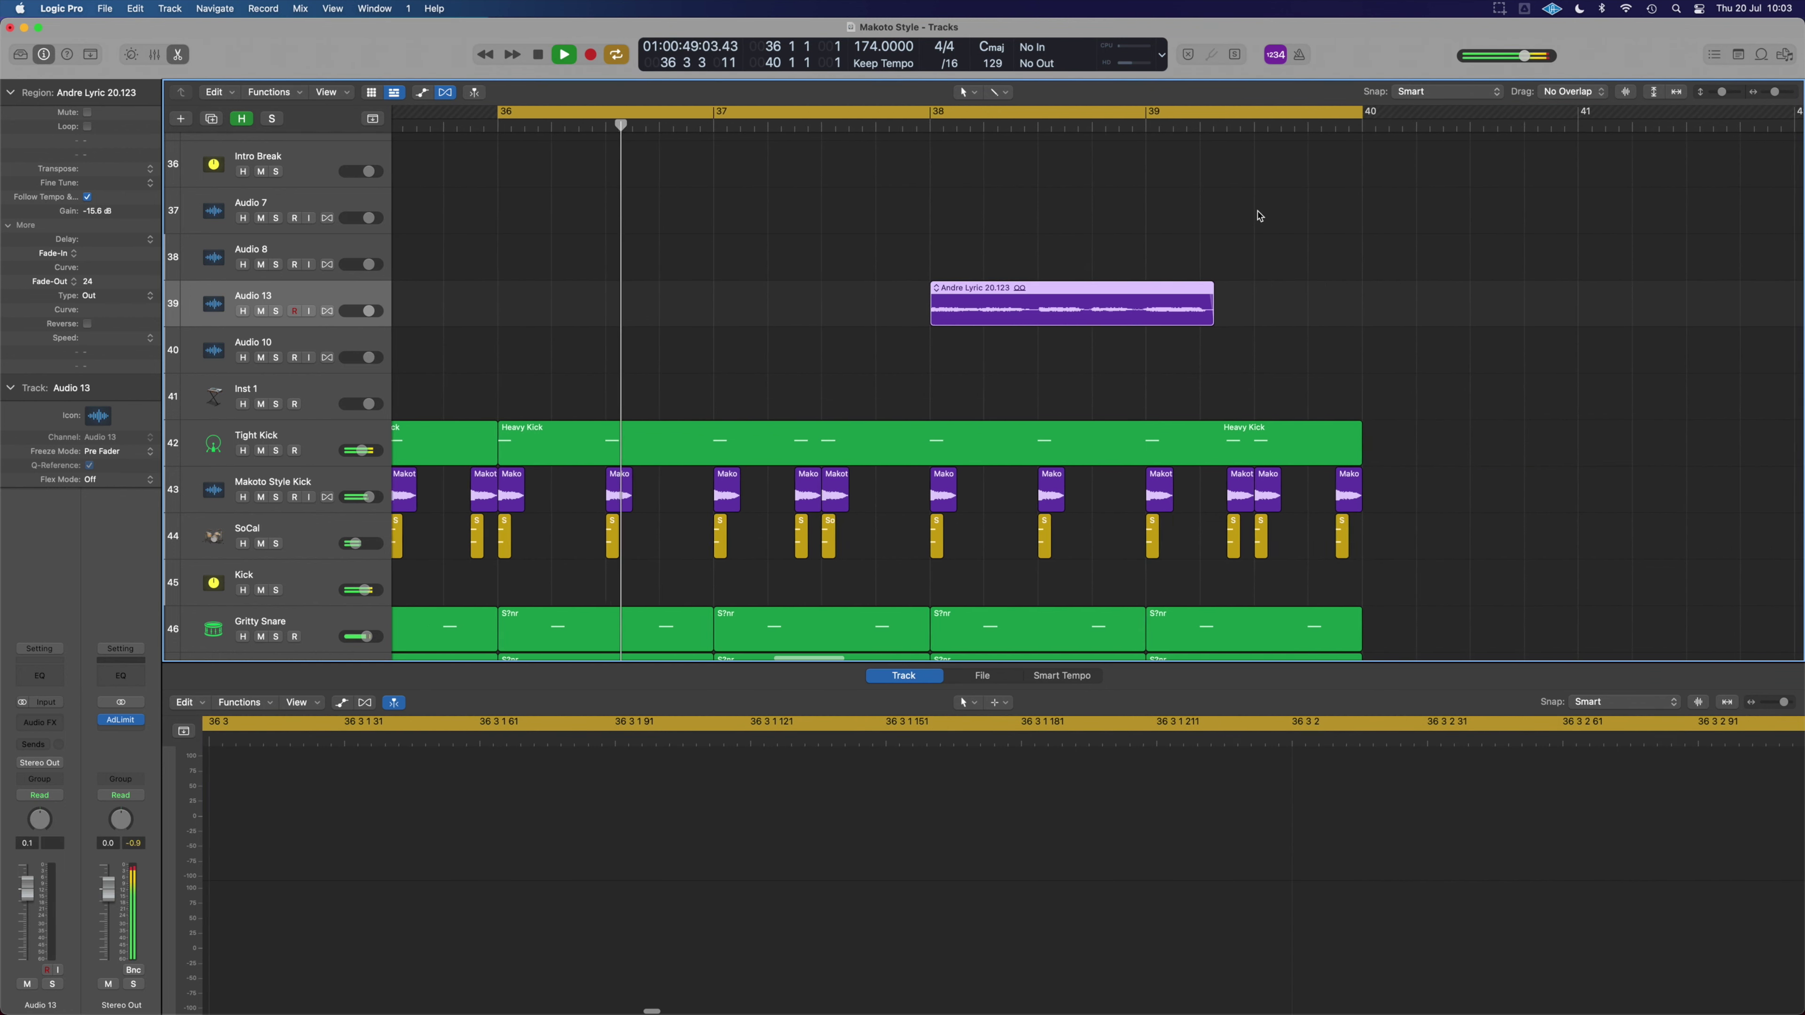
key("super+Left")
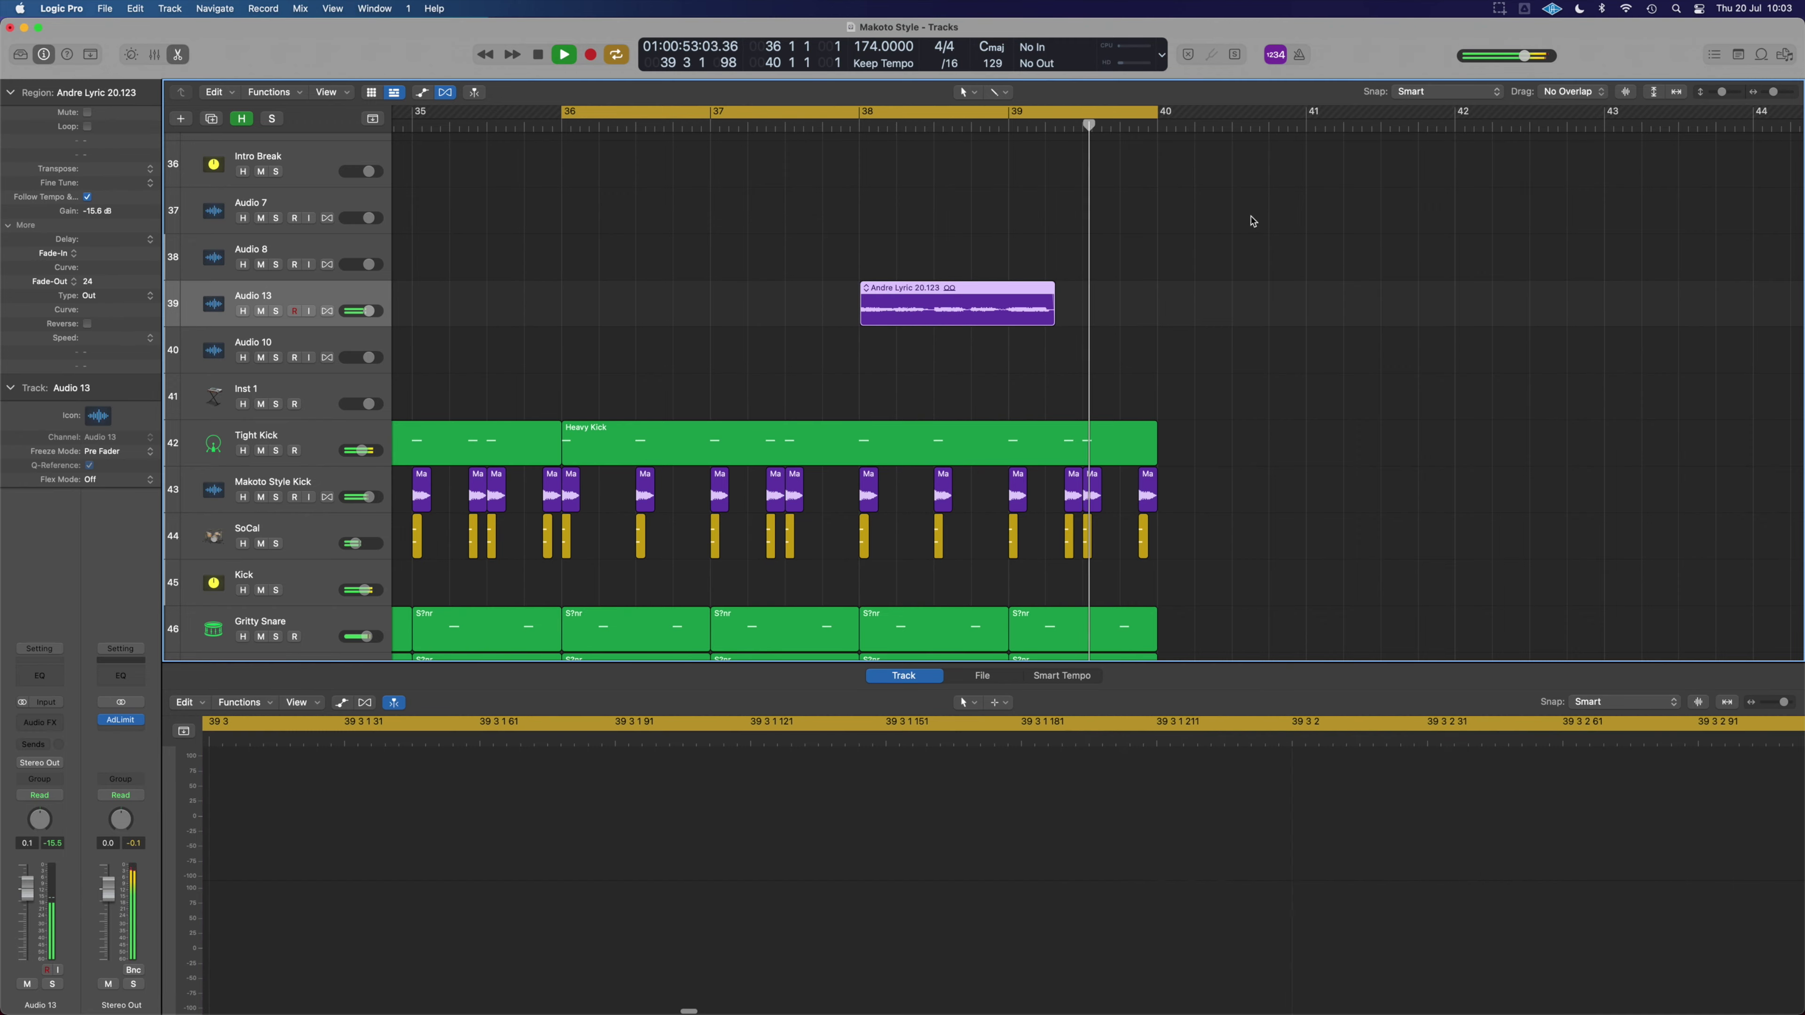
key("space")
- Enable Flex on the Audio 13 track in Slicing mode and quantize its vocal region to 1/4 Note
key("super+Up")
key("super+Up")
key("super+Left")
key("super+Left")
key("super+Right")
key("super+Down")
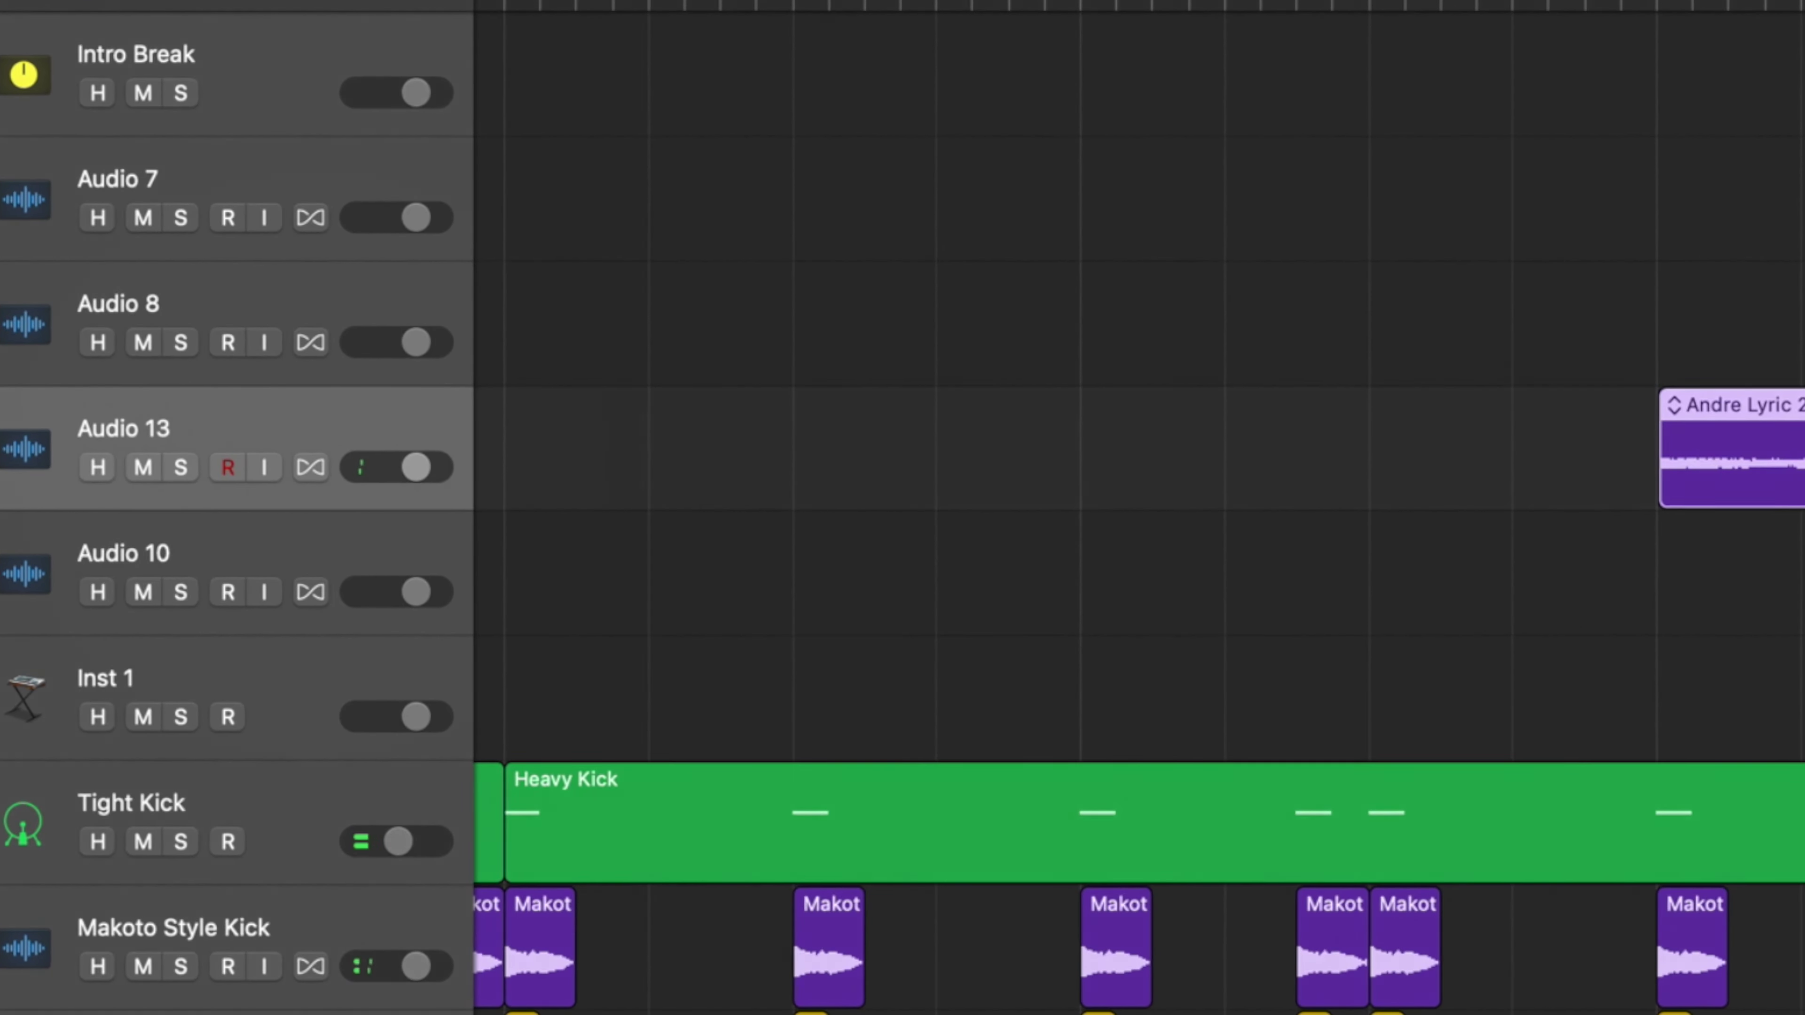
left_click(311, 466)
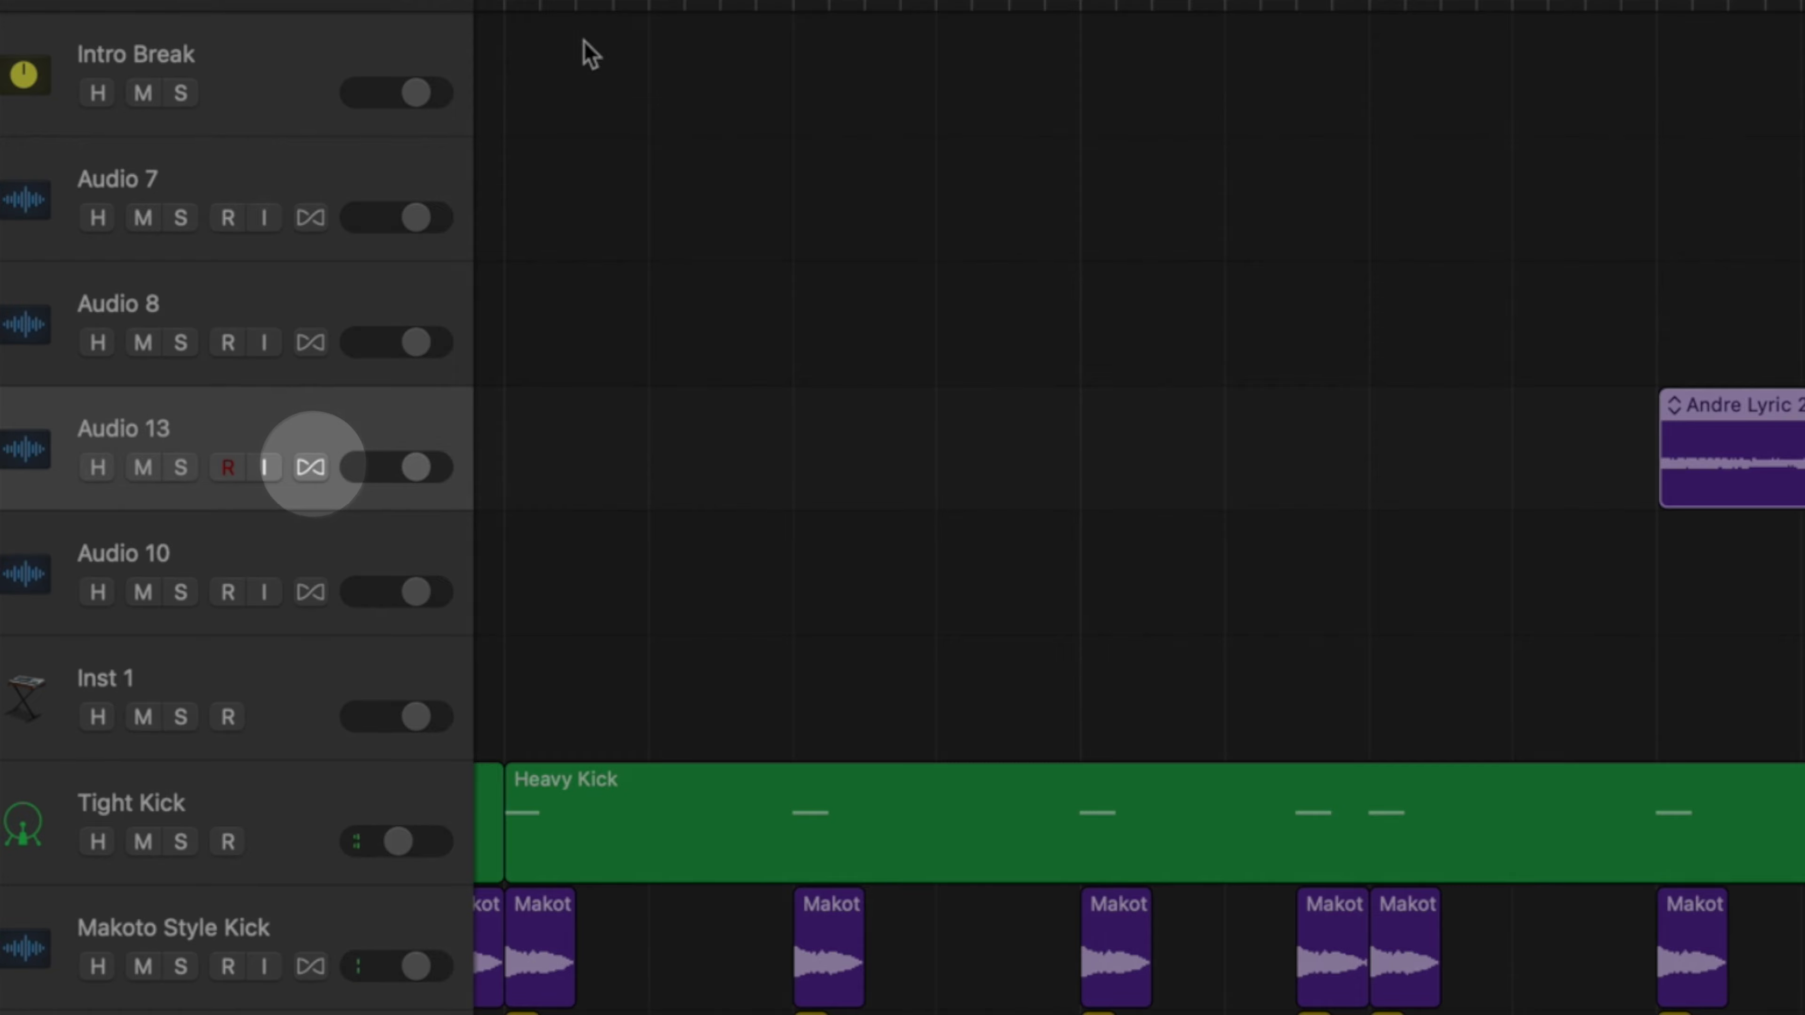
left_click(313, 469)
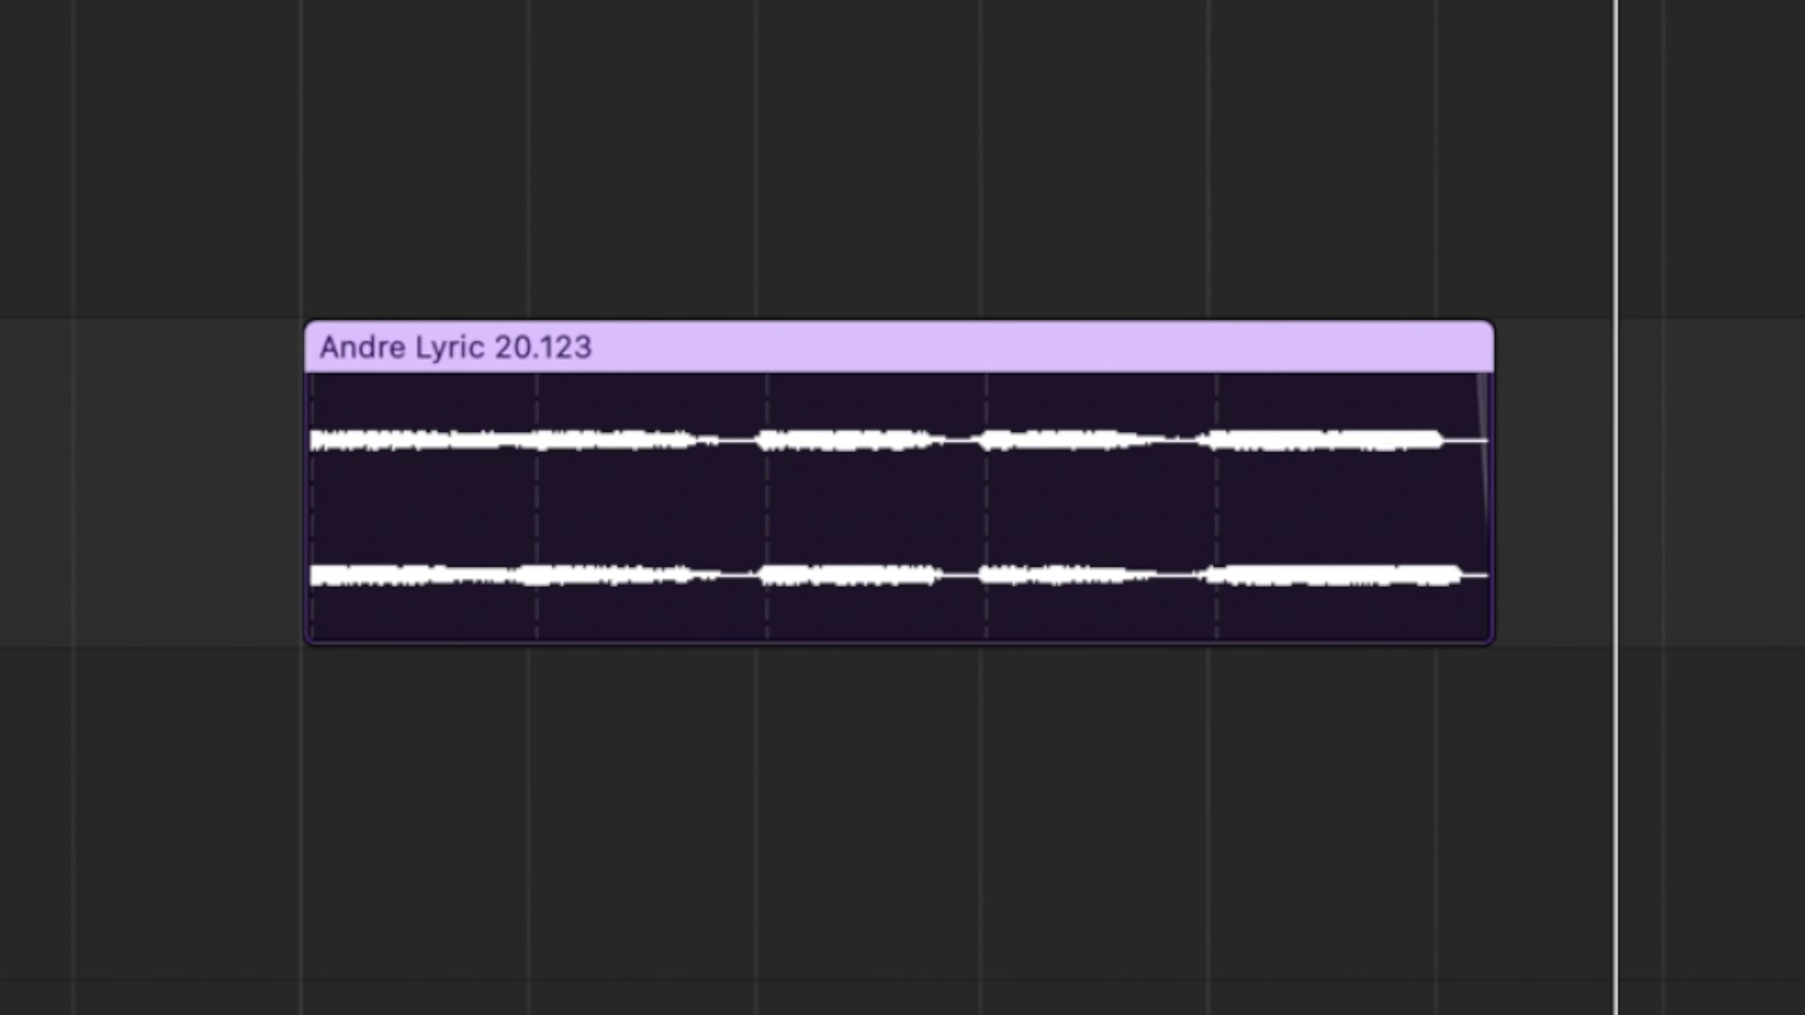
left_click(100, 141)
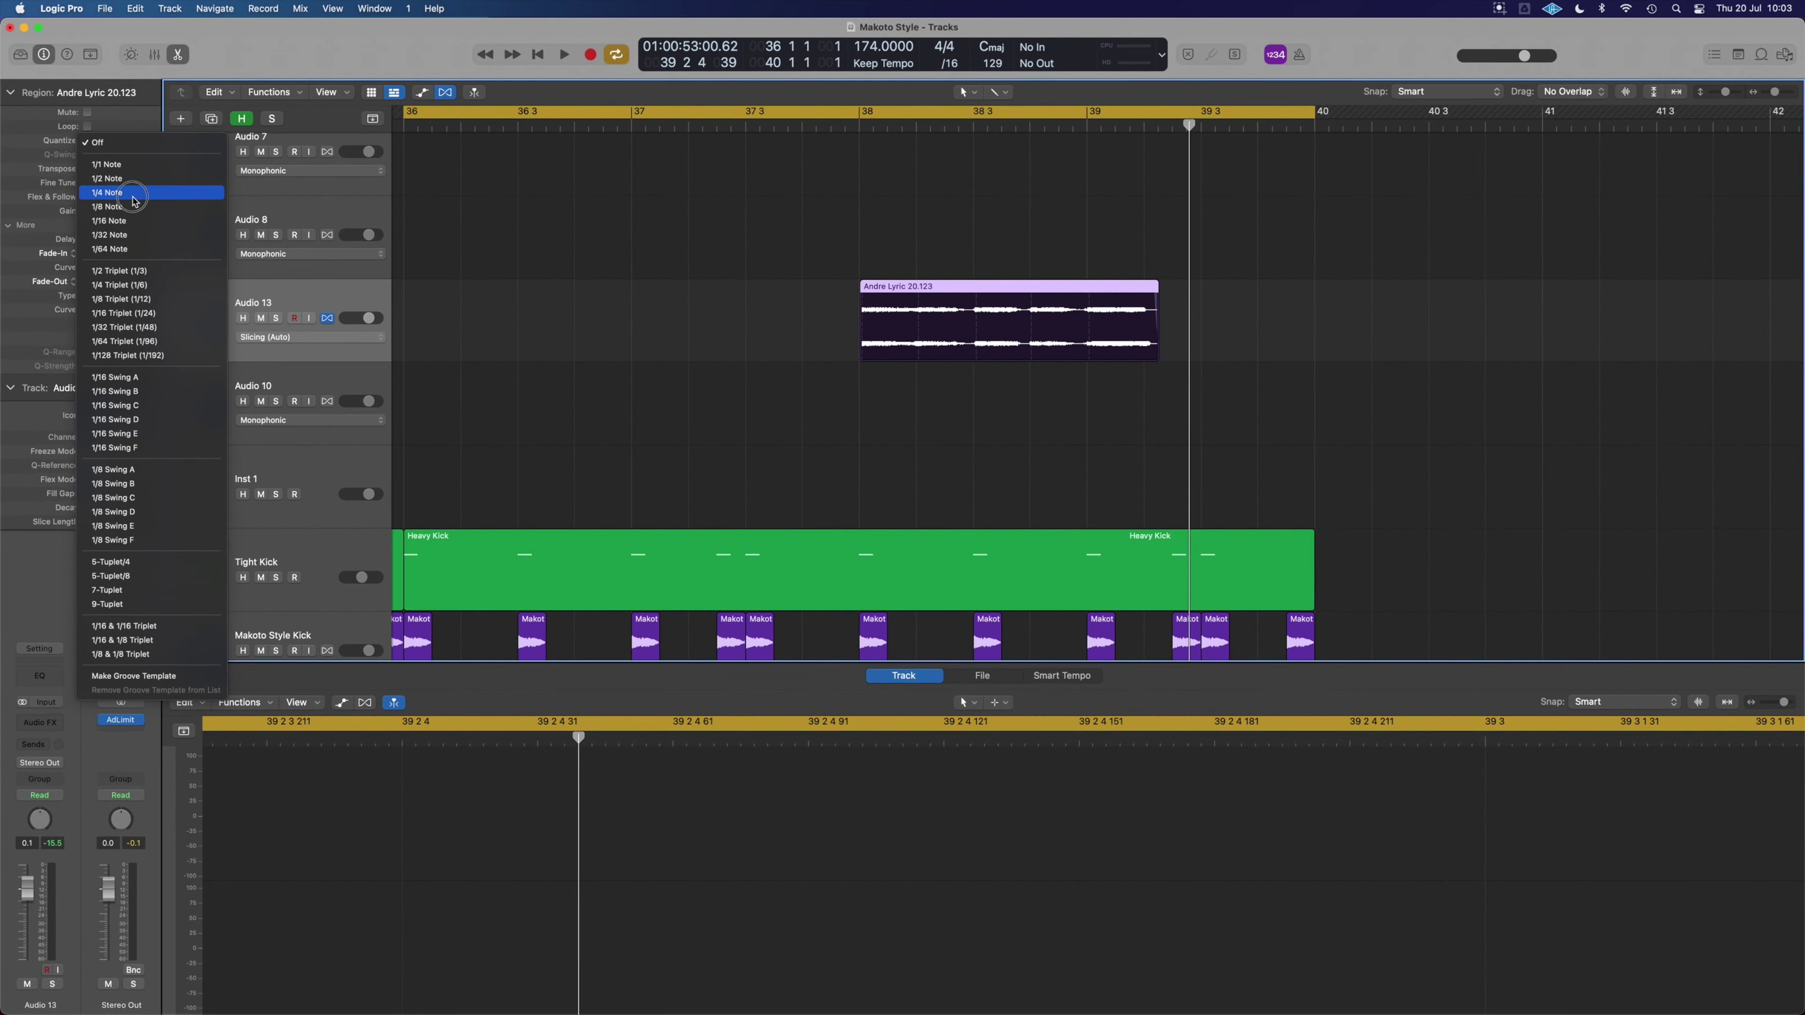
left_click(133, 195)
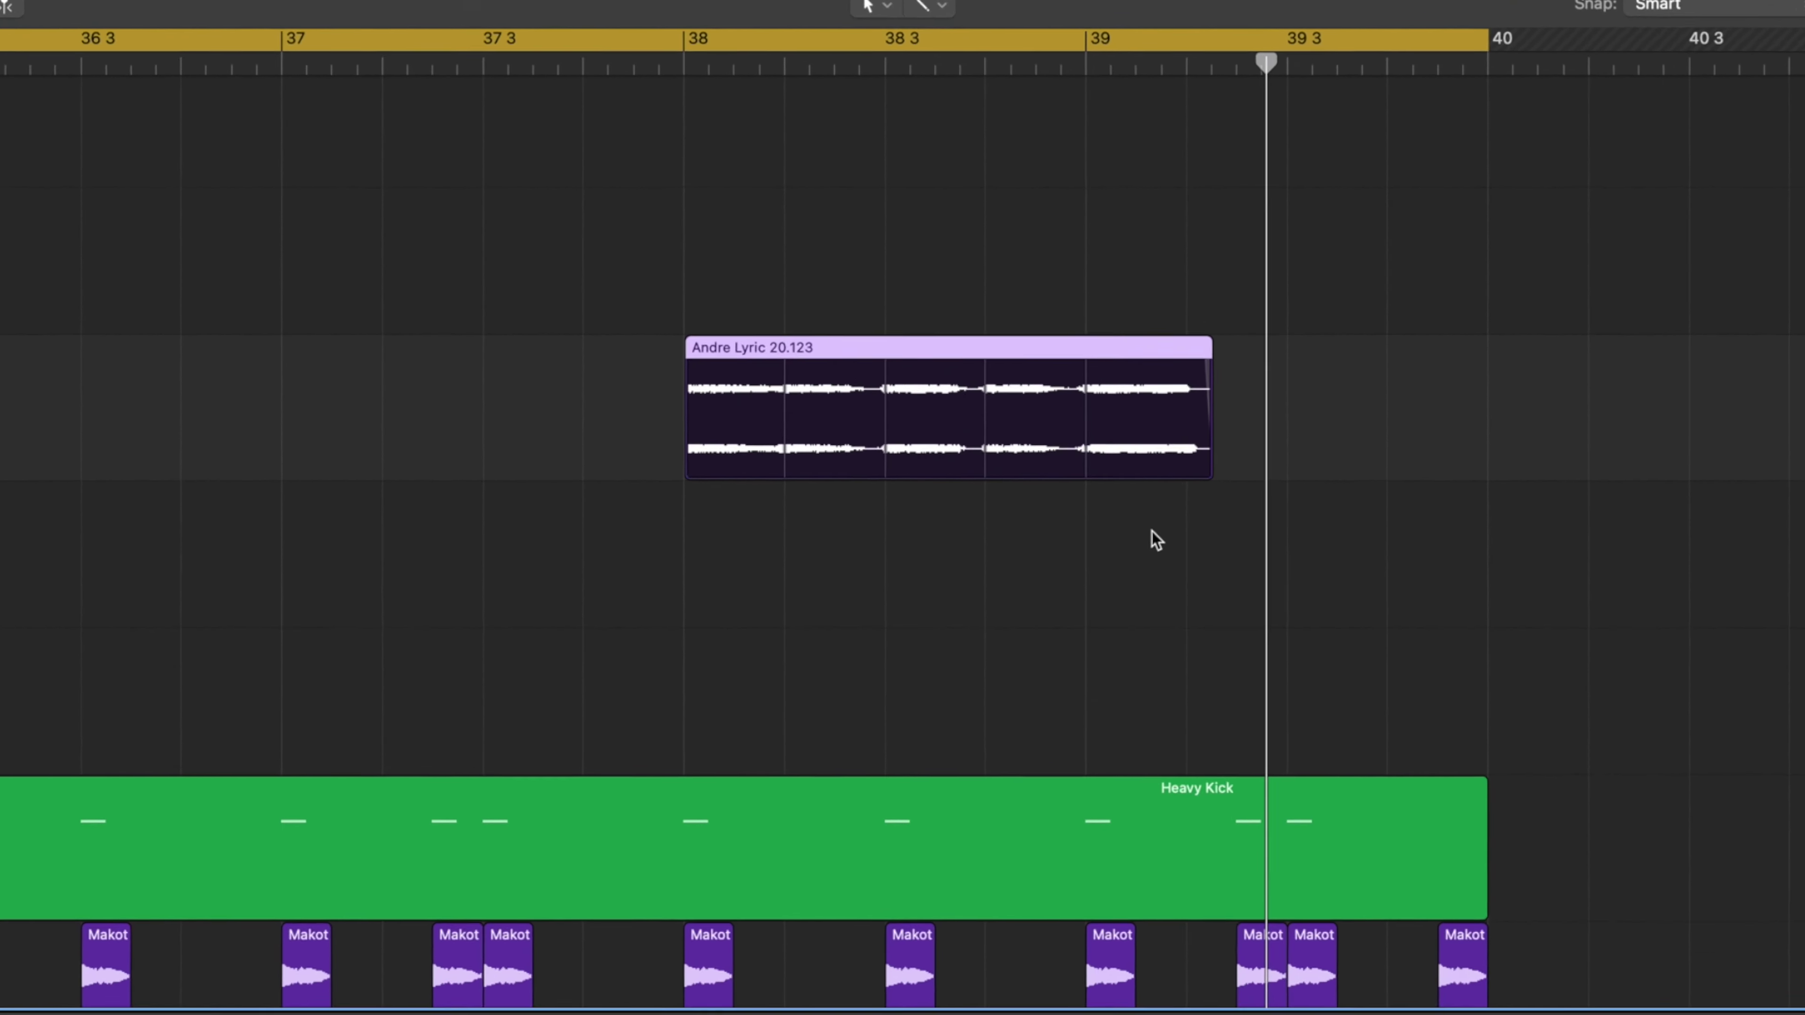
- Play back the quantized vocal phrase and add a stereo Phaser to the Audio 13 track
key("space")
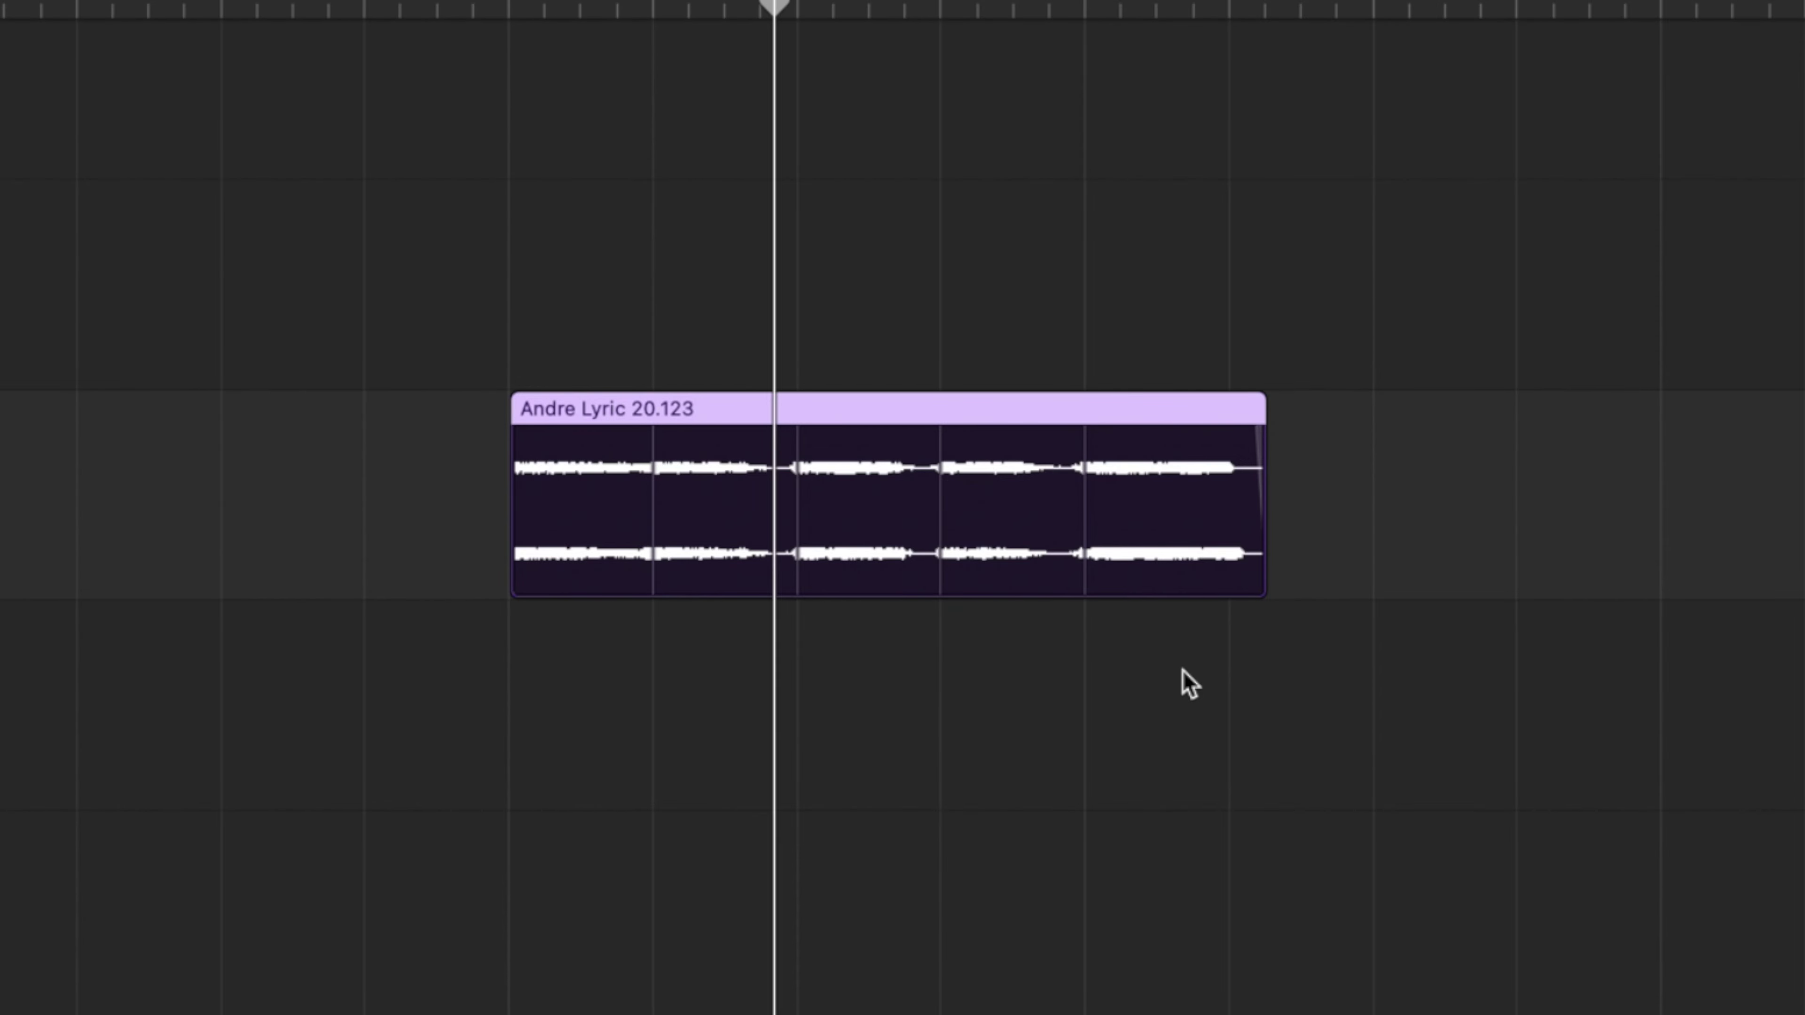
left_click(1100, 673, "ctrl+alt")
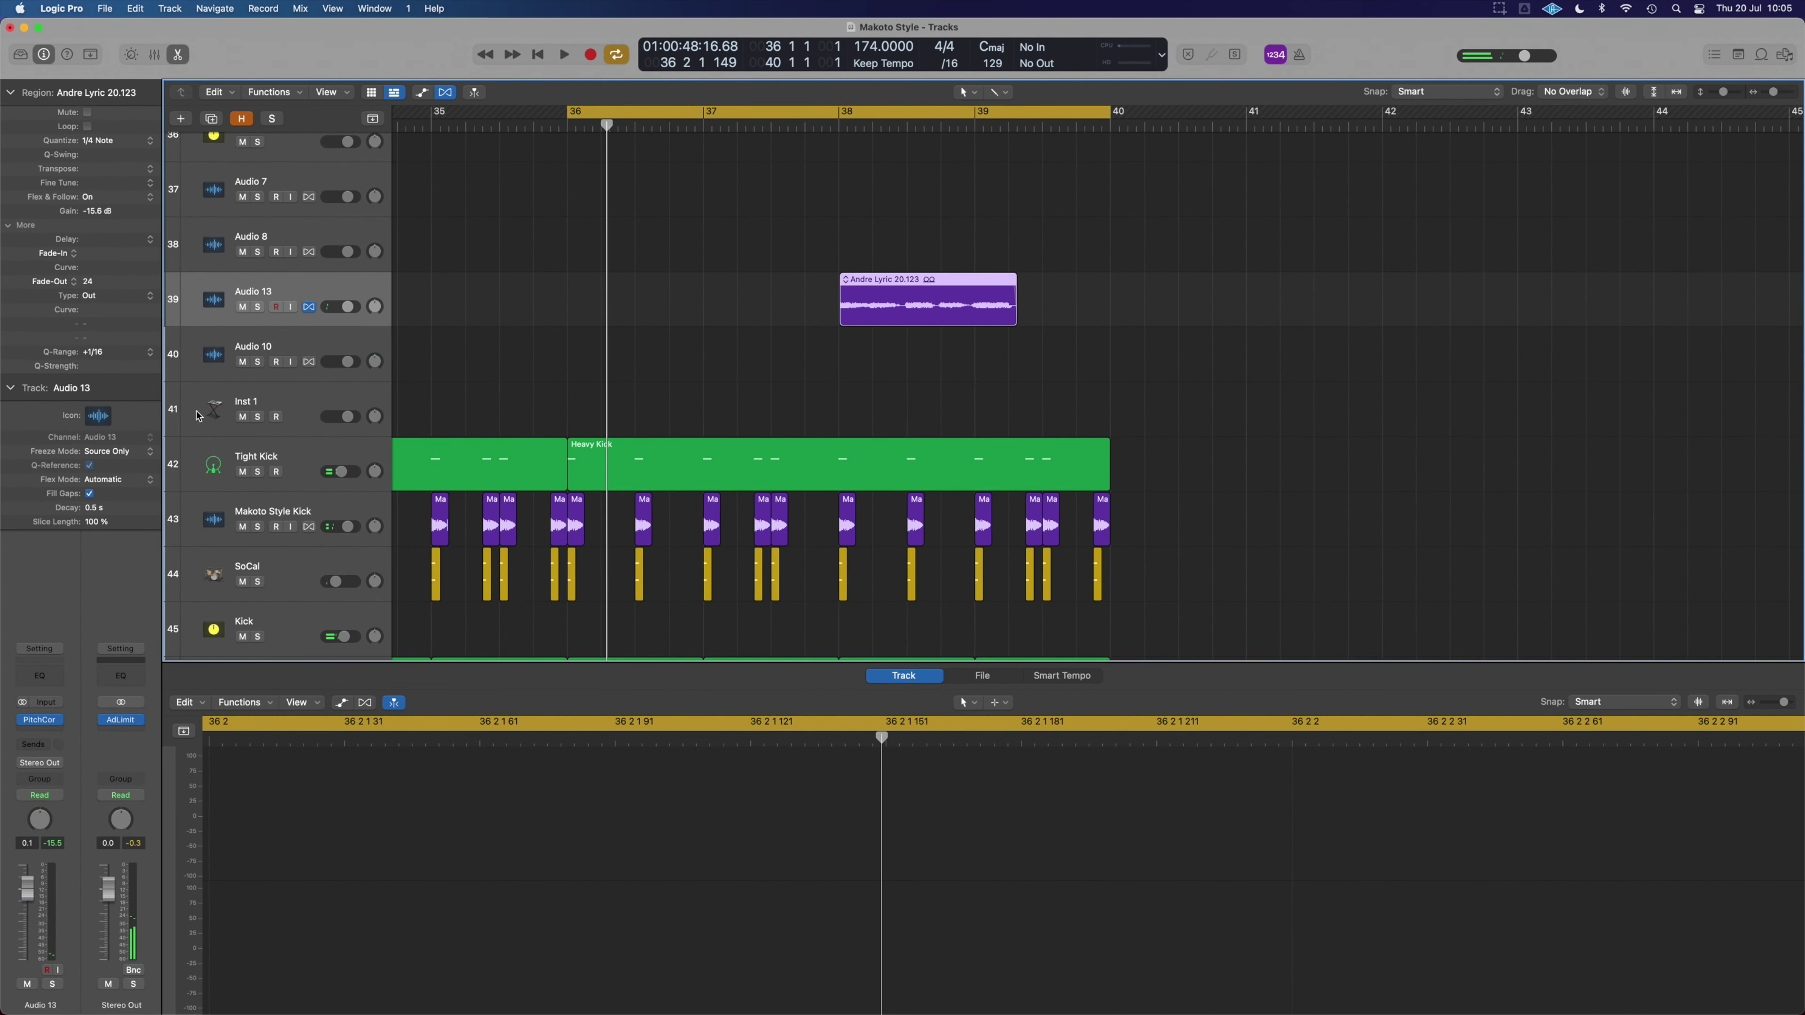
left_click(61, 731)
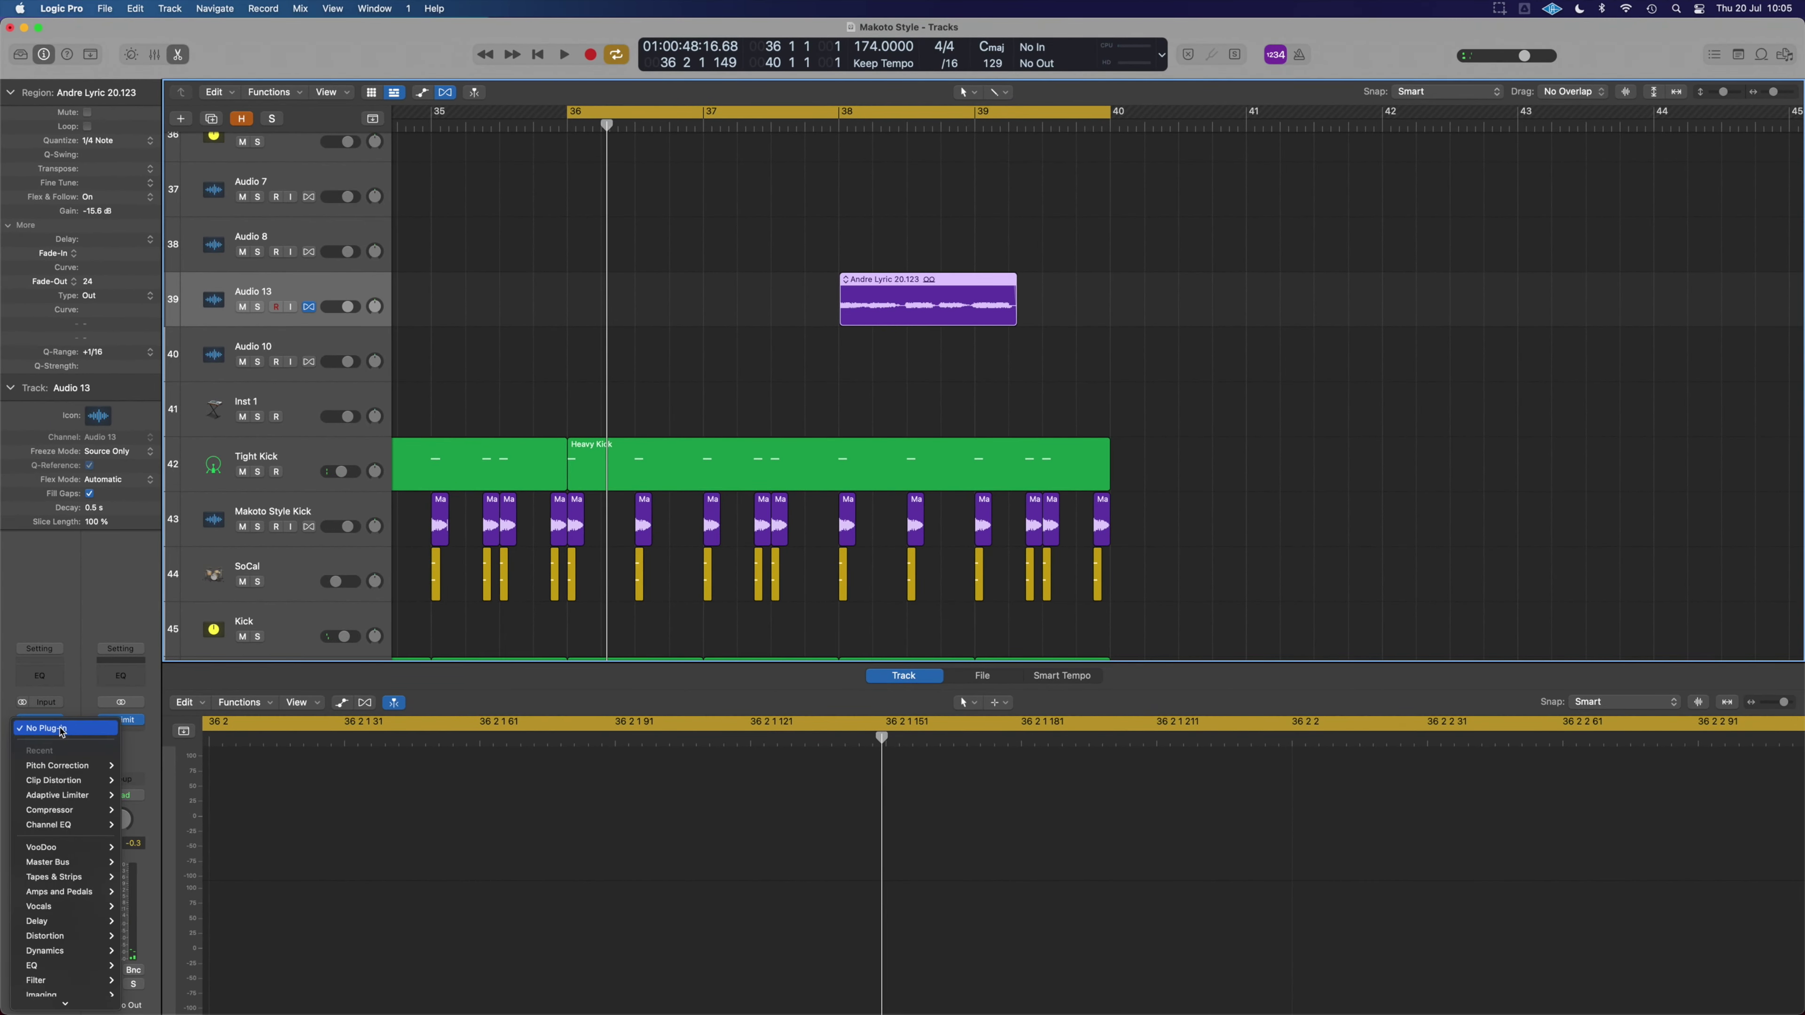
scroll(75, 885, "down", 5)
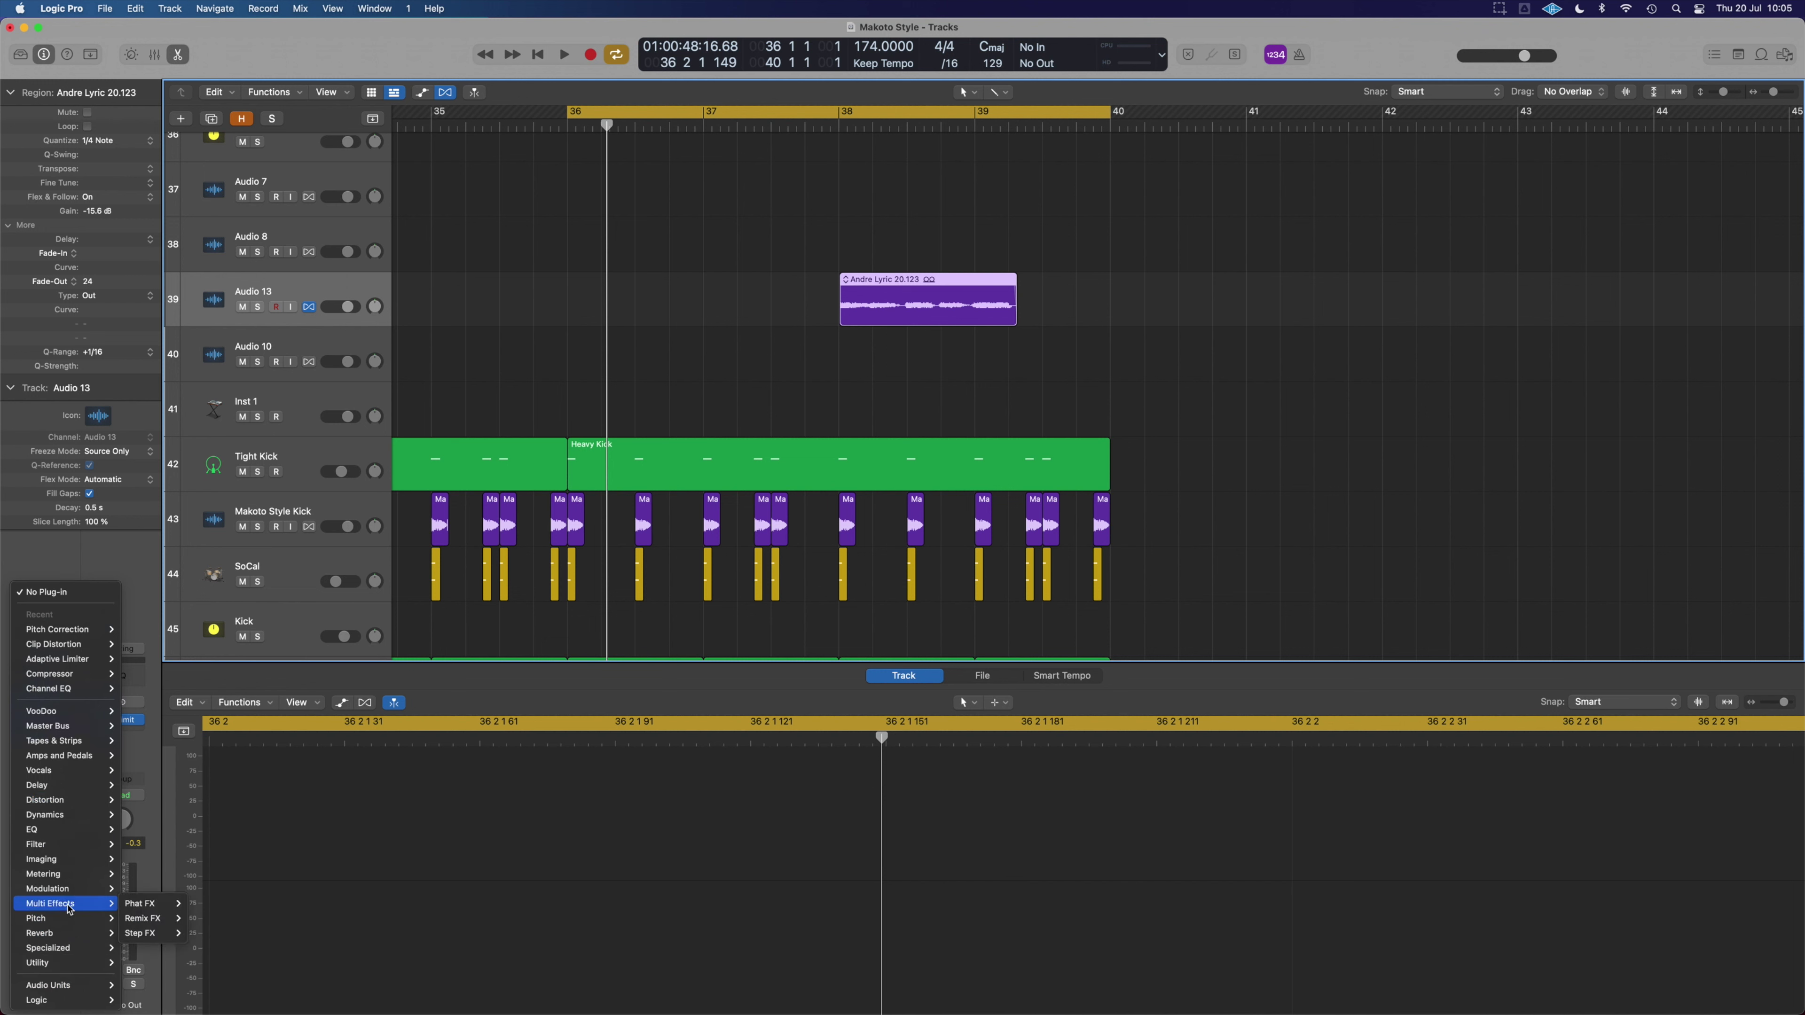
mouse_move(75, 896)
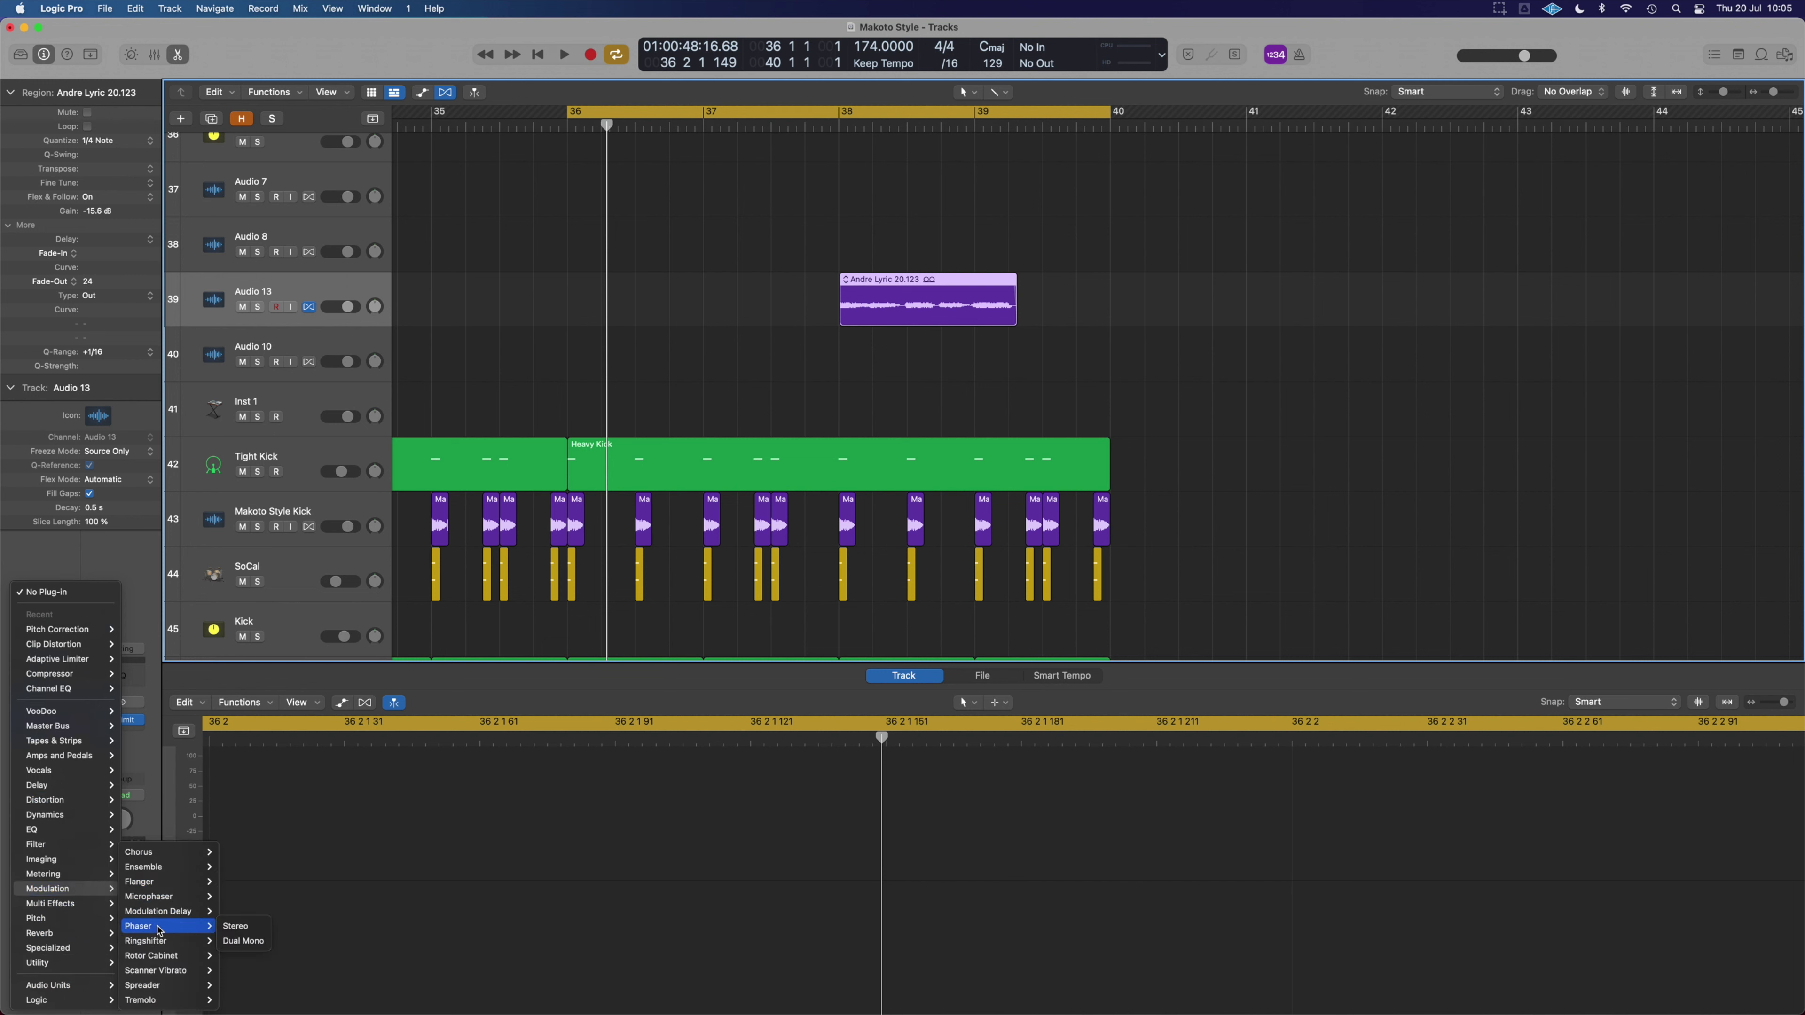
left_click(239, 926)
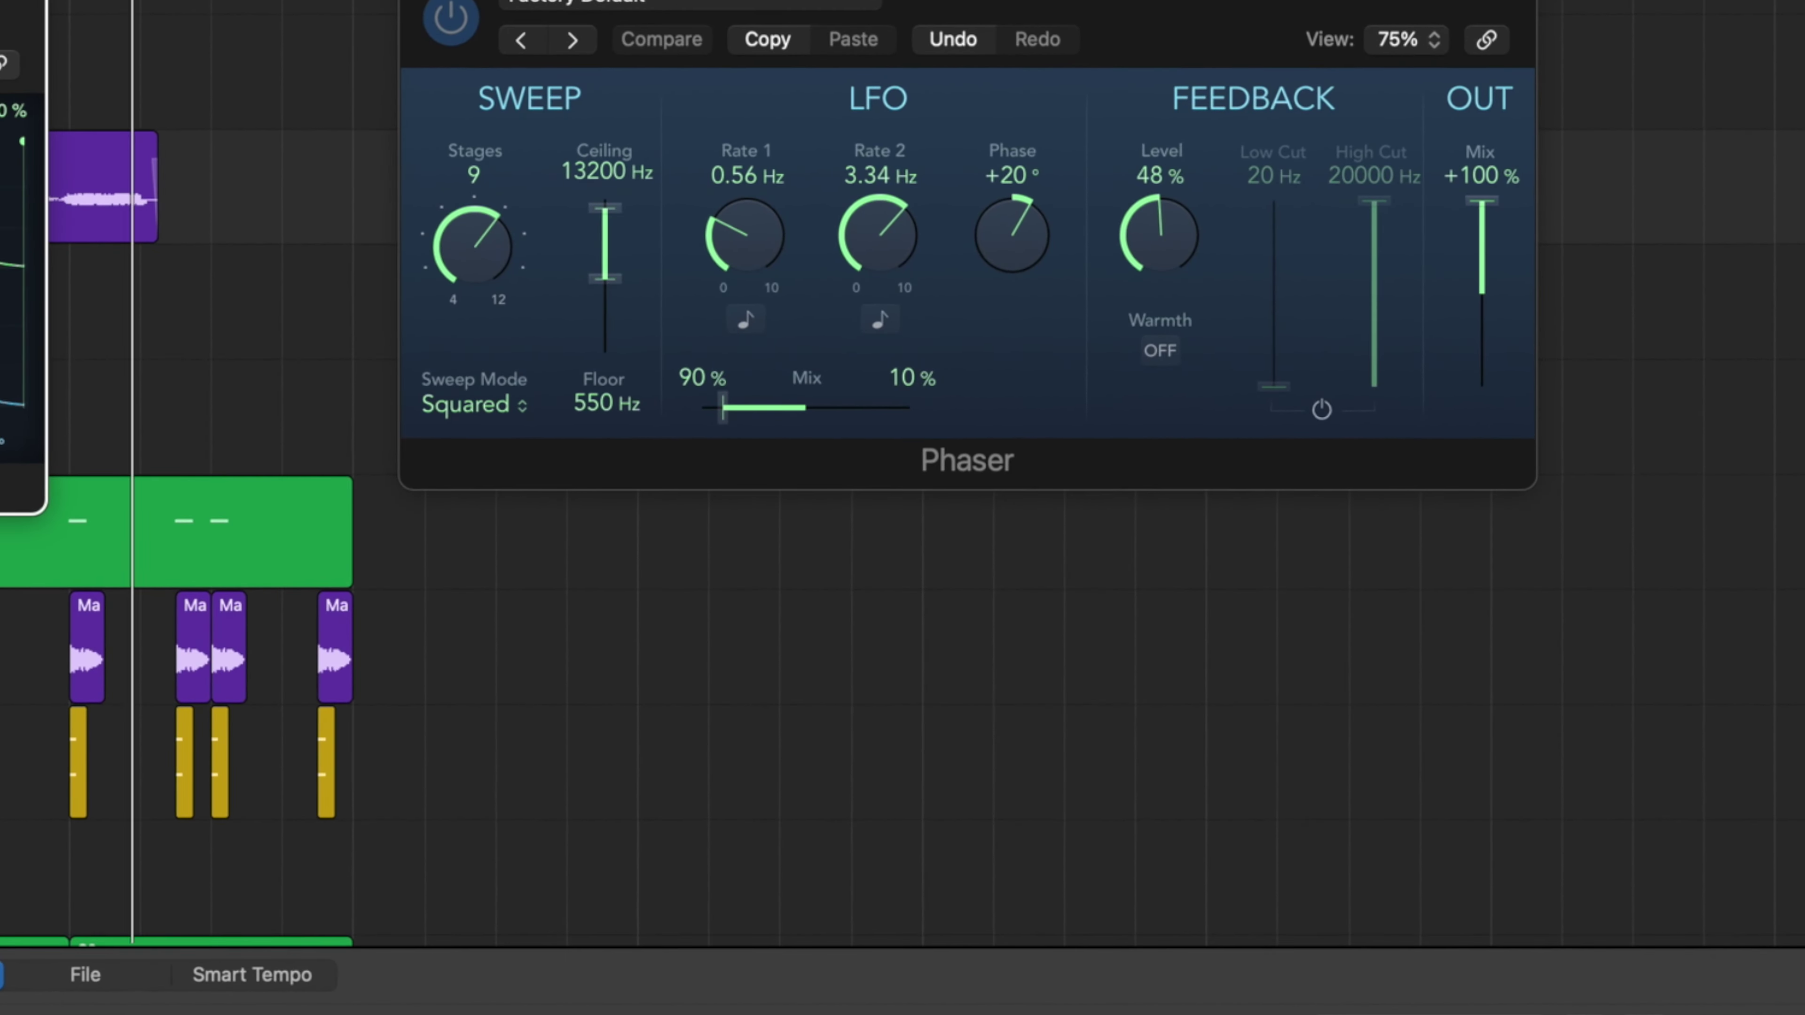
- Set the Audio 13 Tremolo to a 1/8 rate, 65 % depth and 39 % smoothing, close the plug-in windows and stop playback
left_click_drag(0, 0, 700, 524)
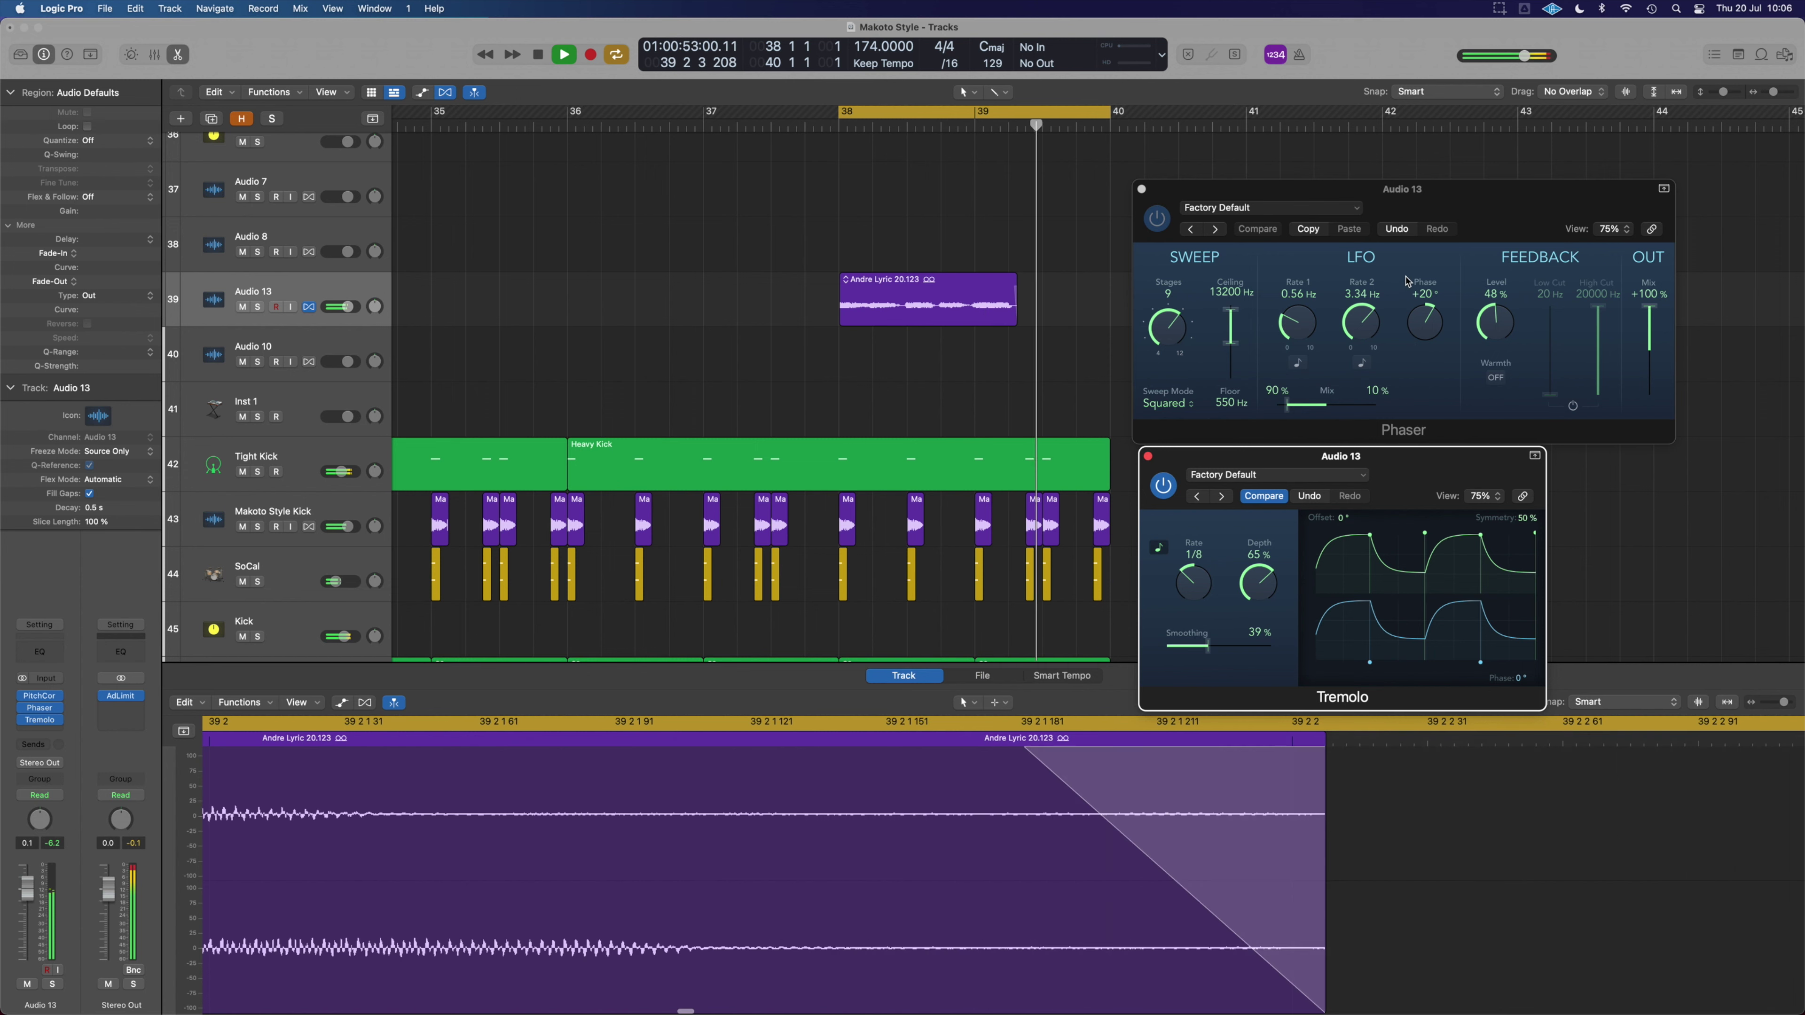
left_click(1149, 457, "alt")
key("space")
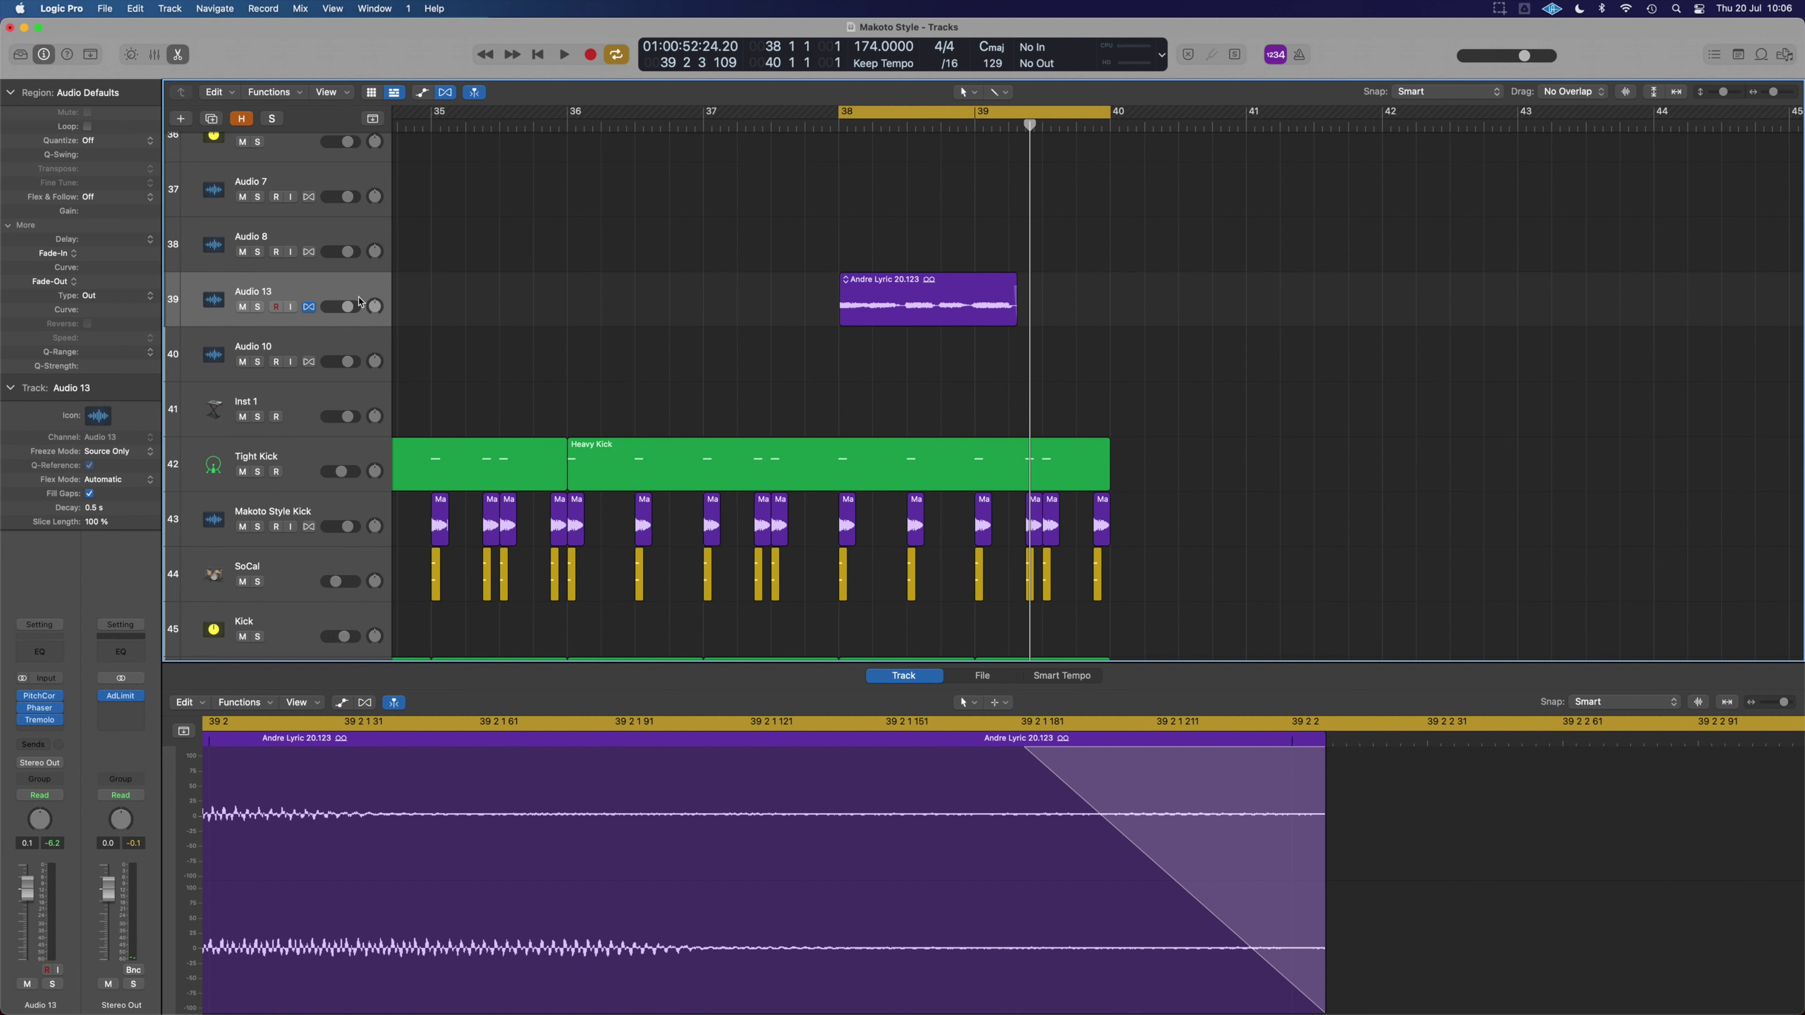
- Add a stereo Tape Delay to the Audio 13 track and set its Low Cut to 130 Hz
left_click(59, 730)
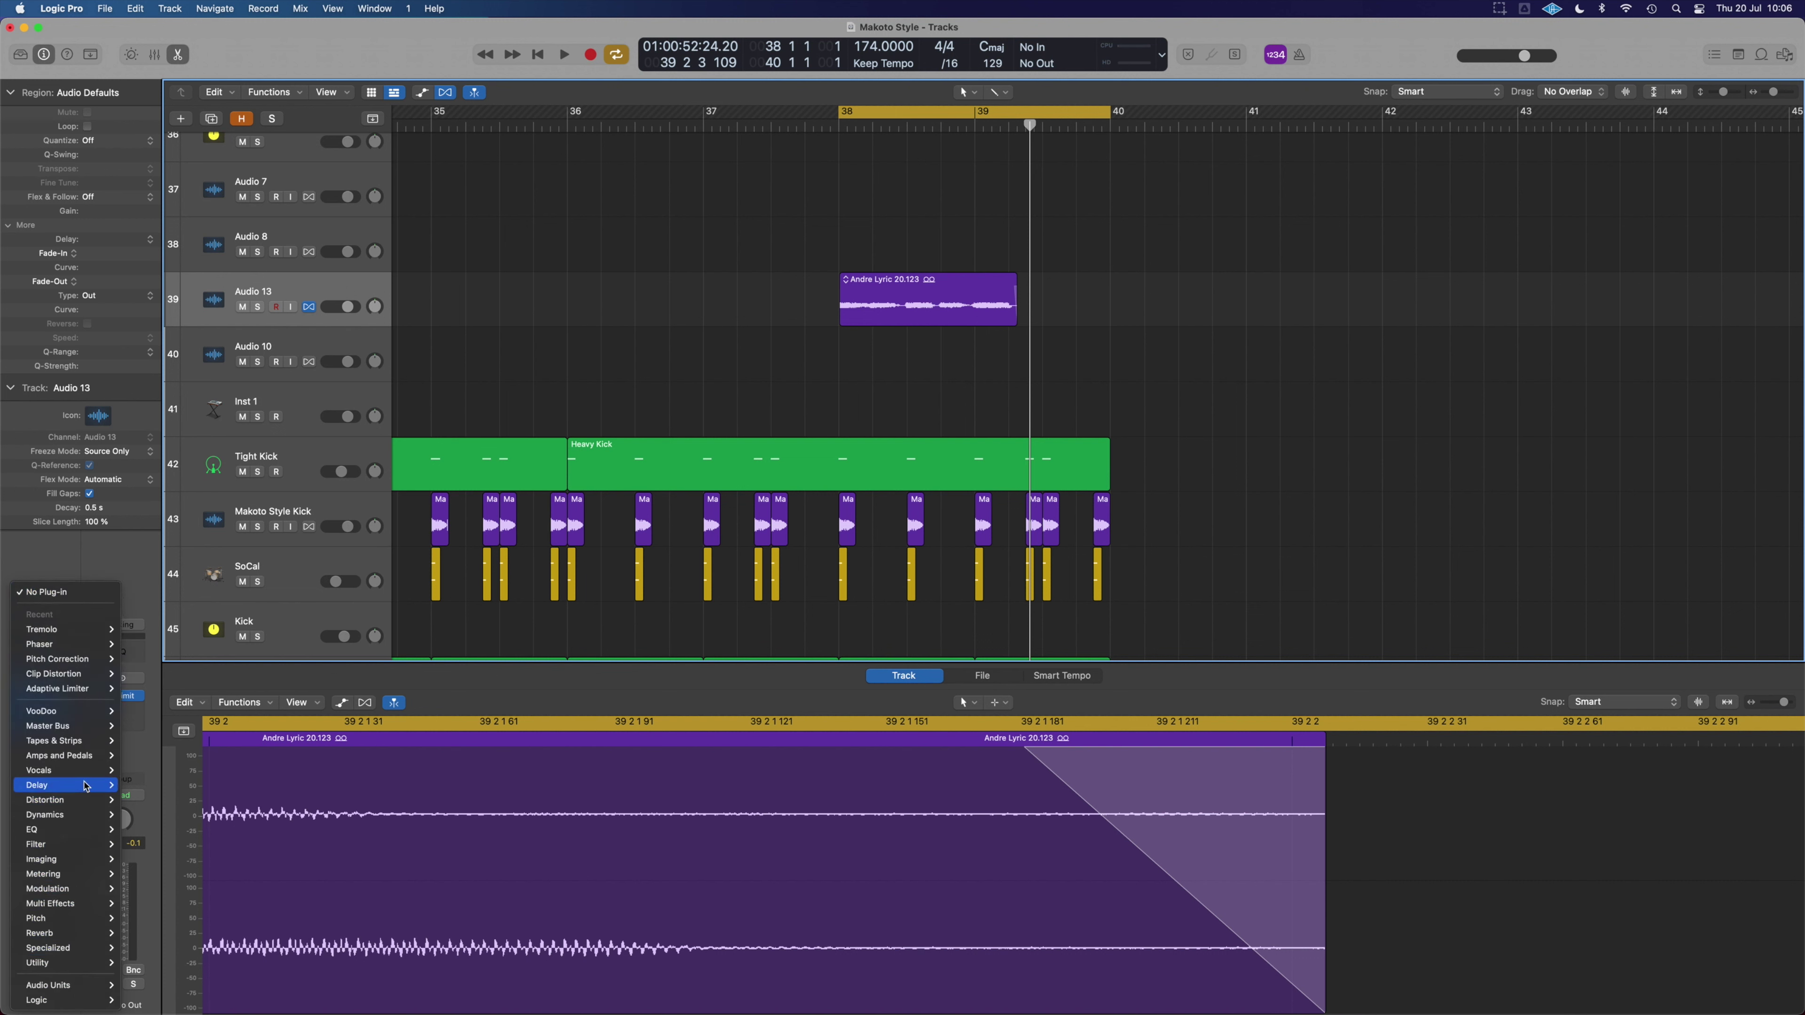
mouse_move(85, 785)
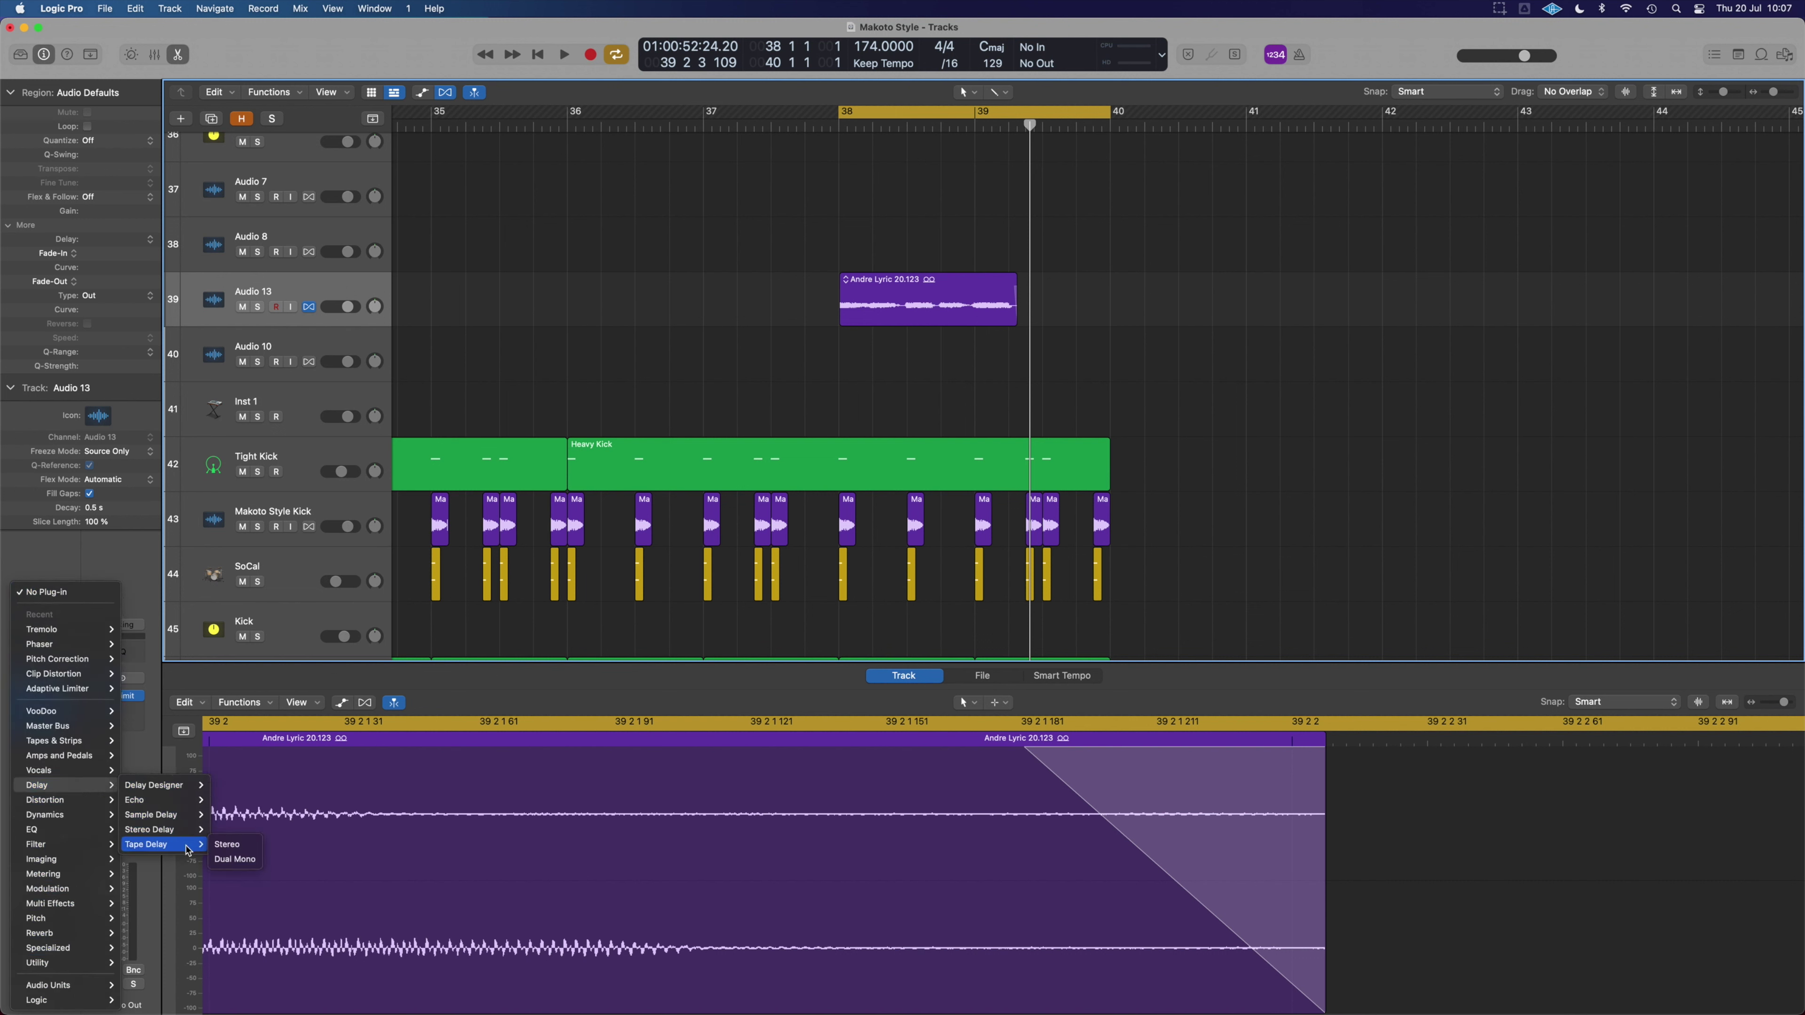
left_click(226, 845)
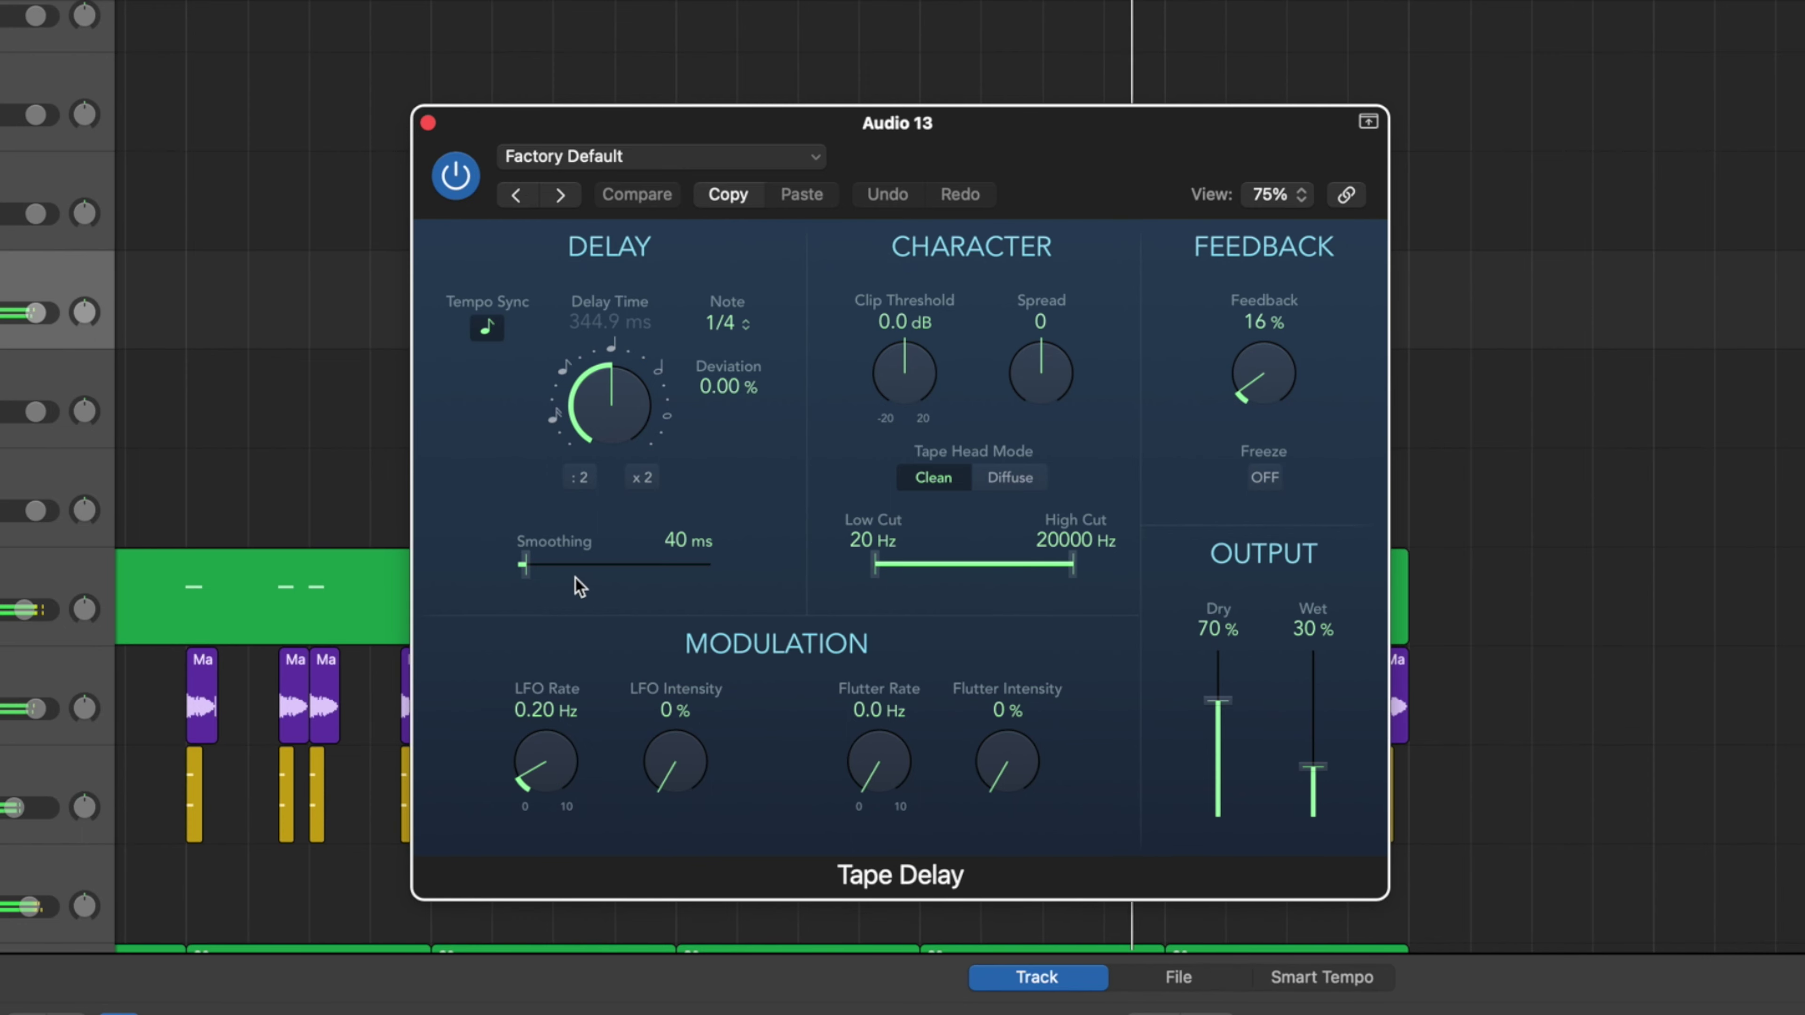
left_click_drag(881, 579, 938, 581)
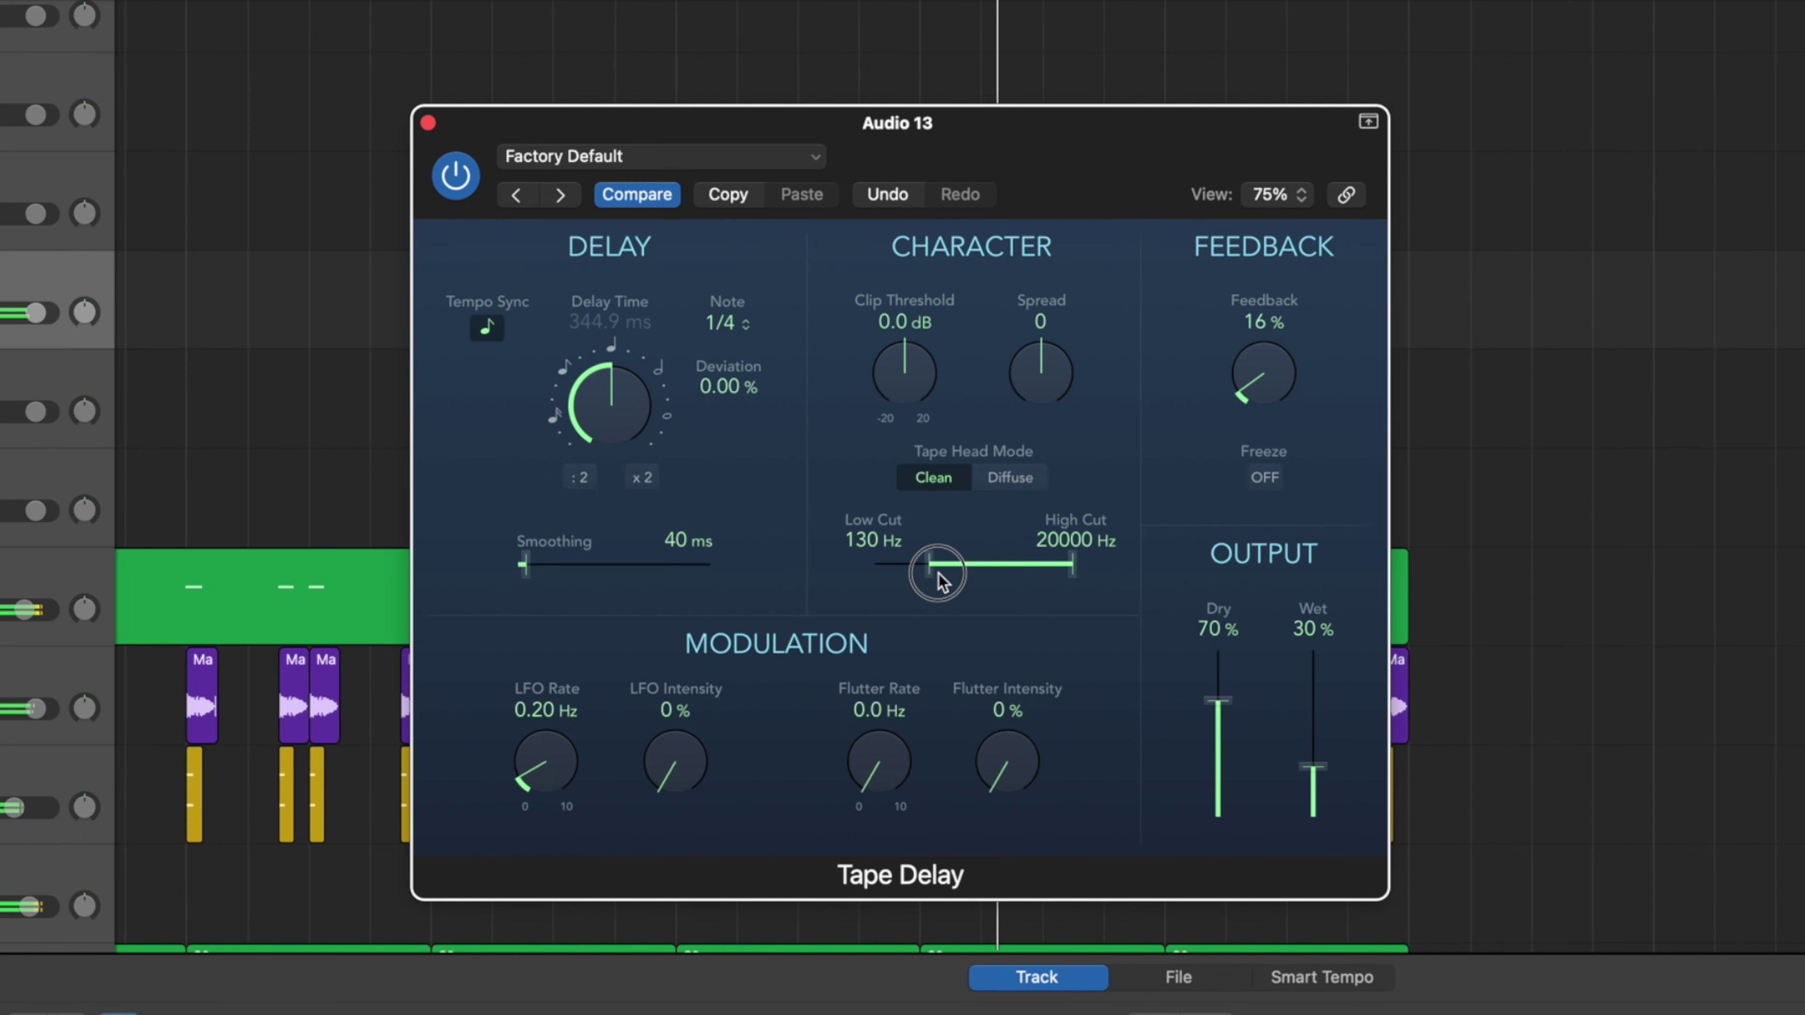
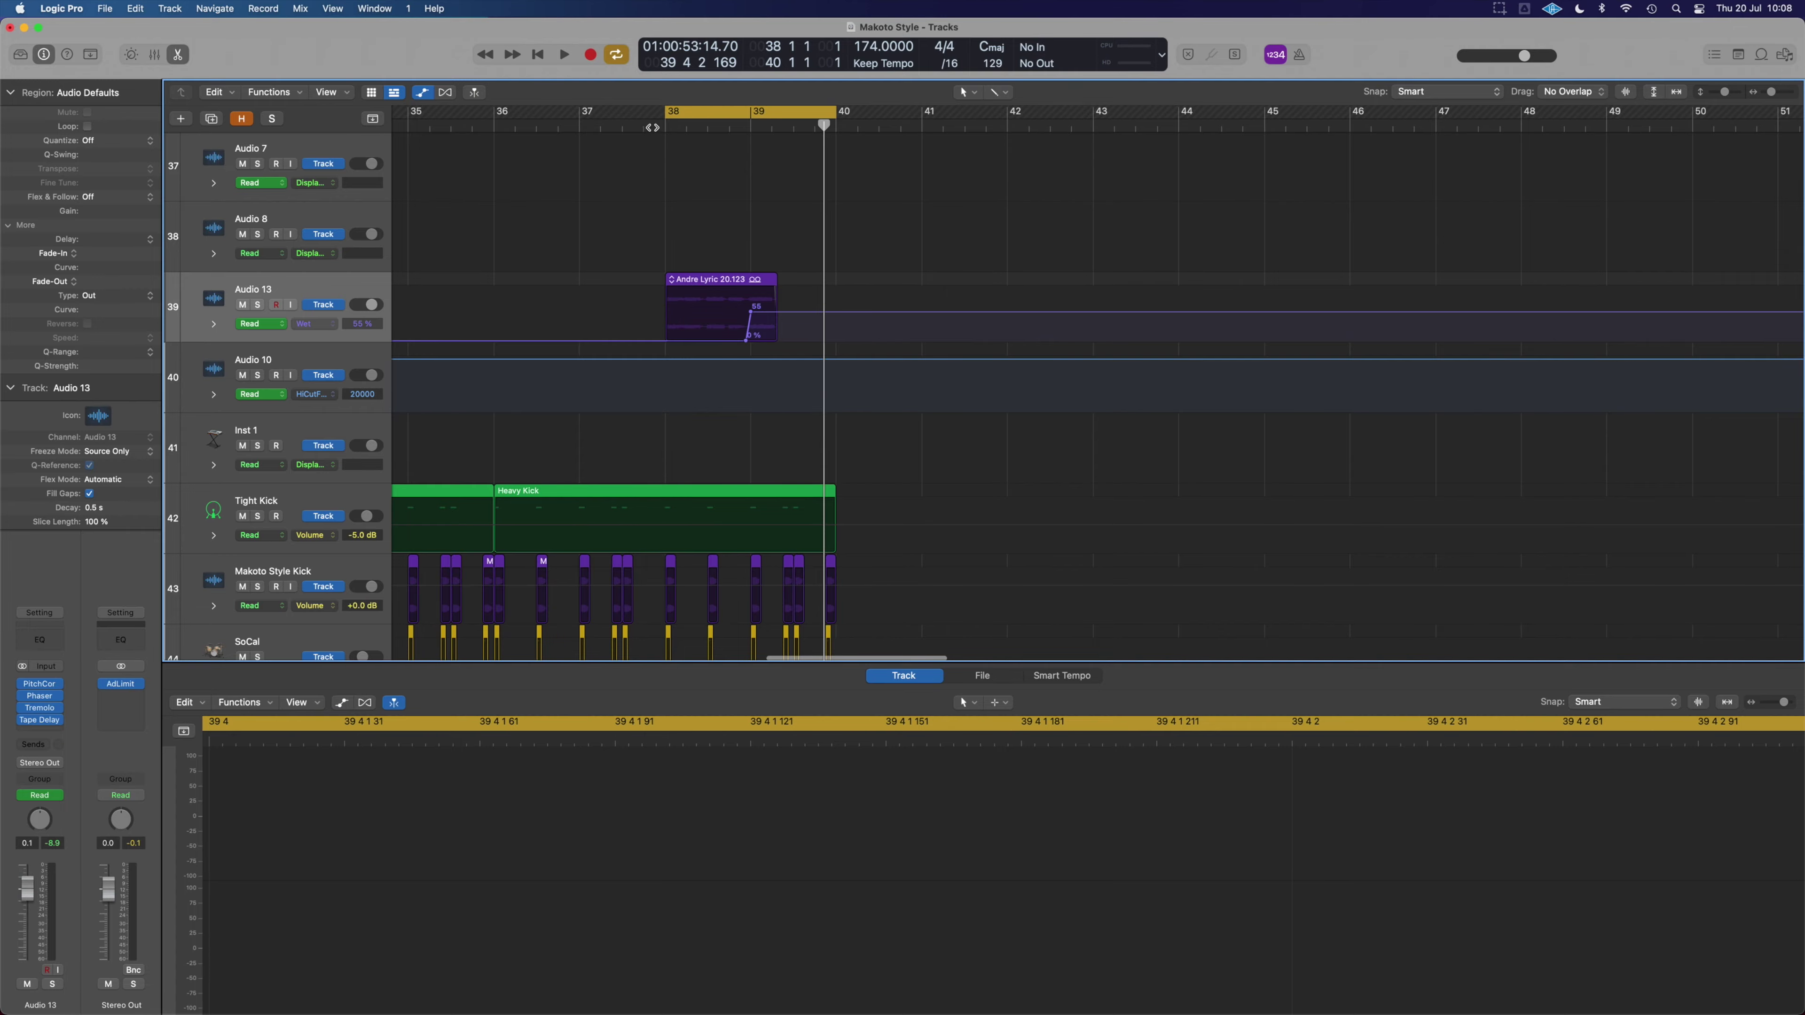
- Draw F1Cut automation on Makoto Bass 1, rising from 0 % to 30.3 % at the bar 32 downbeat and falling to 0 % before bar 33
scroll(650, 243, "down", 3)
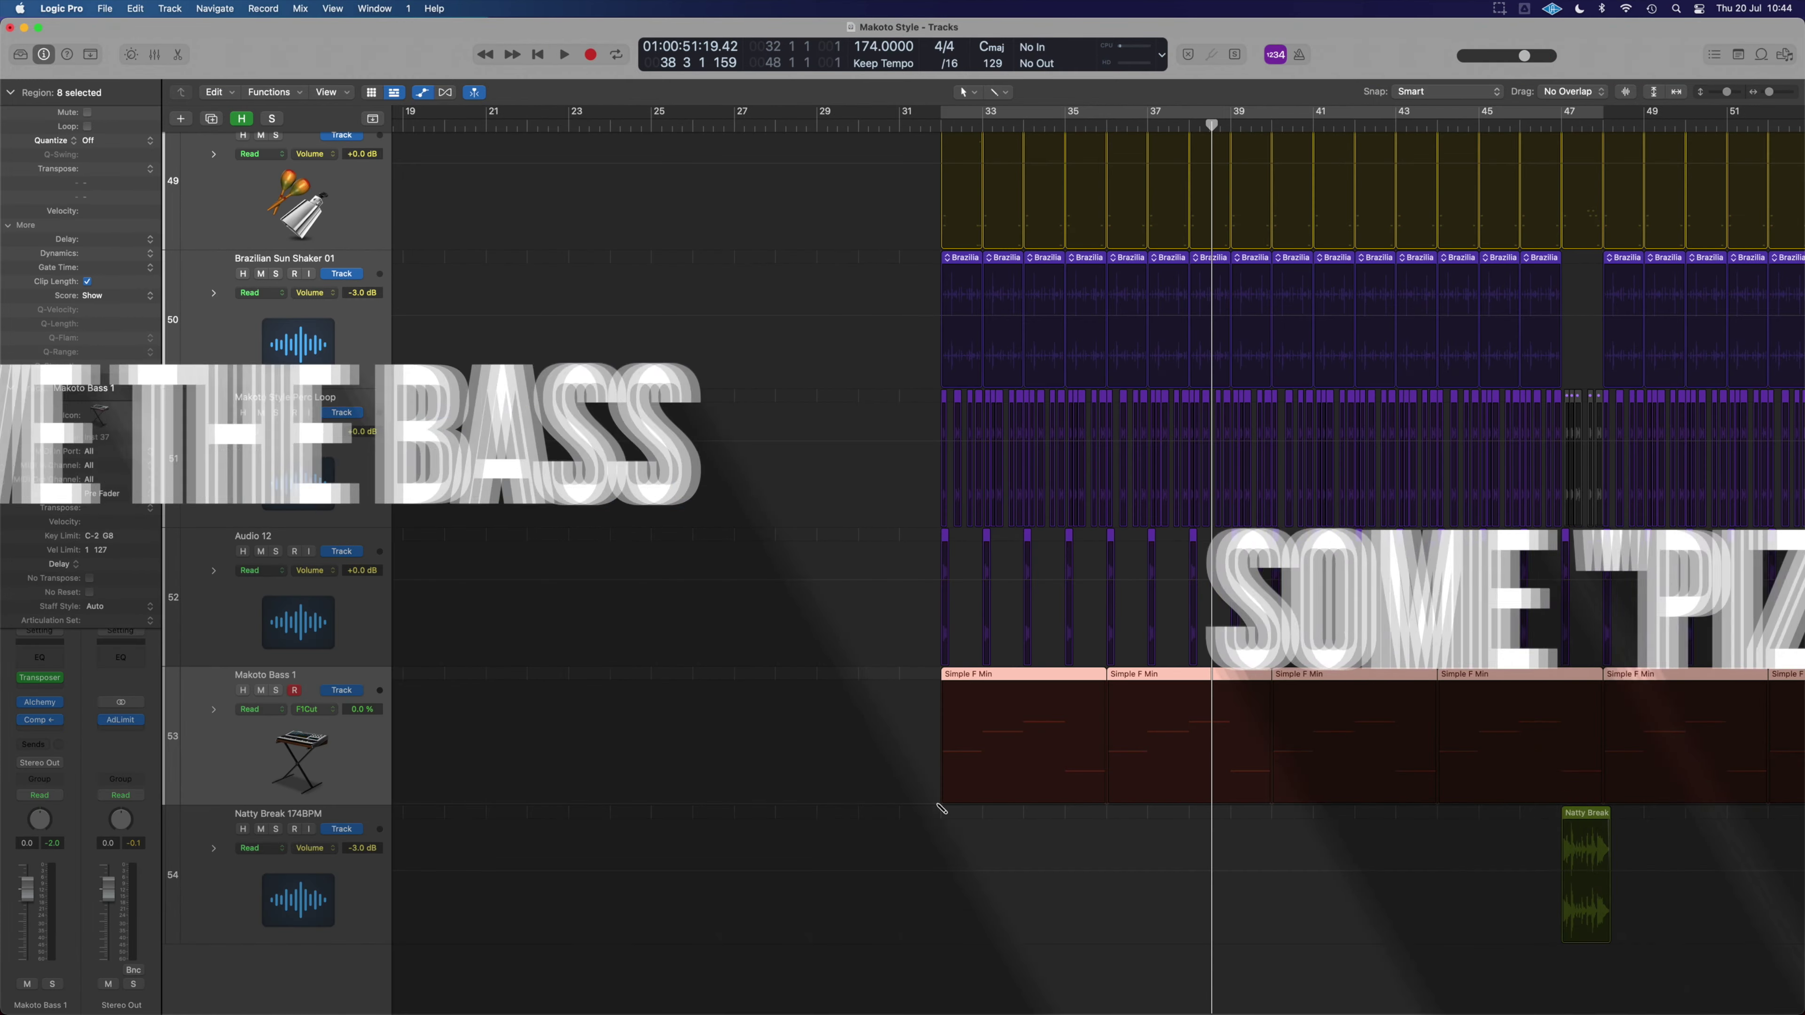
left_click(929, 803)
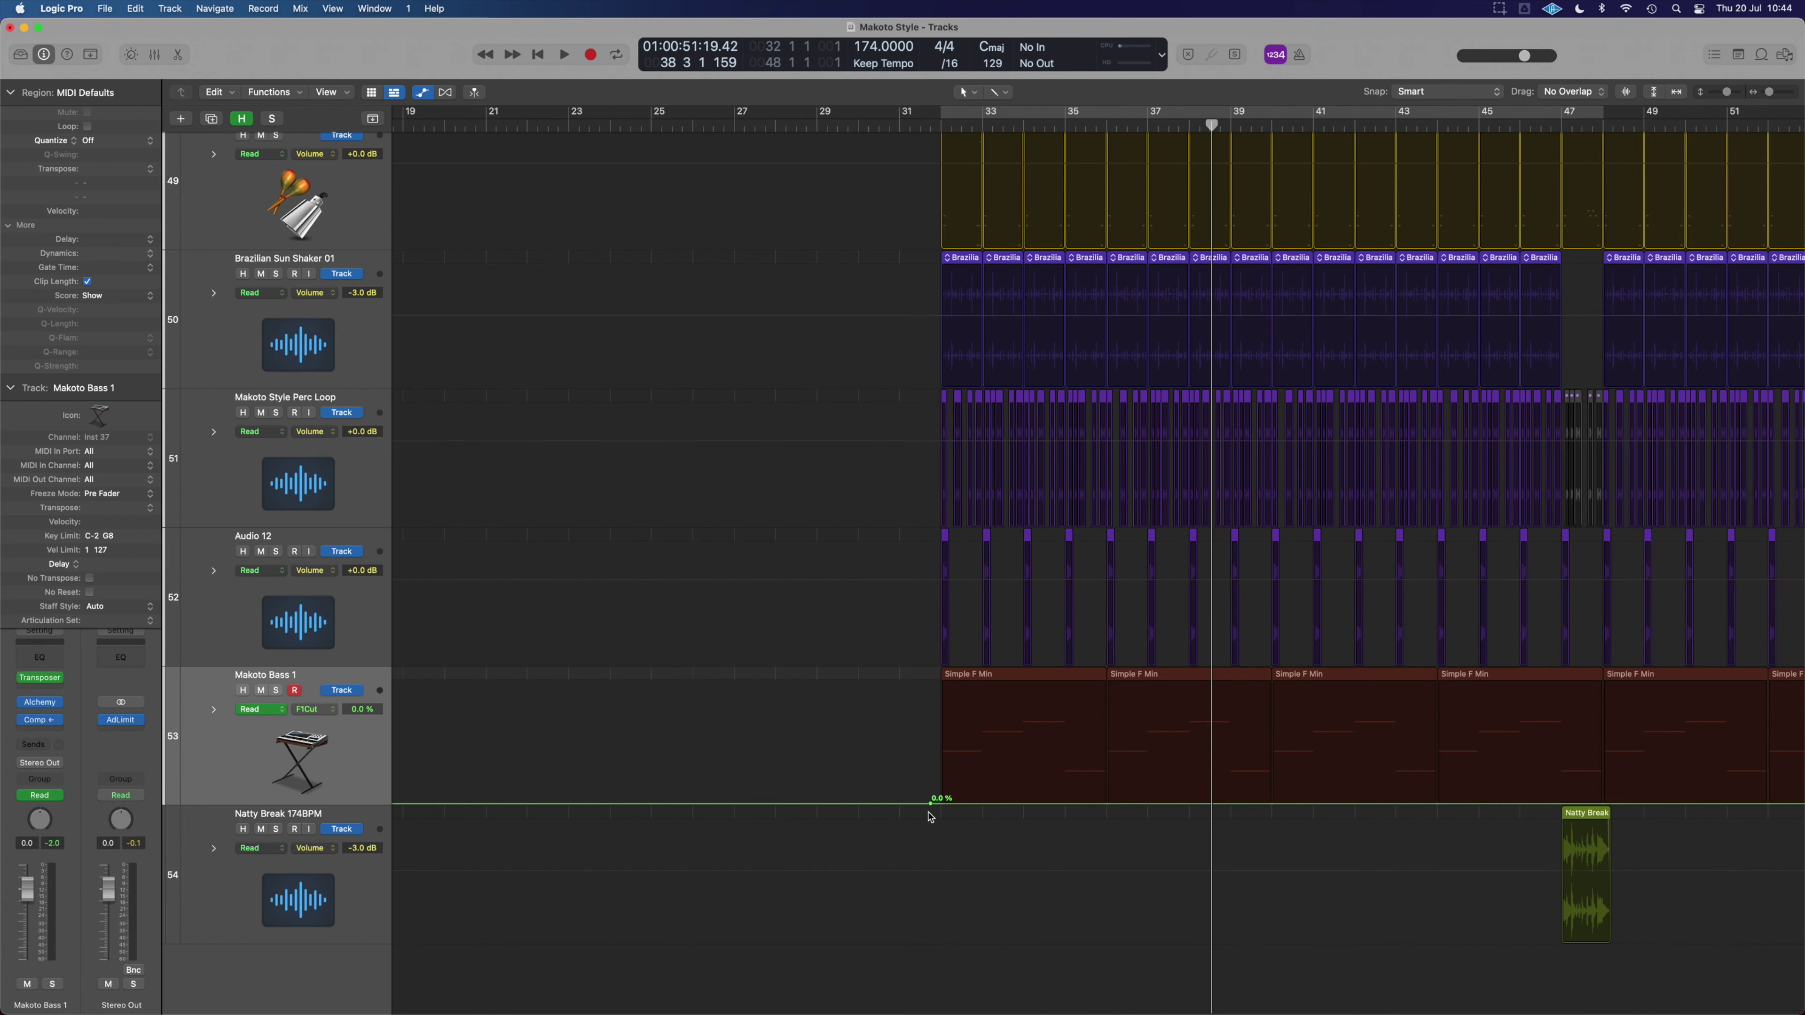
left_click(946, 775)
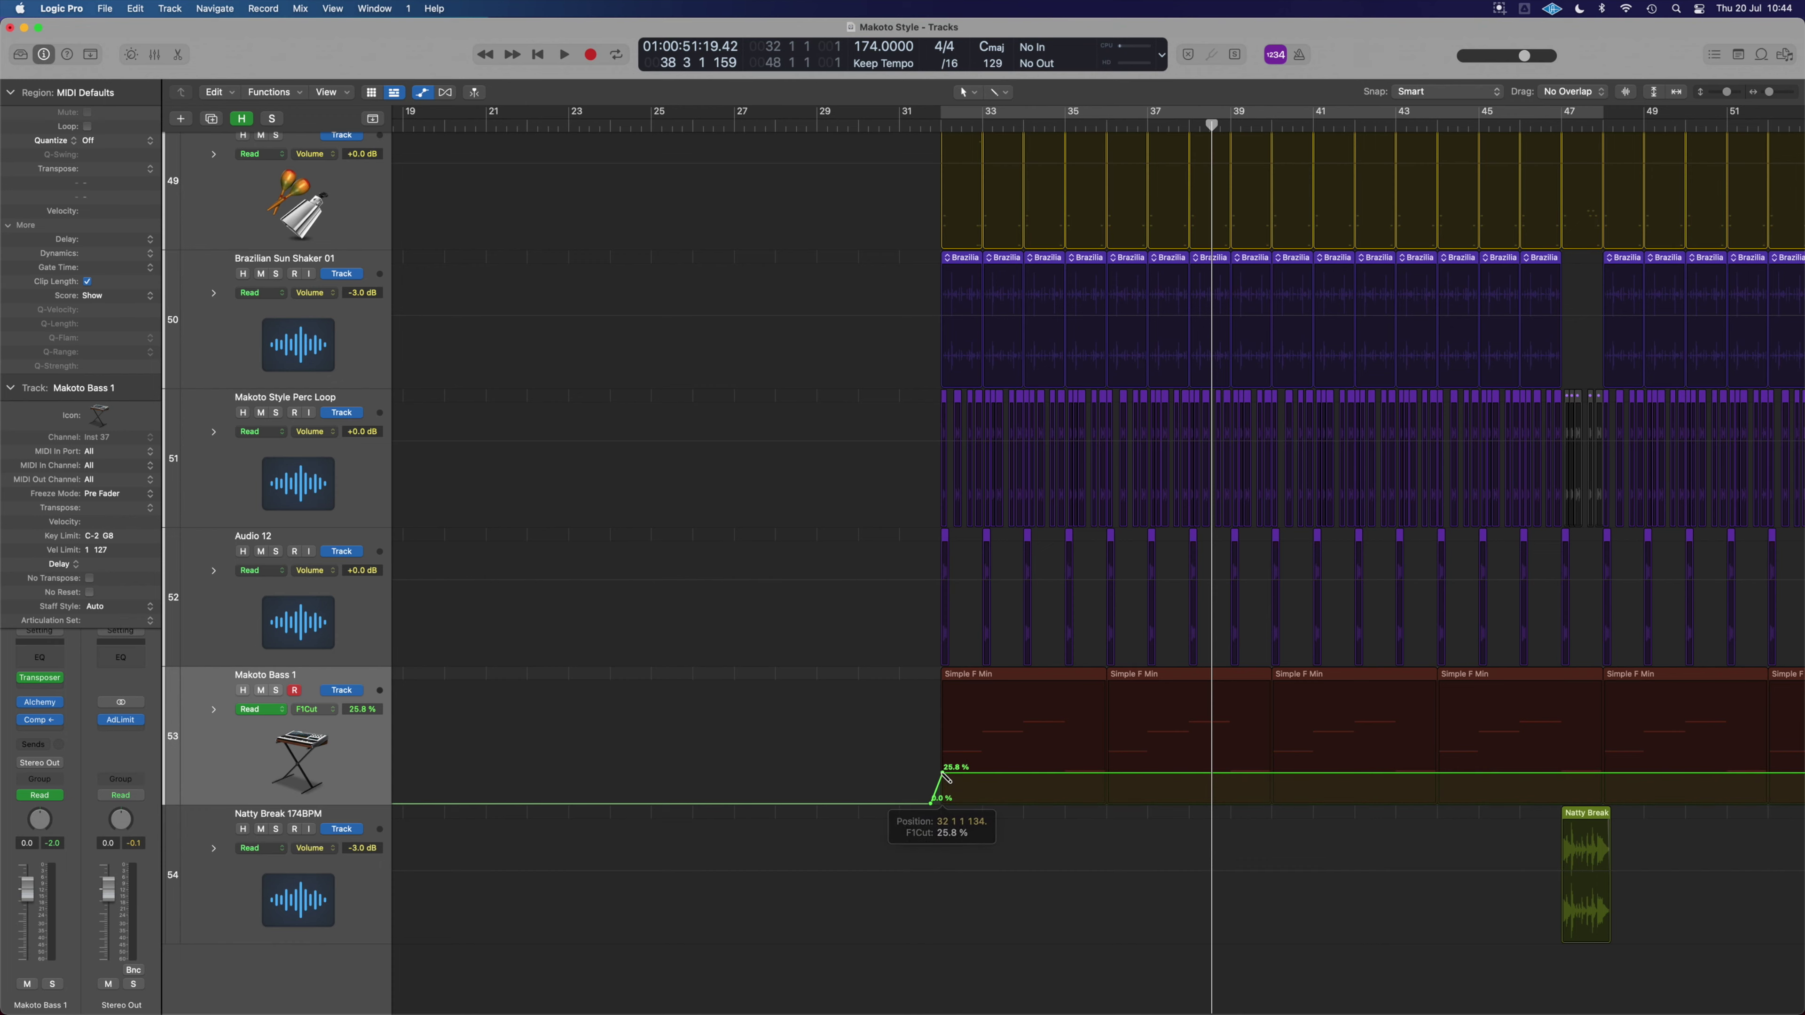
left_click_drag(943, 778, 940, 767)
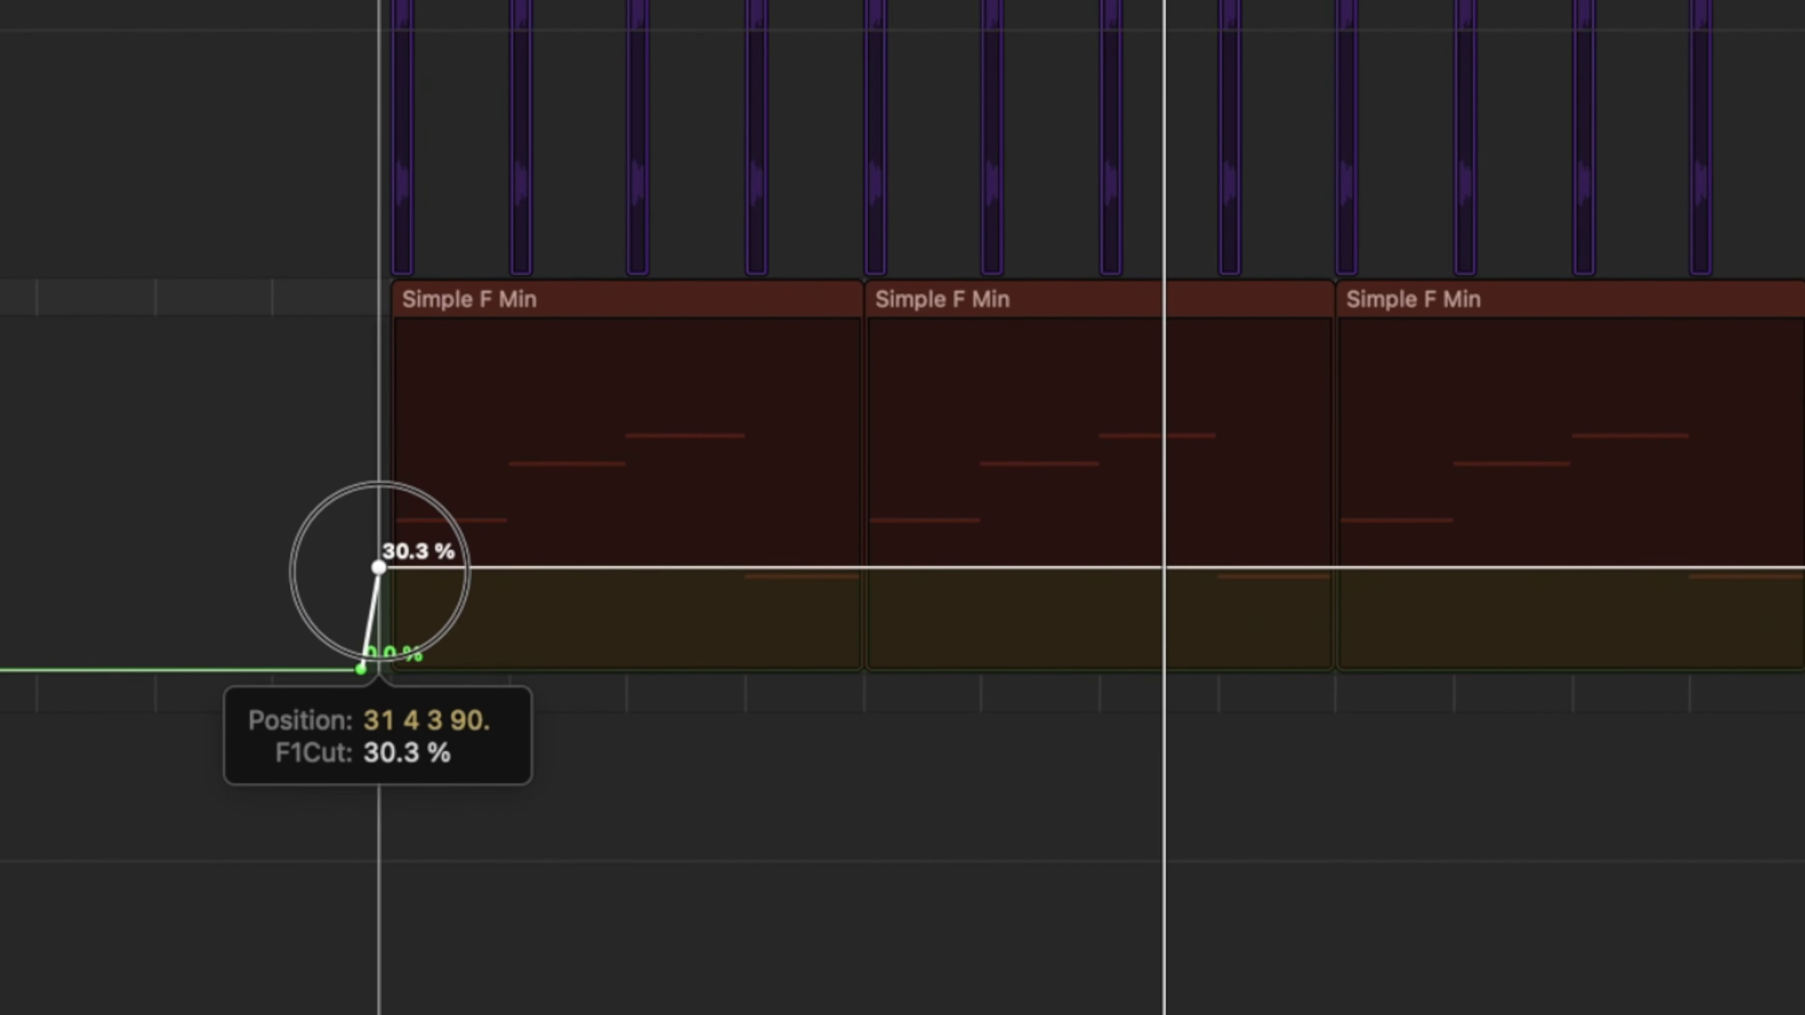
left_click(492, 567)
left_click_drag(491, 567, 501, 778)
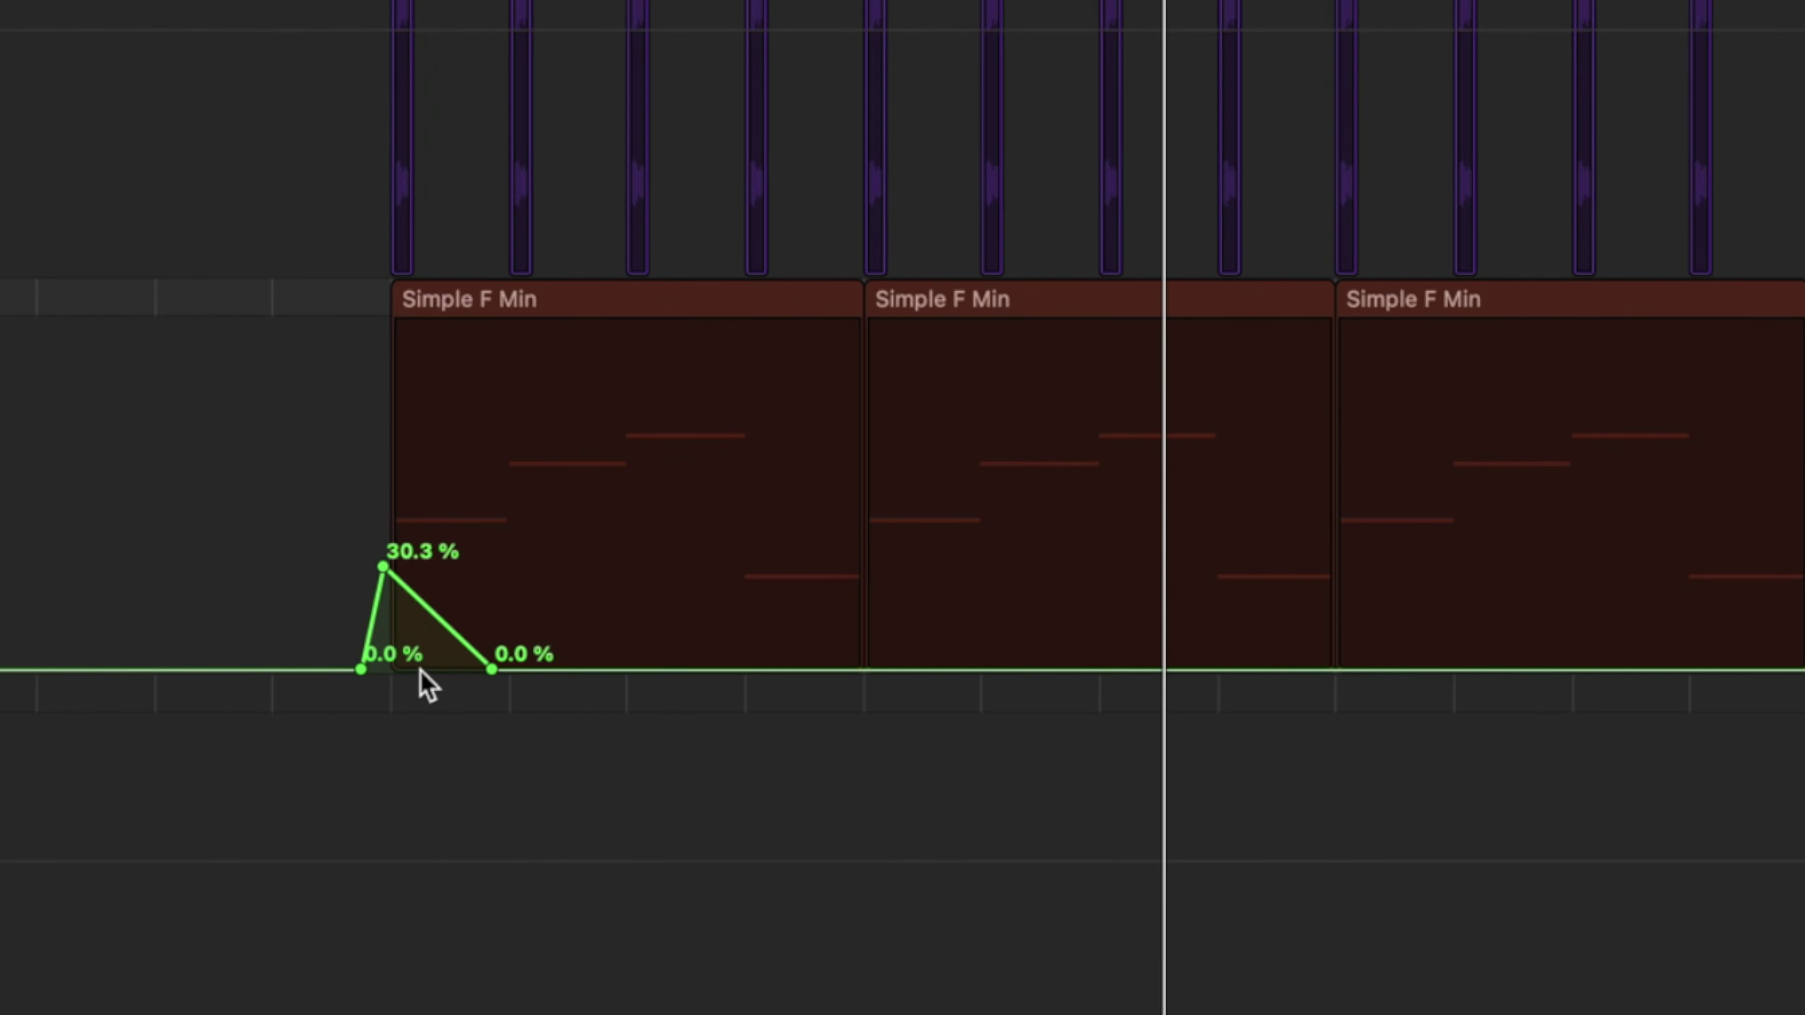
- Play back the bass sweep, bow the falling F1Cut line outward and raise its peak to 95.5 %
key("space")
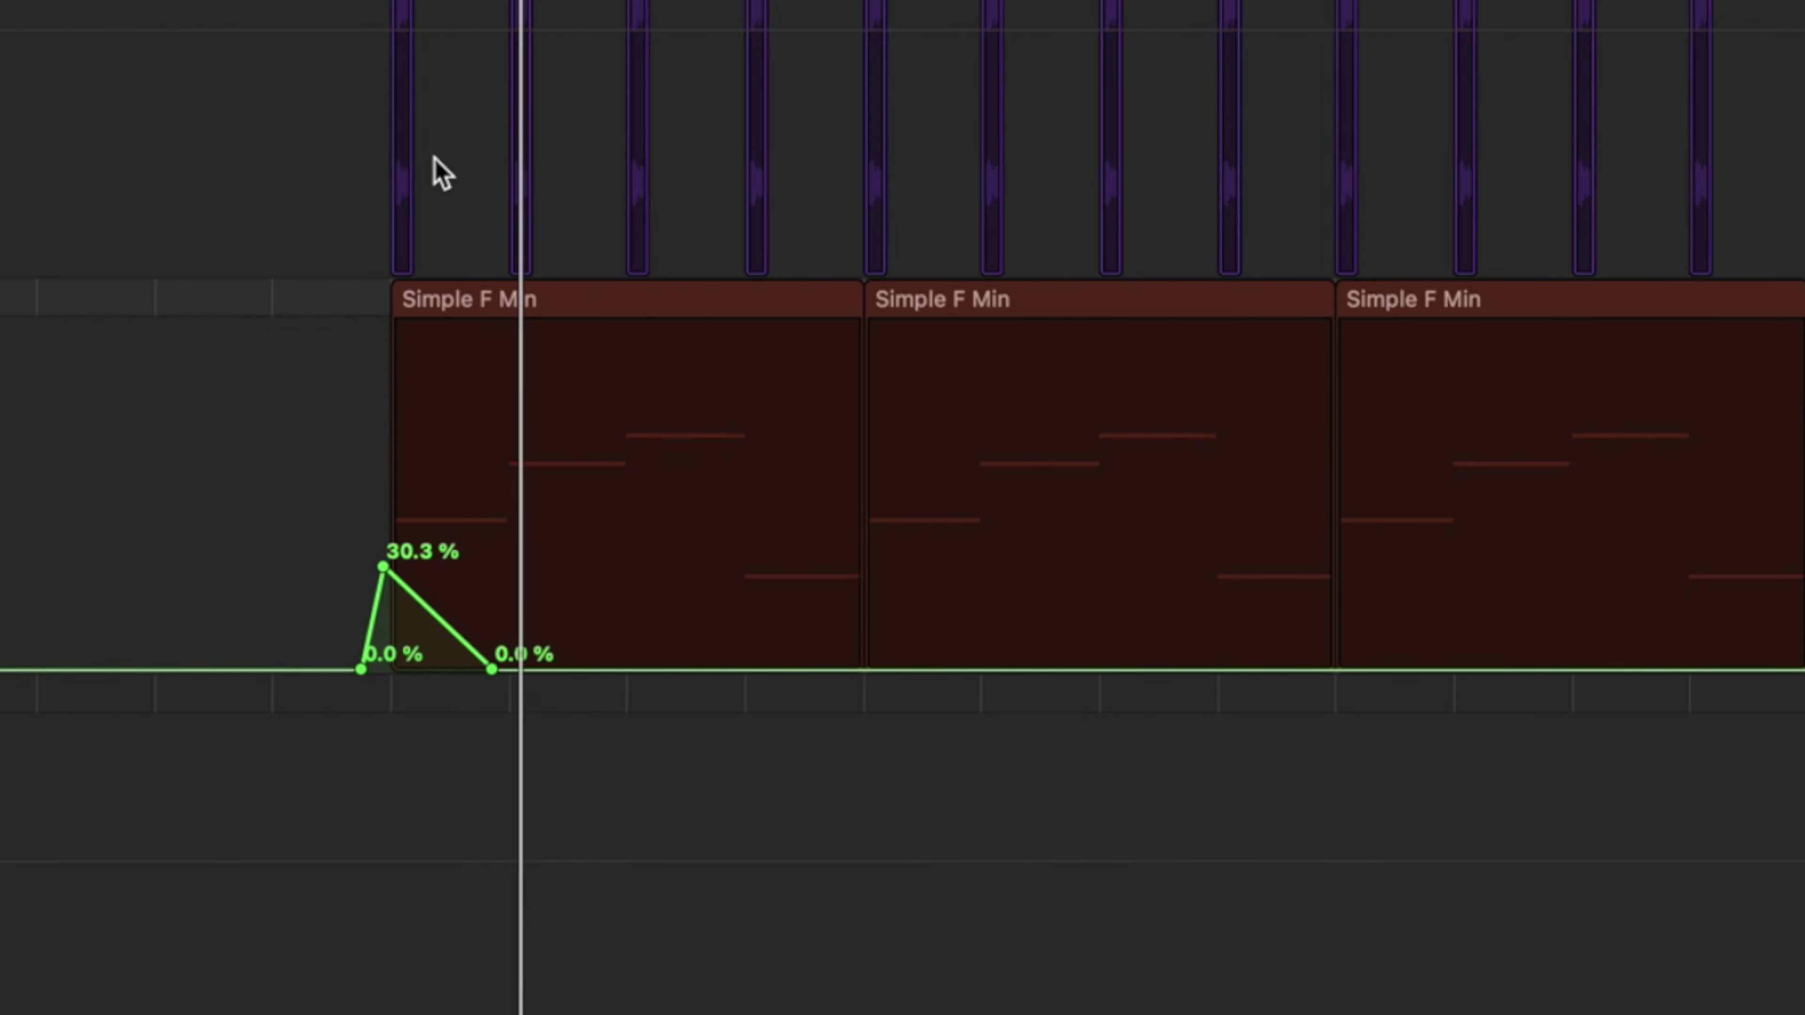
key("t")
key("w")
left_click_drag(434, 615, 456, 571)
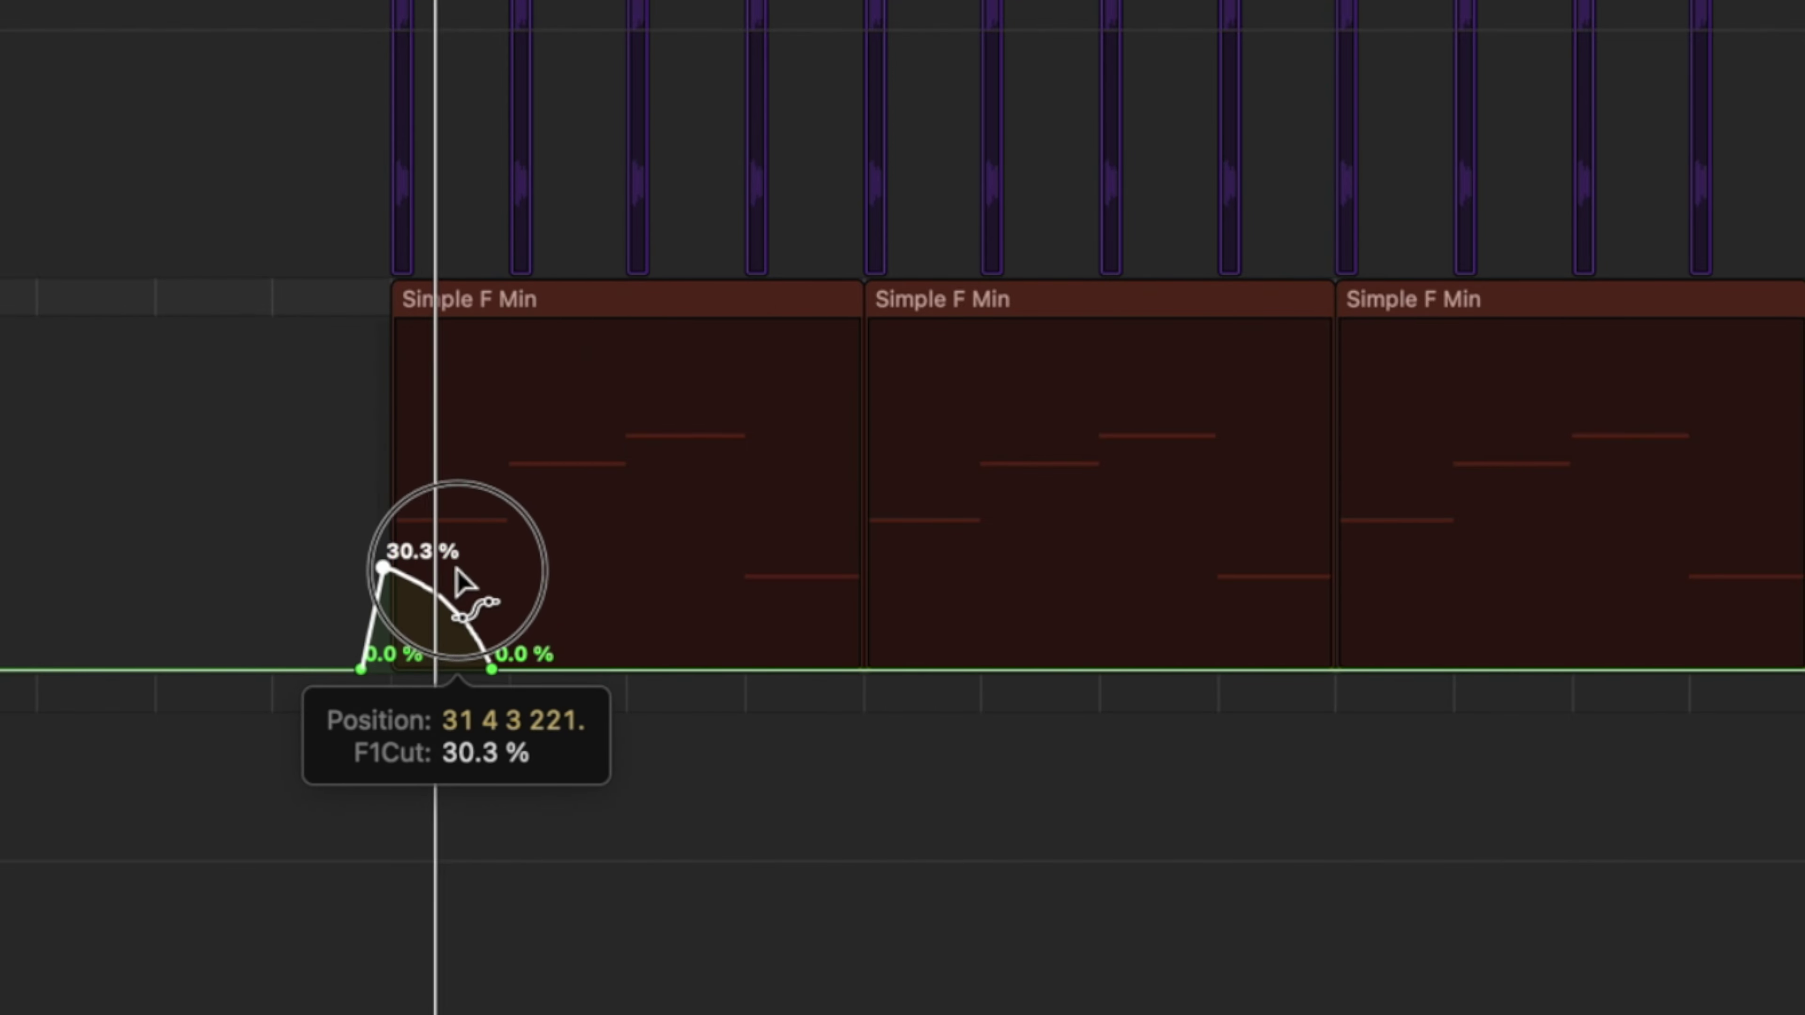
key("t")
key("t")
left_click_drag(384, 569, 383, 470)
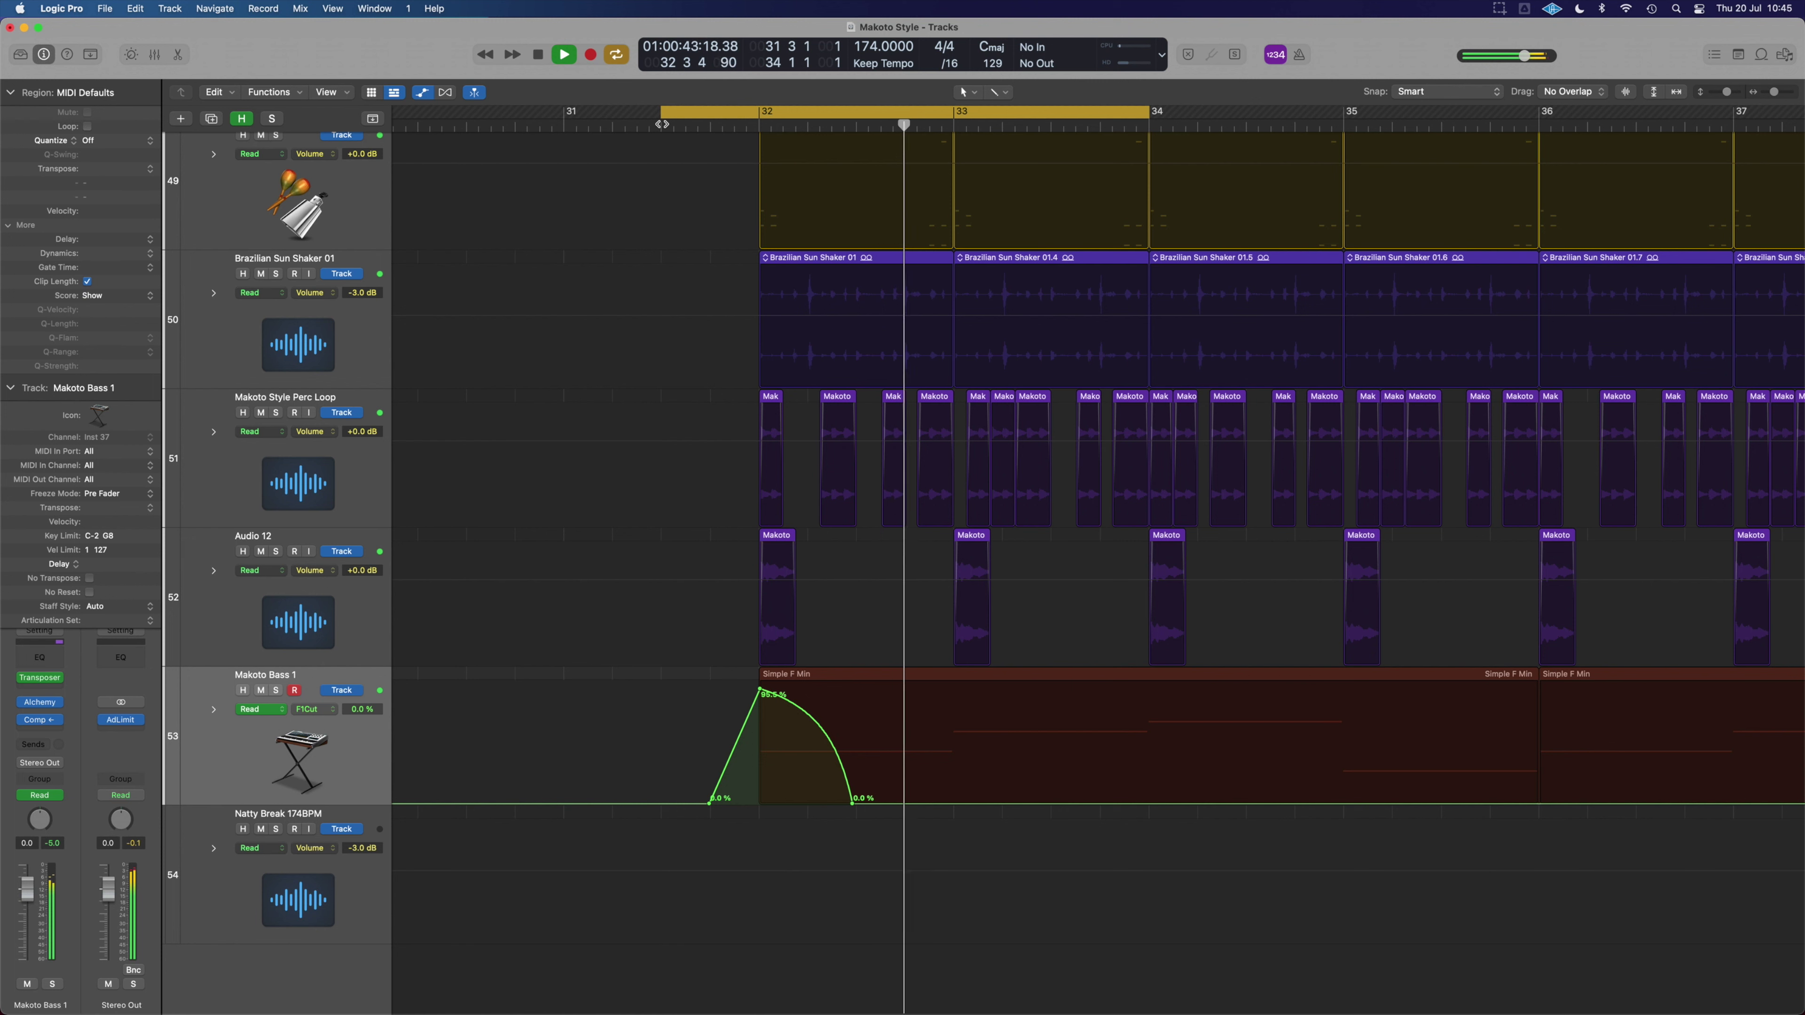
- Extend the end of the F1Cut sweep to about beat 4 of bar 32 and bend its falling line inward
left_click_drag(852, 804, 908, 804)
key("t")
key("w")
left_click_drag(858, 748, 858, 773)
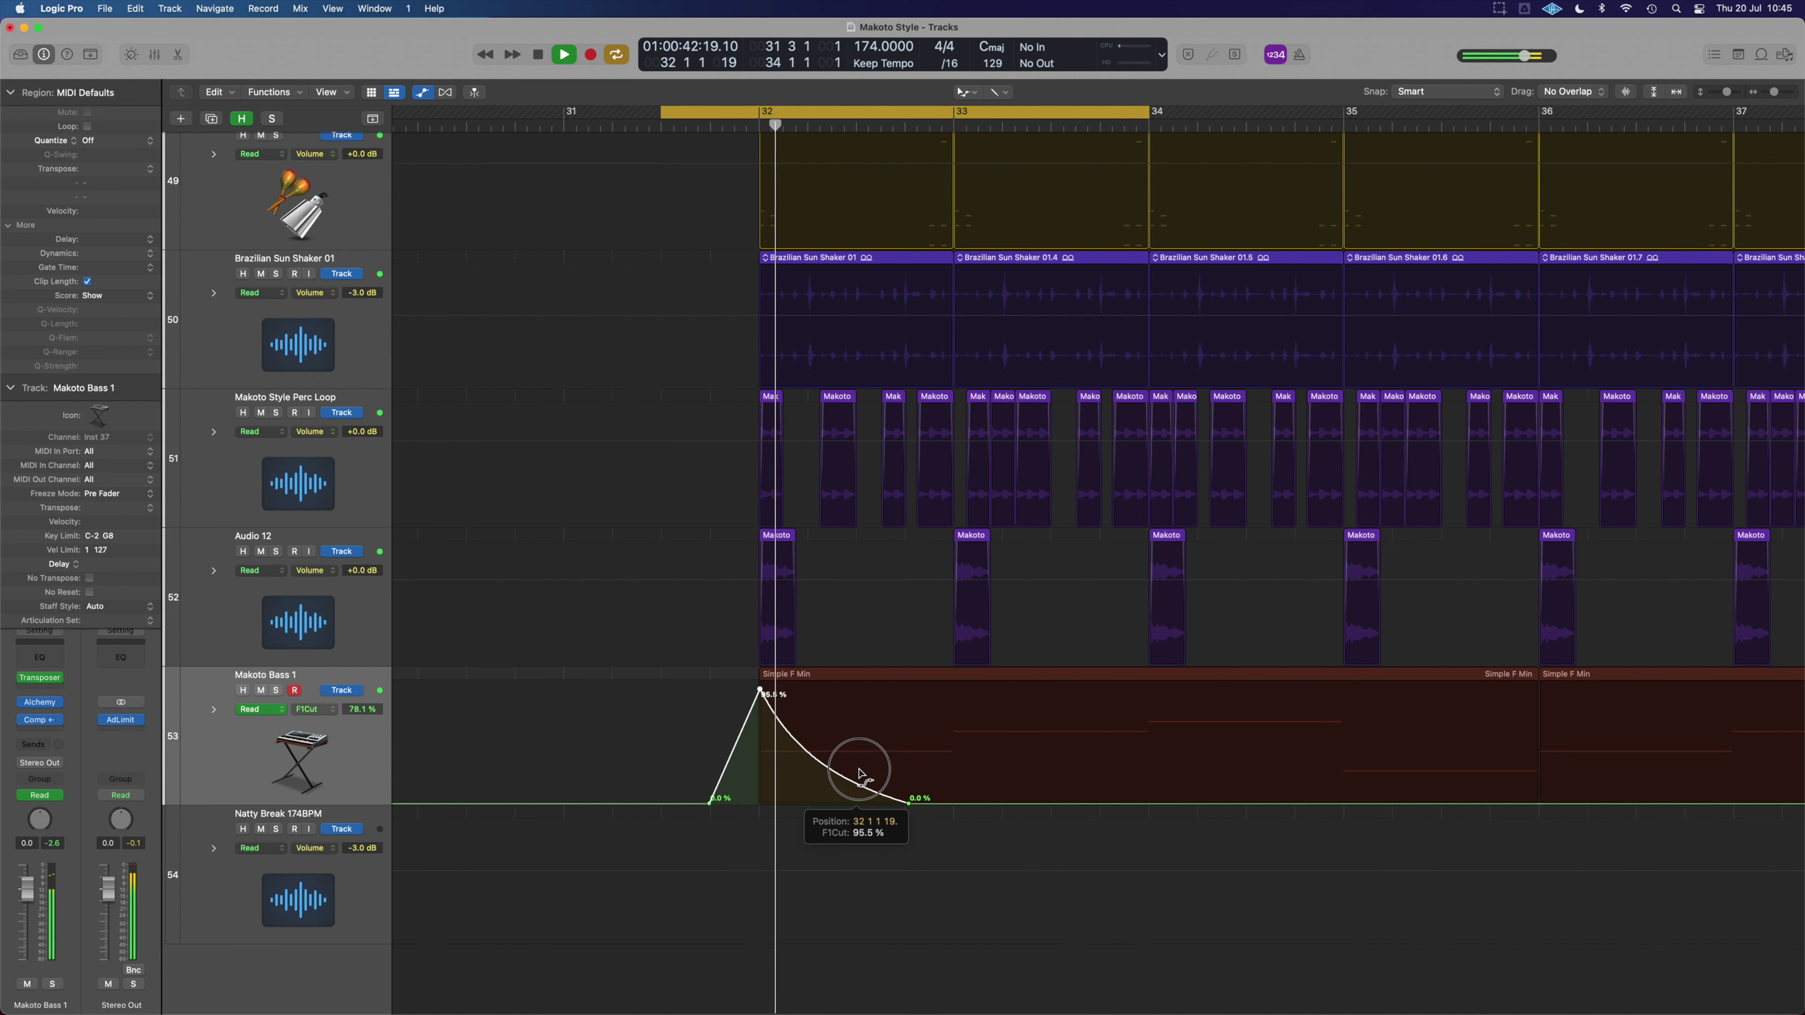
- Switch the Makoto Bass 1 automation subtrack from Pan to Alchemy's Filter 1 Cutoff
mouse_move(383, 919)
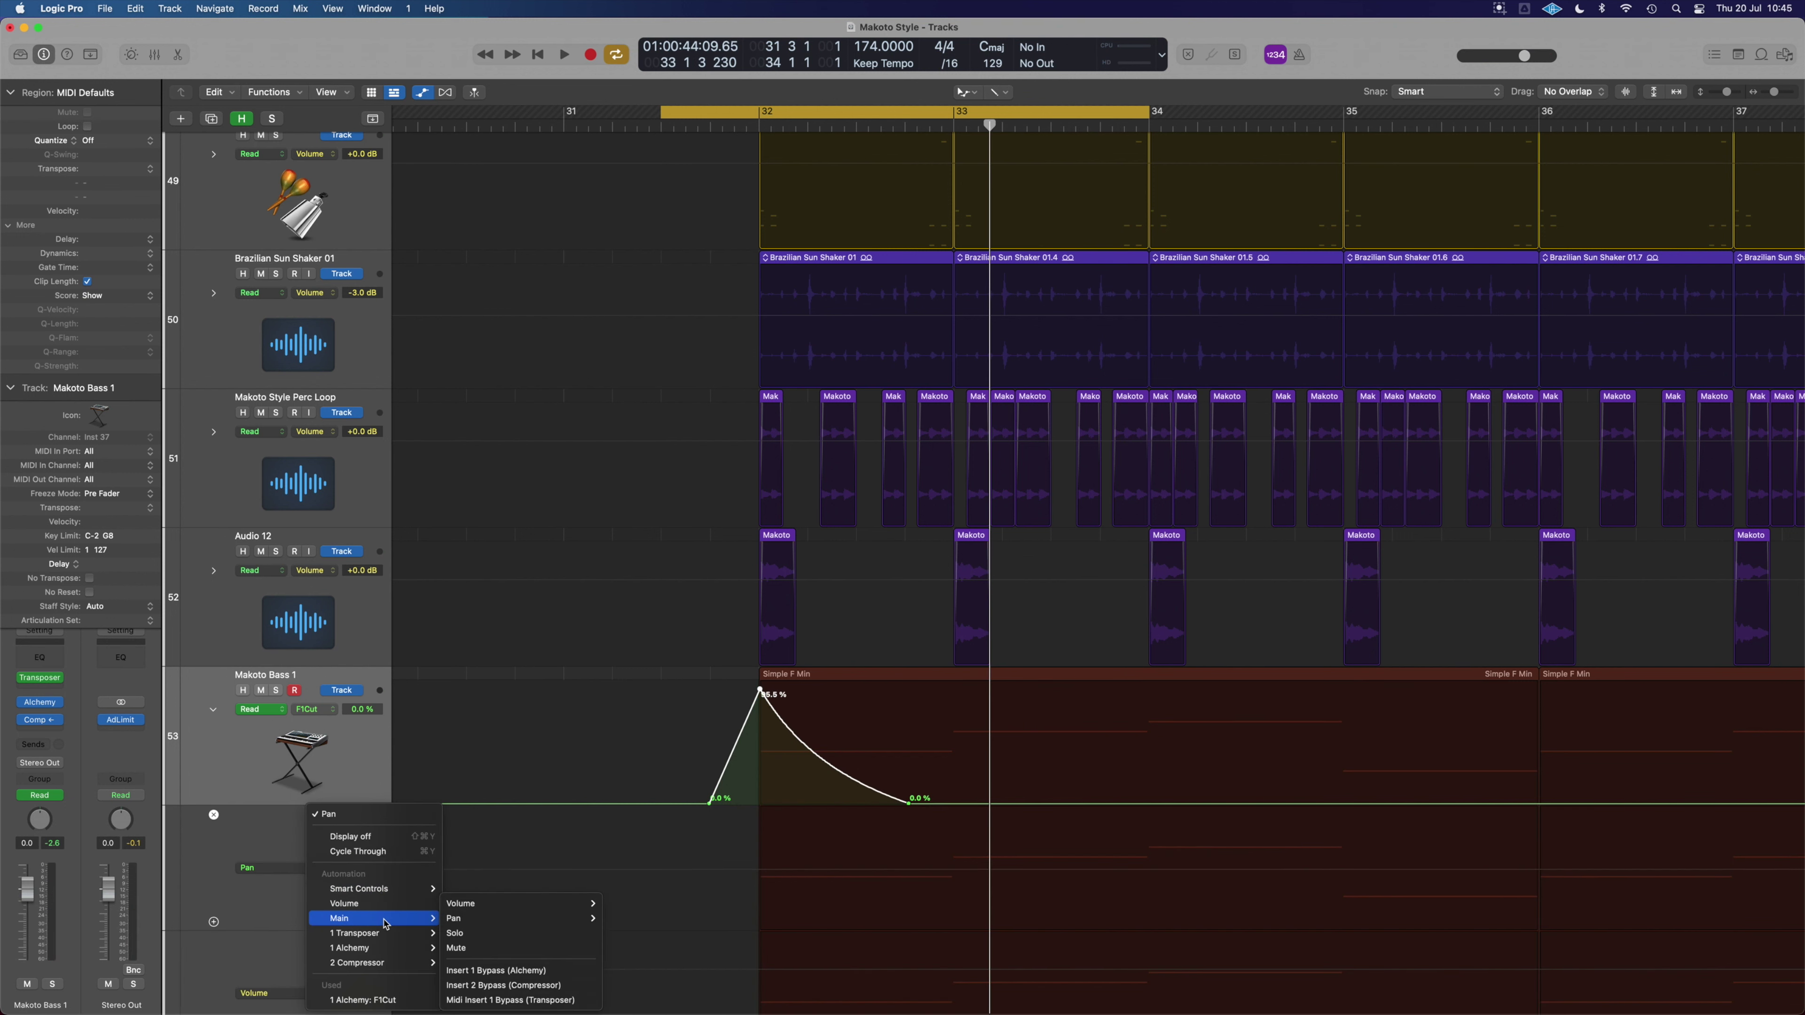
mouse_move(383, 953)
mouse_move(497, 826)
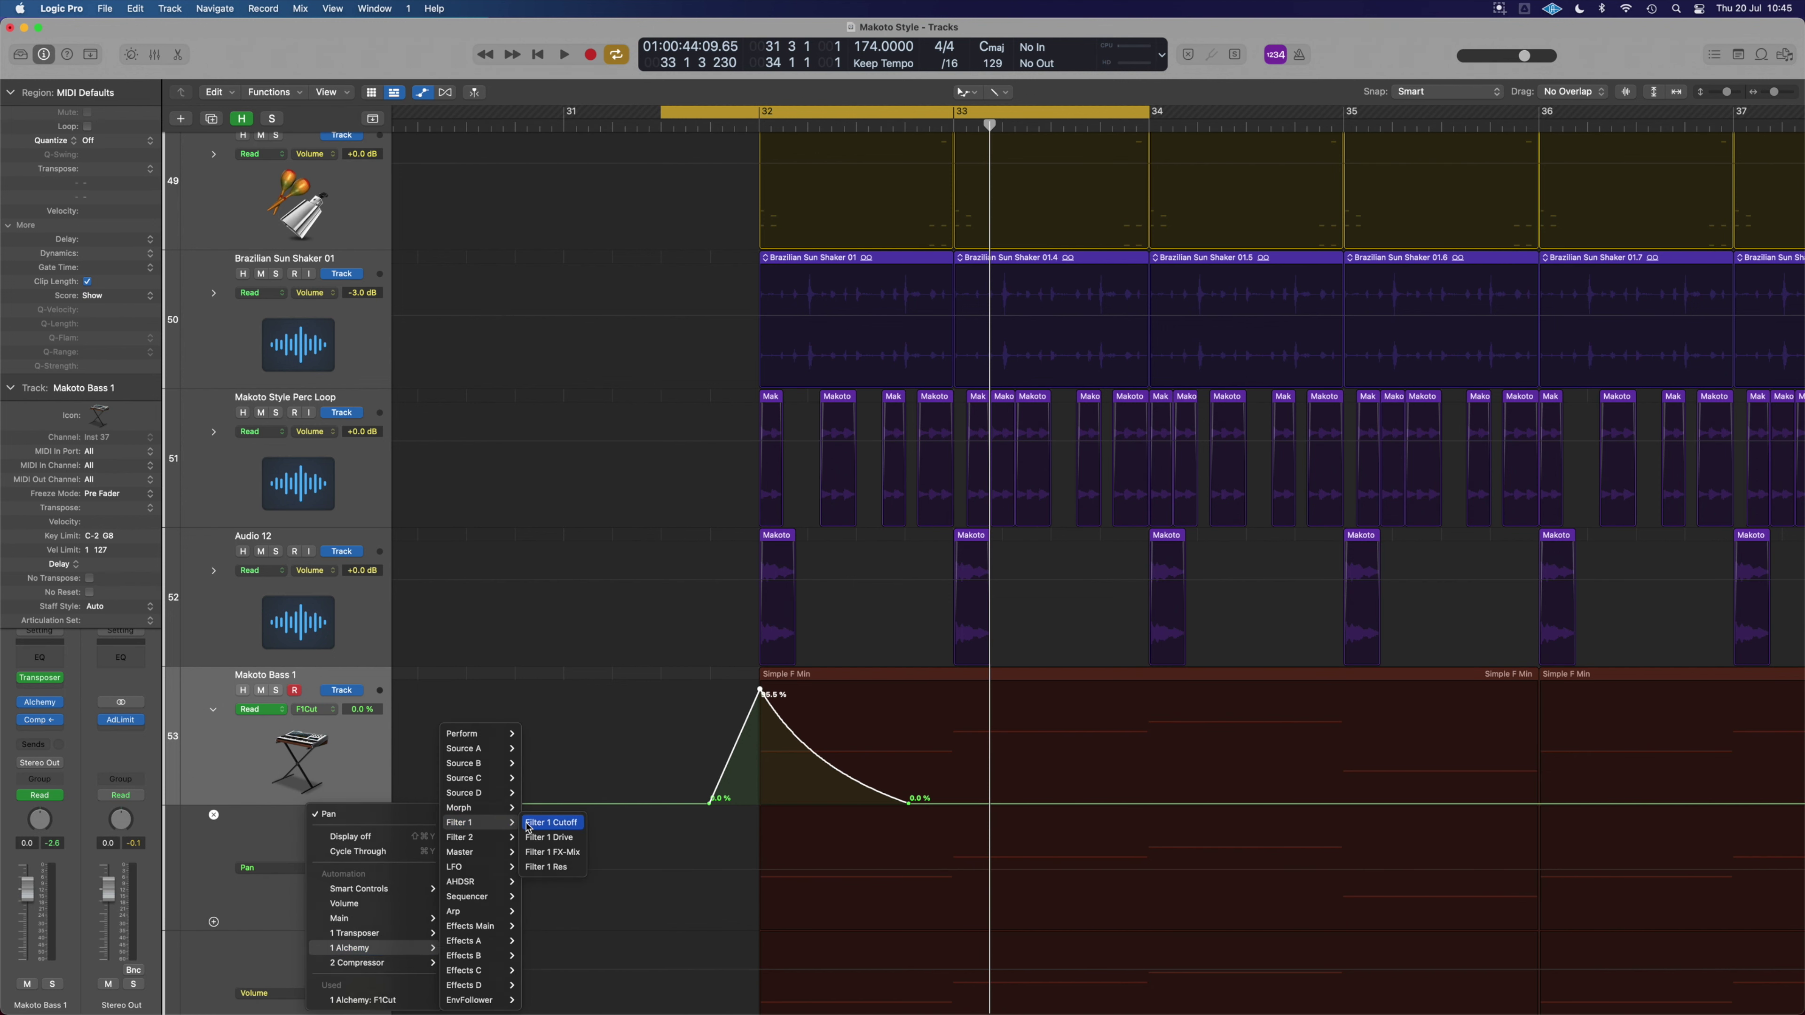
left_click(529, 825)
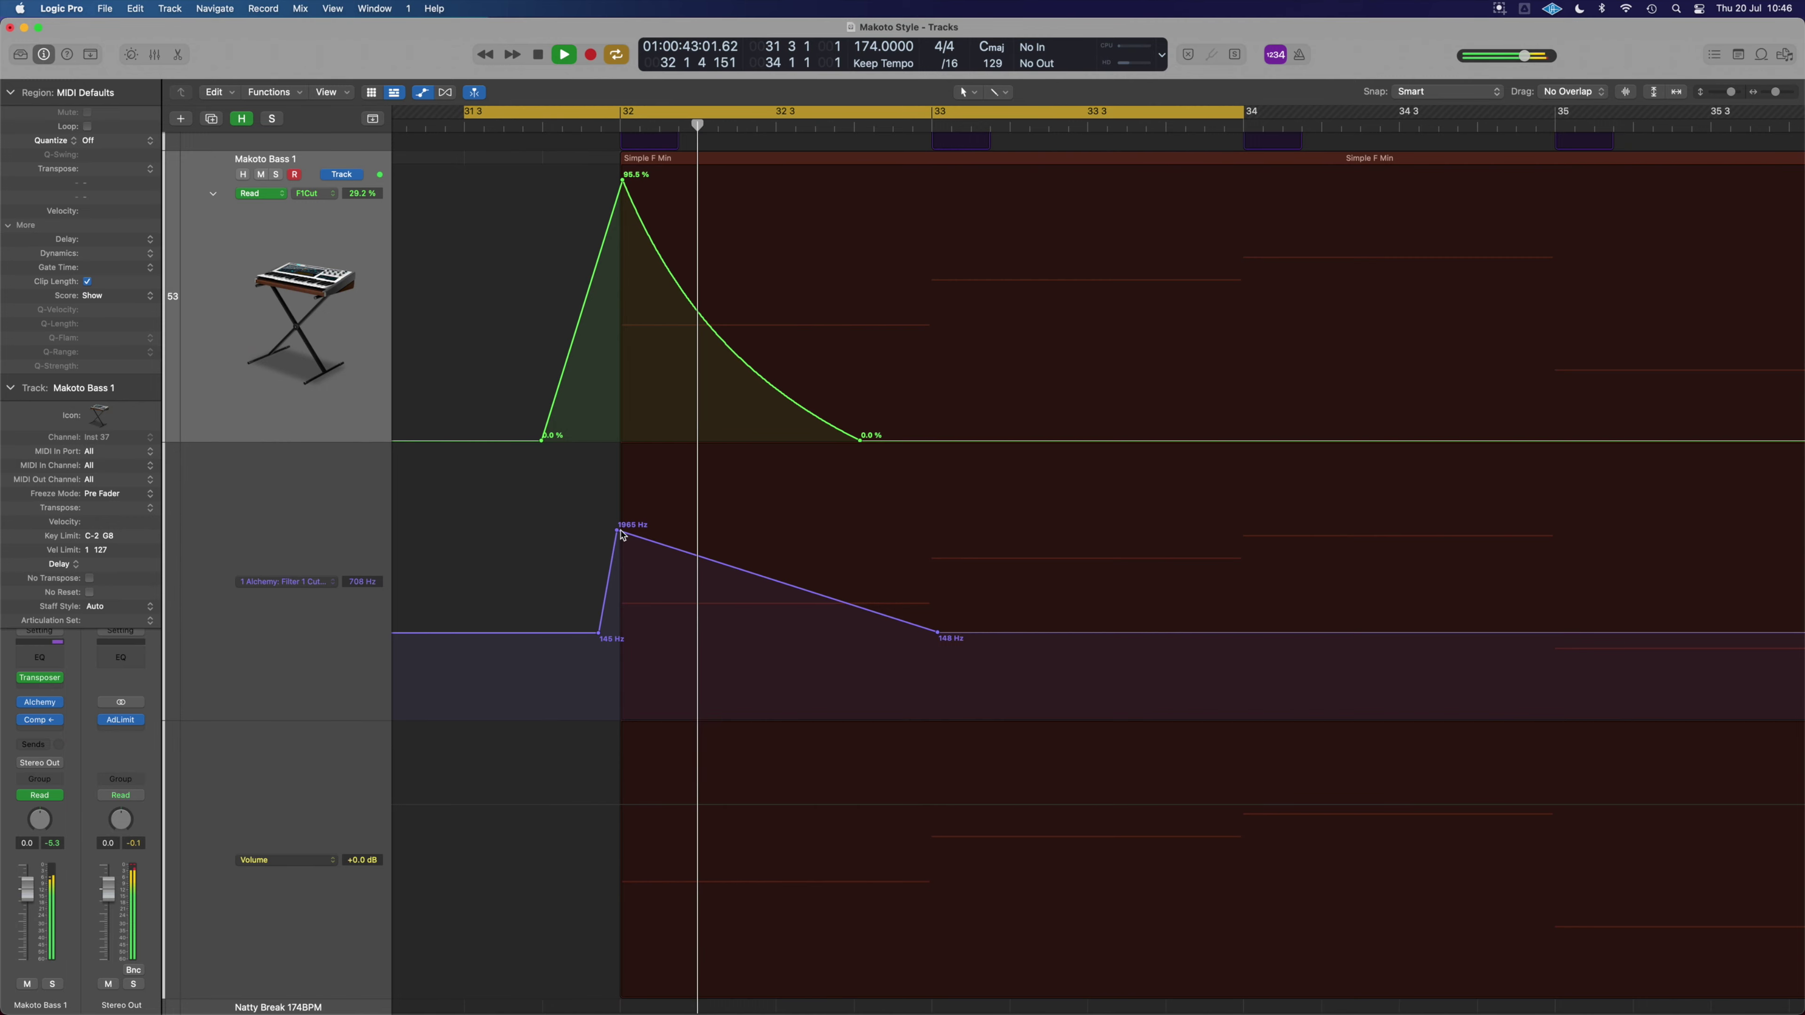
- Bend the falling Filter 1 Cutoff line inward and raise its bar 32 peak to about 2340 Hz
key("t")
key("q")
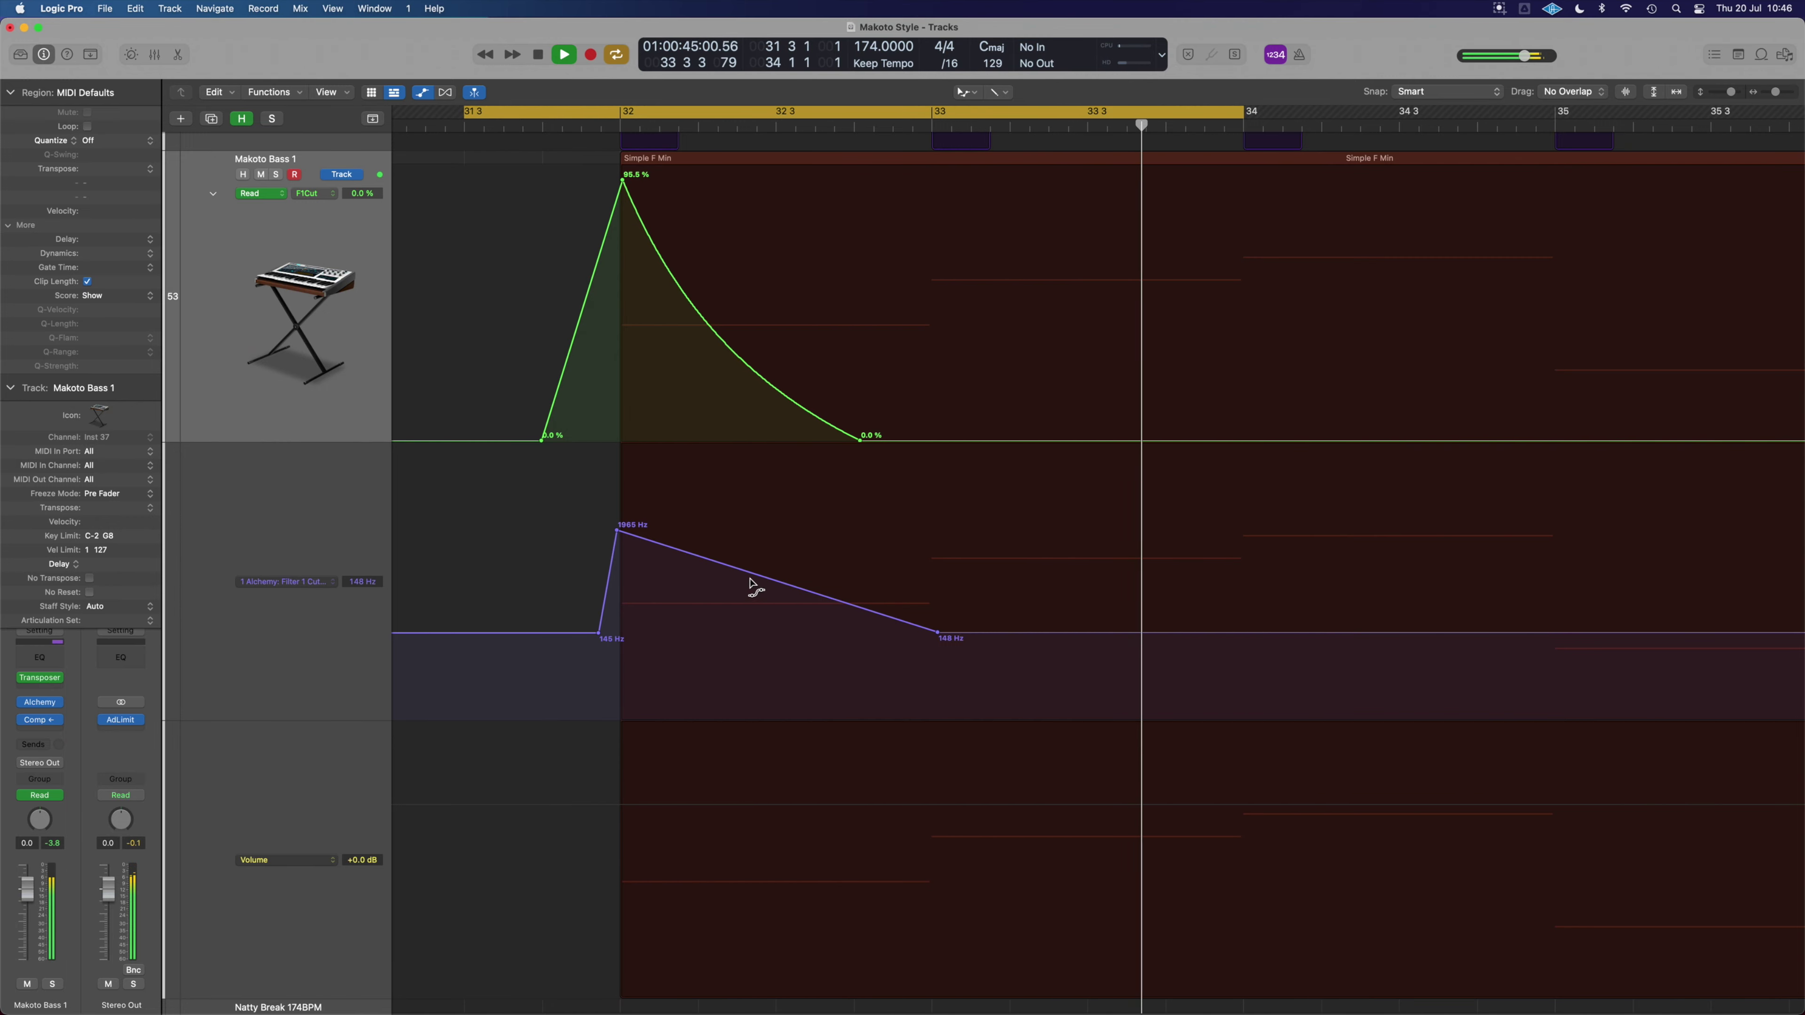
left_click_drag(749, 584, 749, 638)
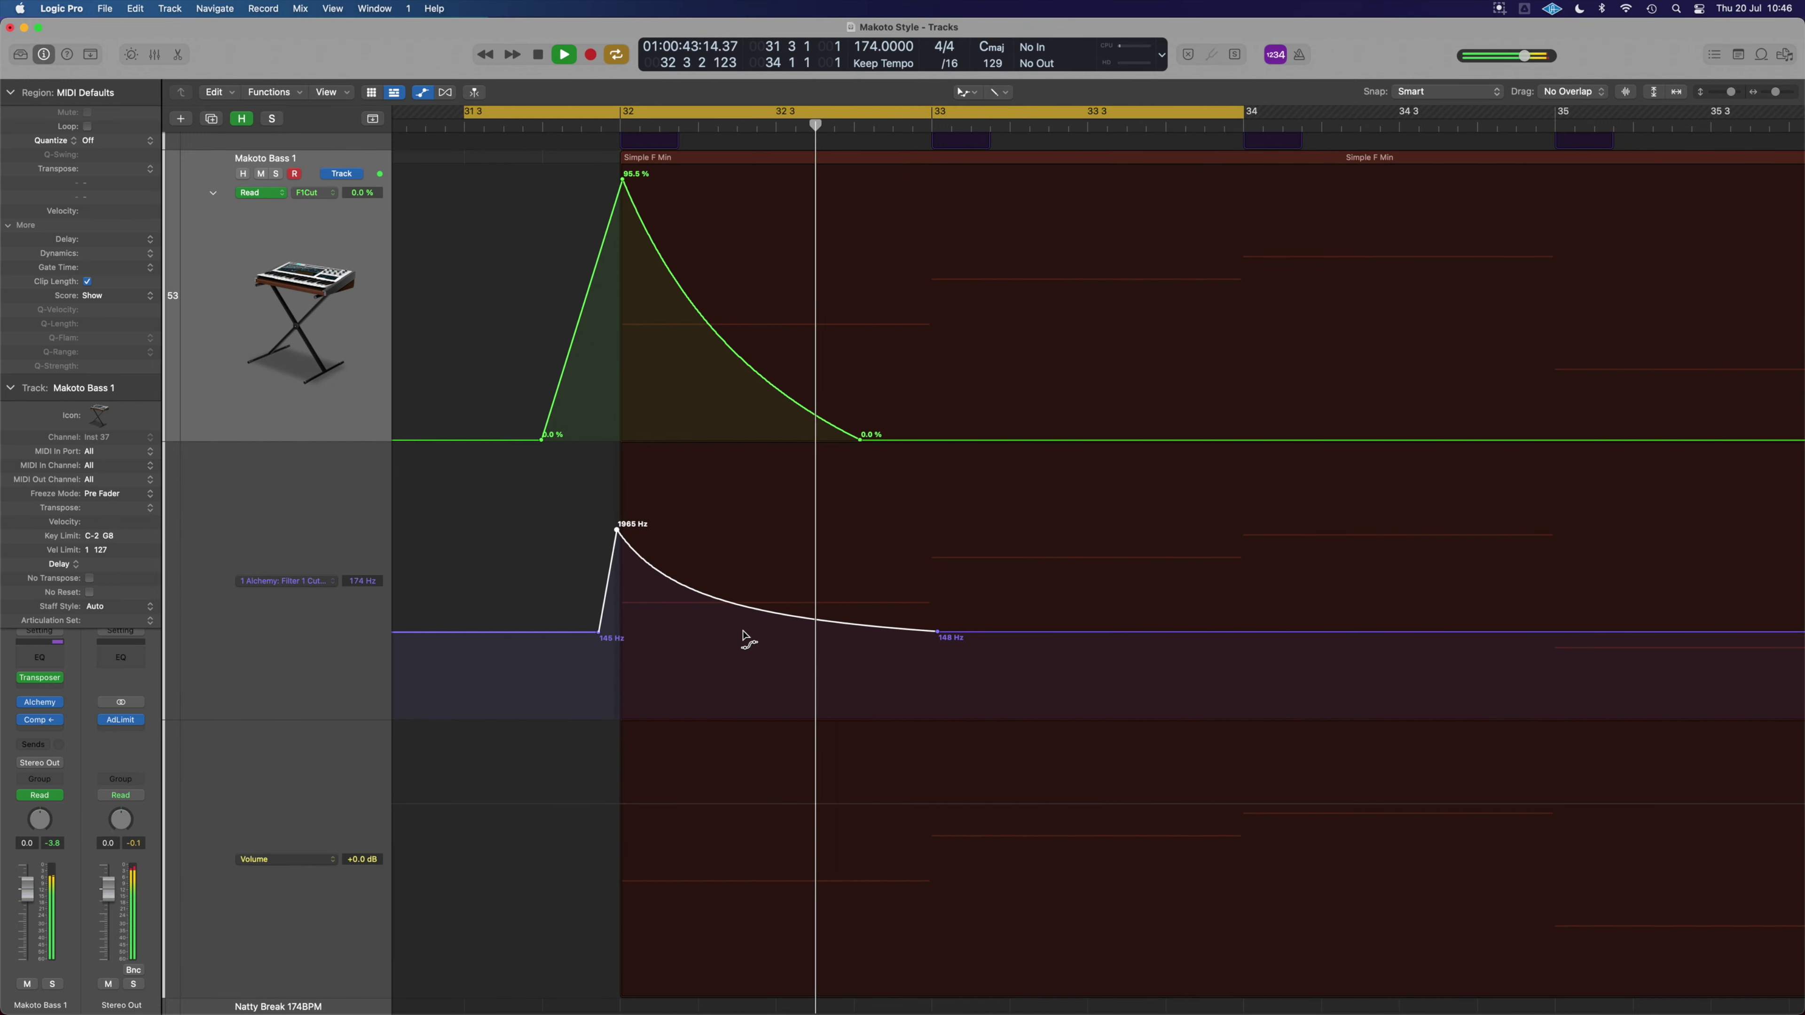
key("t")
key("t")
left_click_drag(615, 535, 616, 503)
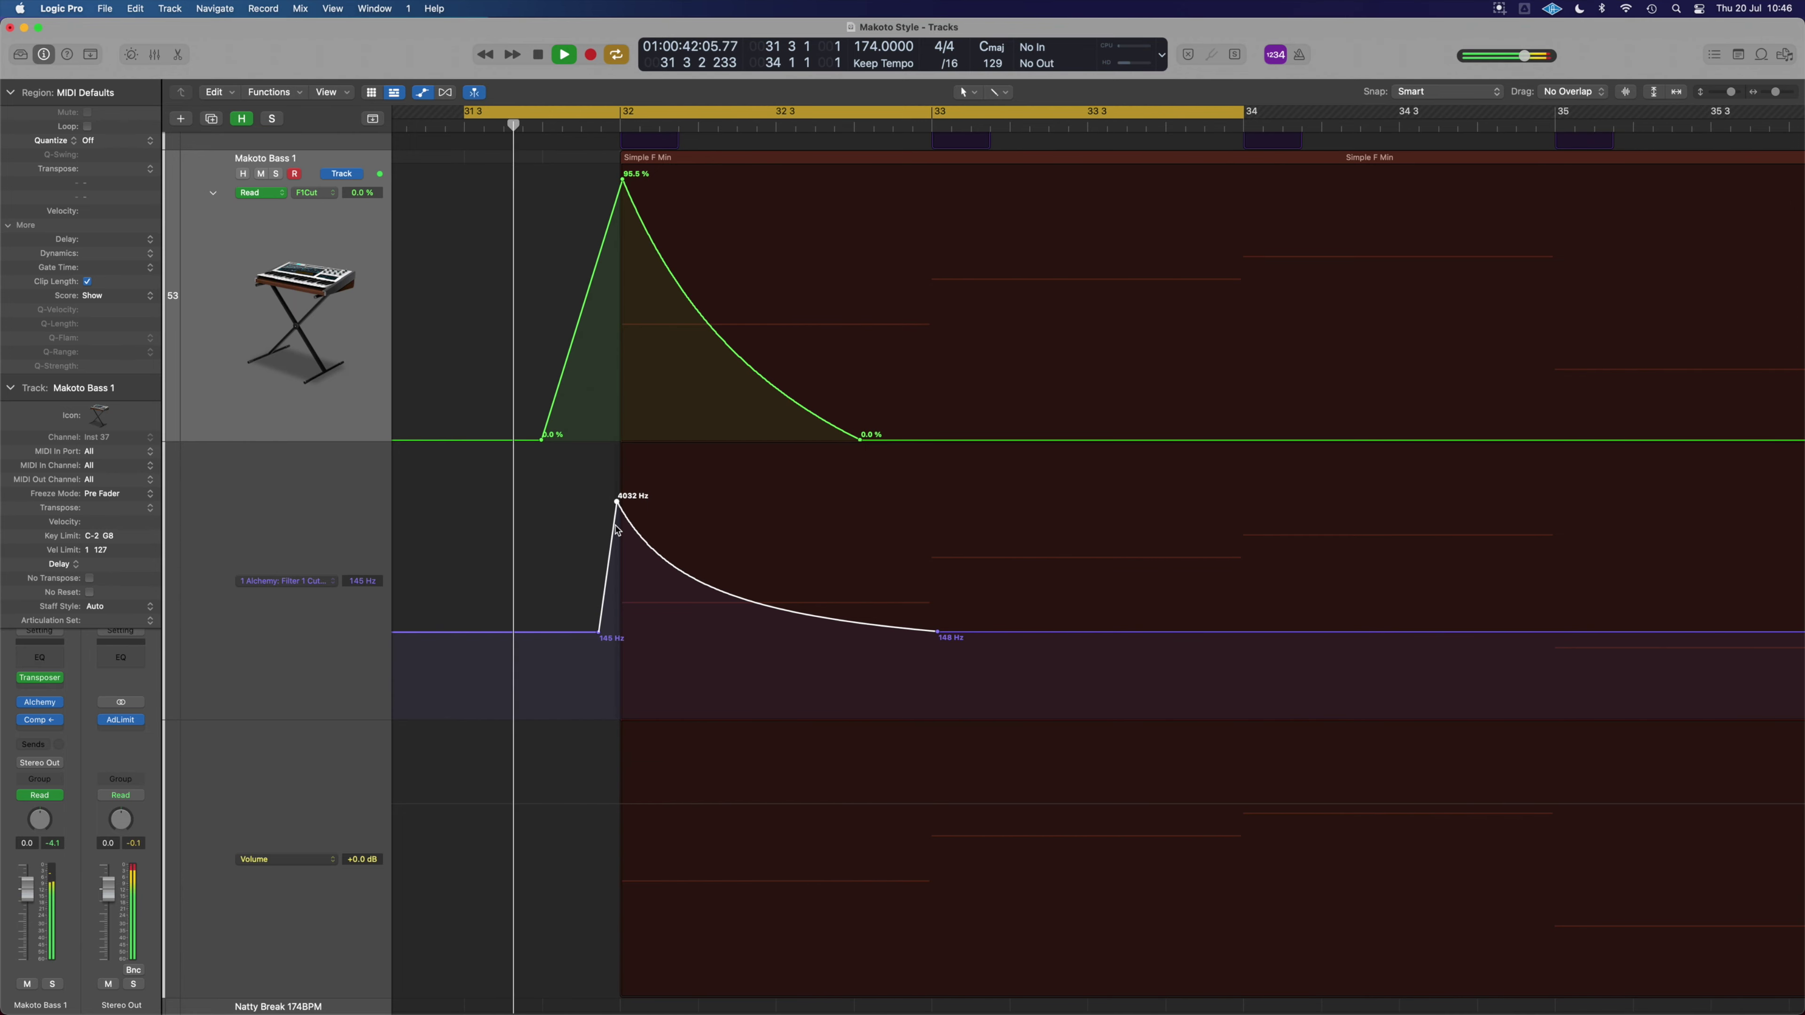
left_click_drag(617, 502, 618, 524)
- Play back the automated bass with the full drop and turn off the cycle range around bars 32 to 34
key("super+Up")
key("super+Up")
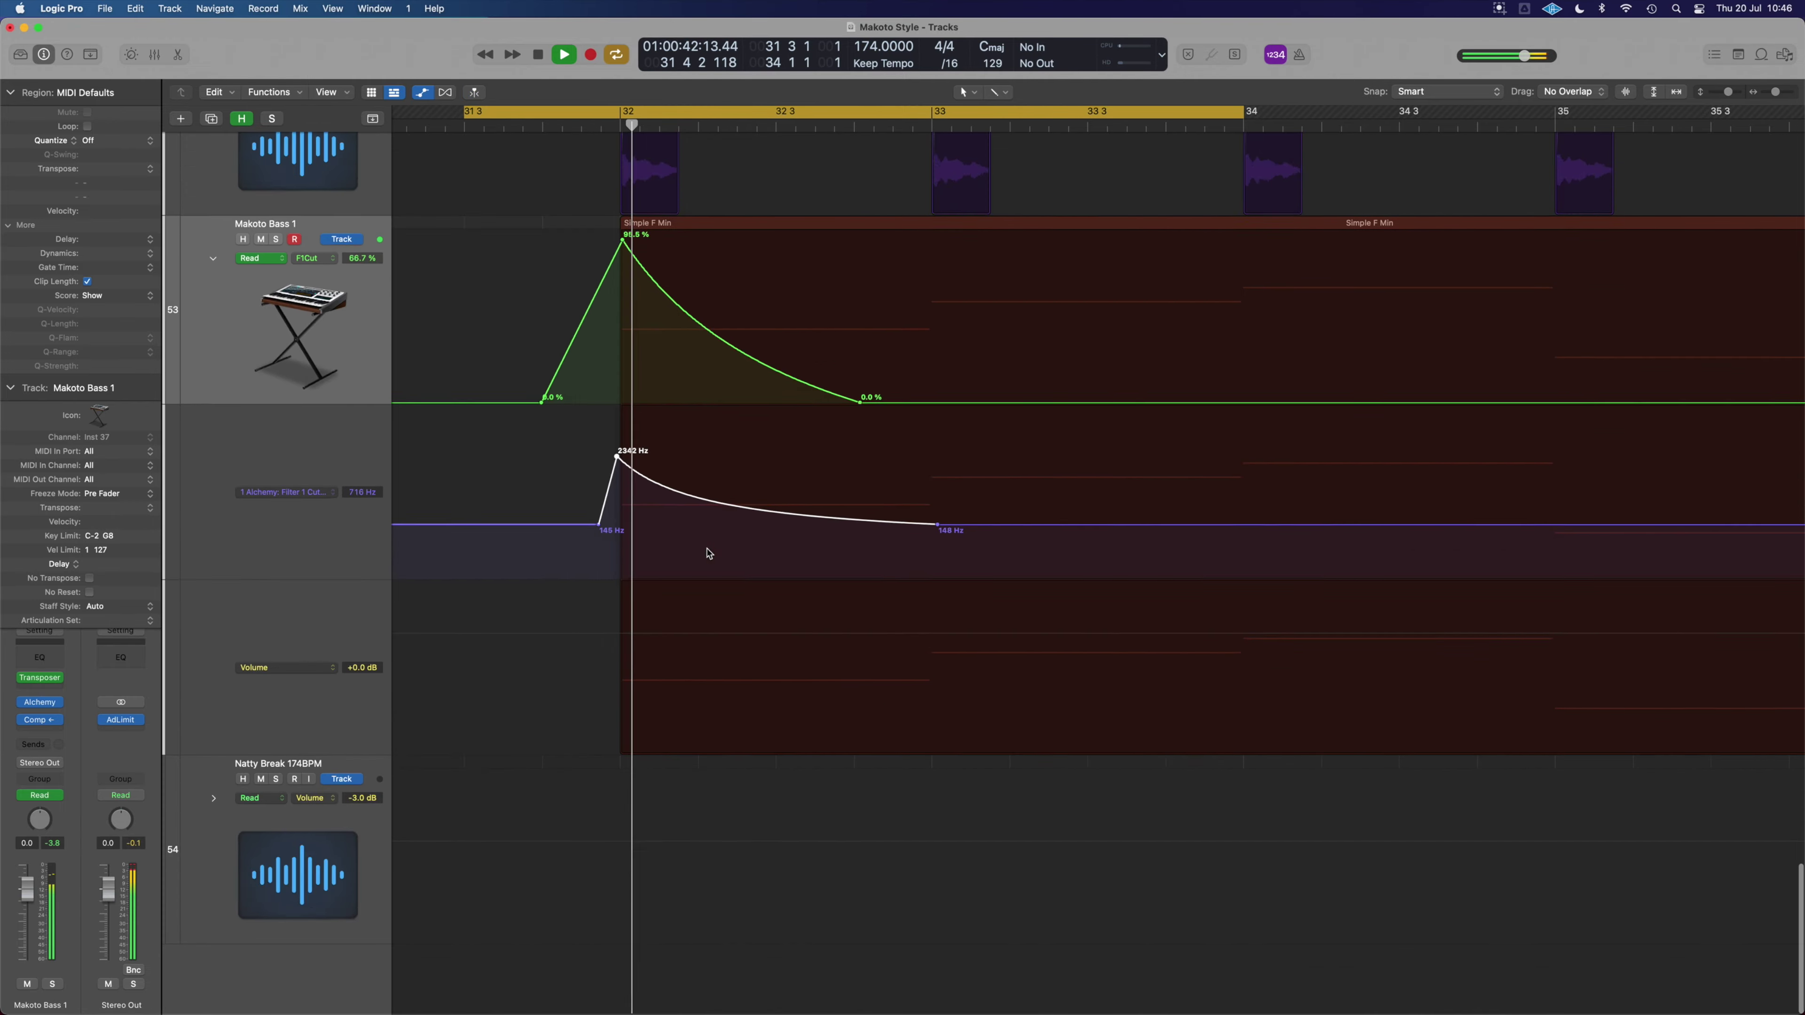
key("super+Left")
key("super+Left")
key("super+Up")
key("super+Left")
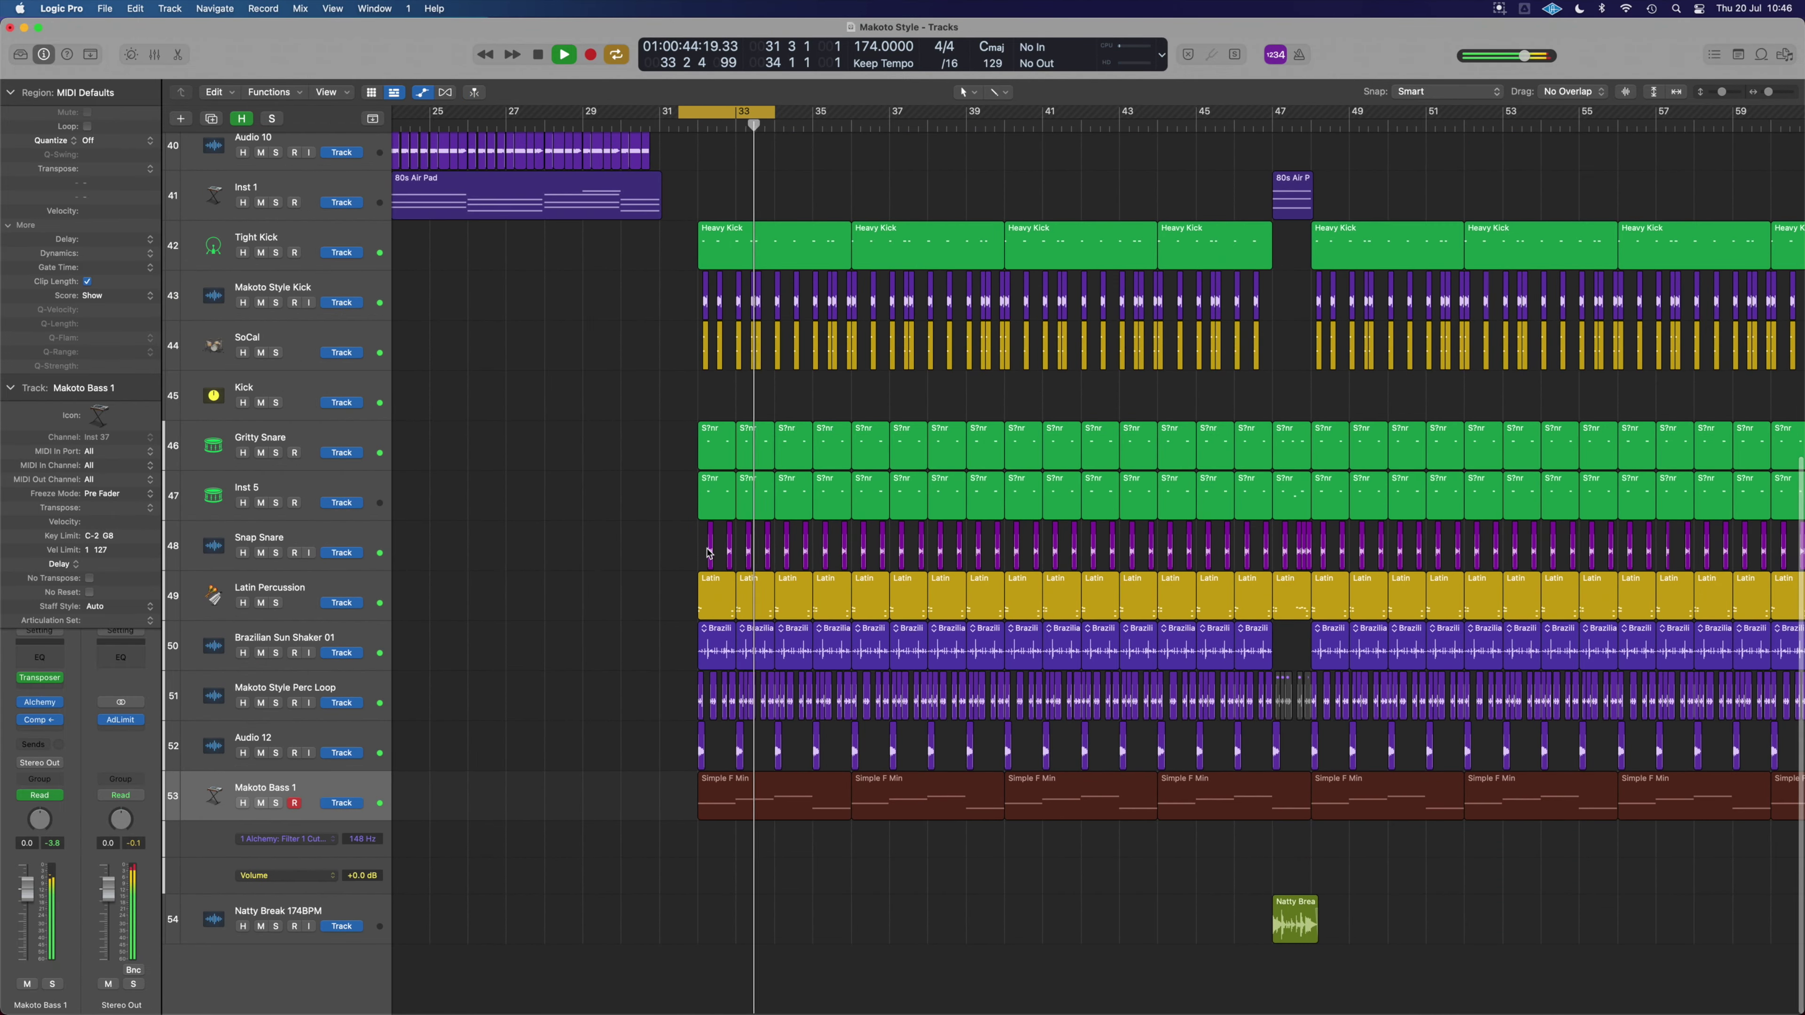
key("space")
key("space")
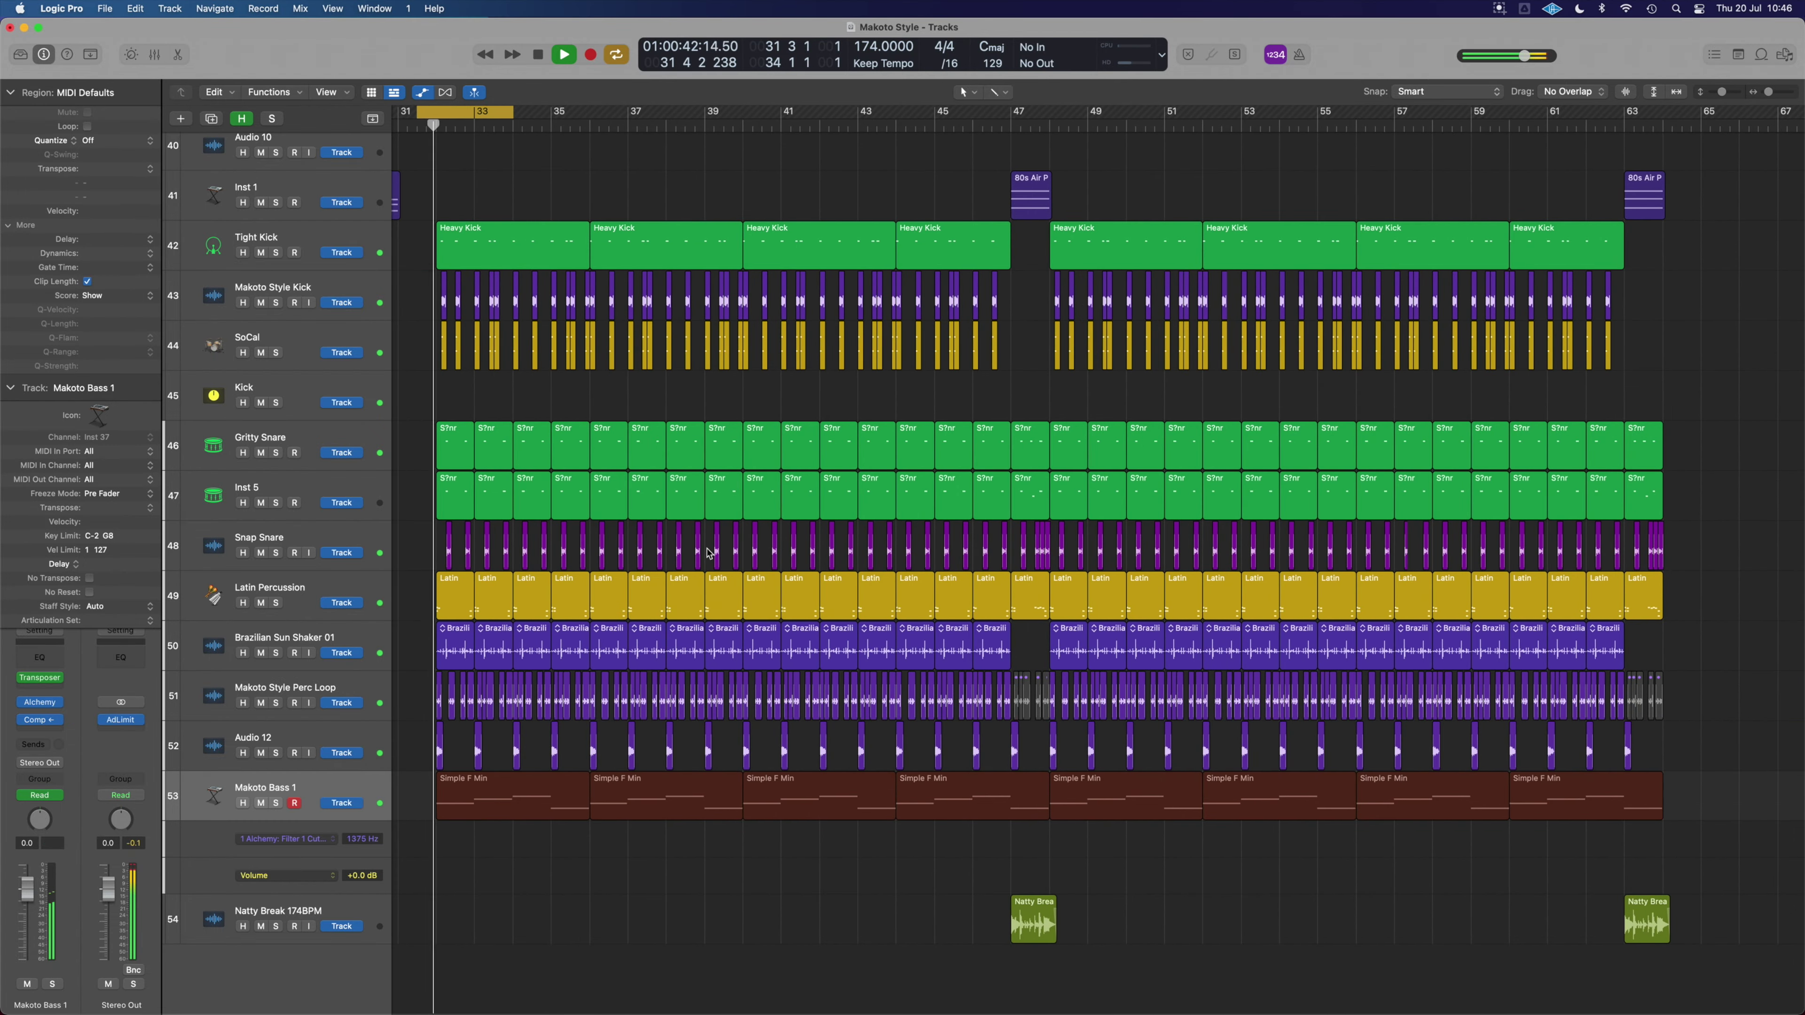
scroll(709, 554, "right", 2)
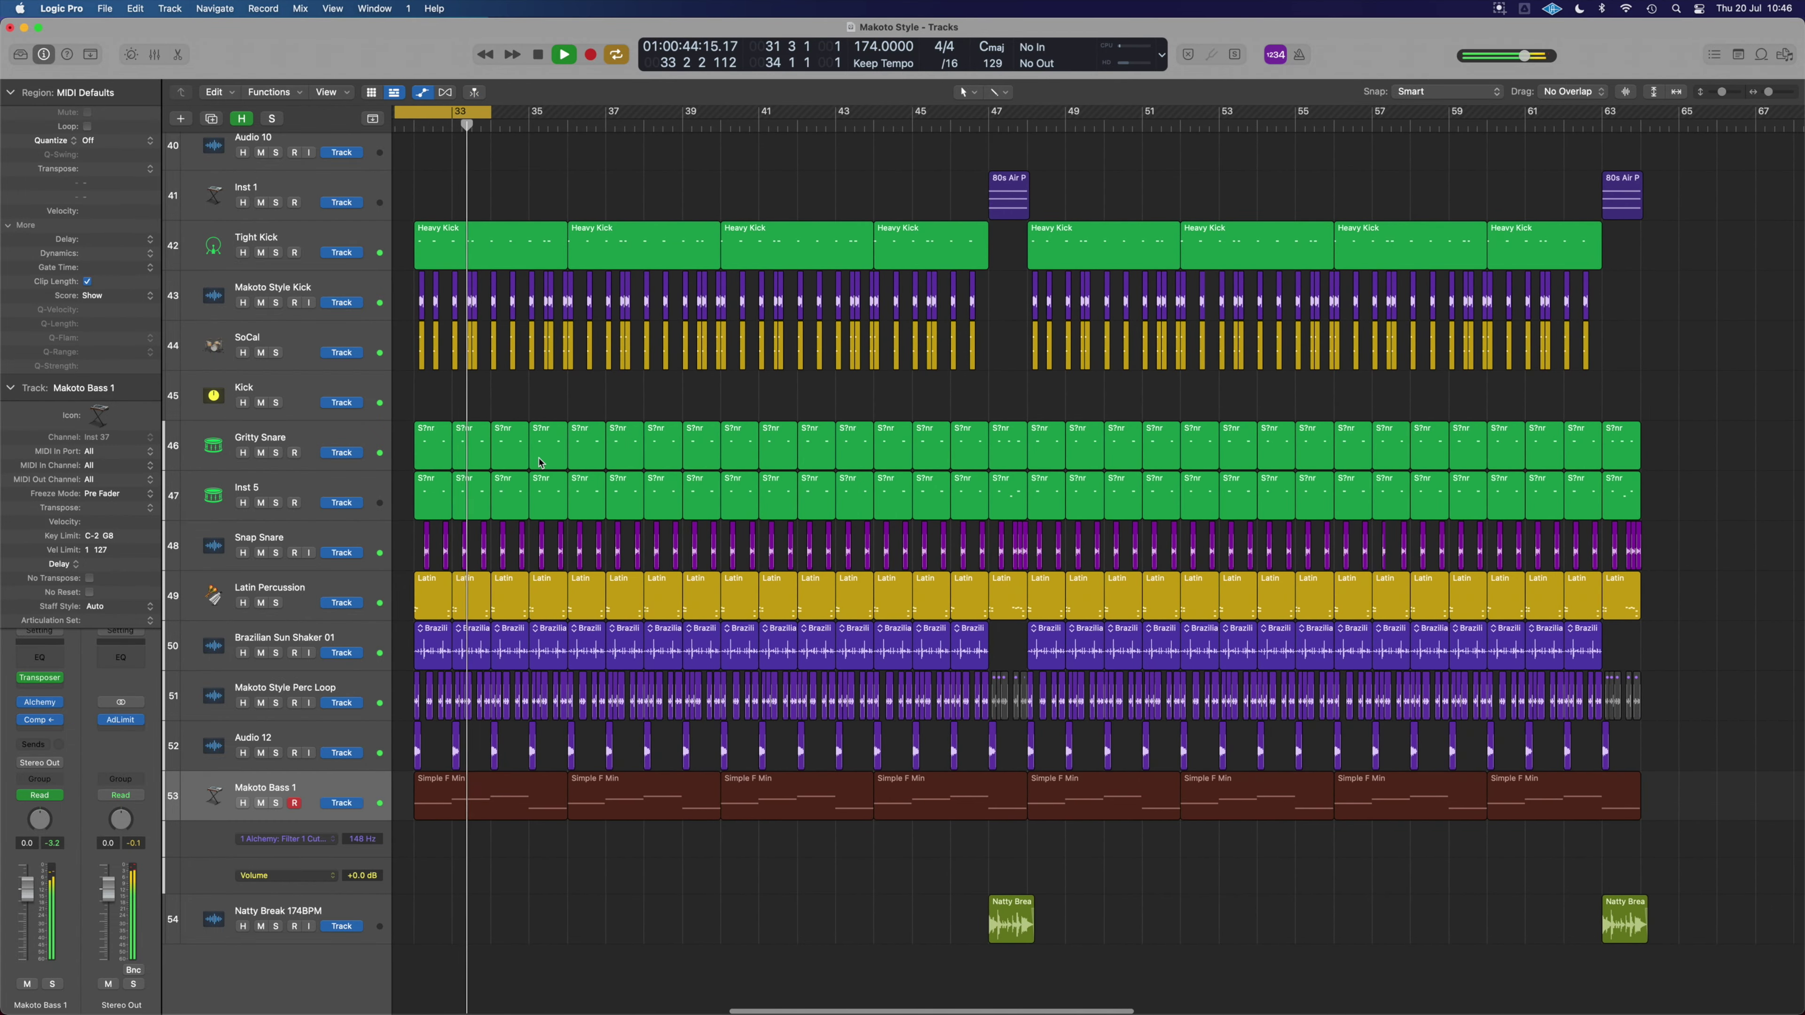
left_click(452, 113)
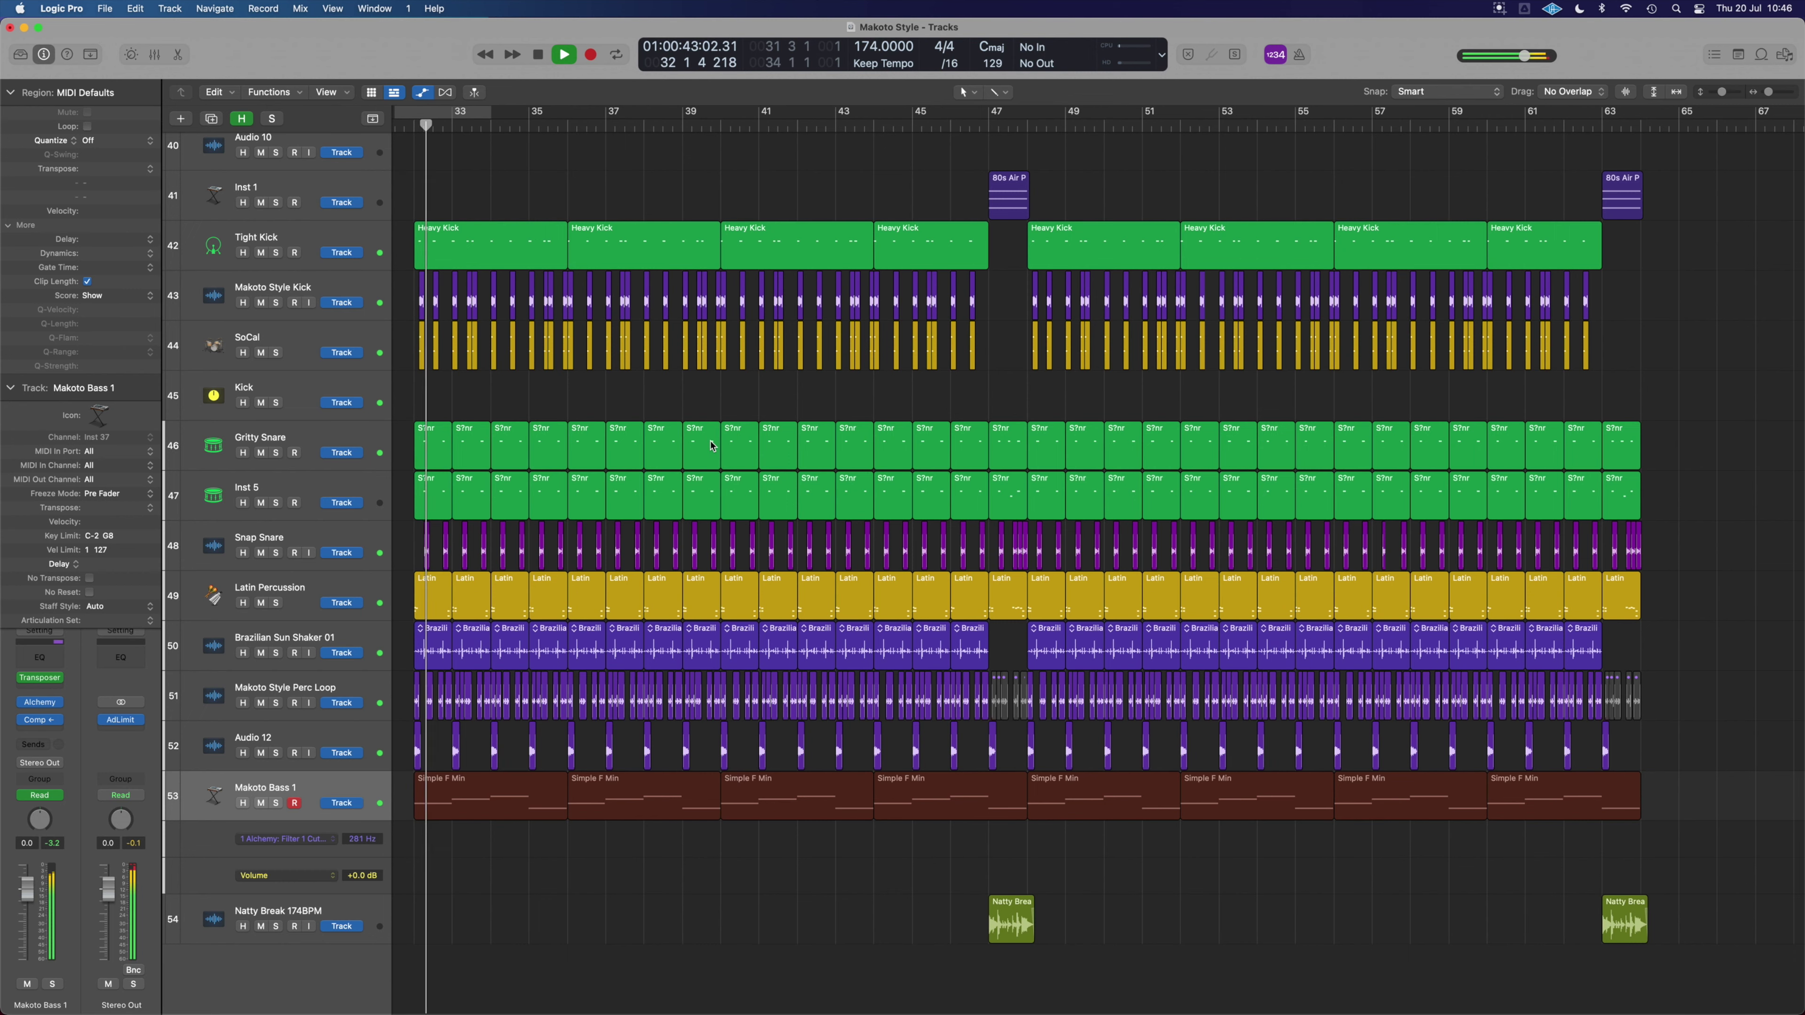
- Examine the whole drop arrangement across all tracks while it plays
key("super+Left")
key("super+Left")
key("super+Up")
key("super+Up")
key("super+Up")
key("super+Up")
key("super+Up")
scroll(713, 446, "left", 3)
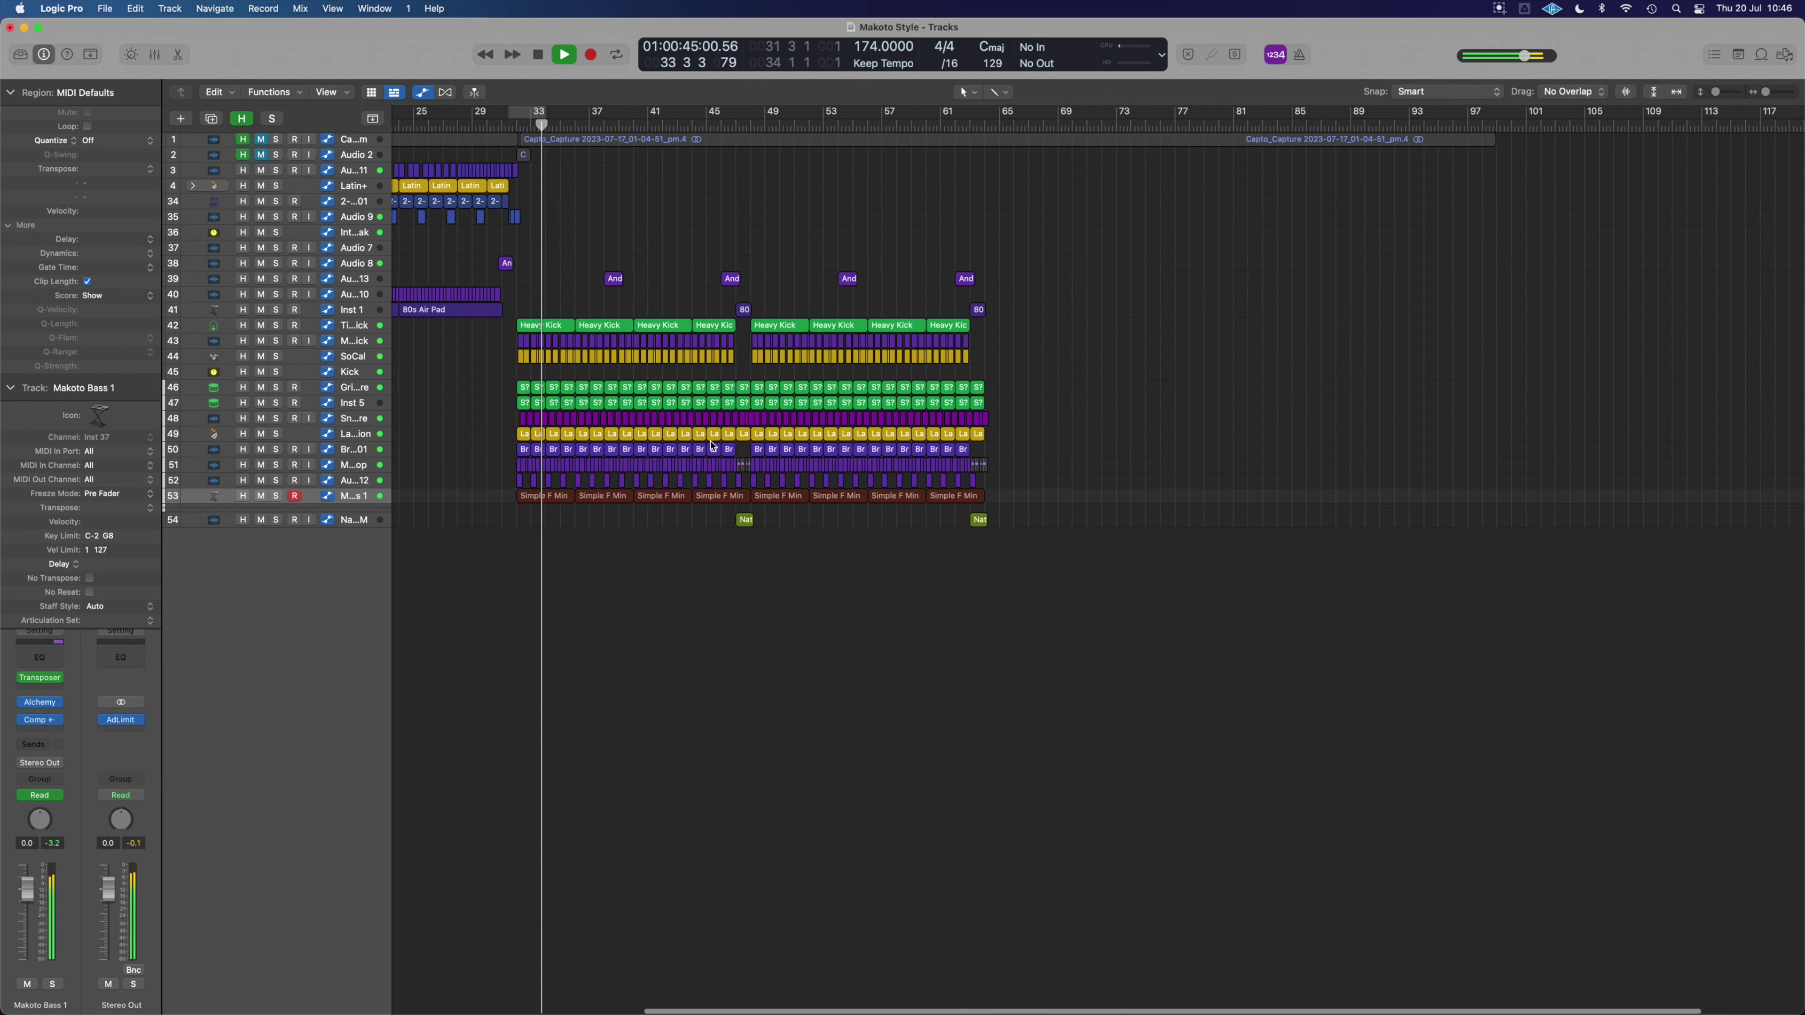
key("super+Right")
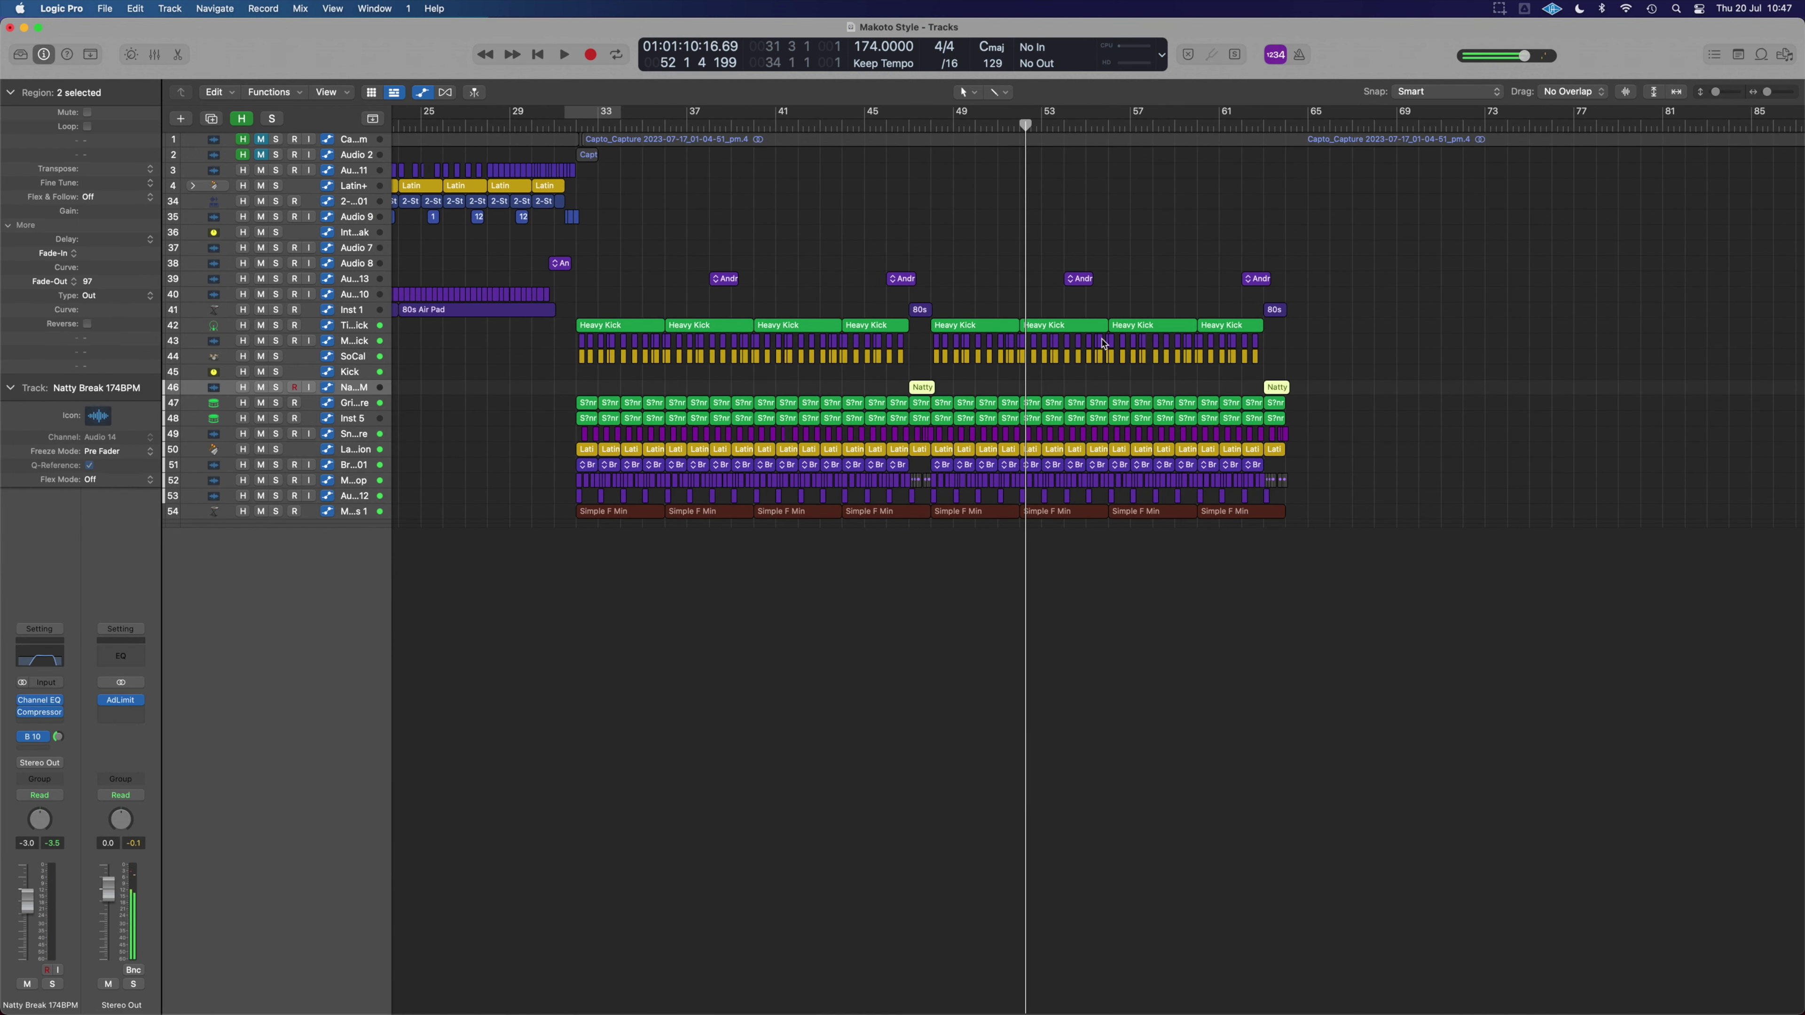
left_click_drag(455, 318, 1066, 315)
scroll(1024, 308, "up", 5)
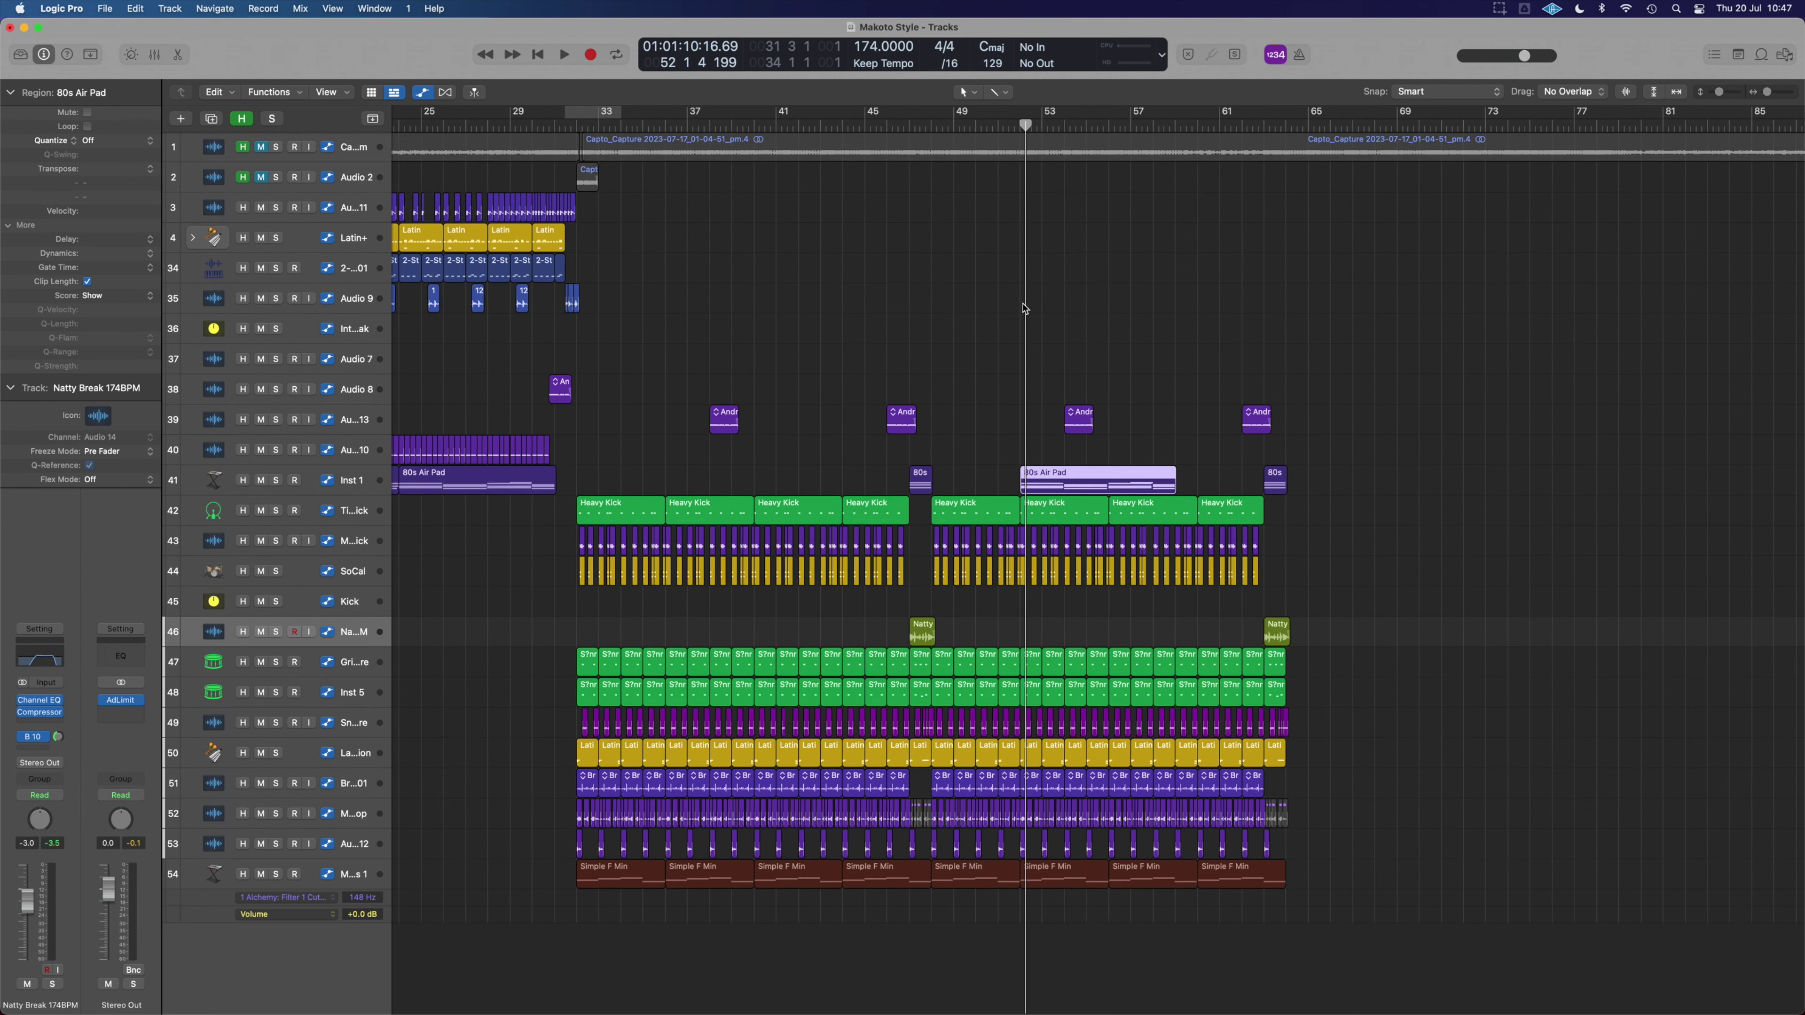
scroll(1024, 308, "down", 1)
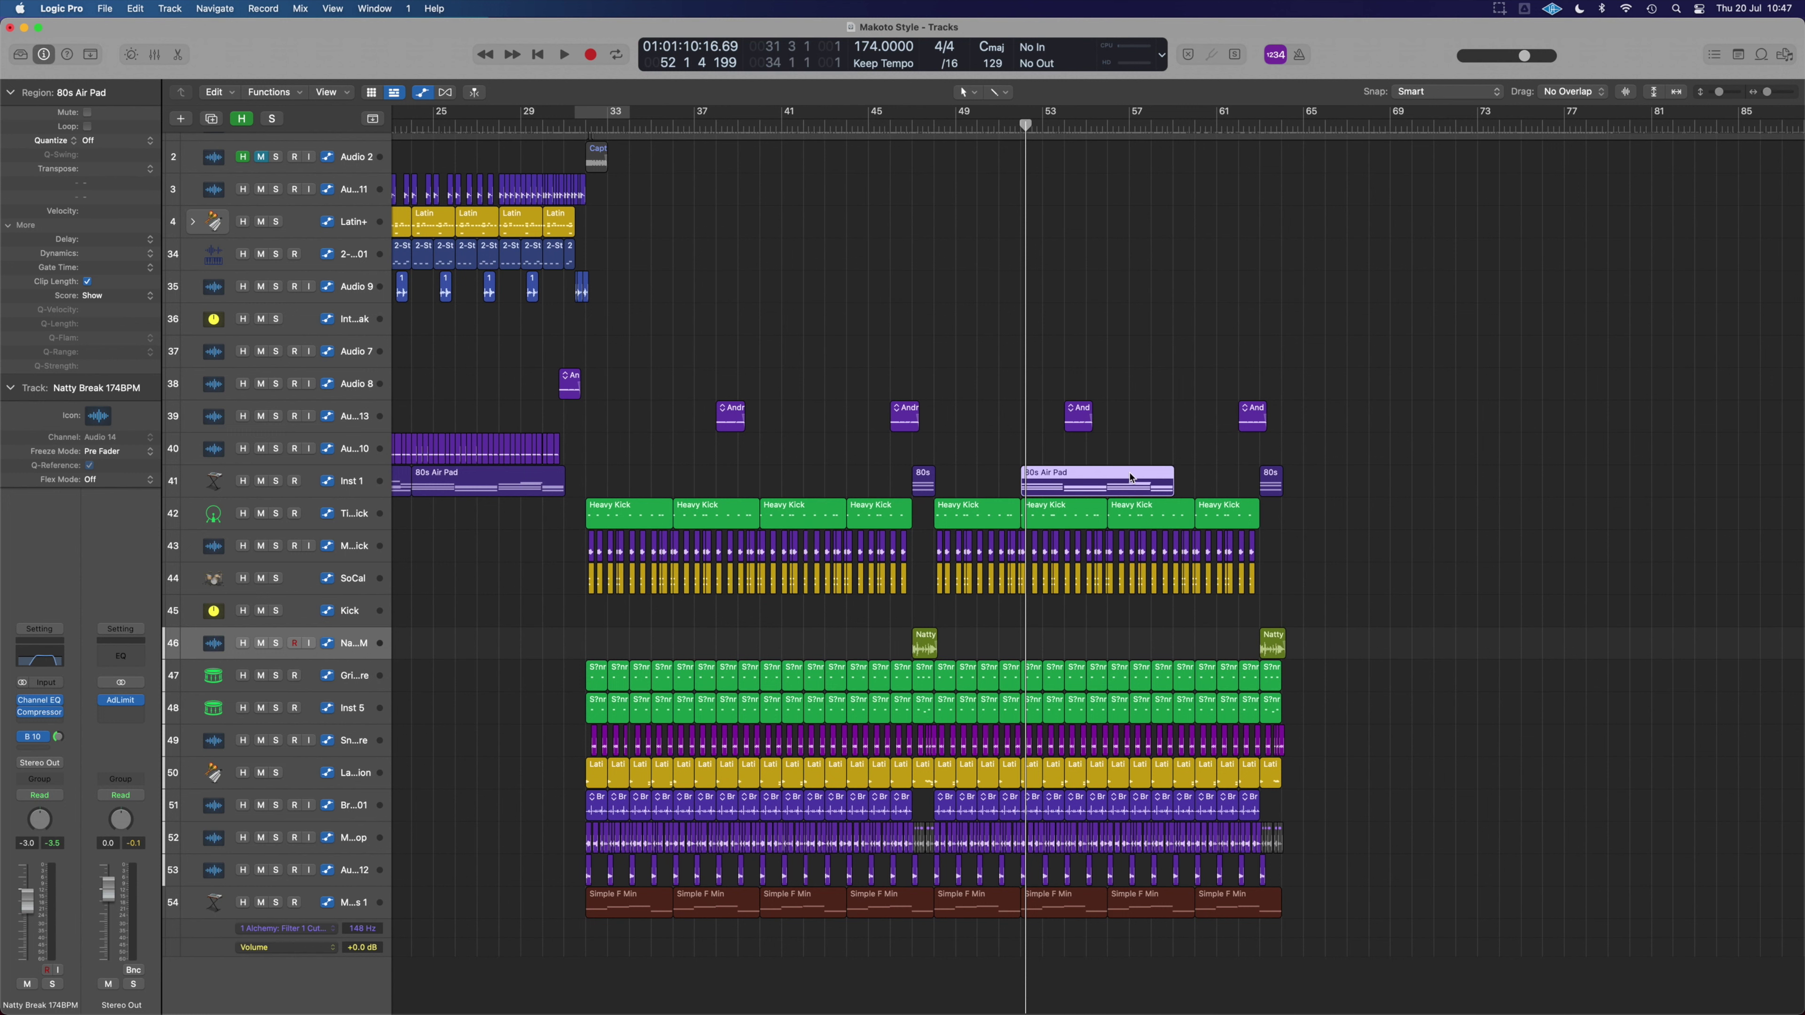
key("Delete")
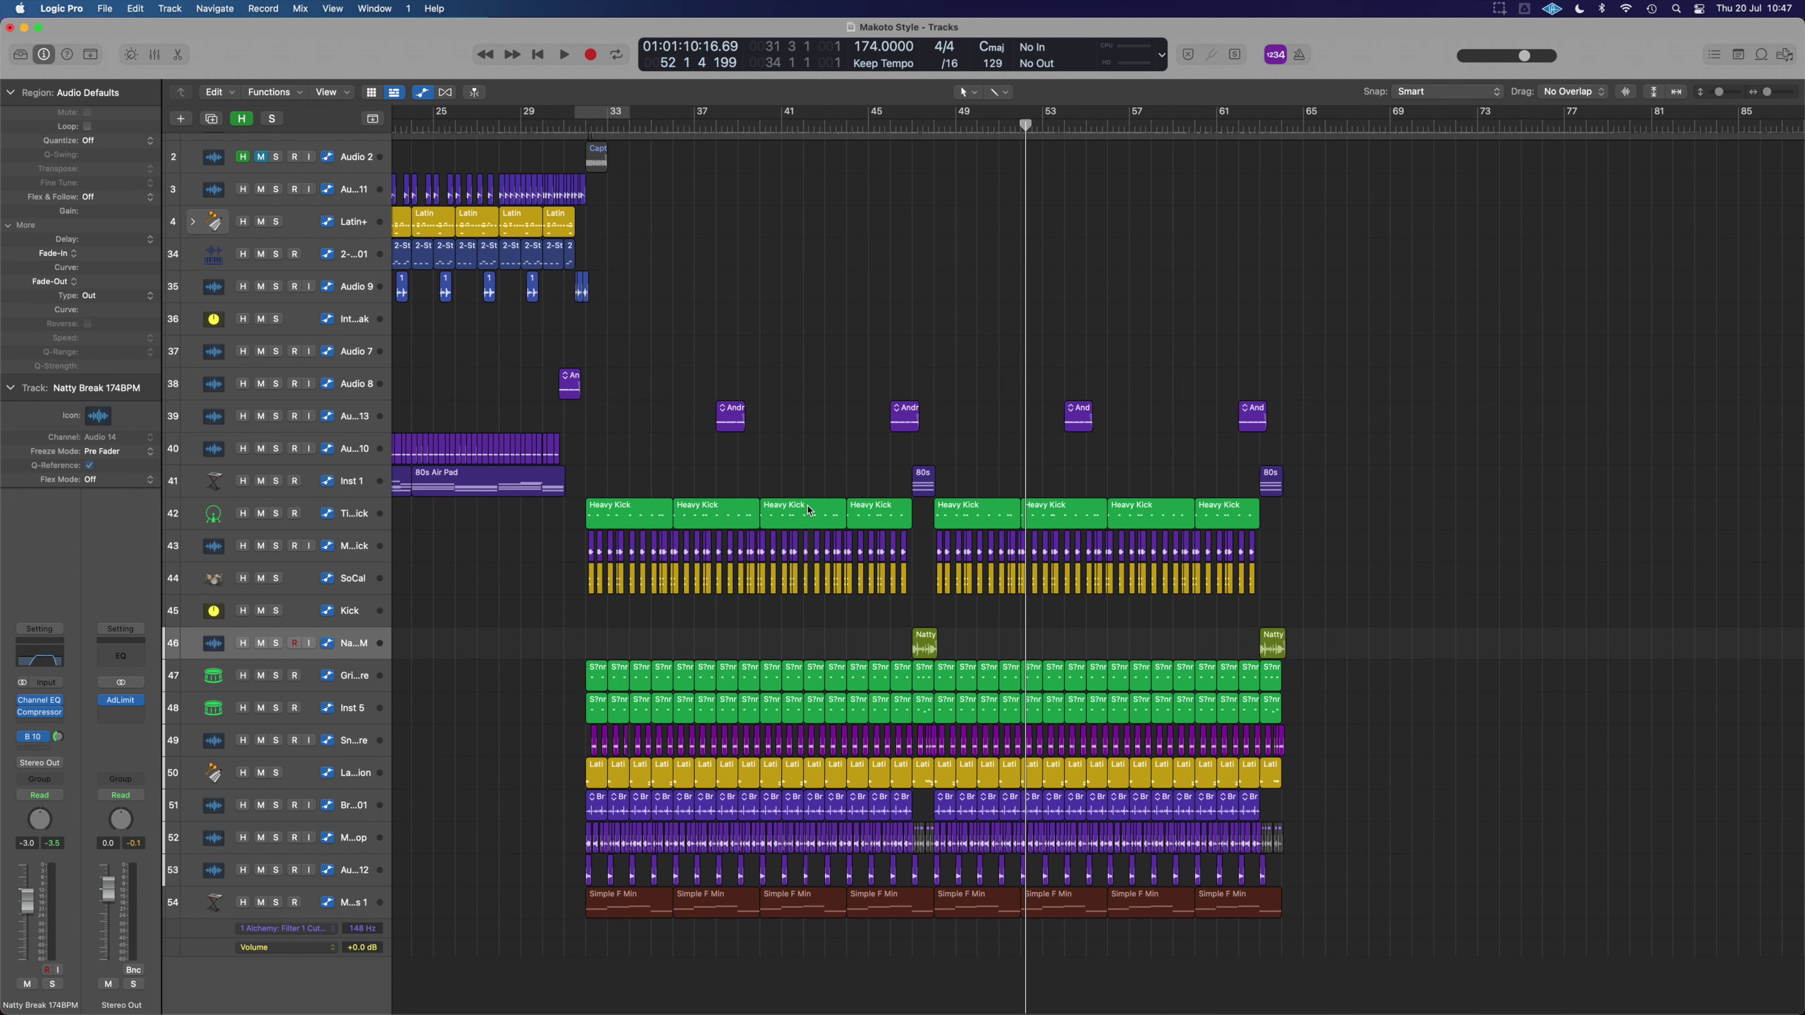
- Copy two consecutive 80s Air Pad regions from the intro into the second half of the drop, starting at bars 52 and 56
scroll(808, 510, "down", 3)
left_click_drag(612, 478, 1064, 495)
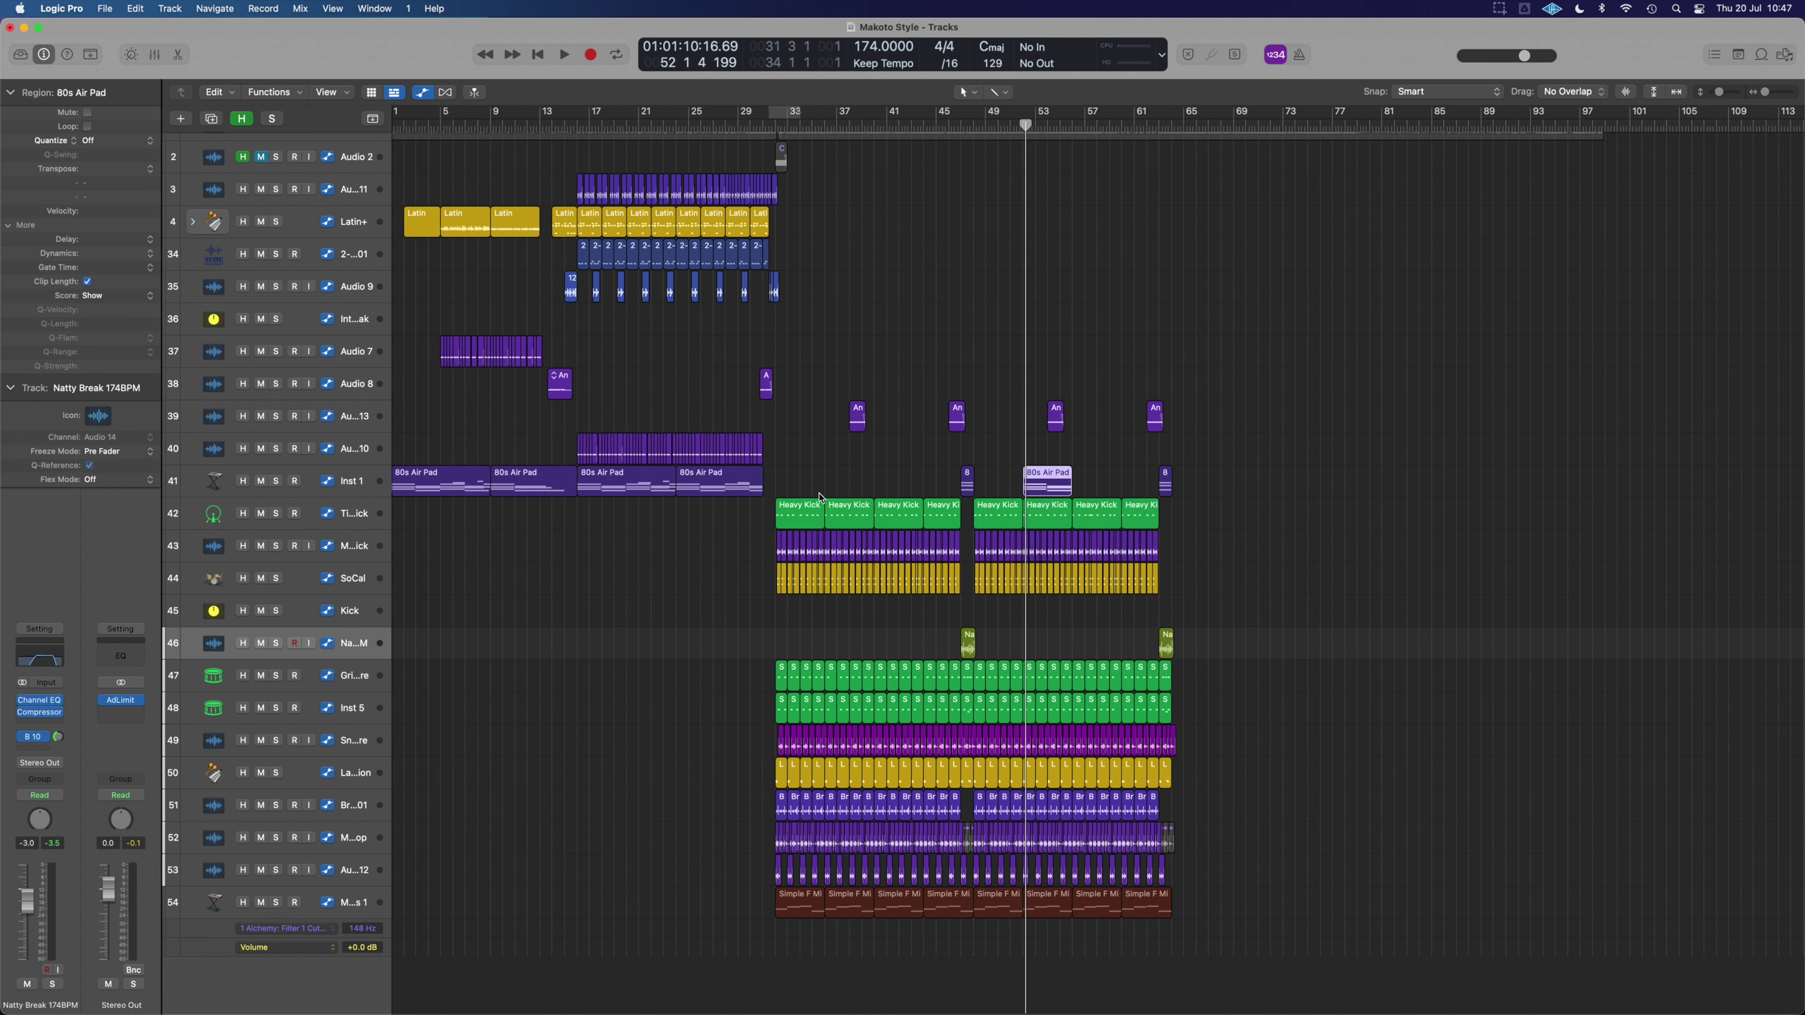
left_click_drag(1093, 480, 1172, 476)
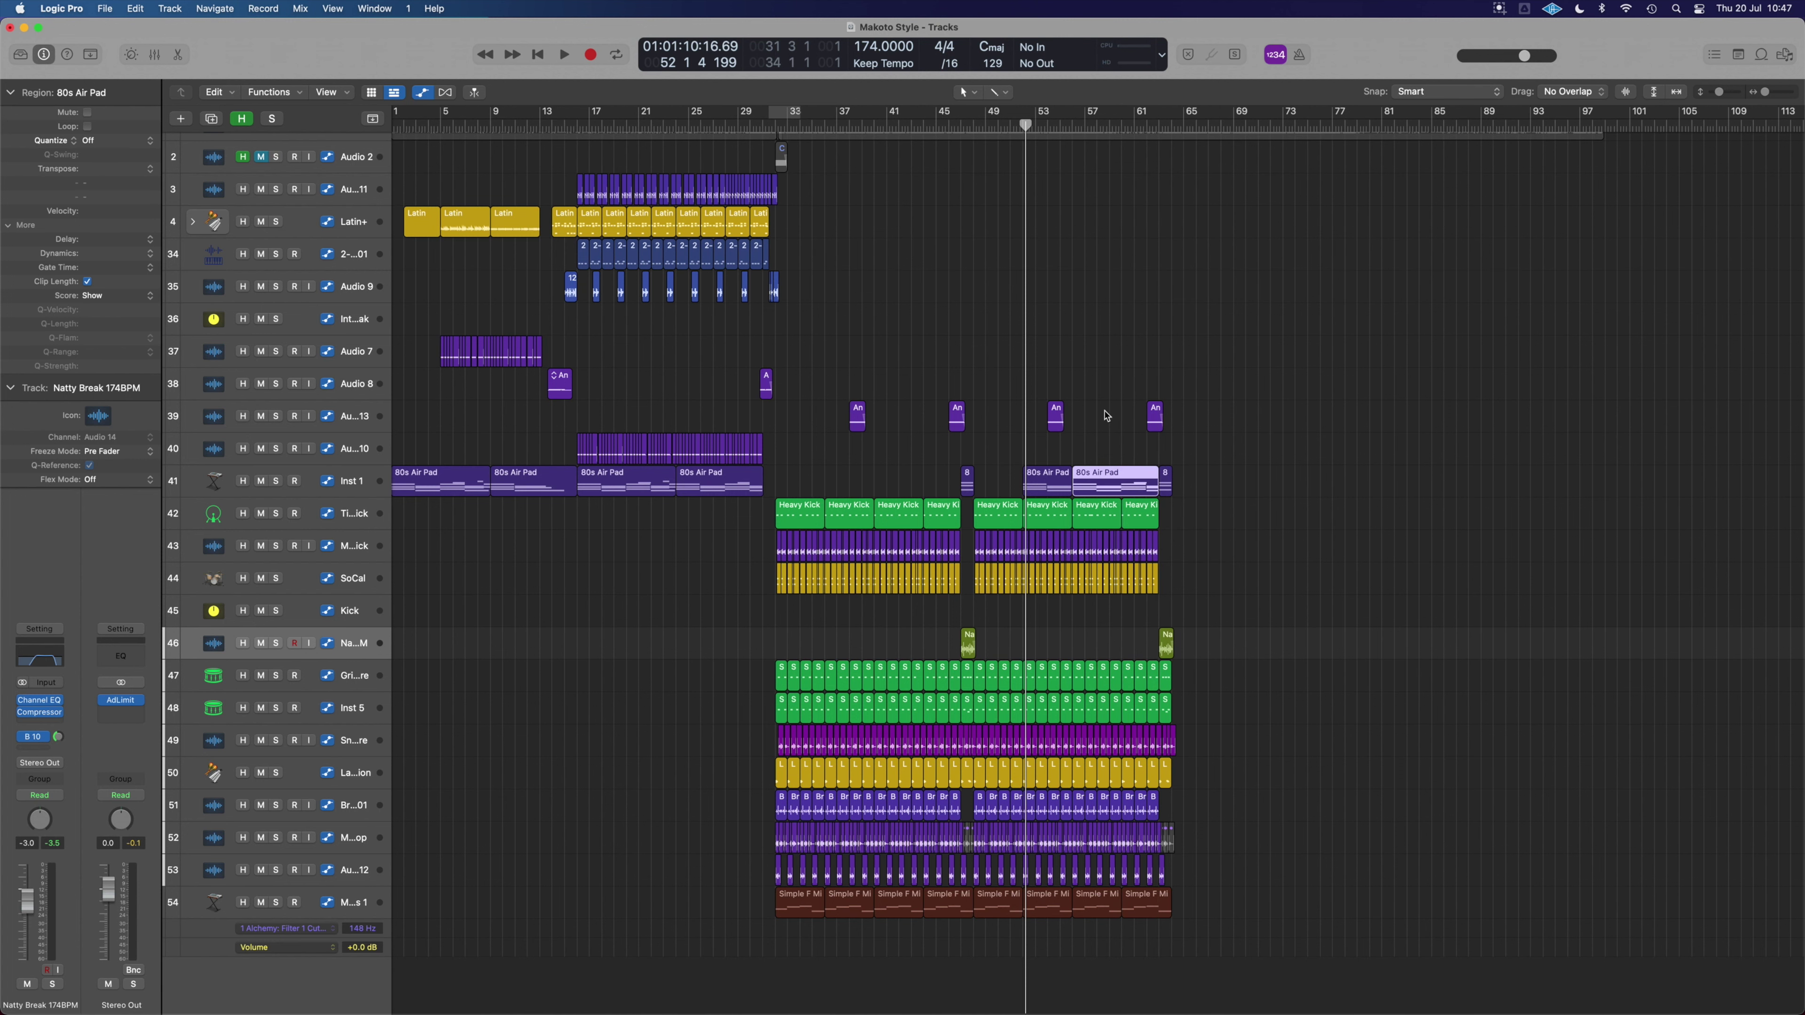
- Cycle bars 32 to 64 and listen to the drop, temporarily soloing the 80s Air Pad regions
key("super+Up")
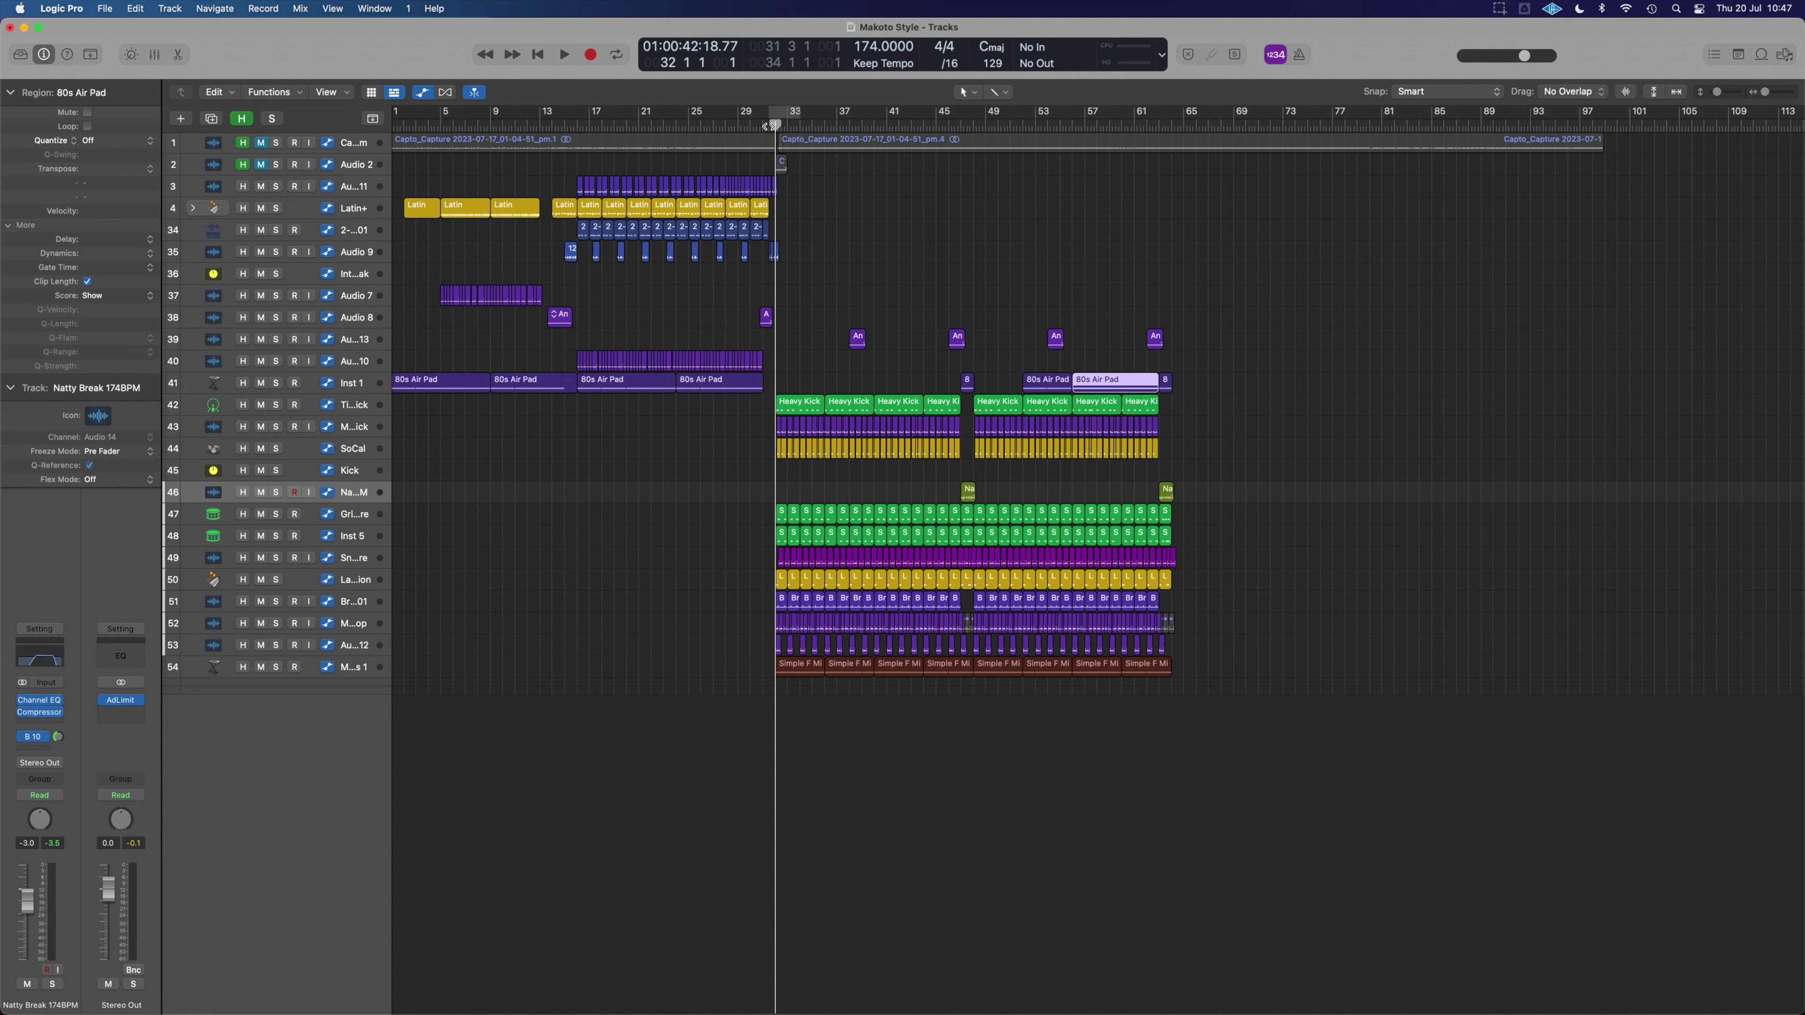
left_click_drag(795, 119, 1172, 119)
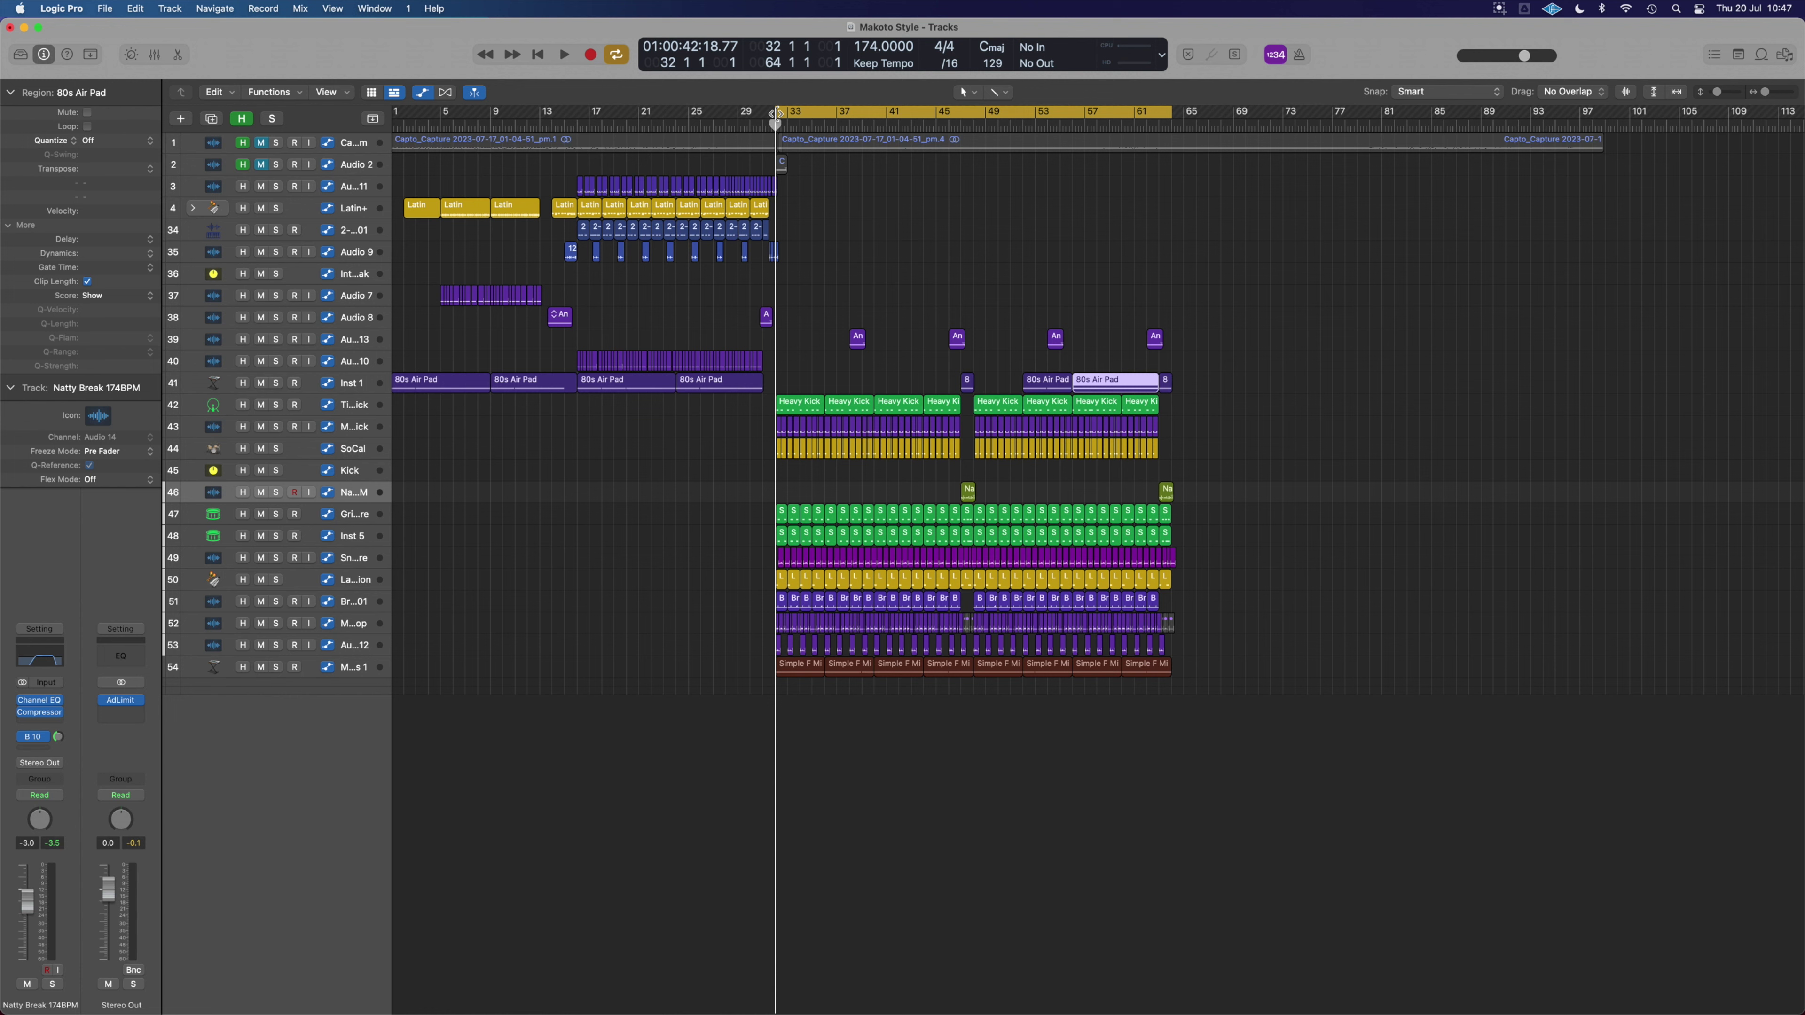
key("z")
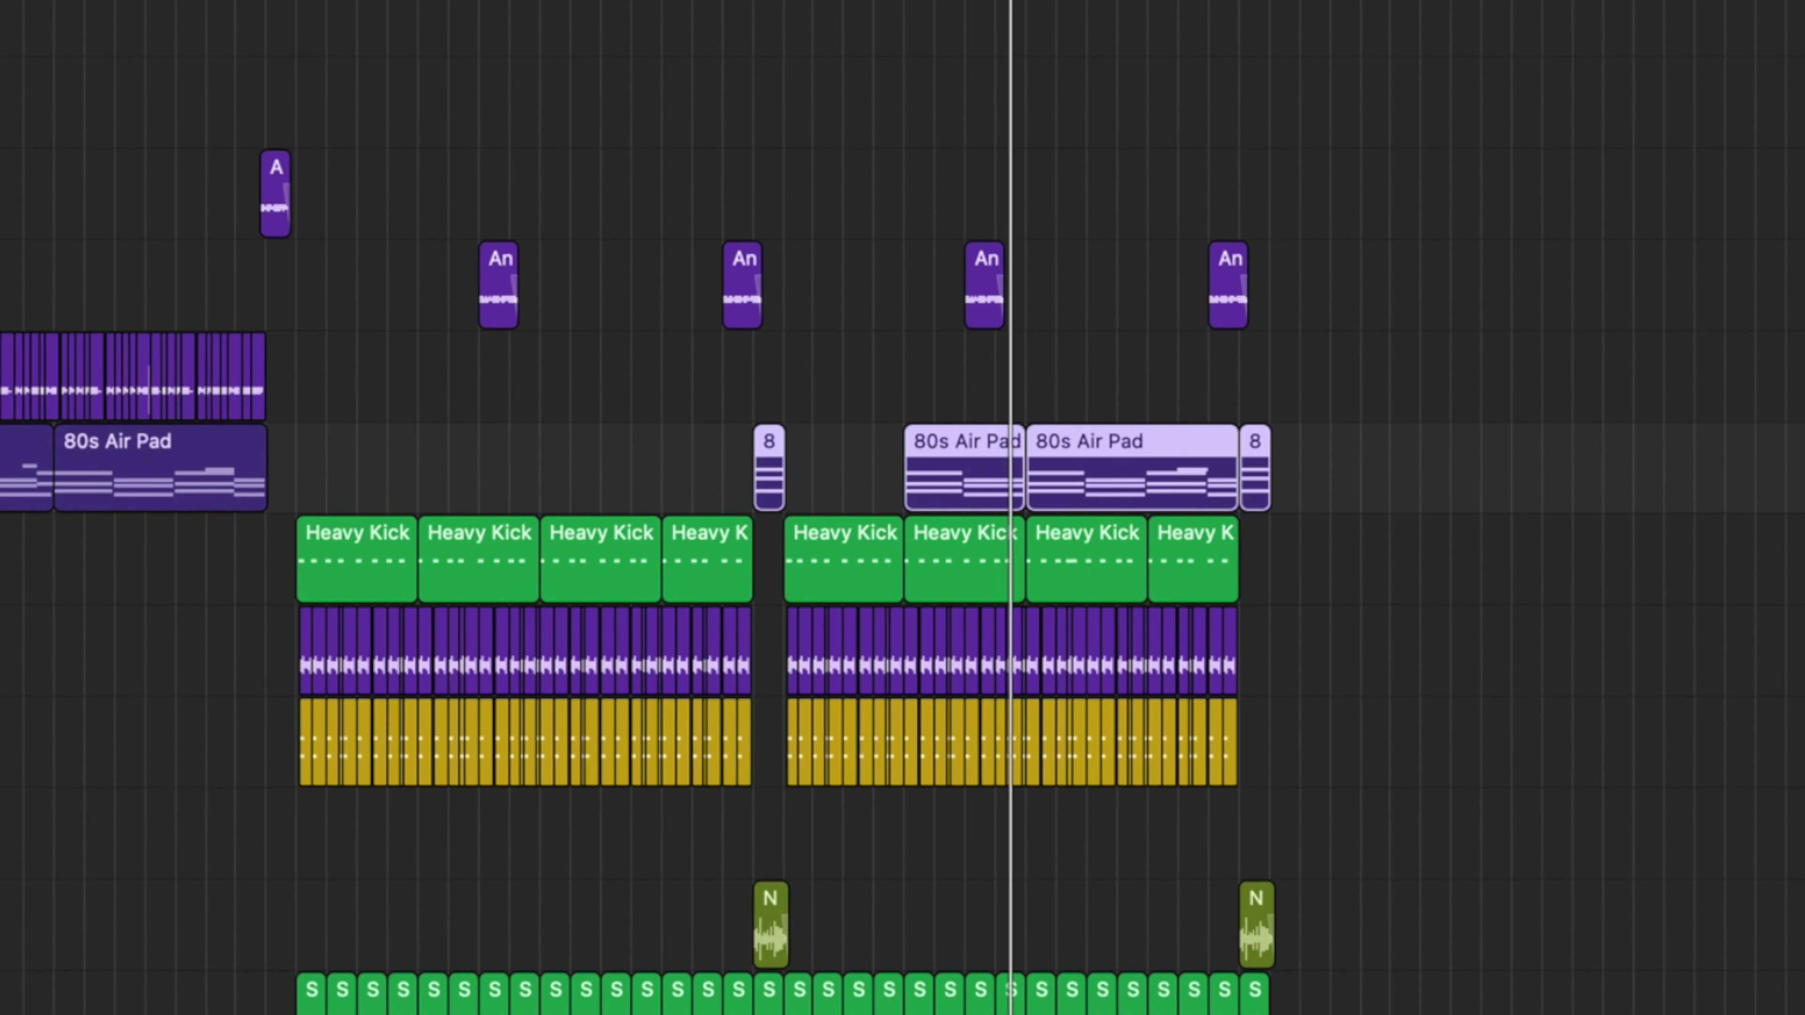
key("ctrl+s")
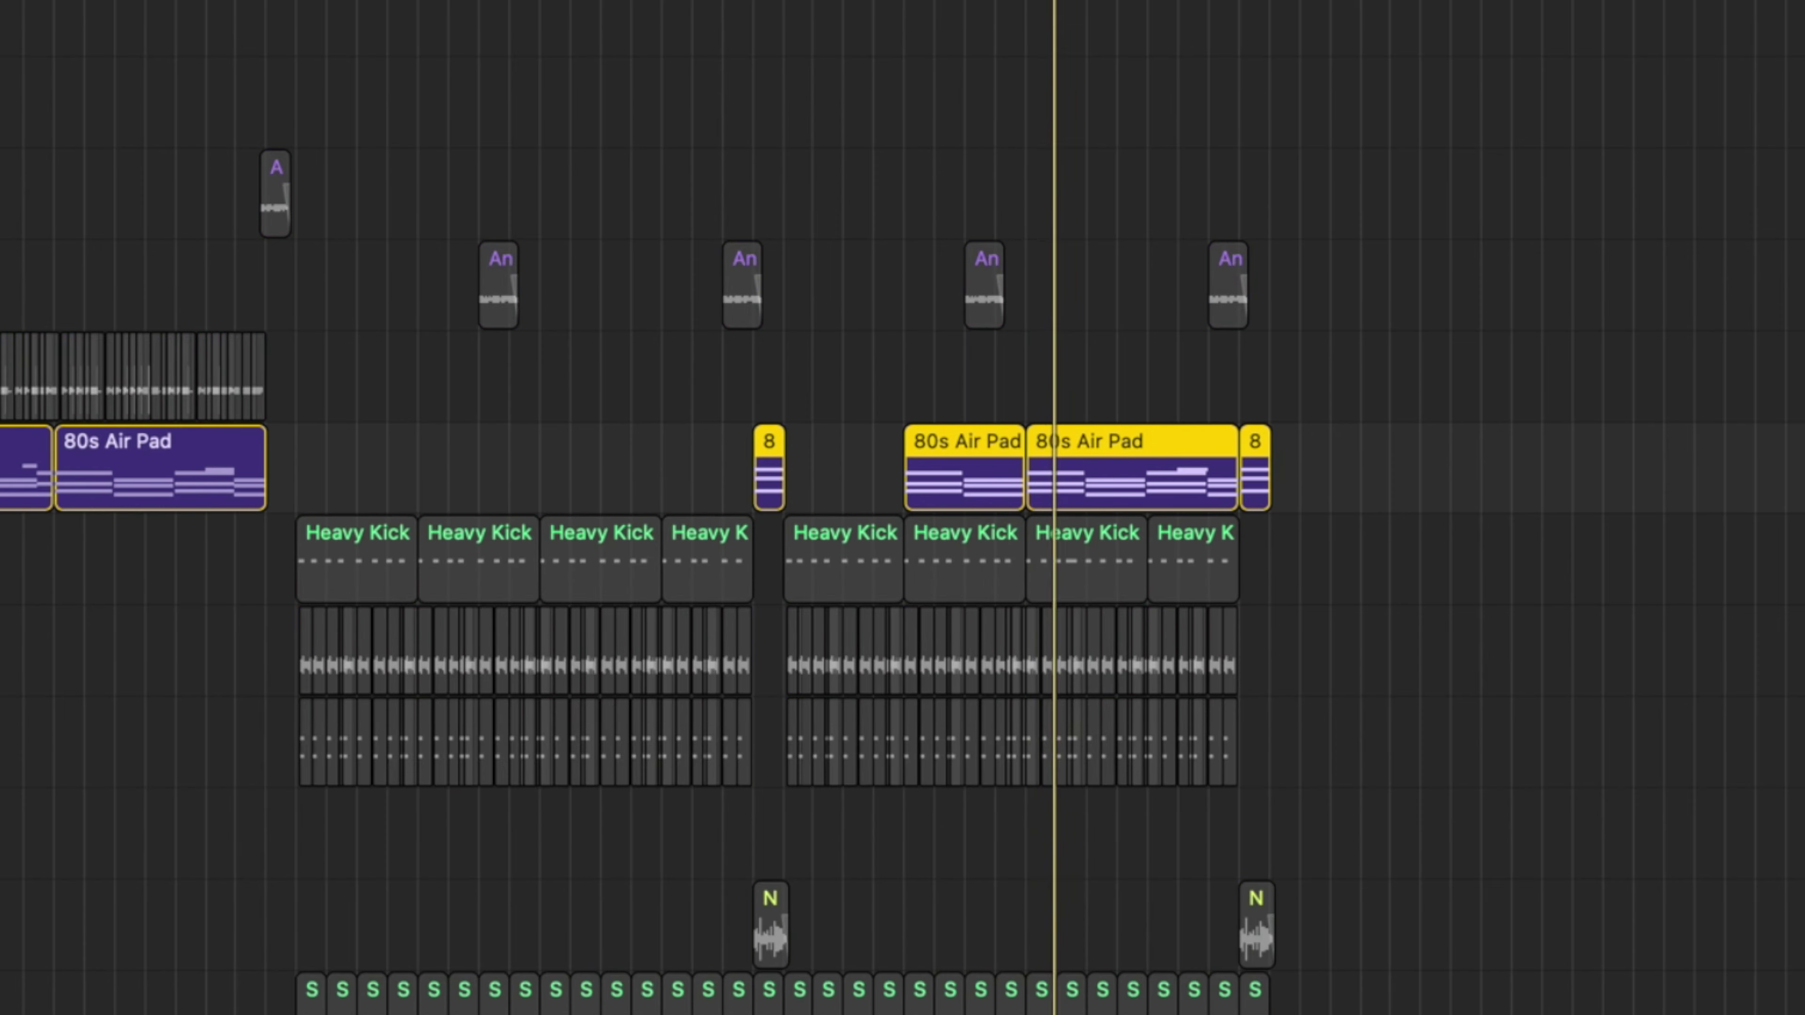
key("ctrl+s")
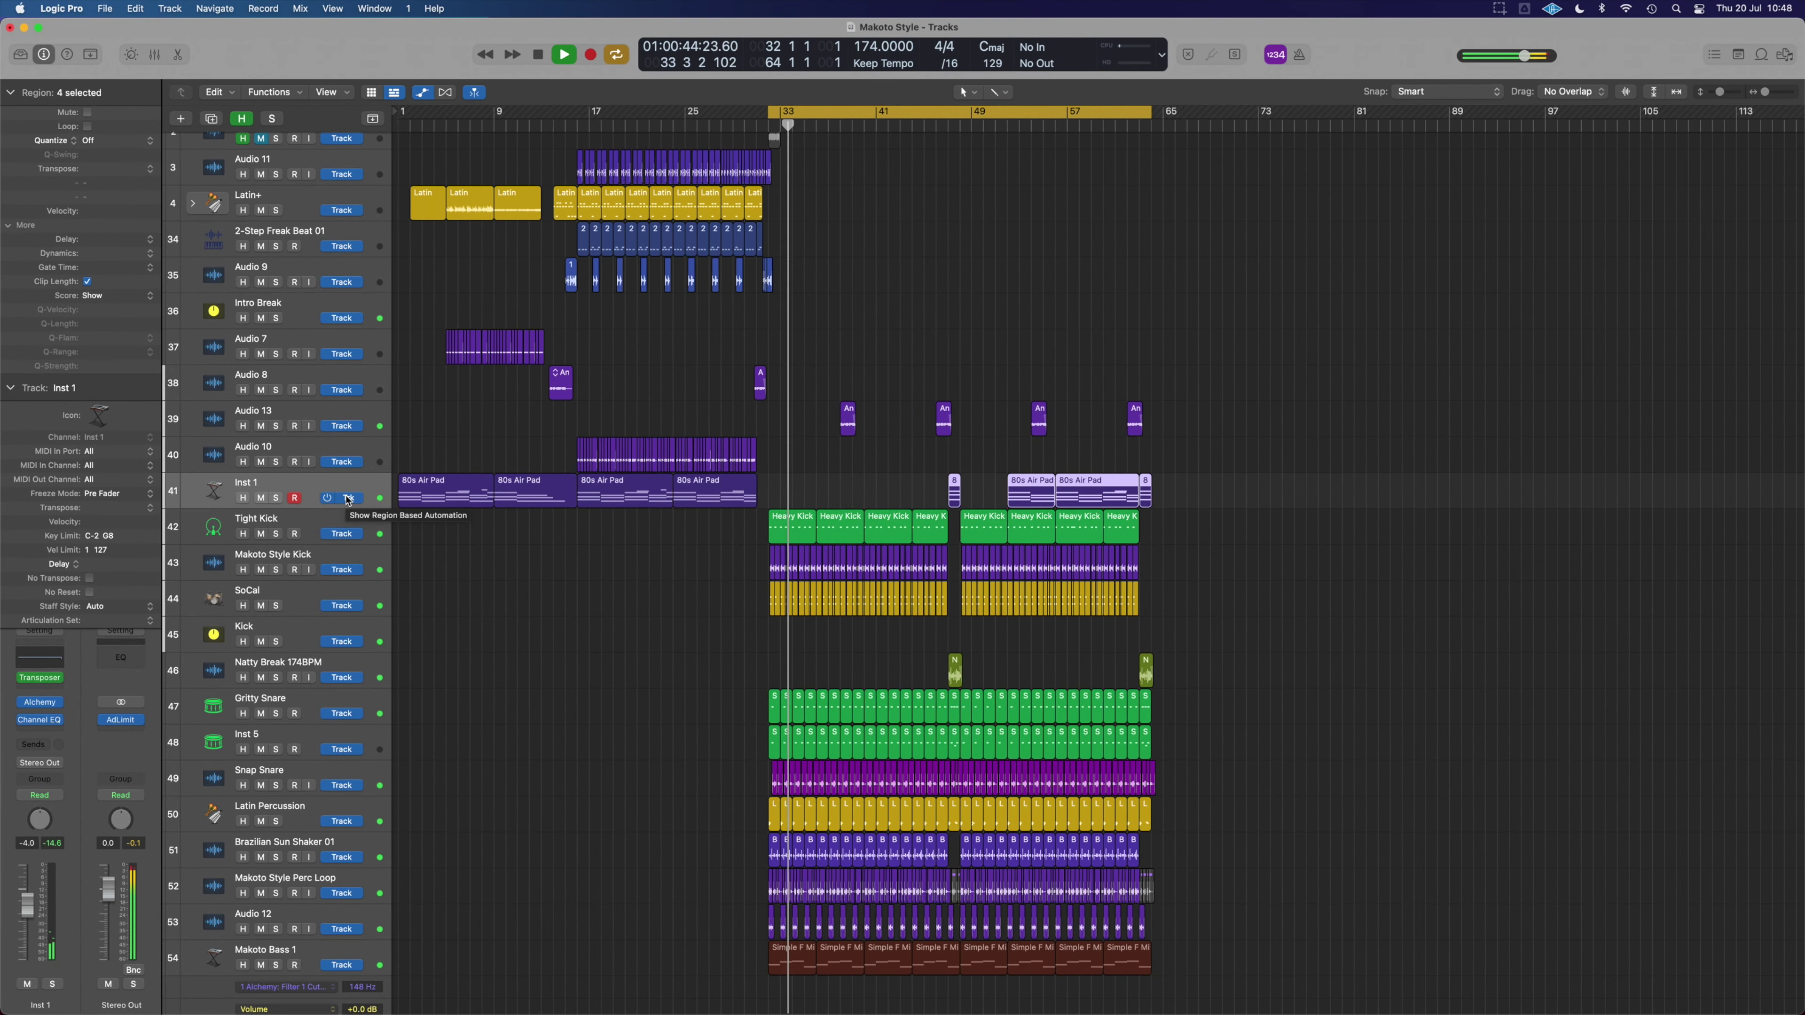
- Copy the bass's side-chained Compressor onto the Inst 1 pad channel and lower its threshold to about -25 dB
key("x")
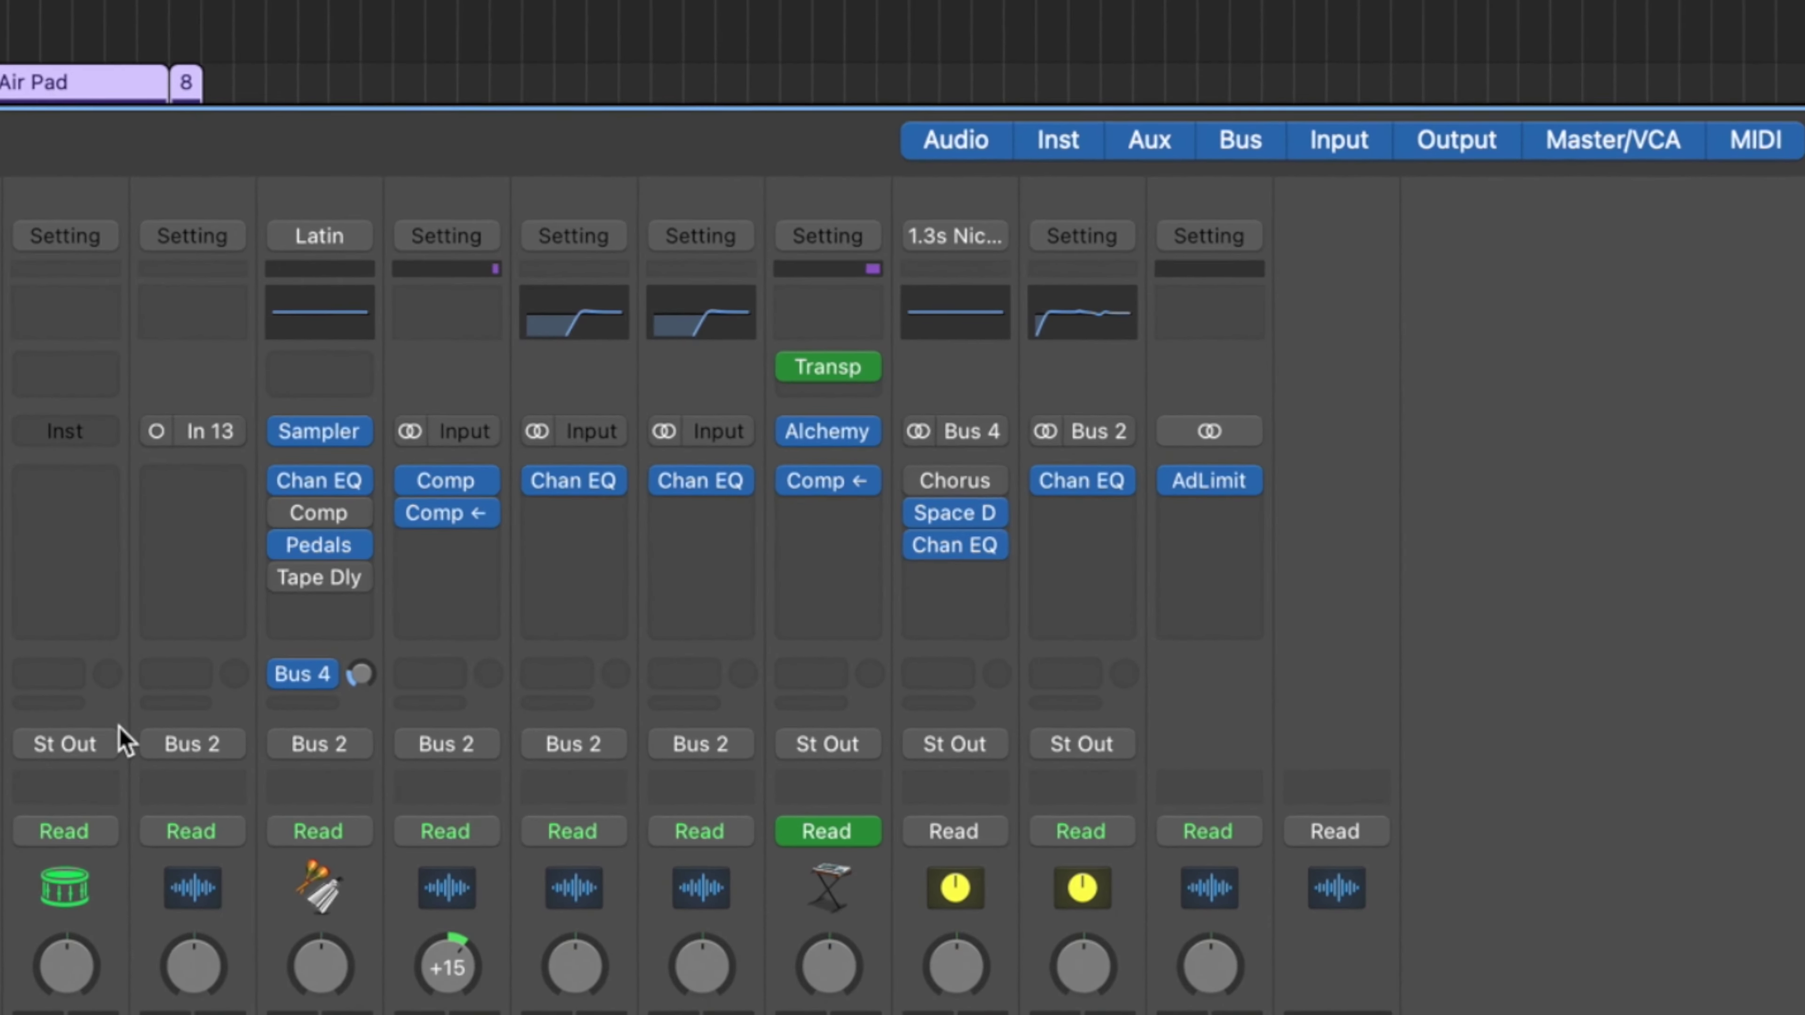
left_click_drag(830, 490, 730, 573)
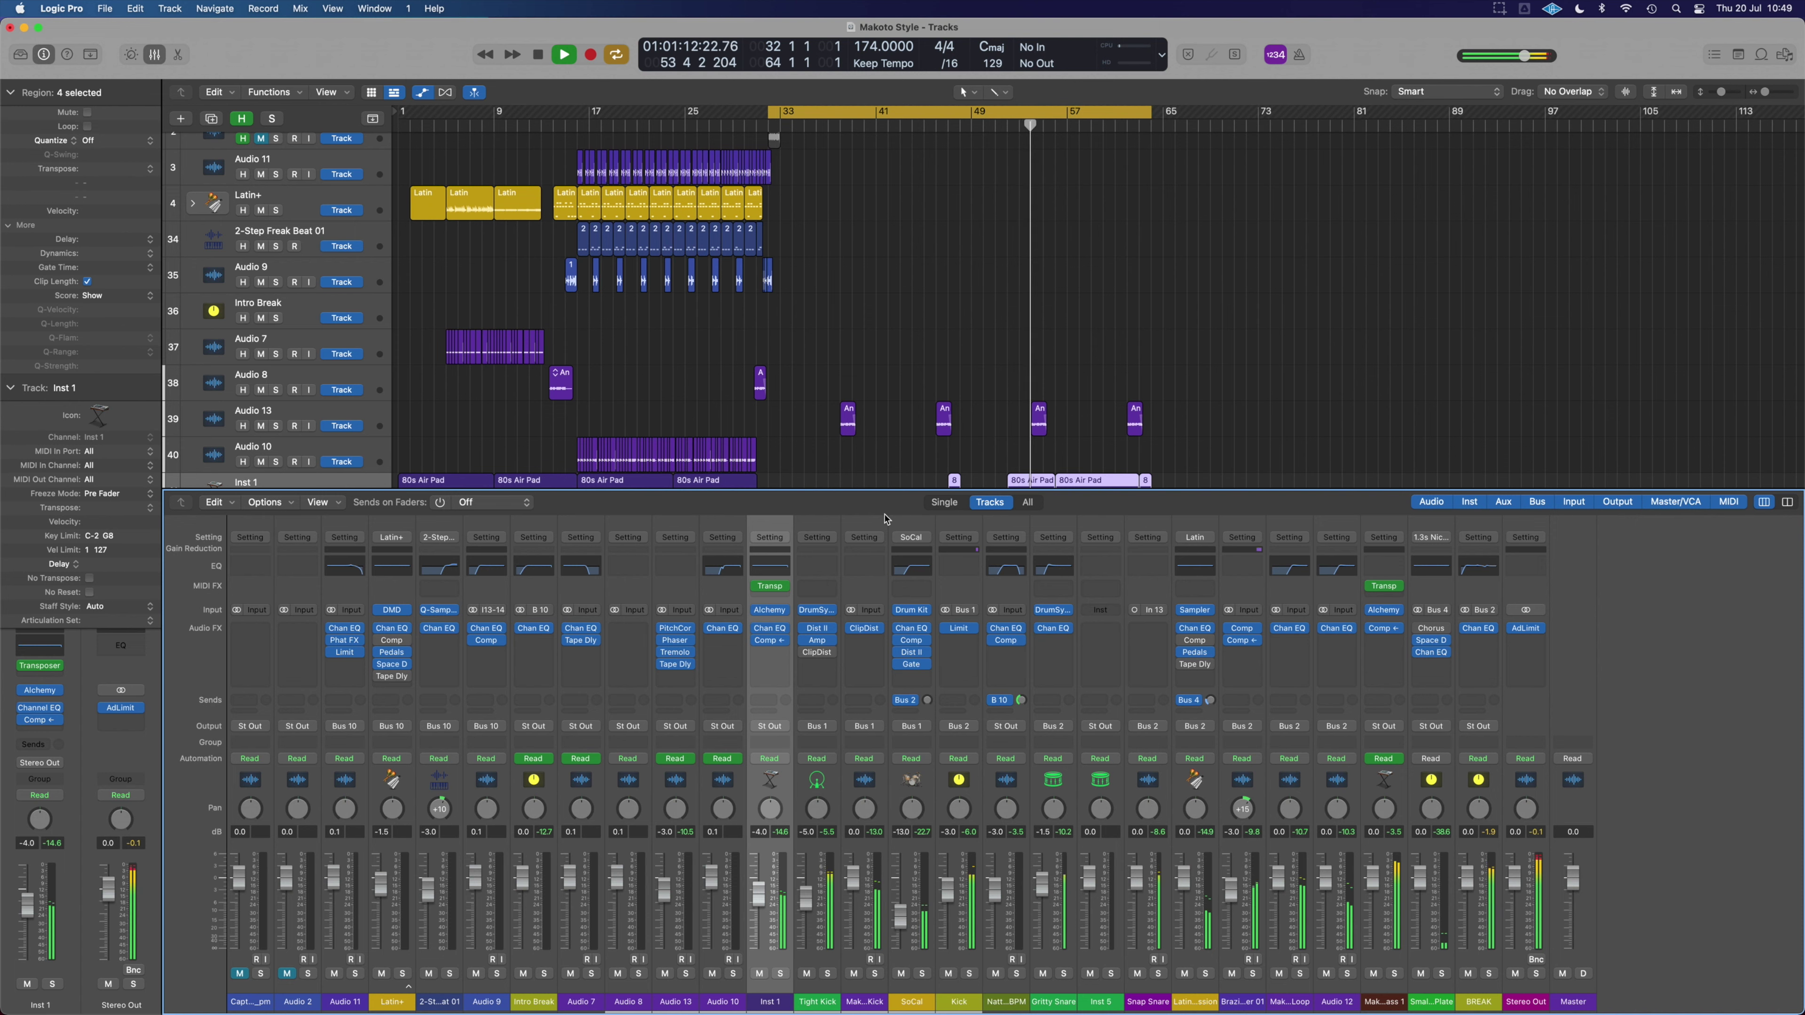
left_click(773, 644)
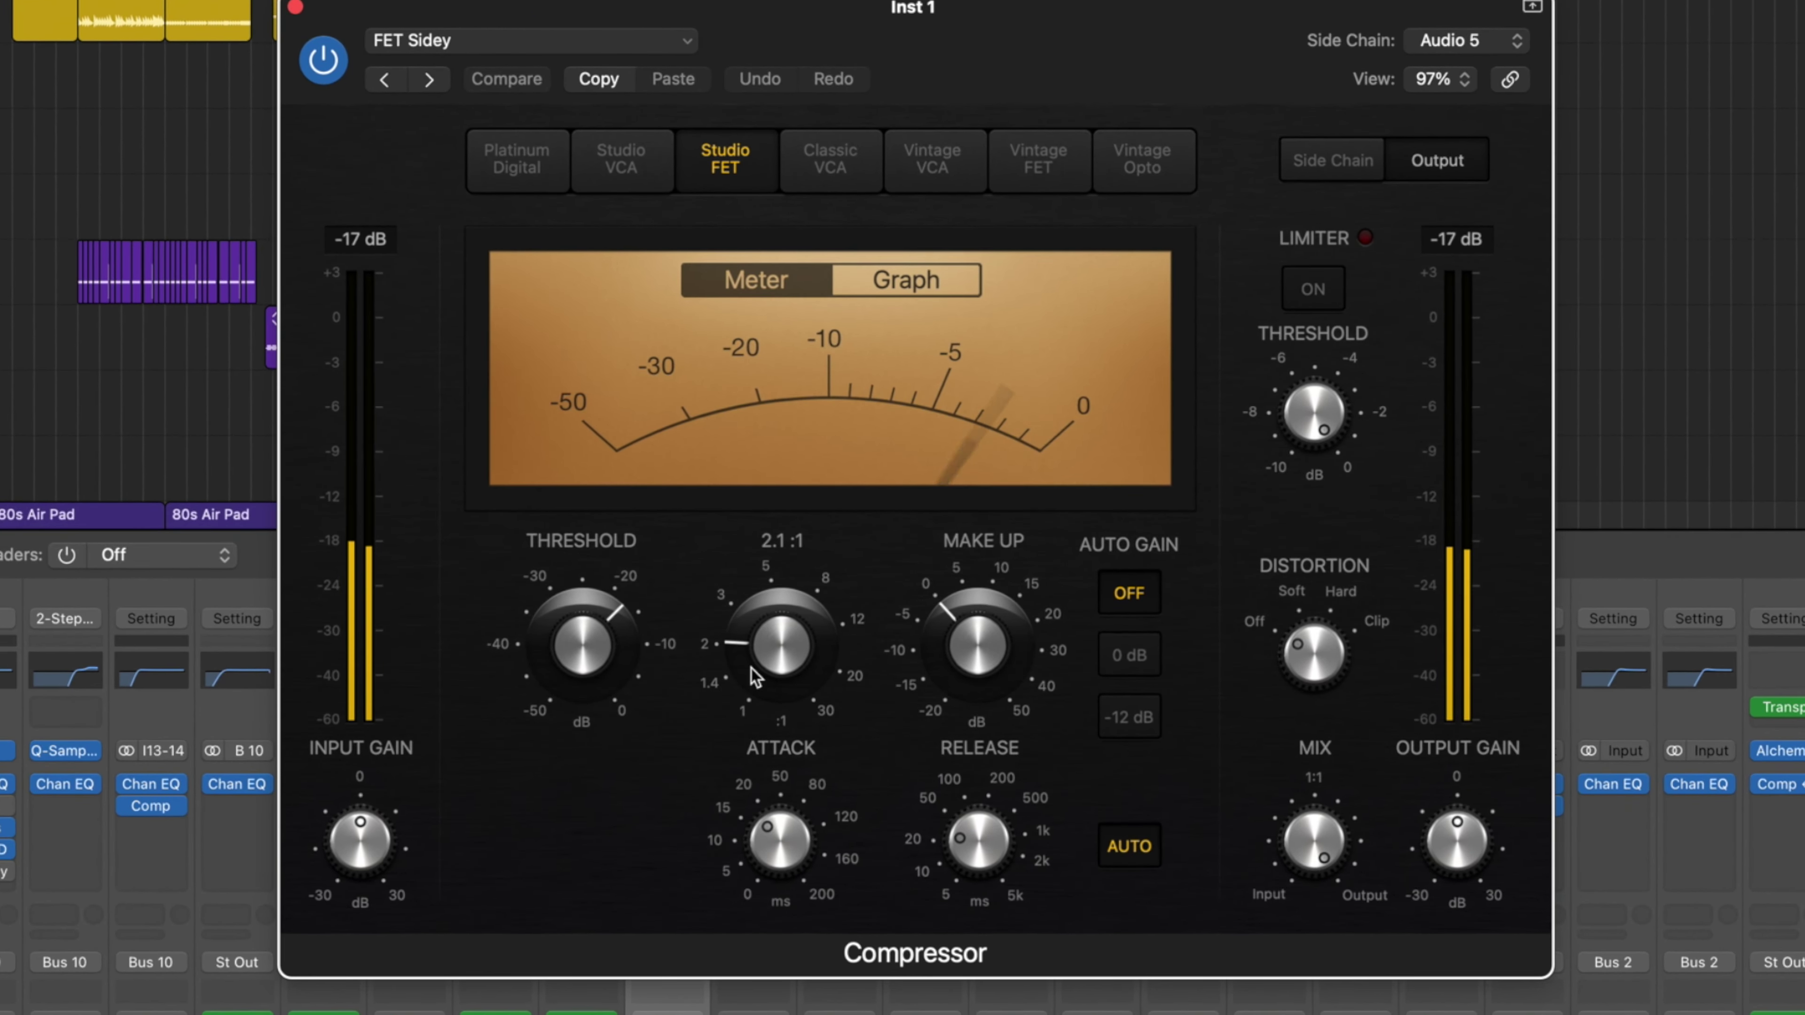
left_click_drag(605, 647, 593, 683)
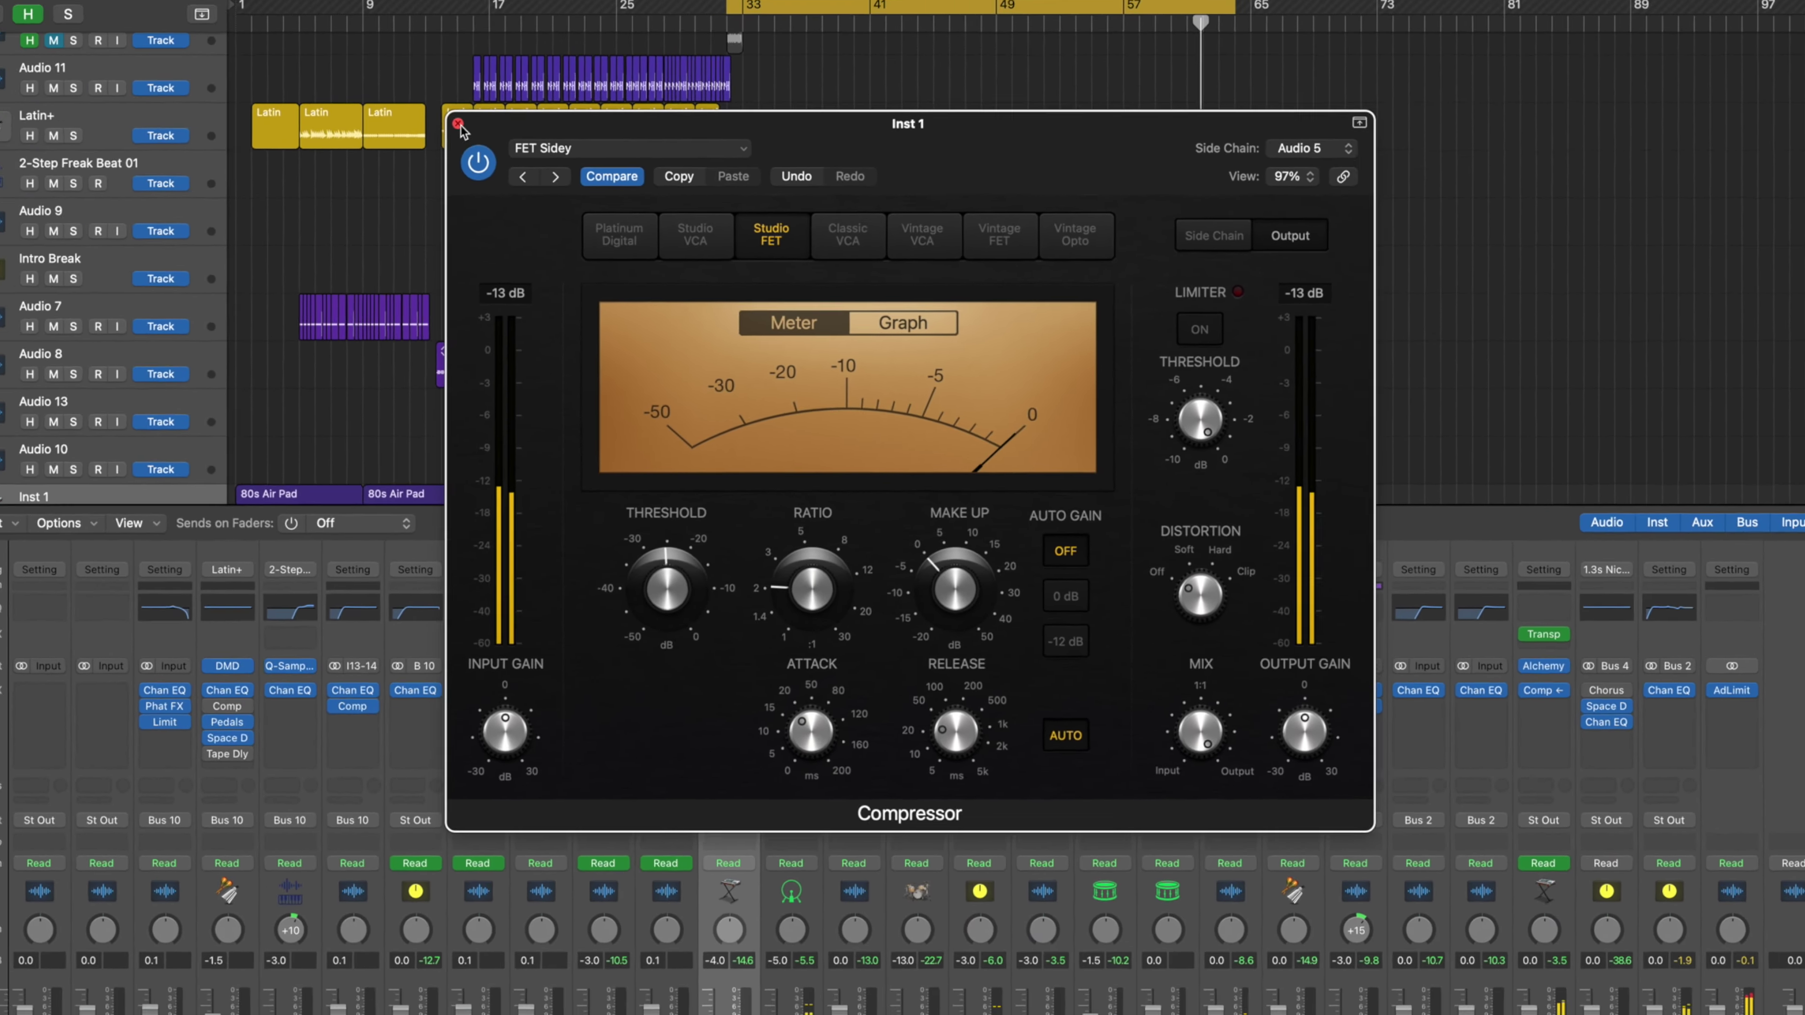
left_click(294, 7)
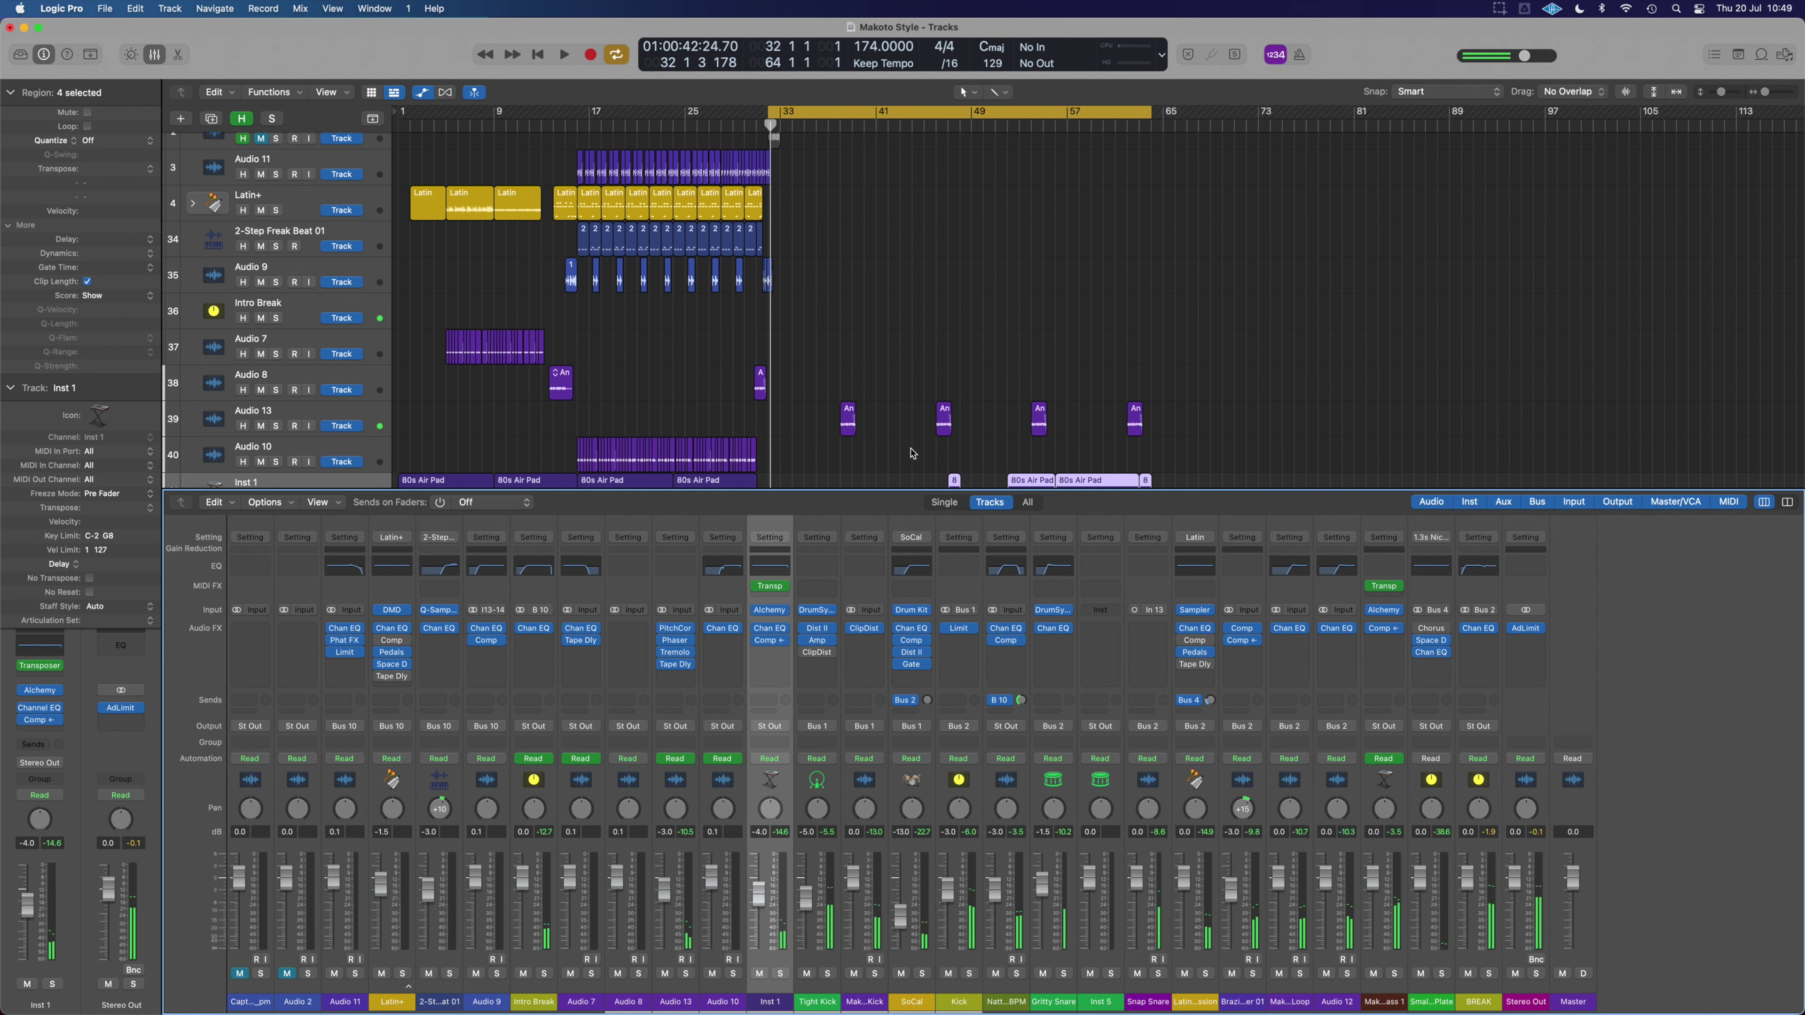
- Fill the third 16-bar section of the drop with 80s Air Pad regions starting at bars 64 and 72
left_click(910, 449)
key("super+Up")
key("super+Up")
key("super+Up")
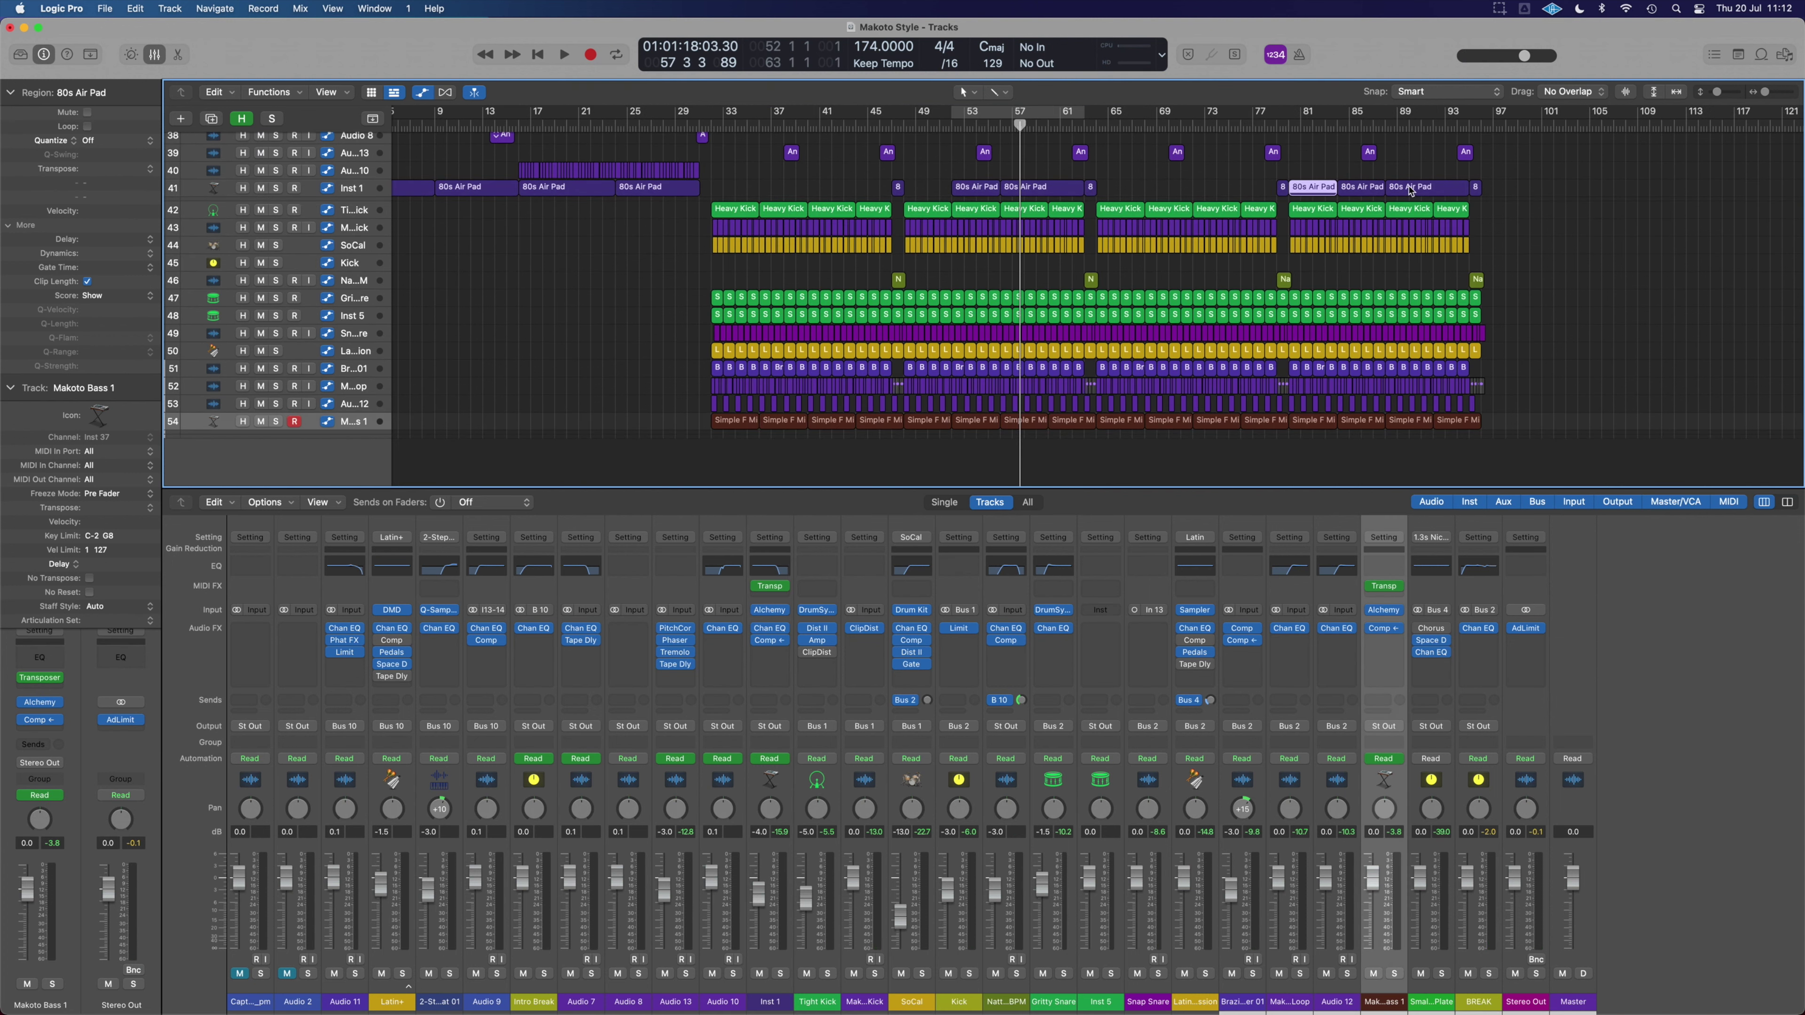
left_click(1197, 186)
key("super+Down")
key("super+Down")
left_click_drag(1197, 190, 1245, 187)
key("super+Up")
key("super+Up")
key("super+Up")
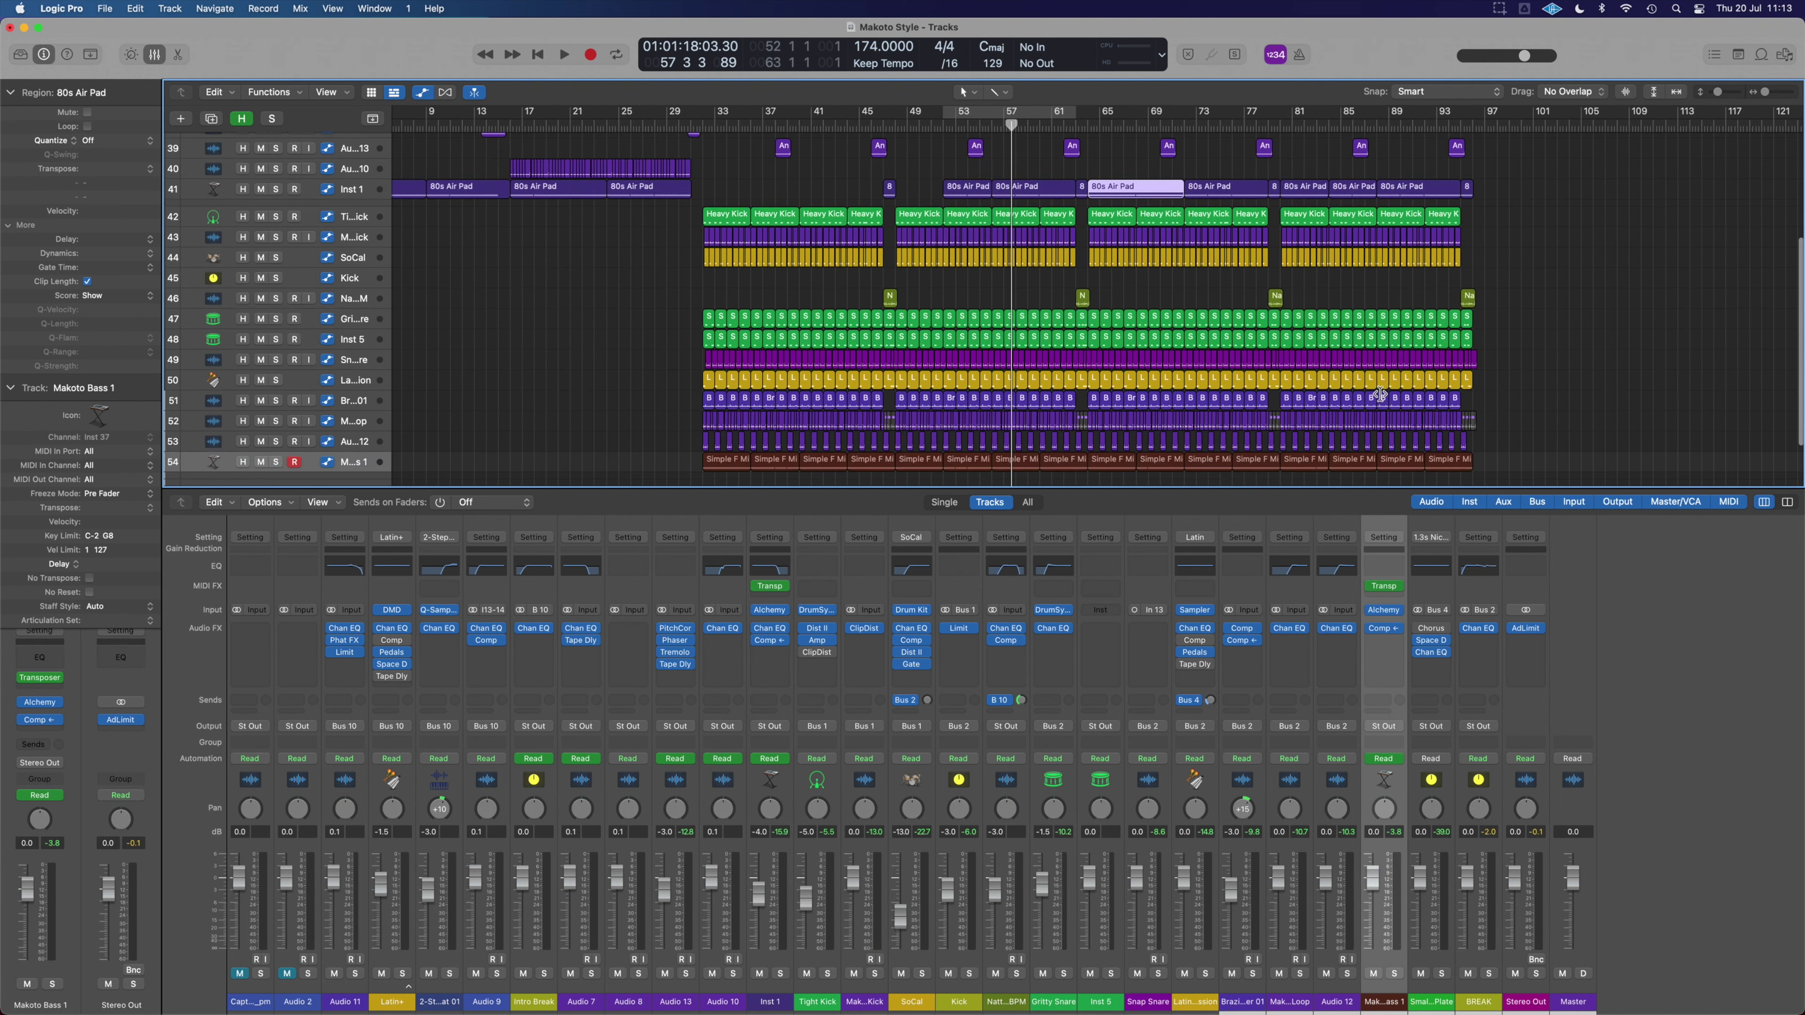
- Delete the Audio 12 regions from bar 64 onward and play back from about bar 46
left_click_drag(1492, 436, 1087, 446)
key("BackSpace")
scroll(1073, 155, "down", 1)
left_click(874, 126)
key("space")
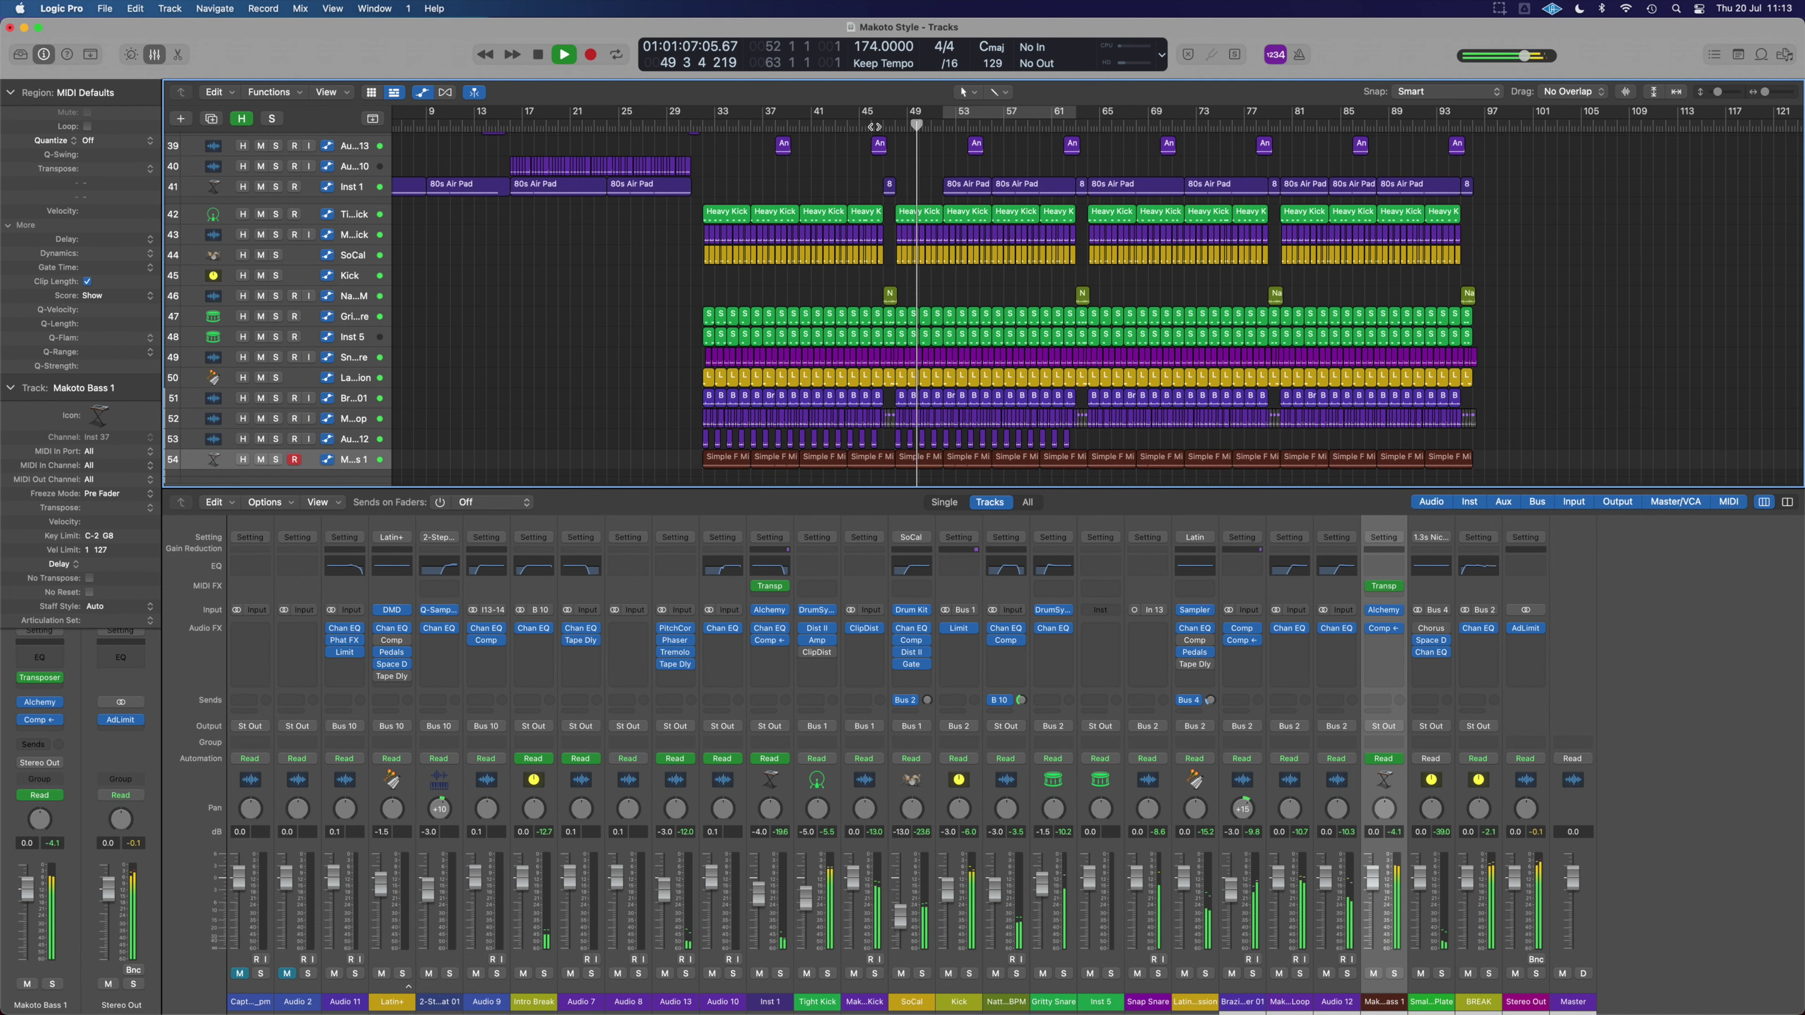
- Insert a Limiter after the Compressor on the Makoto Bass 1 channel
left_click(355, 463)
left_click(1383, 640)
mouse_move(1394, 859)
left_click(1505, 943)
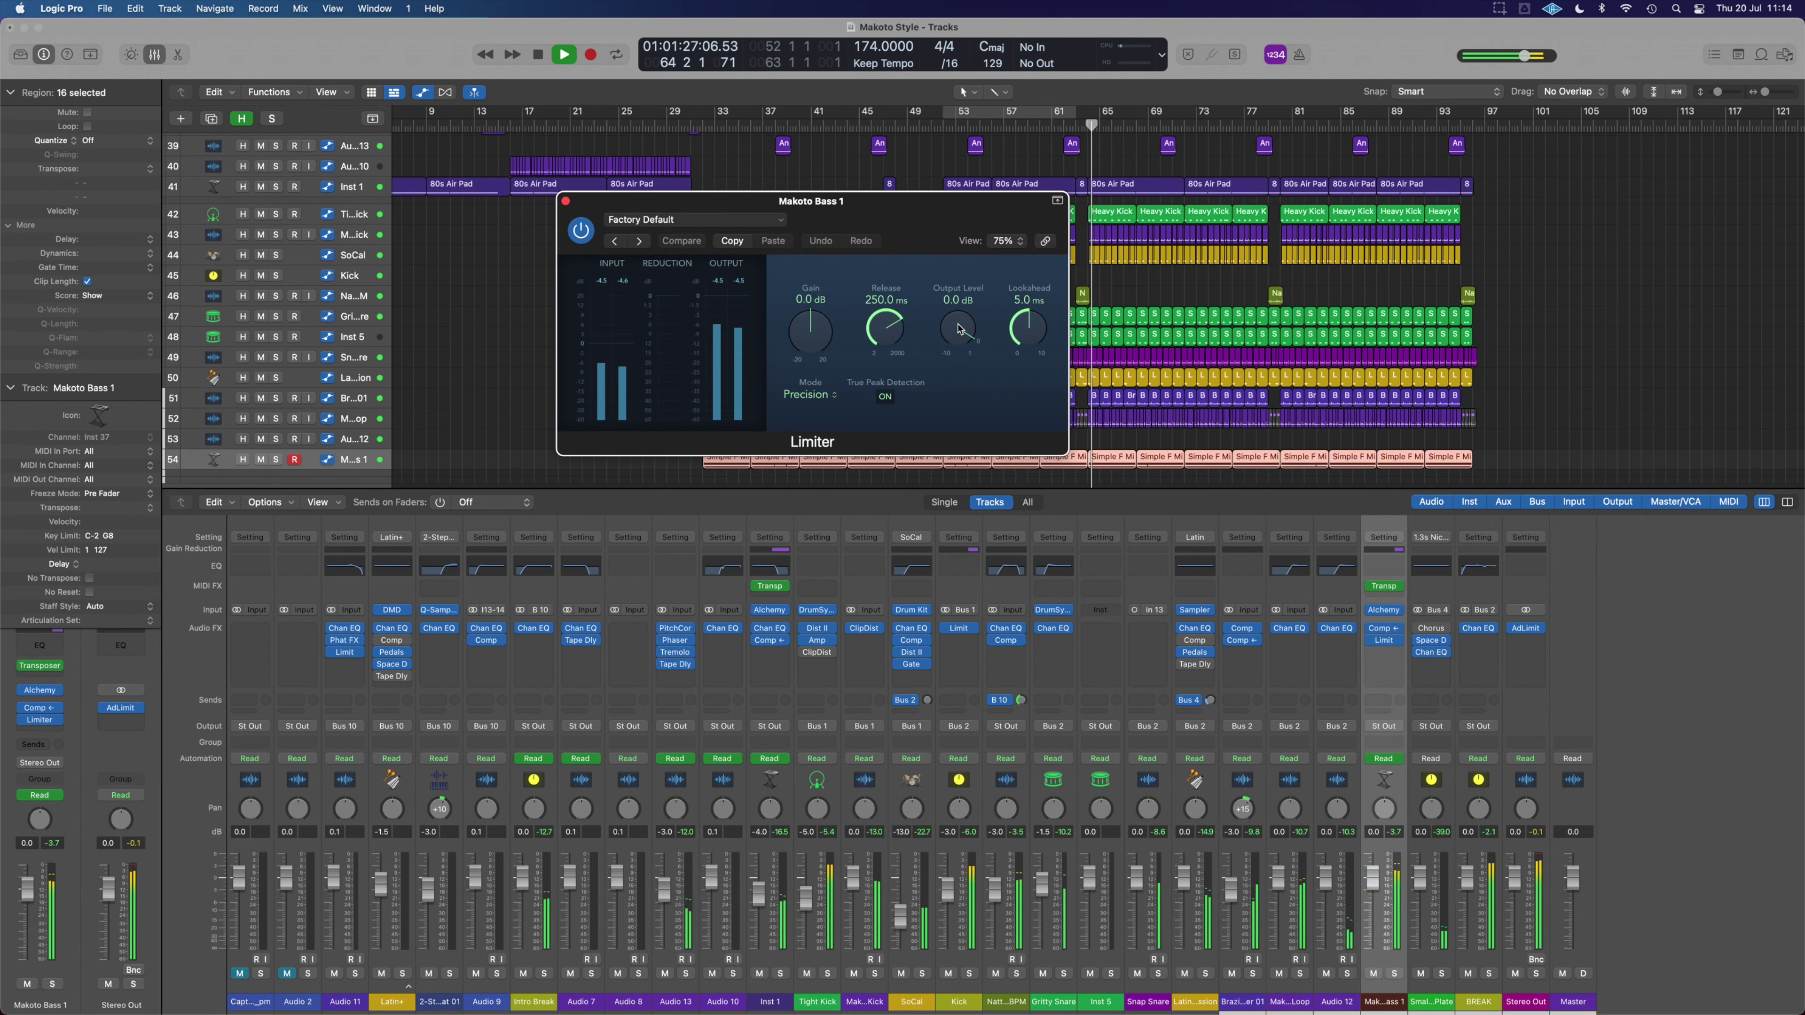
- Set the bass Limiter's gain to +2.9 dB and output level to -5.5 dB, and save the project
left_click(565, 201)
left_click(1383, 640)
left_click_drag(958, 329, 963, 367)
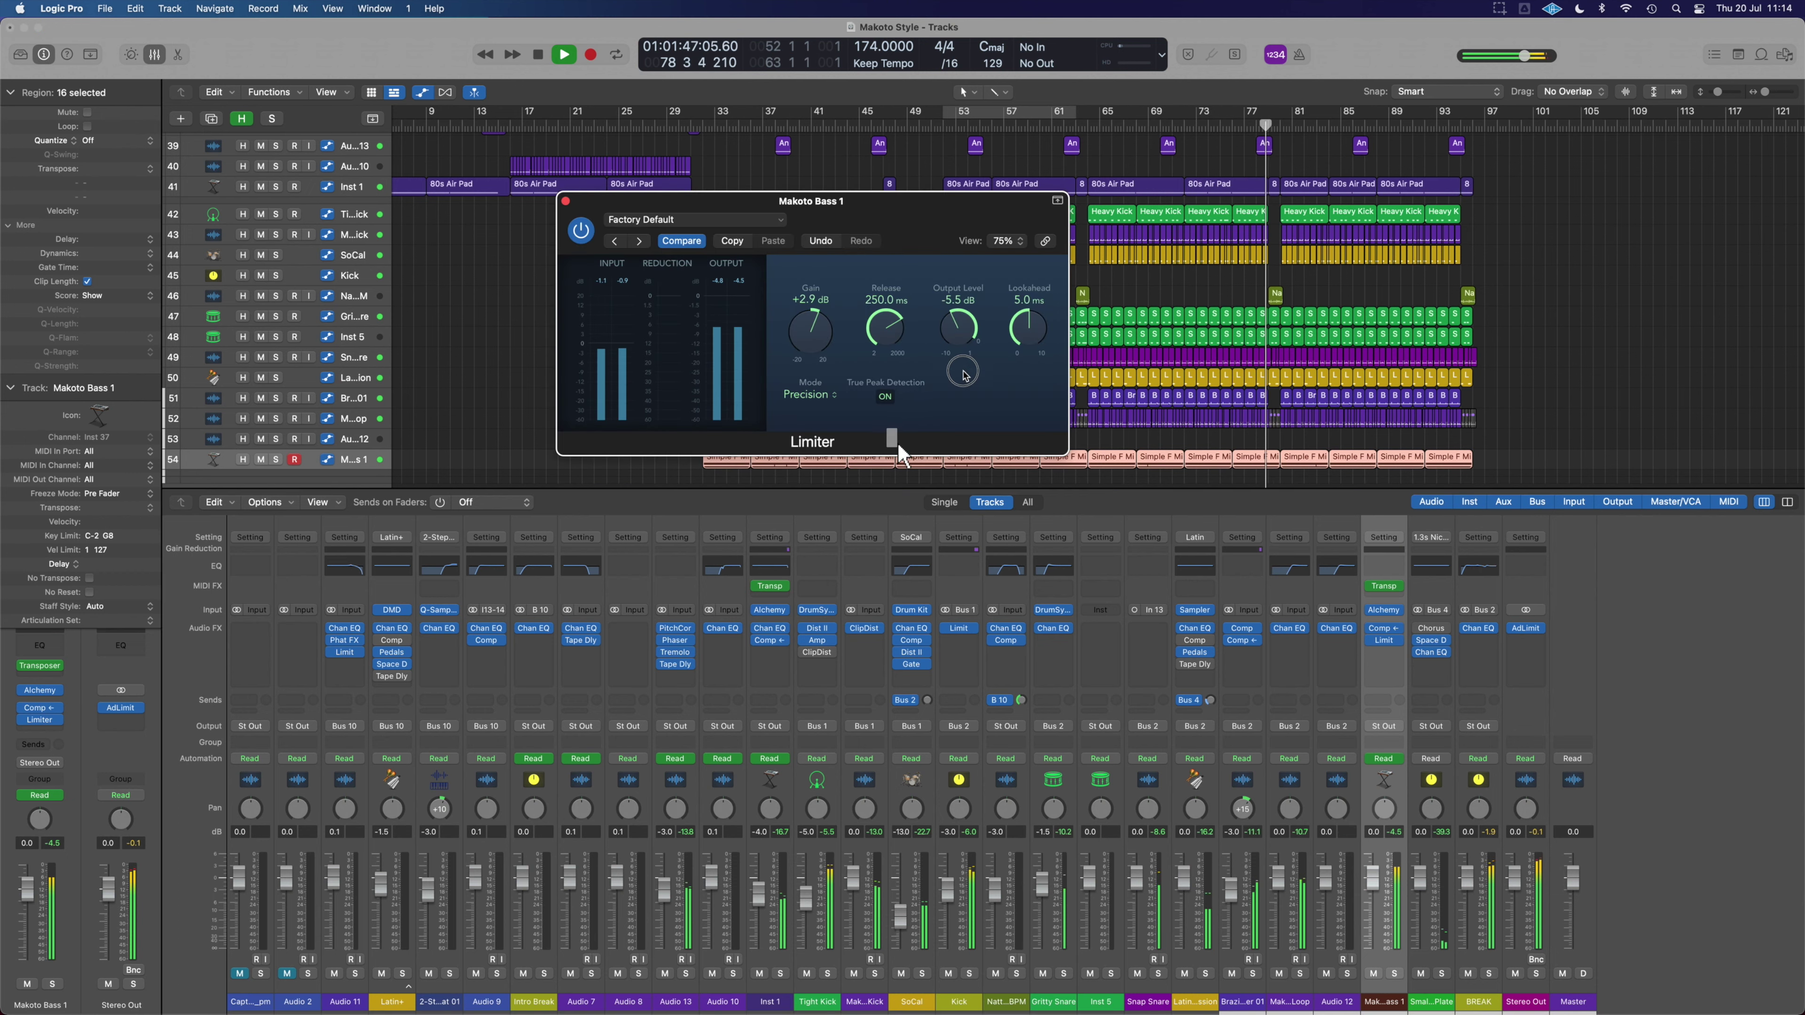
left_click(566, 201)
left_click(1503, 459)
key("super+s")
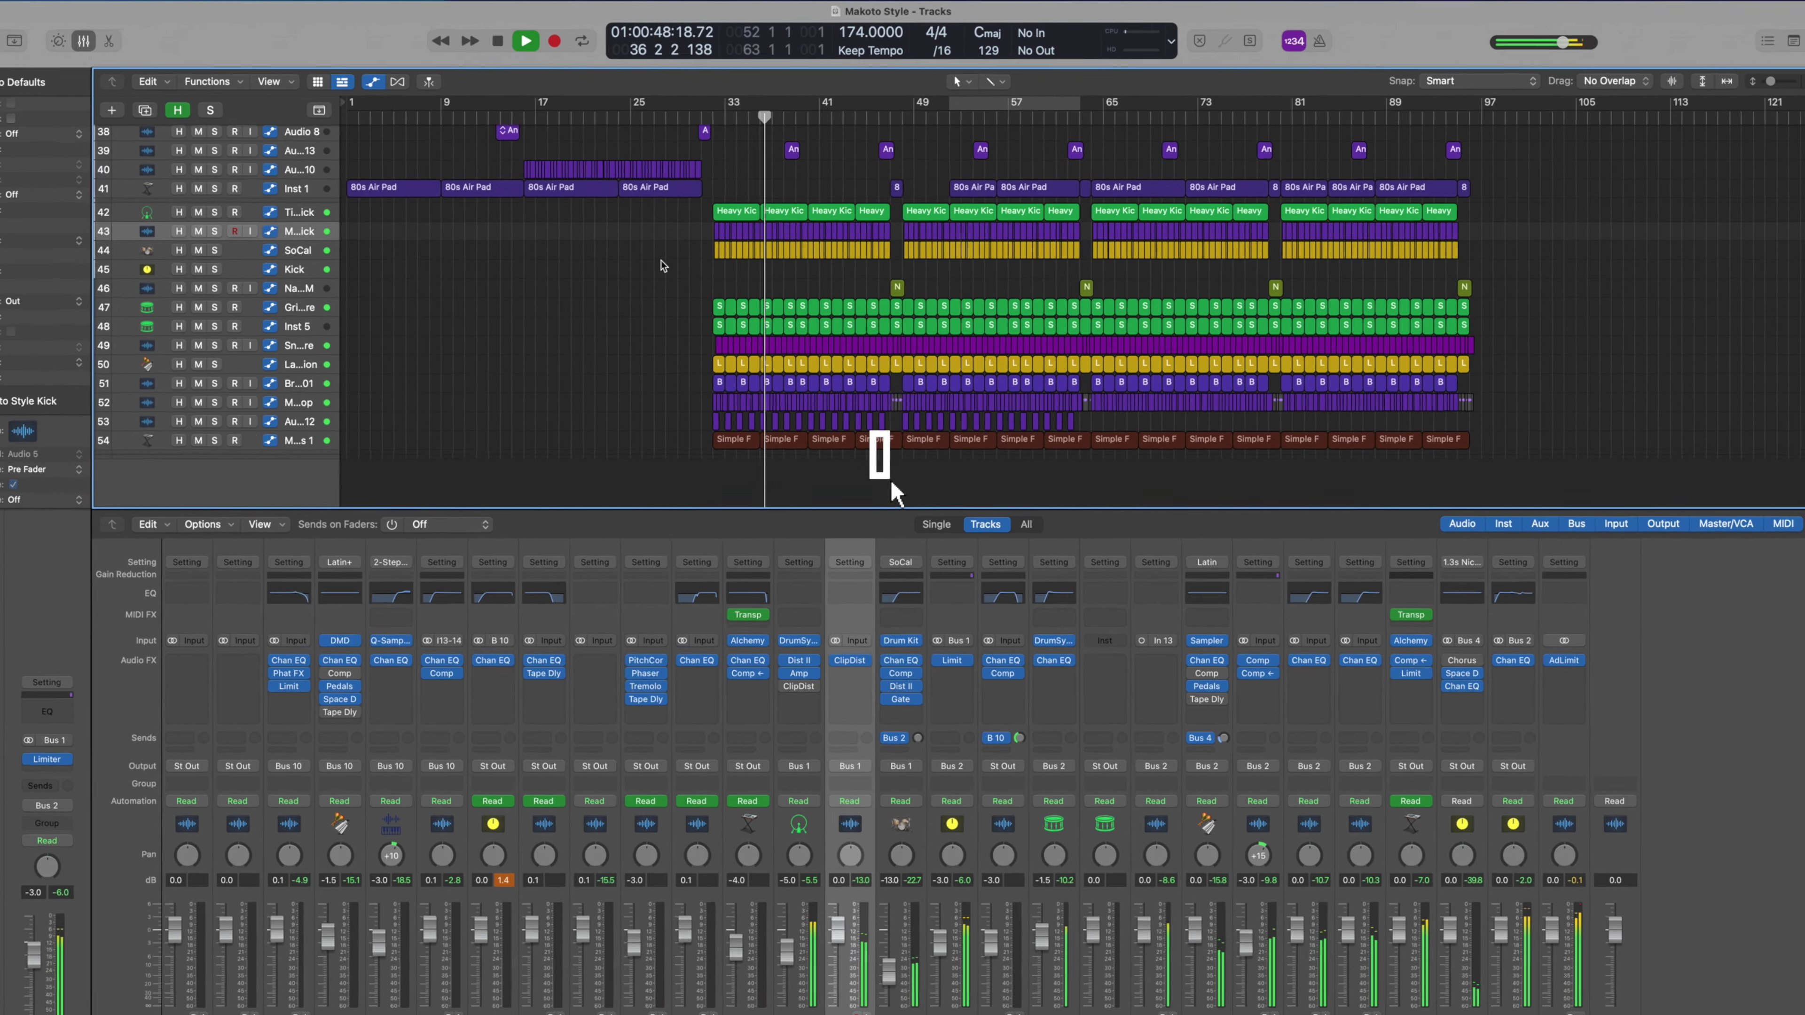
- Shape the Audio 13 vocal's Channel EQ with a 585 Hz low cut and a lowered high cut
scroll(661, 265, "up", 5)
left_click(298, 304)
left_click(646, 593)
left_click(580, 274)
left_click_drag(555, 401, 927, 413)
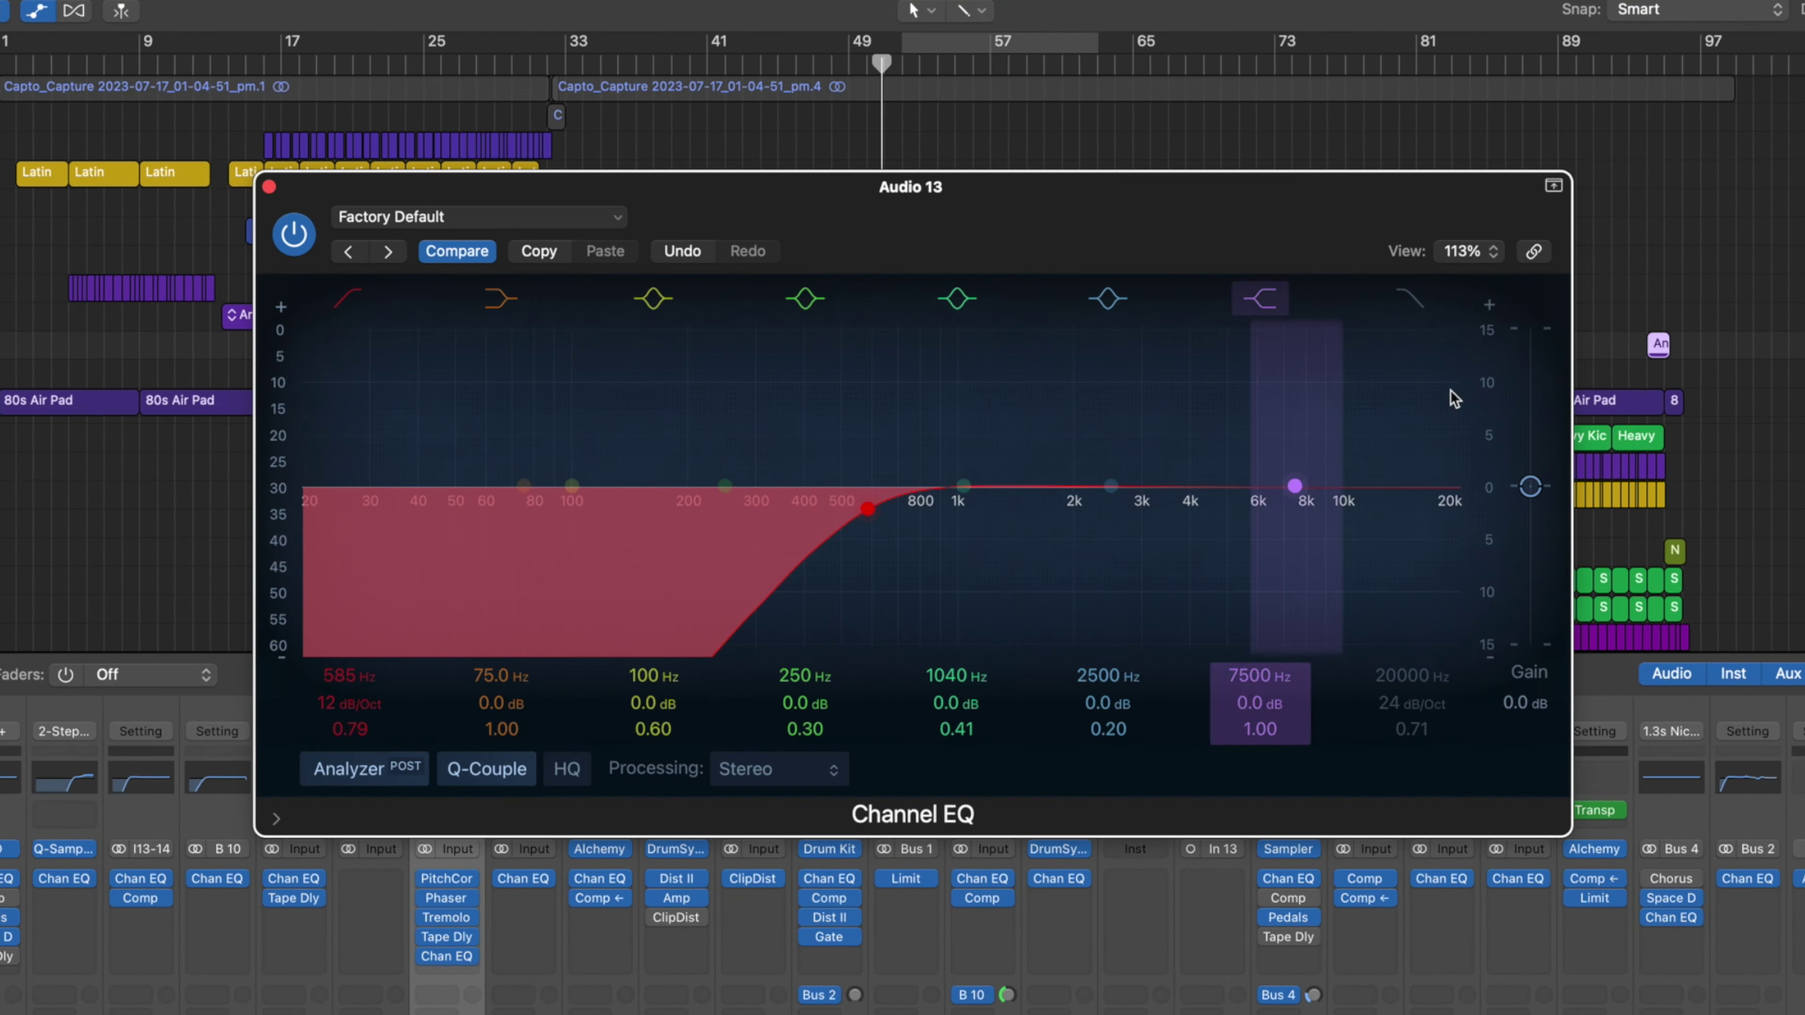
left_click(1410, 299)
left_click_drag(1442, 398, 1087, 401)
left_click(269, 186)
left_click(650, 64)
- Delete all regions of the fourth 16-bar drop section across the tracks, from bar 80 onward
scroll(754, 303, "down", 4)
key("super+Up")
key("super+Up")
key("super+Up")
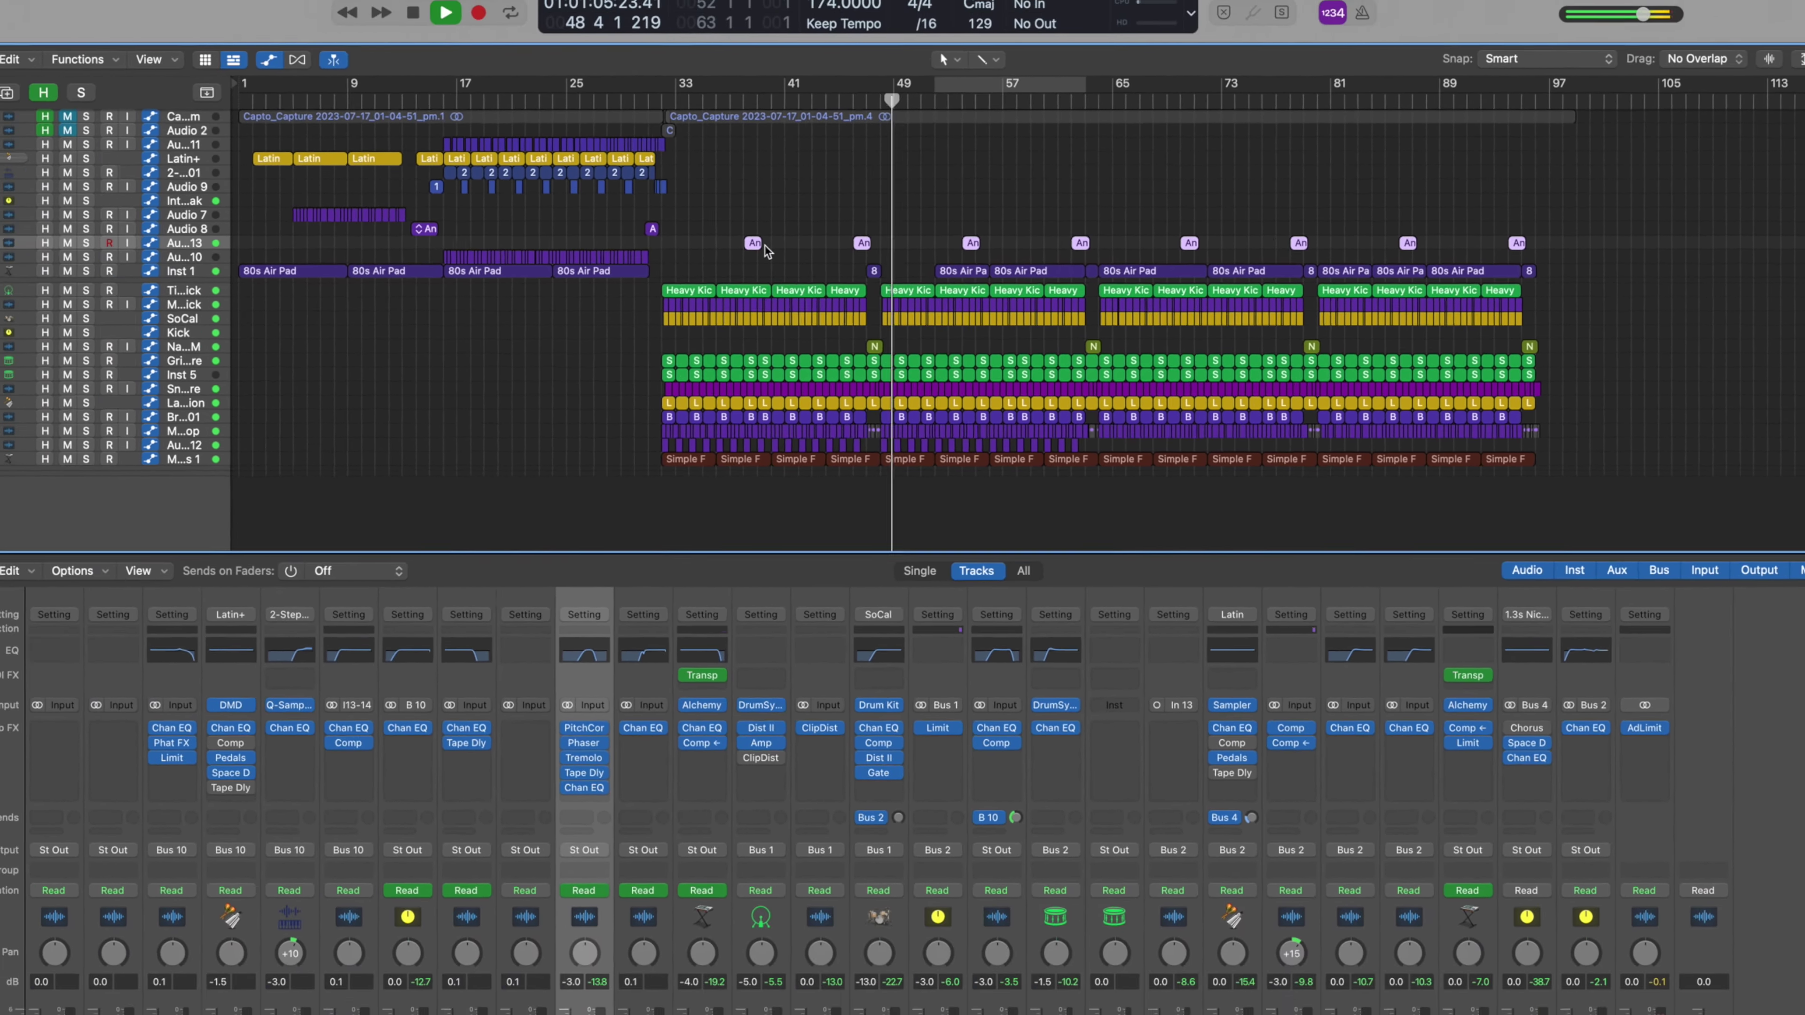
key("super+Down")
key("super+Down")
key("super+Down")
key("super+Down")
key("super+Up")
key("super+Up")
scroll(1315, 229, "down", 5)
left_click_drag(1642, 497, 1332, 144)
key("Delete")
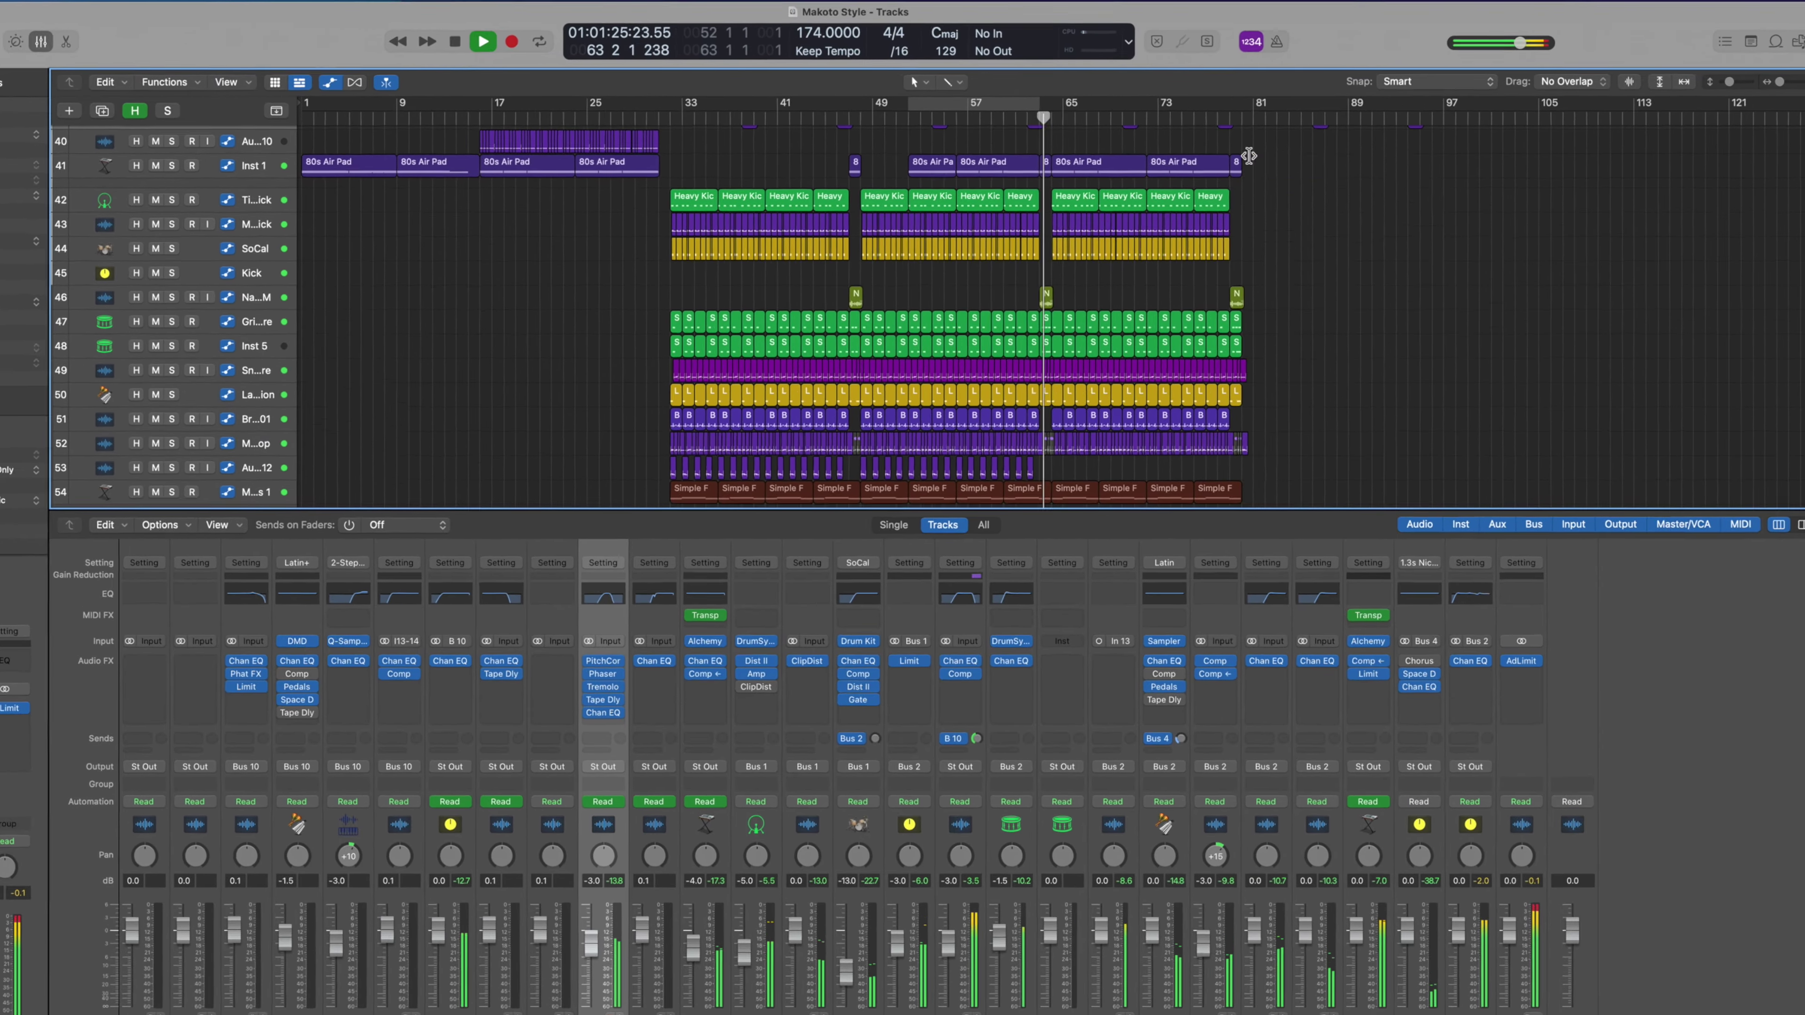
- Lower the bass automation peaks at bar 64 to 682 Hz for Filter 1 Cutoff and 31.2 % on the green curve
key("super+Right")
key("super+Right")
key("super+Right")
key("super+Right")
key("super+Down")
key("super+Down")
scroll(1026, 376, "down", 5)
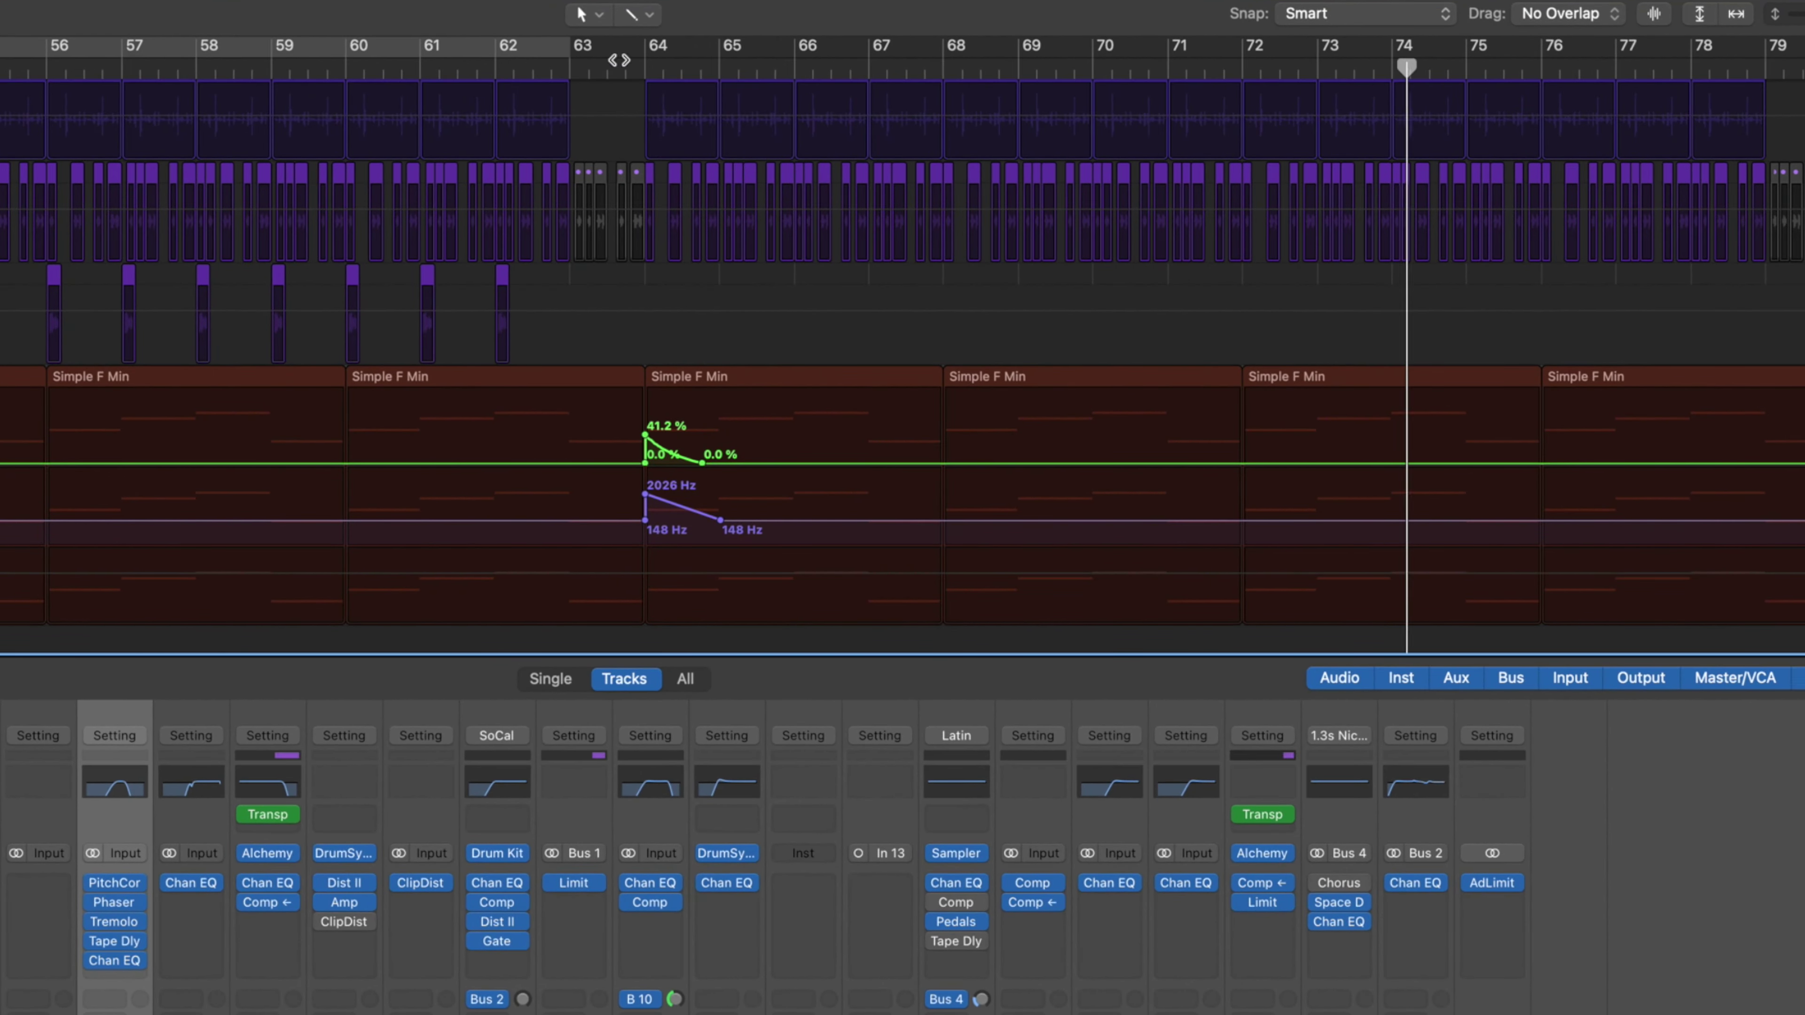
left_click_drag(644, 493, 644, 506)
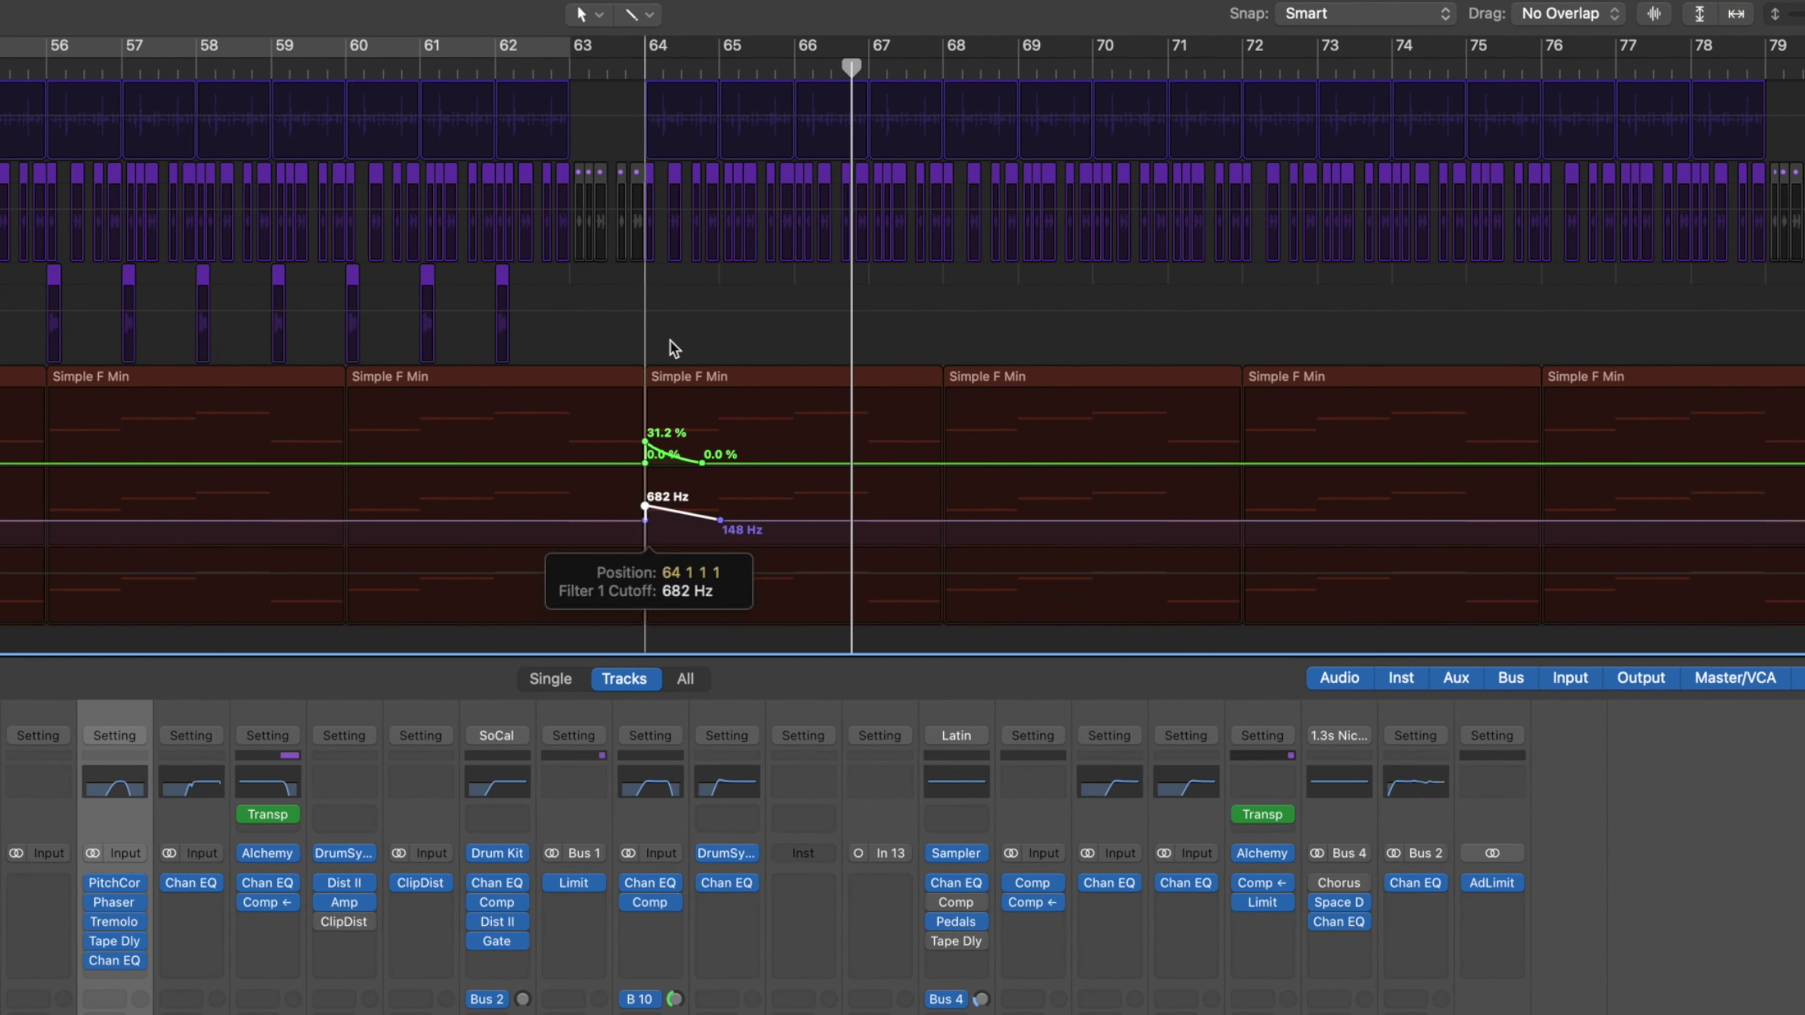
- Add a series of automation points to Makoto Bass 1's green percentage curve from about bar 67 through the rest of the third section
left_click(911, 462)
left_click(934, 445)
scroll(979, 465, "right", 5)
left_click(973, 457)
left_click(1012, 447)
scroll(1007, 403, "right", 3)
left_click(1180, 449)
left_click(1258, 452)
left_click(1252, 431)
scroll(1261, 459, "right", 3)
left_click(1307, 449)
left_click(1367, 429)
- Shorten the last Makoto Bass 1 region to end at bar 79 and shift its closing automation points about one bar earlier
scroll(1136, 411, "down", 5)
left_click_drag(1431, 466, 1402, 466)
left_click_drag(1405, 546, 1376, 546)
left_click_drag(1427, 520, 1405, 556)
key("a")
left_click_drag(963, 467, 935, 467)
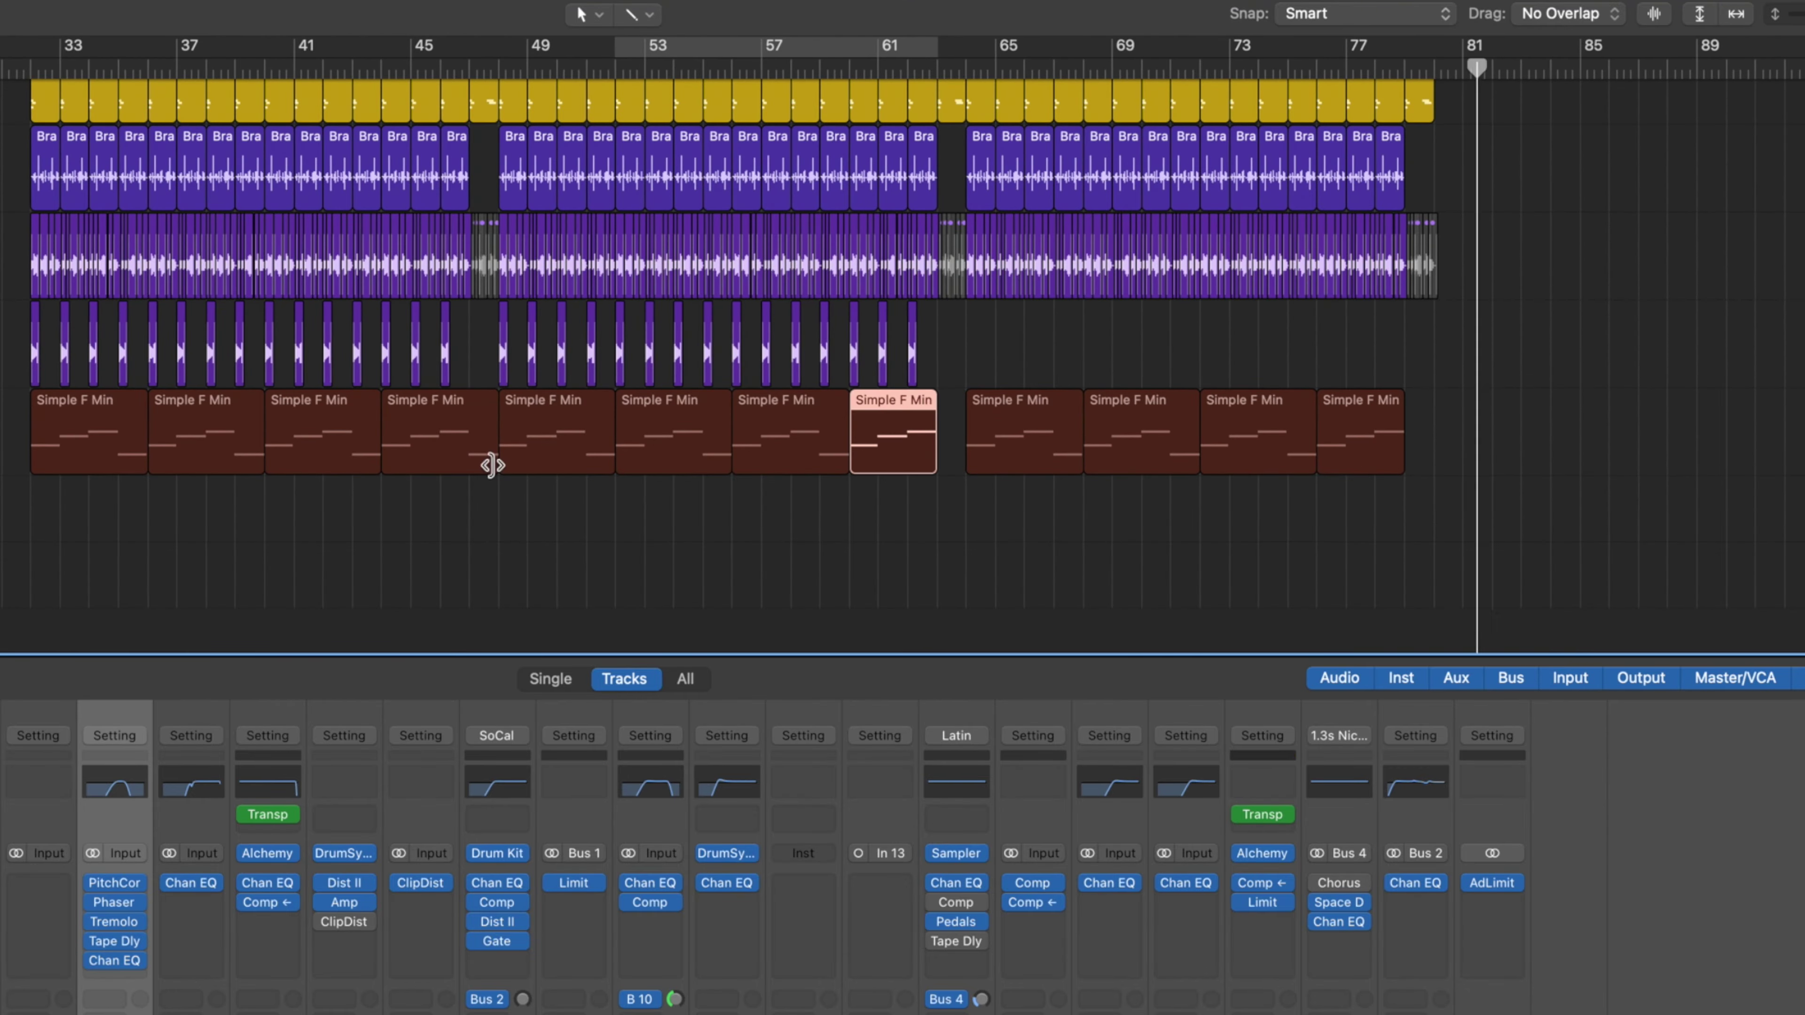
key("super+z")
- Delete a block of regions beyond the drop section and reposition the playhead
scroll(958, 544, "up", 10)
scroll(959, 544, "right", 7)
left_click_drag(1556, 460, 1130, 370)
key("Delete")
left_click(484, 70)
scroll(552, 277, "down", 5)
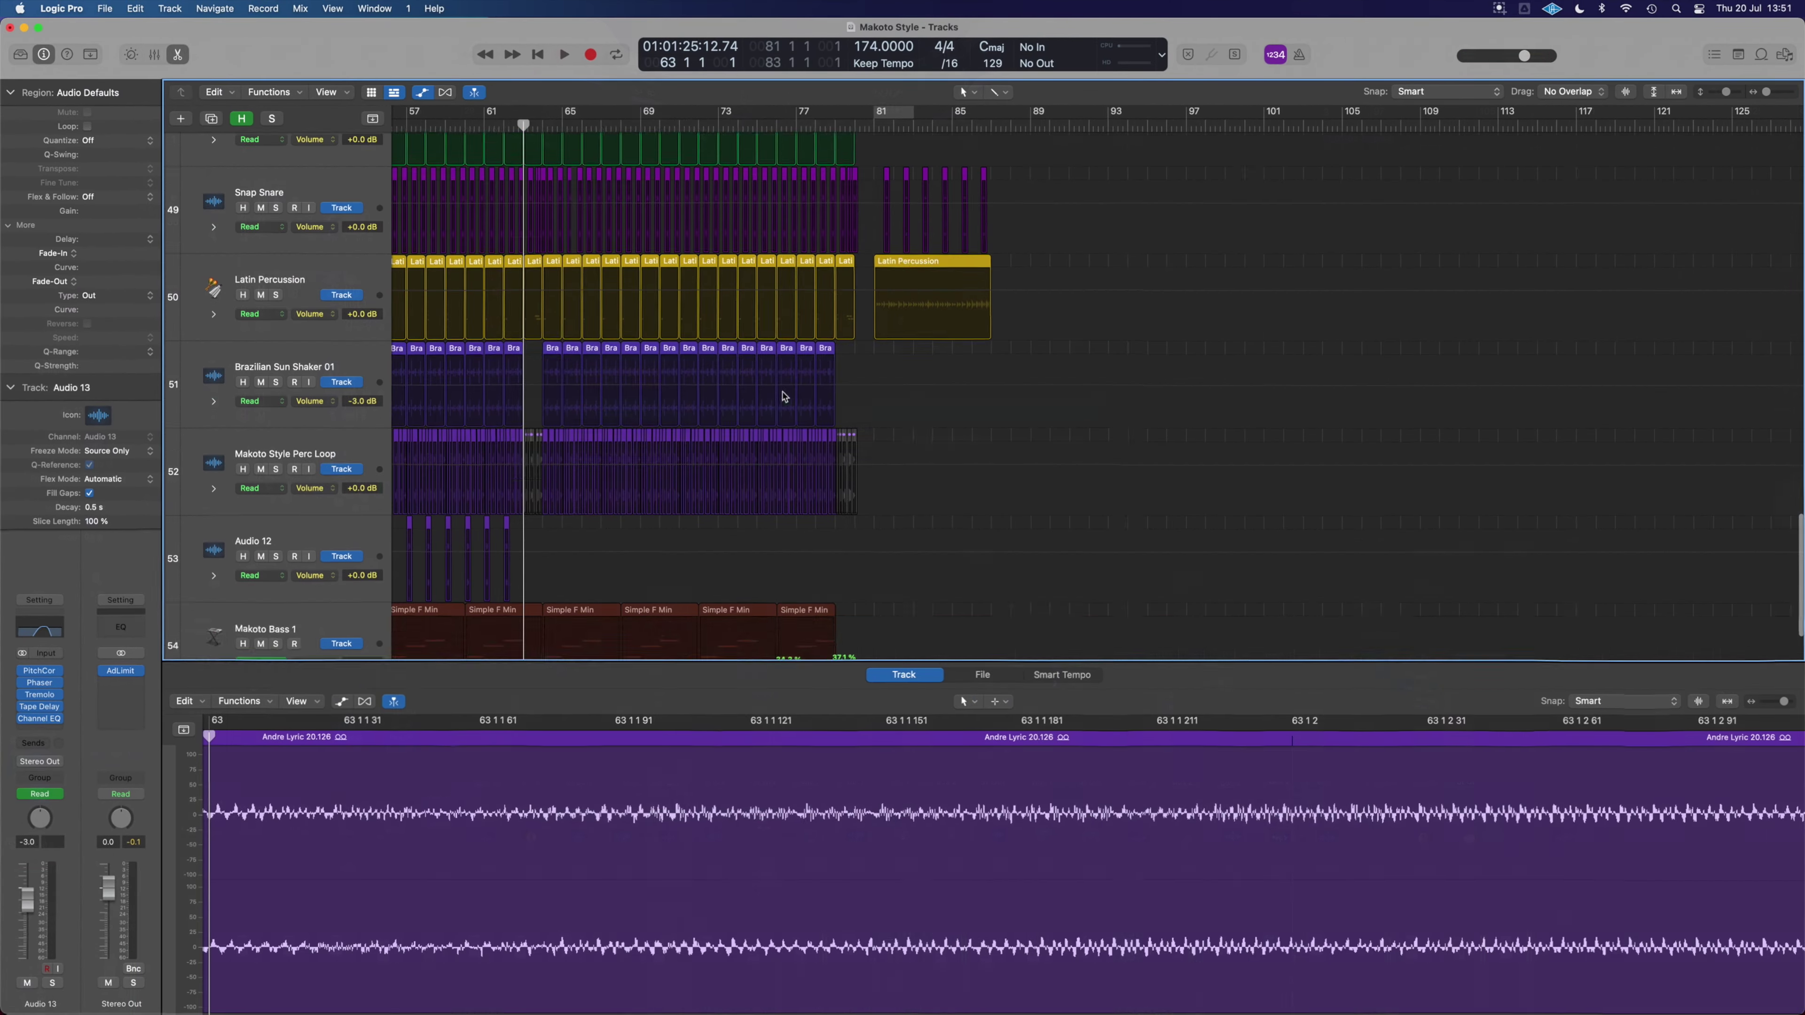
- Play back from bar 63 and examine how the drop leads into the second breakdown across all tracks
scroll(584, 197, "down", 3)
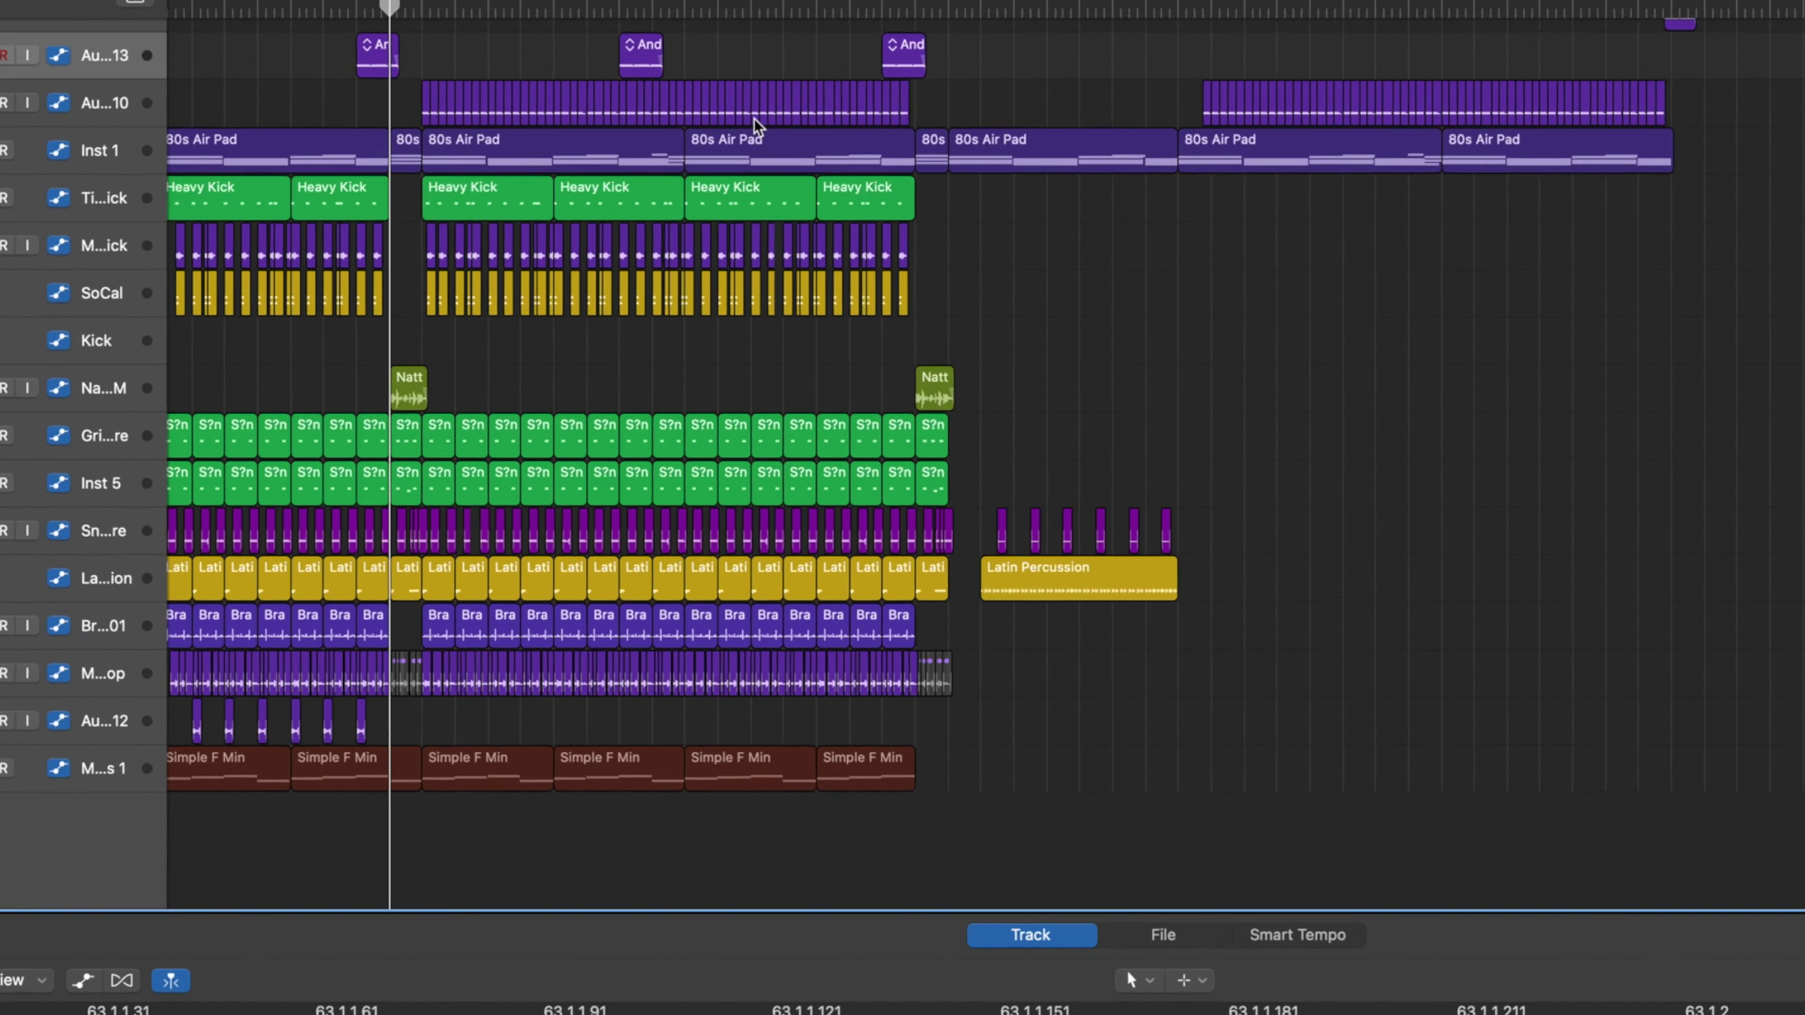
scroll(700, 216, "up", 3)
key("super+Up")
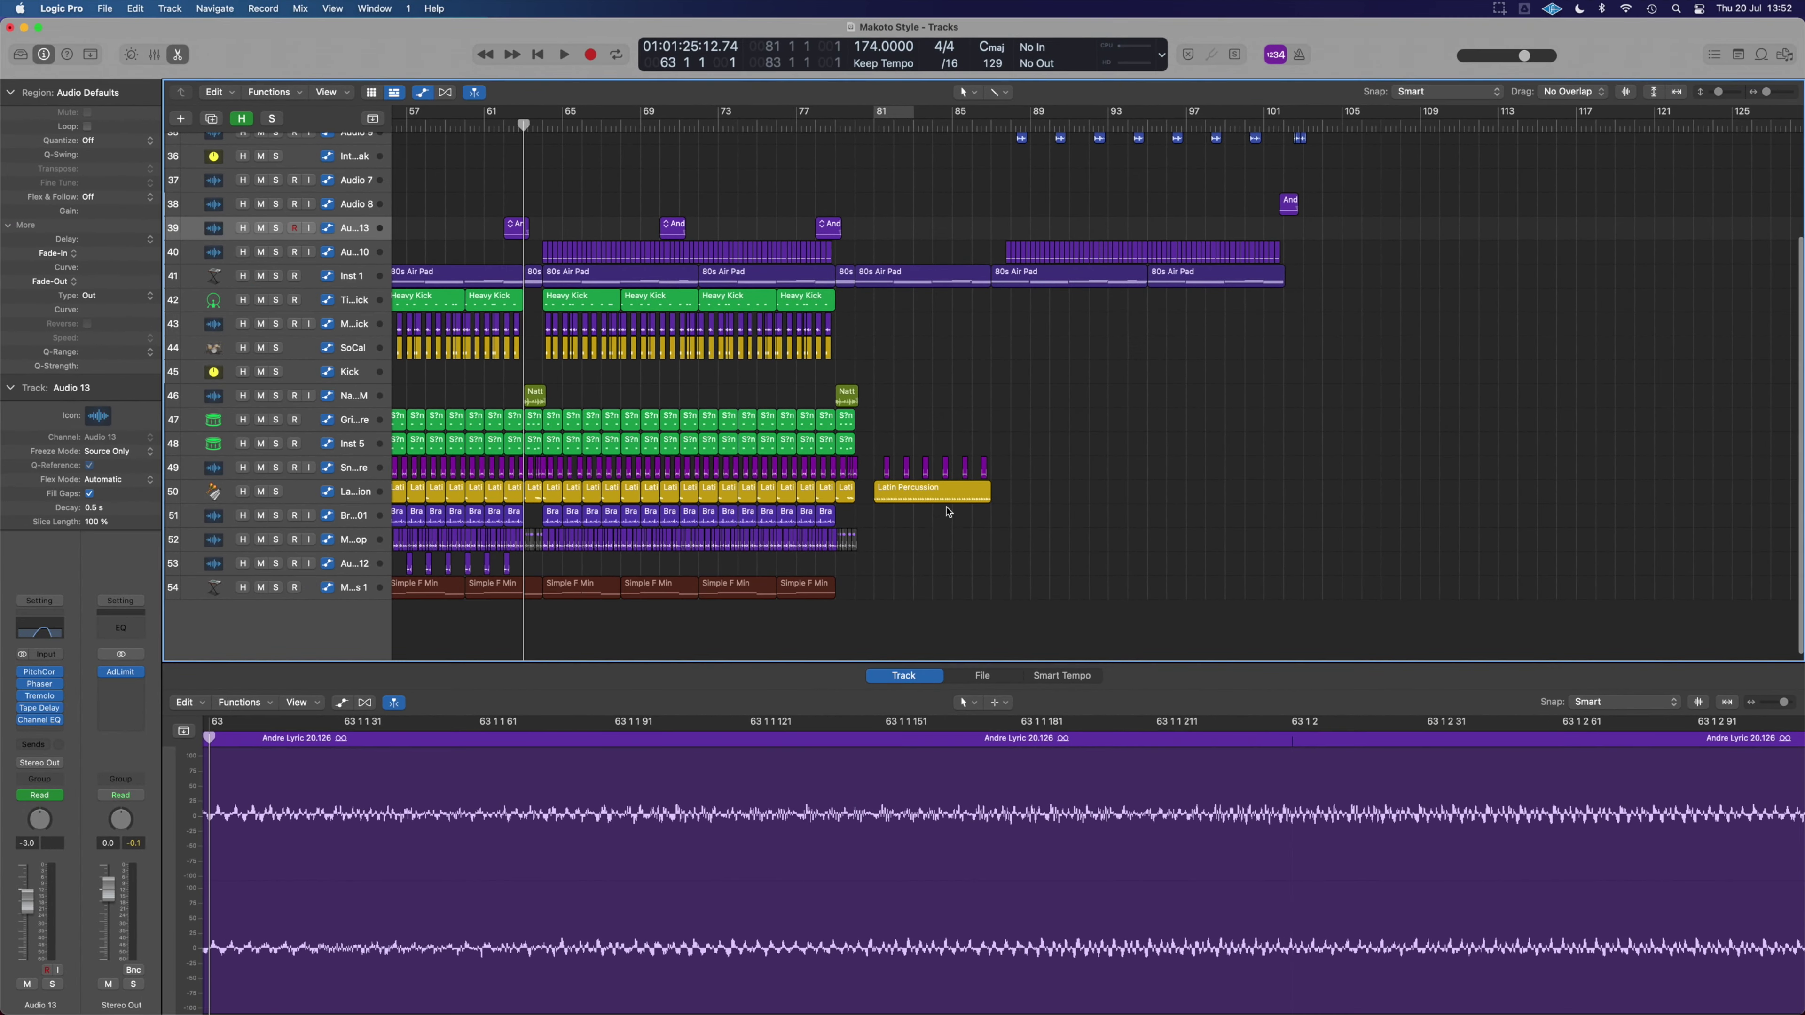
key("space")
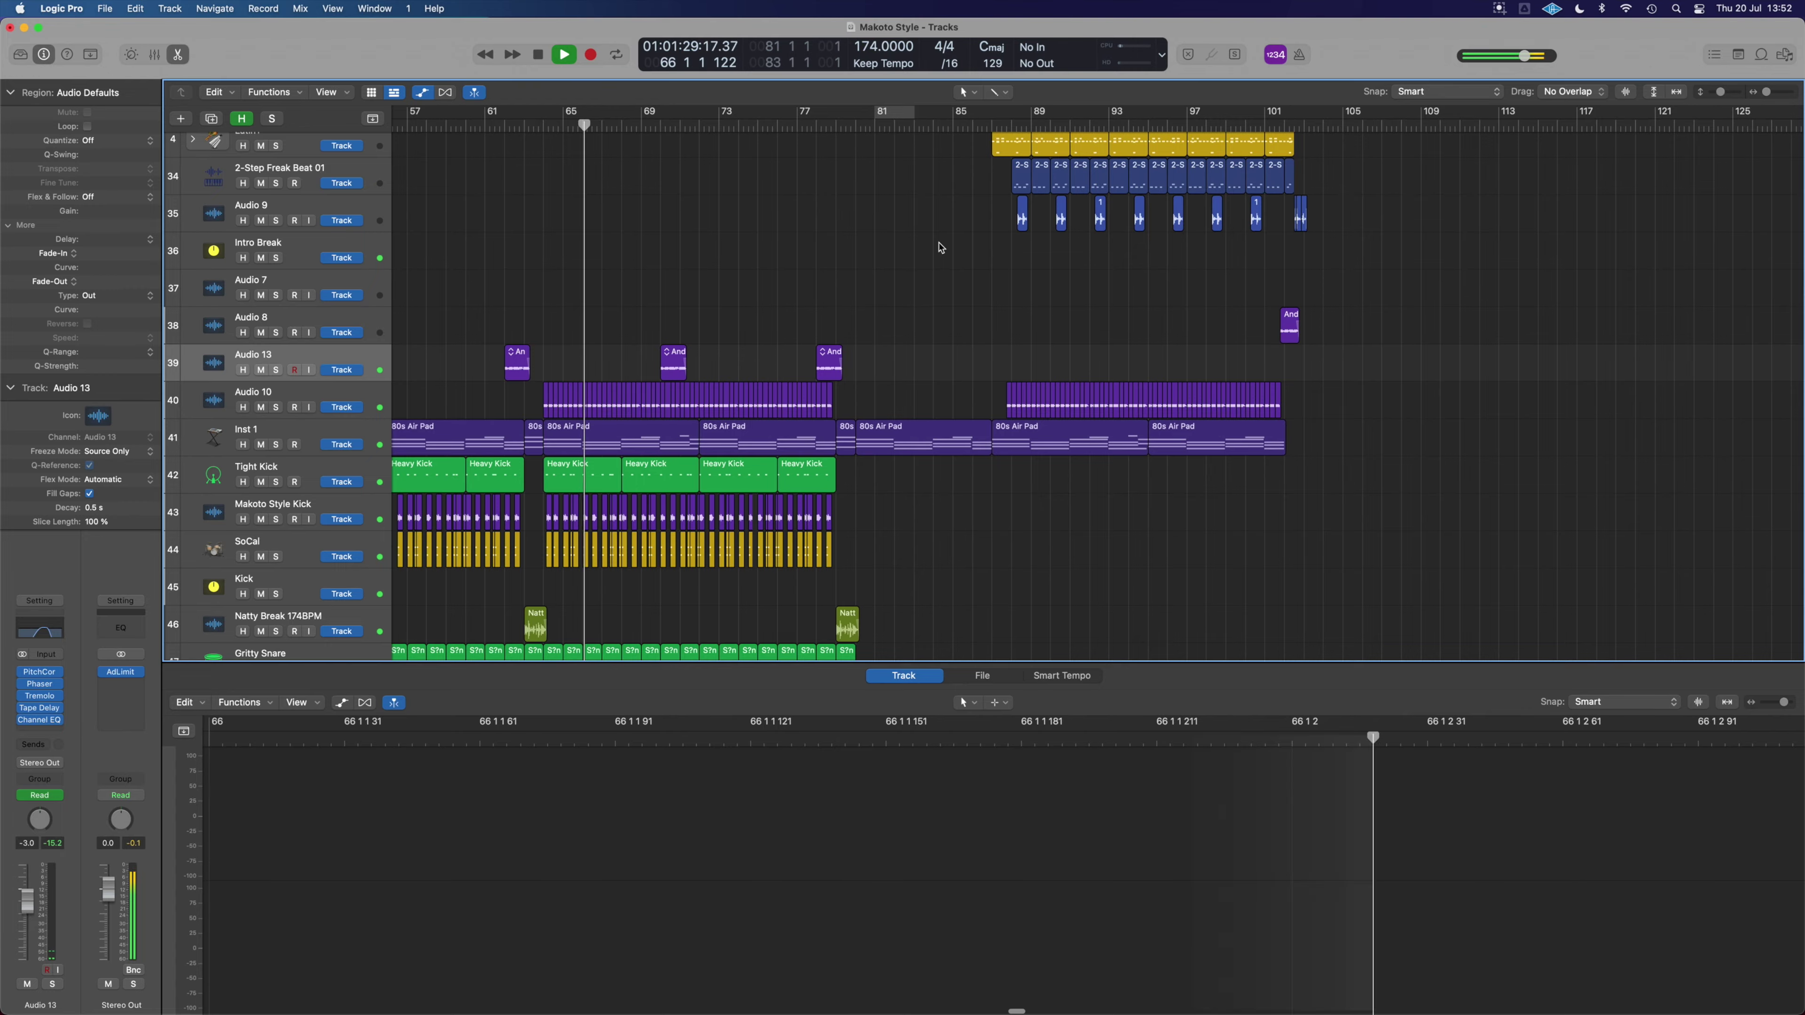
key("e")
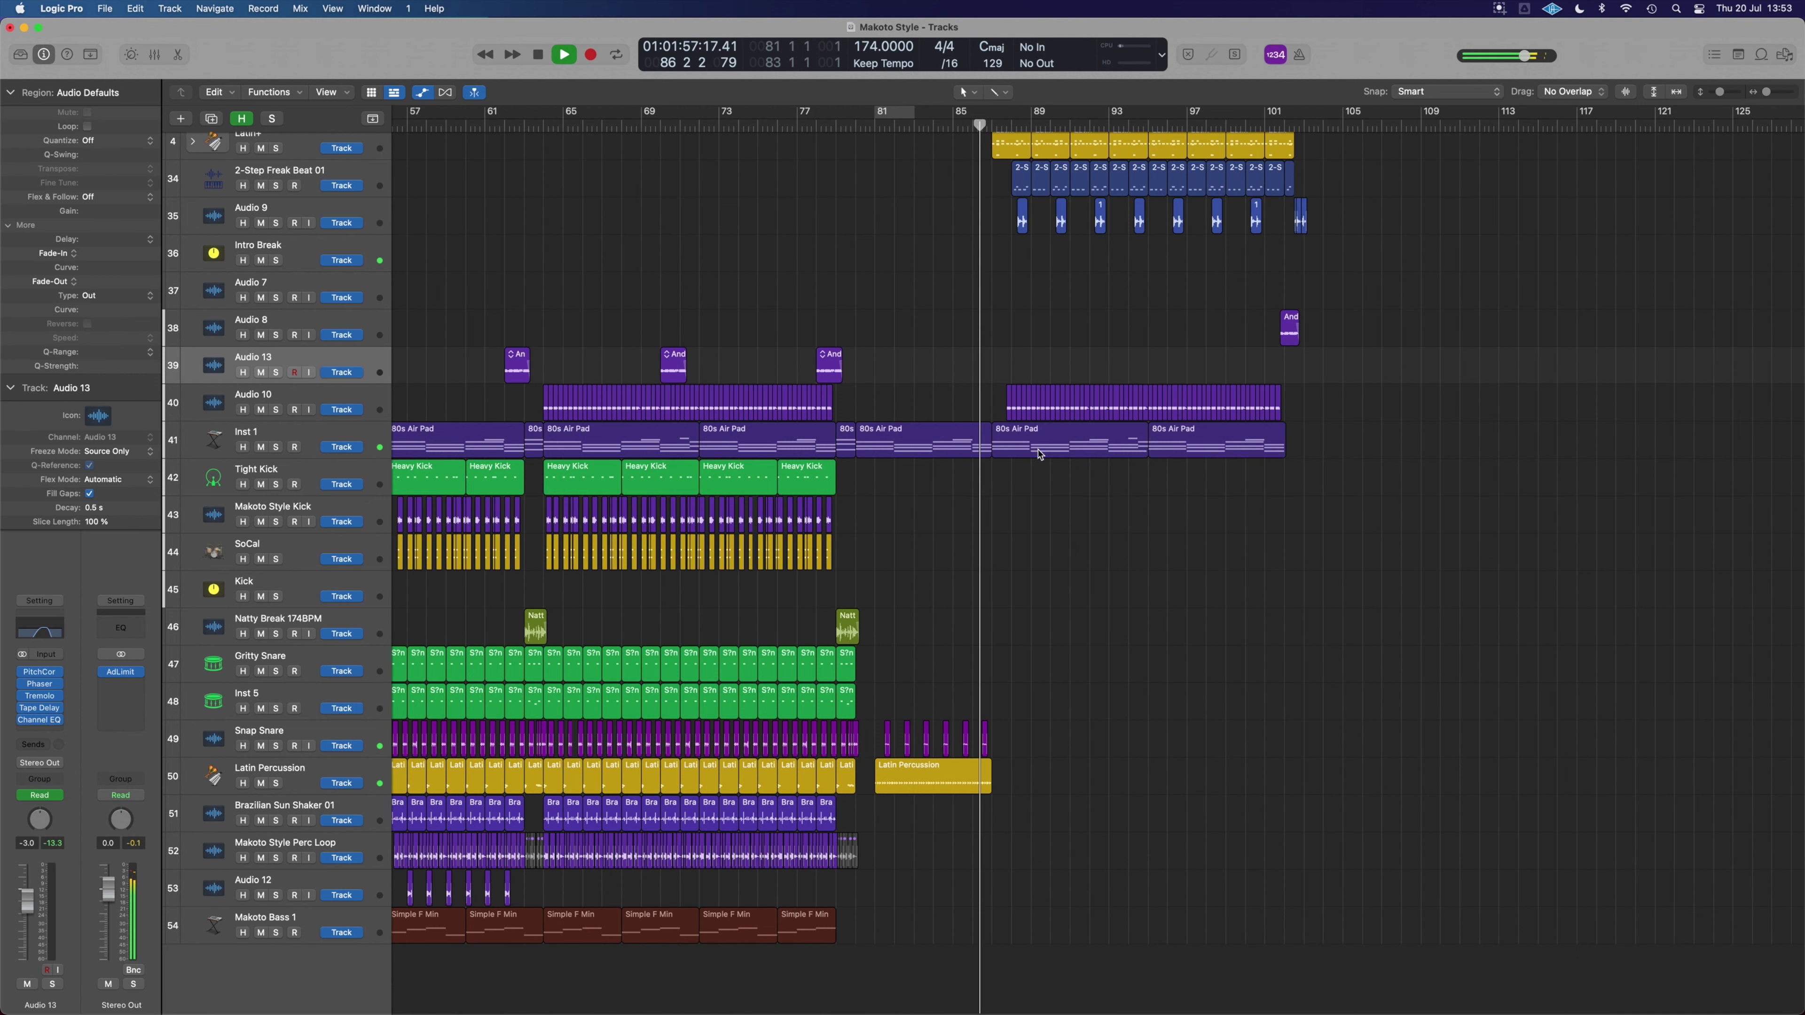
scroll(1047, 474, "up", 5)
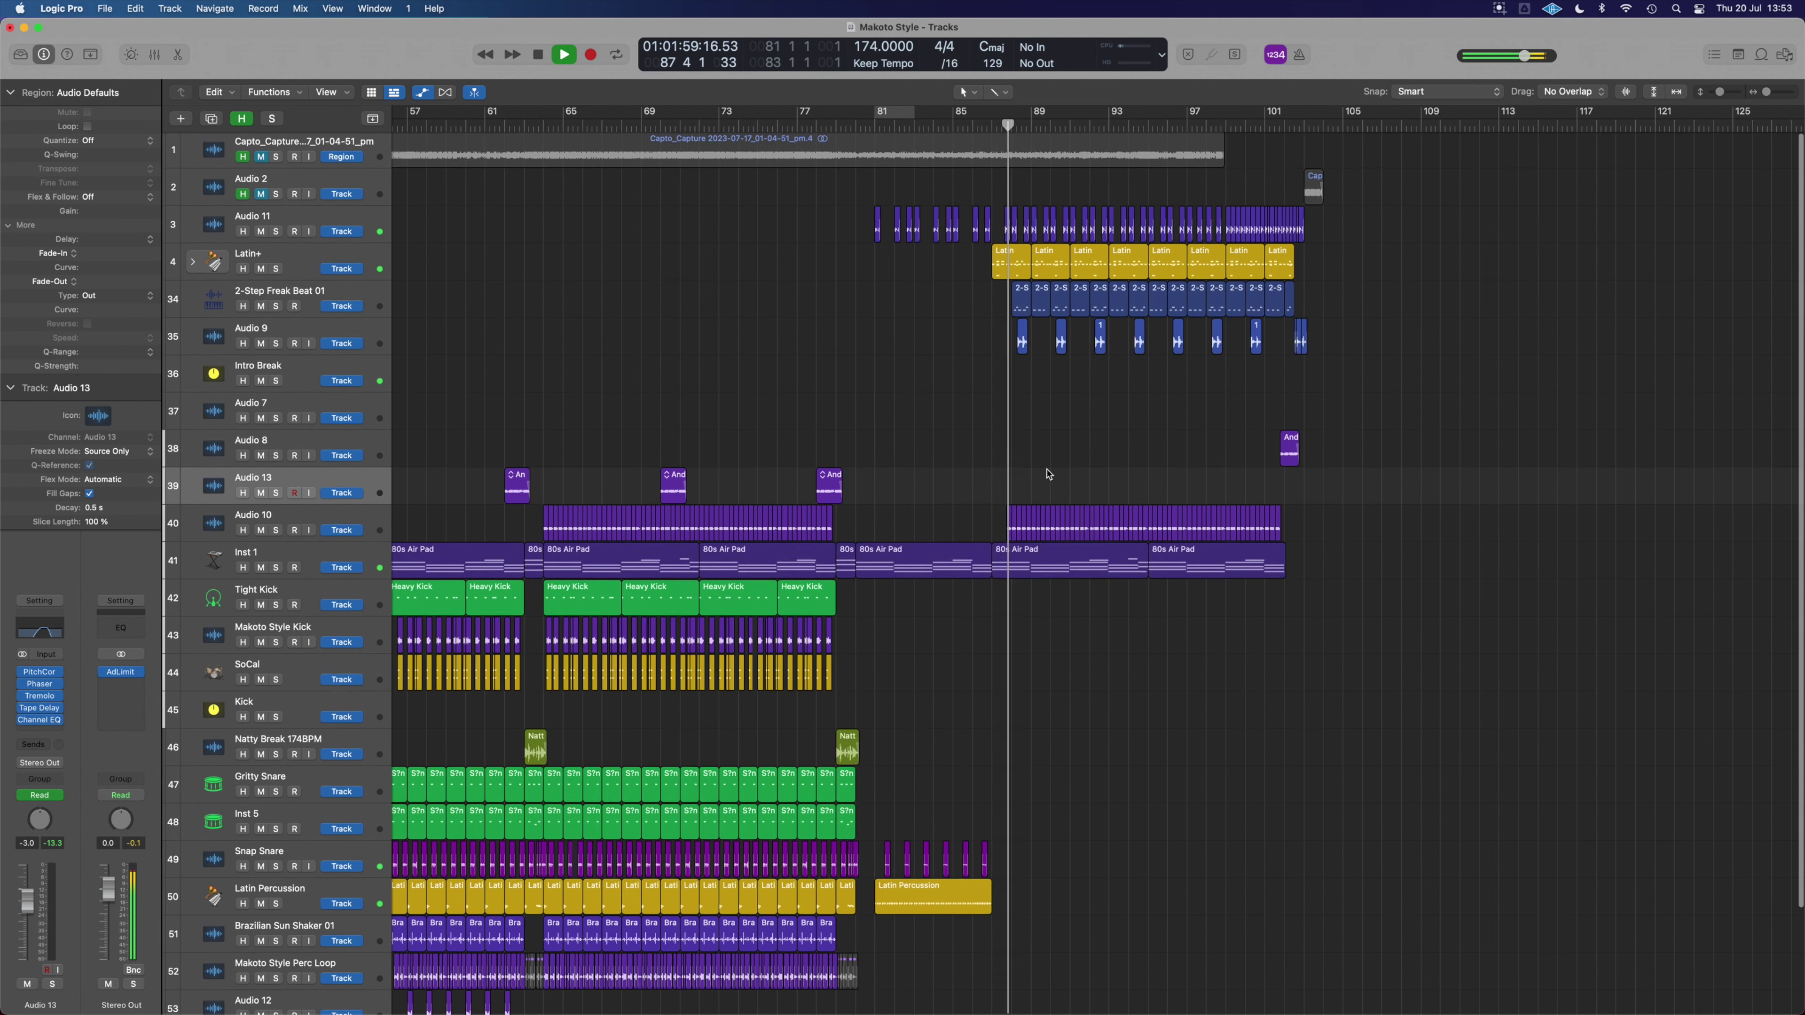
scroll(1047, 474, "down", 2)
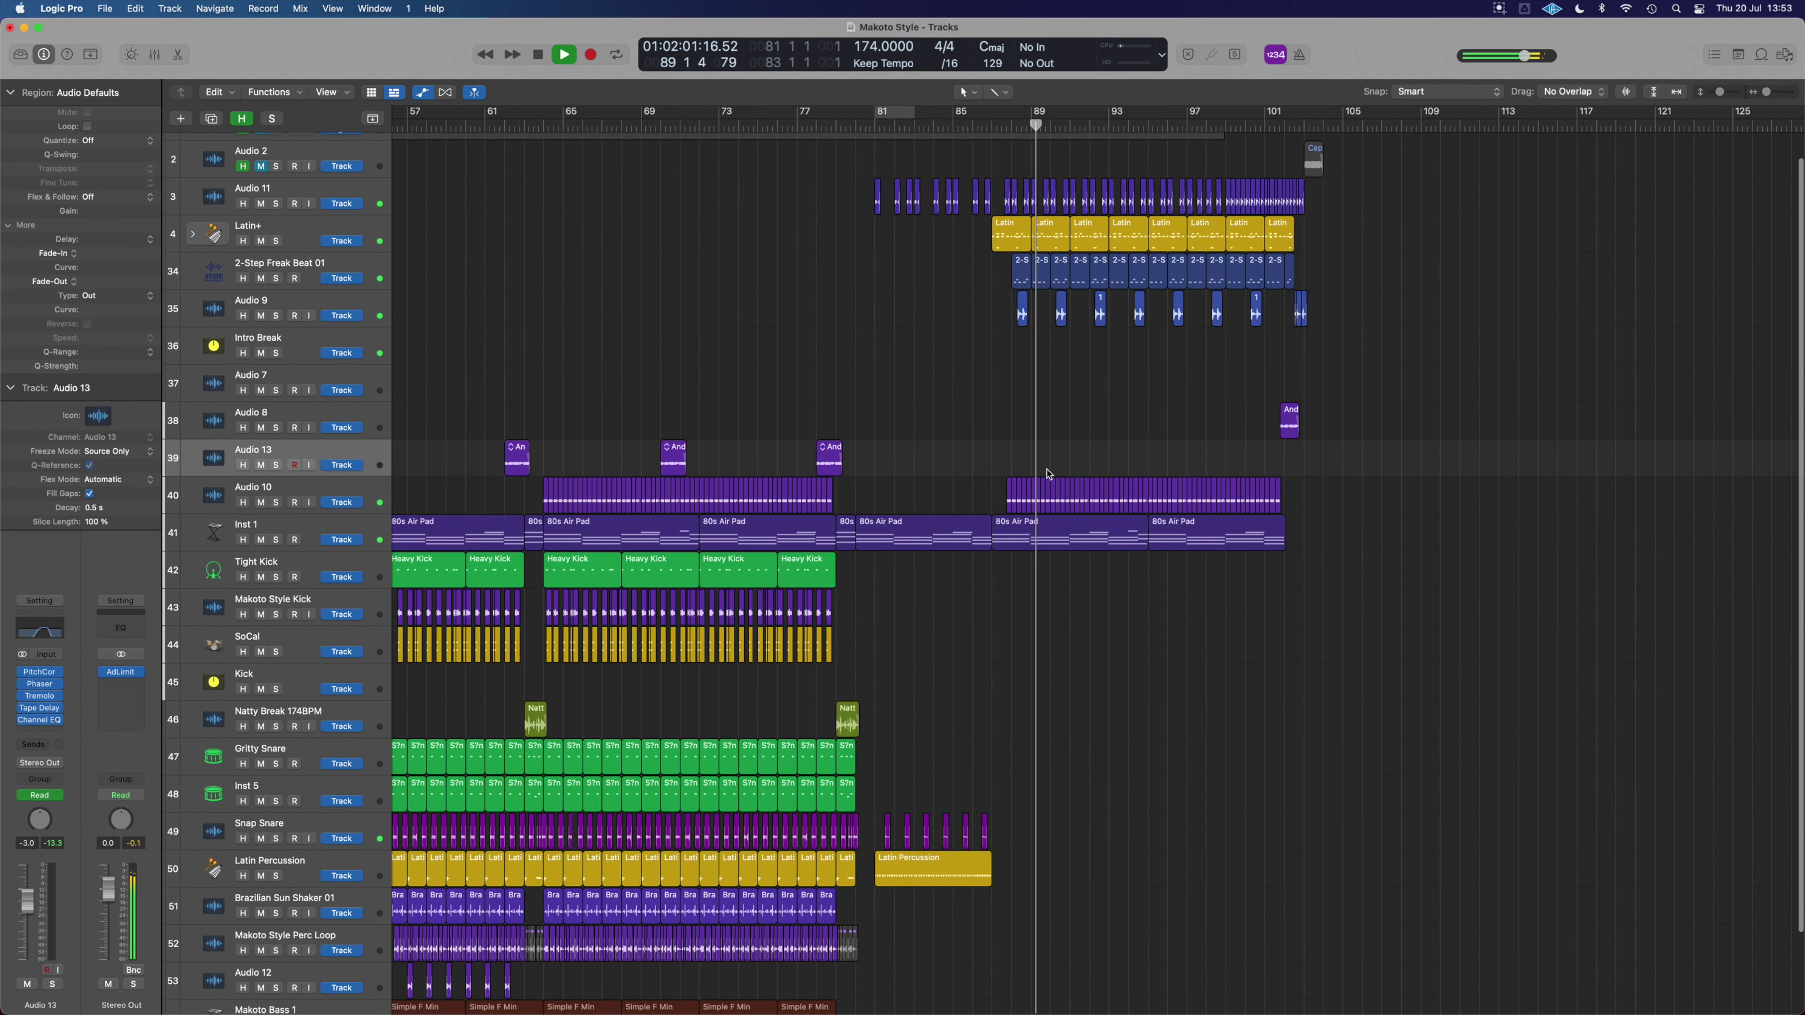
scroll(1048, 474, "down", 1)
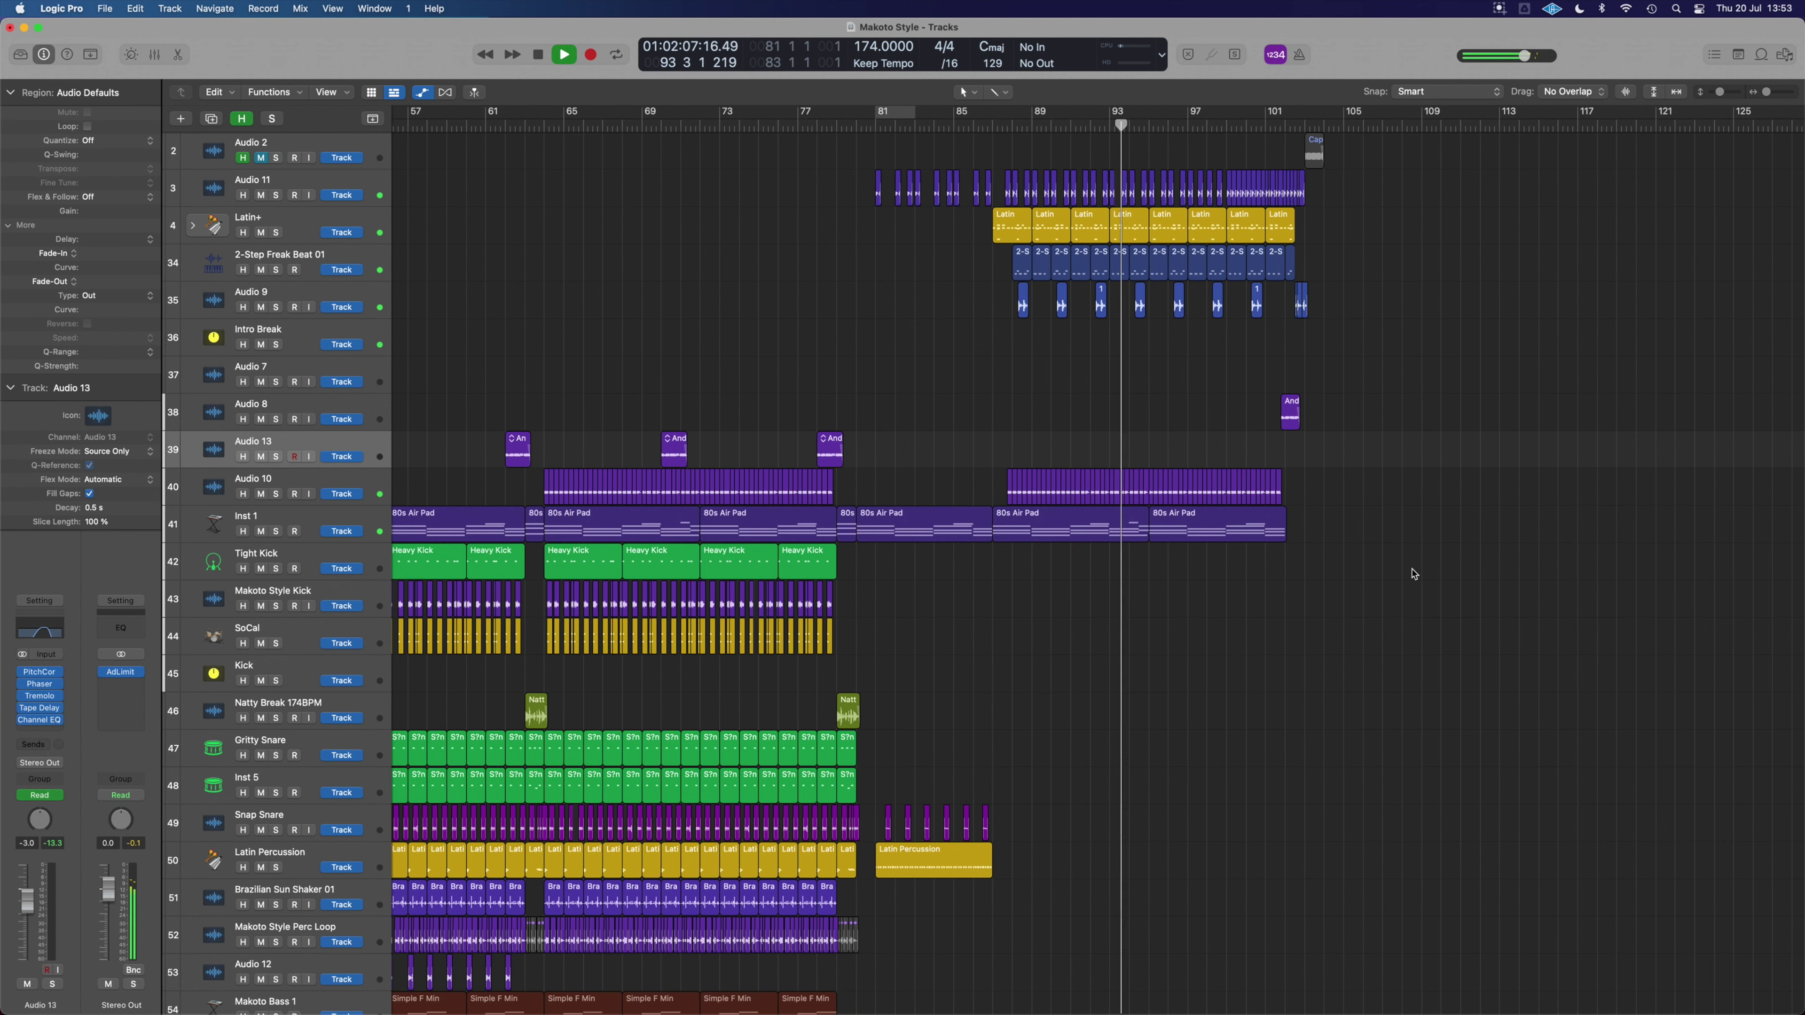
- Copy all drop regions with their automation to bar 103 as a second drop, and play back the transition into it
key("h")
scroll(1414, 573, "up", 3)
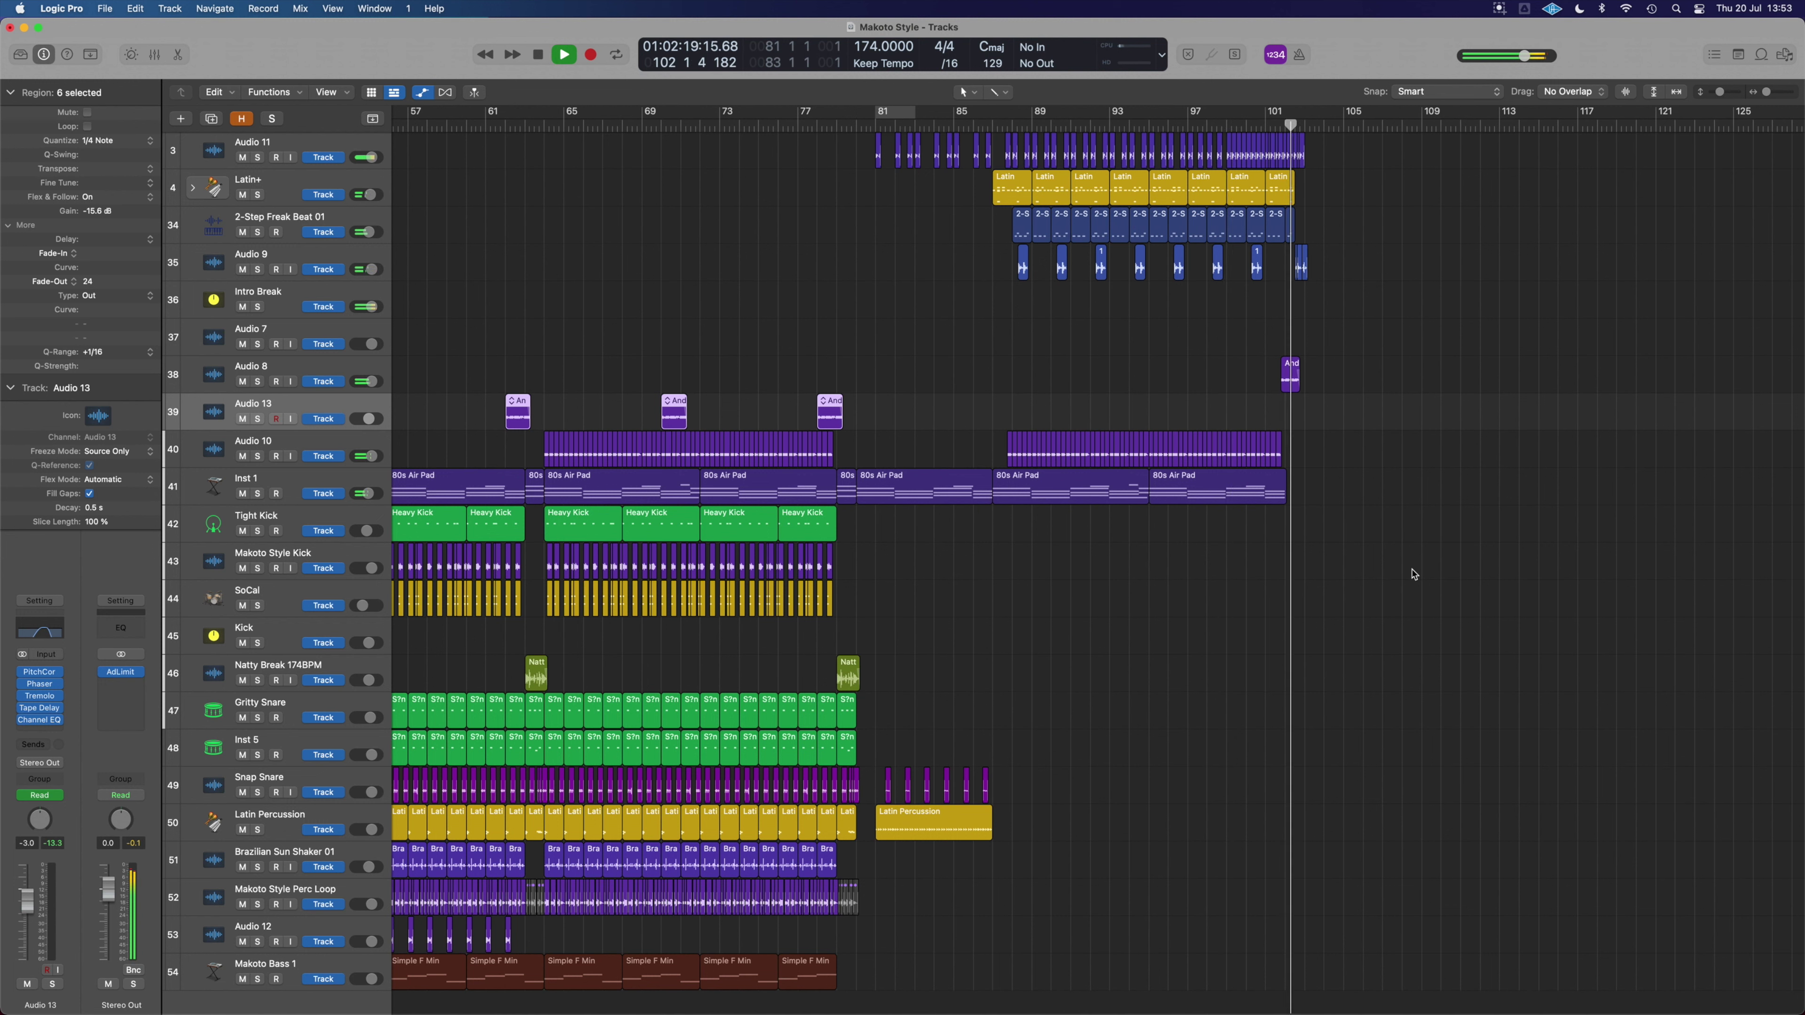
left_click(1412, 574)
key("space")
key("z")
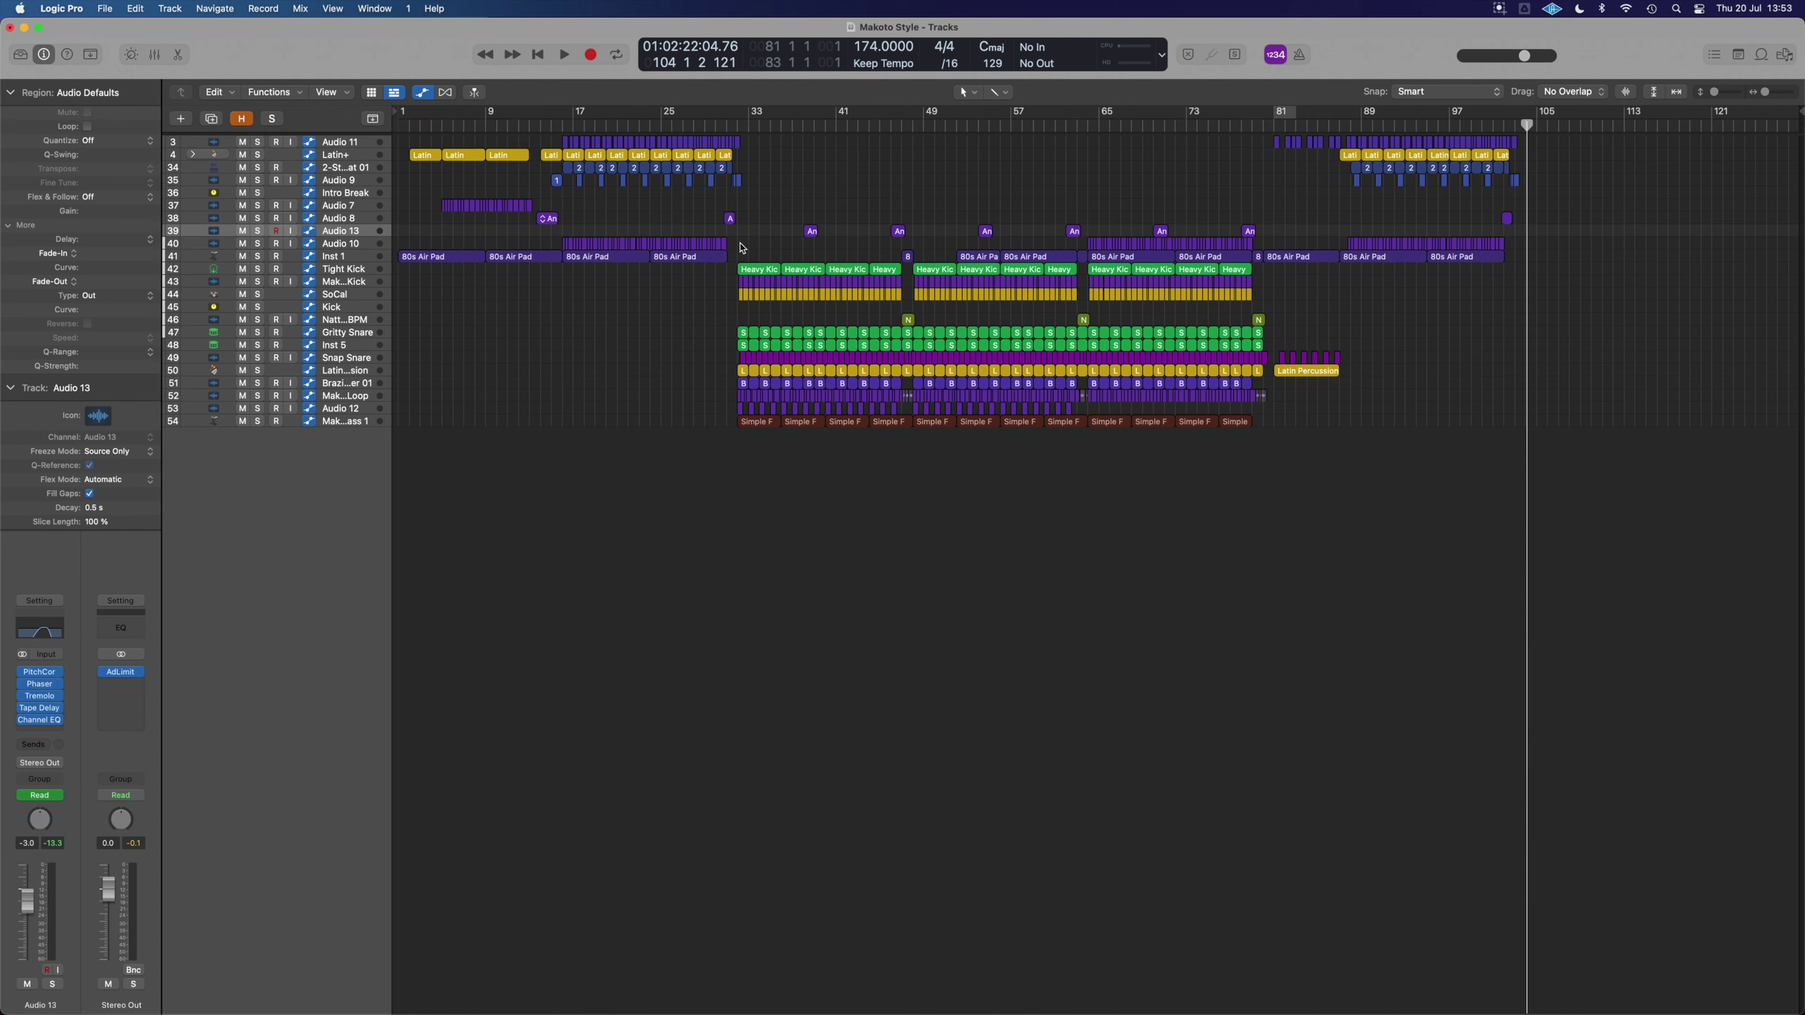
left_click_drag(748, 418, 1533, 419)
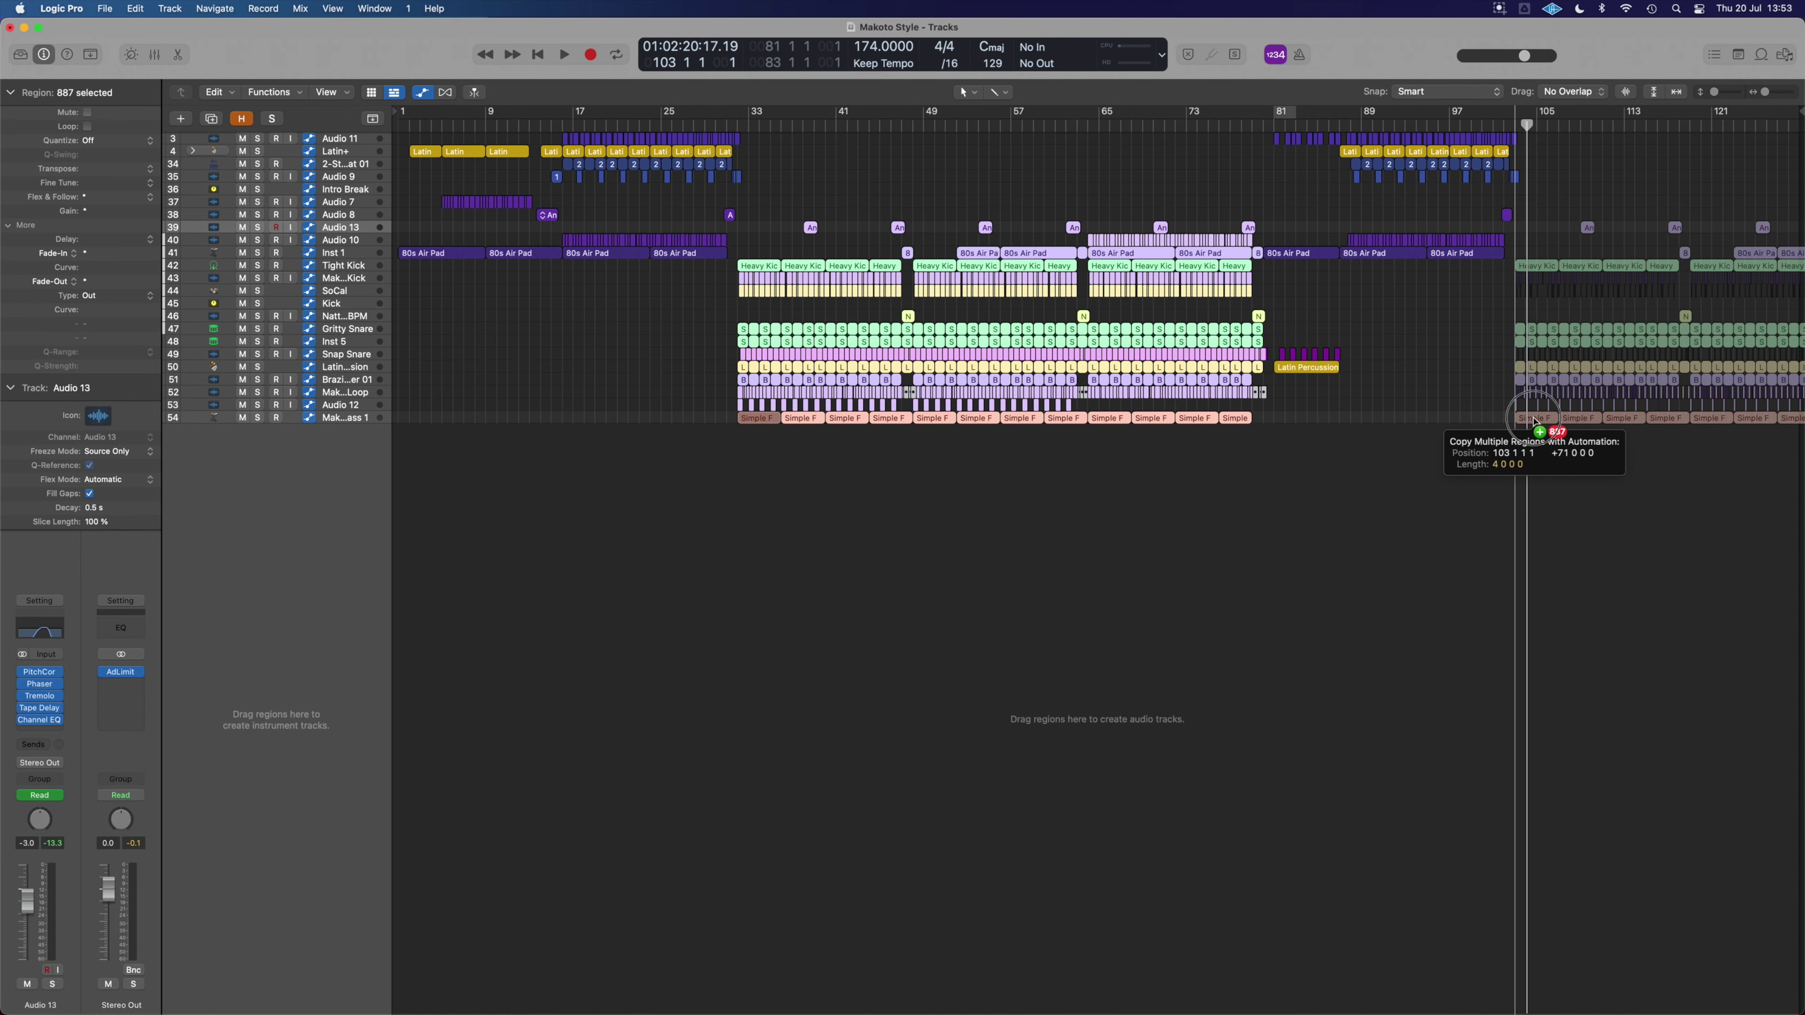
key("space")
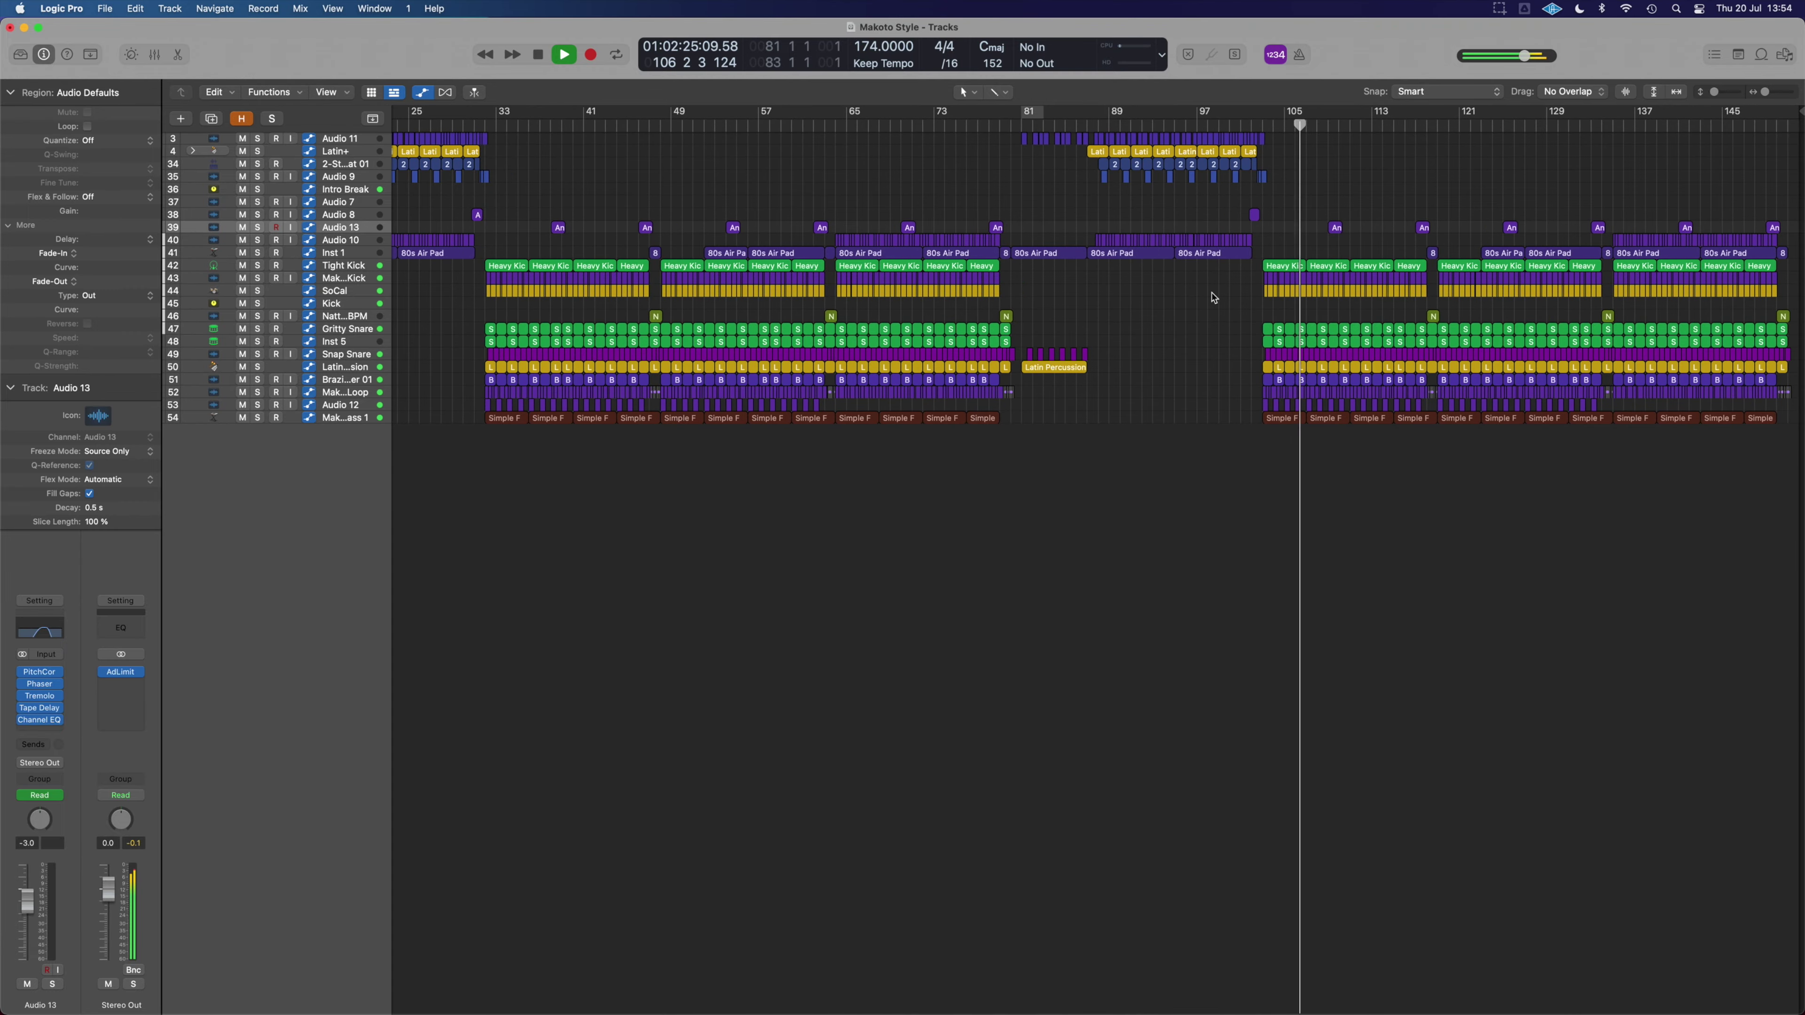
key("space")
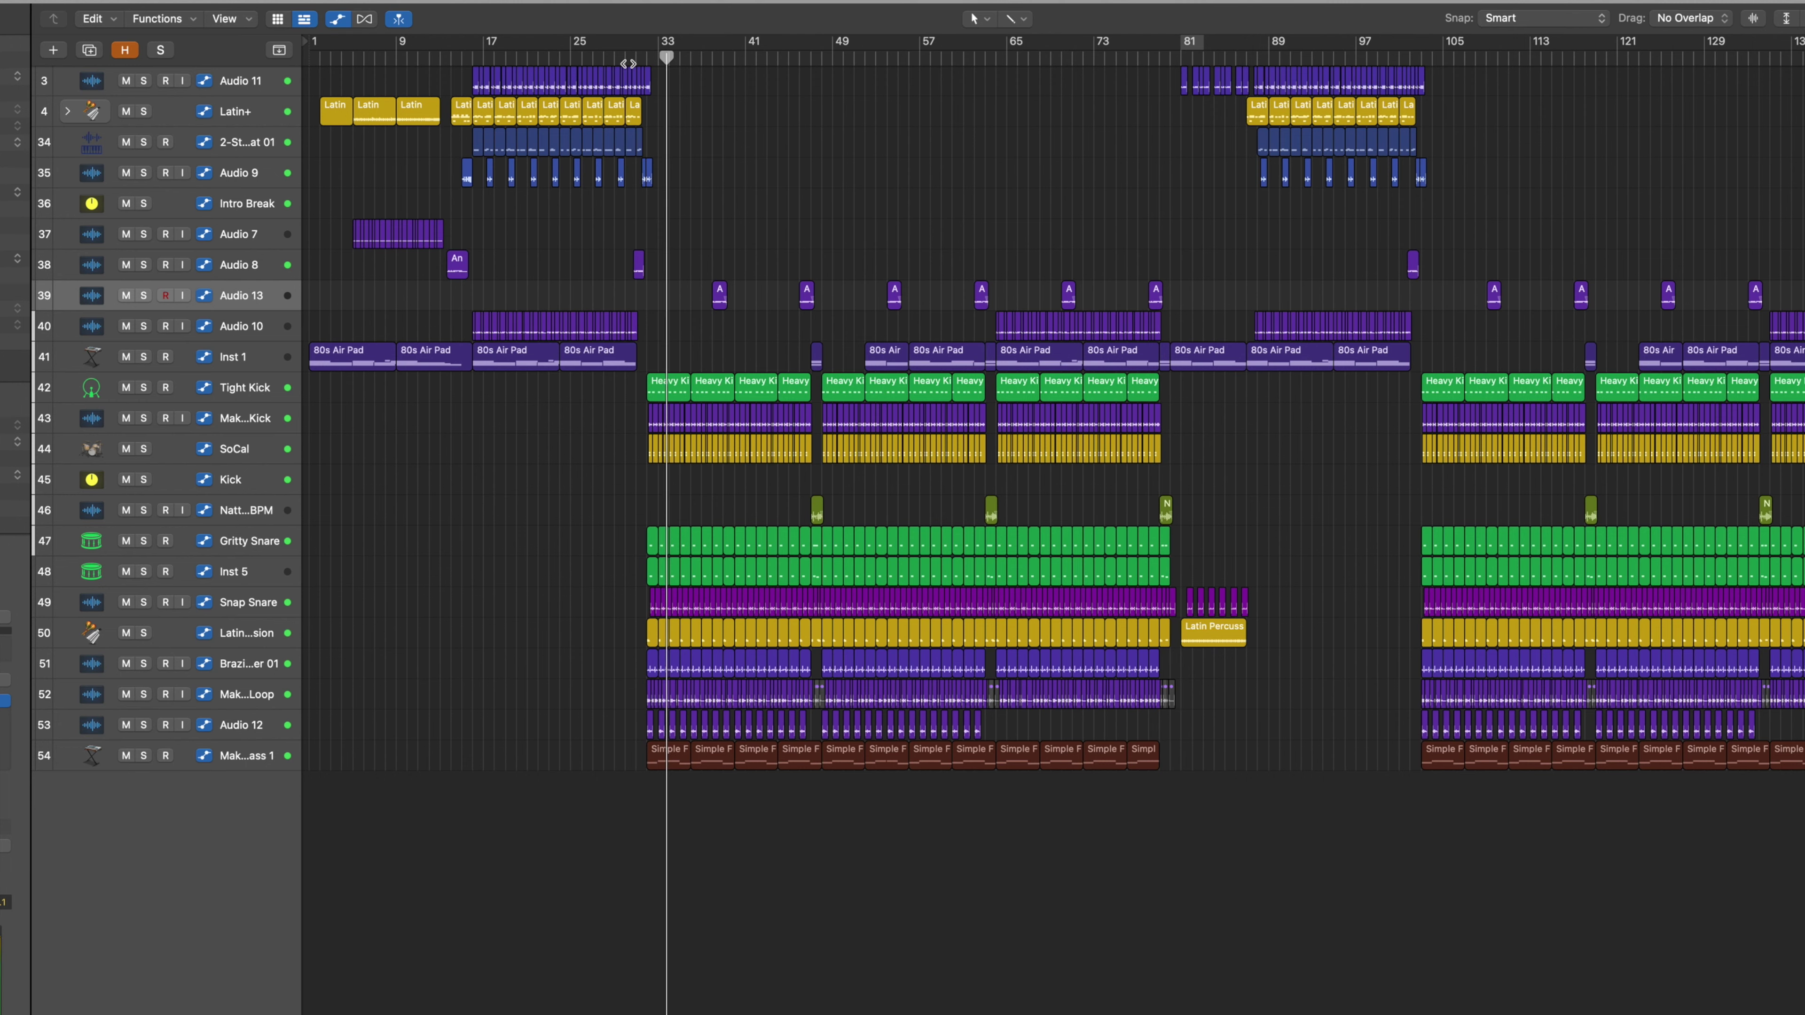
- Color the Gritty Snare, Inst 5 and Snap Snare tracks blue, and rename Inst 5 as Grit Snr Bd
key("x")
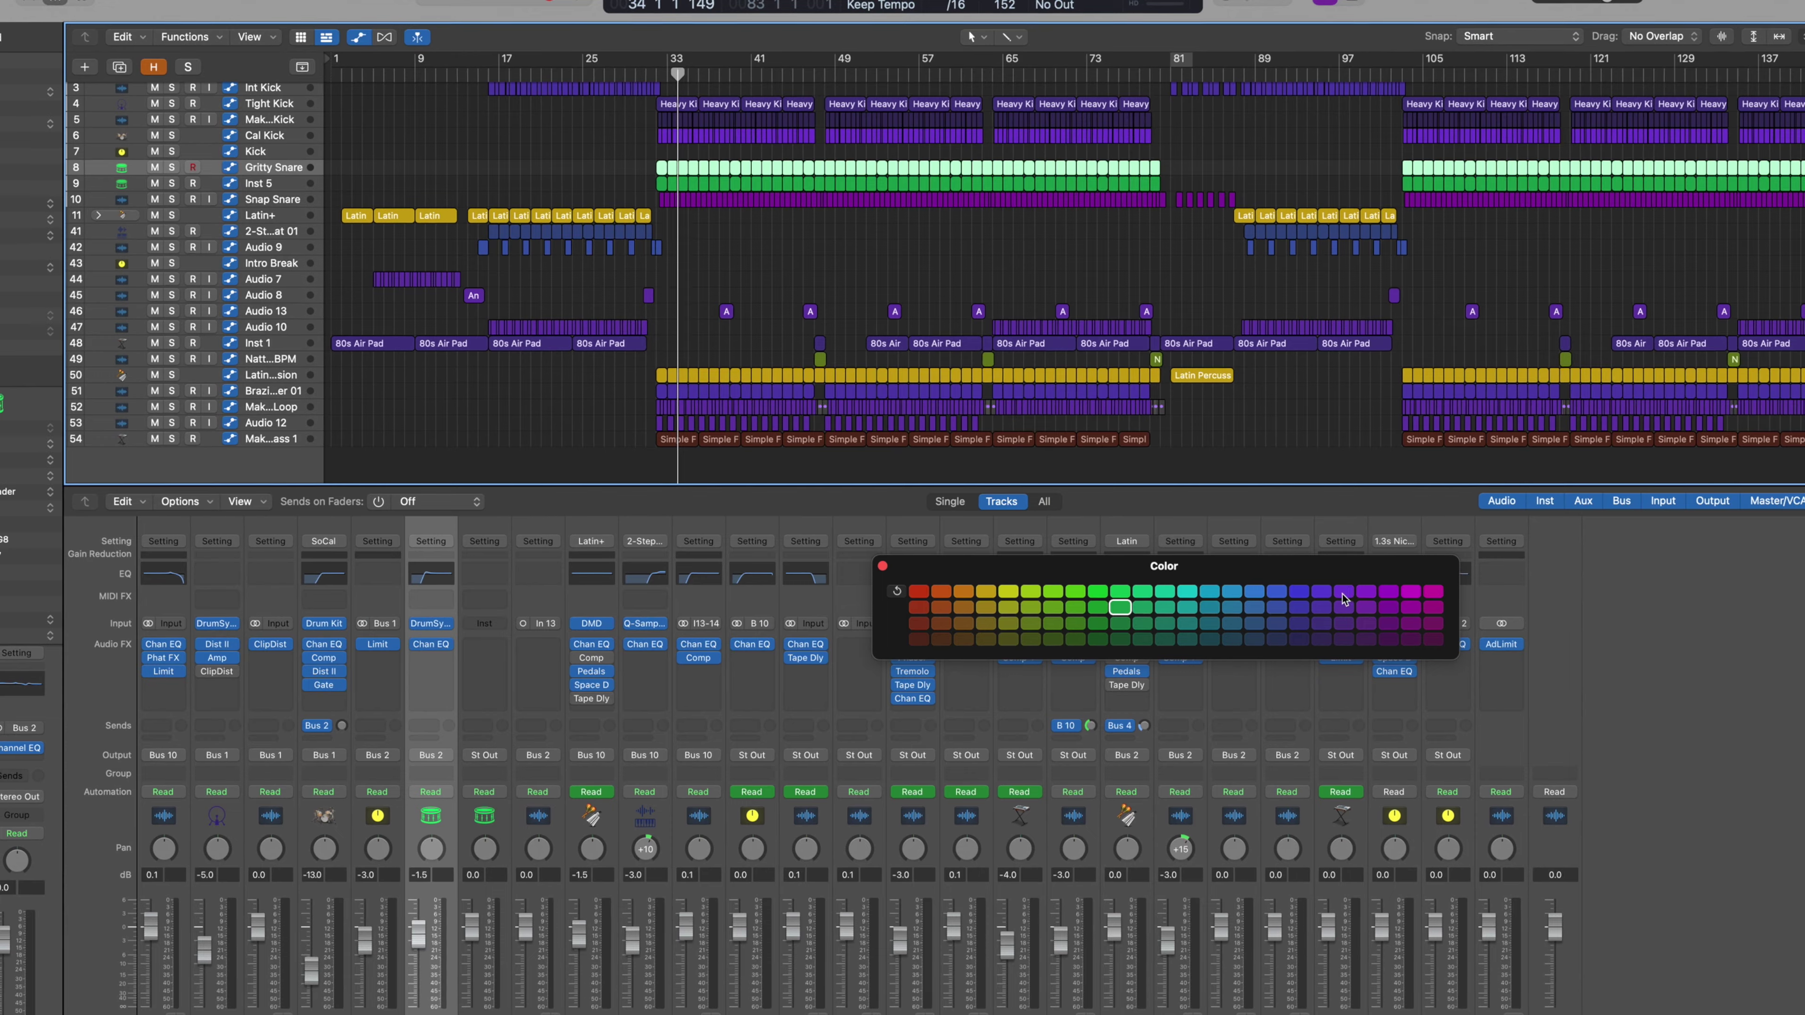
left_click(1342, 621)
left_click(1293, 606)
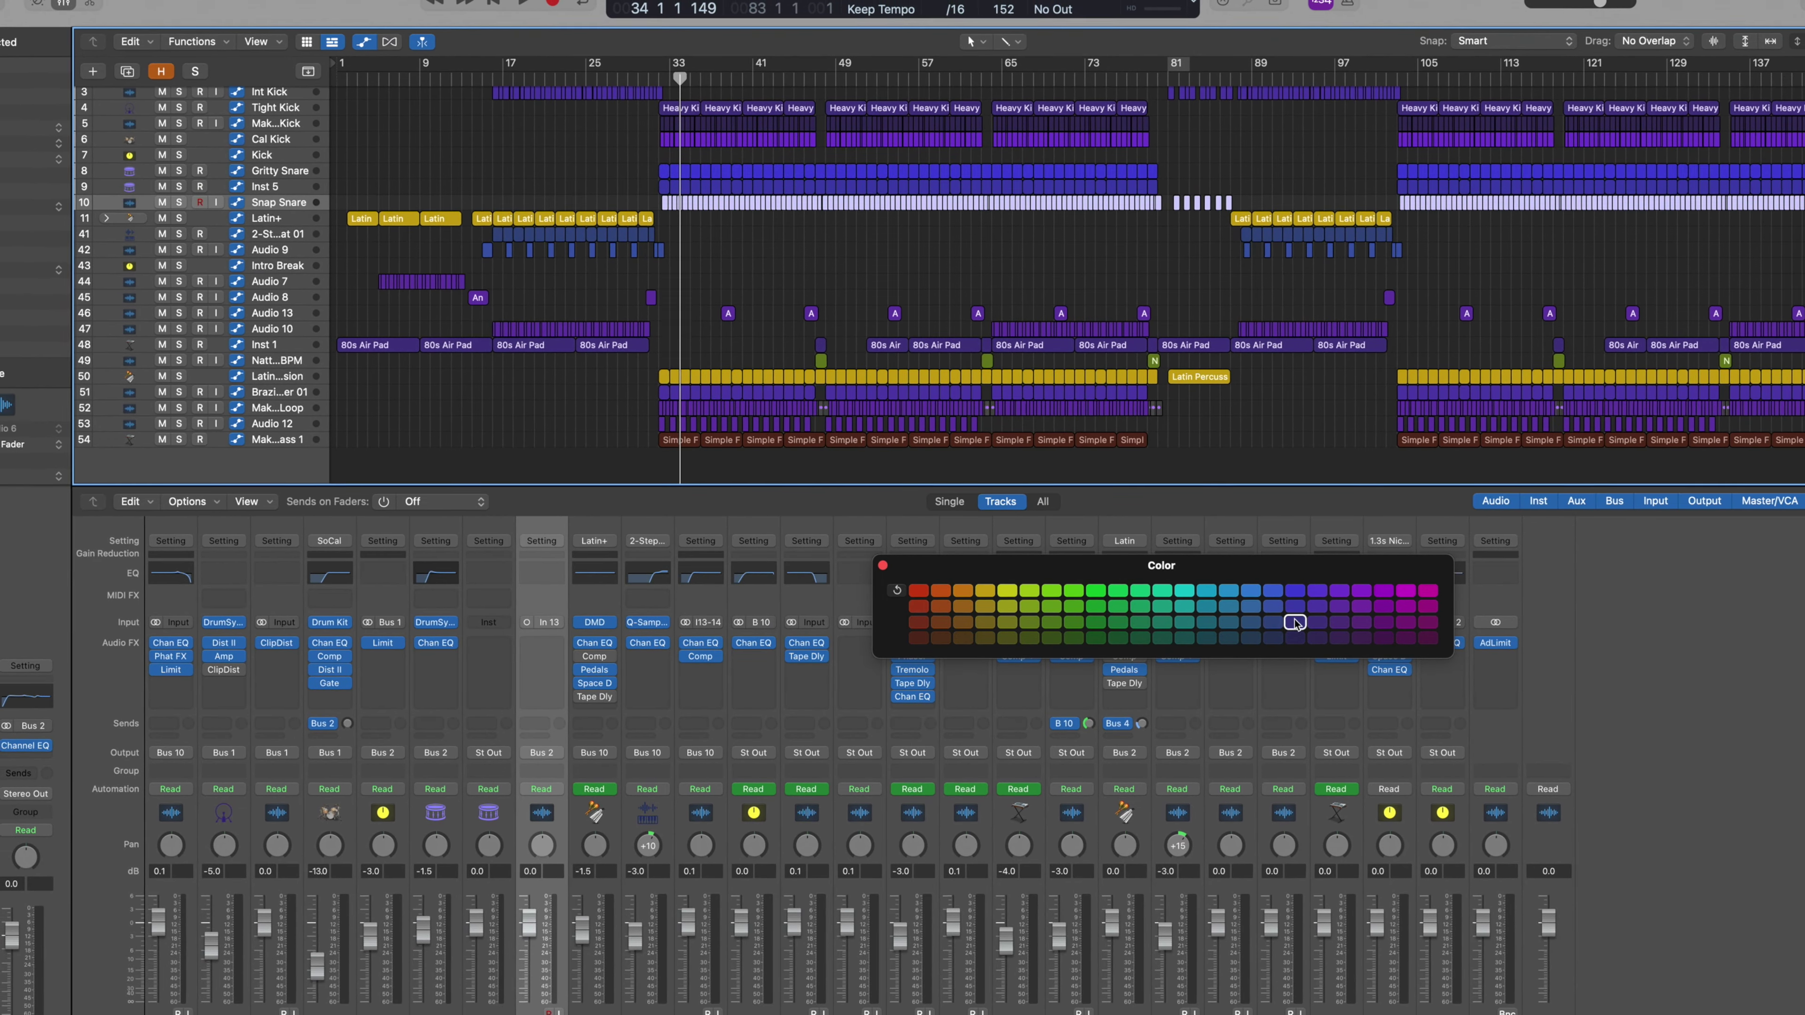
type("Grit Snr Bd")
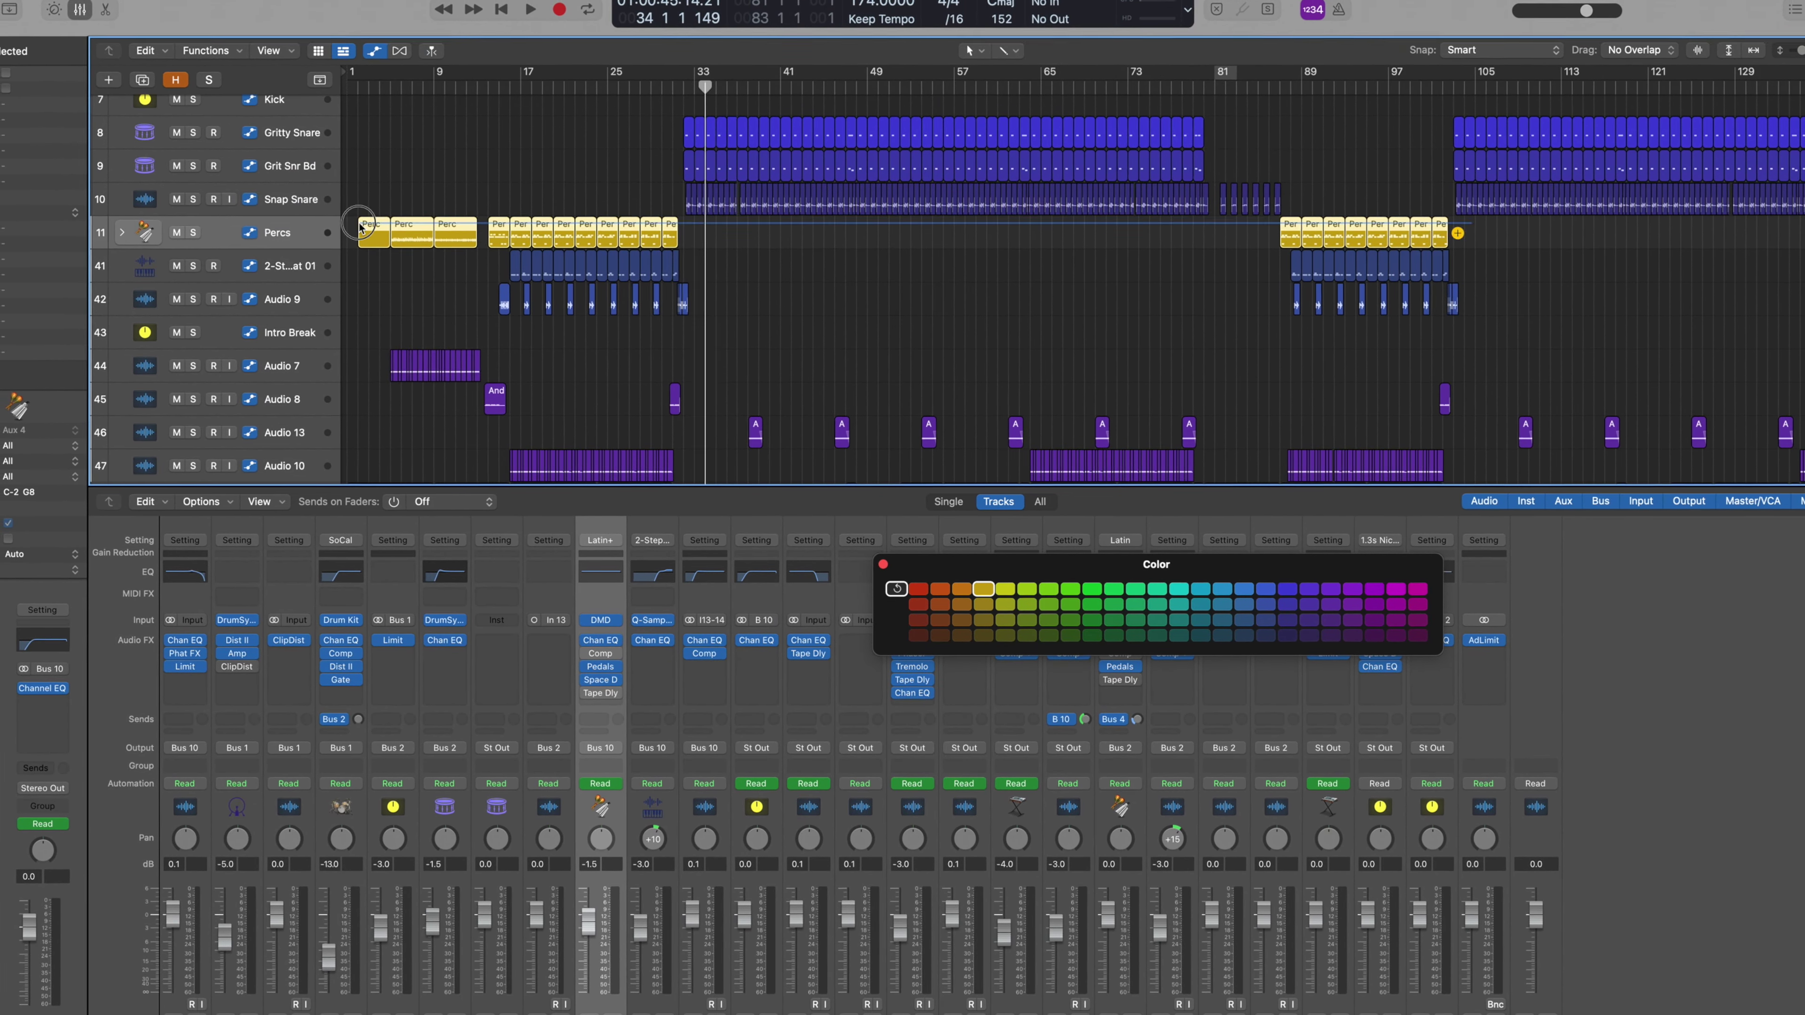
- Toggle the Percs track stack's subtracks and start renaming the selected 2-Step regions on the Topper track
left_click(126, 236)
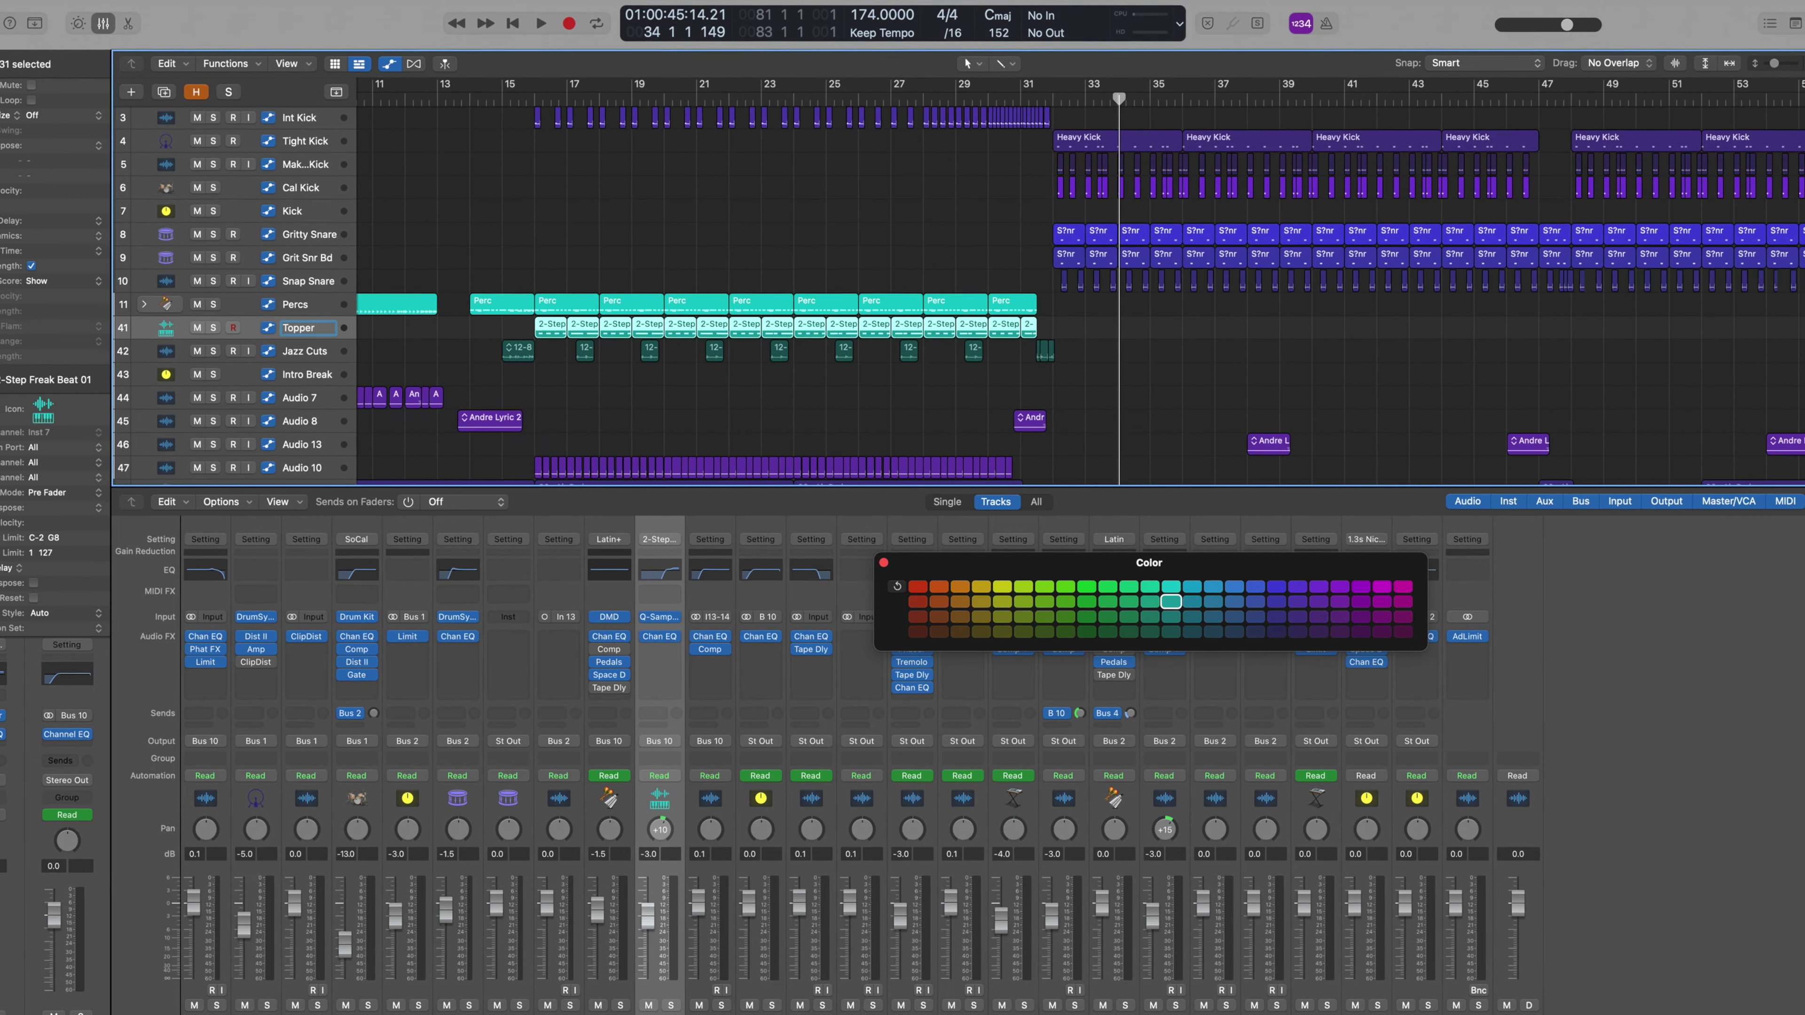
left_click(233, 69)
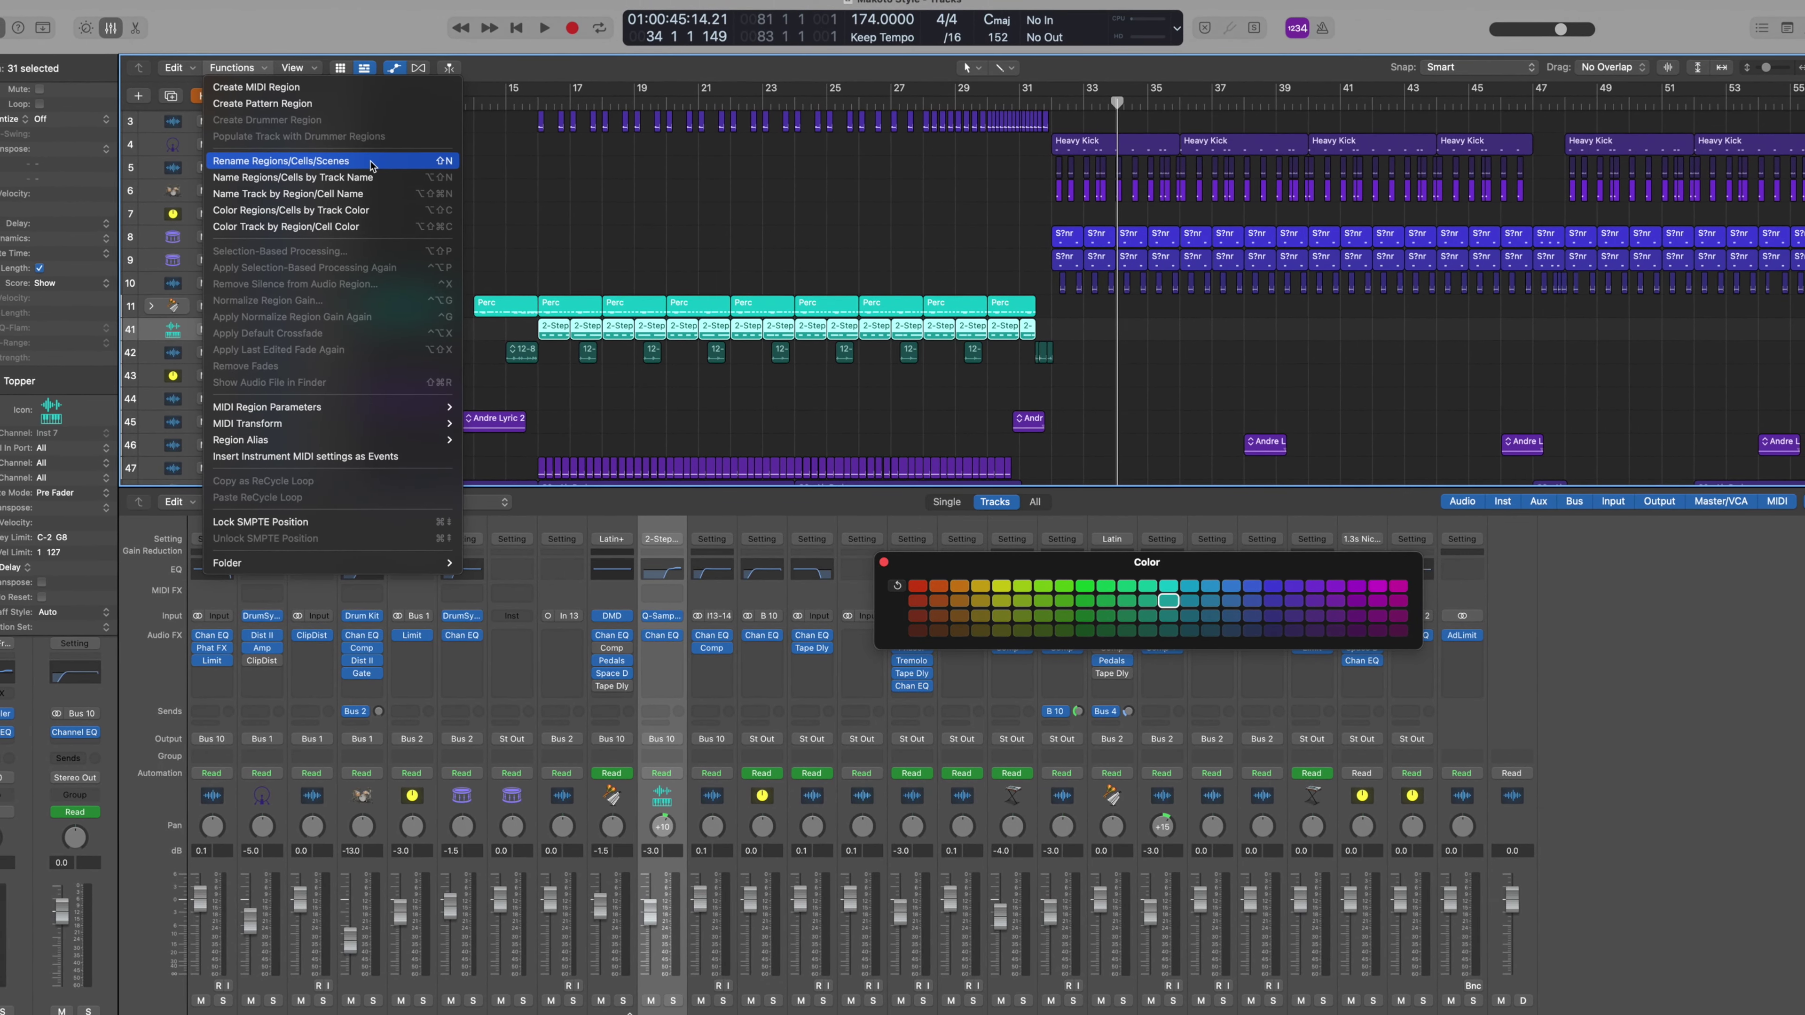
left_click(322, 161)
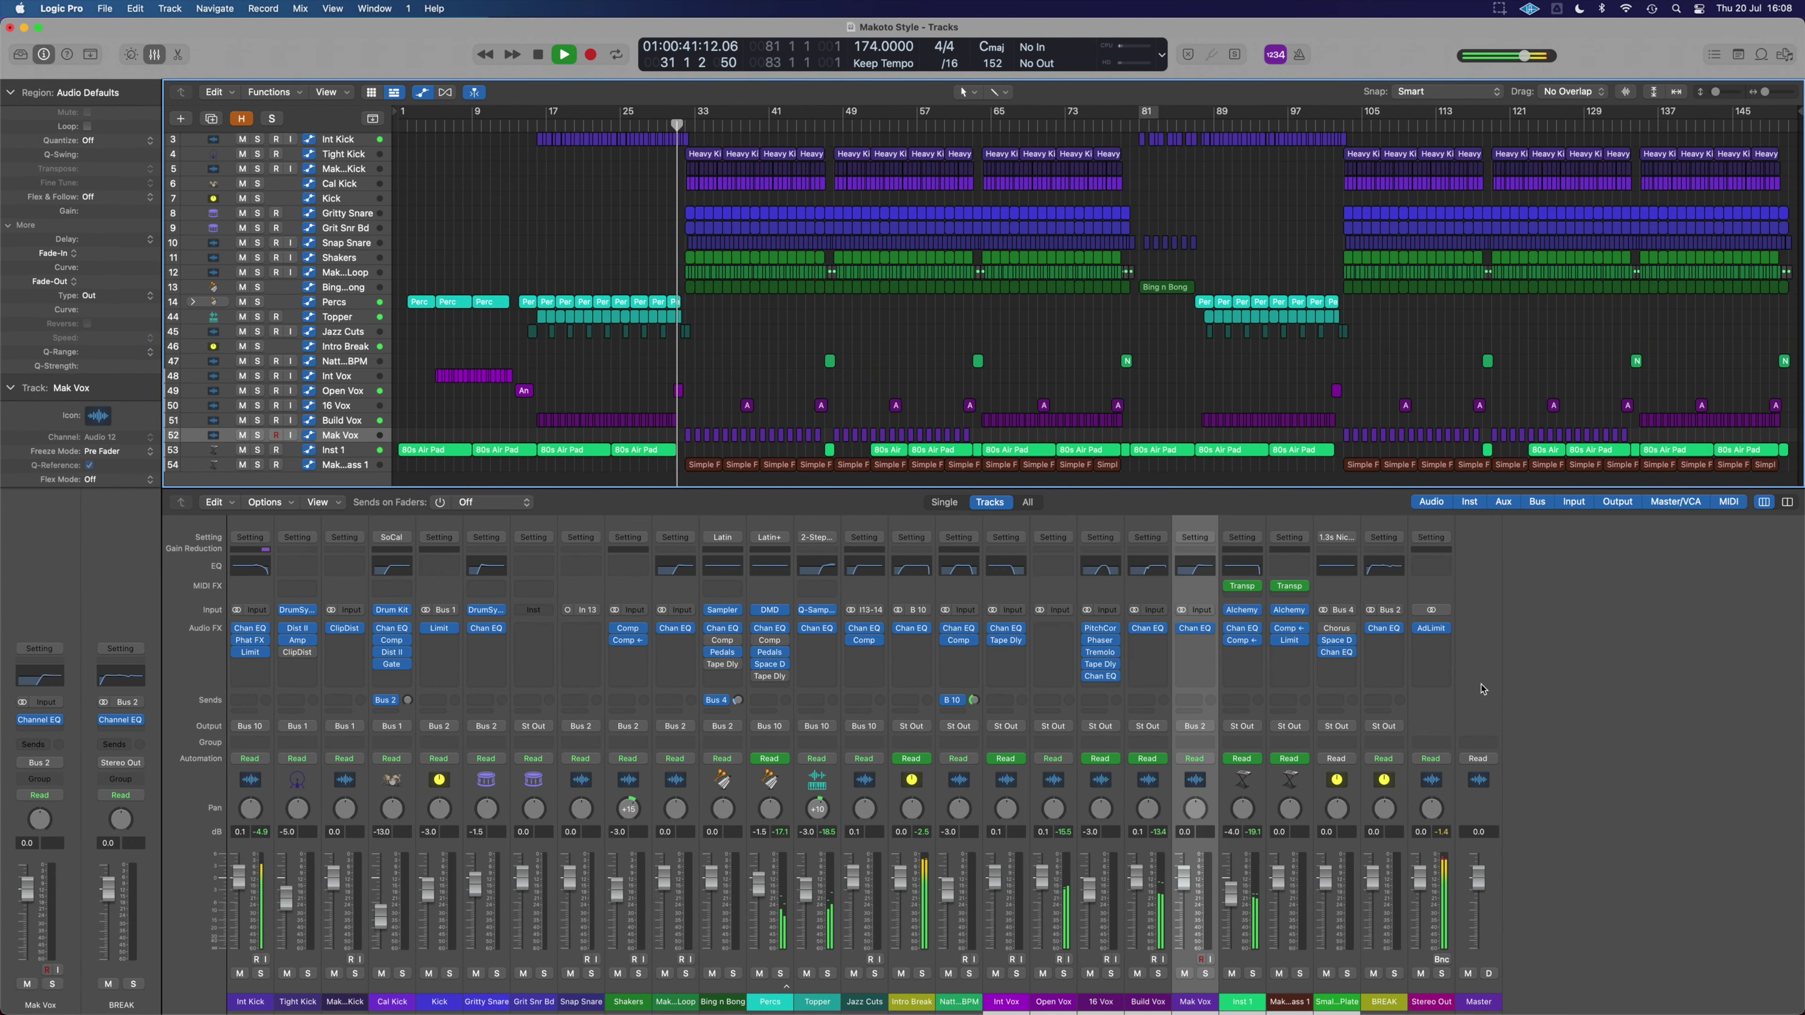
- Solo the BREAK bus and play the drop in a cycle from bar 32 to bar 48
left_click(1395, 974)
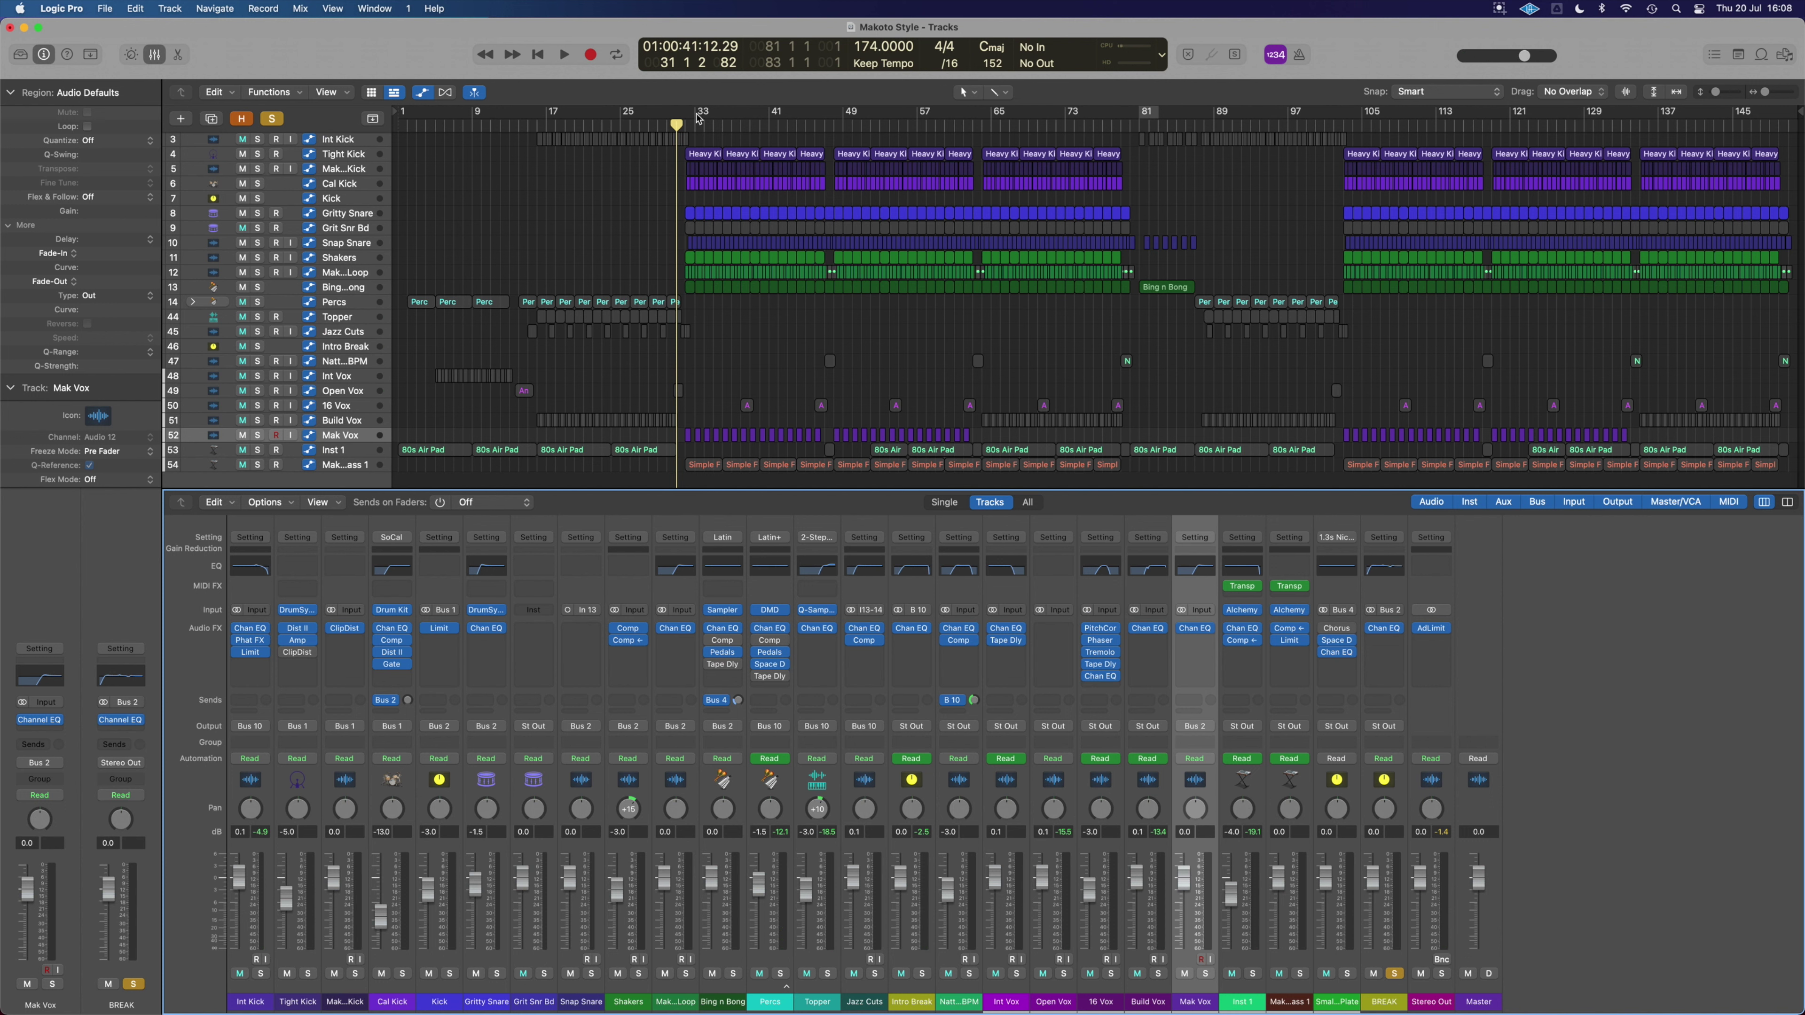
left_click_drag(699, 119, 839, 114)
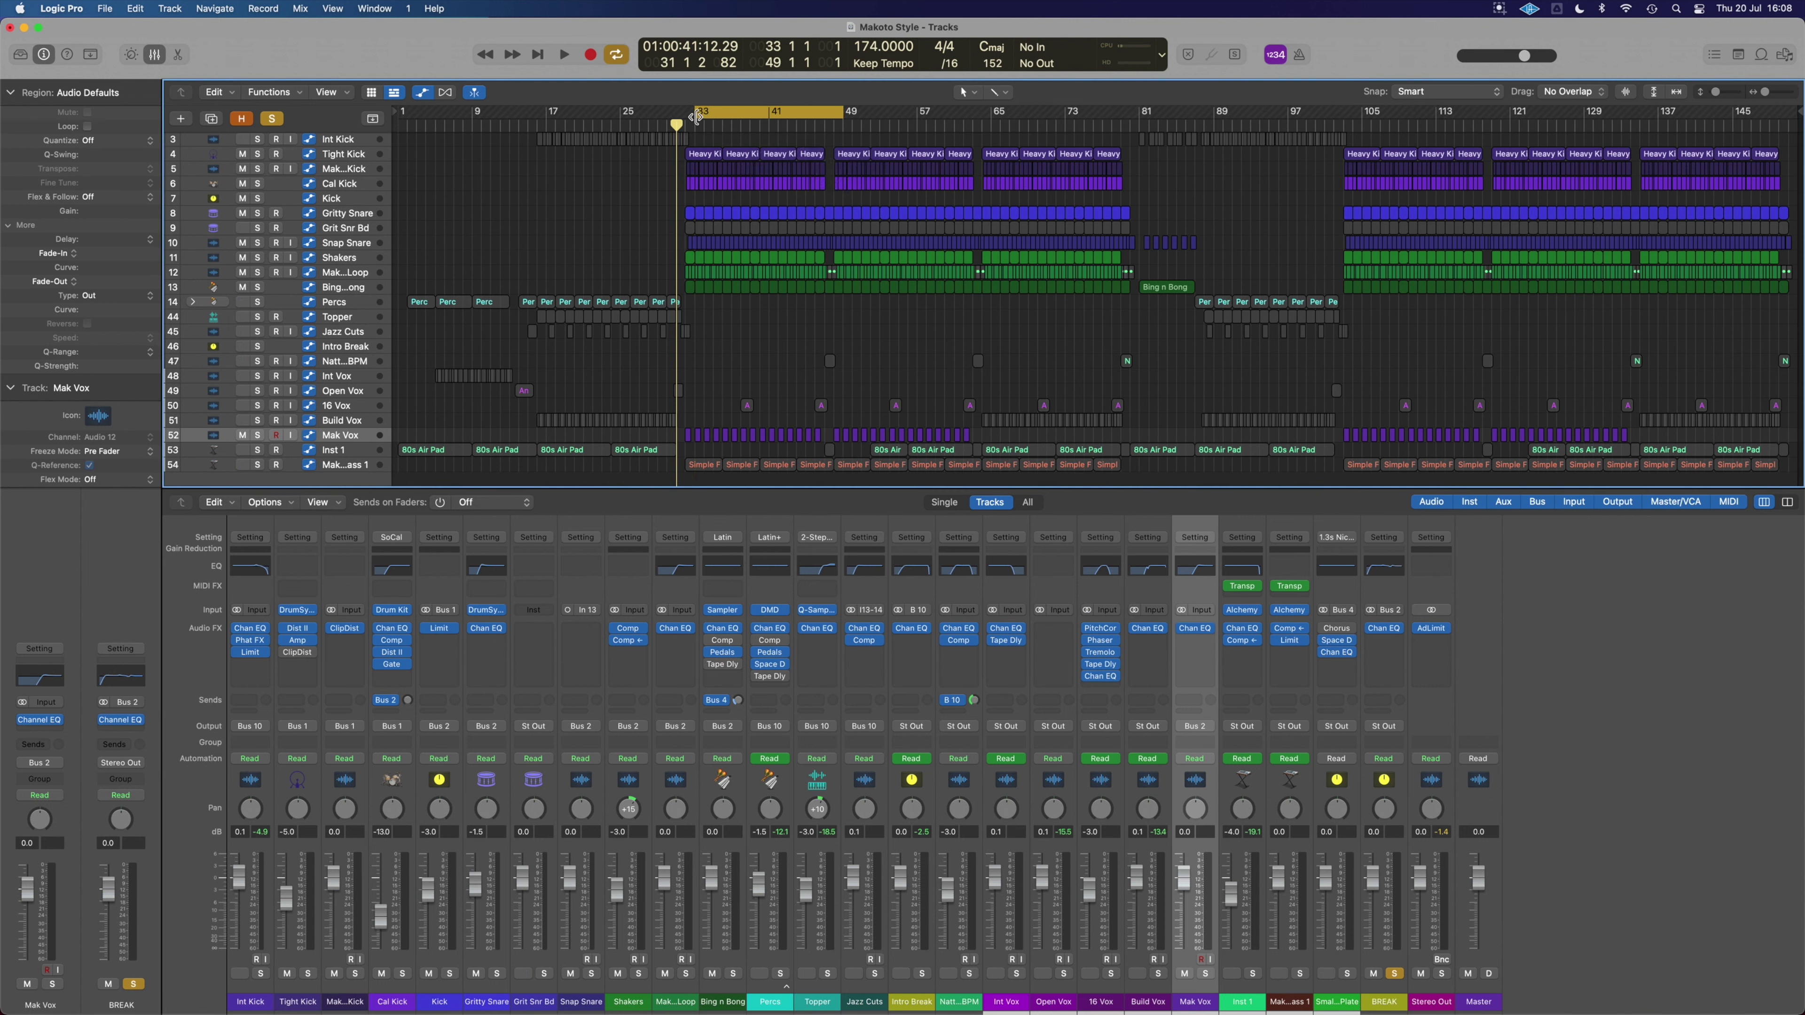
key("space")
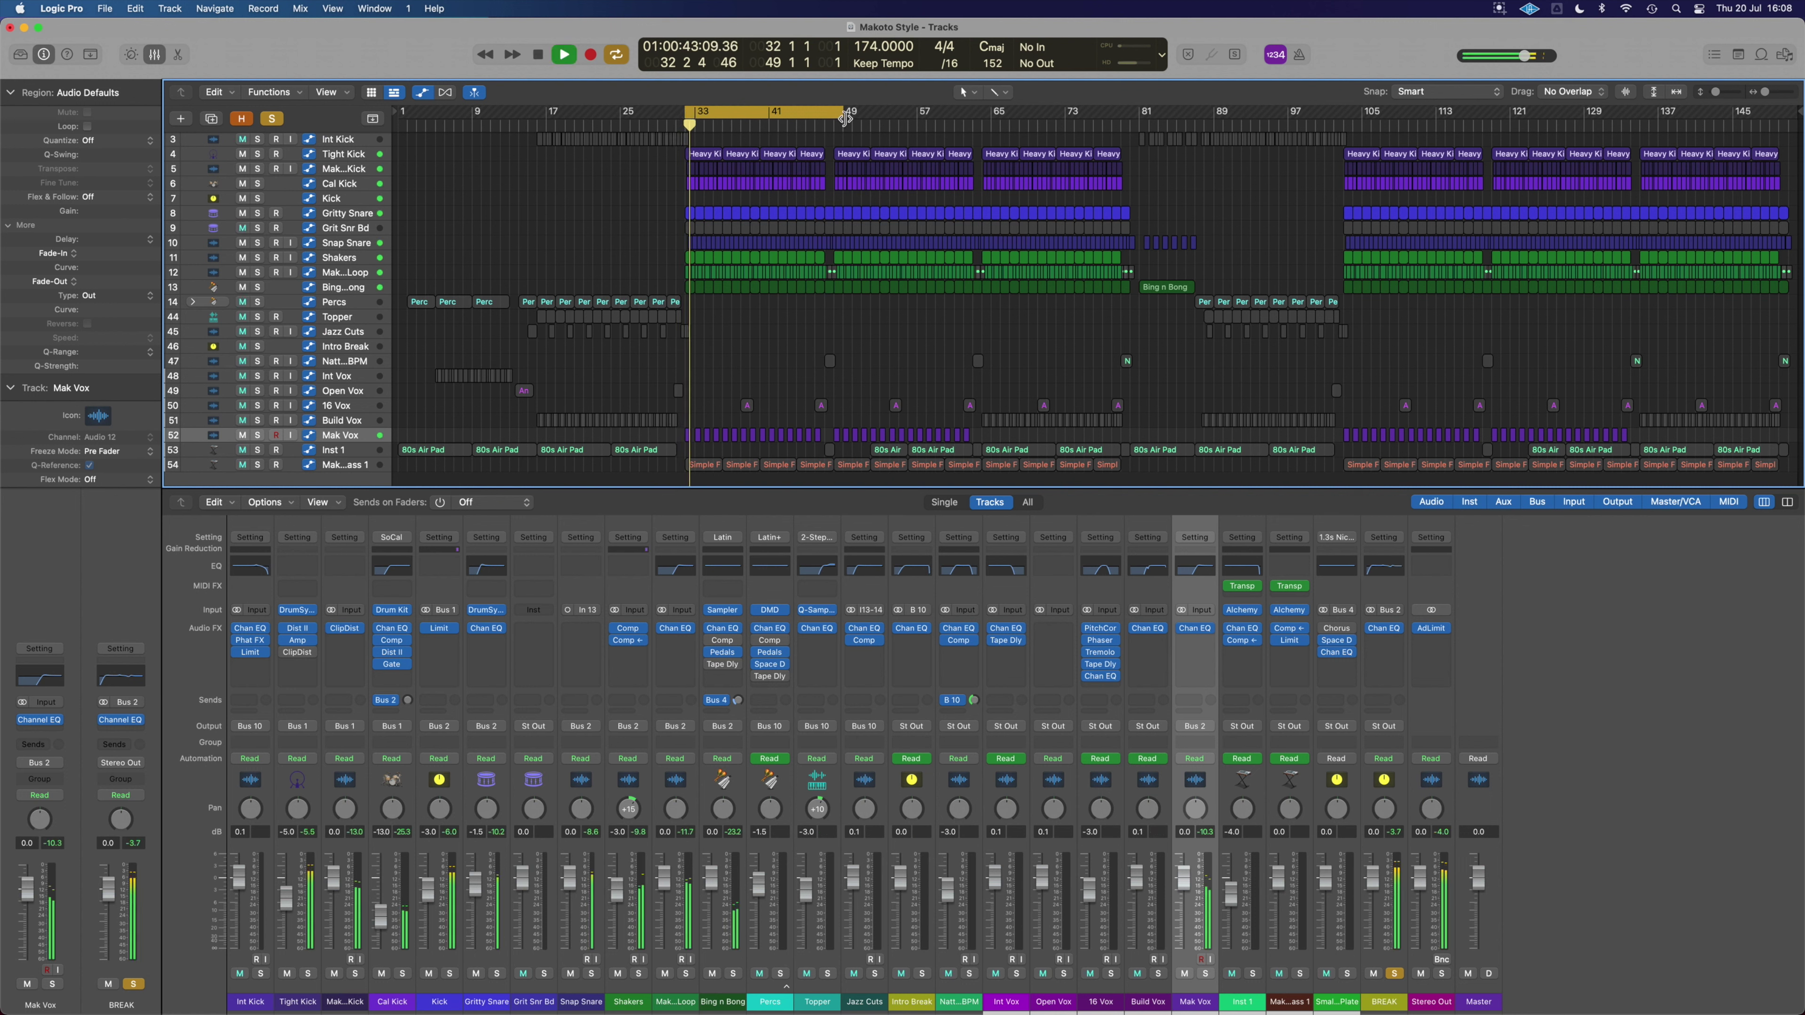
left_click_drag(845, 119, 833, 118)
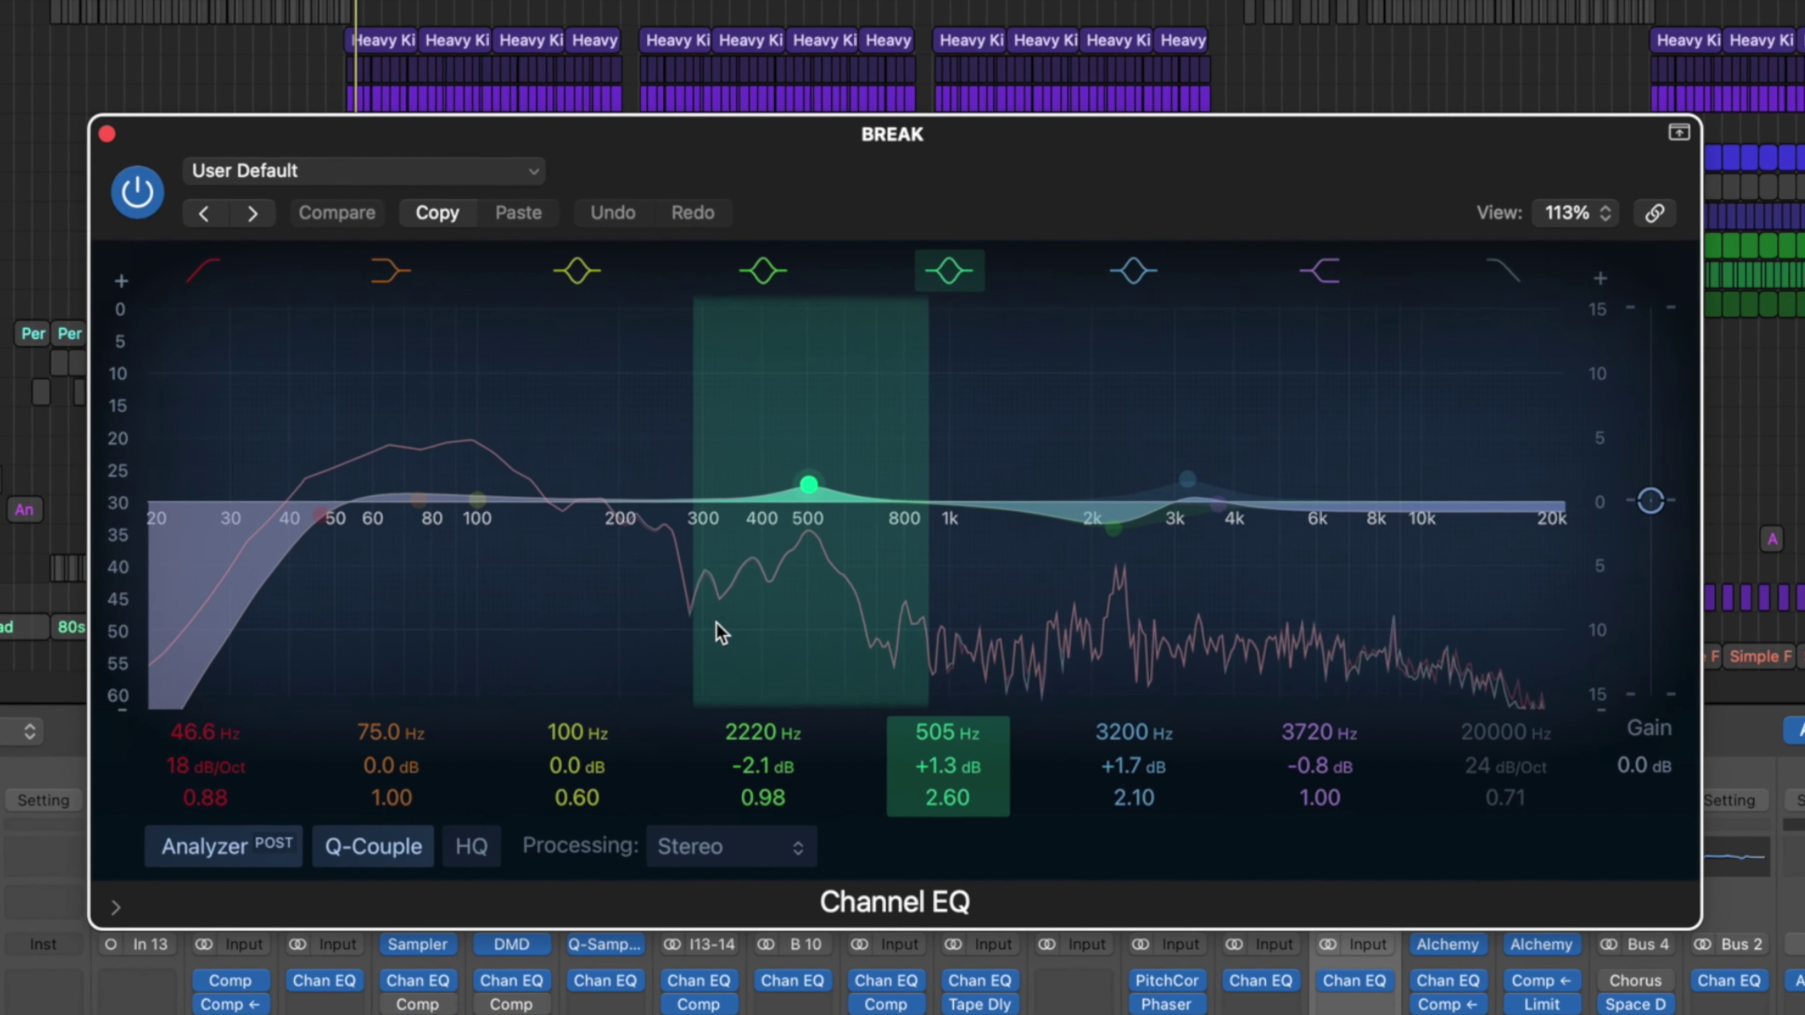
- Compare the BREAK bus with and without its Channel EQ during playback, switching the effect off and on twice
left_click(120, 196)
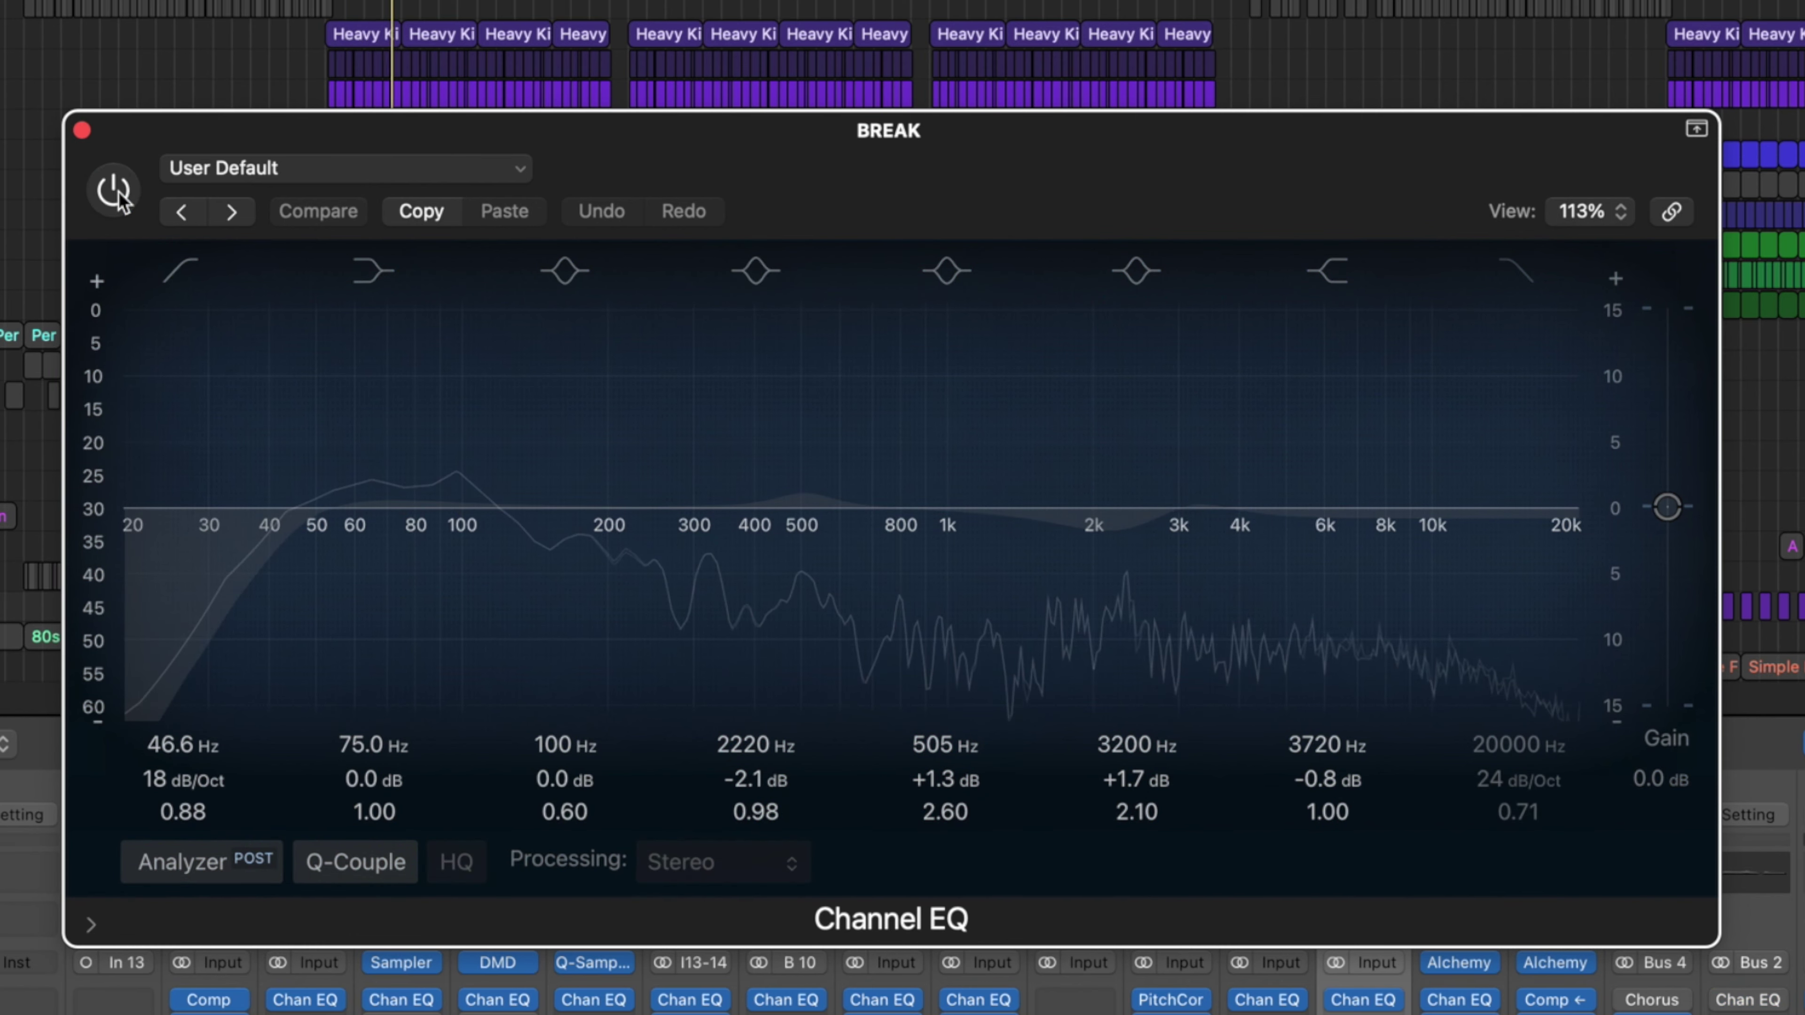
left_click(119, 198)
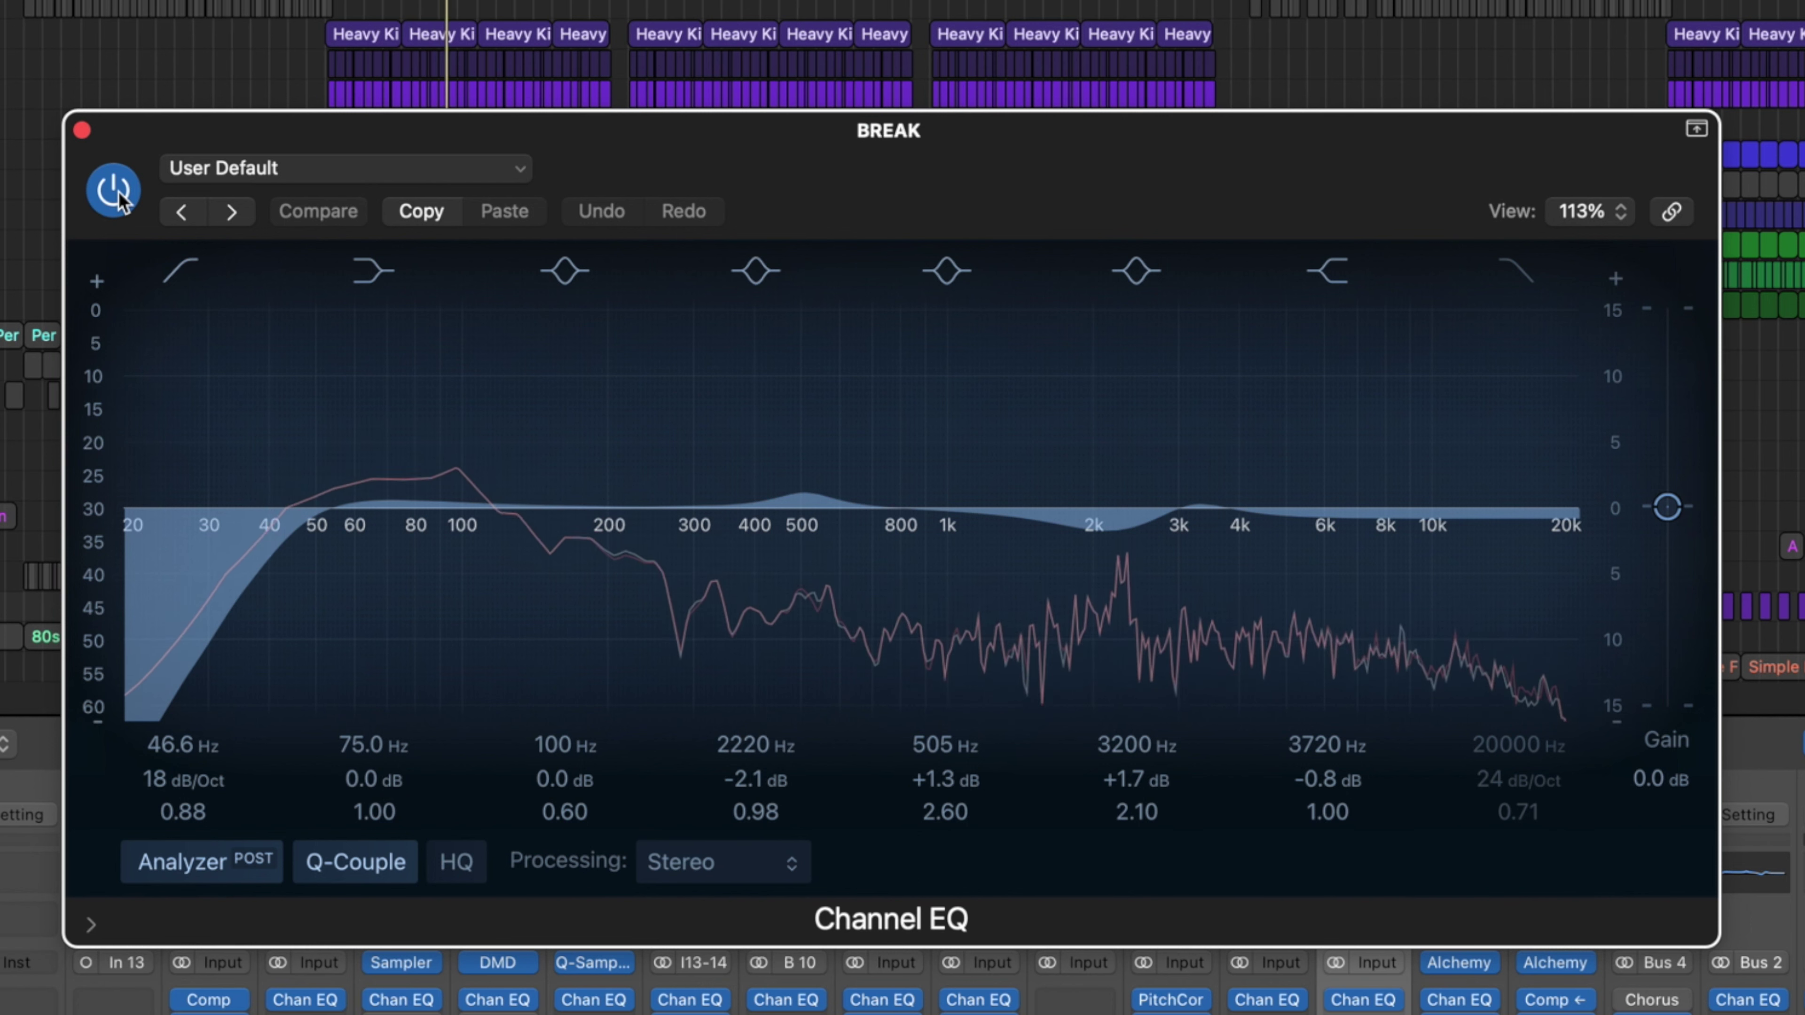
left_click(119, 197)
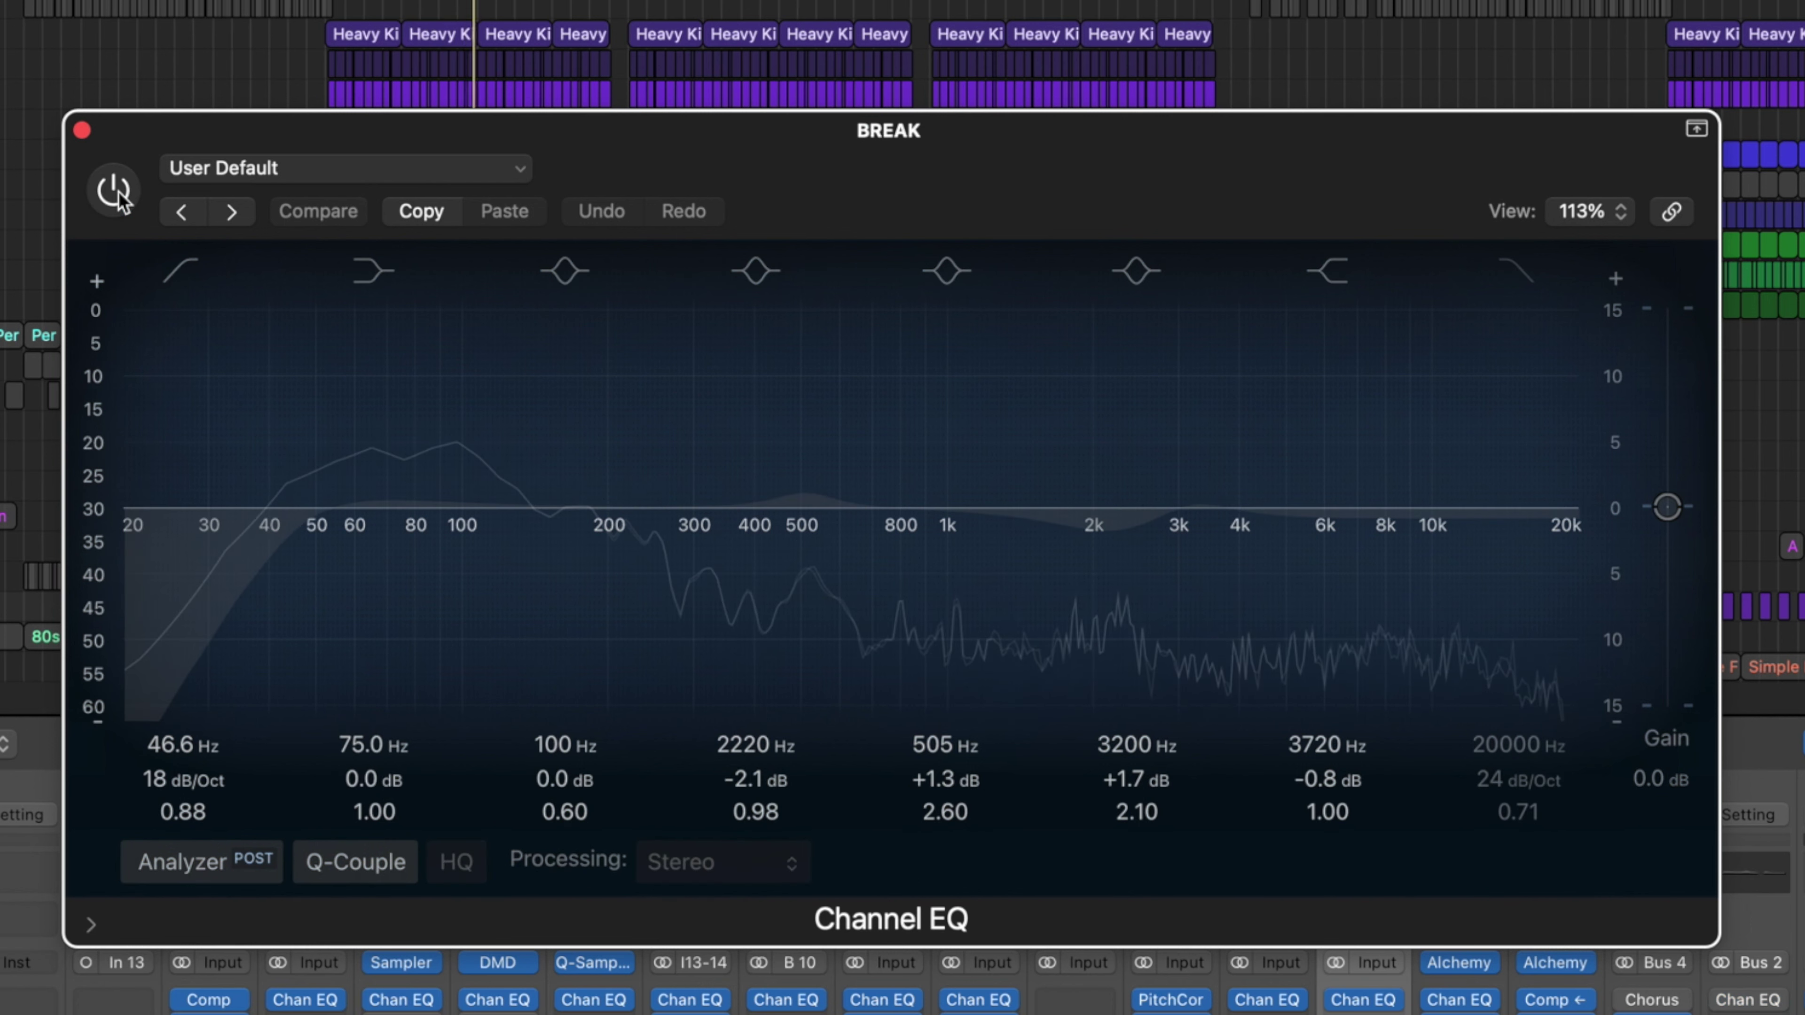
left_click(120, 198)
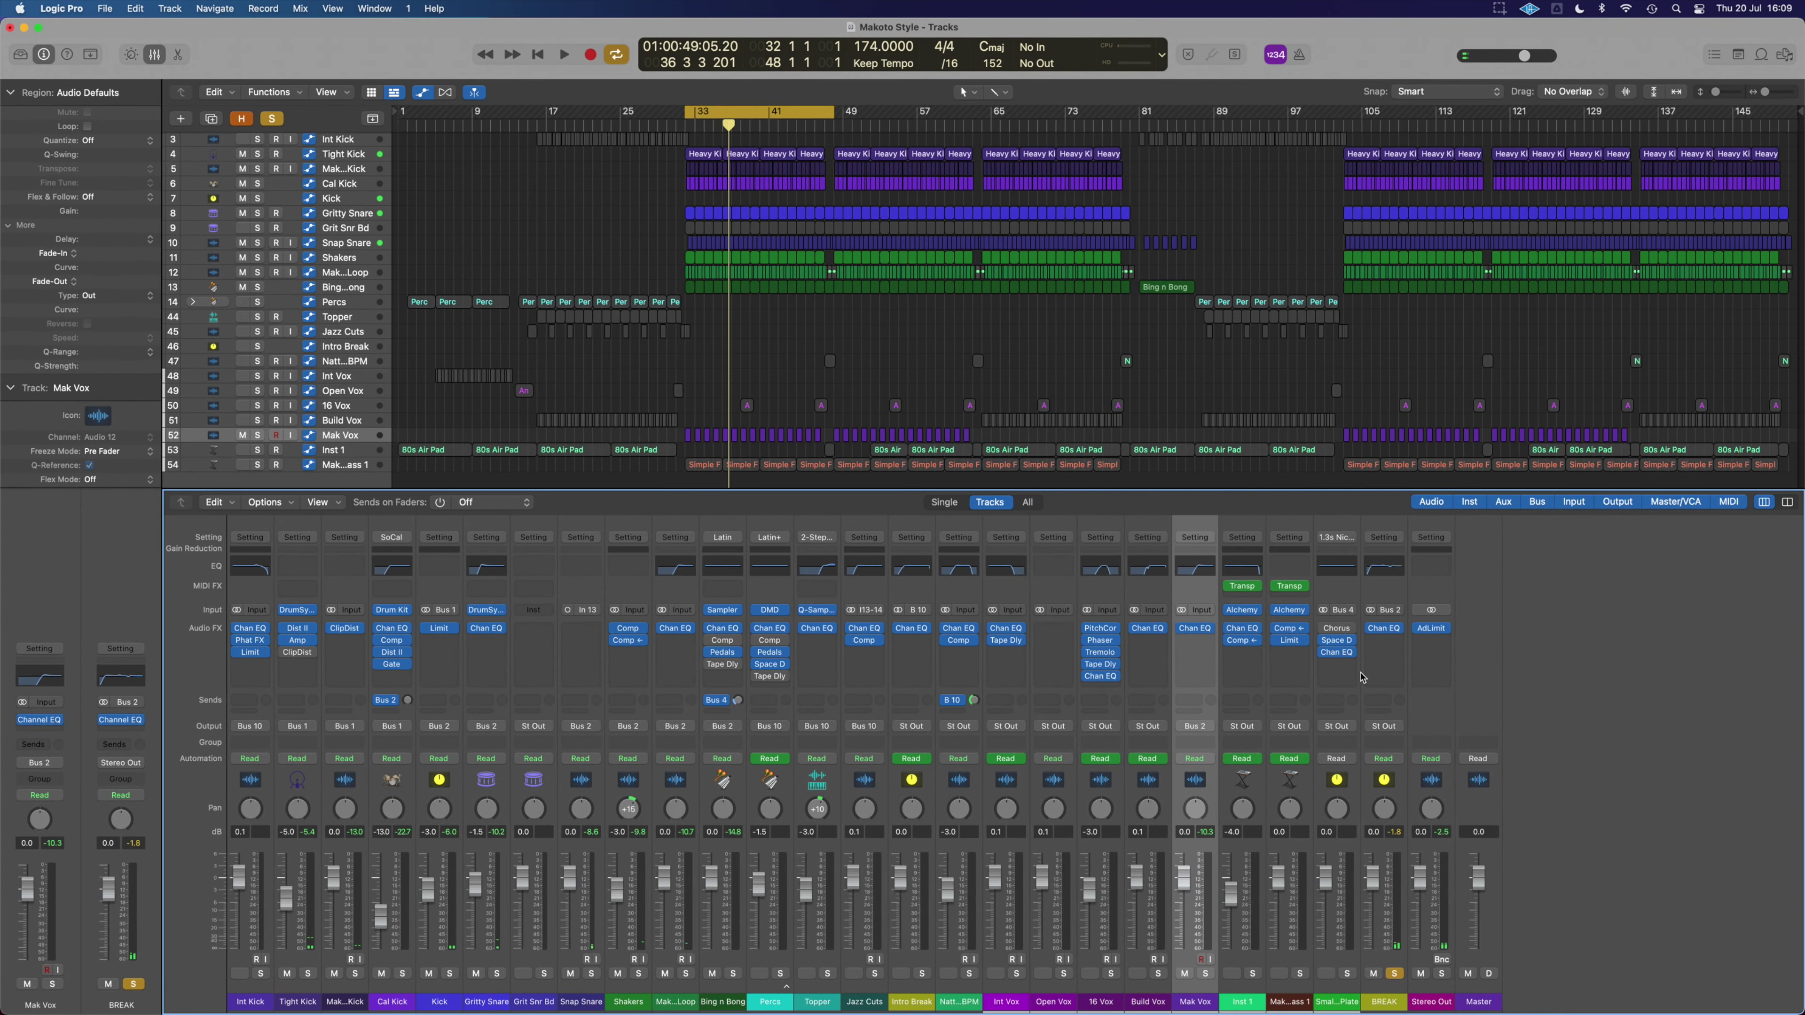
- Add a Compressor to the BREAK bus with a 2.1:1 ratio and adjust its attack, threshold and release
left_click(1389, 1002)
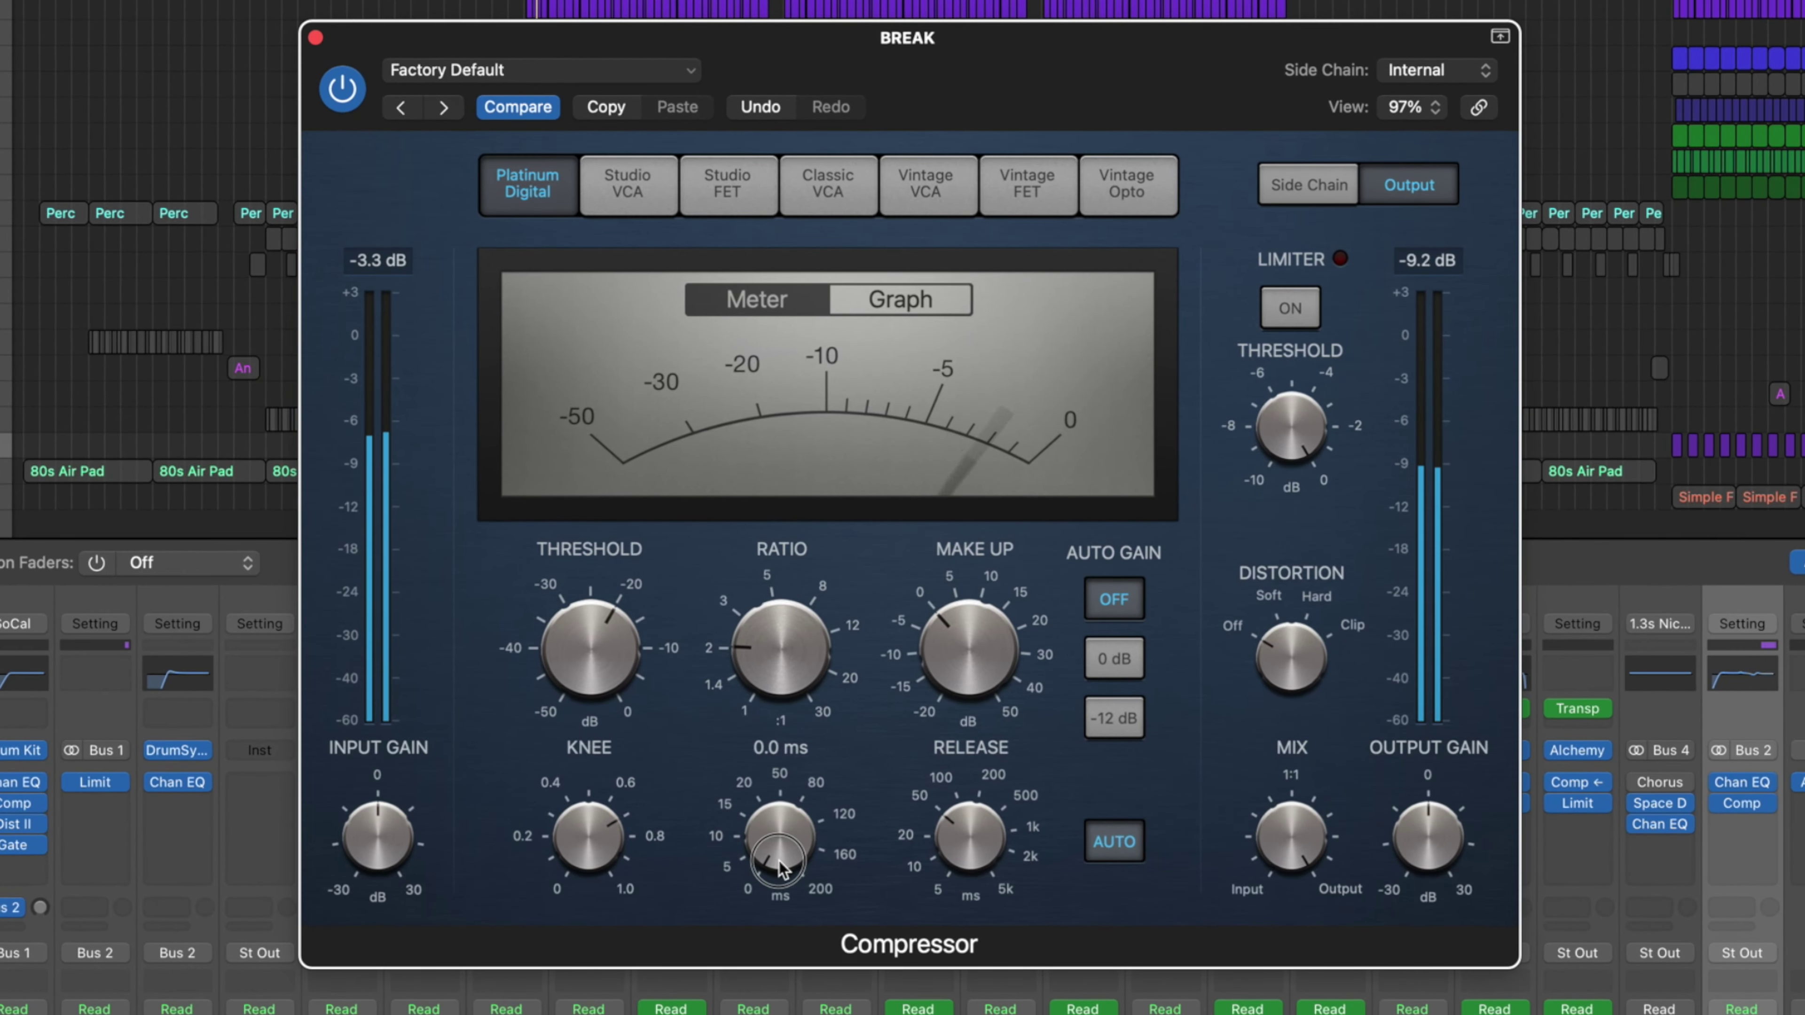
left_click_drag(779, 860, 779, 857)
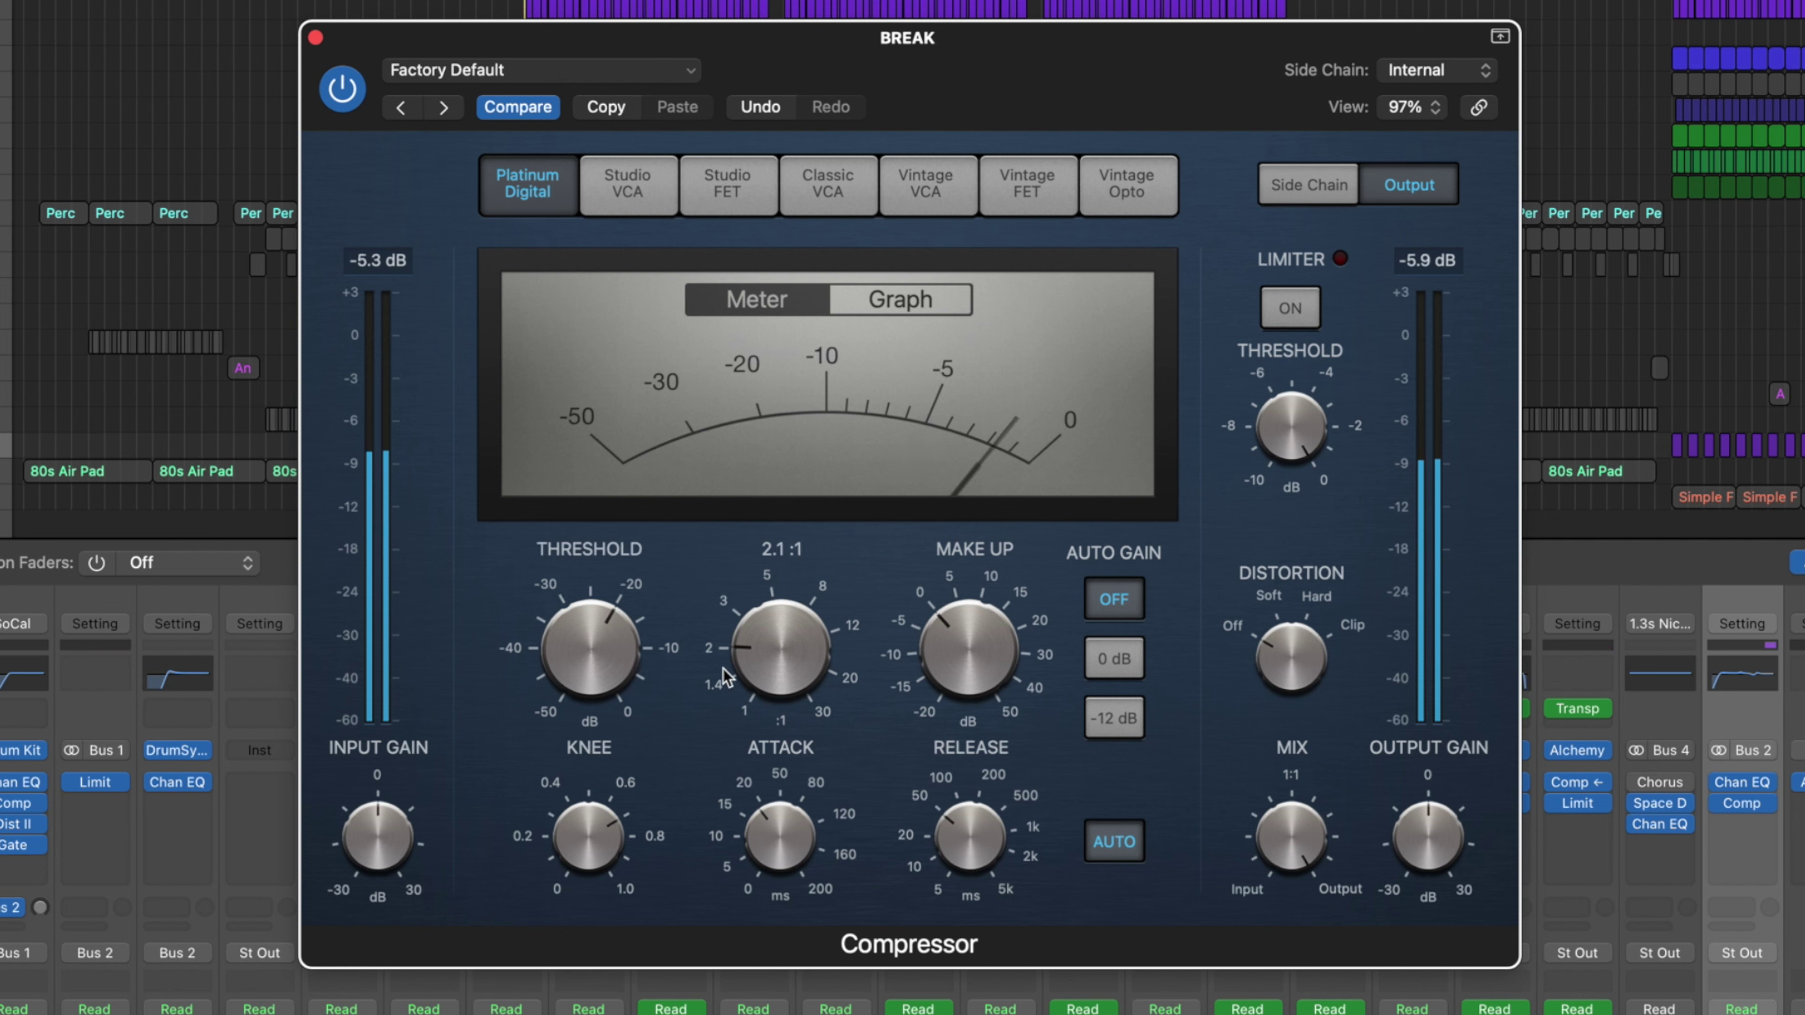
left_click_drag(610, 653, 614, 643)
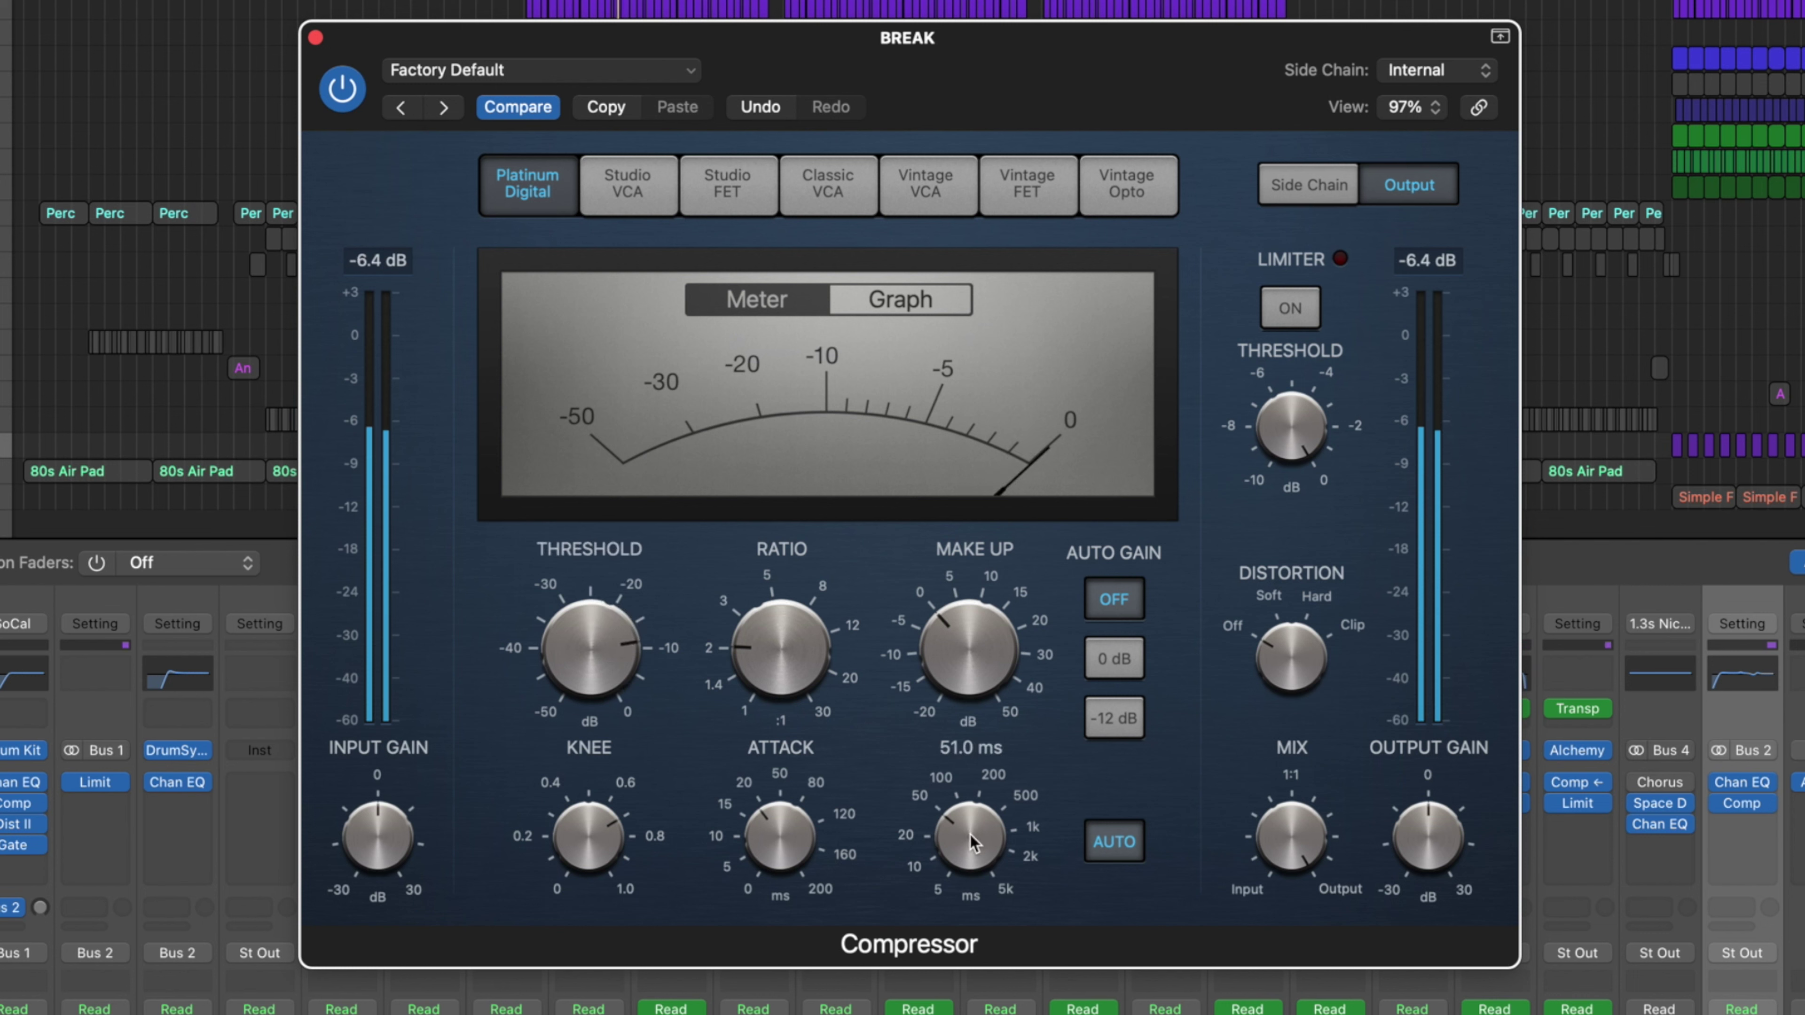
left_click_drag(967, 839, 965, 842)
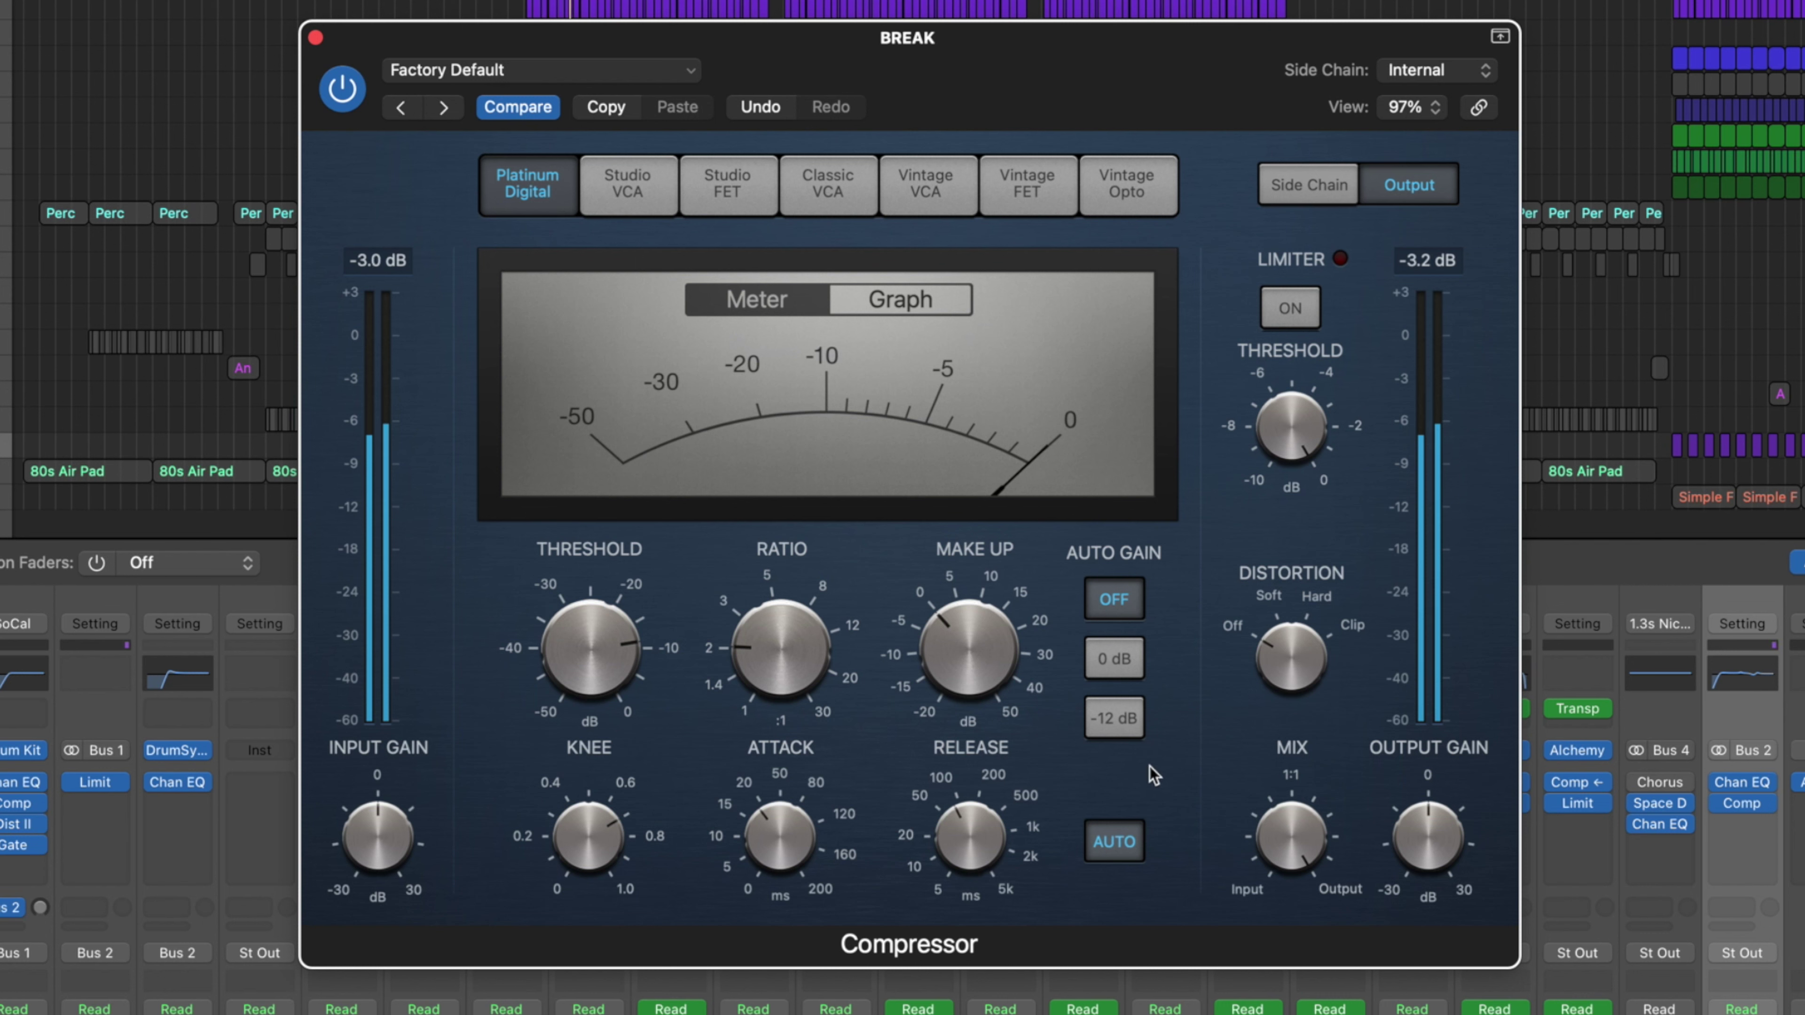
mouse_move(970, 661)
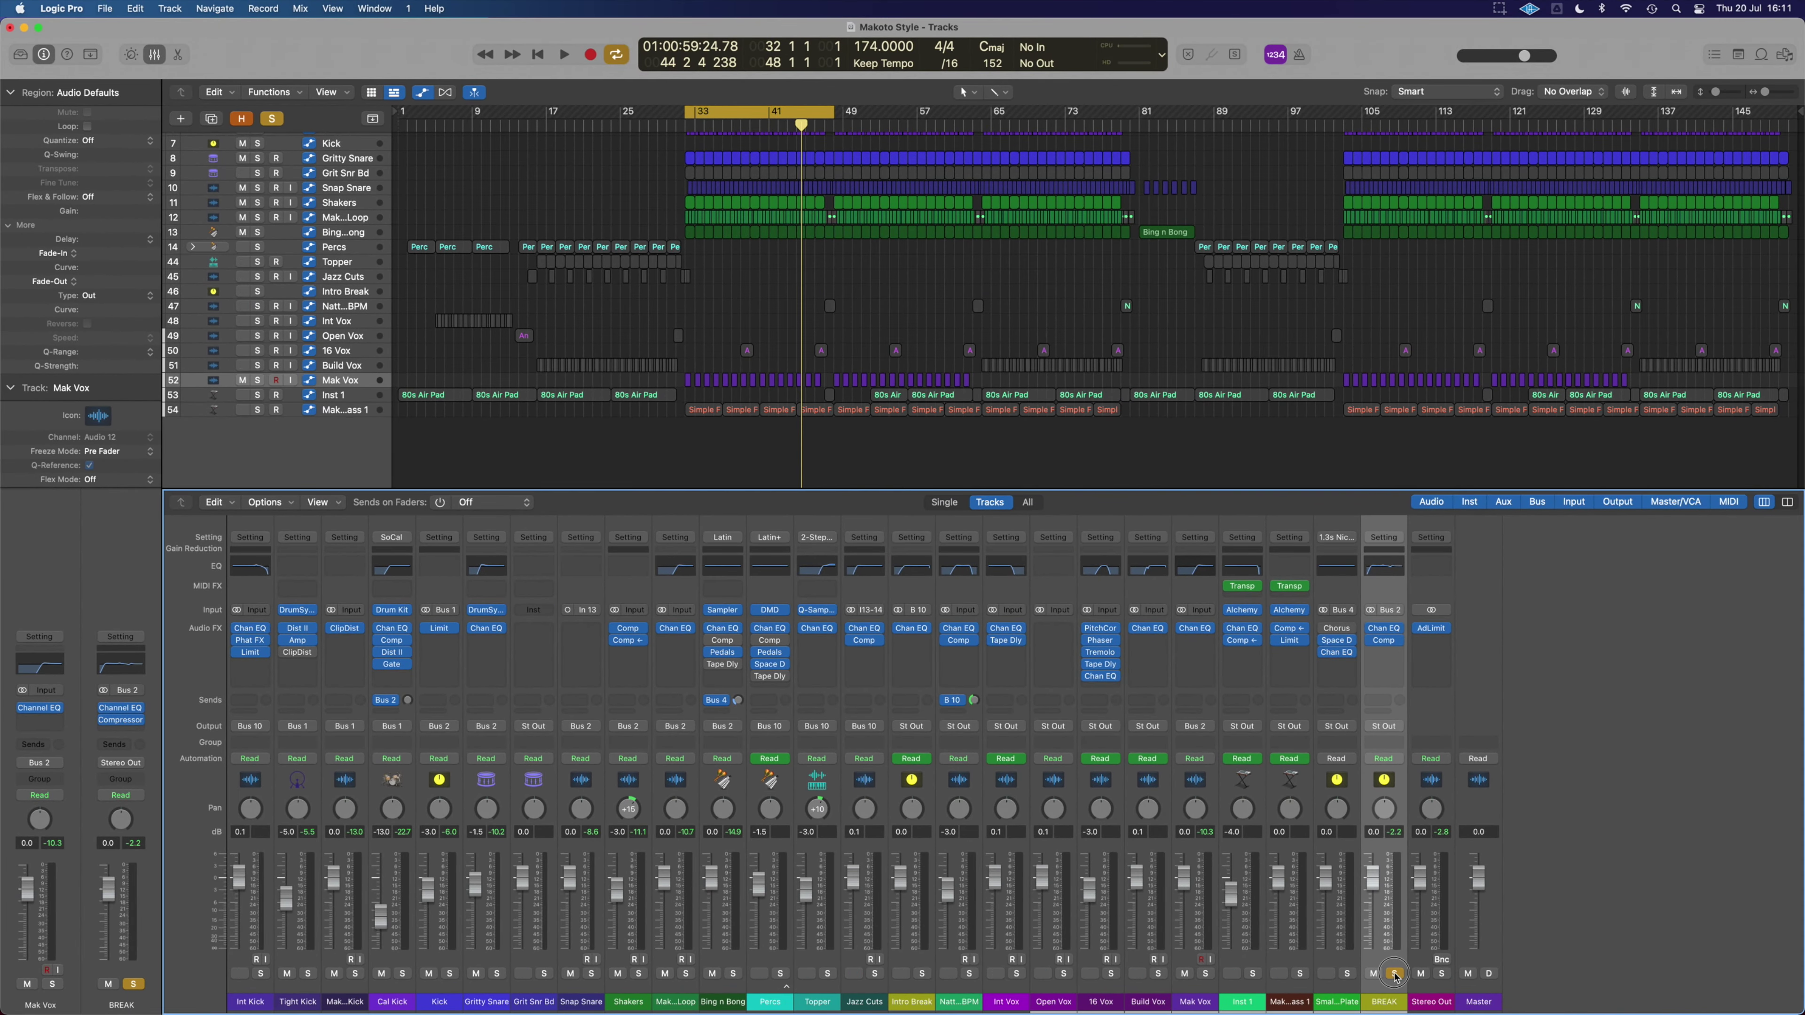
- Unsolo the BREAK bus, solo Makoto Bass 1 and play the bass over the cycled bars
left_click(1394, 974)
left_click(1288, 1001)
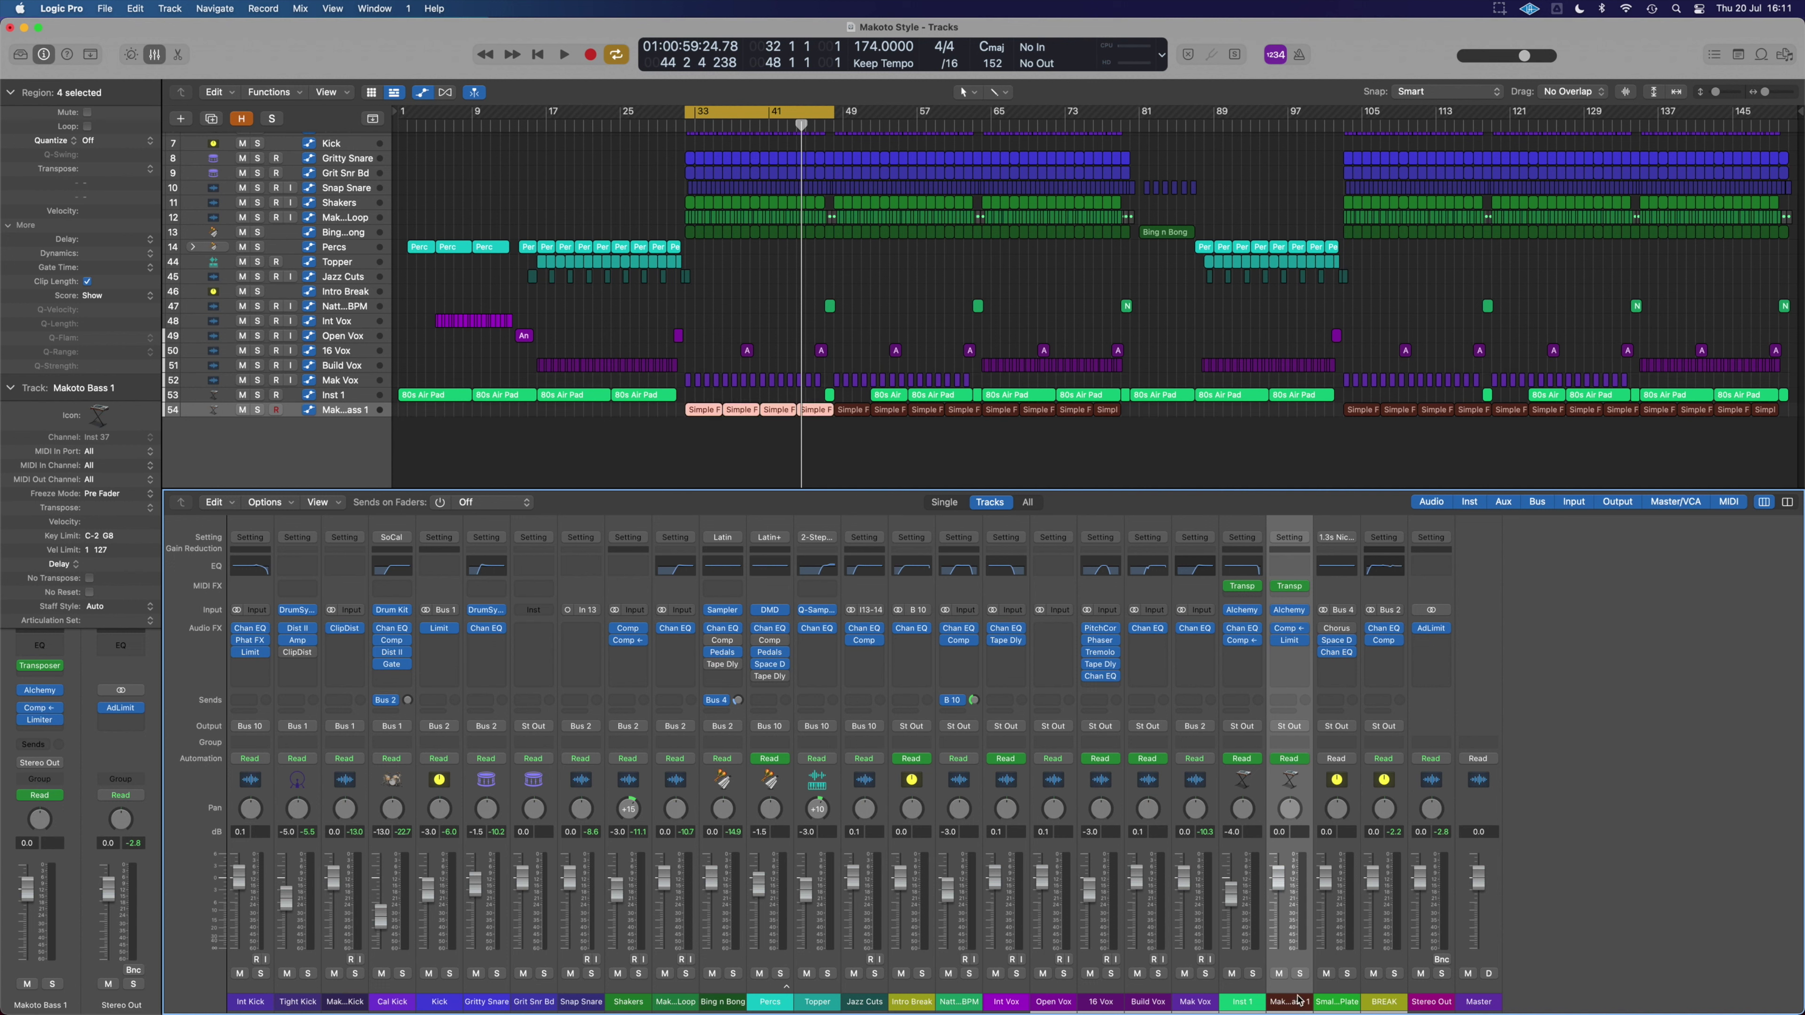
left_click(1301, 975)
key("space")
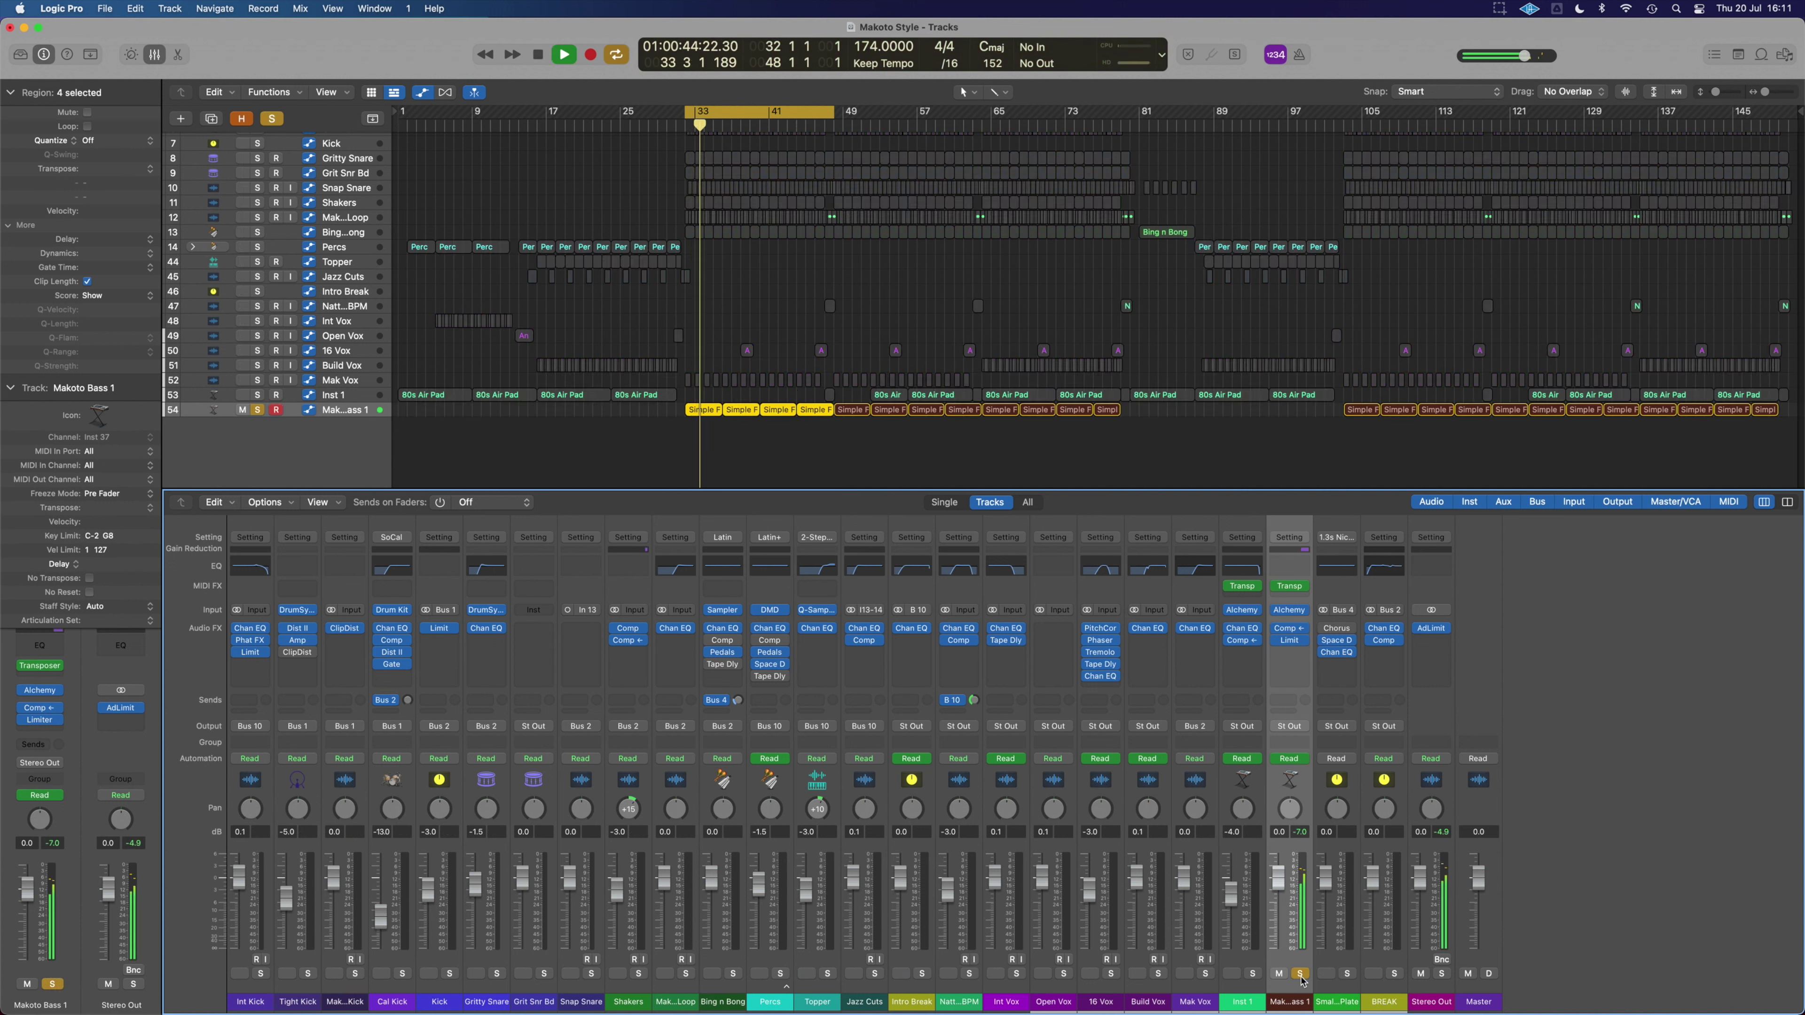
- Move the side-chained Compressor below the Limiter on Makoto Bass 1, leaving the first effect slot empty
left_click(1291, 633)
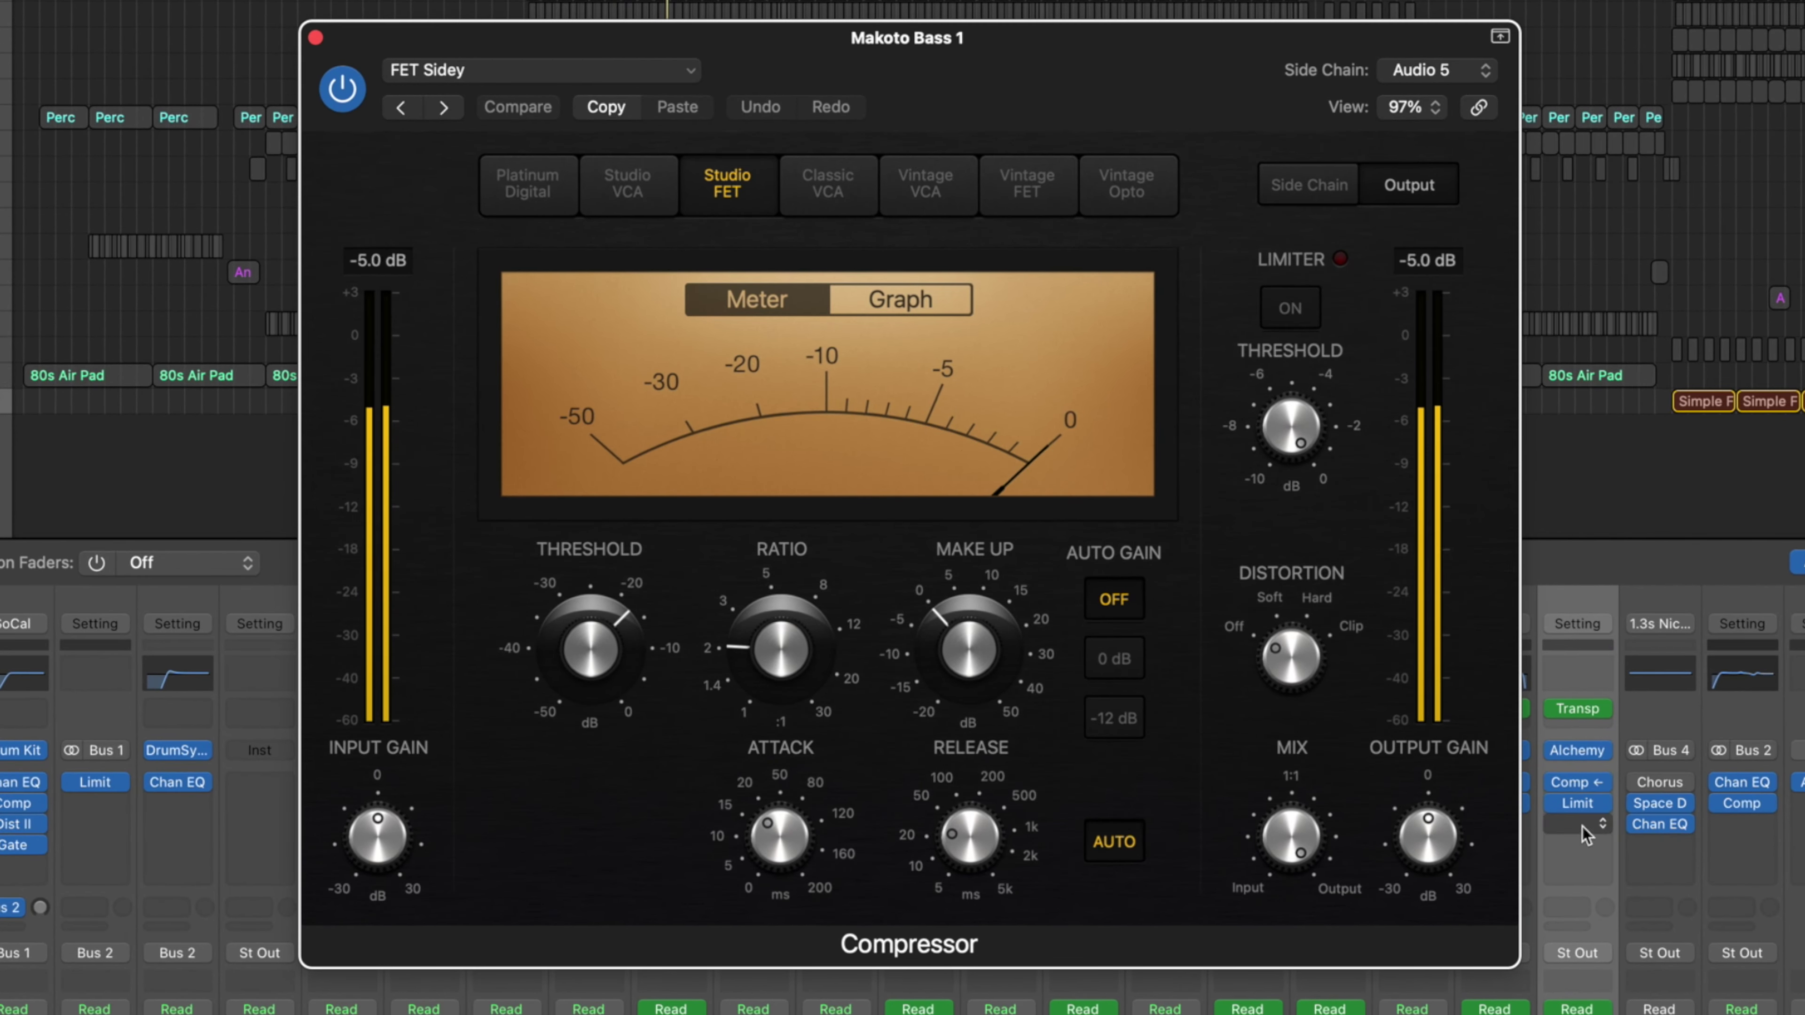
left_click_drag(1578, 782, 1578, 841)
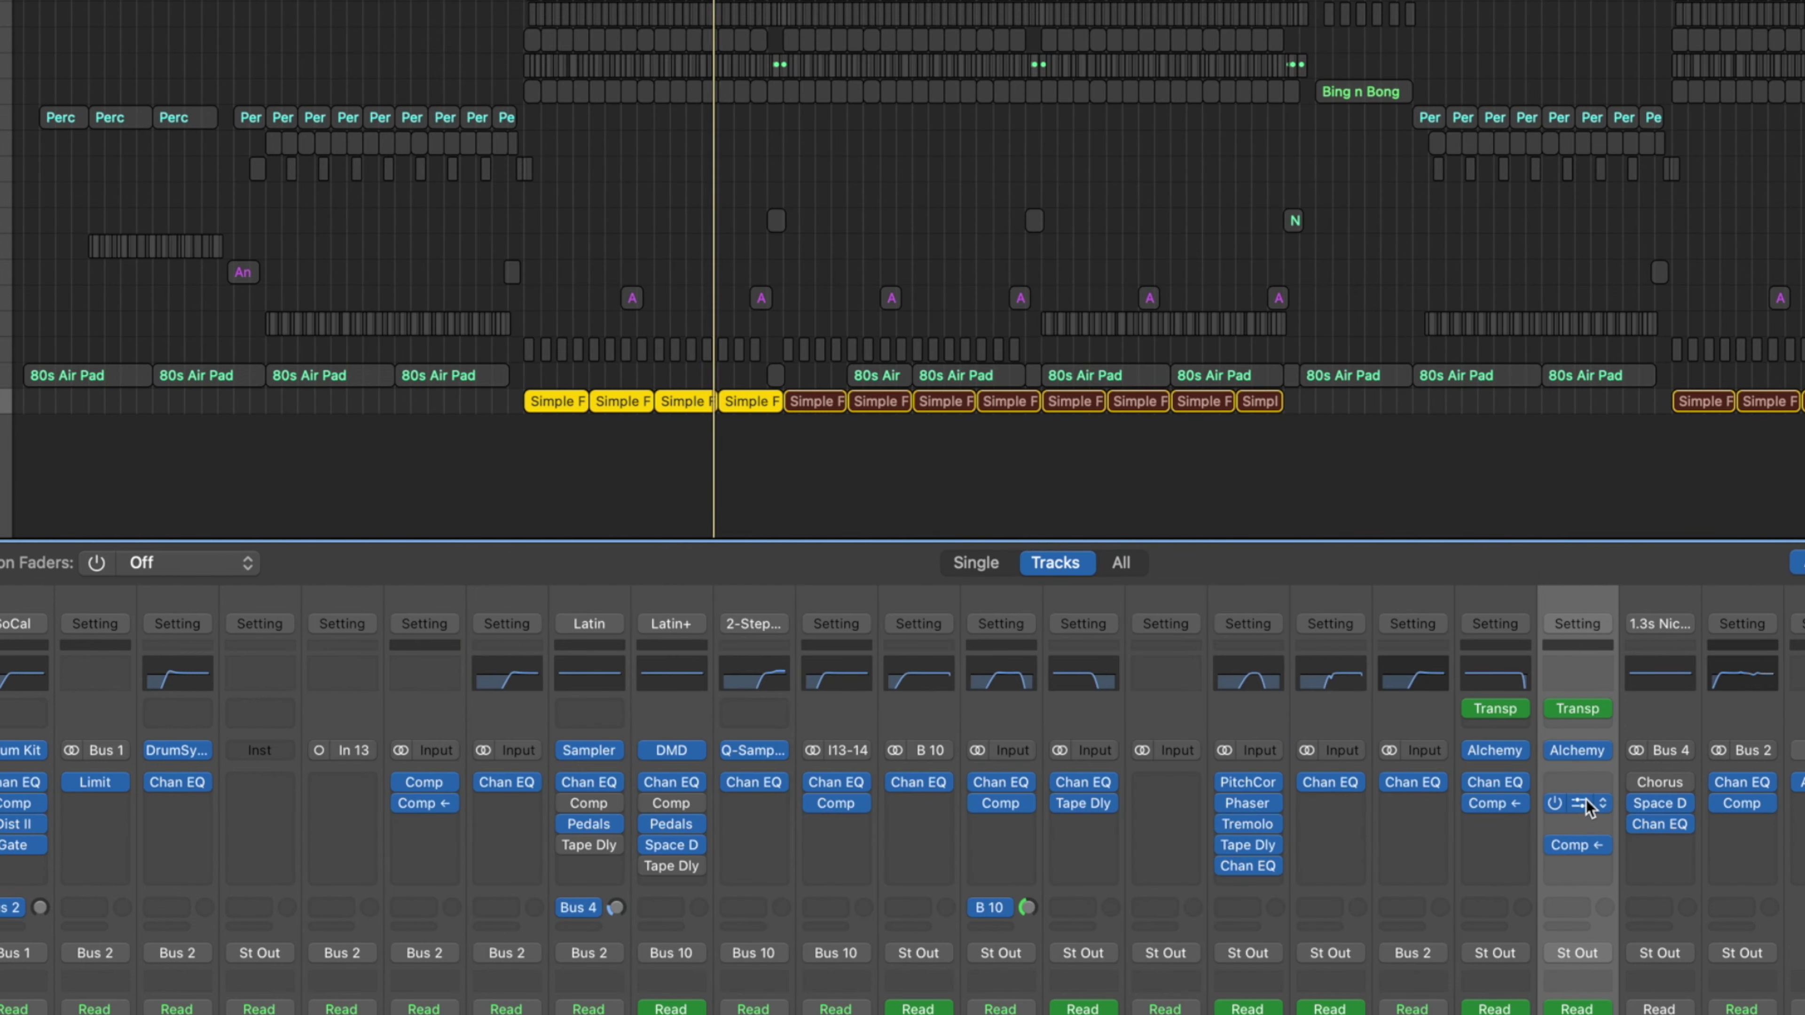
mouse_move(1579, 804)
left_mouse_down()
mouse_move(1578, 786)
mouse_move(1577, 804)
left_mouse_up()
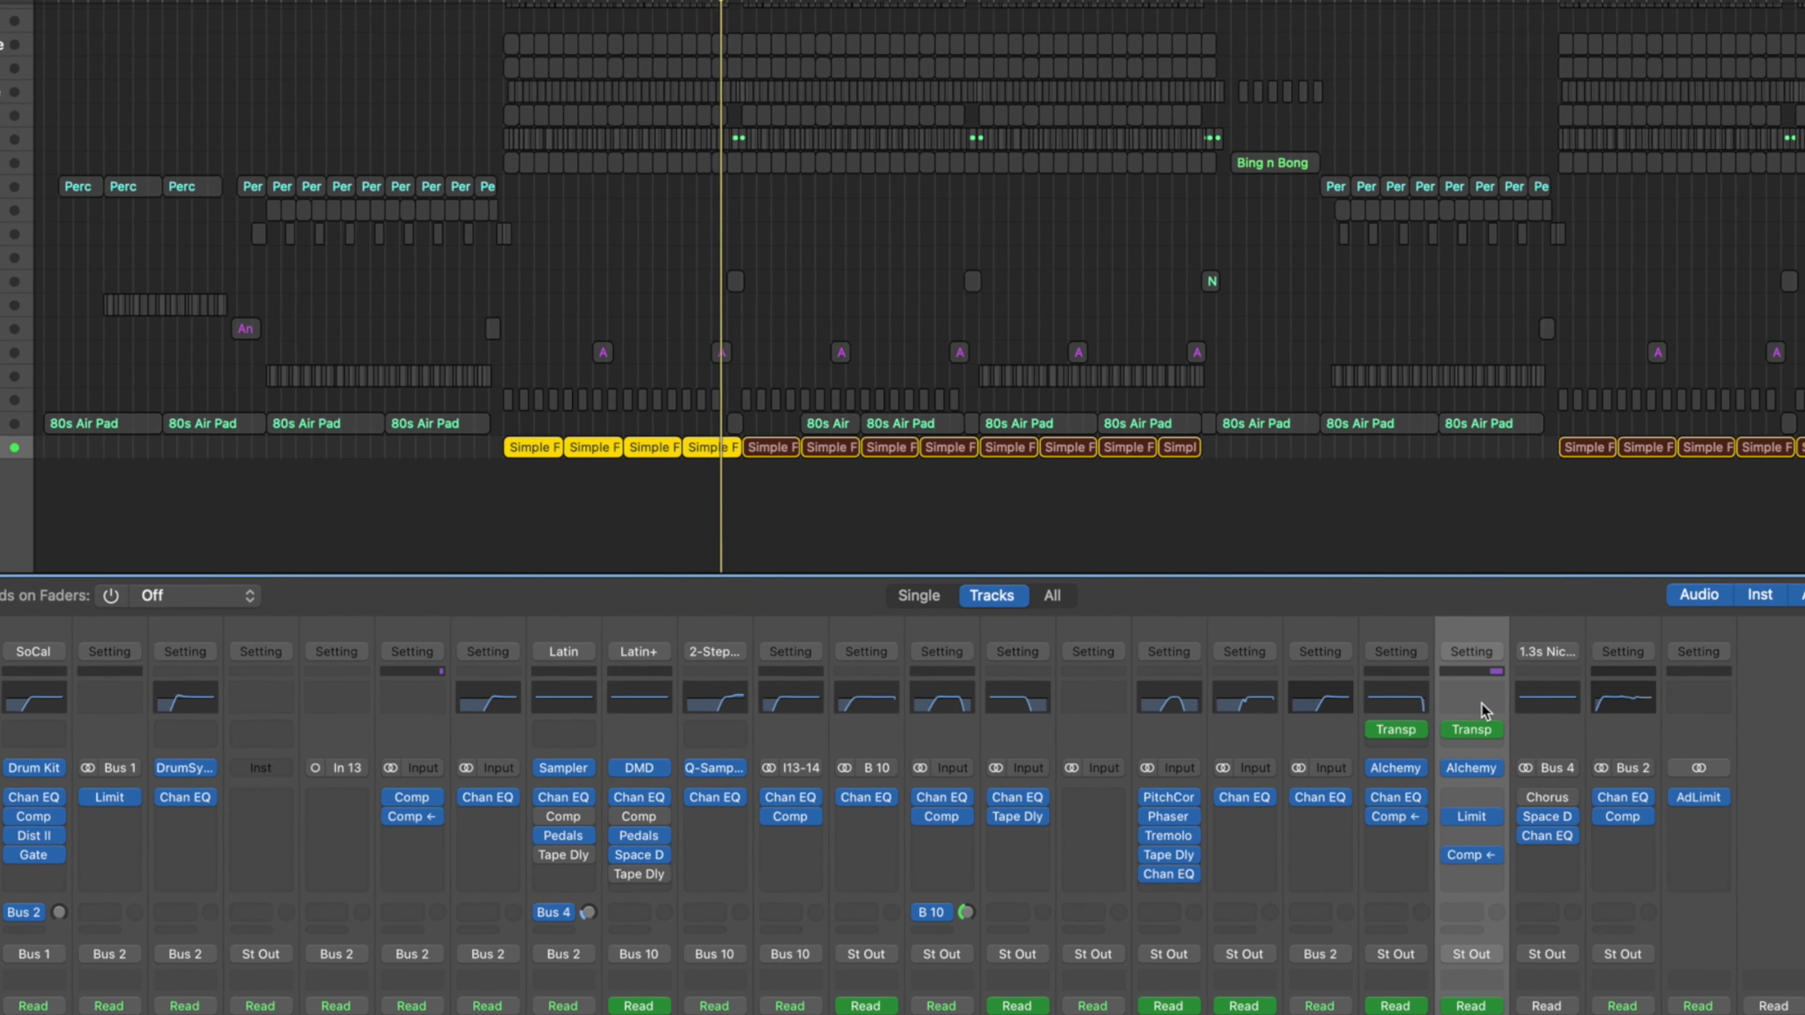
- Add a Channel EQ to the first effect slot of Makoto Bass 1 and enable its low-cut band
left_click(1577, 676)
left_click(1571, 780)
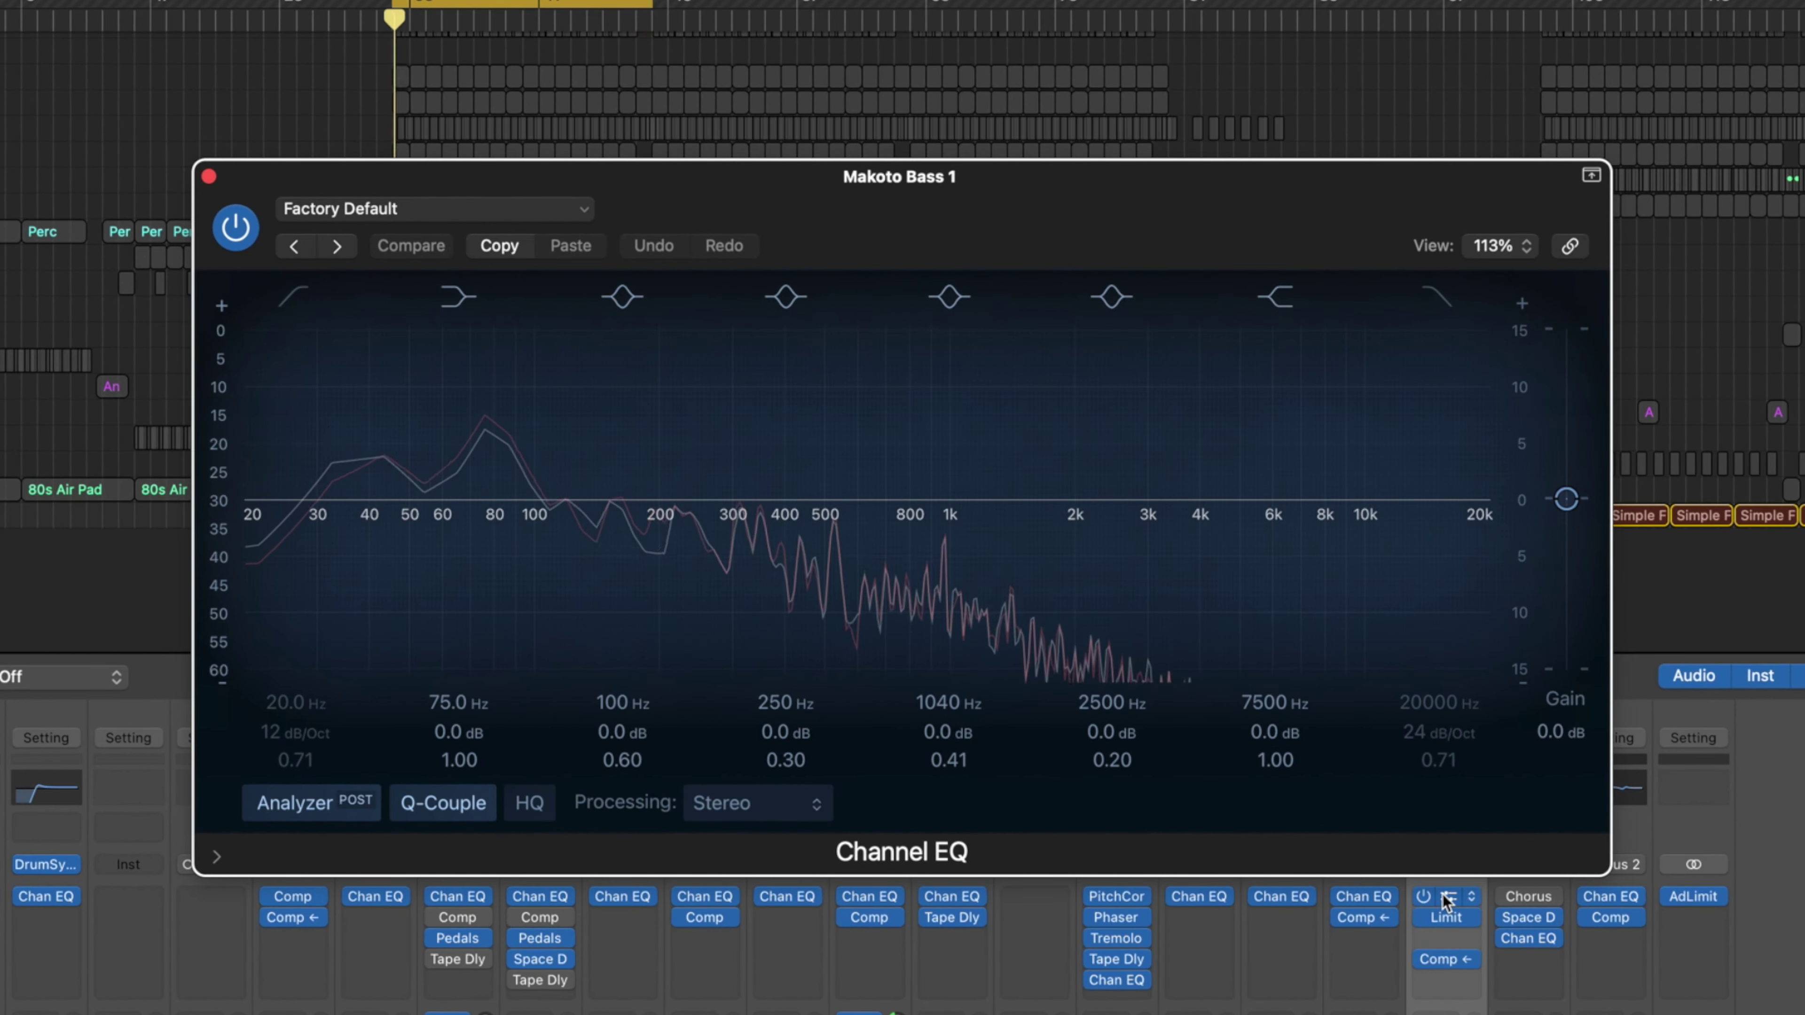
left_click(294, 297)
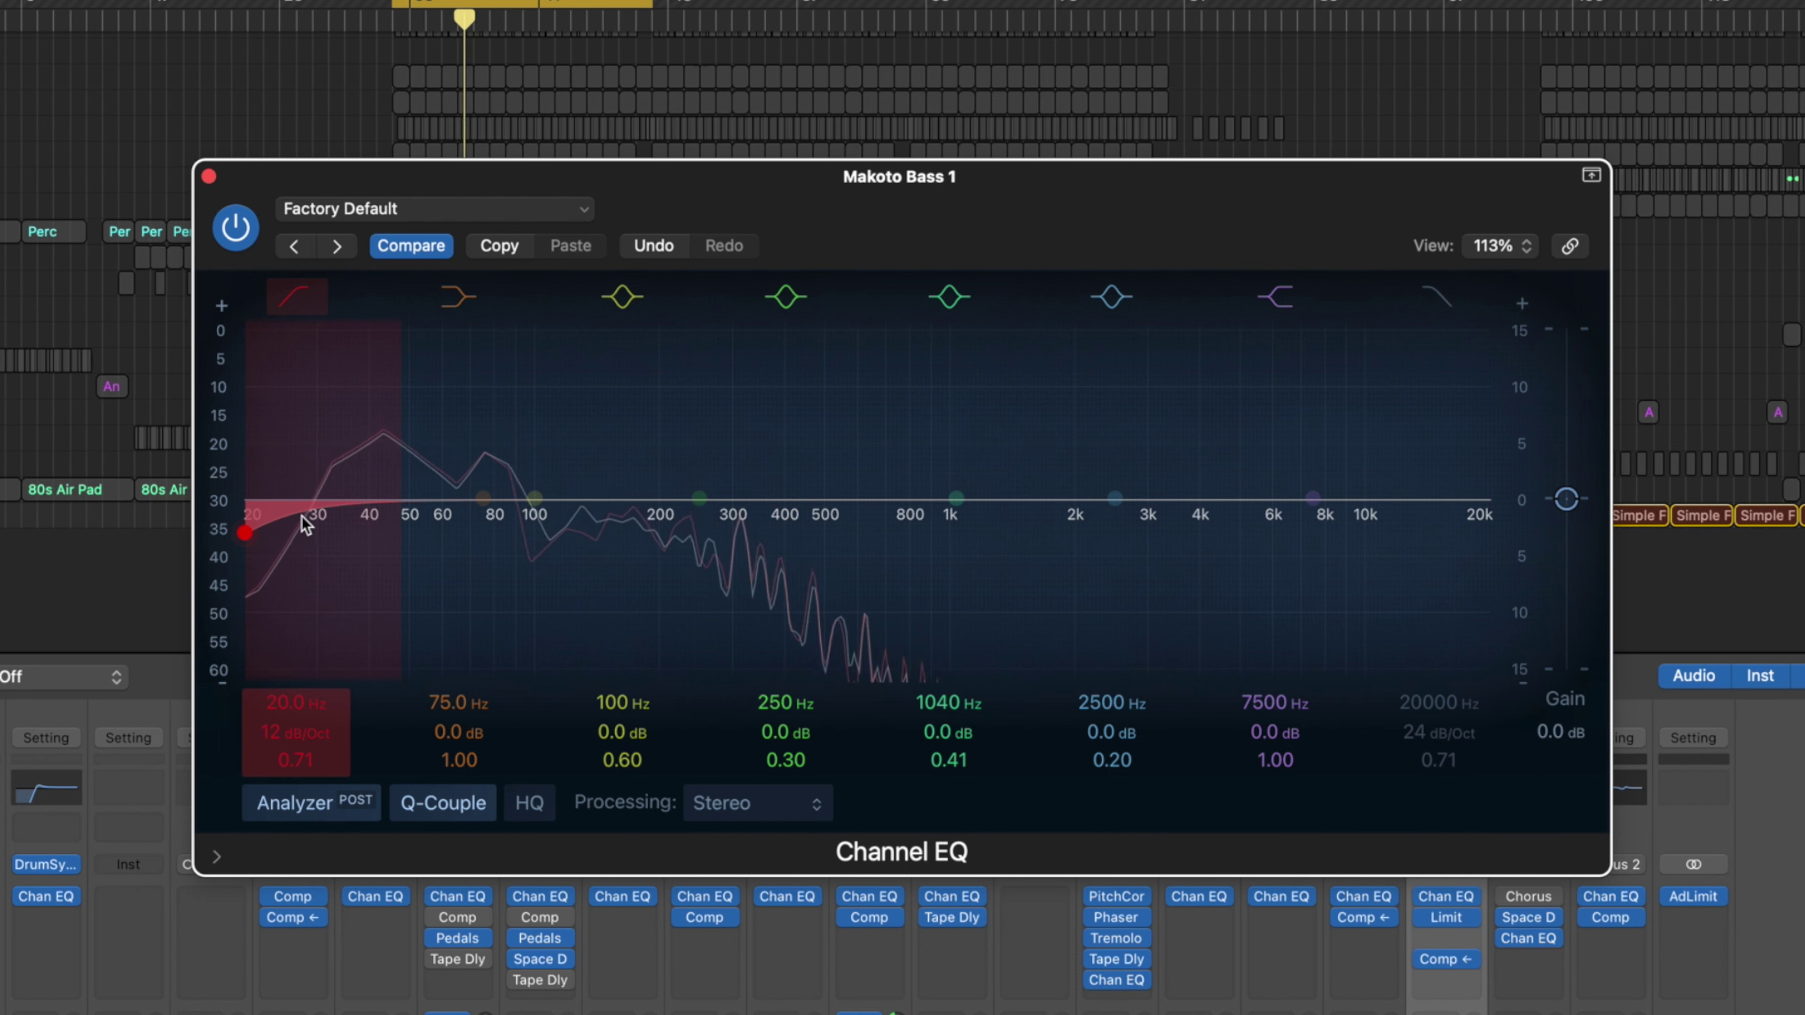
- Try a low-cut frequency of 35 Hz on Makoto Bass 1's Channel EQ
double_click(274, 702)
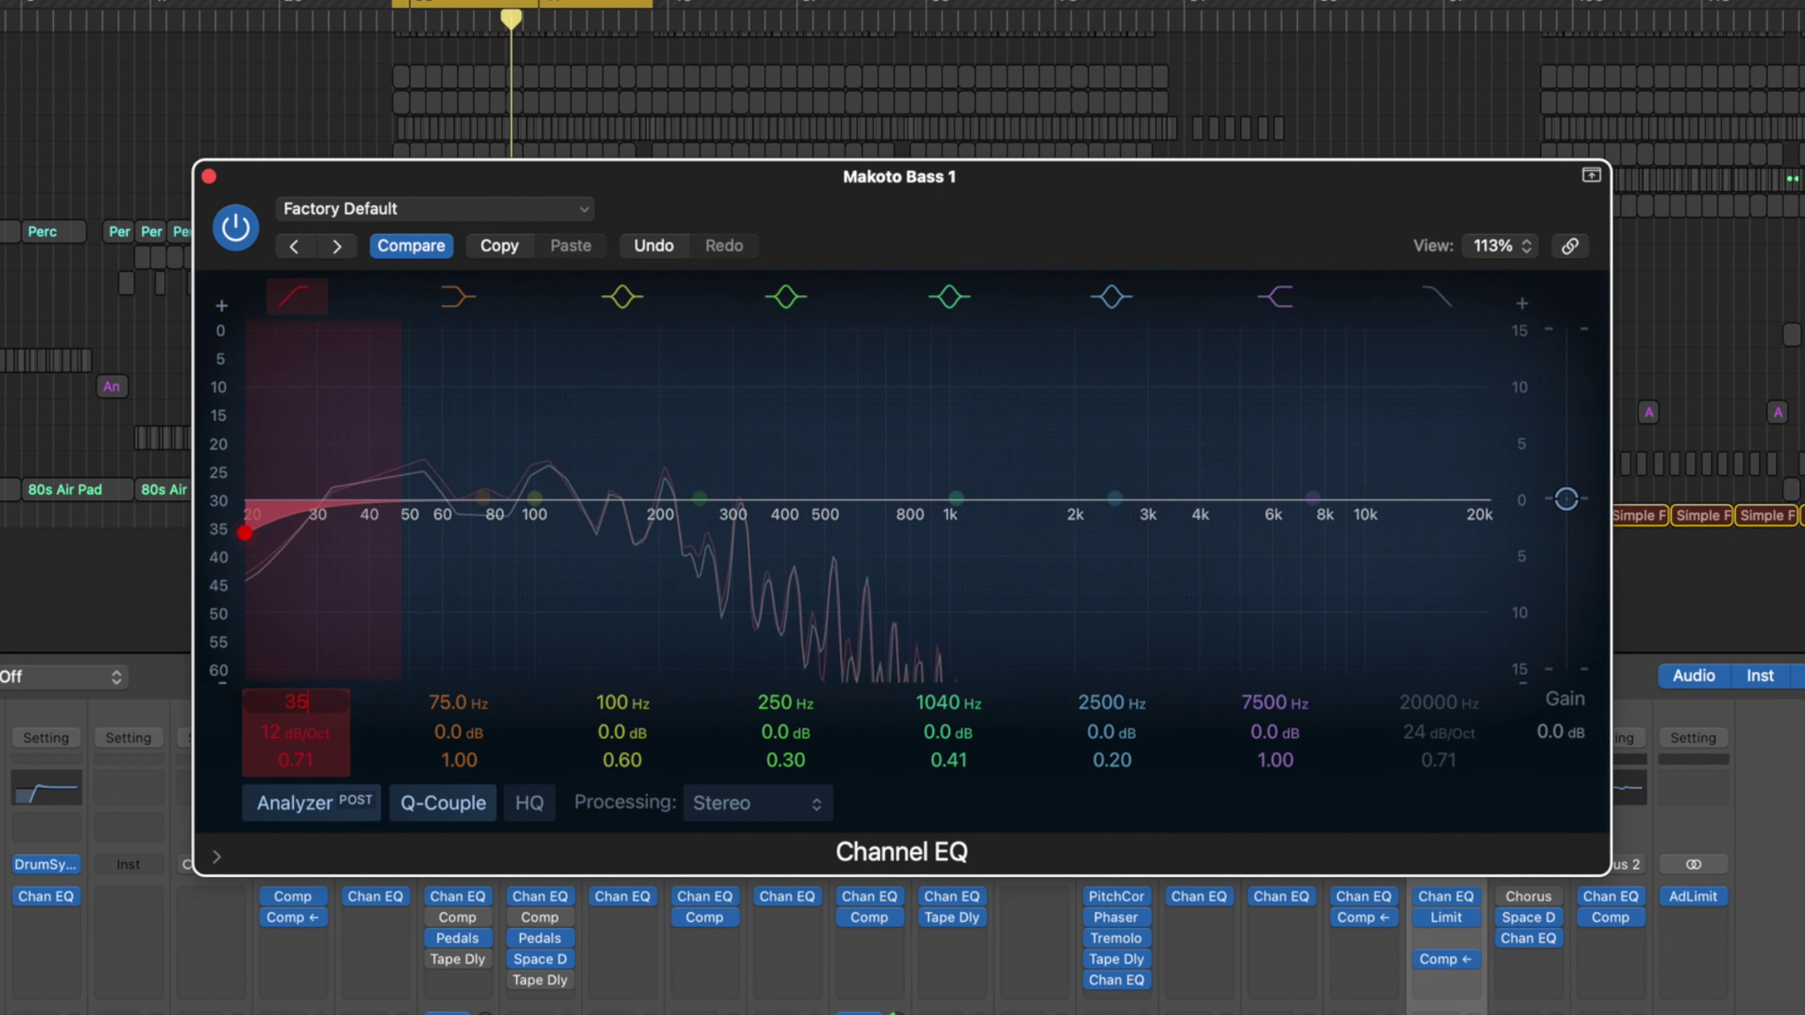
type("35")
key("Return")
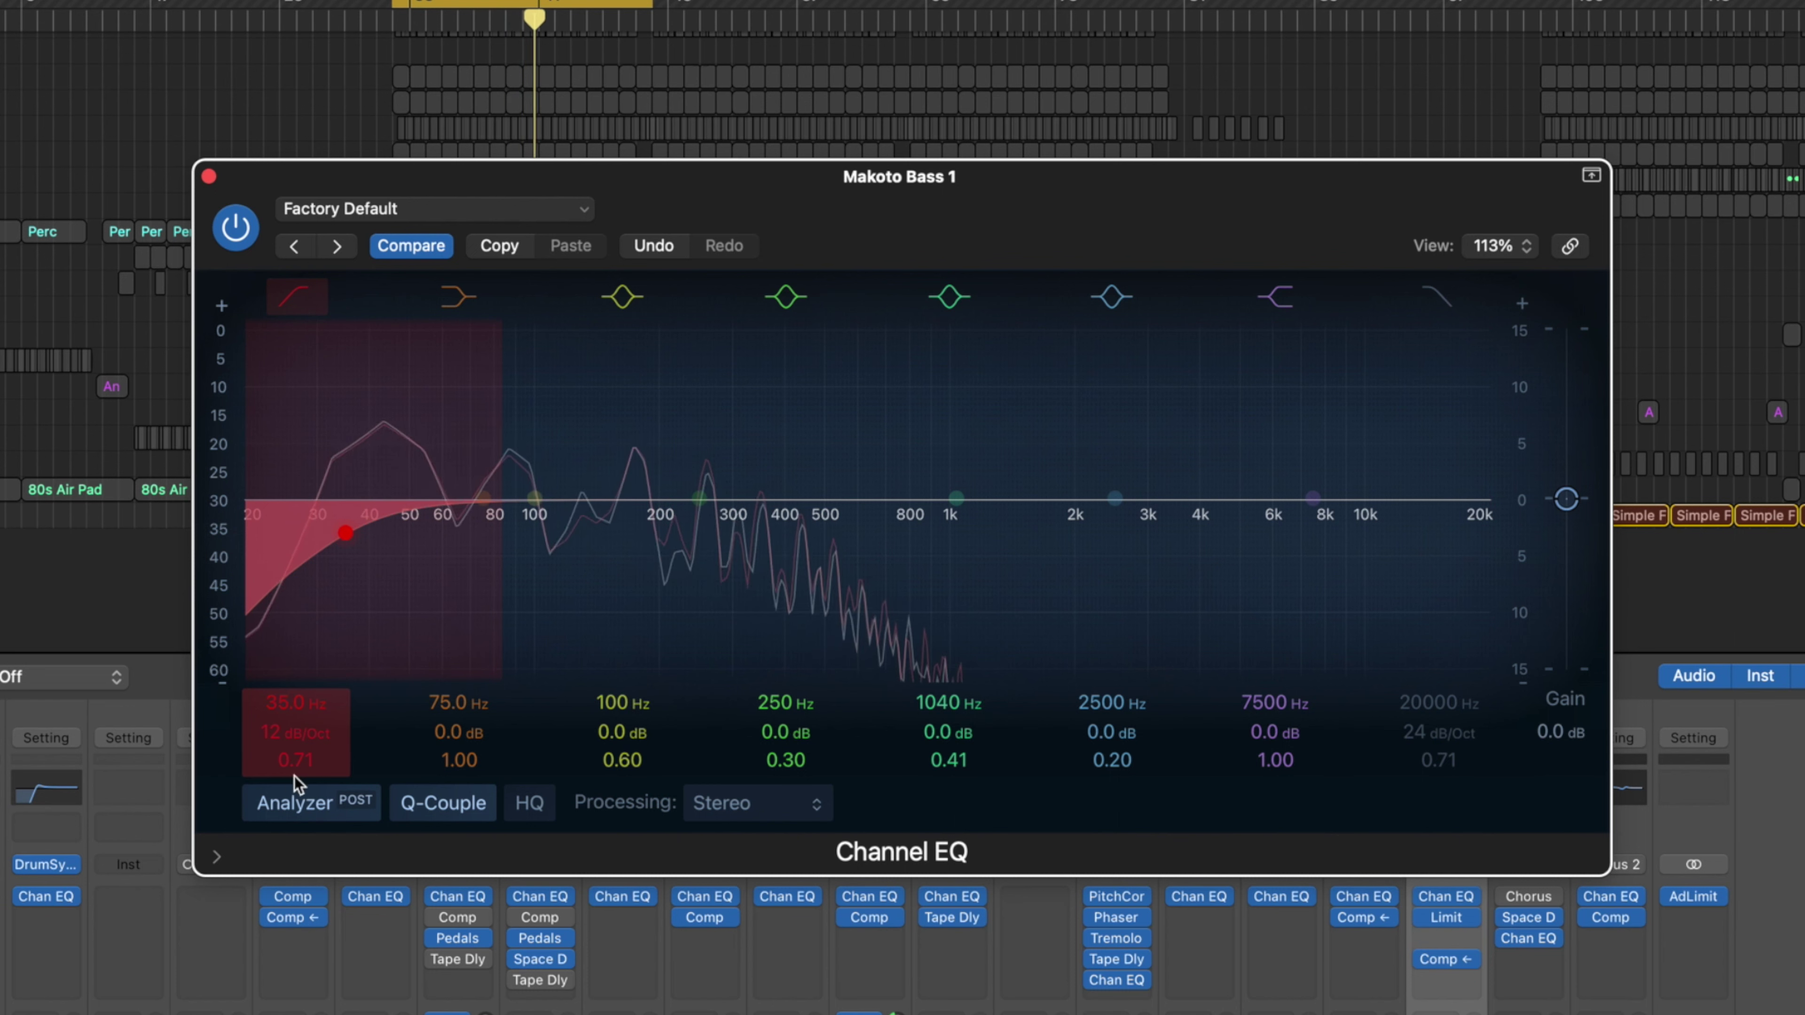
- Set the low-cut frequency of Makoto Bass 1's Channel EQ to 25 Hz
double_click(281, 711)
type("25")
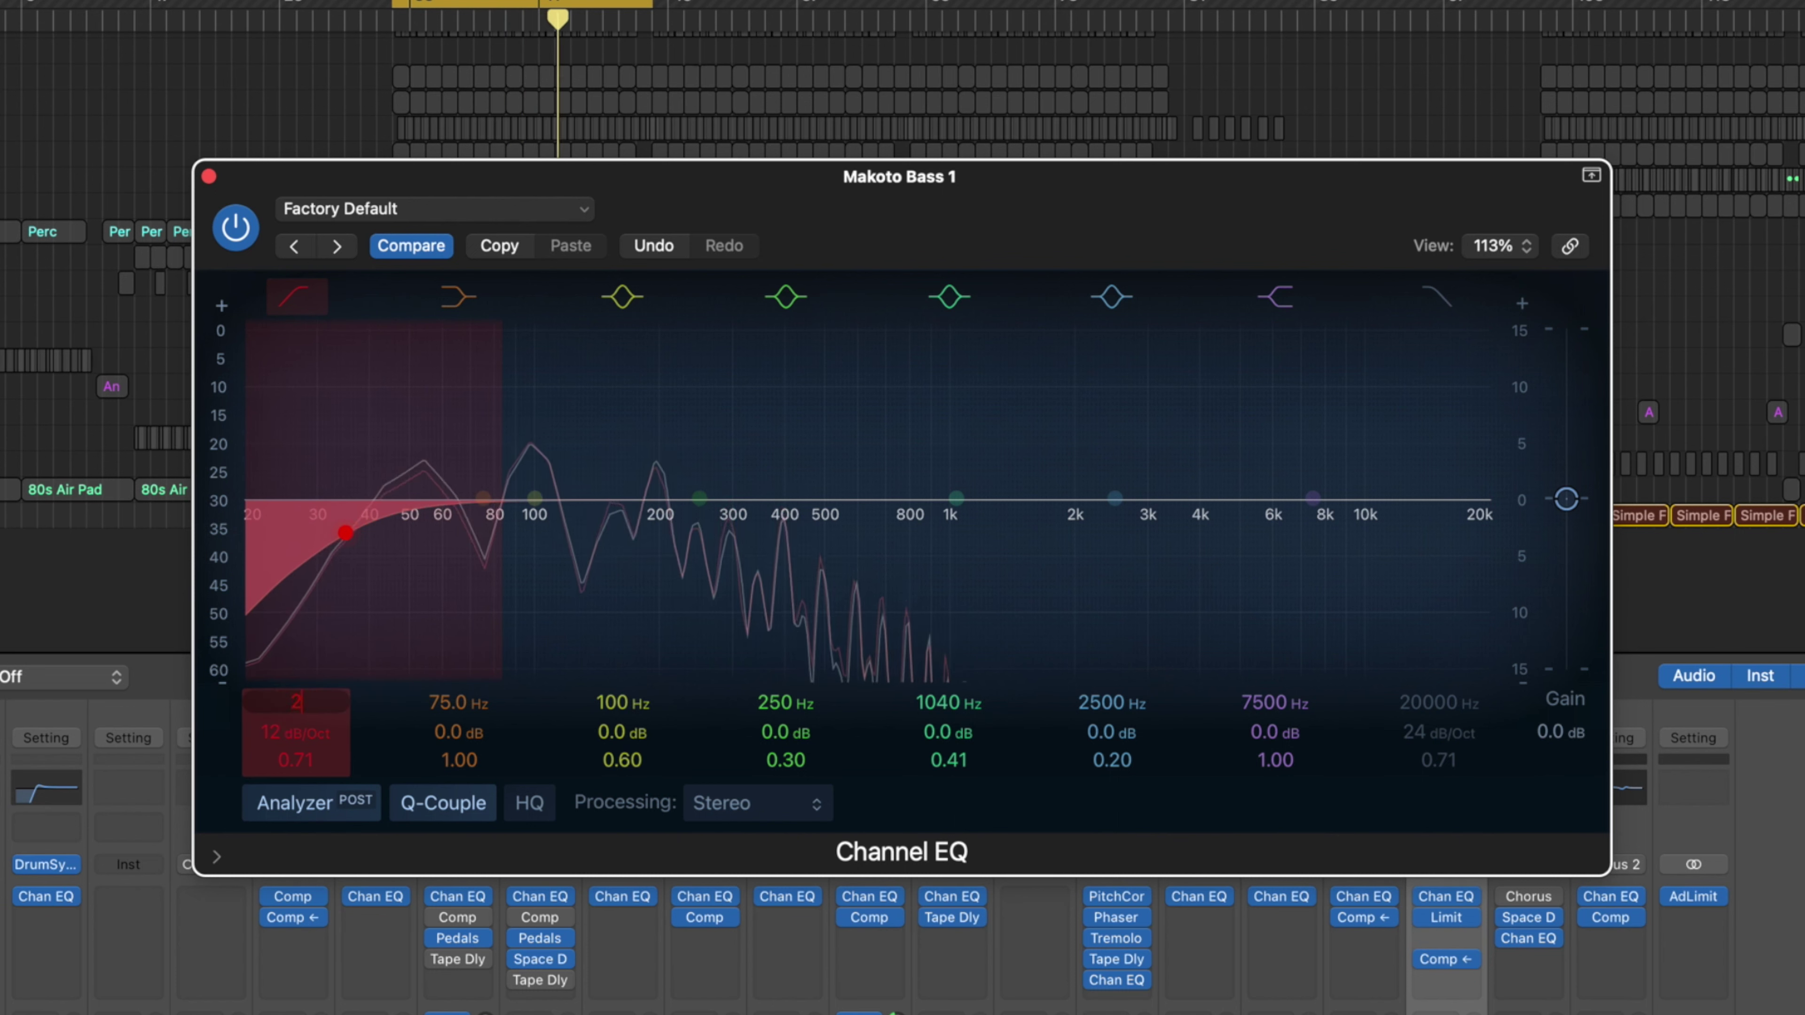
key("Return")
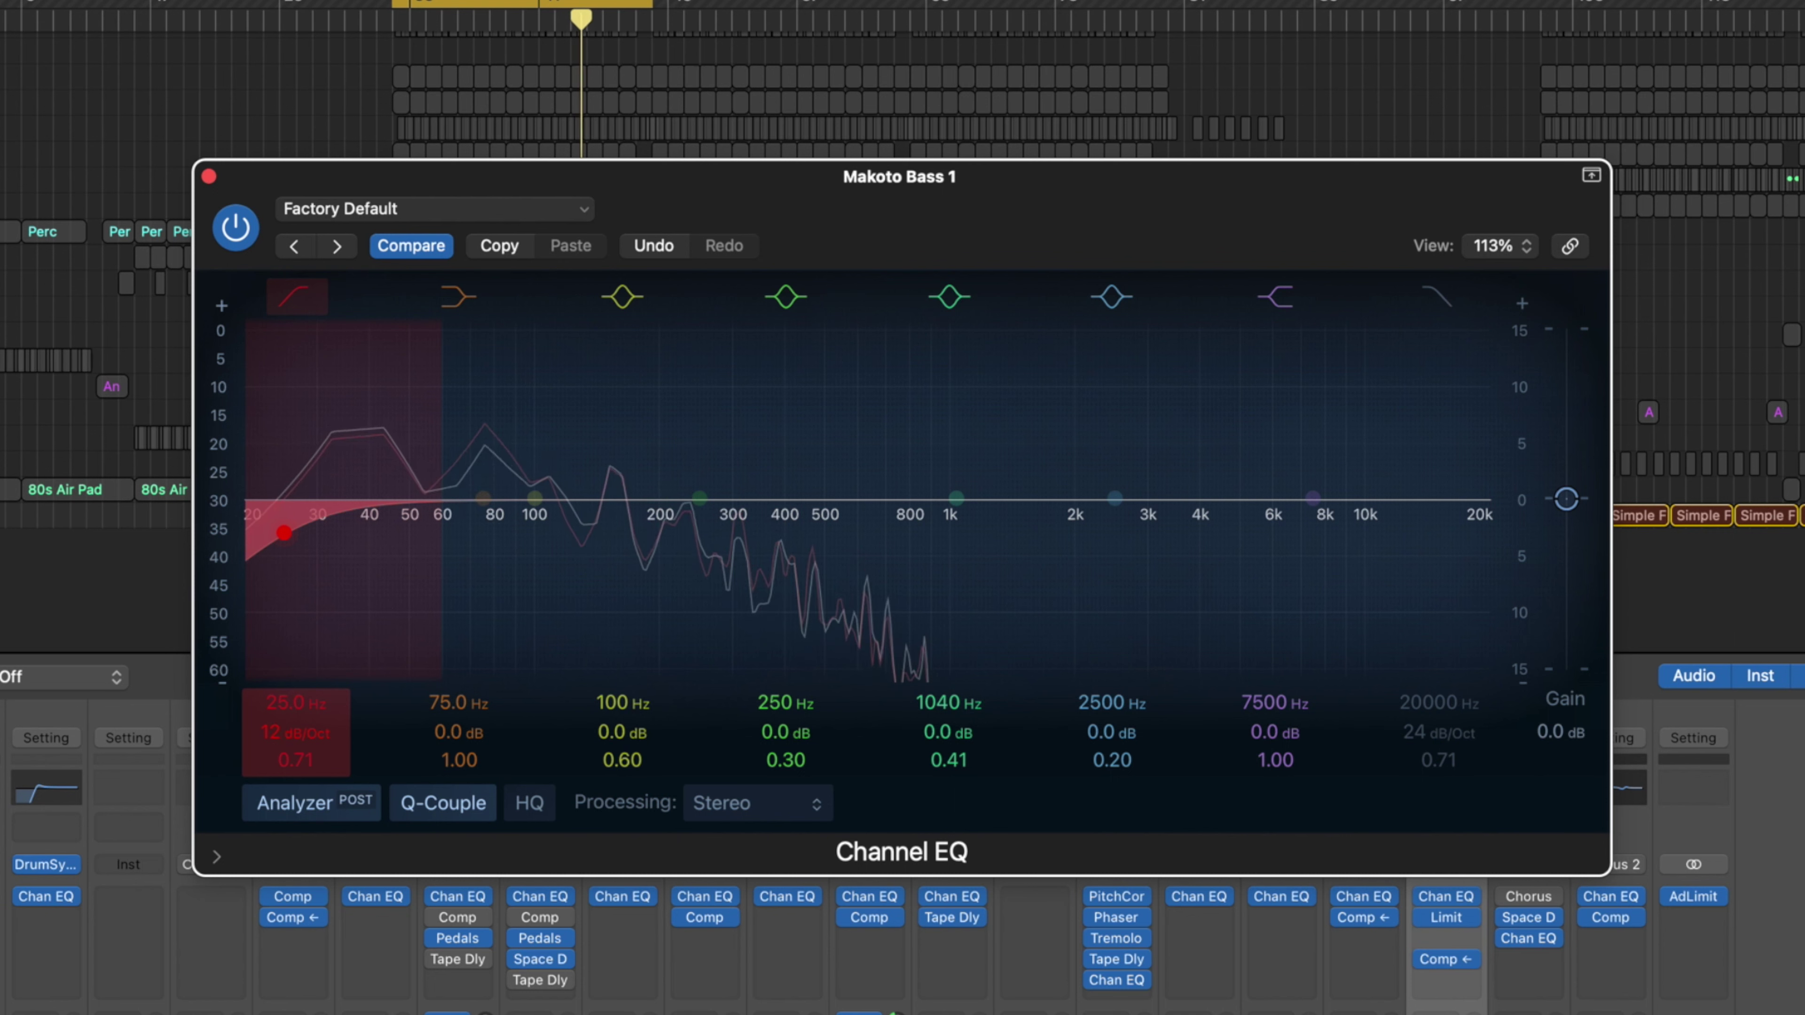
- Set the low-cut slope of Makoto Bass 1's Channel EQ to 18 dB/Oct and check the effects section of its Alchemy instrument
left_click_drag(273, 733, 269, 727)
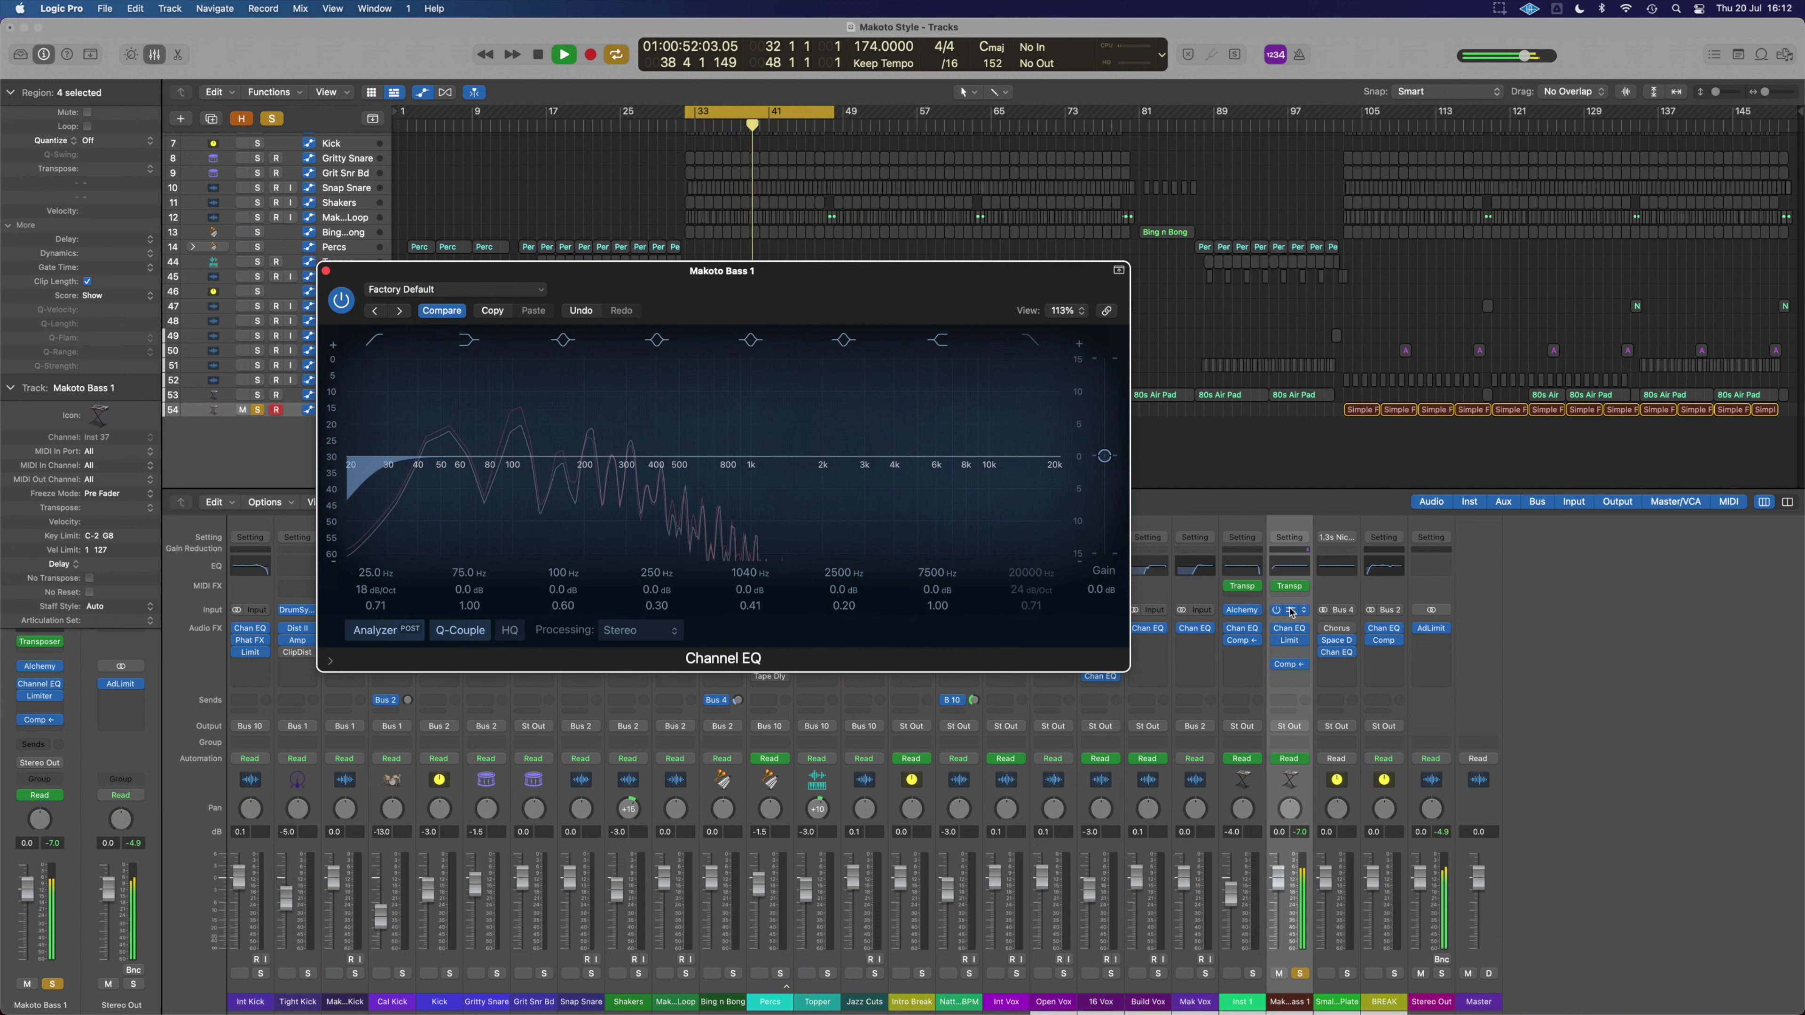
left_click(1291, 613)
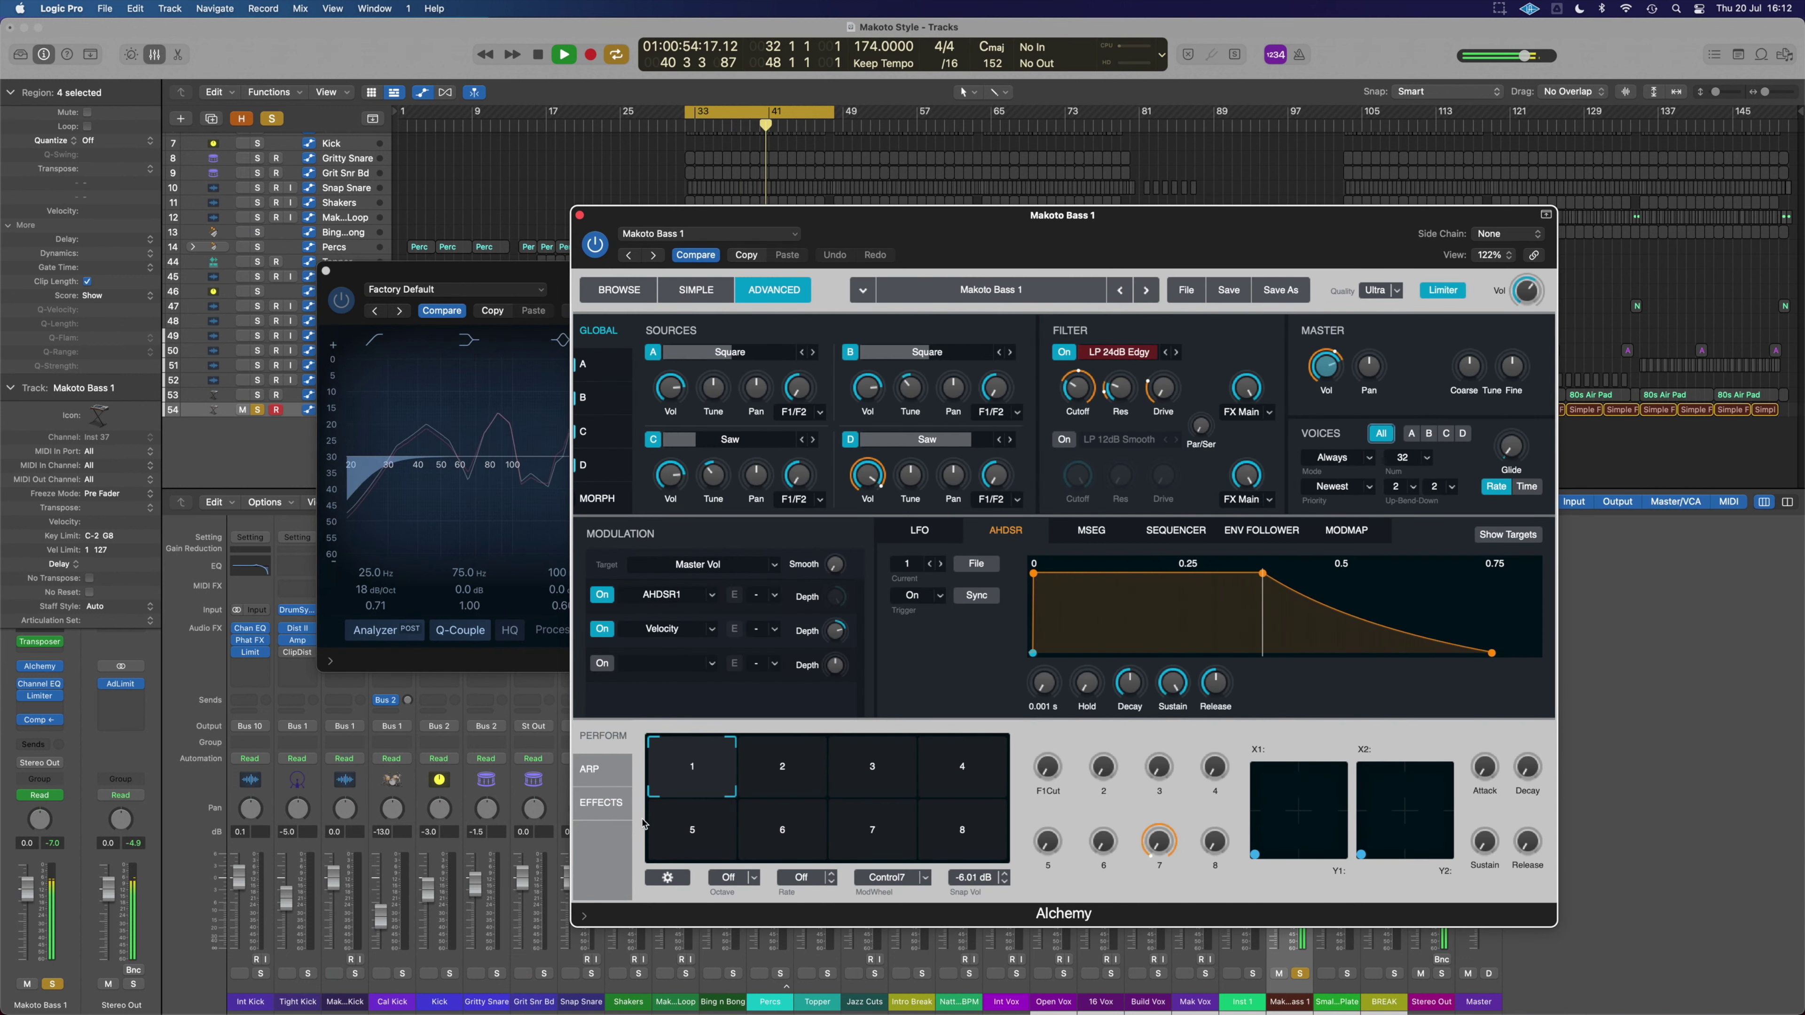
left_click(601, 801)
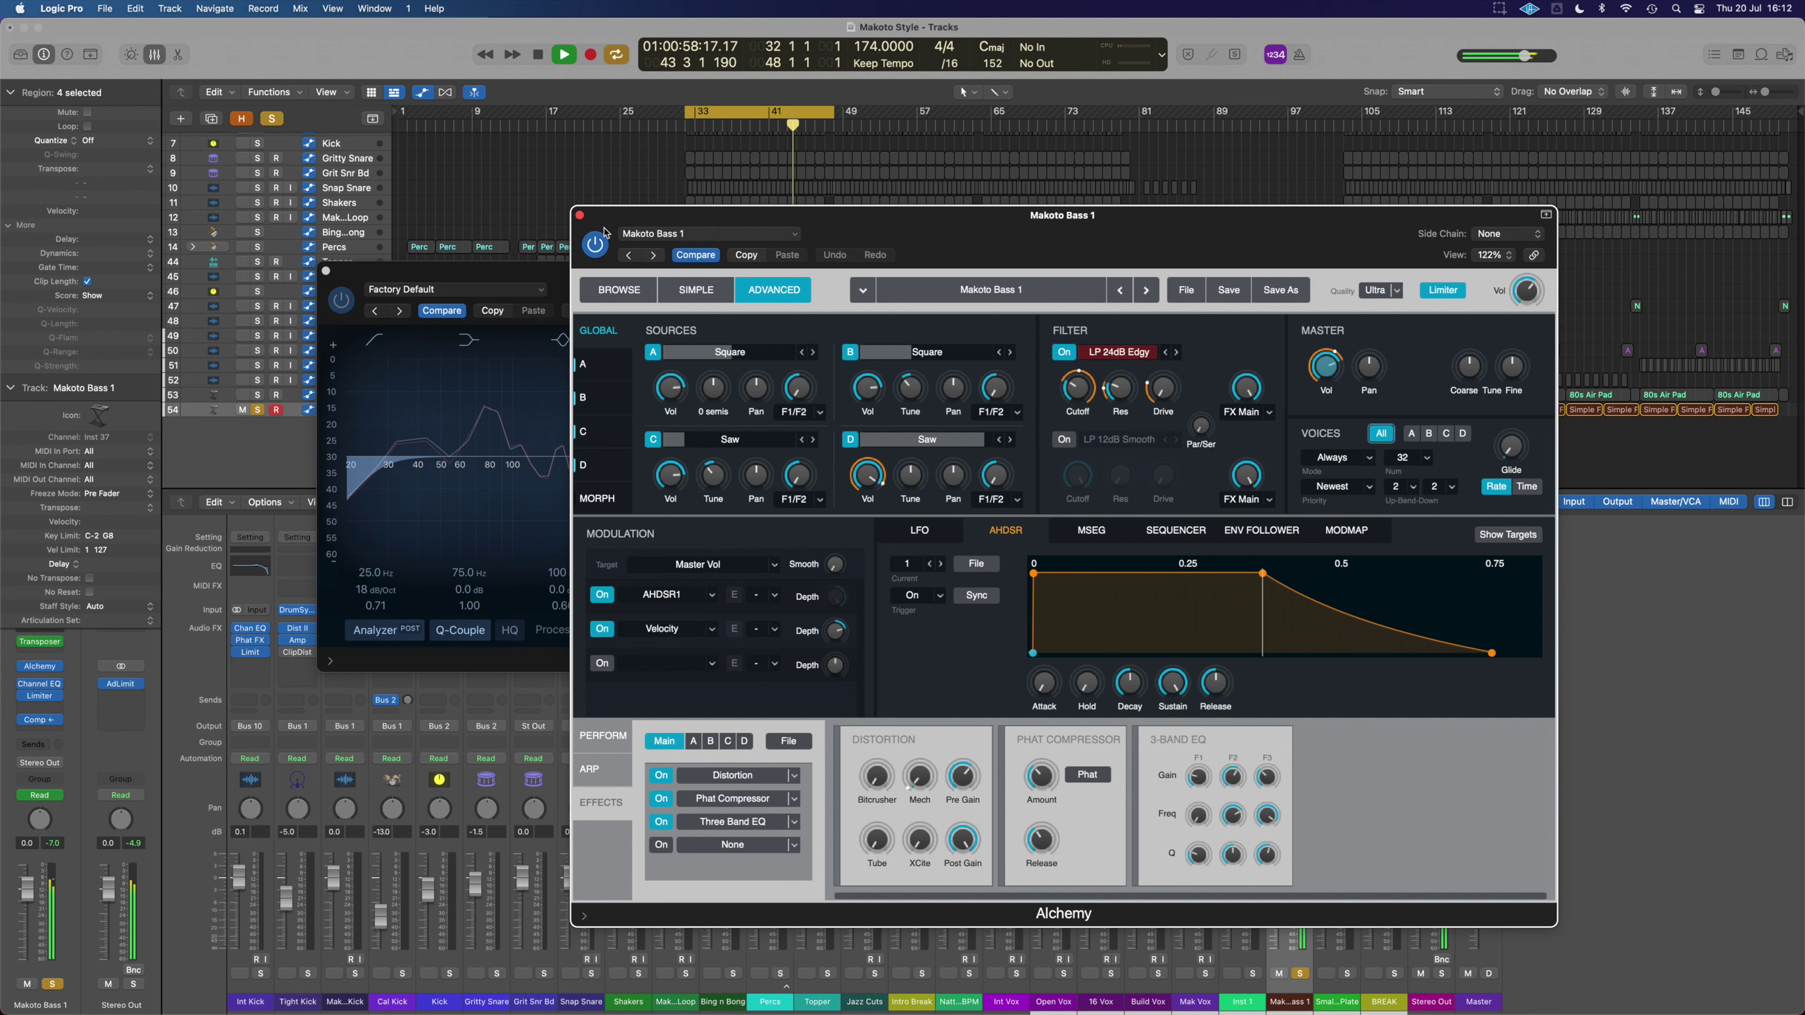
left_click(579, 215)
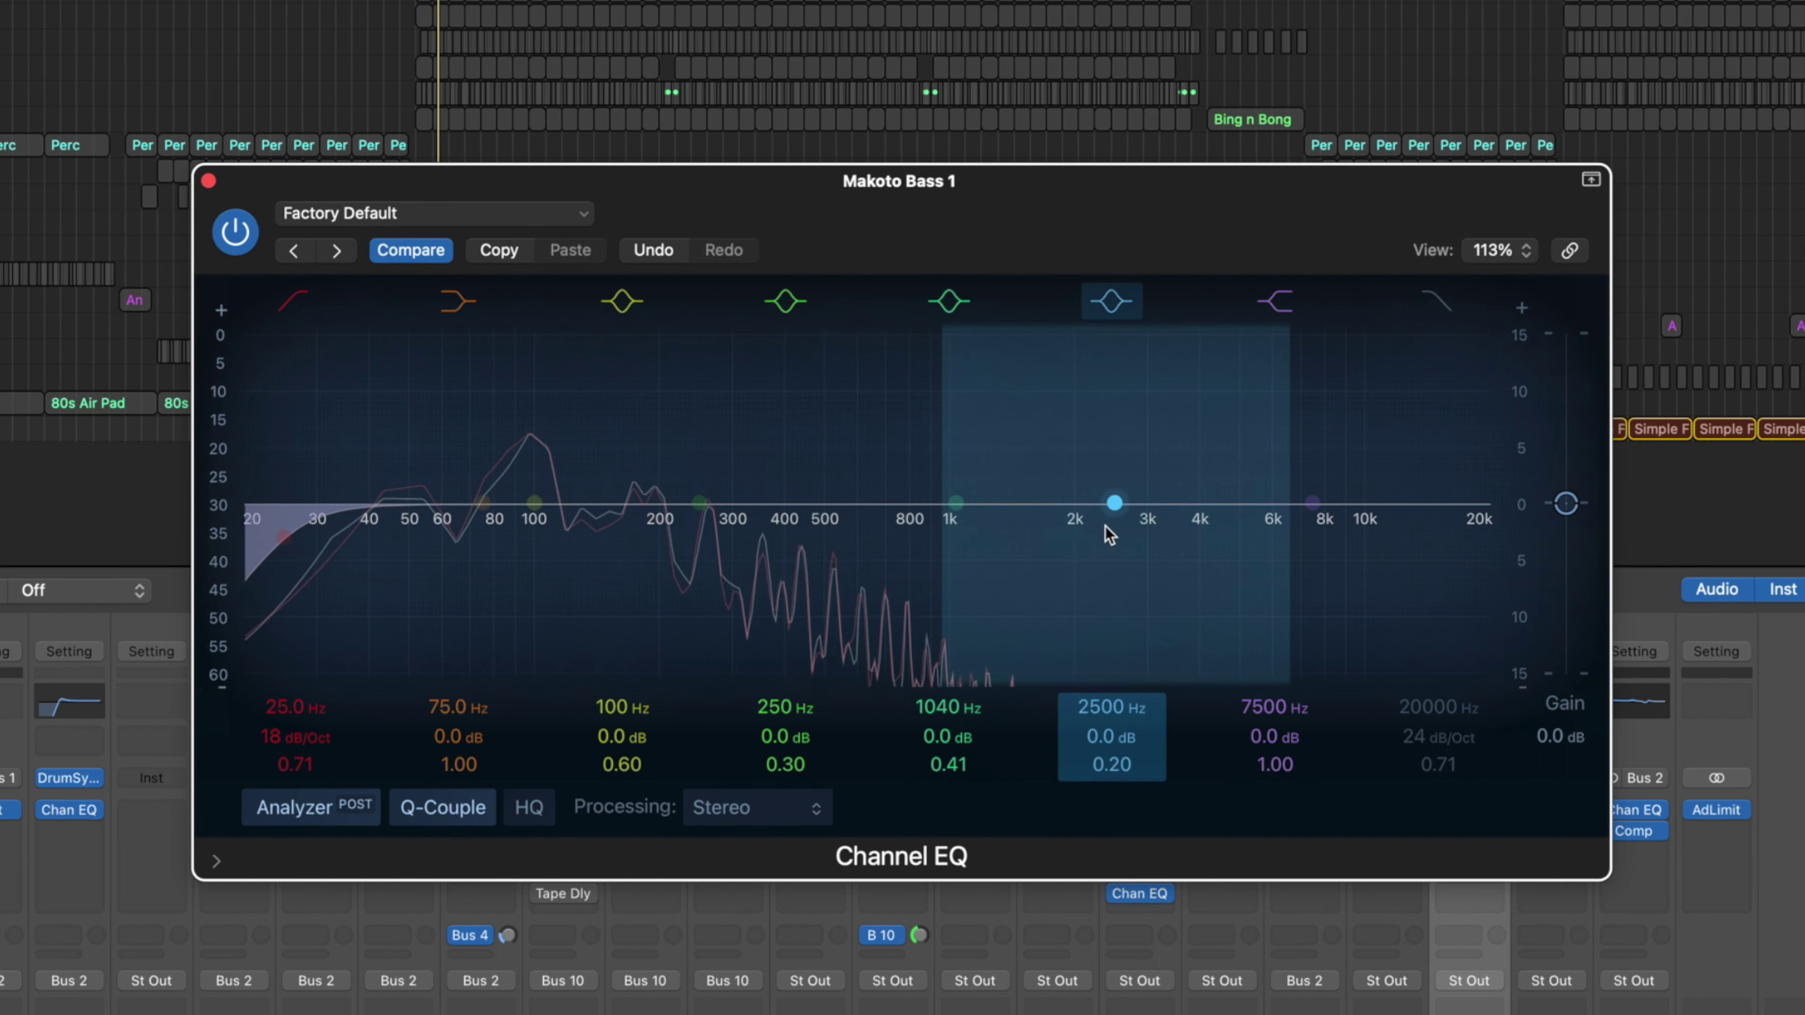
- Add a gentle boost of 1.6 dB at 1210 Hz with a Q of 0.83 on Makoto Bass 1's Channel EQ
left_click_drag(955, 504, 1077, 487)
scroll(1076, 503, "up", 3)
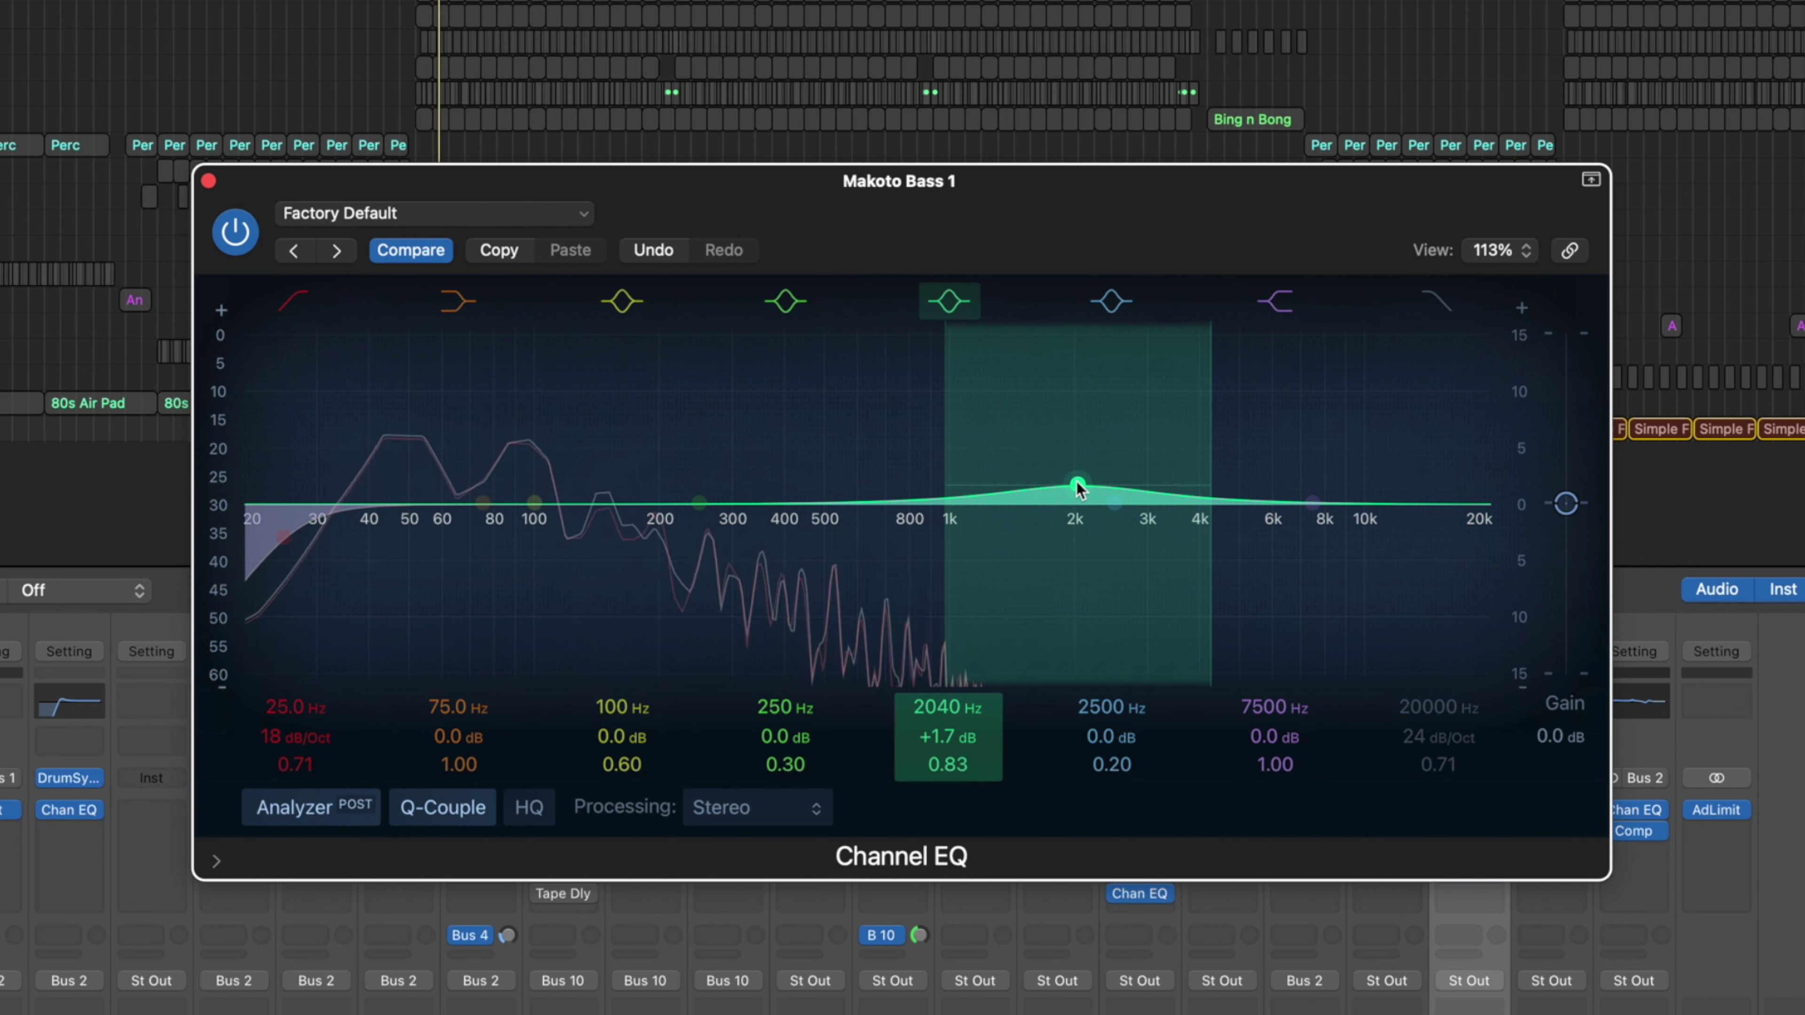
mouse_move(1076, 484)
left_mouse_down()
mouse_move(954, 486)
mouse_move(960, 391)
mouse_move(993, 383)
mouse_move(920, 373)
mouse_move(968, 405)
mouse_move(986, 505)
left_mouse_up()
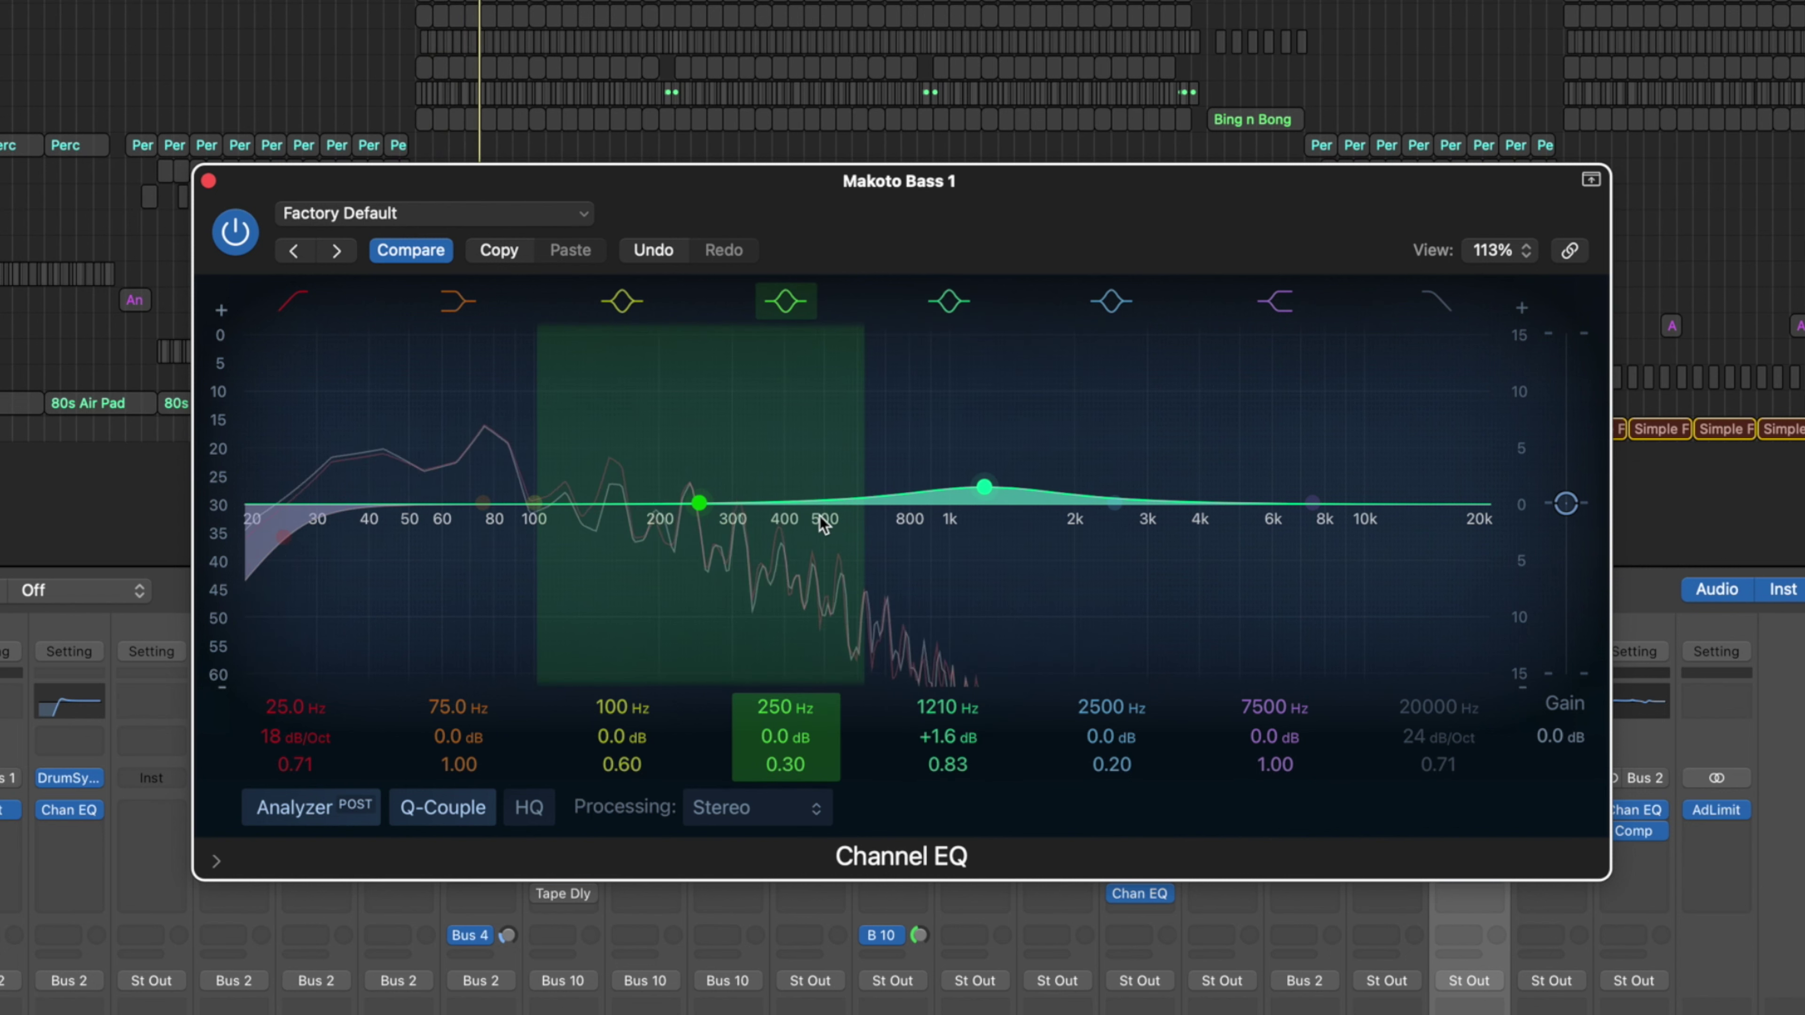
- Turn the 250 Hz band of the bass EQ into a narrow 7 dB boost at 420 Hz with a Q of 5.00
left_click_drag(699, 502, 797, 503)
scroll(796, 502, "down", 3)
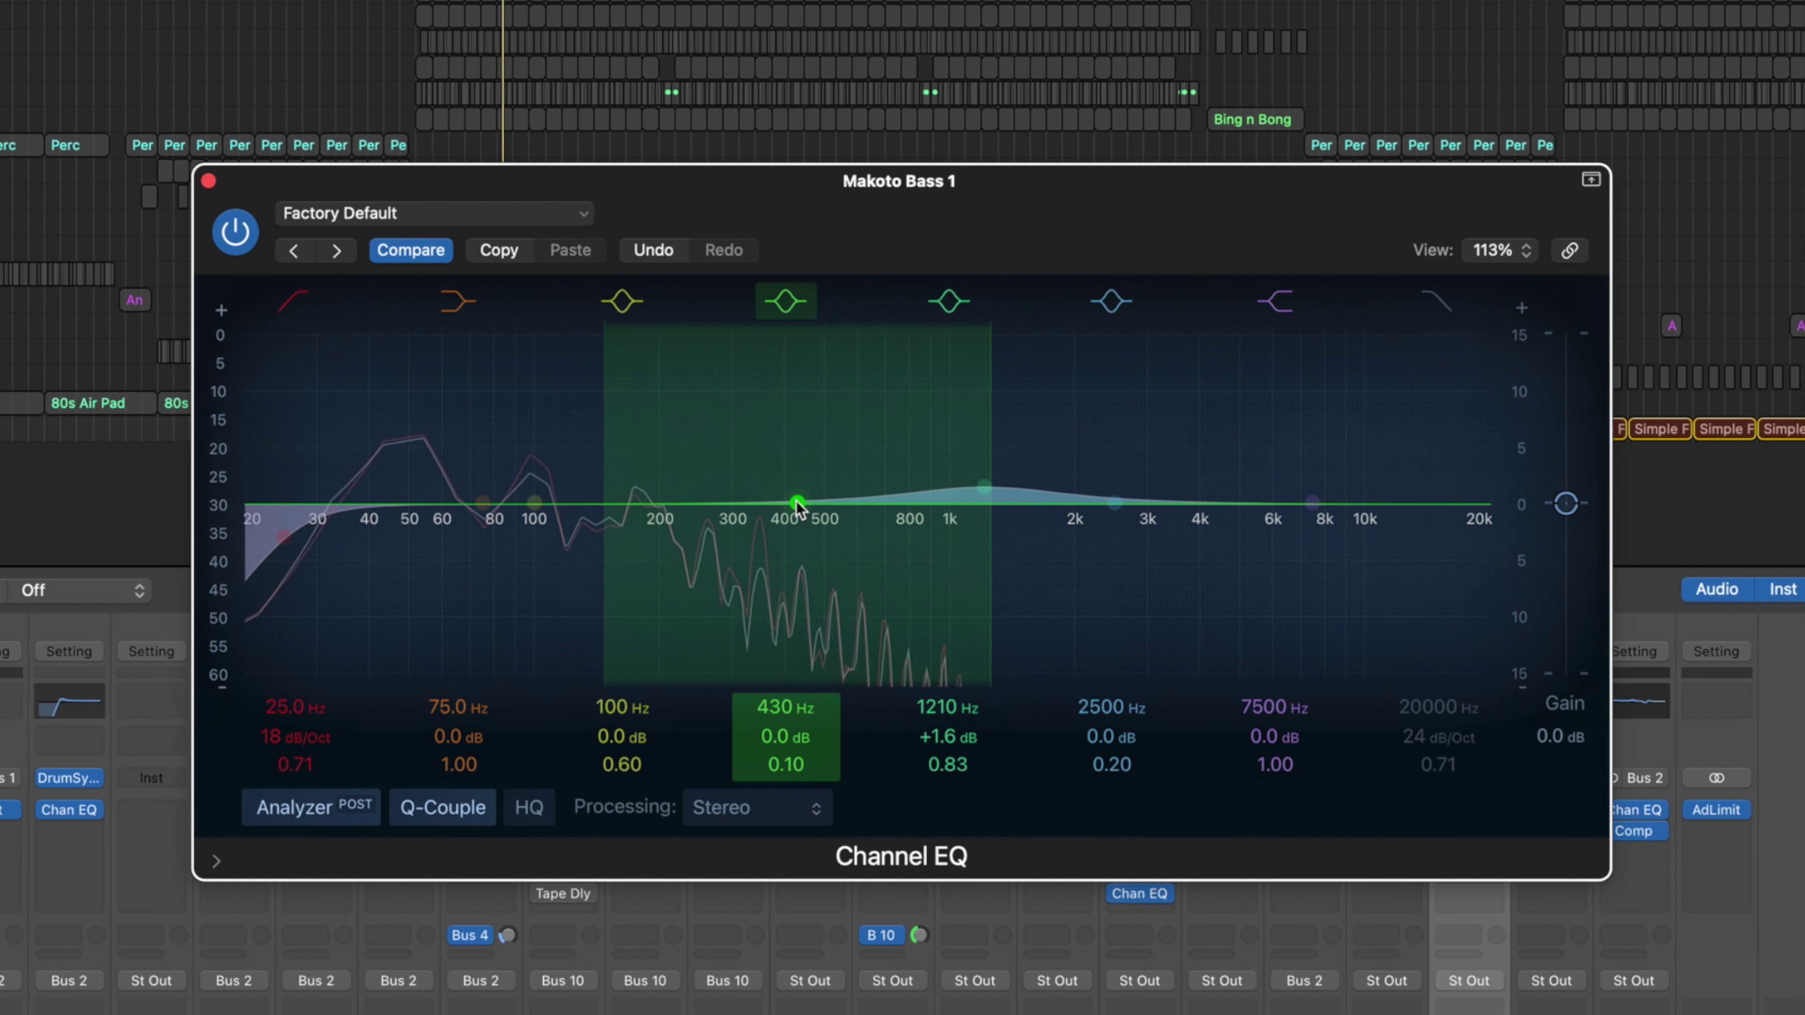
scroll(796, 502, "up", 10)
scroll(797, 502, "down", 3)
left_click_drag(797, 503, 795, 427)
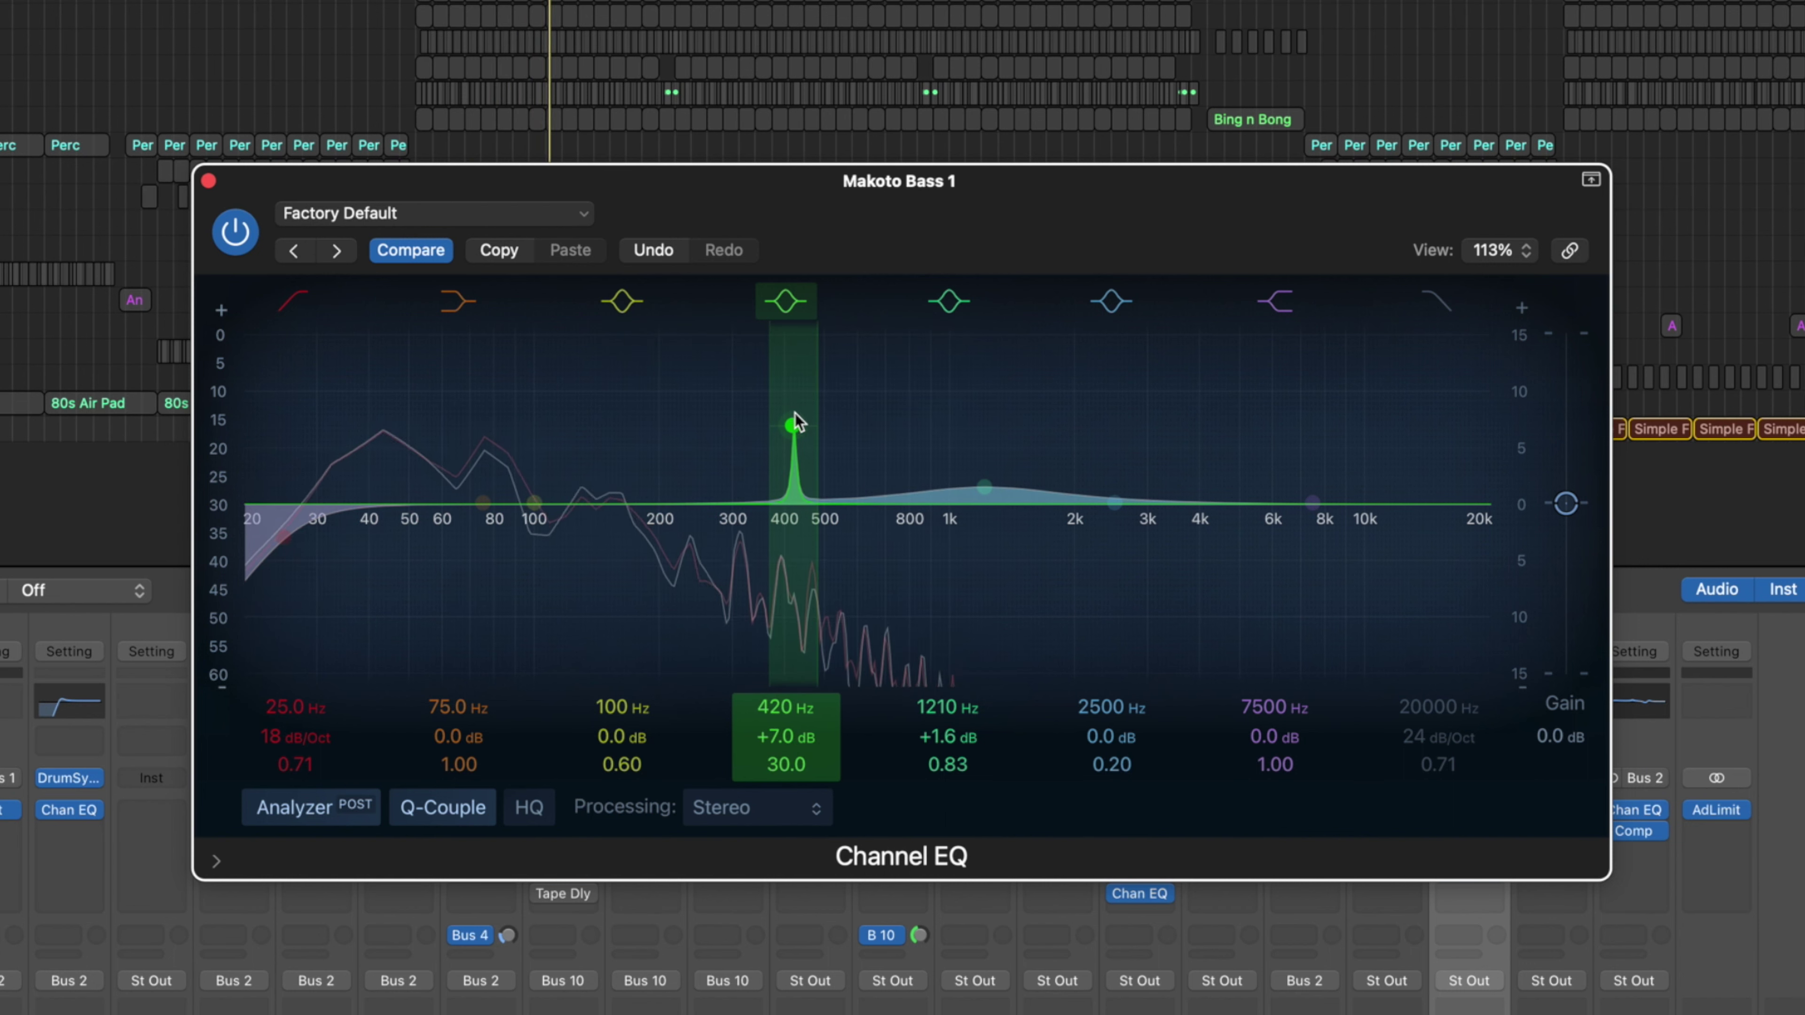
scroll(795, 427, "down", 1)
scroll(795, 426, "down", 8)
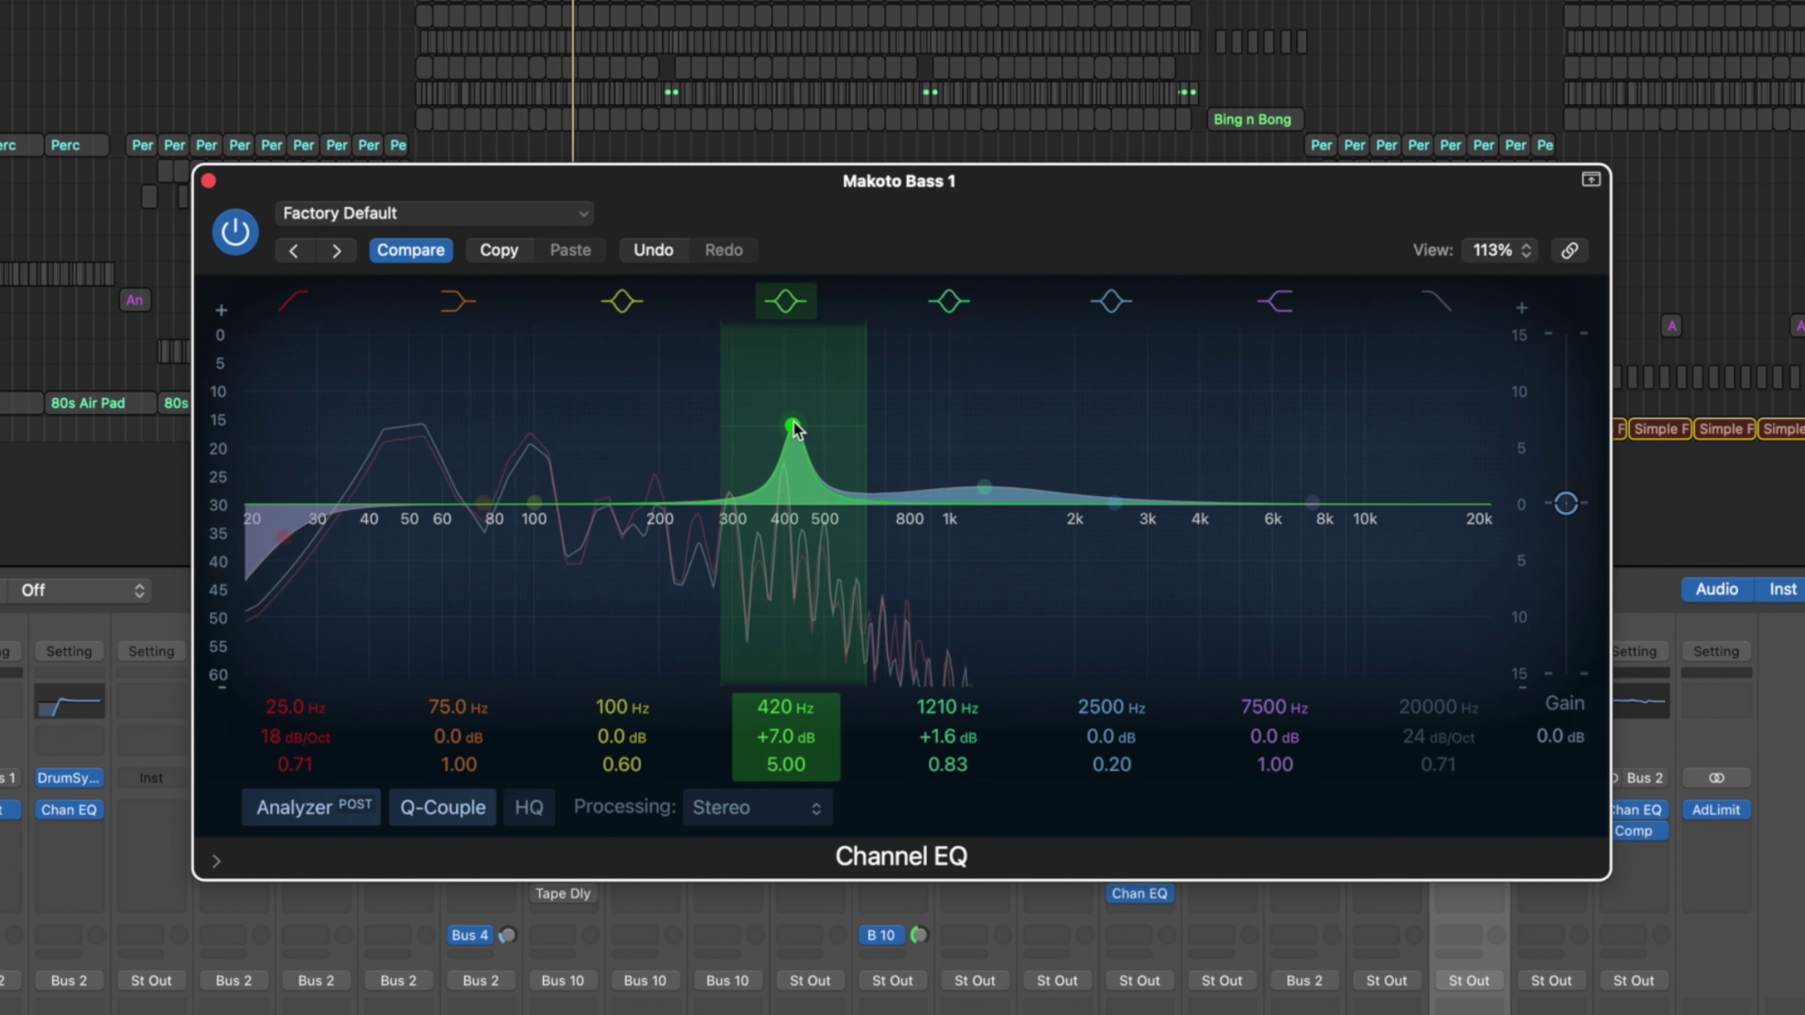
- Sweep the narrow boost of the bass EQ up to 660 Hz and back down to 364 Hz, settling on 380 Hz
left_click_drag(795, 427, 844, 383)
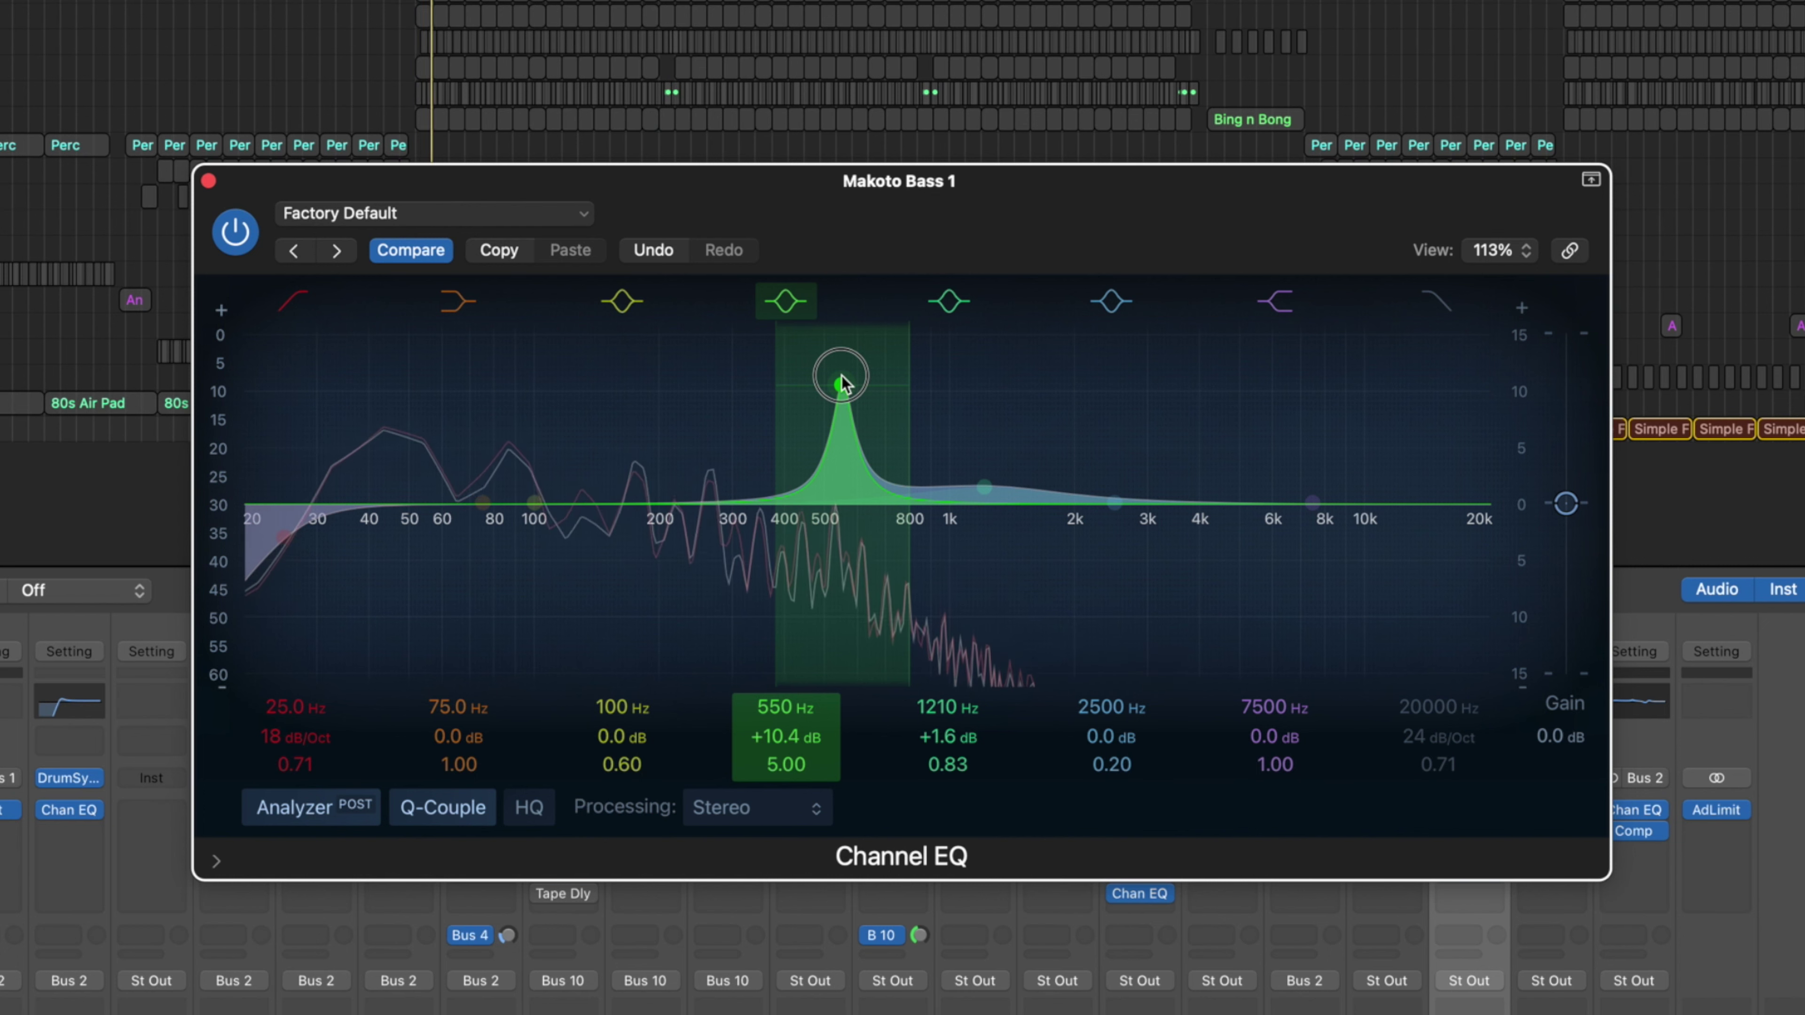
left_click_drag(844, 384, 876, 350)
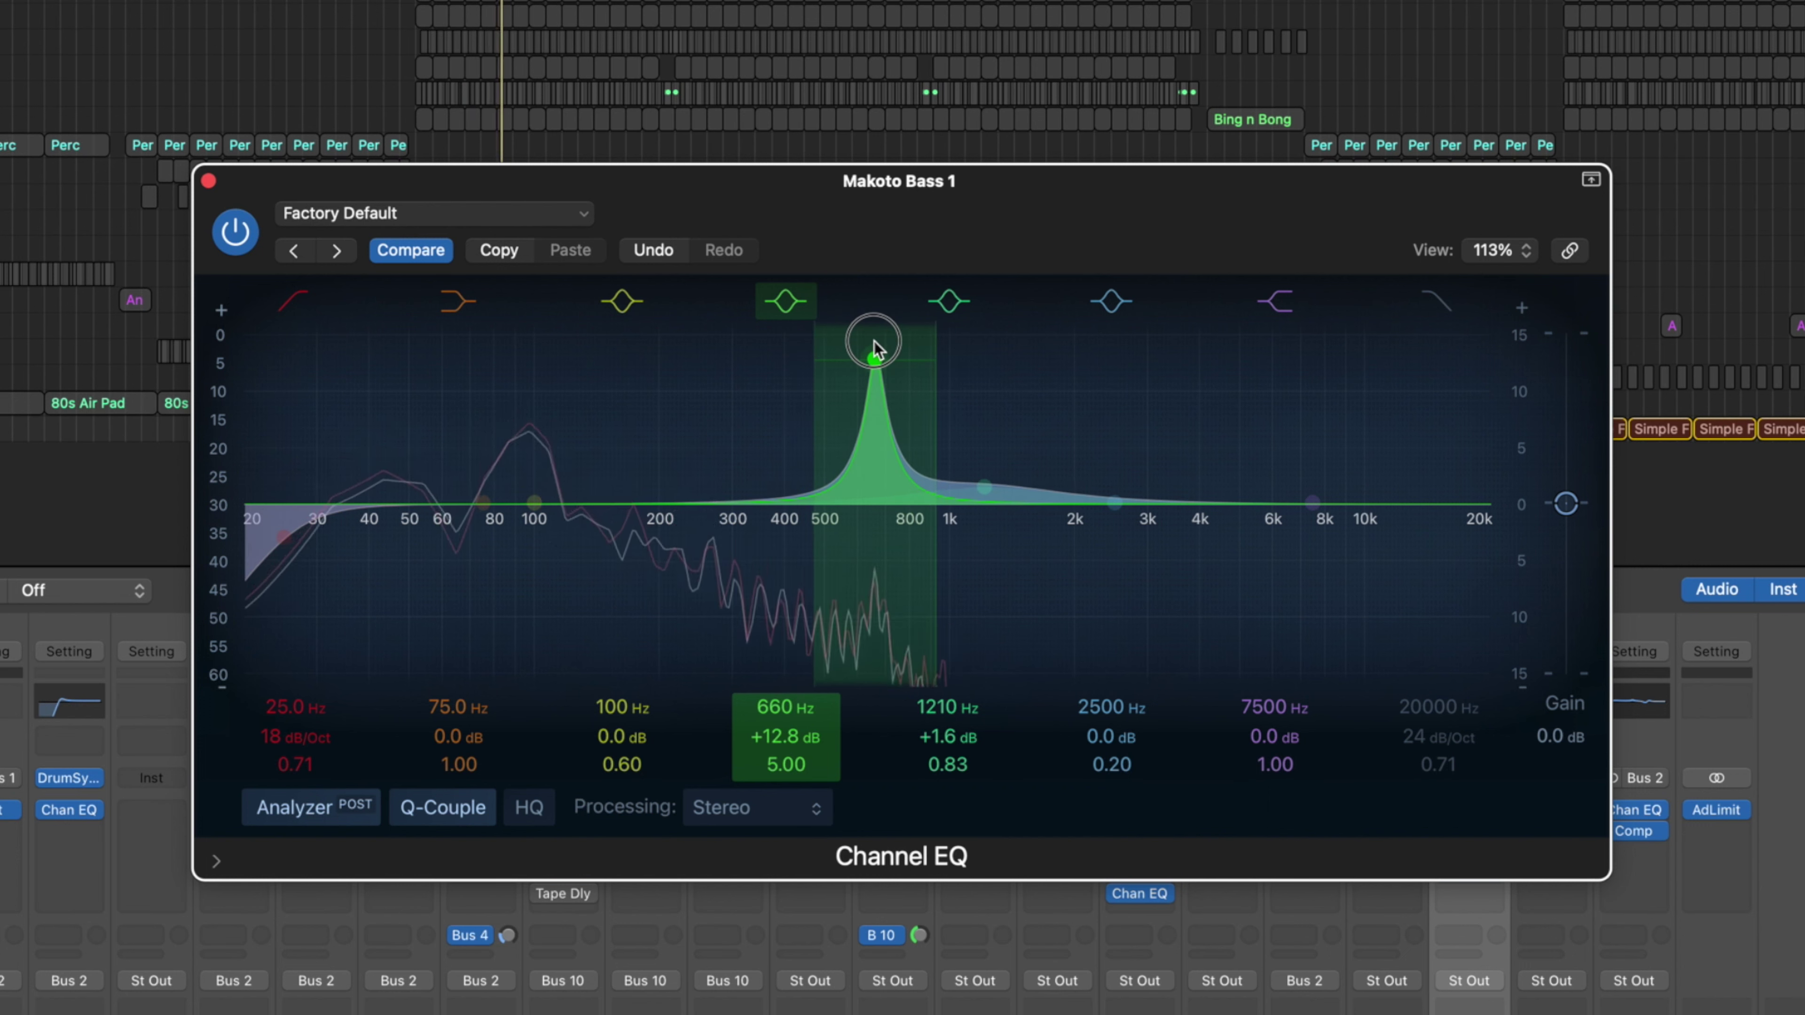
left_click_drag(876, 351, 869, 355)
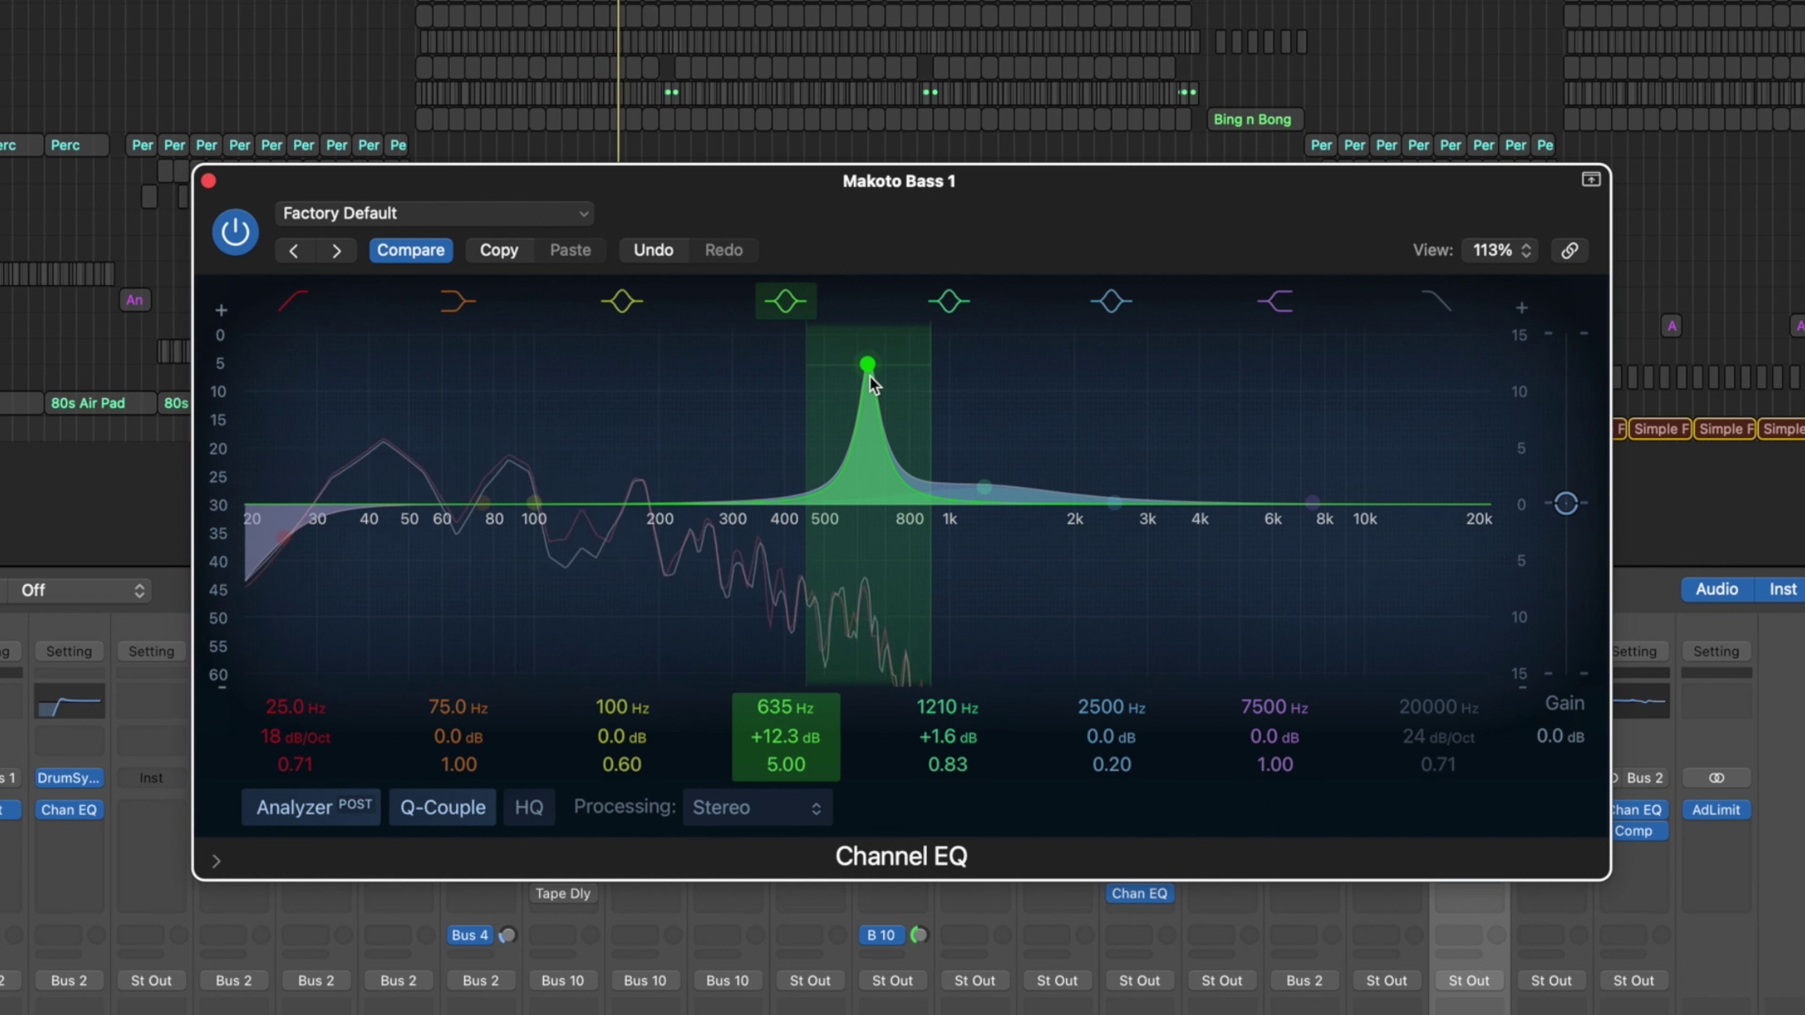
left_click_drag(865, 366, 768, 375)
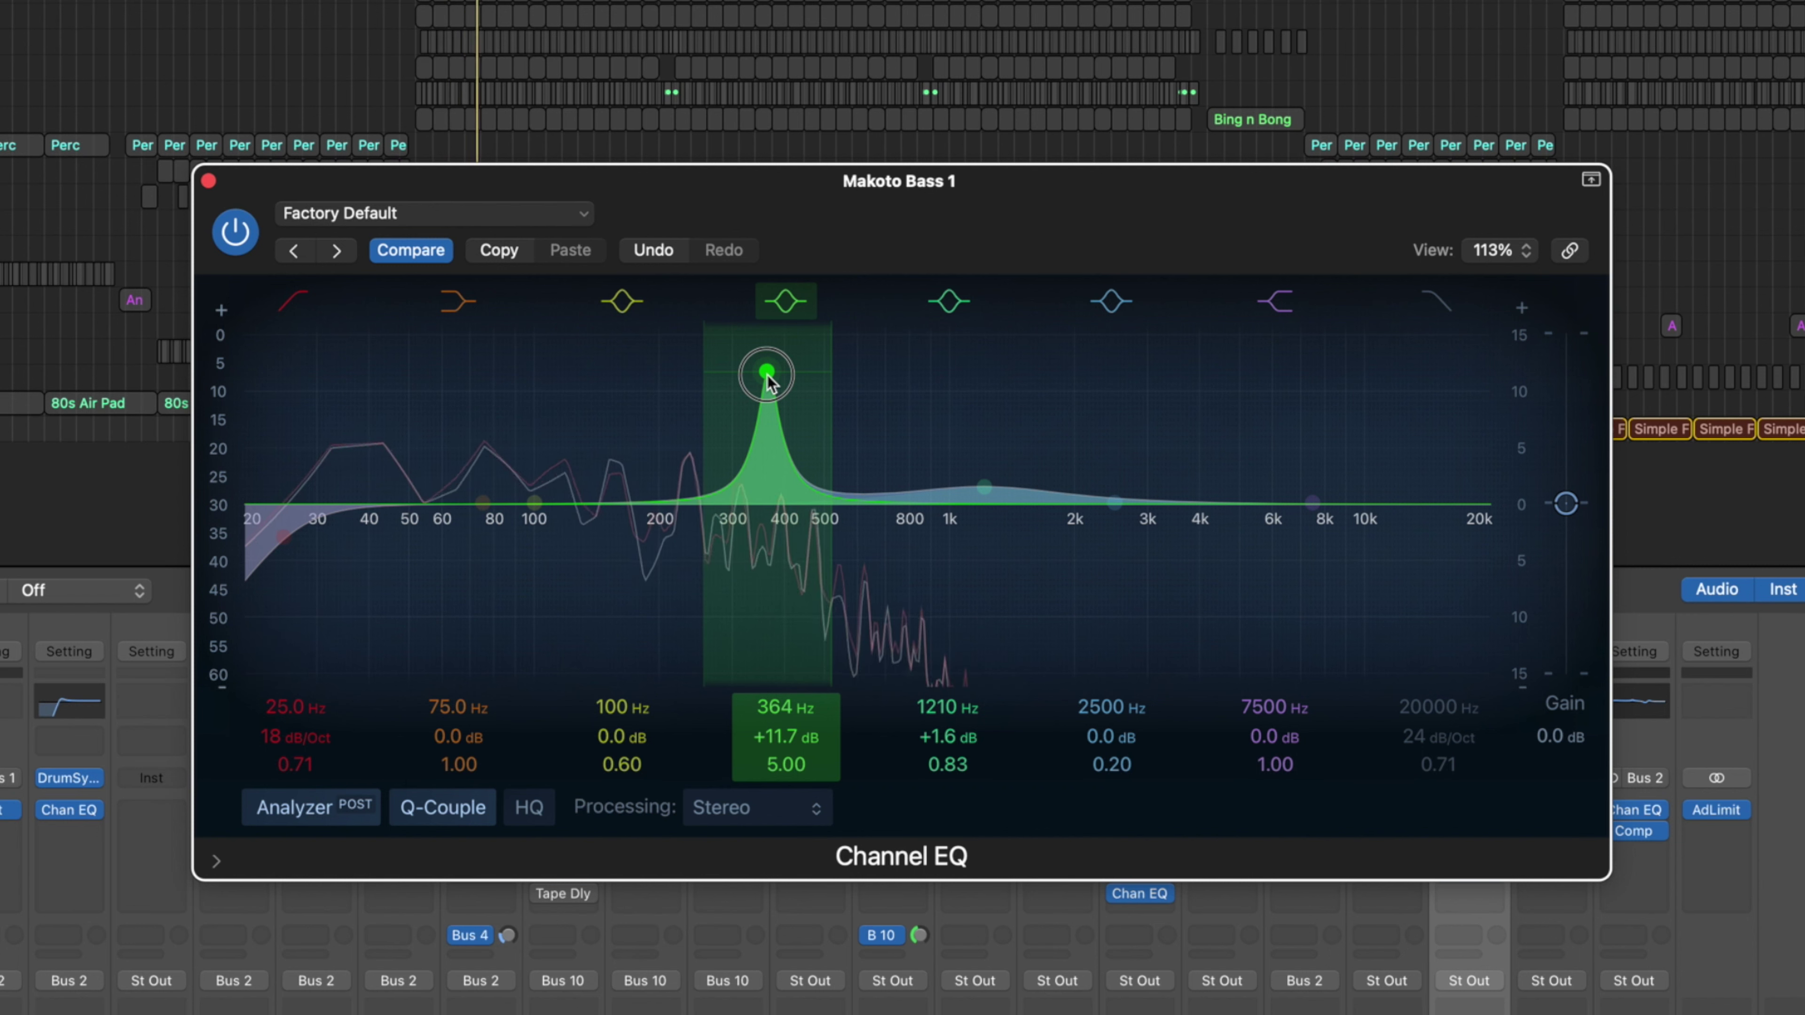
left_click_drag(769, 383, 778, 384)
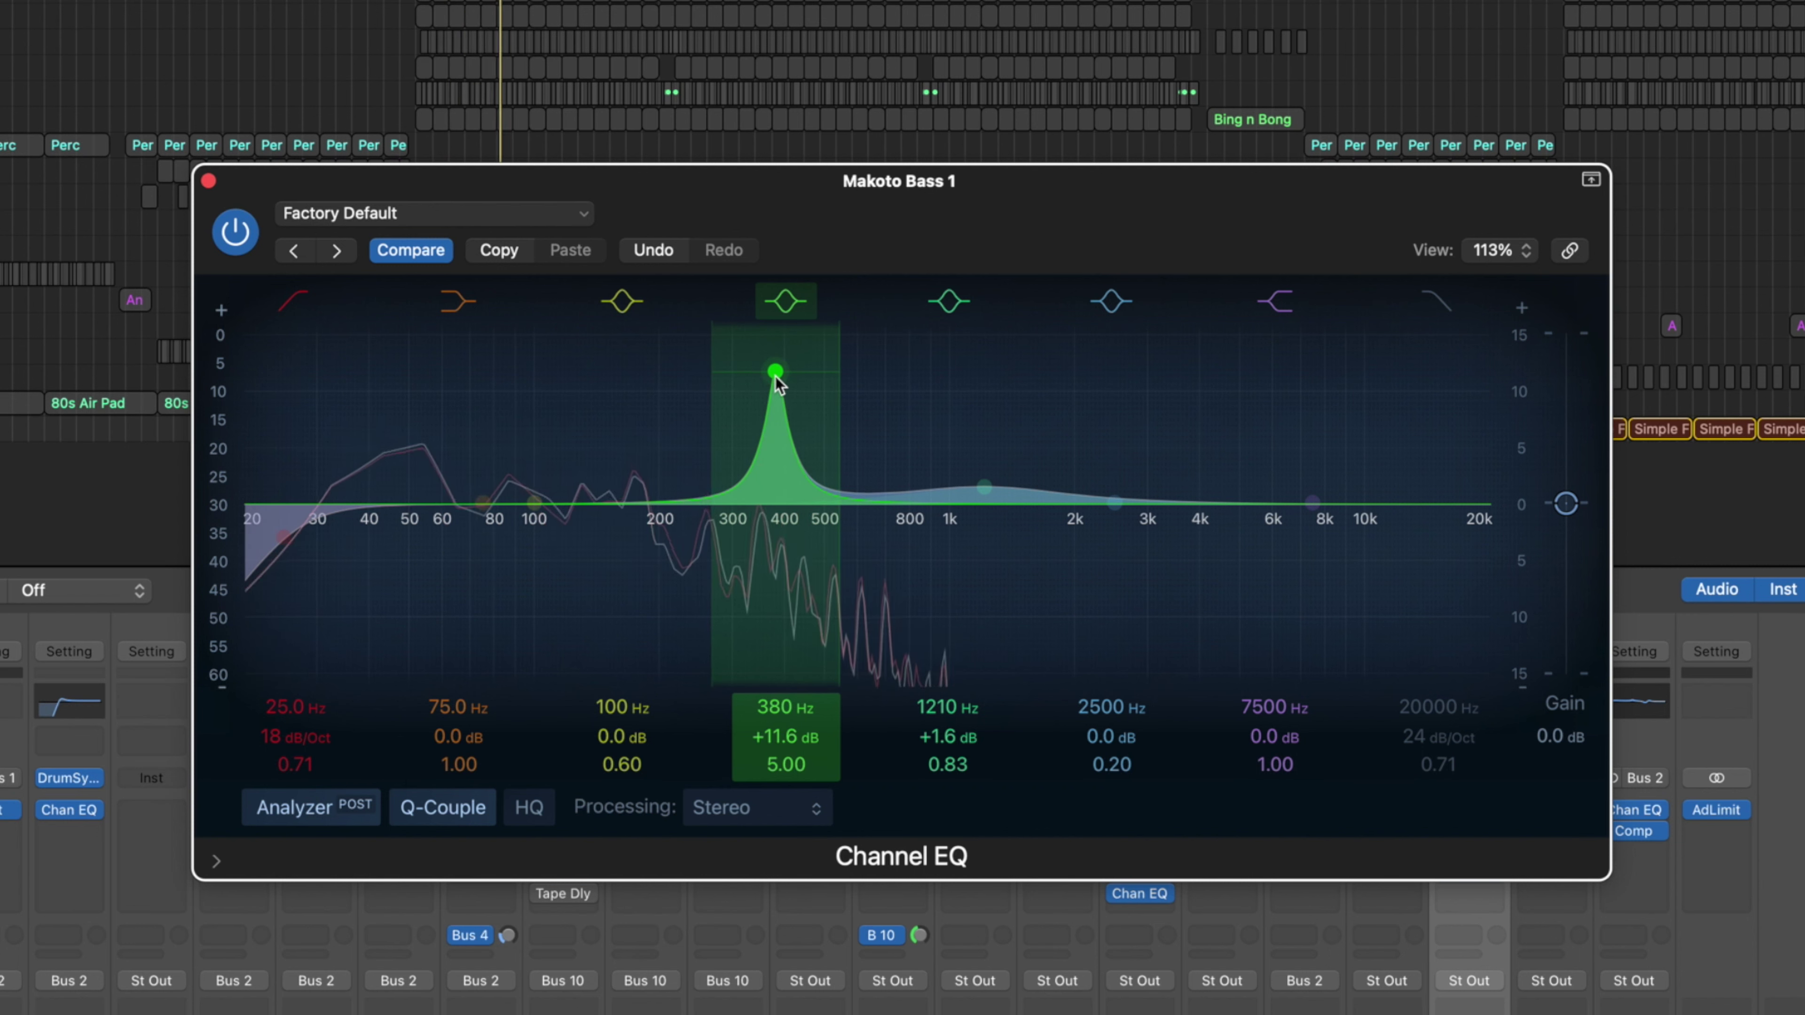
- Cut 380 Hz by 3.0 dB with a Q of 3.40 and boost 660 Hz by 2.9 dB with a Q of 3.20
mouse_move(766, 739)
left_mouse_down()
mouse_move(766, 775)
mouse_move(779, 740)
mouse_move(785, 779)
mouse_move(779, 744)
left_mouse_up()
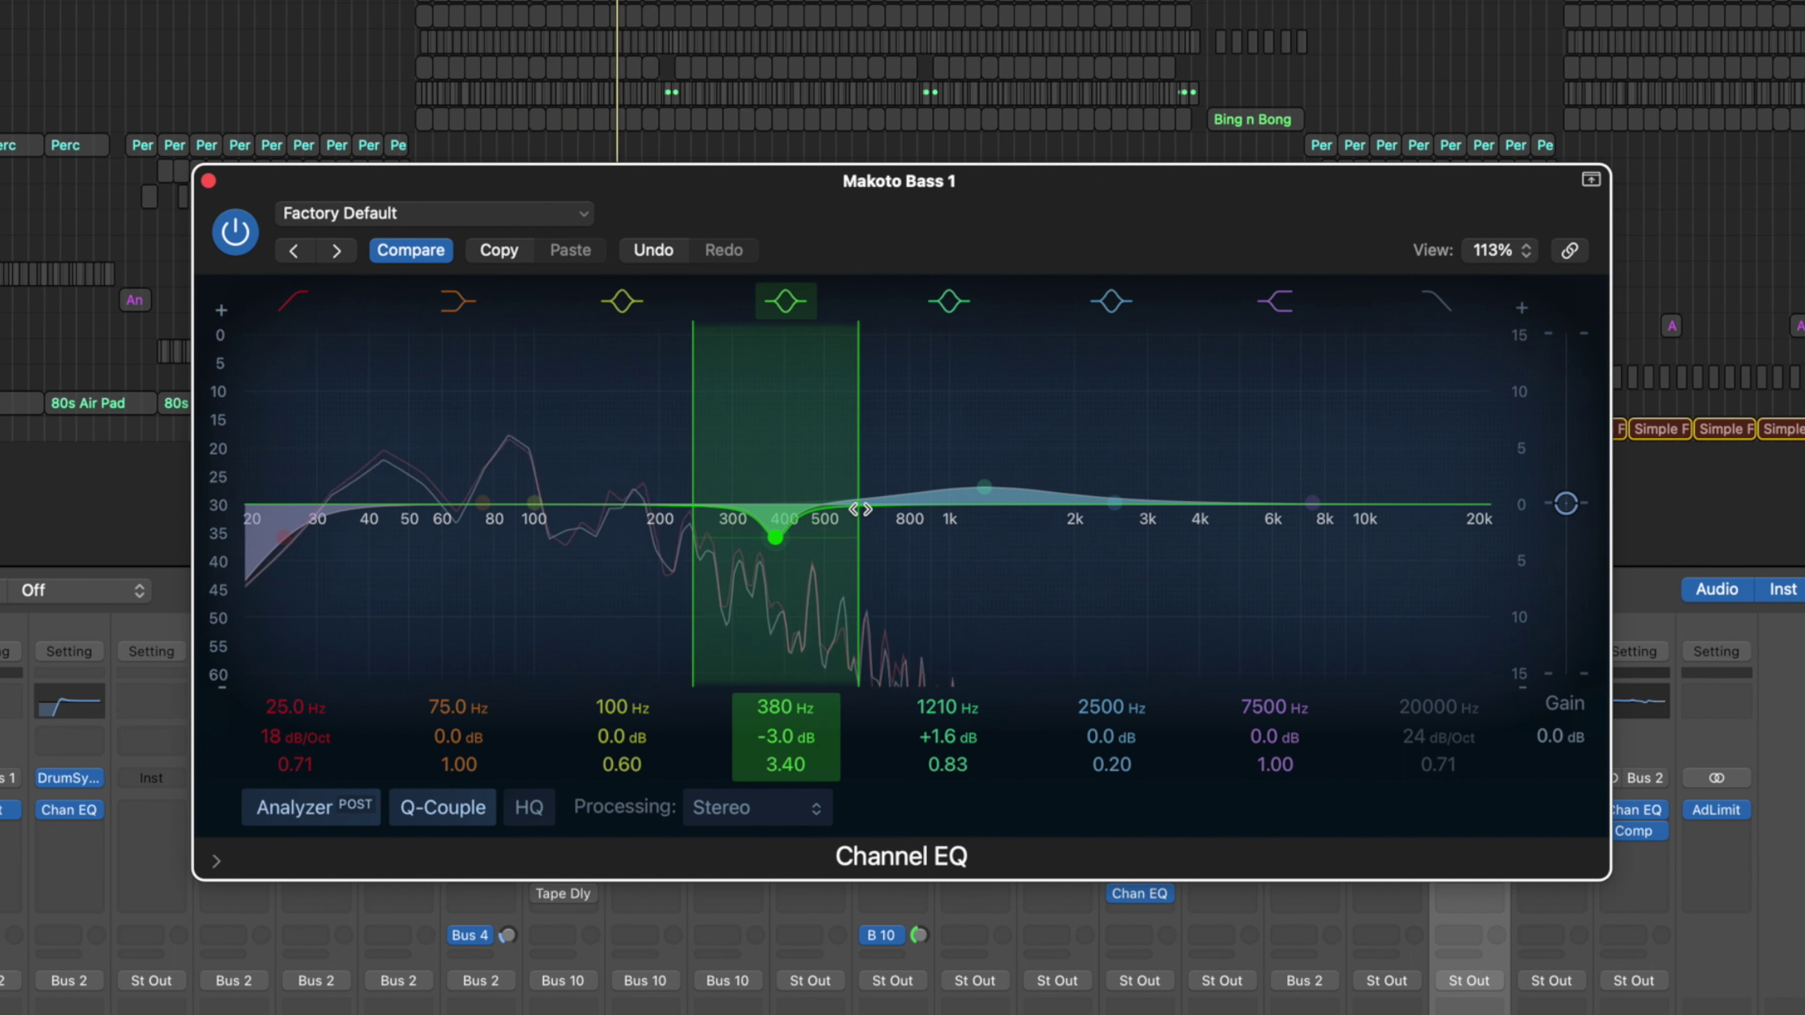
left_click_drag(534, 502, 873, 473)
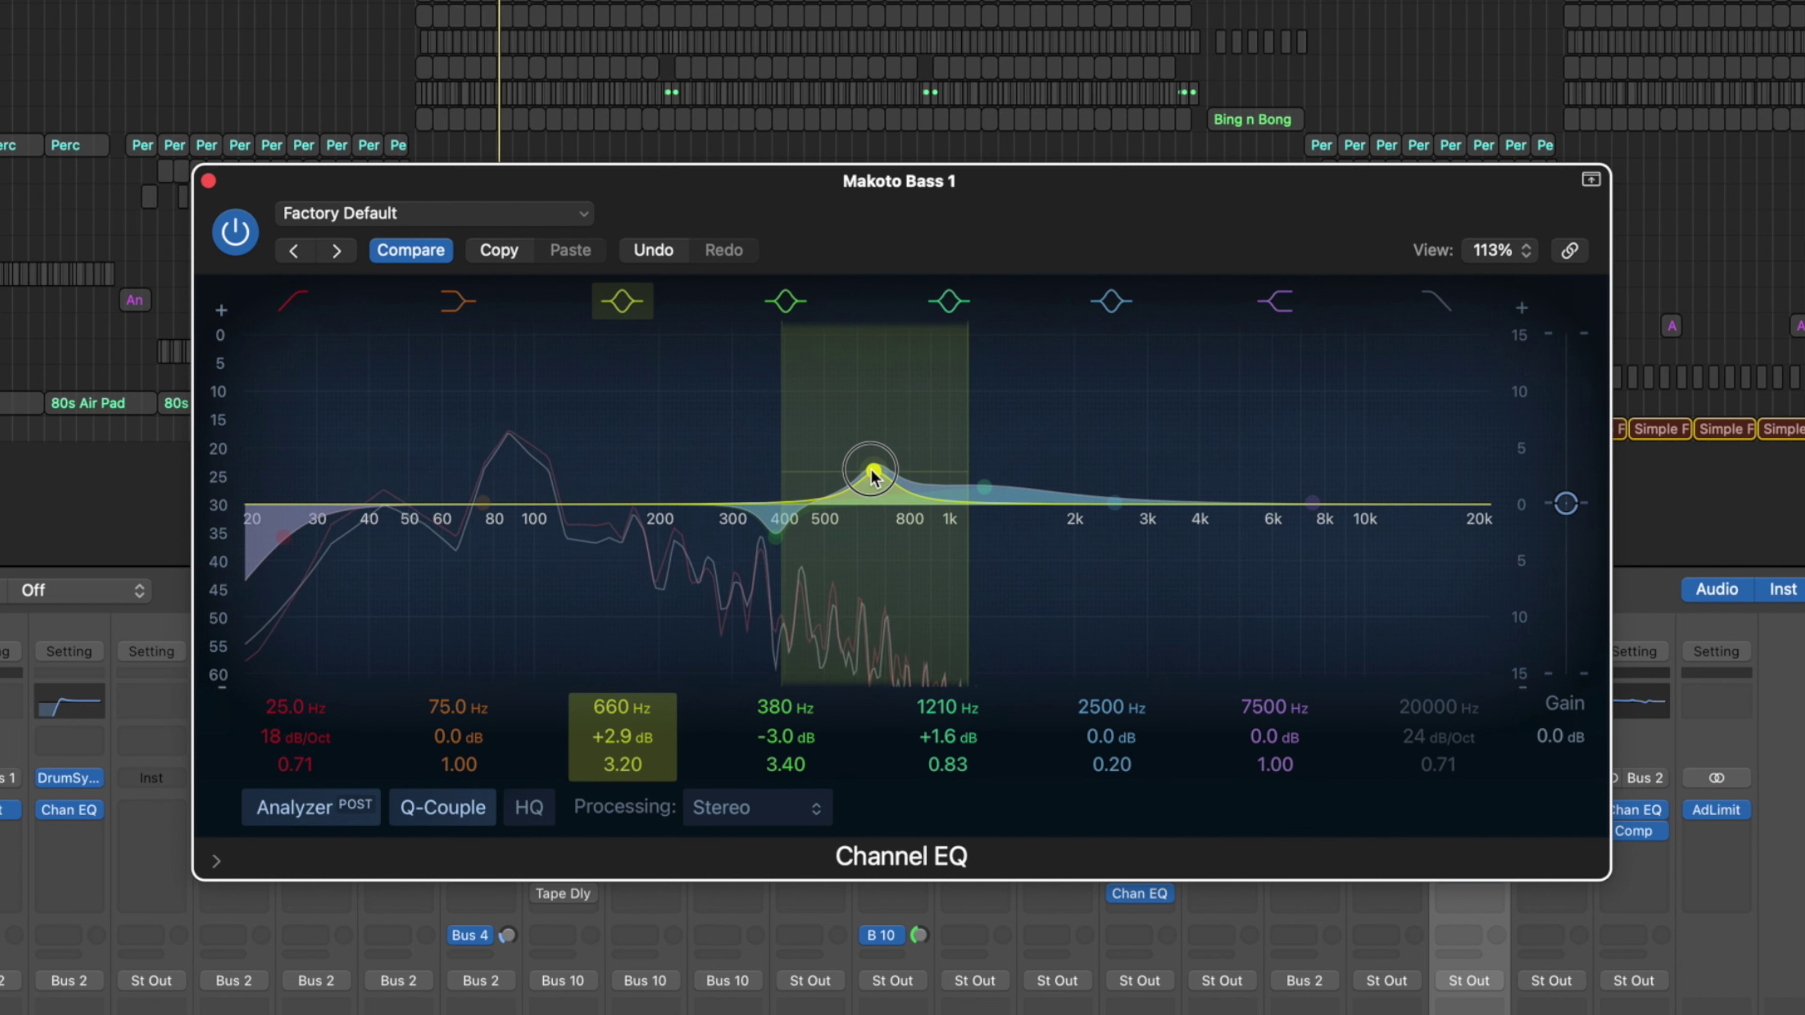
- Compare the bass sound with Makoto Bass 1's Channel EQ bypassed and active
left_click(235, 233)
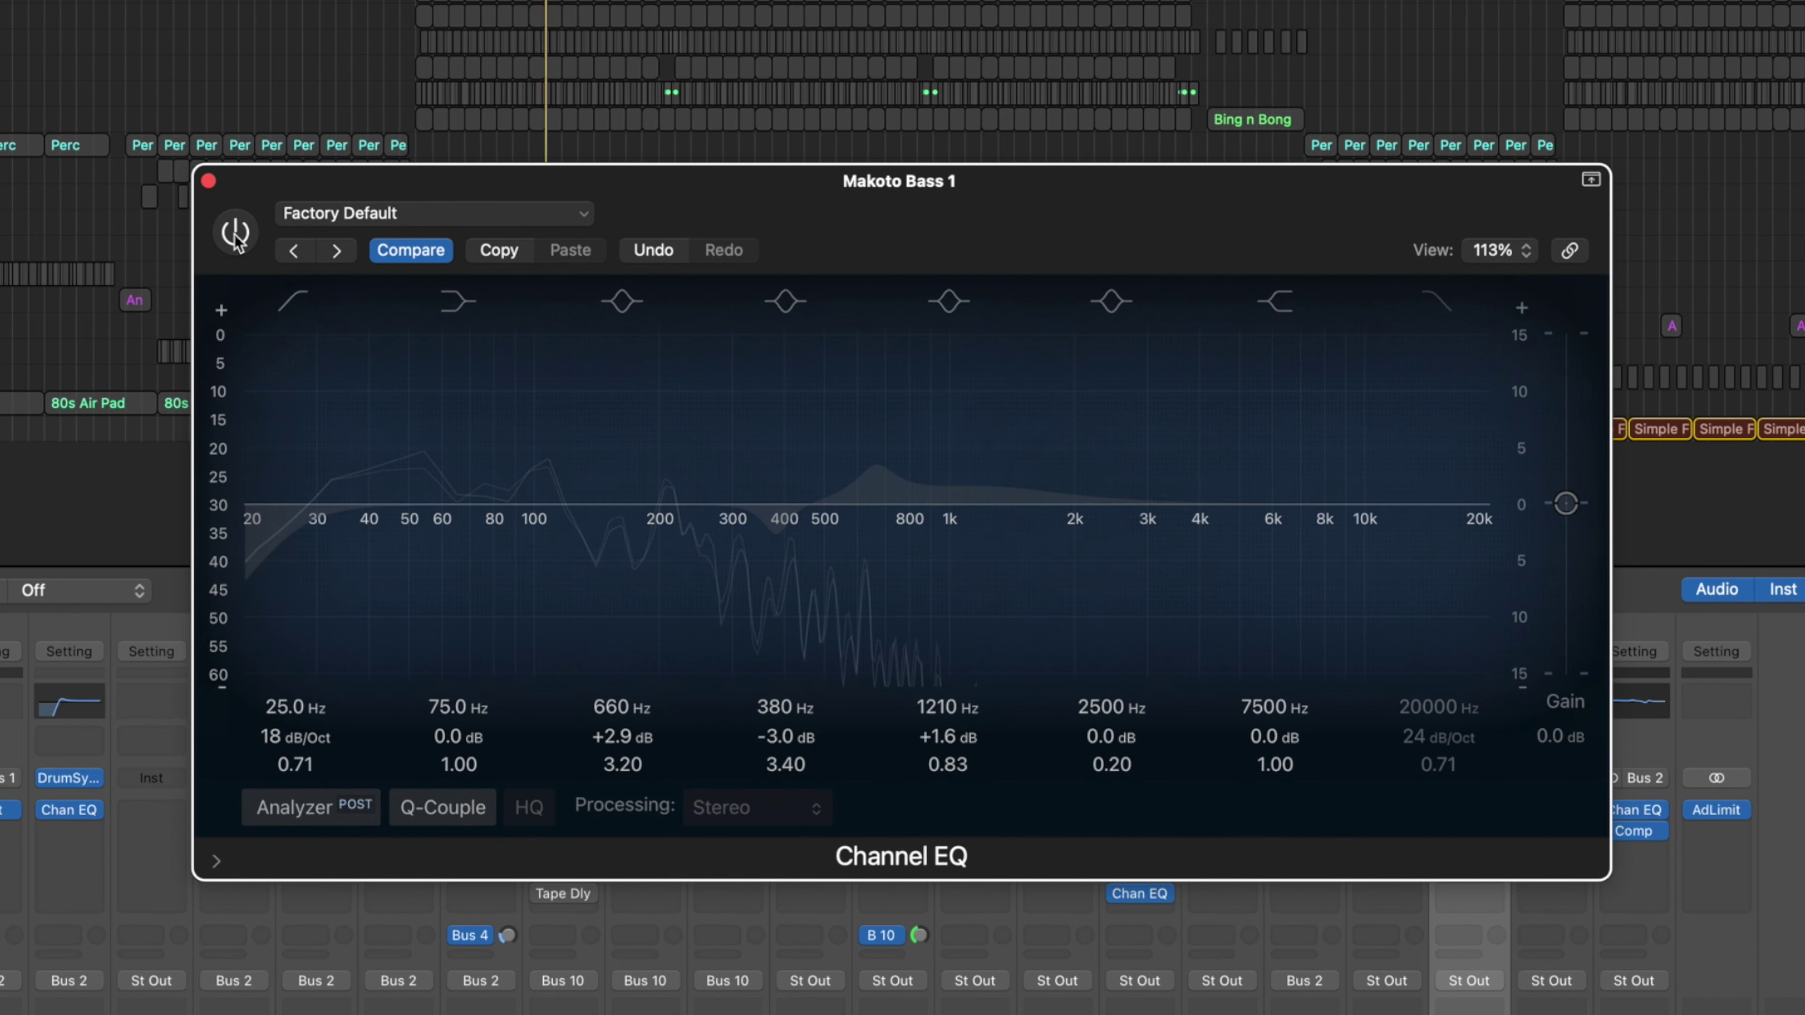
left_click(235, 238)
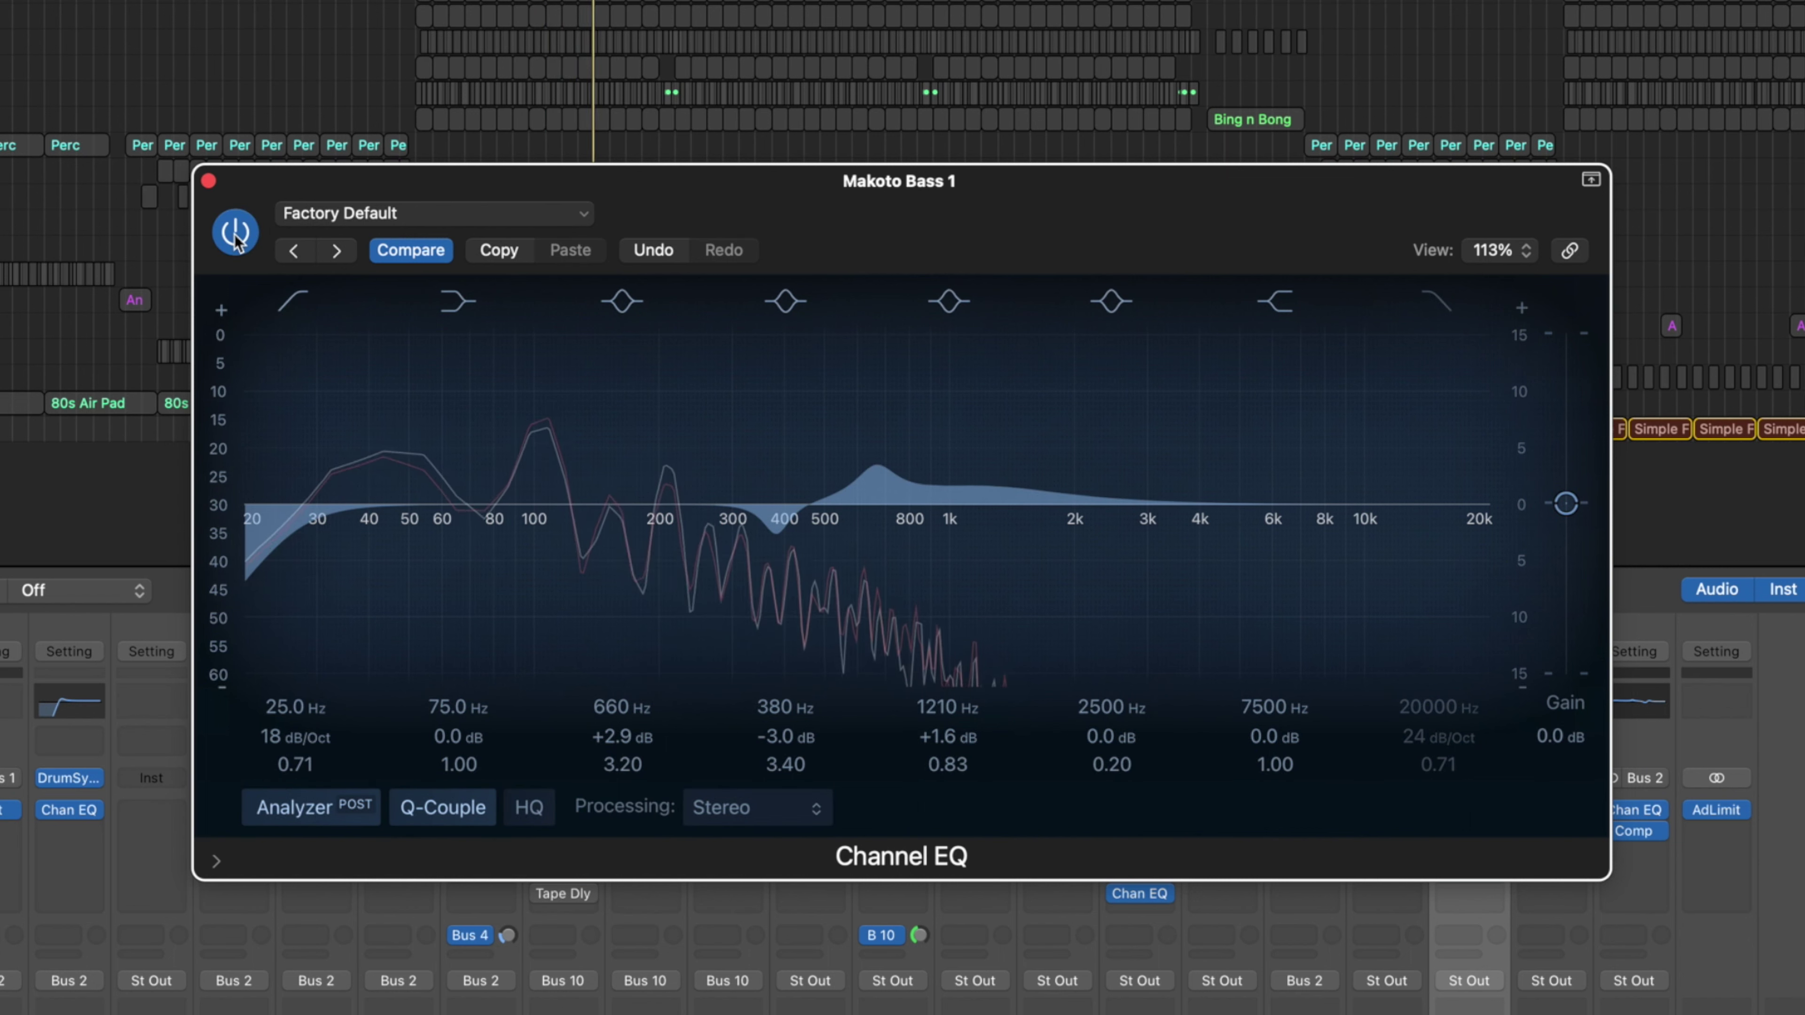
left_click(235, 239)
left_click(235, 239)
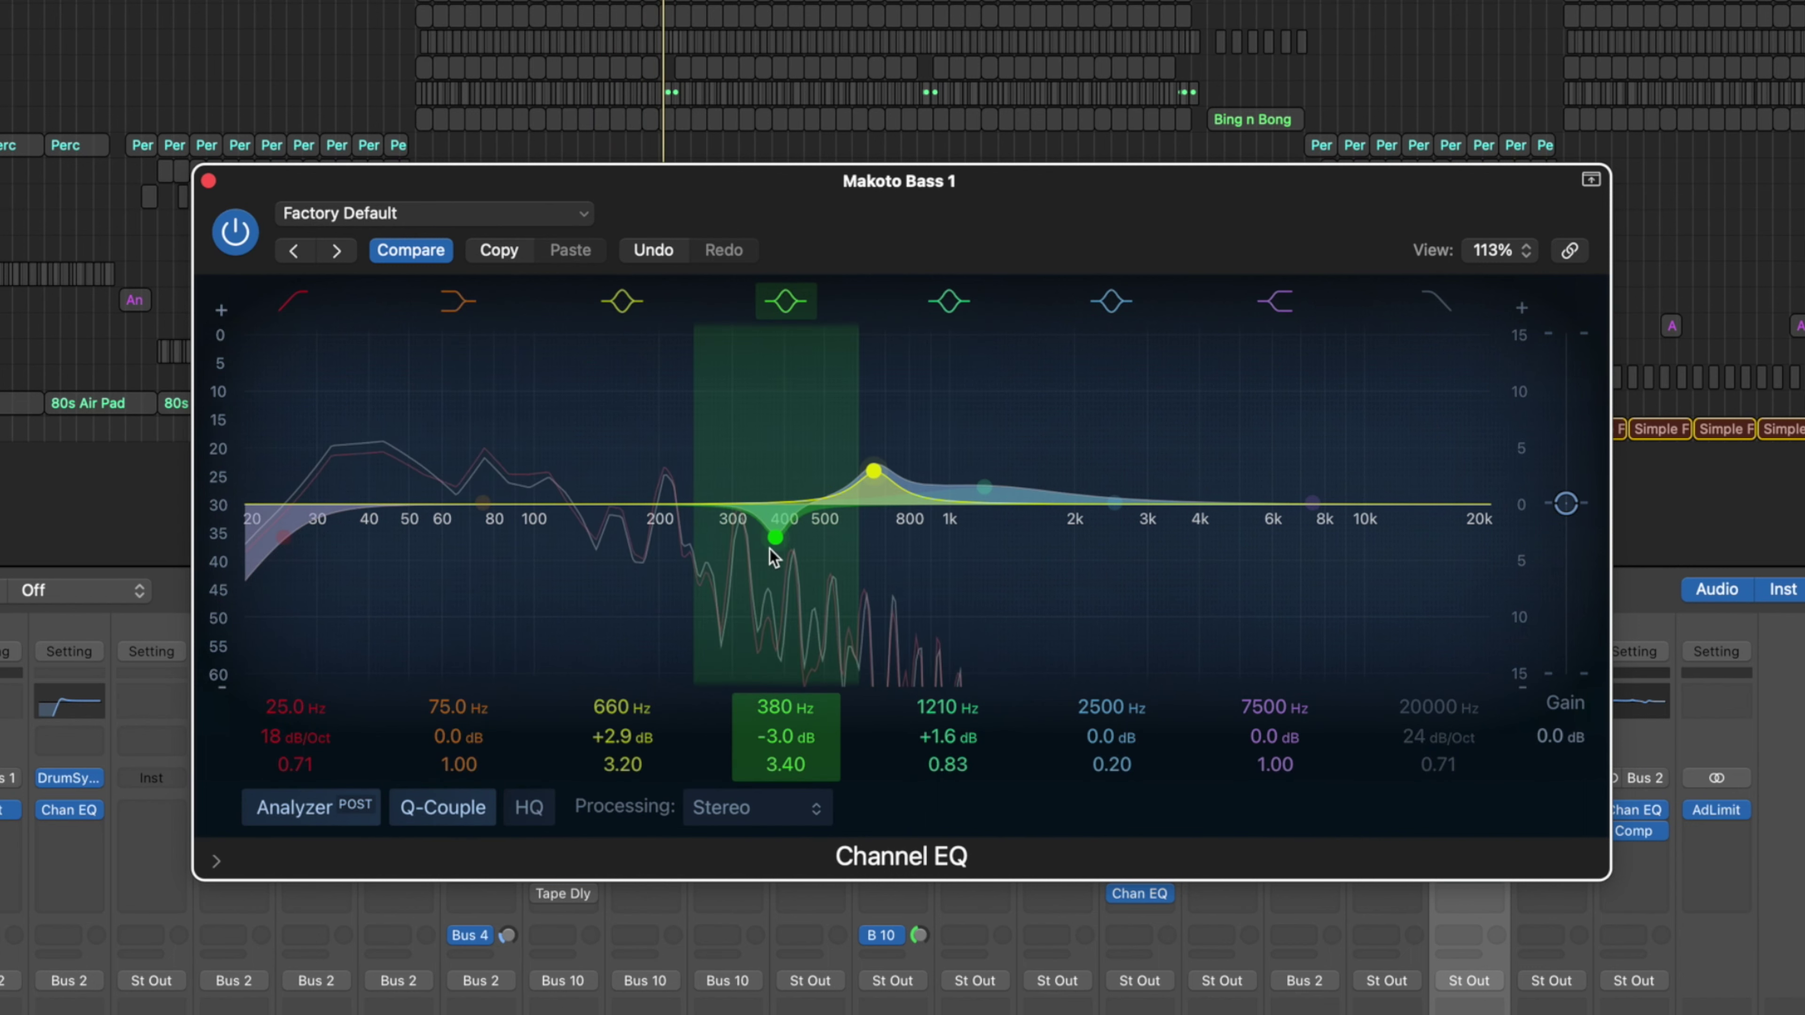
- Deepen the bass EQ cut to -5.1 dB at 378 Hz with a Q of 5.00, compare it against bypass and close the EQ
left_click_drag(774, 539, 777, 577)
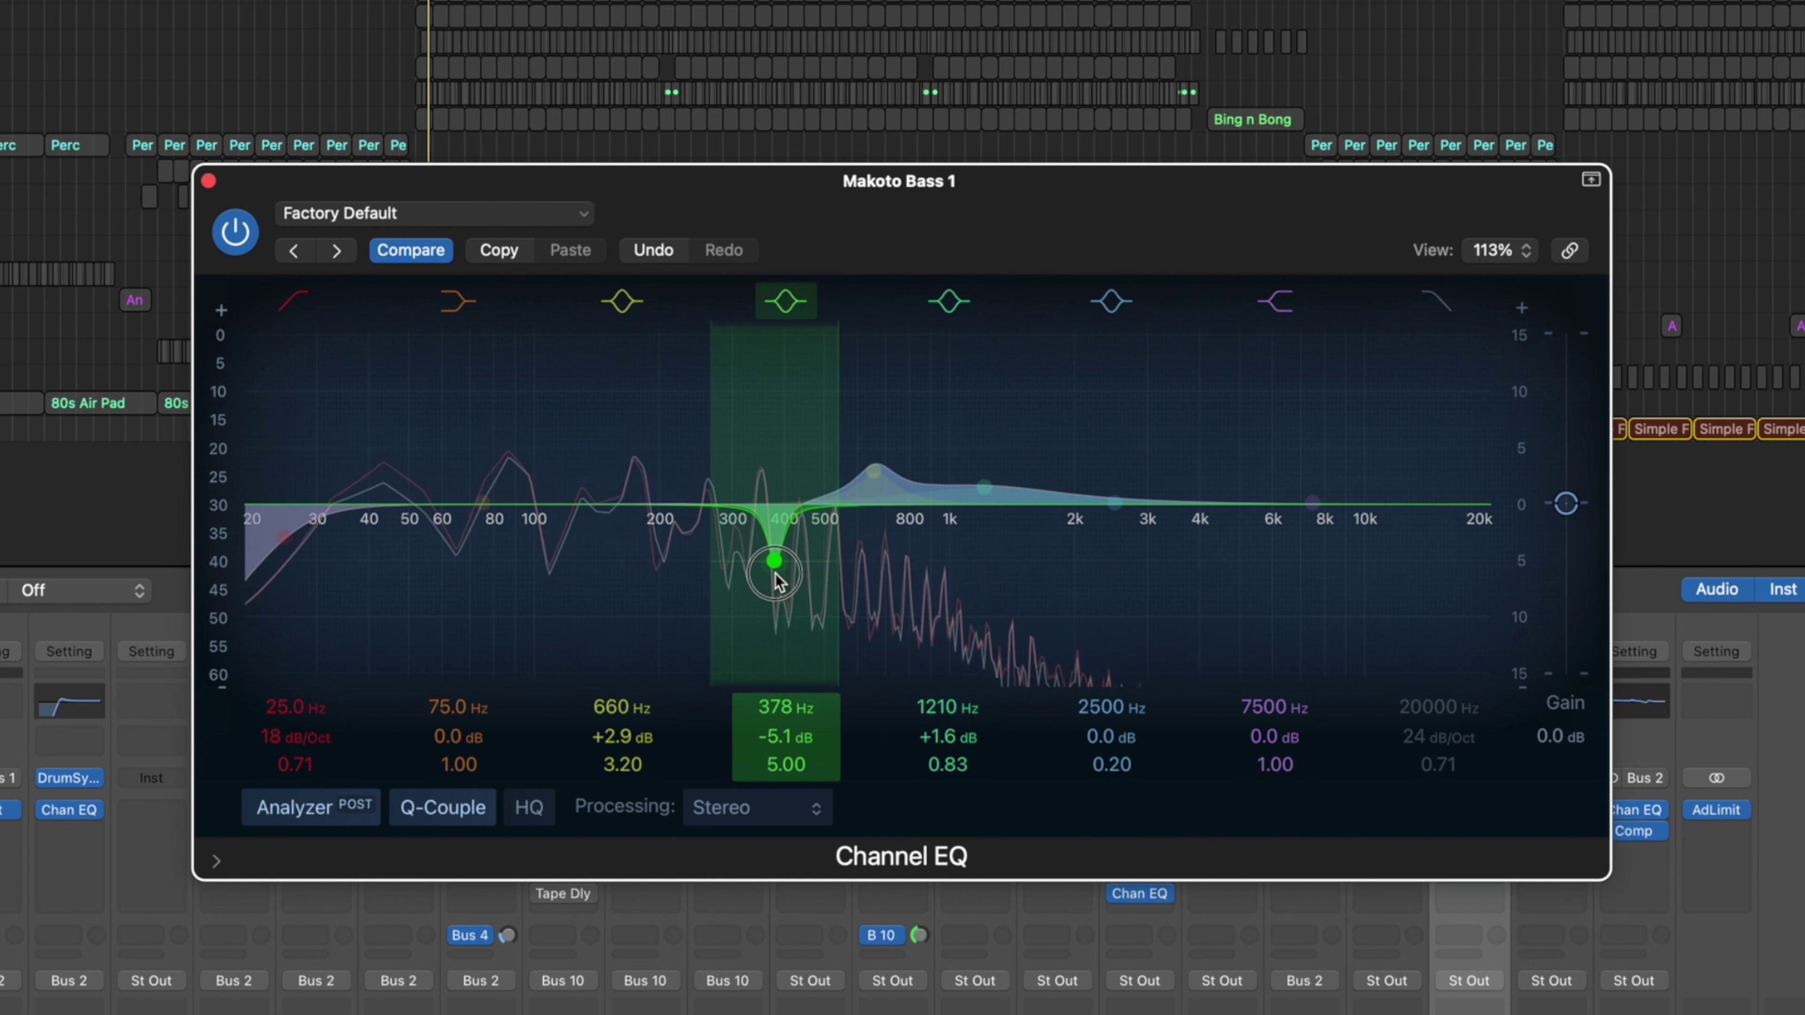
left_click(236, 232)
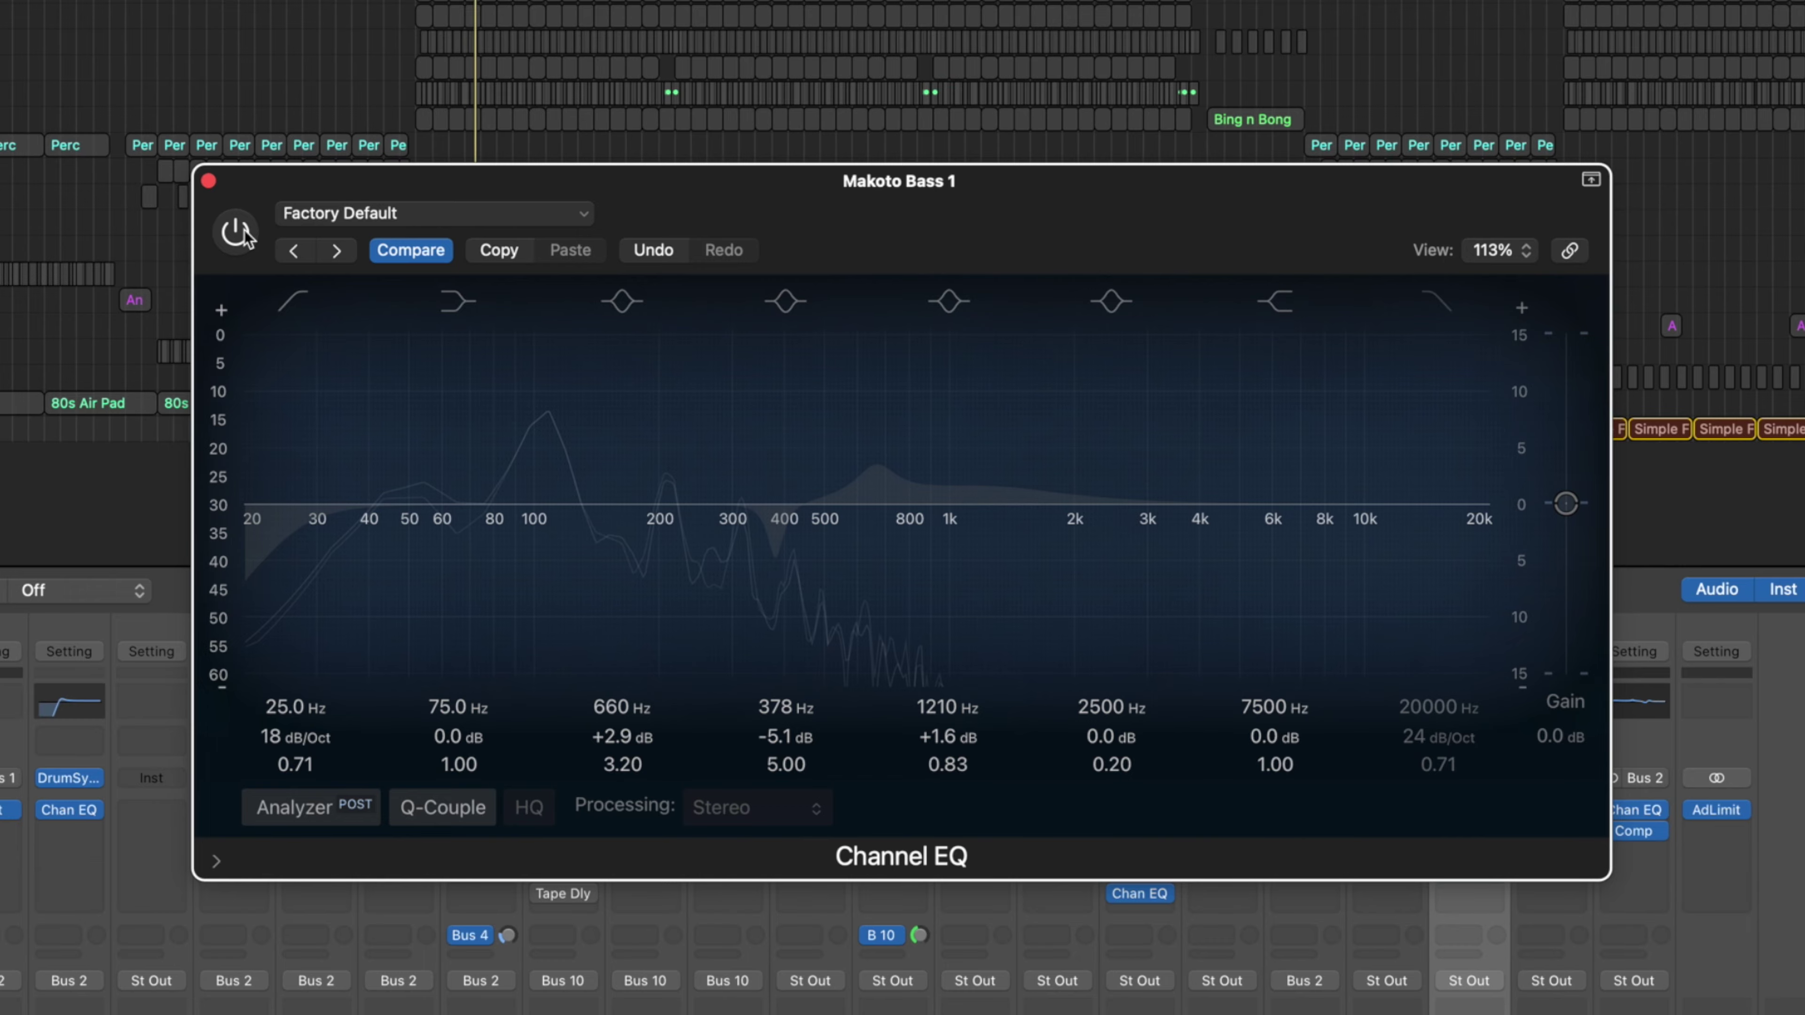
left_click(241, 233)
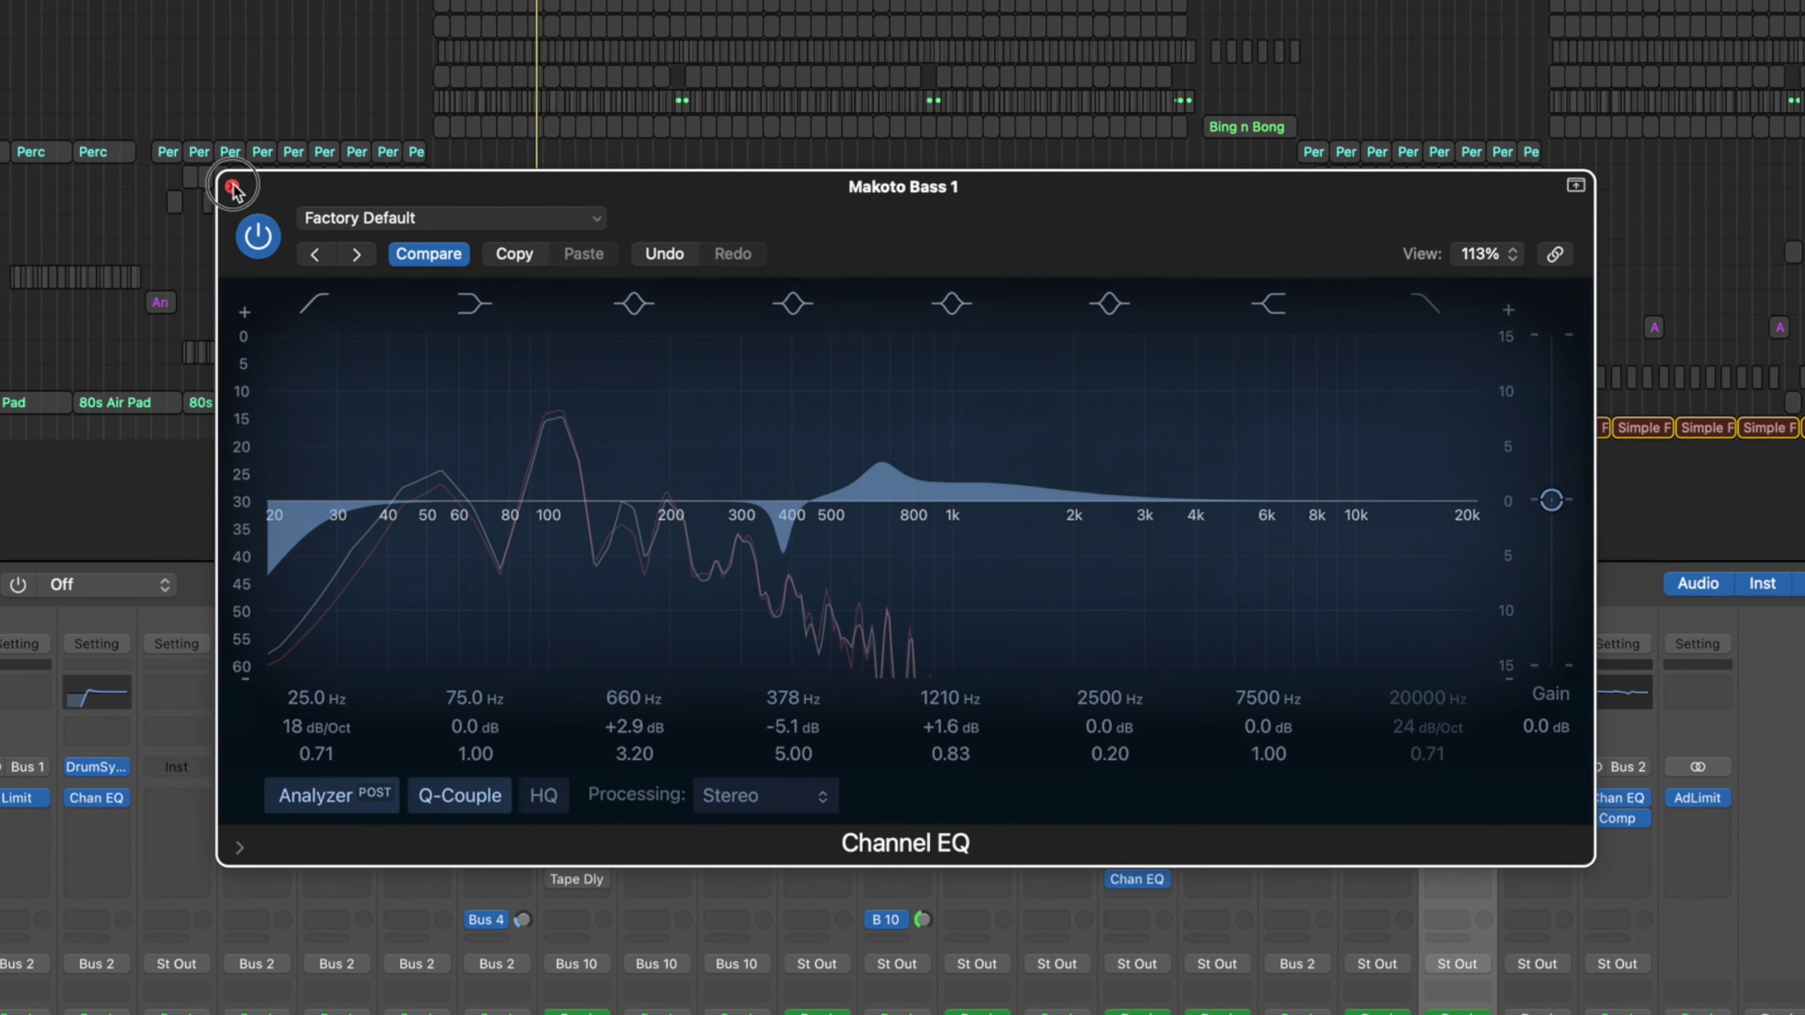
left_click(208, 180)
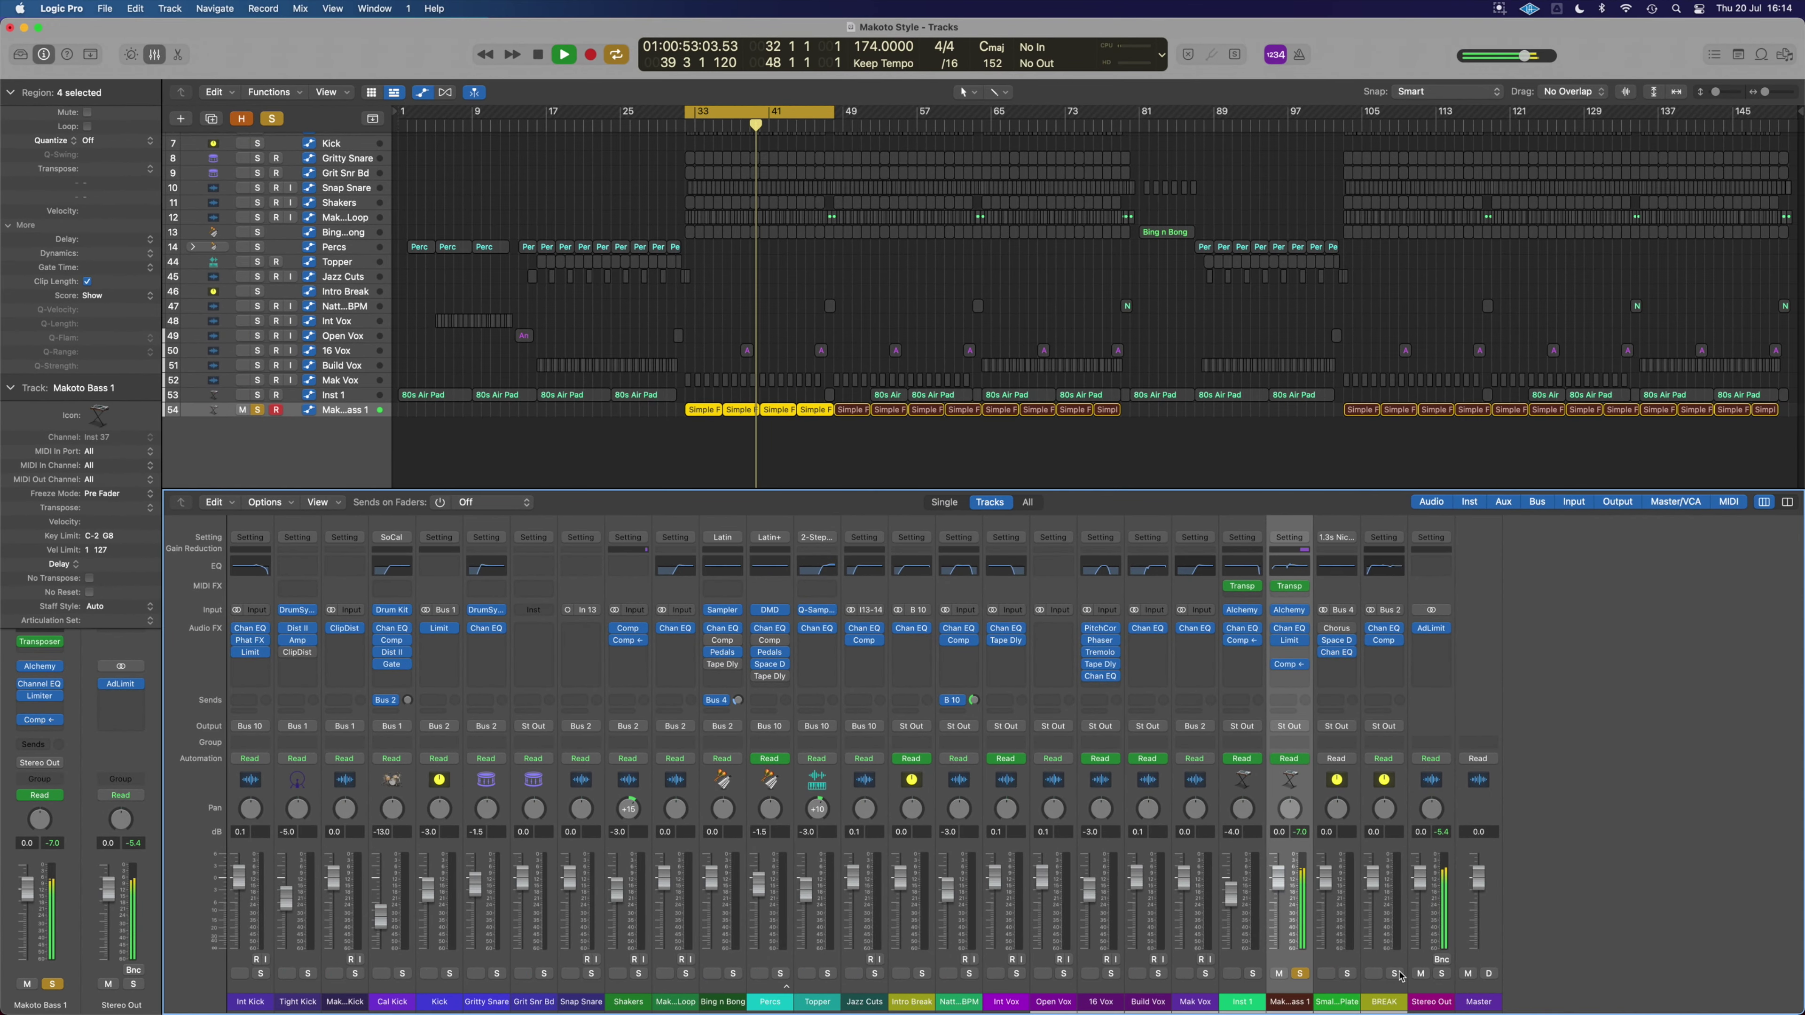
- Solo the BREAK bus together with Makoto Bass 1
left_click(1396, 974)
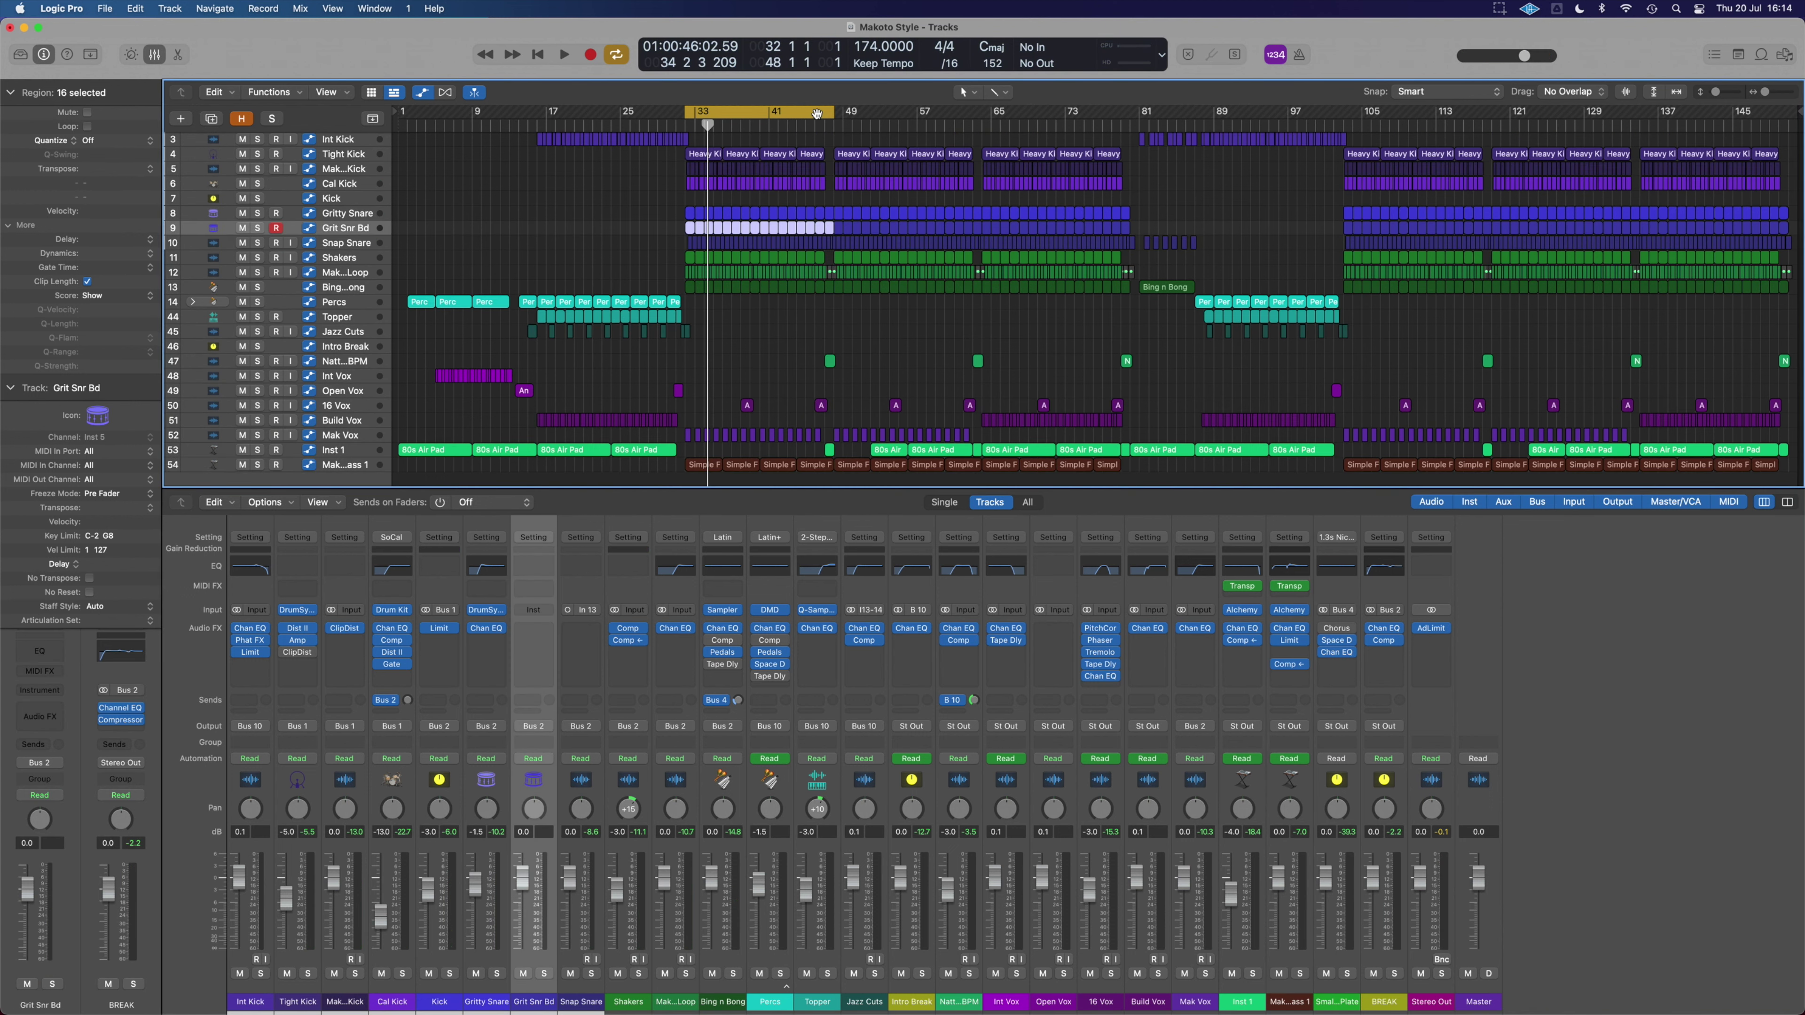
- Turn off the cycle range and play the breakdown from around bar 80, focusing on the Int Kick track
left_click(817, 114)
left_click(1127, 125)
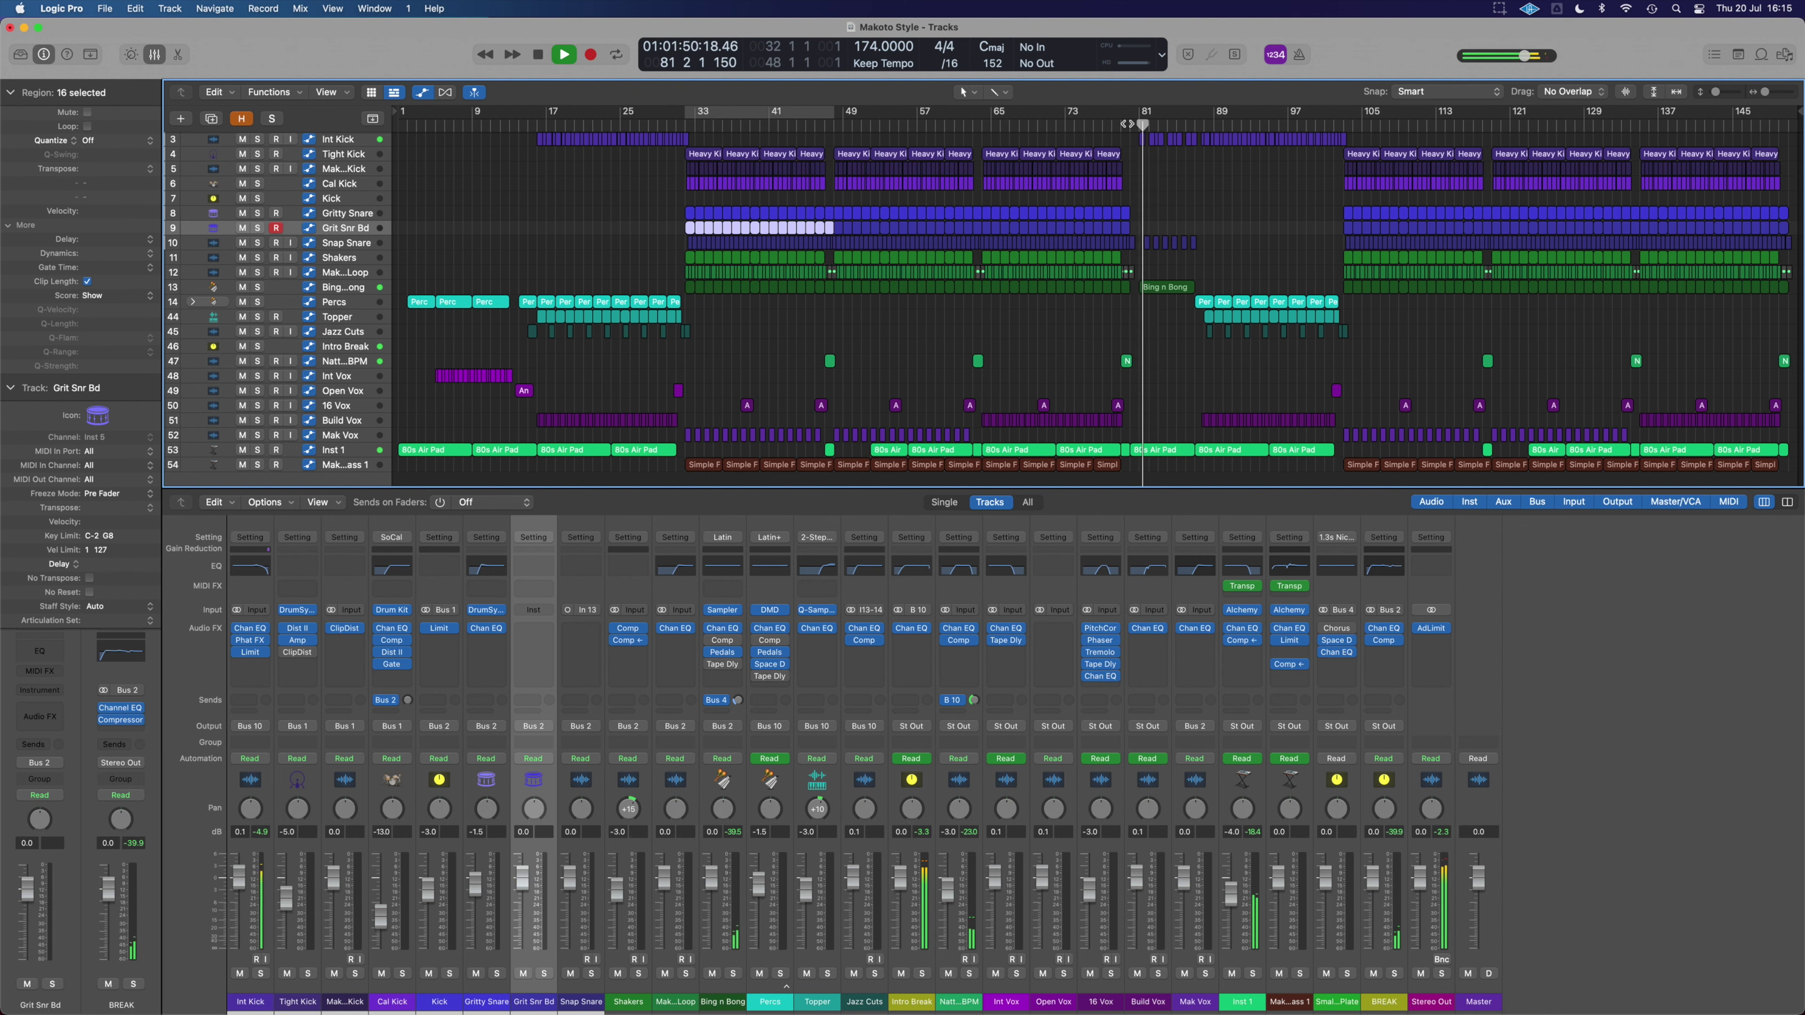
scroll(1222, 168, "up", 2)
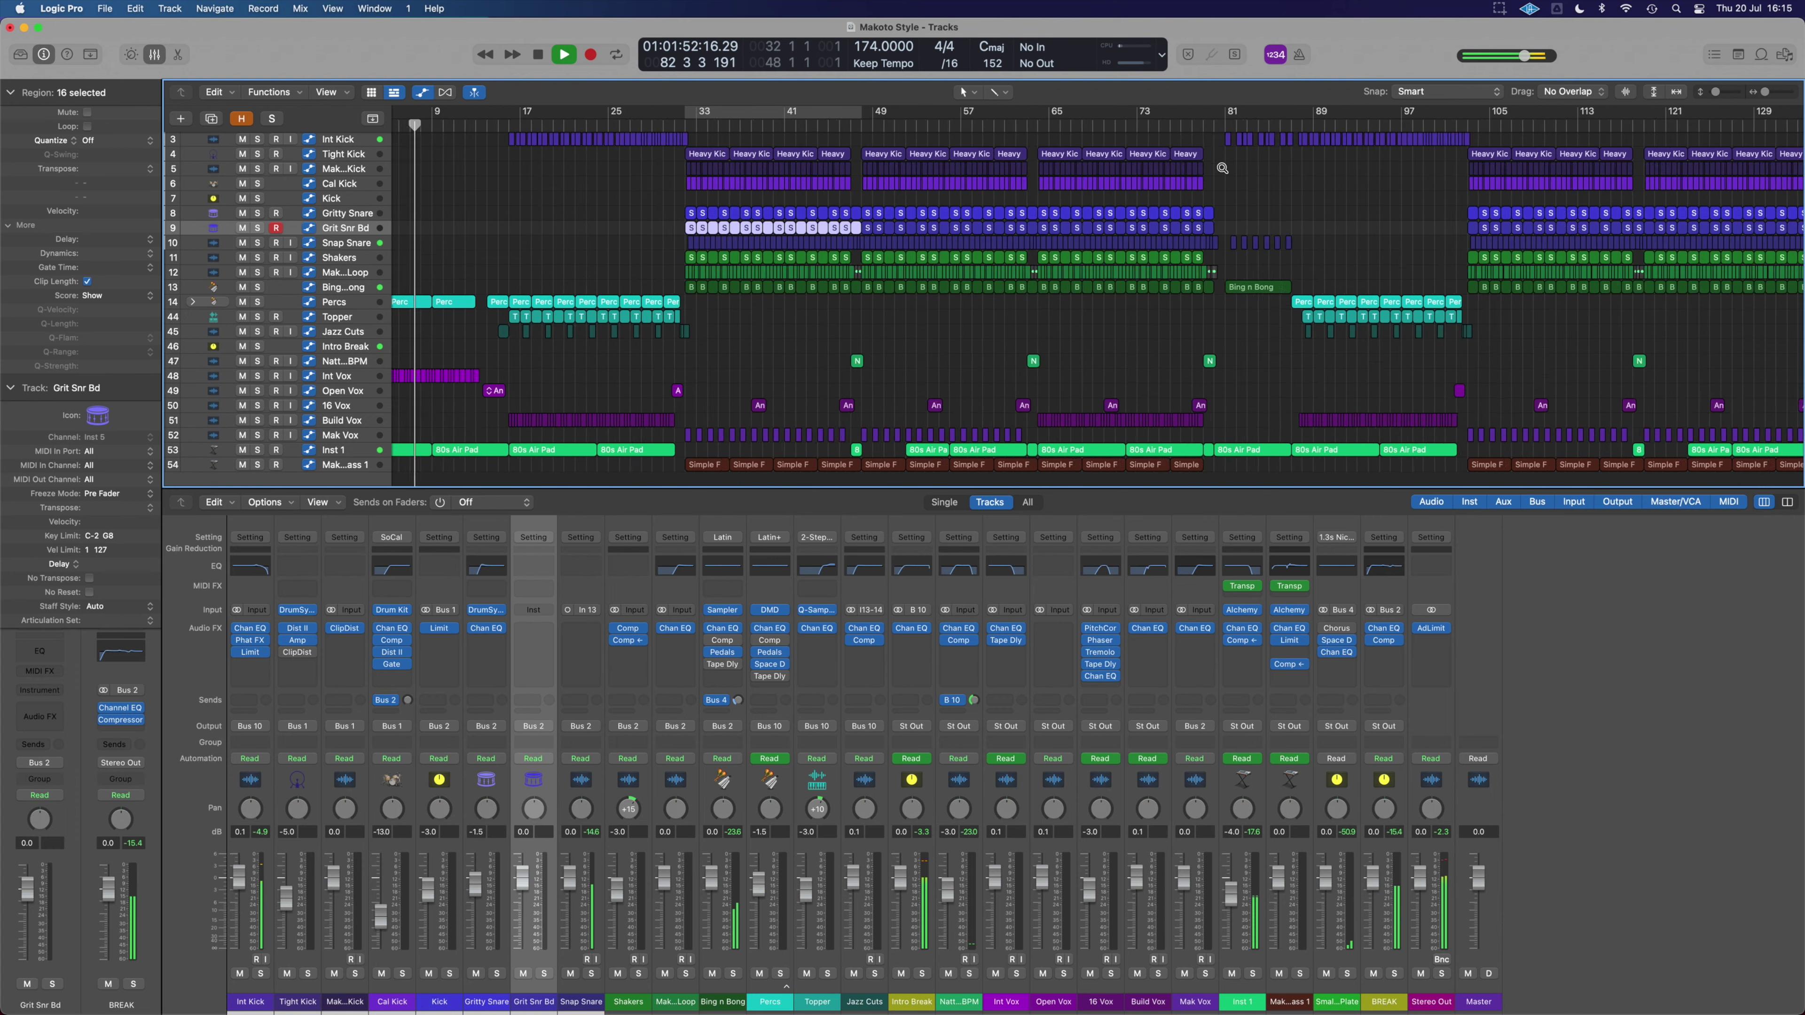
scroll(1222, 168, "up", 3)
scroll(1222, 168, "left", 6)
scroll(1019, 167, "up", 1)
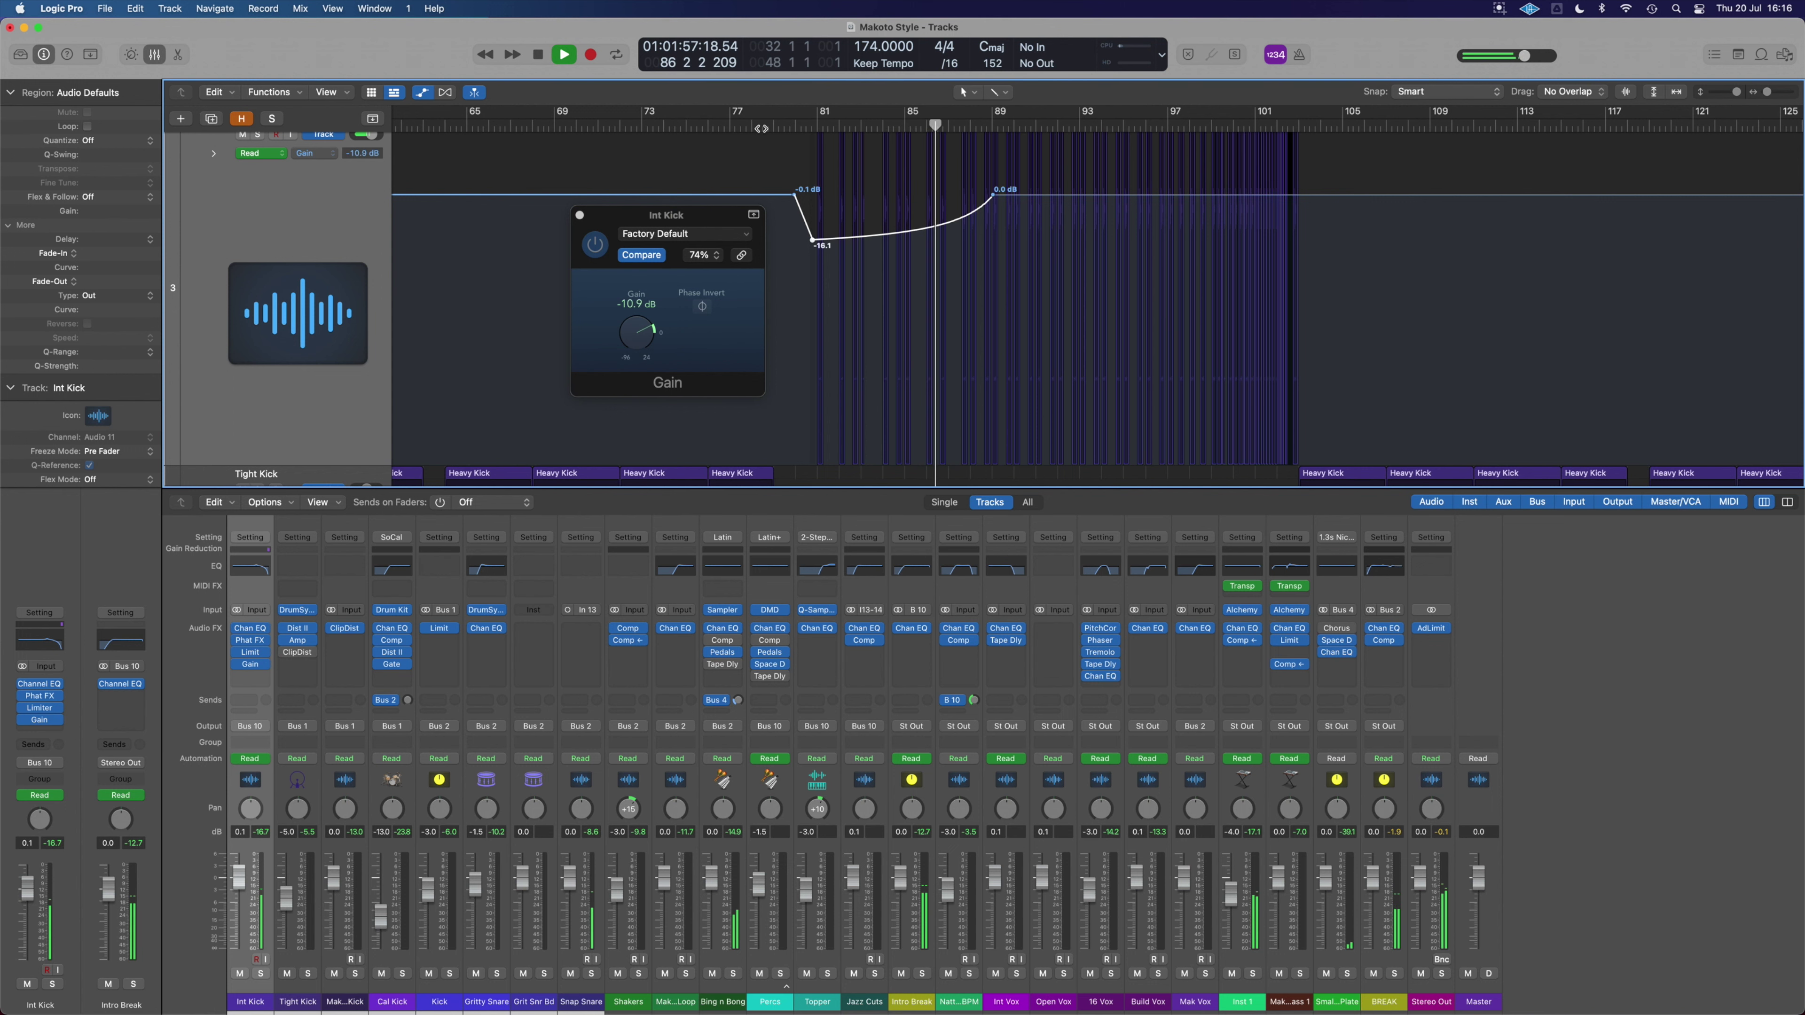
- Close the Gain plug-in on Int Kick and save the project
scroll(829, 192, "down", 5)
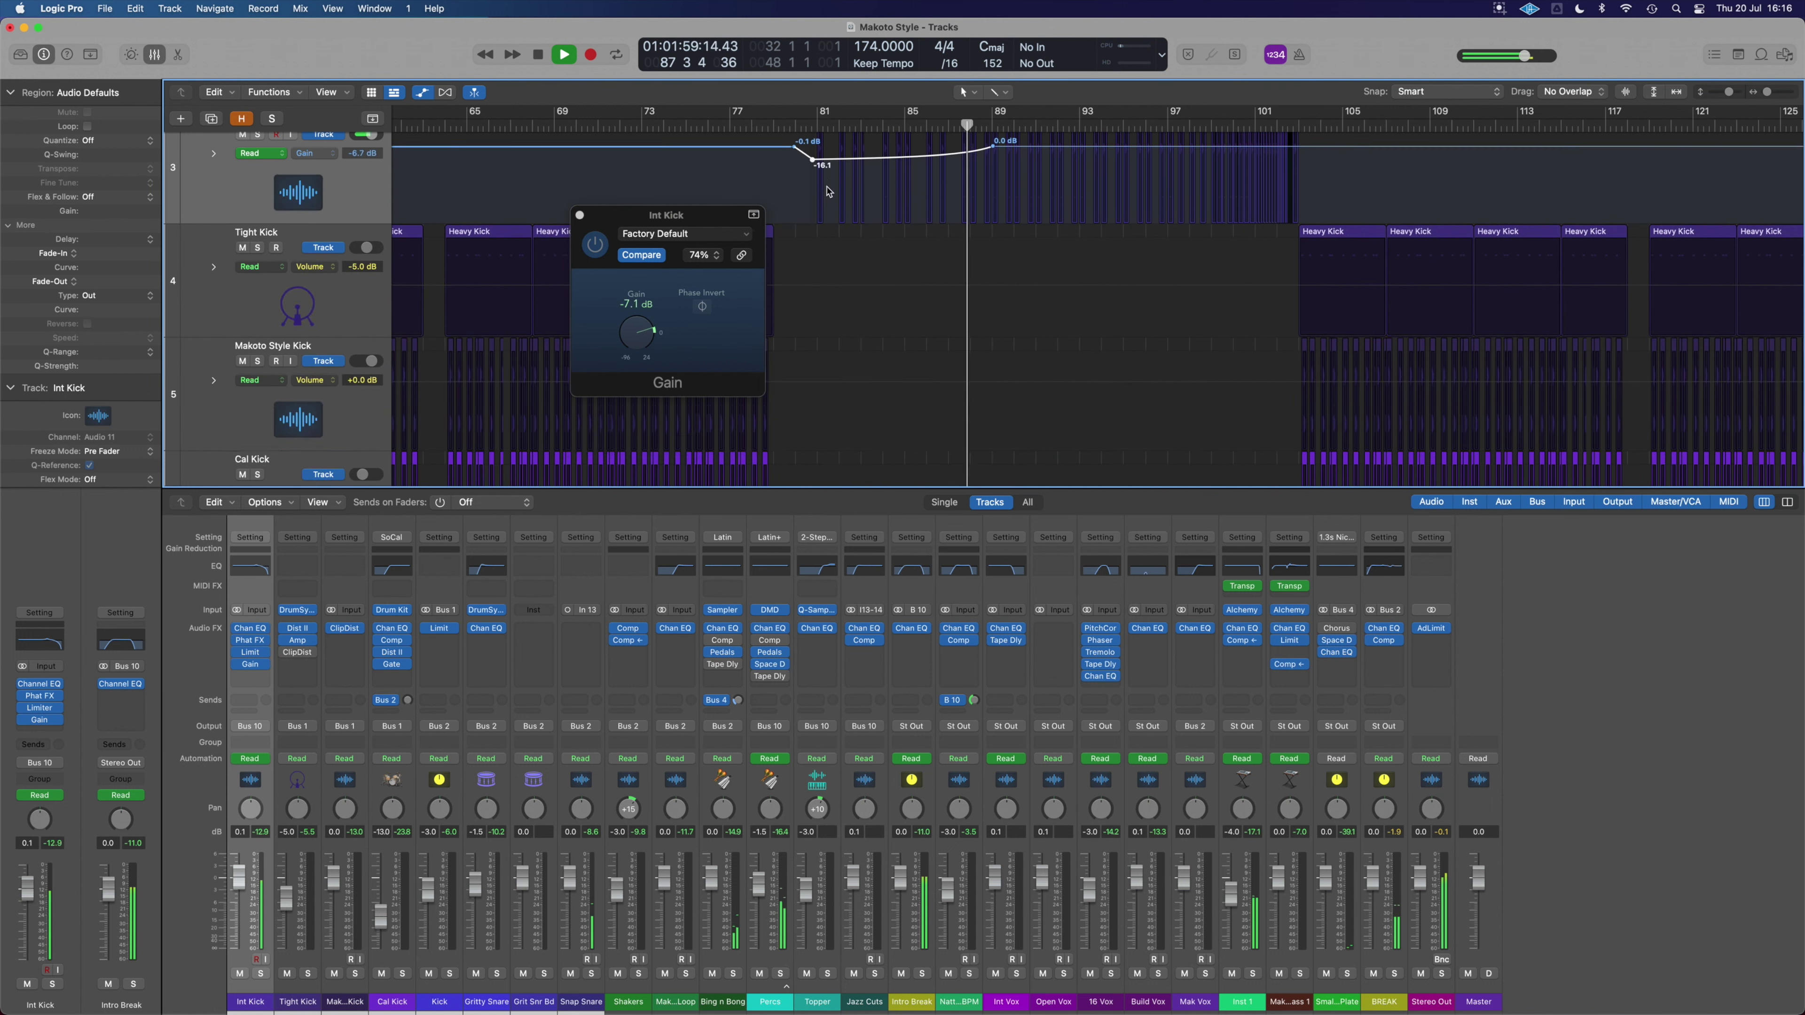
scroll(829, 191, "down", 5)
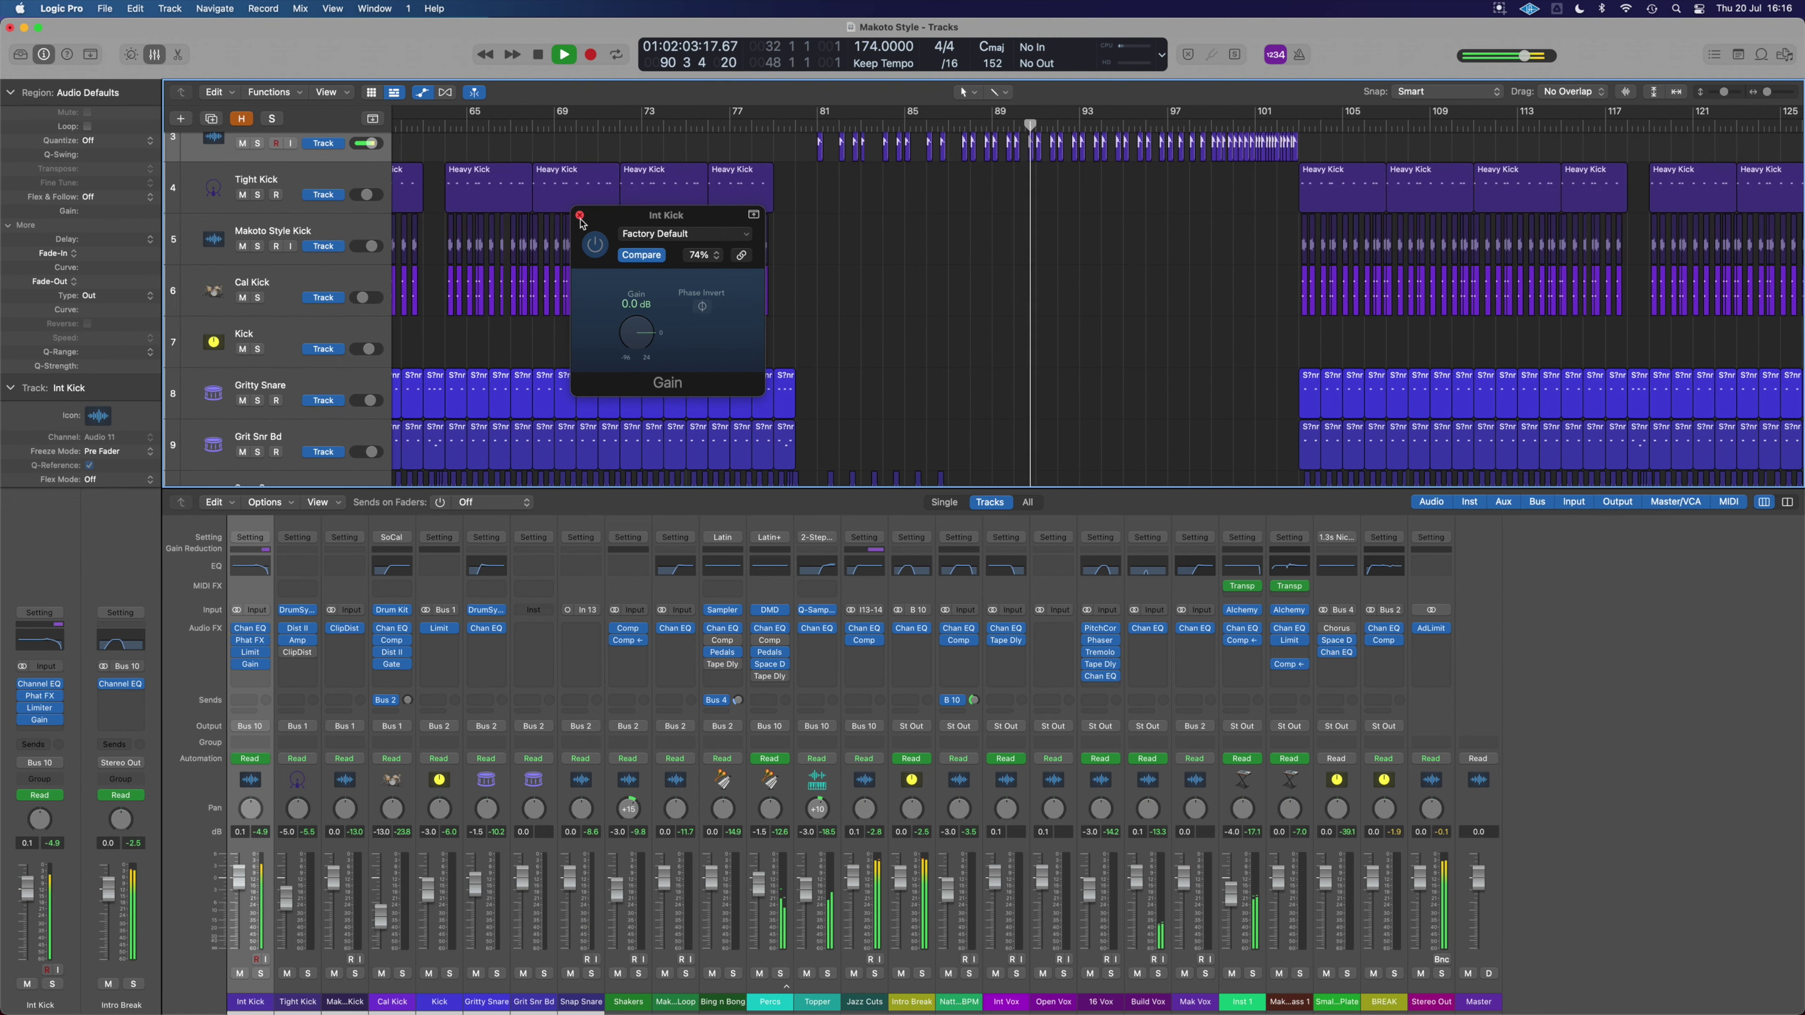
left_click(580, 216)
scroll(864, 207, "down", 2)
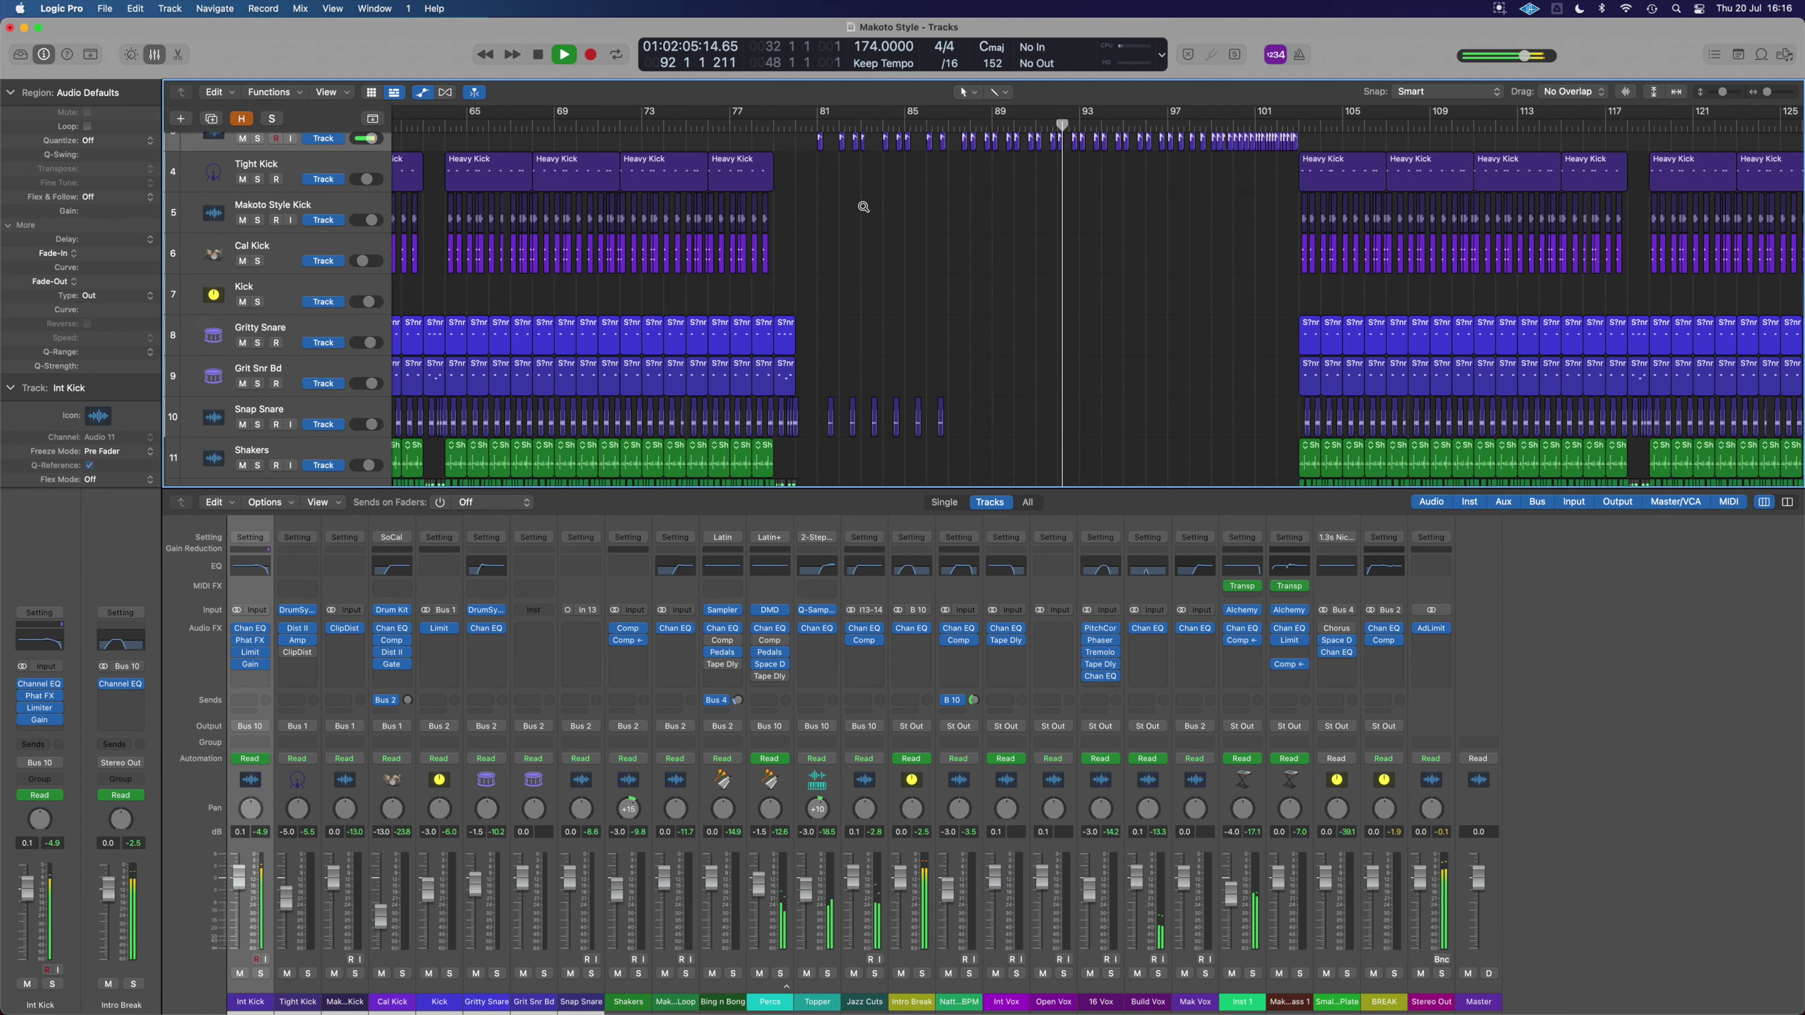
scroll(863, 207, "down", 10)
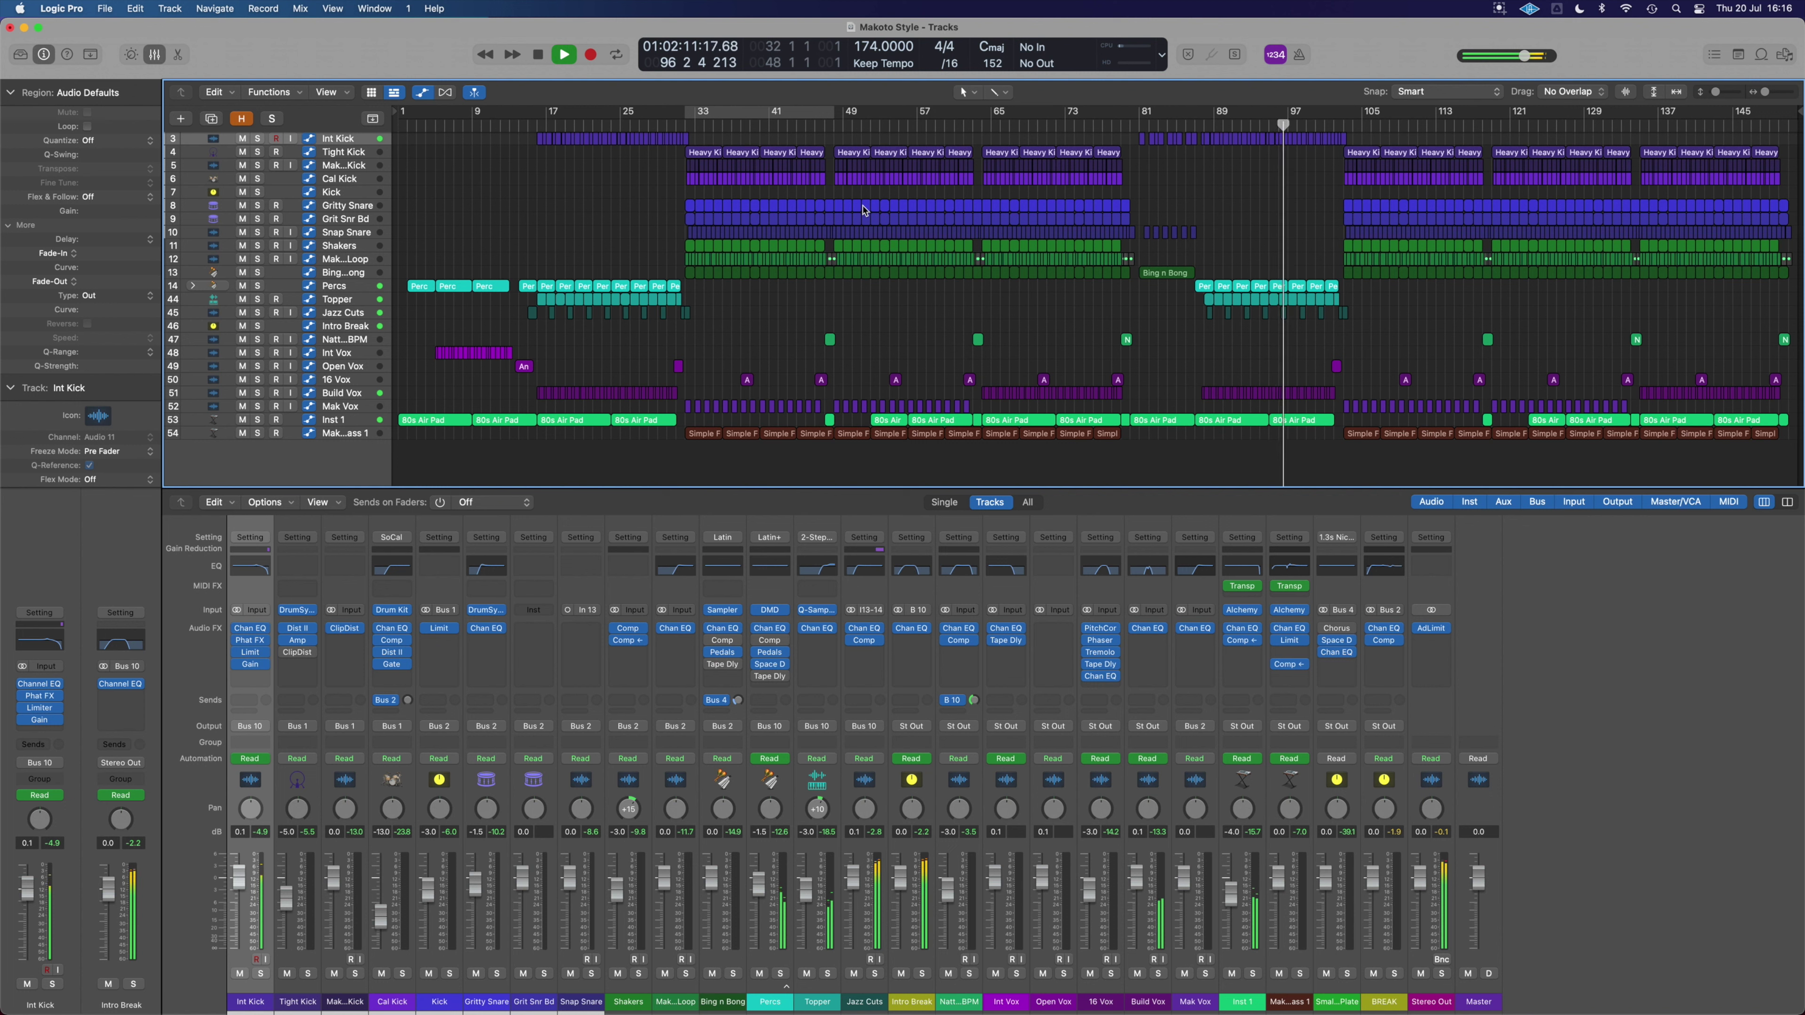
key("super+s")
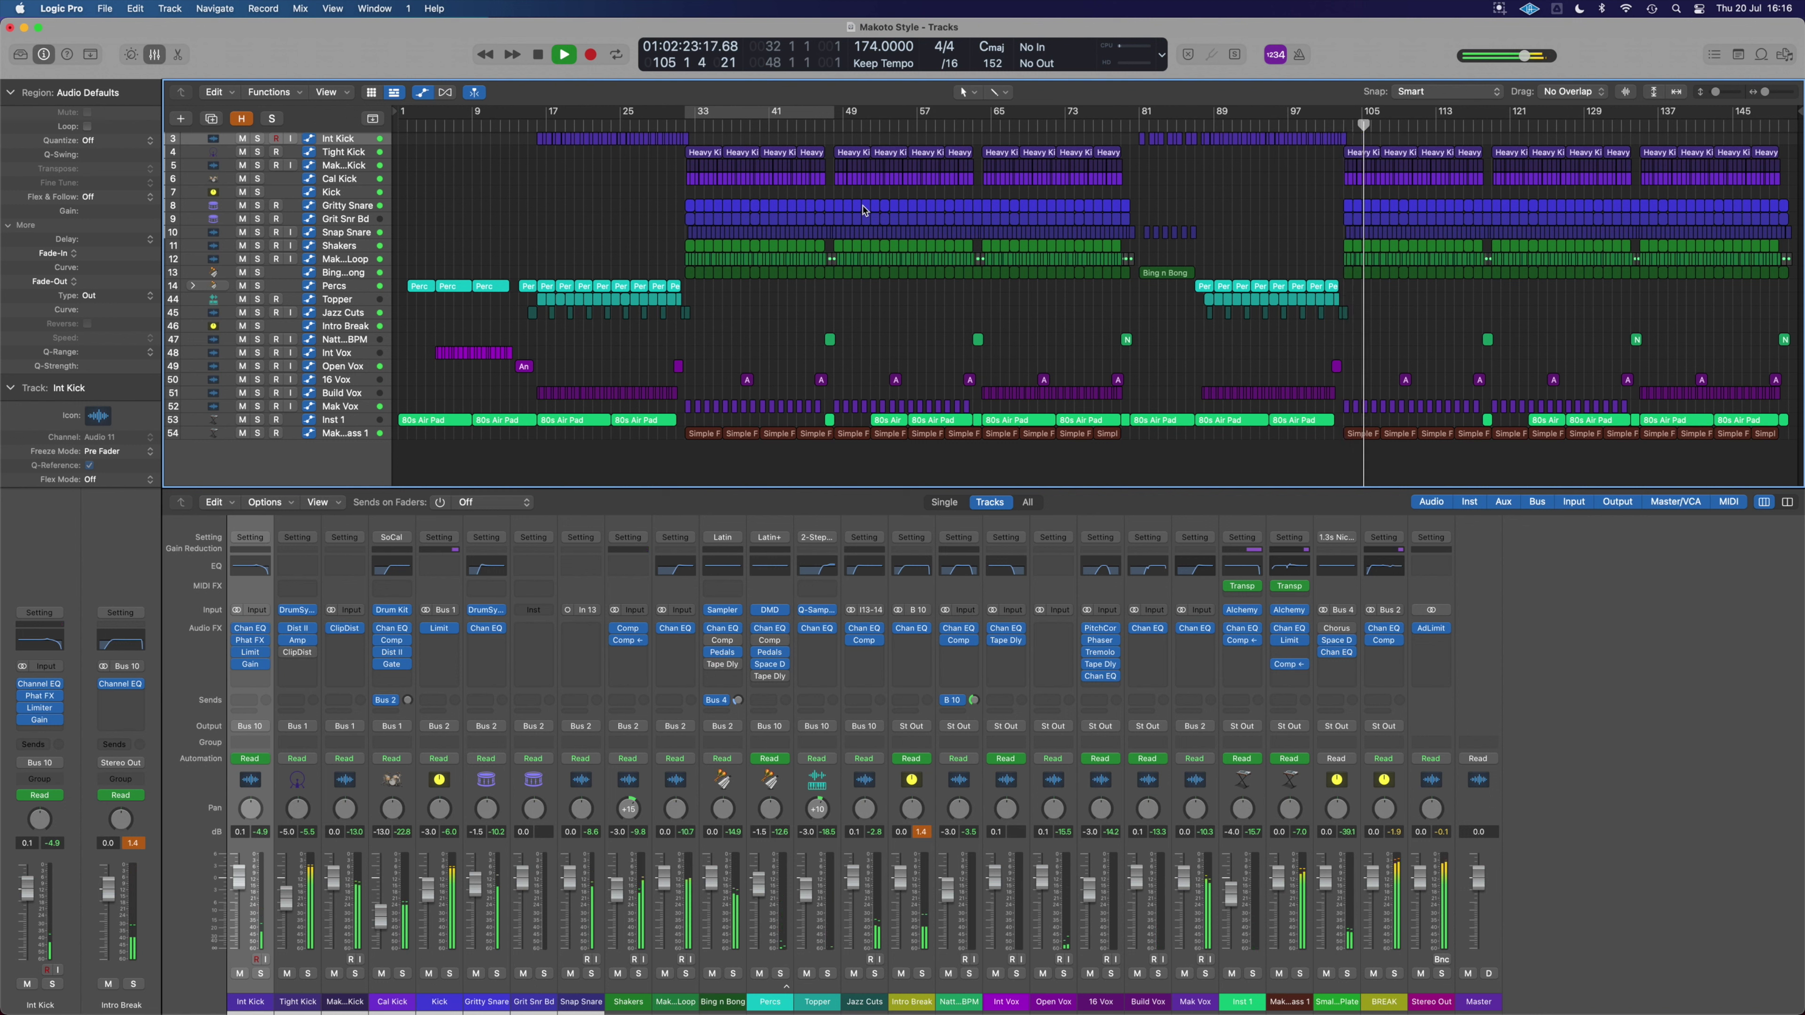
- Stop playback and add a Compressor to the Intro Break bus
key("space")
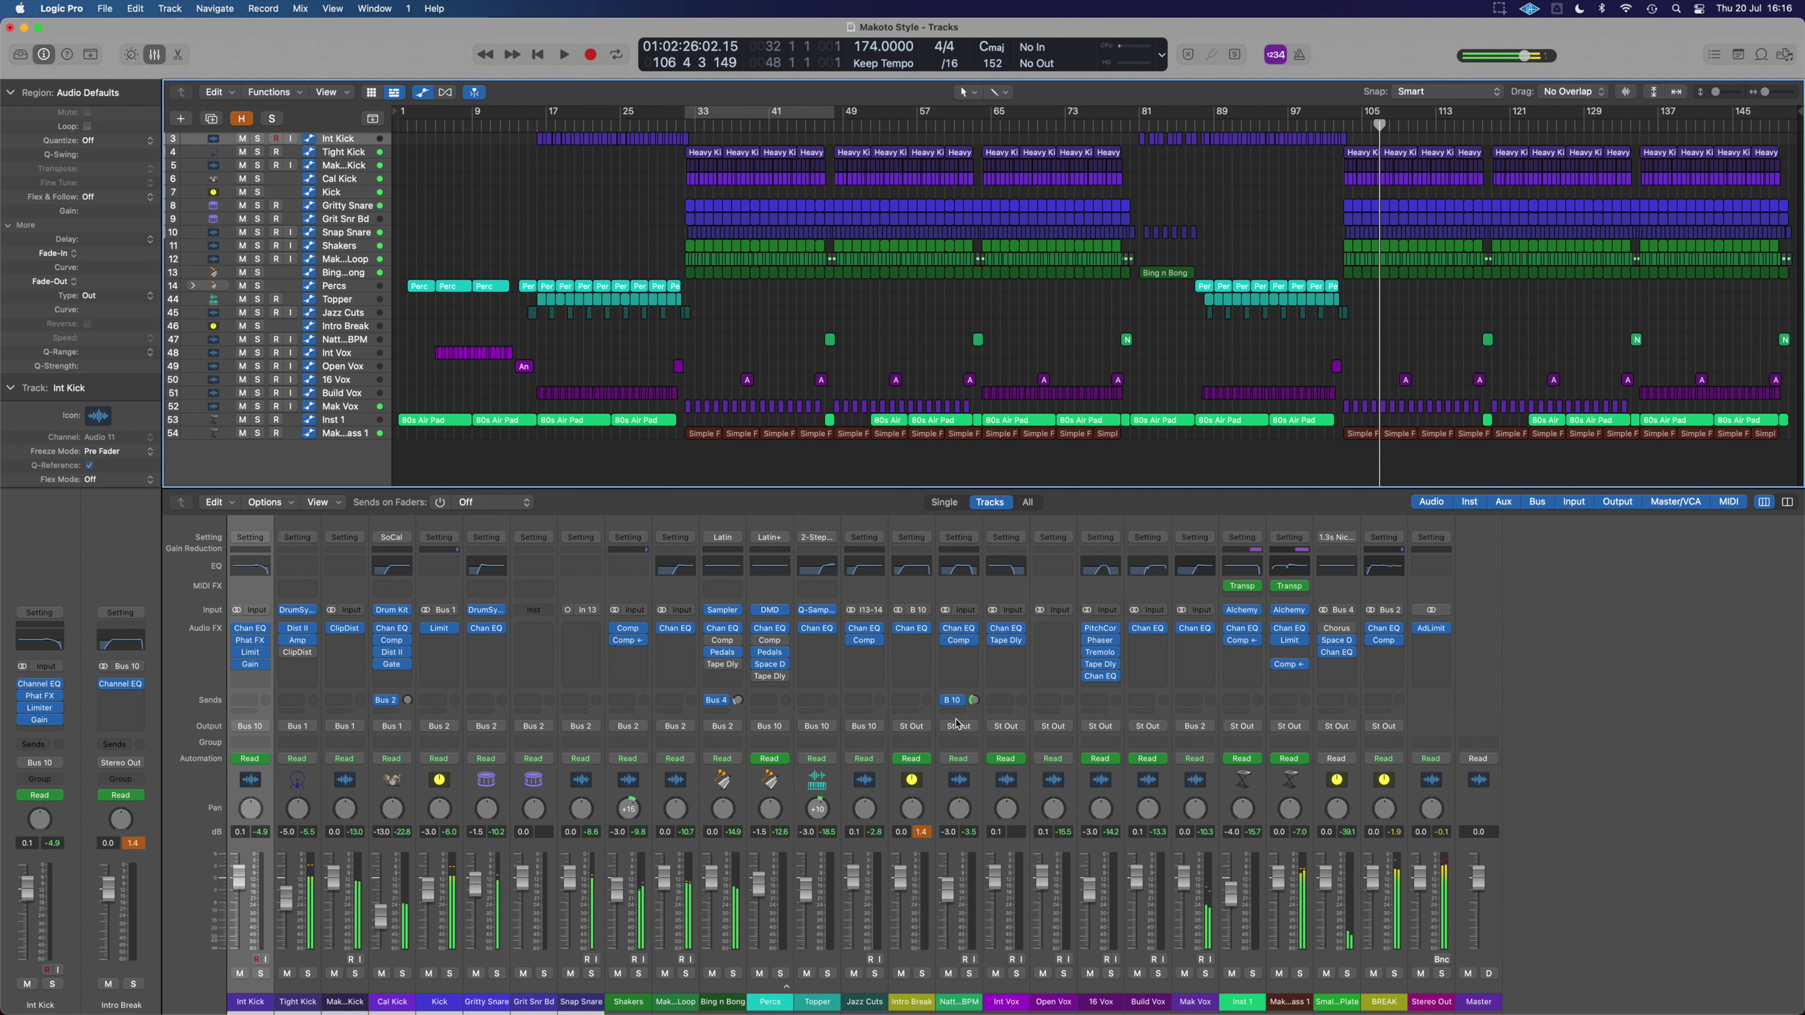
left_click(909, 1003)
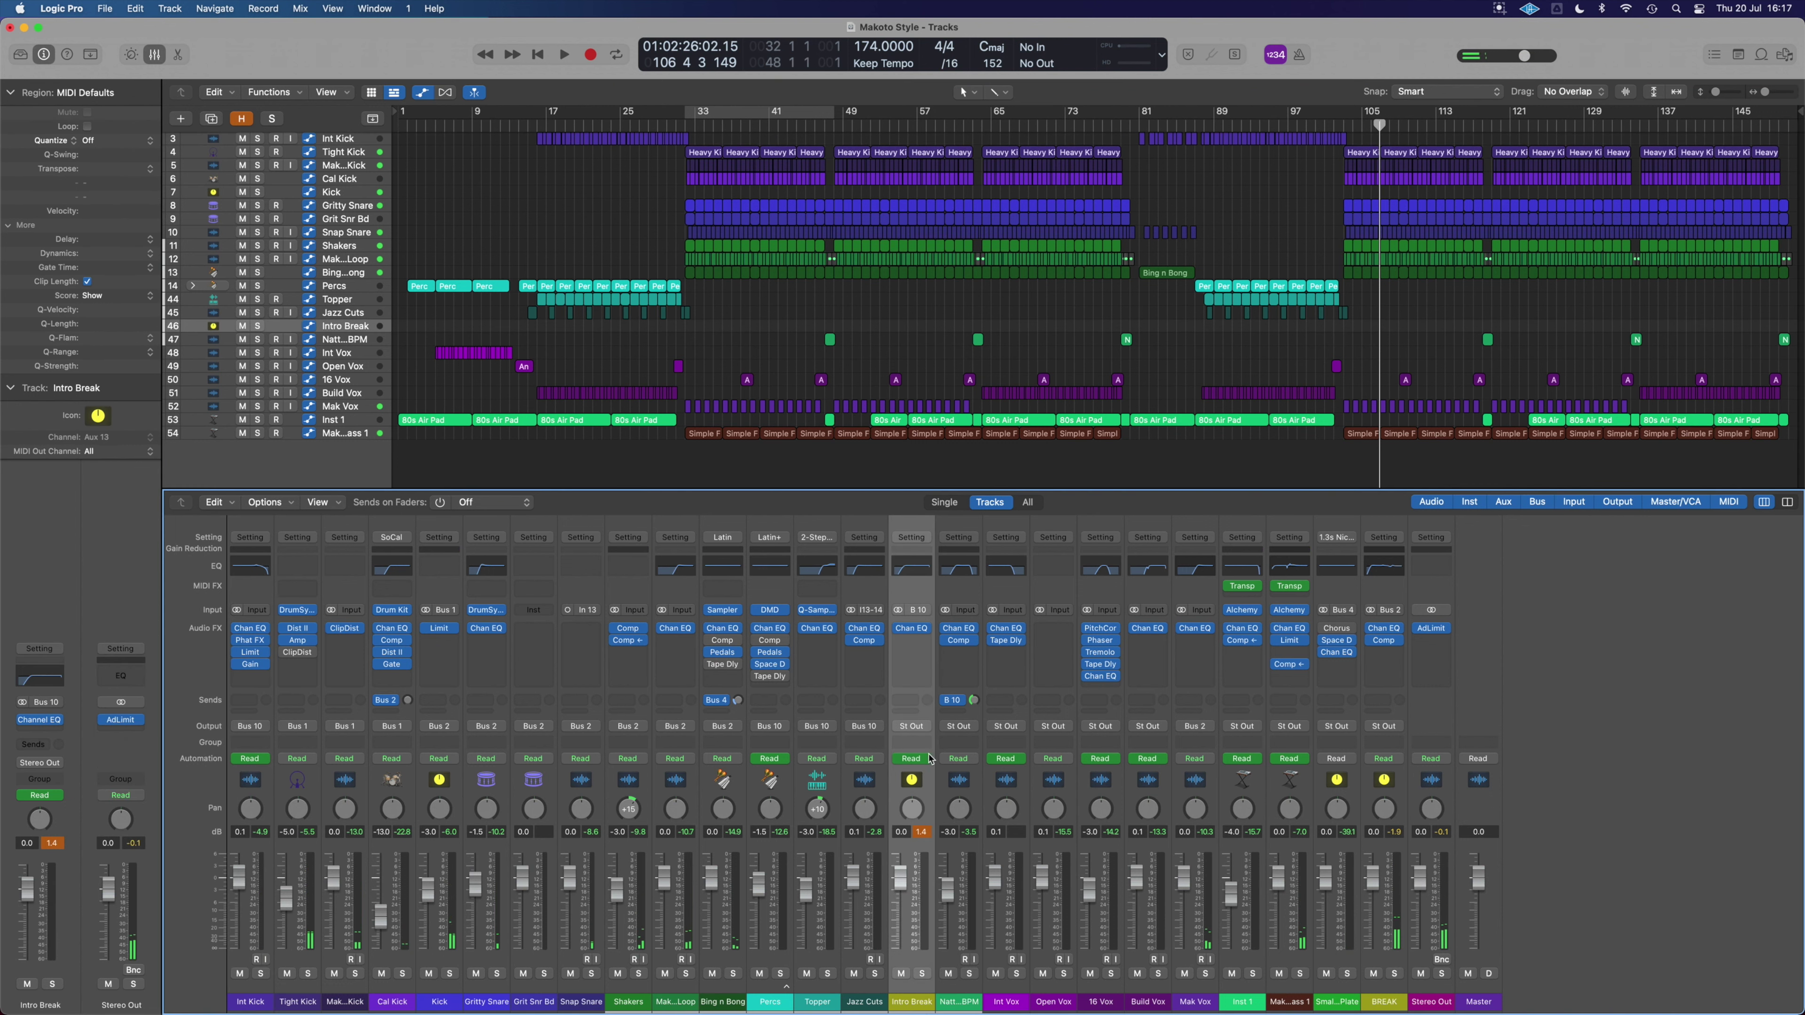
left_click(913, 549)
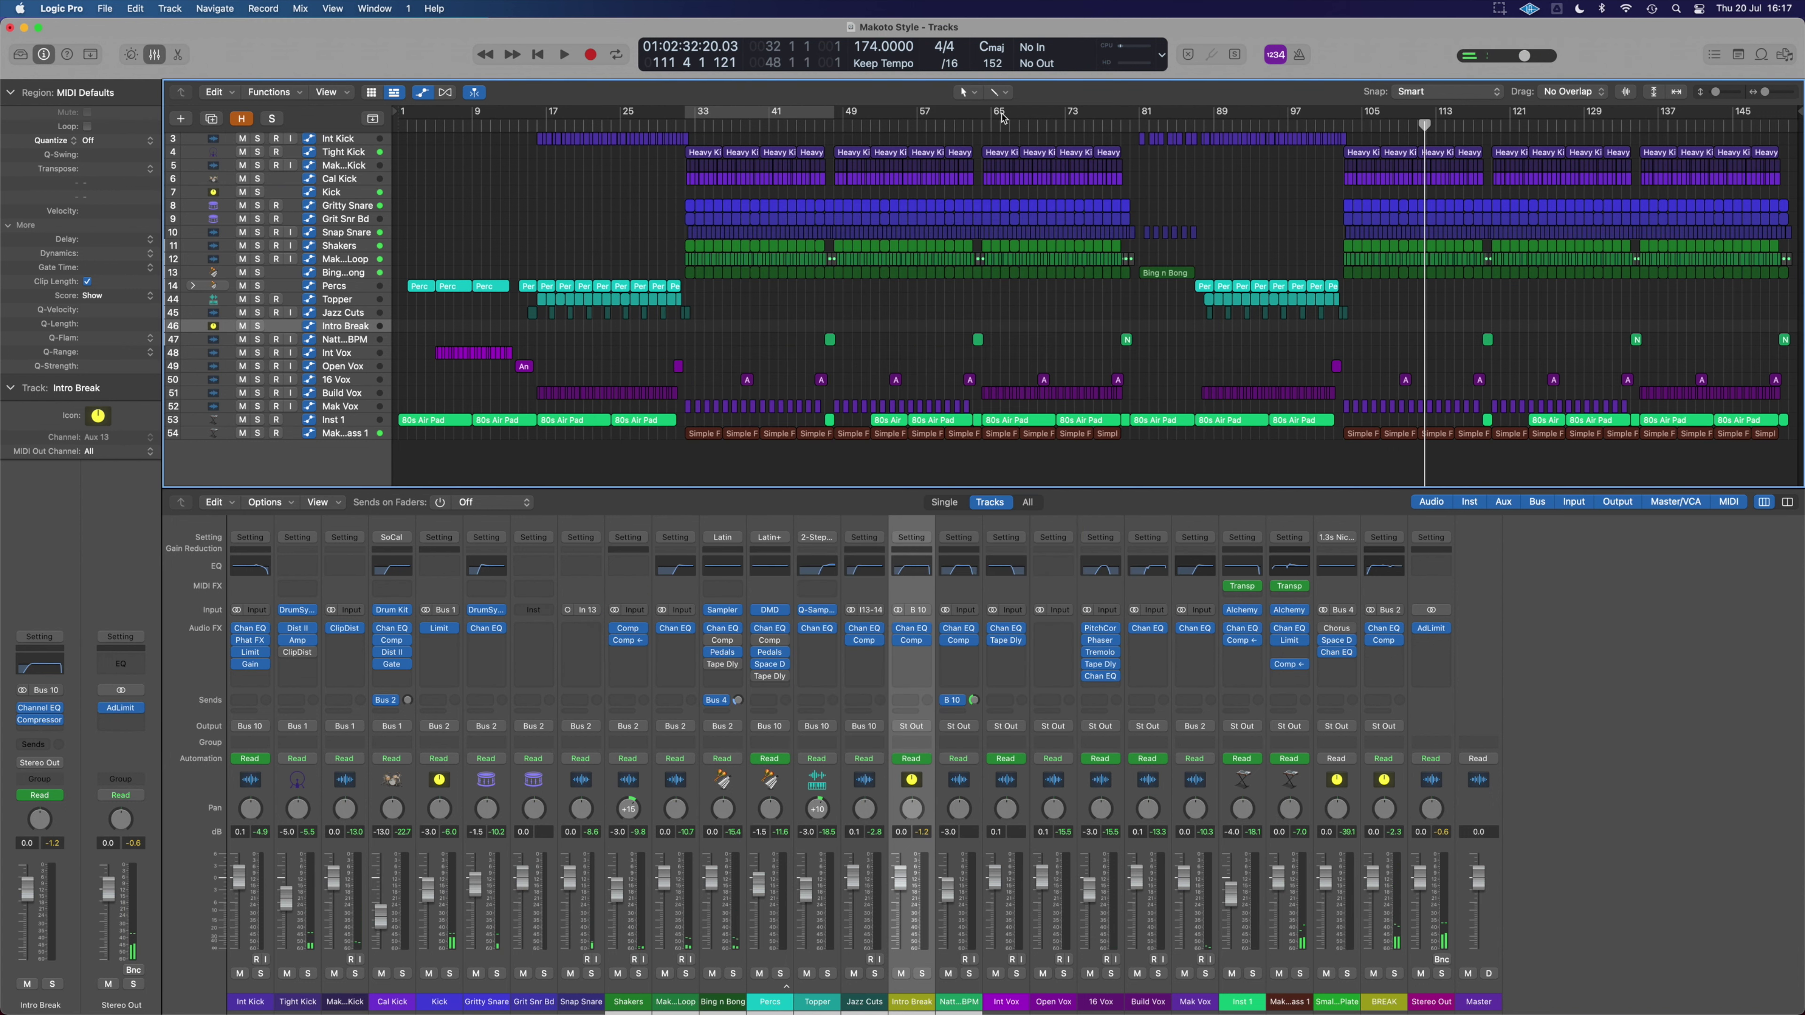
- Set a cycle range over bars 64 to 79 and play back the end of the first drop
left_click_drag(986, 116, 1126, 119)
key("space")
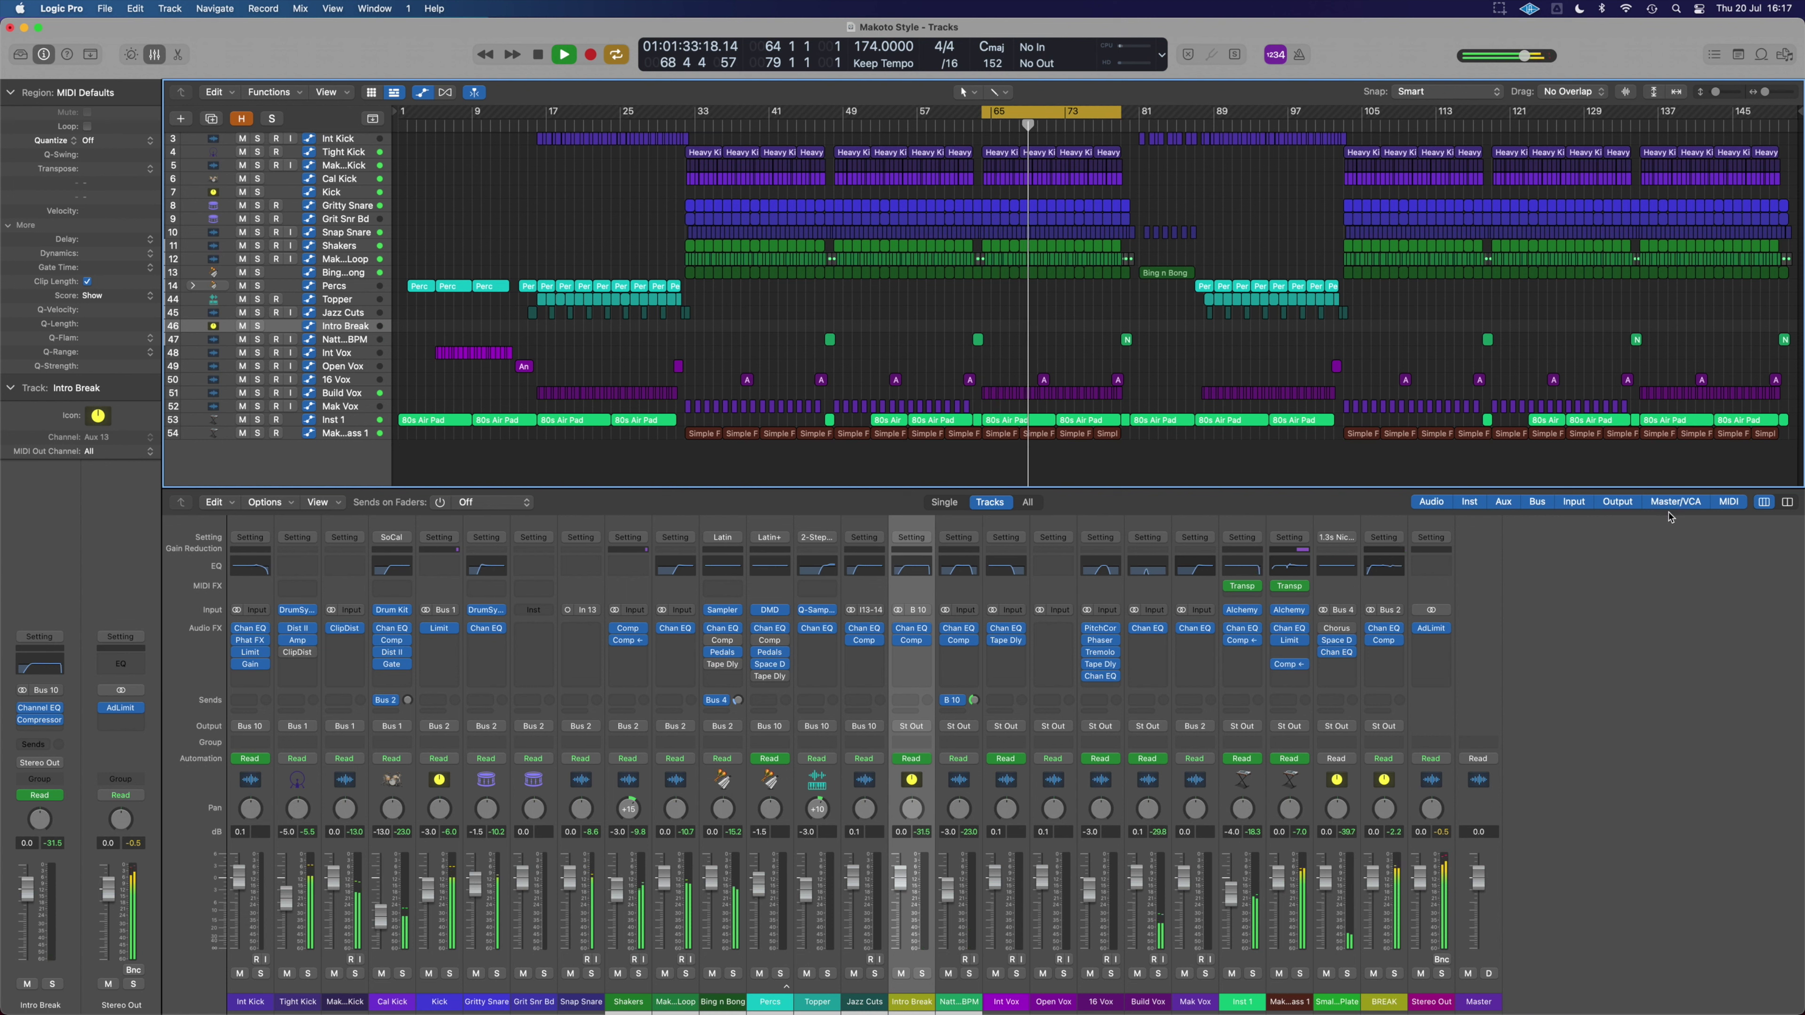
key("space")
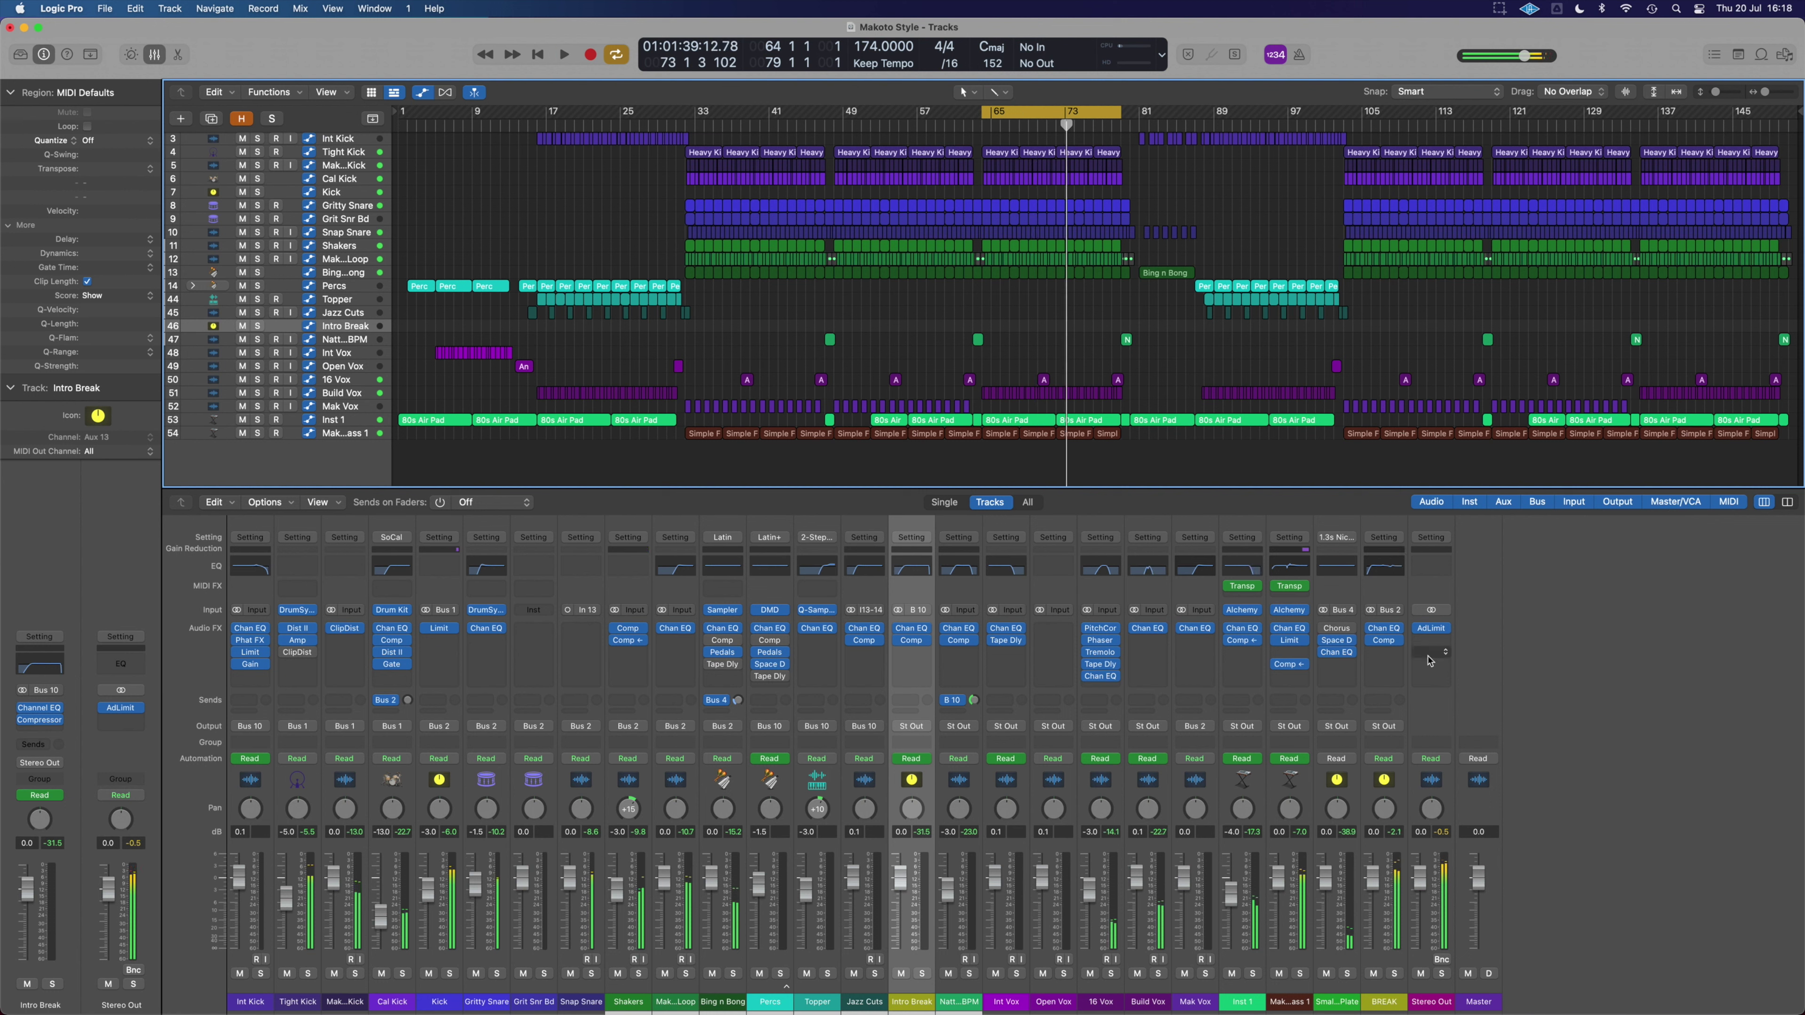
- Add a Loudness Meter, Channel EQ and Compressor to Stereo Out, placing the Compressor first in the chain
left_click(1438, 670)
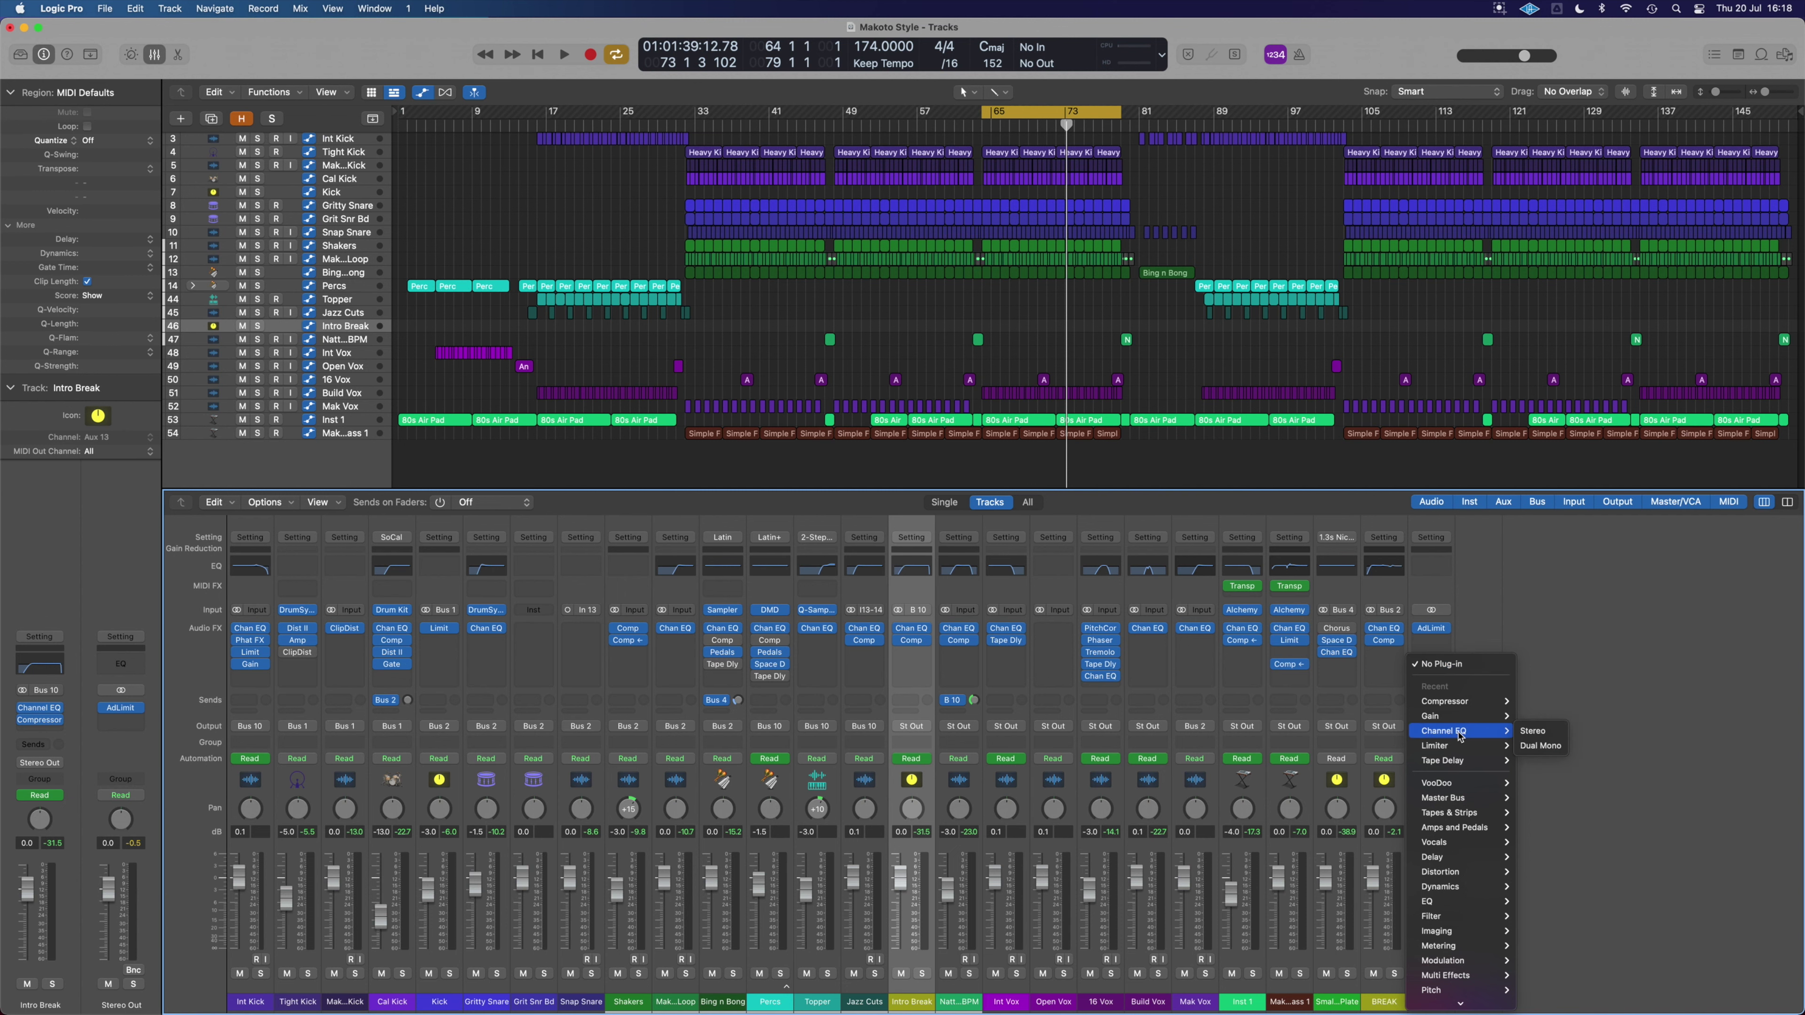
scroll(1461, 739, "down", 3)
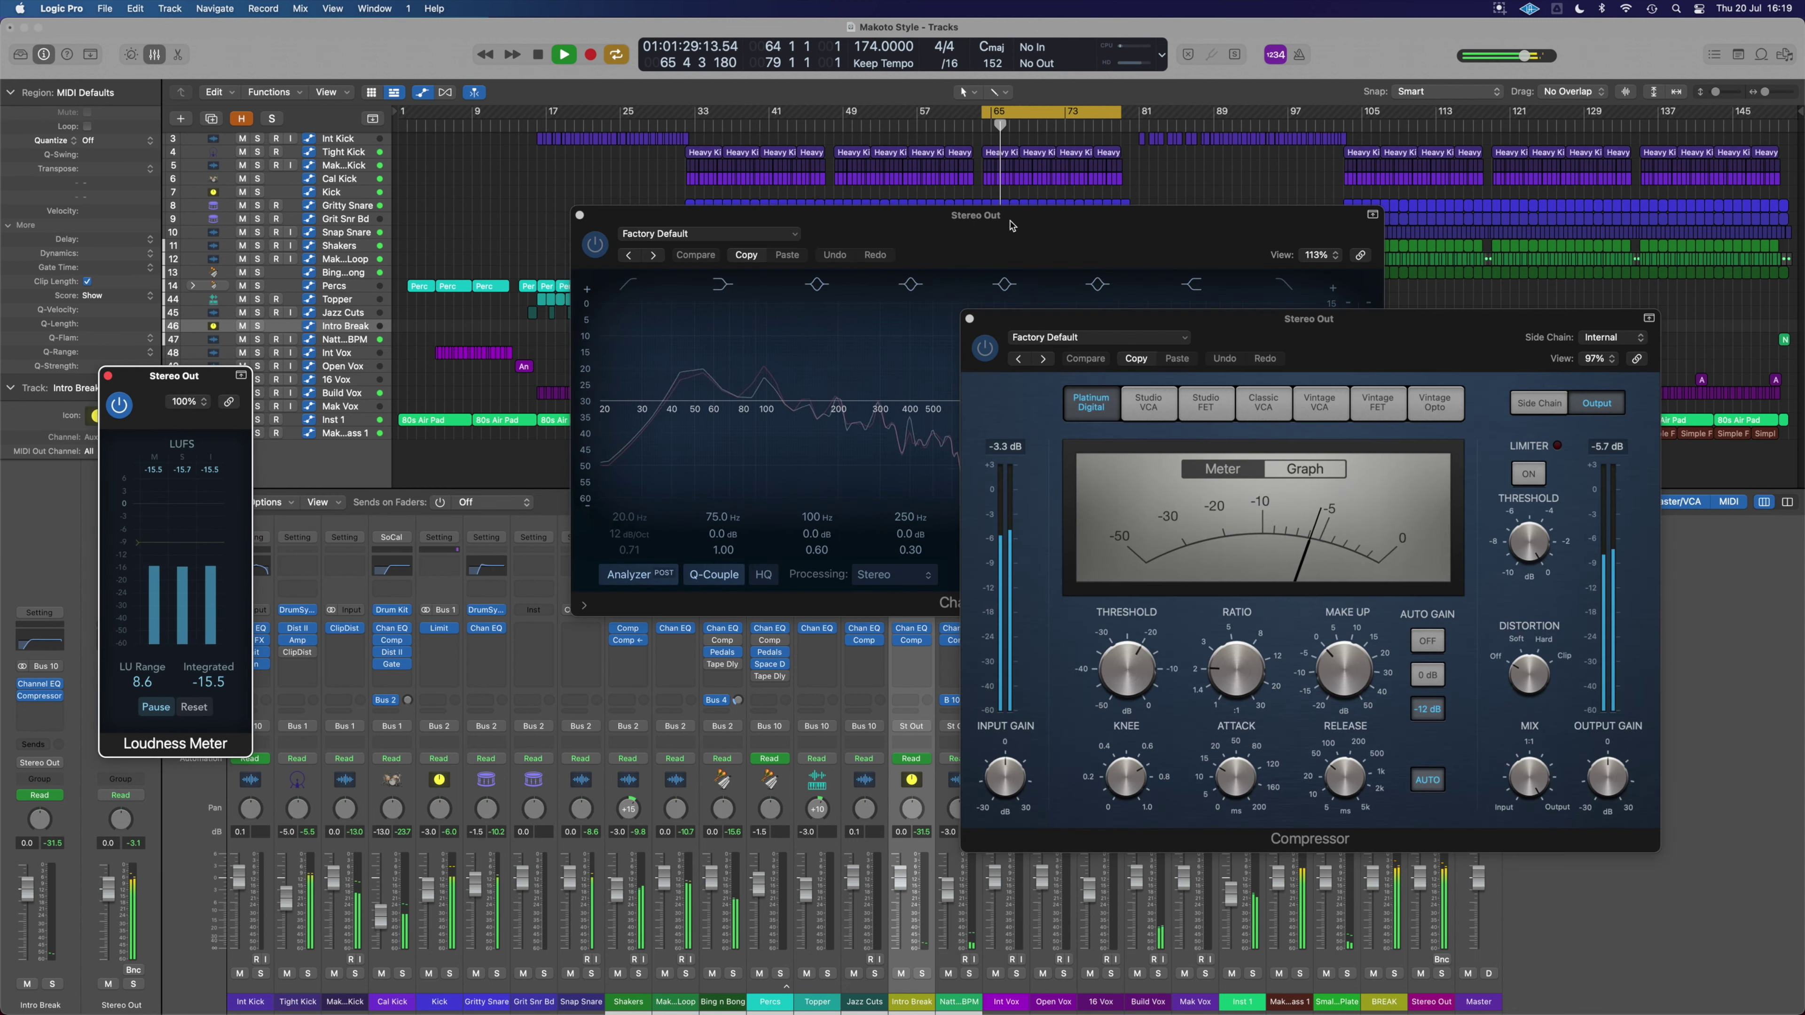
left_click_drag(1286, 383, 1072, 253)
left_click_drag(1430, 640, 1429, 625)
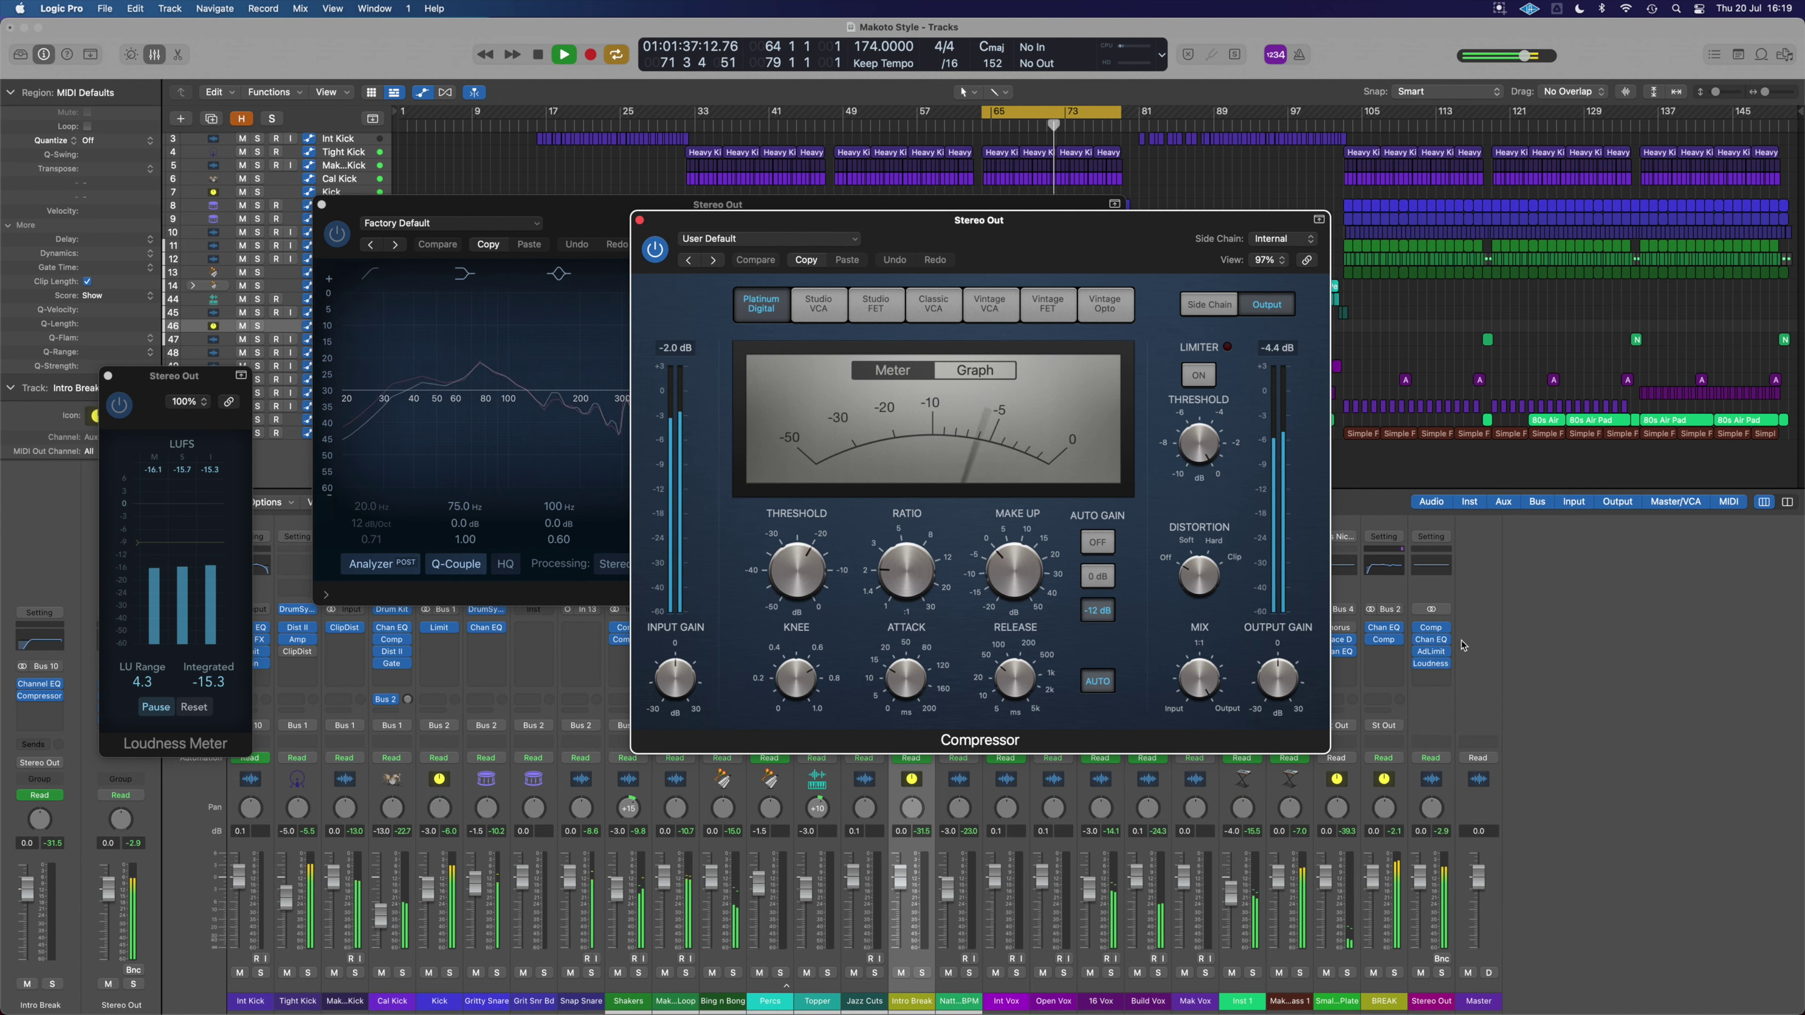
left_click_drag(981, 255, 1137, 300)
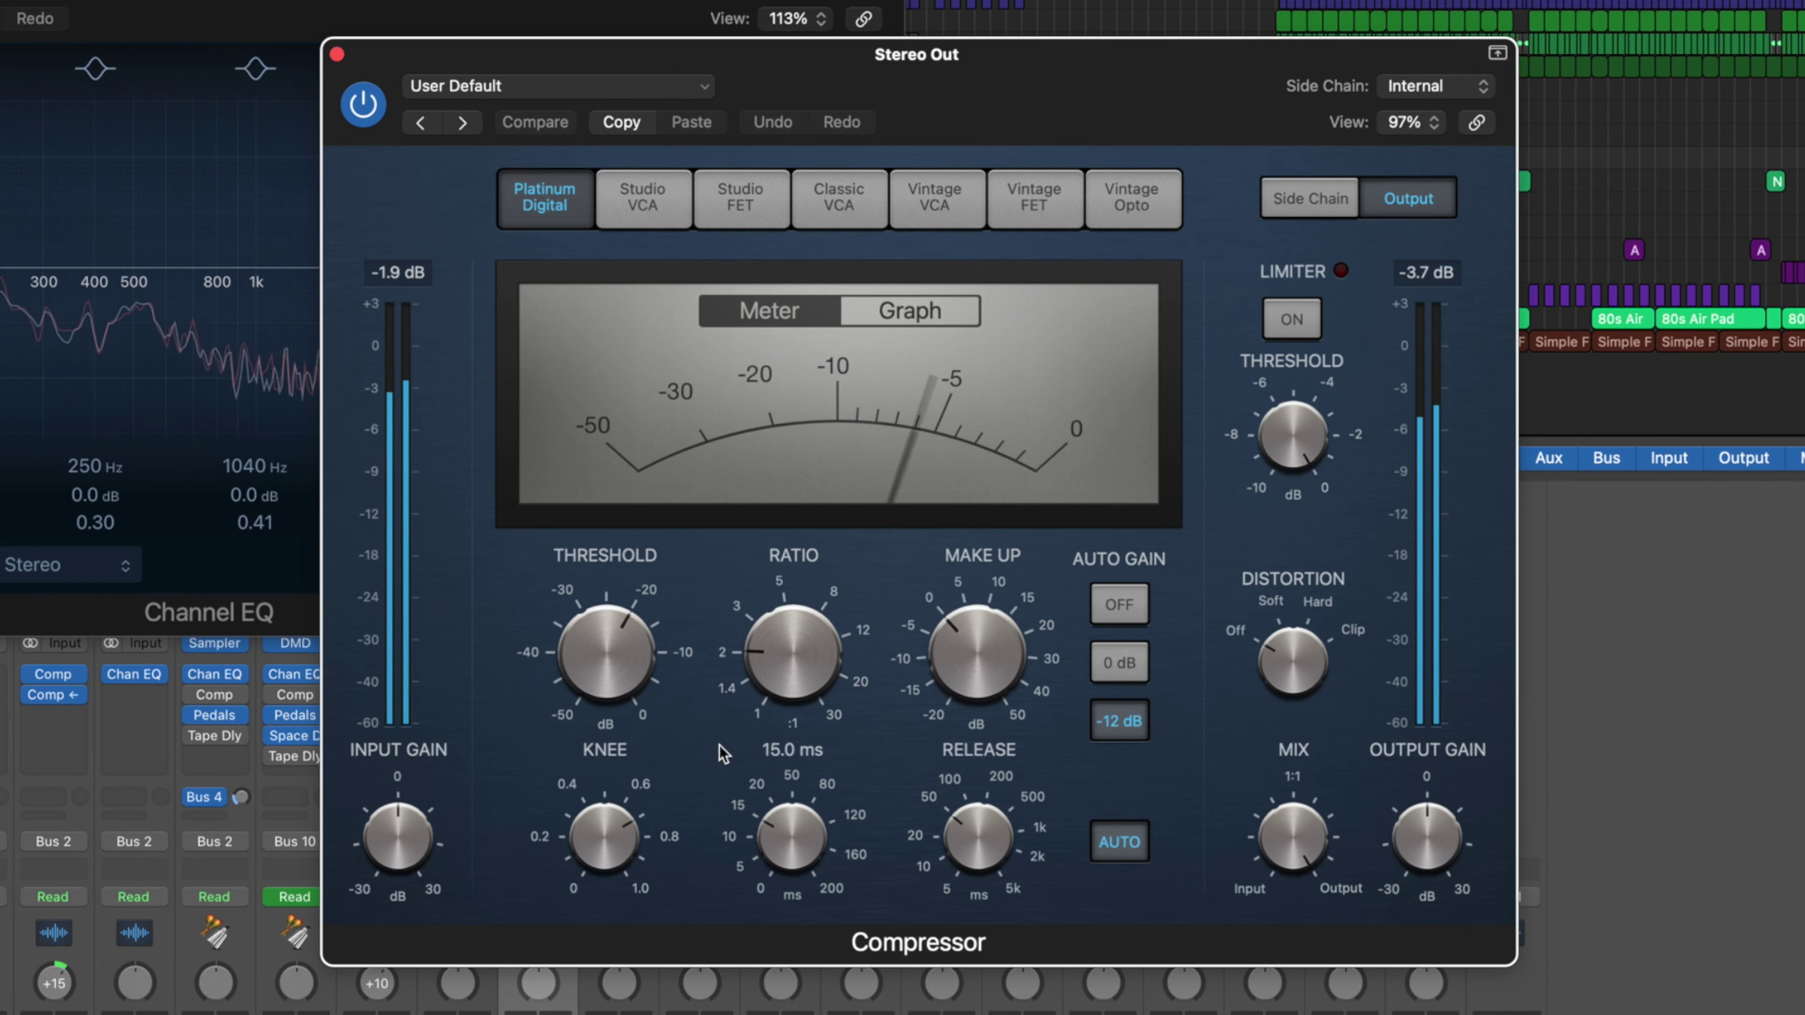
- Lower the Stereo Out Compressor's ratio, turn auto gain off, raise the threshold and set the attack to 41 ms
left_click_drag(803, 677, 800, 716)
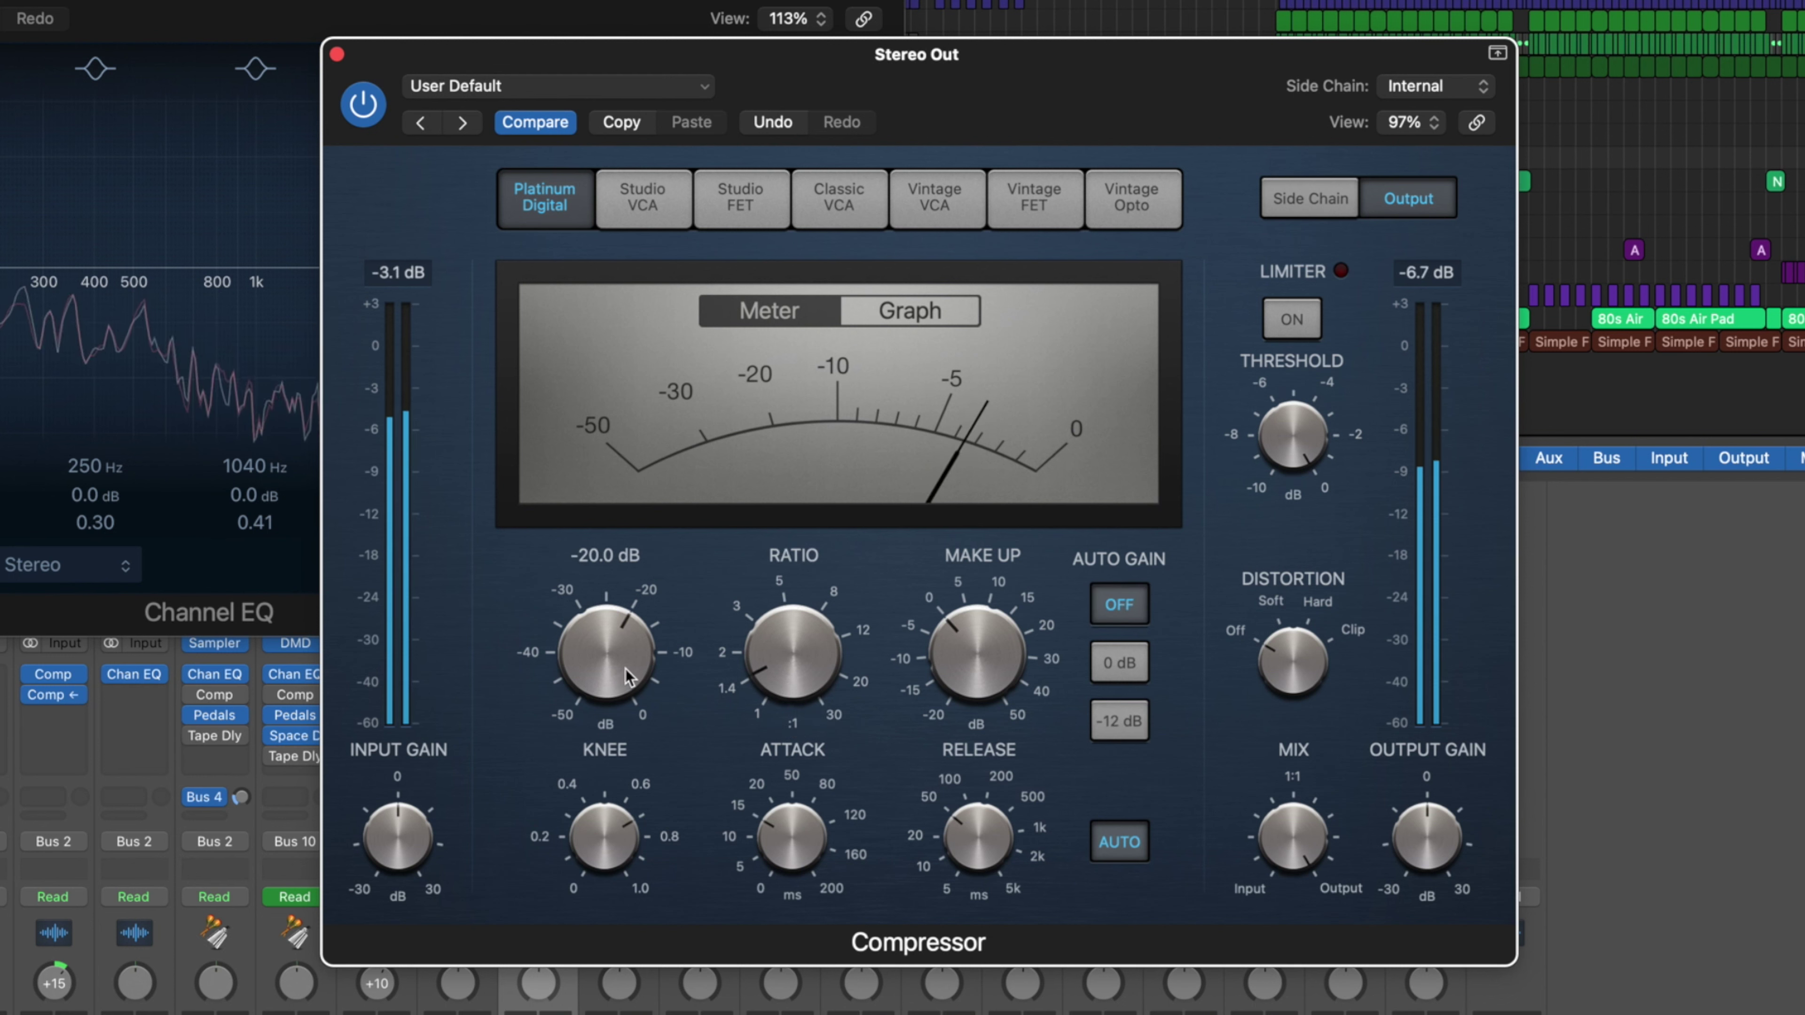
left_click_drag(627, 676, 632, 593)
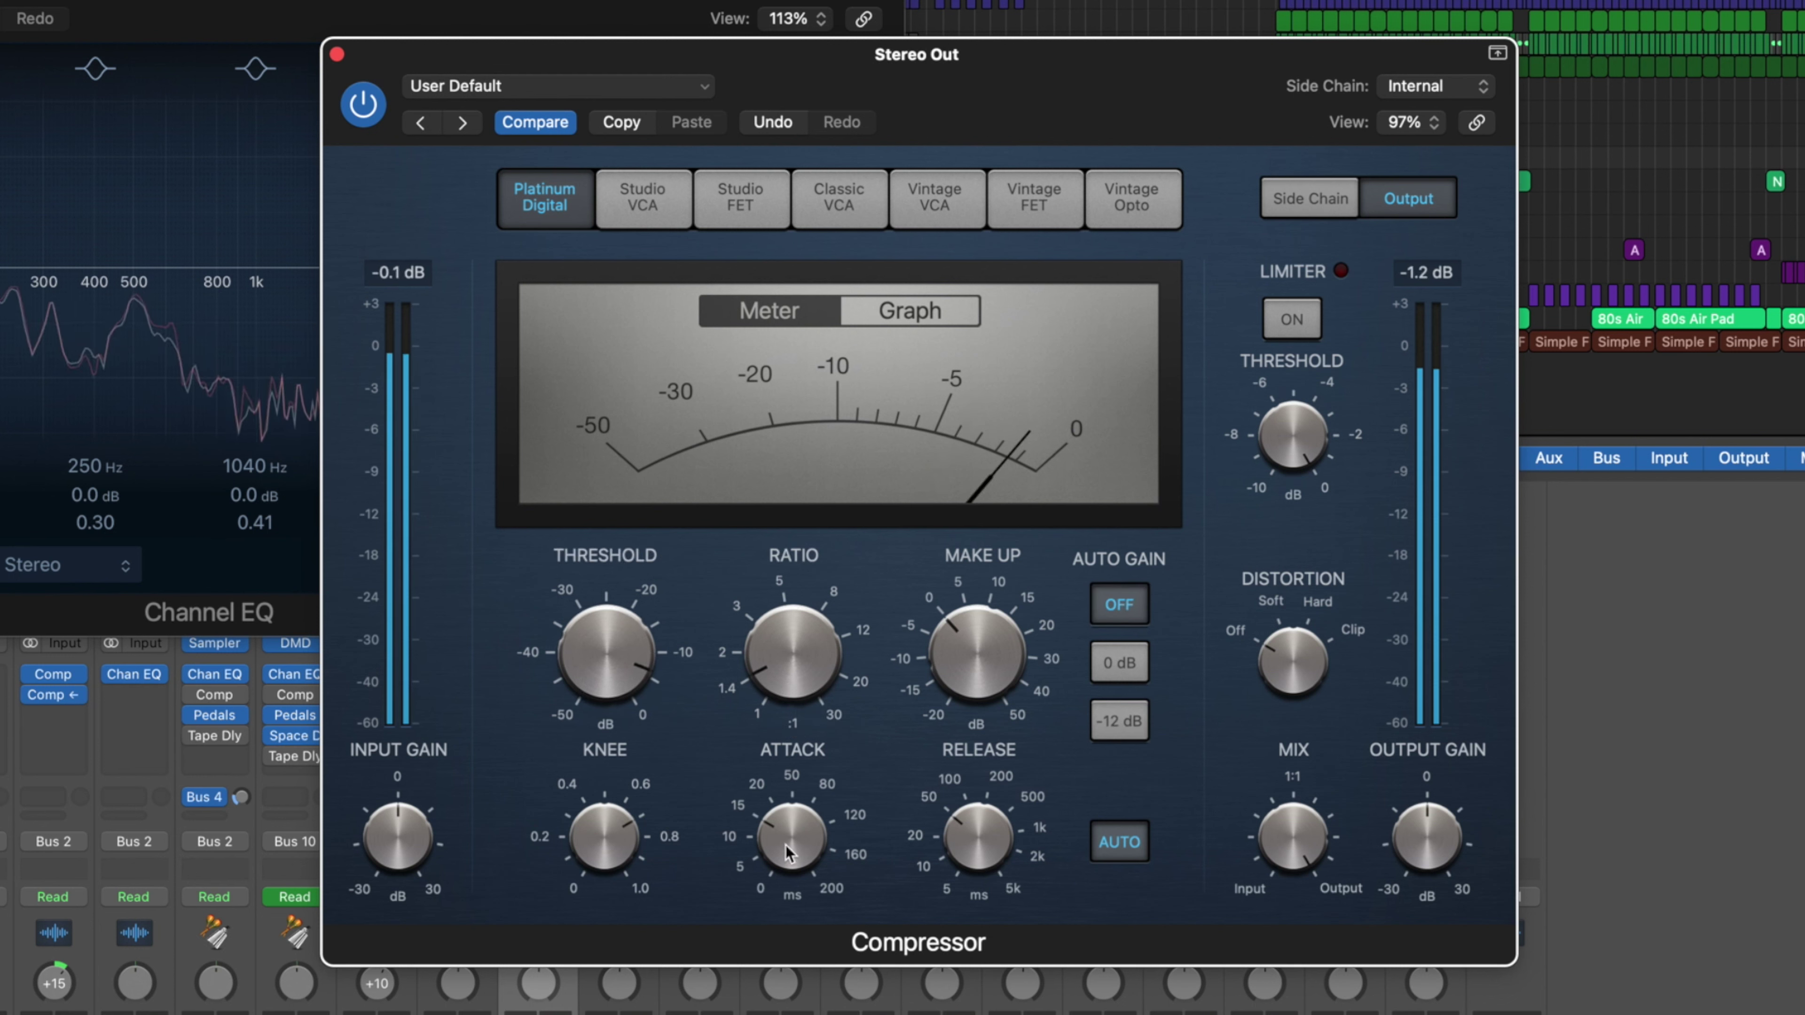
left_click_drag(791, 850, 798, 839)
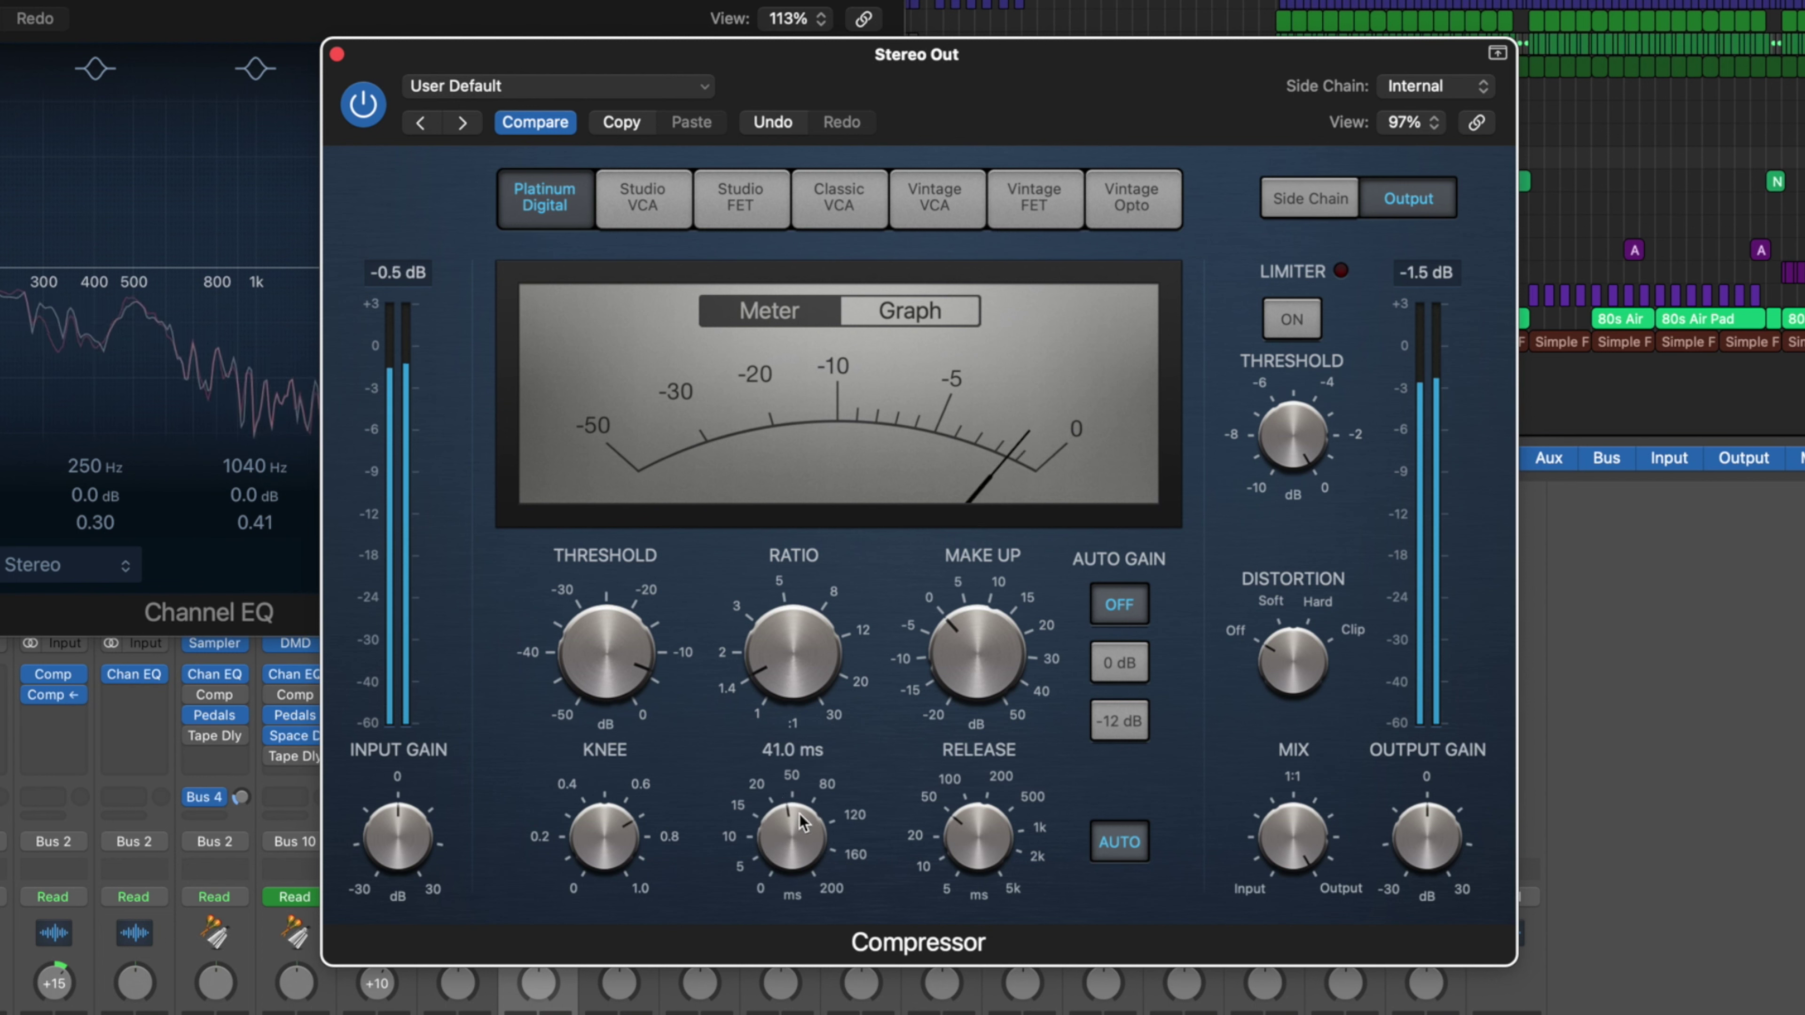
left_click_drag(984, 839, 988, 850)
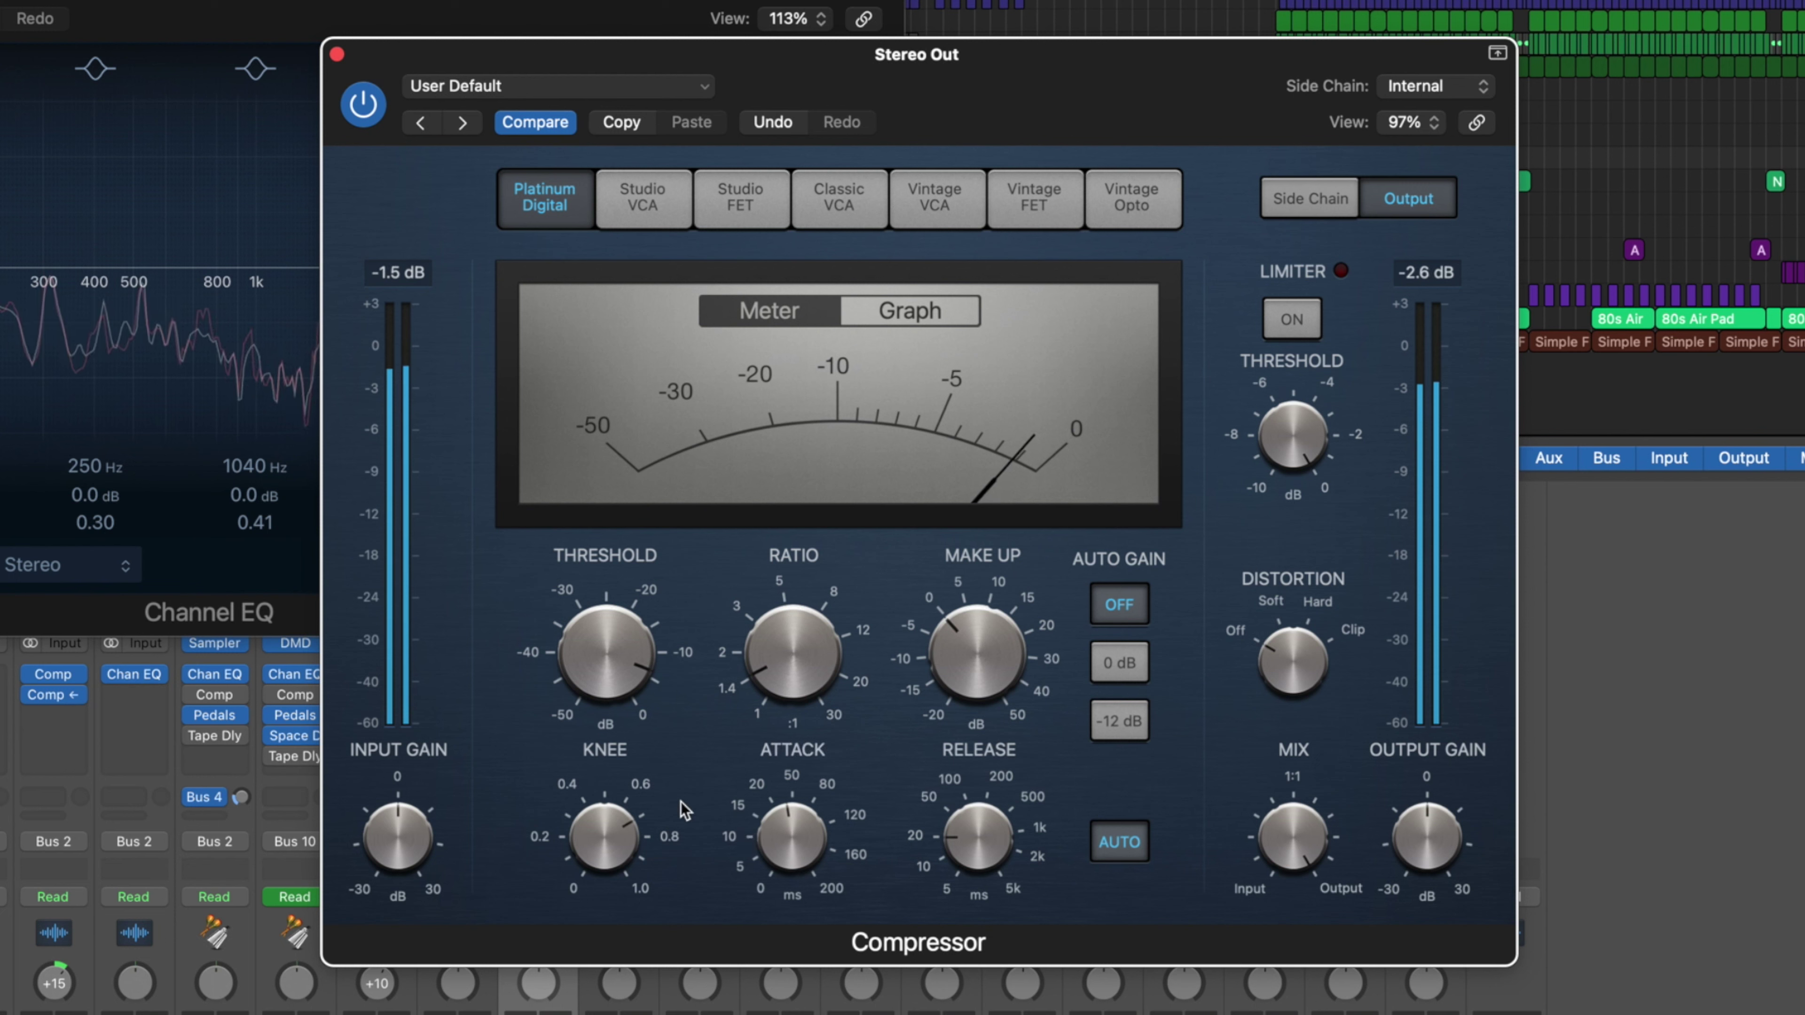
- Set the Stereo Out Compressor's threshold to -12 dB, switch off auto release and close the plug-in
left_click_drag(604, 687, 608, 694)
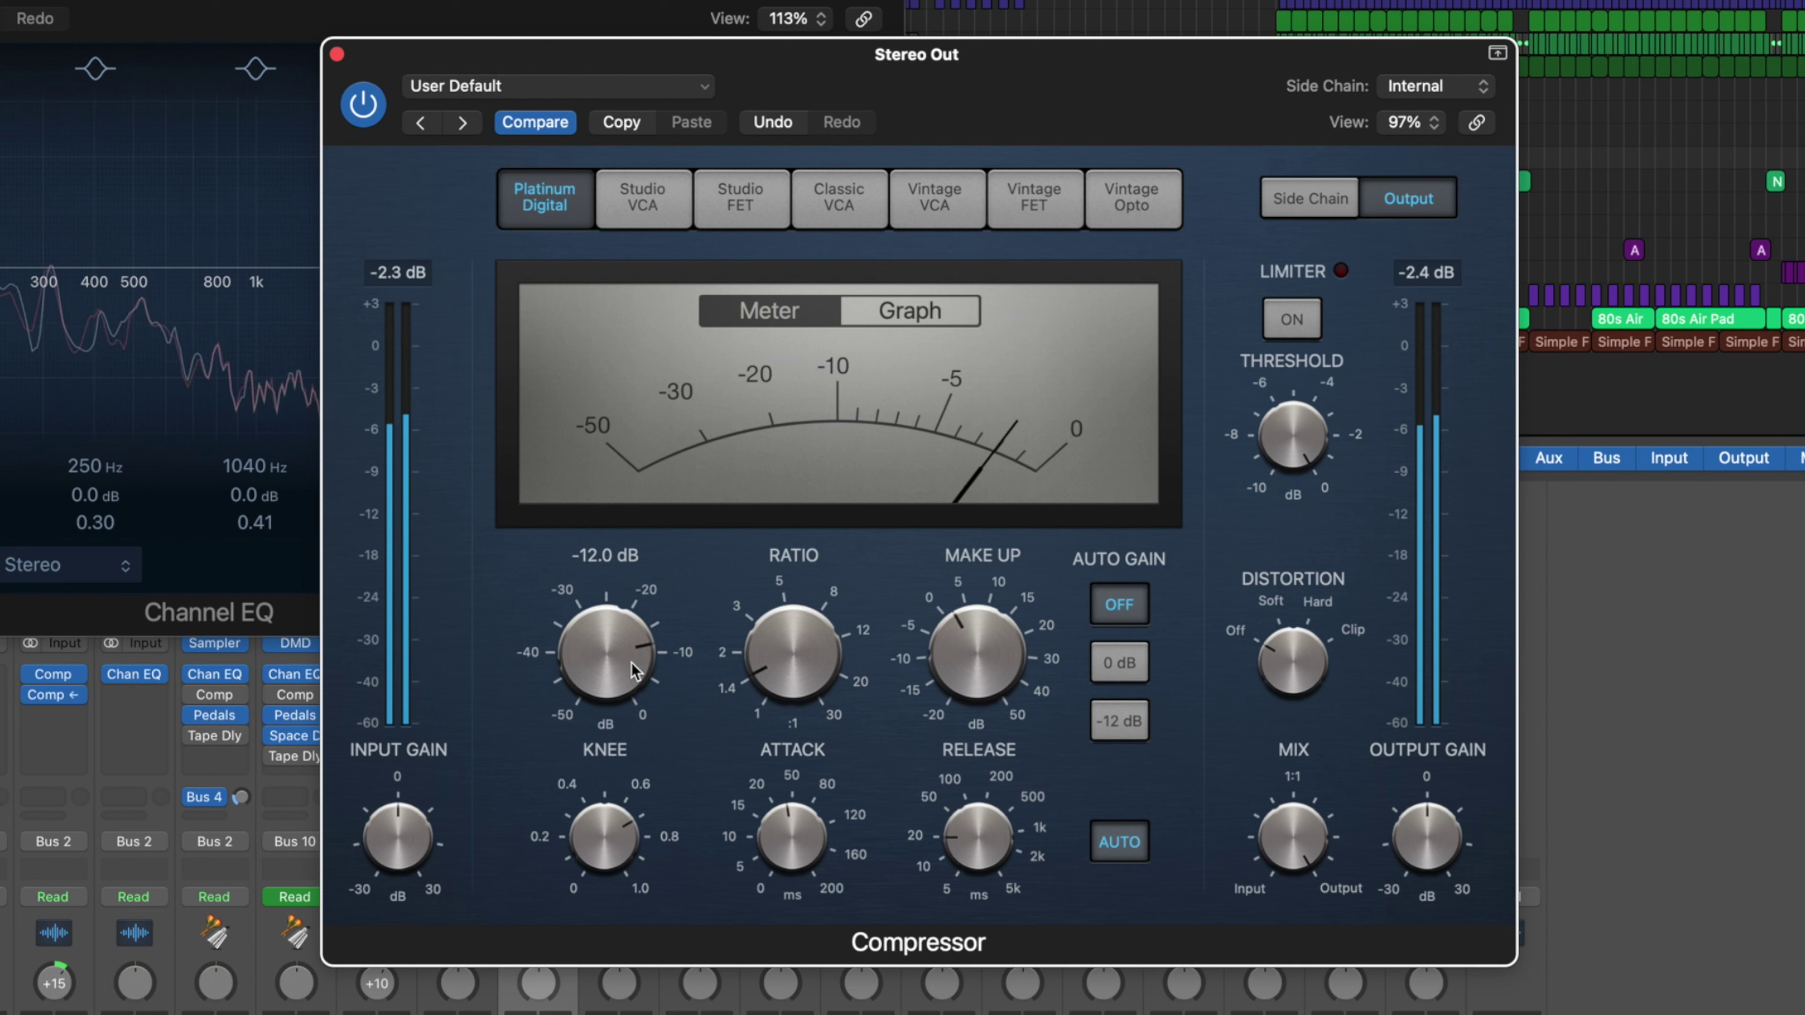
left_click(1116, 851)
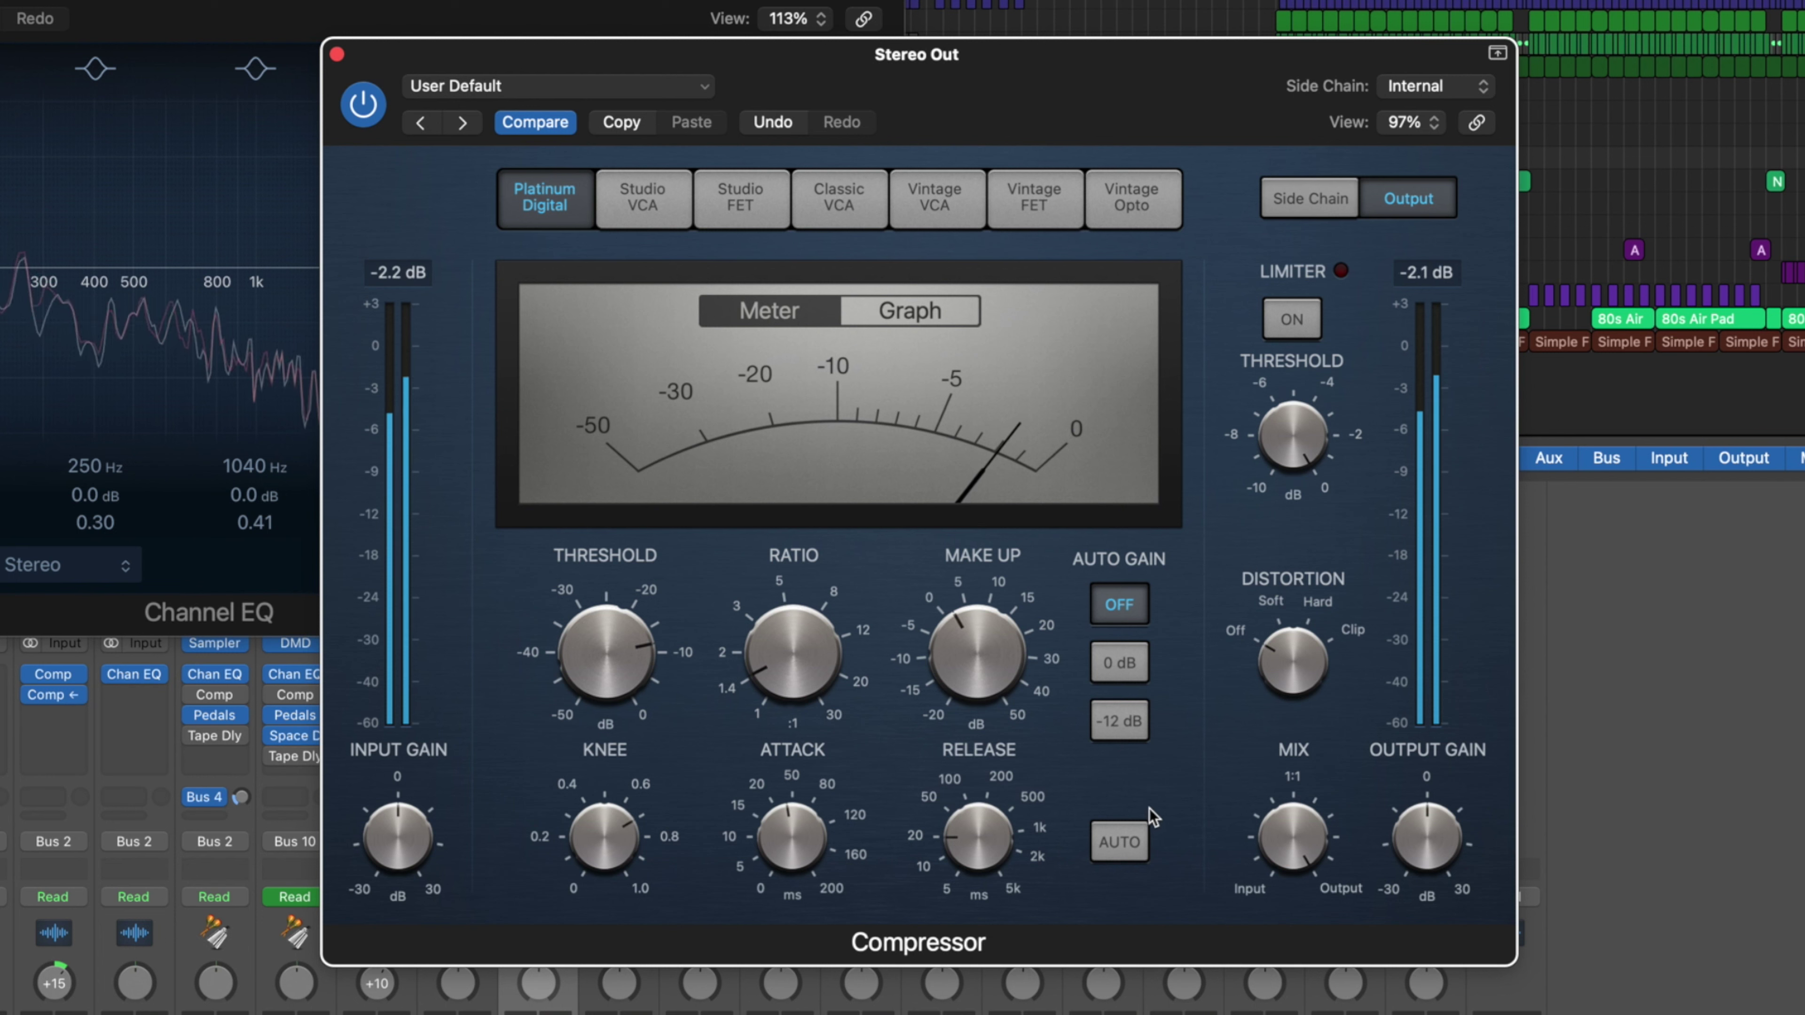
mouse_move(772, 608)
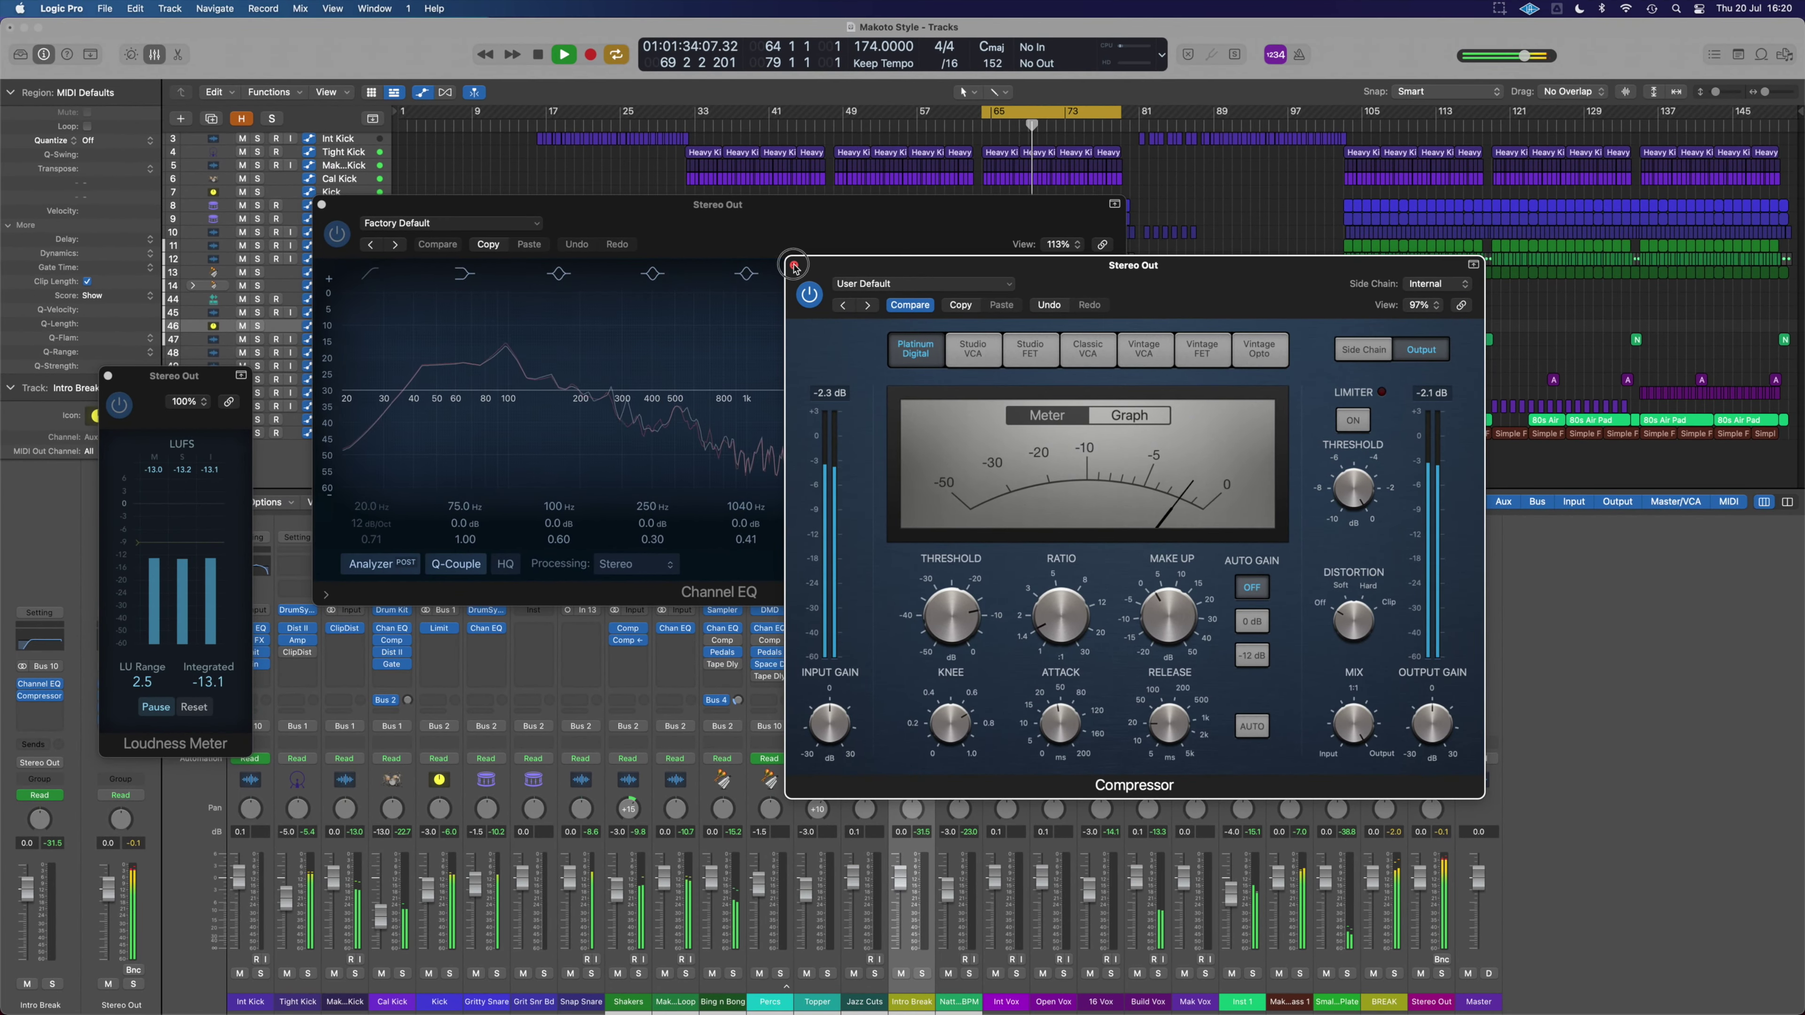
left_click(794, 266)
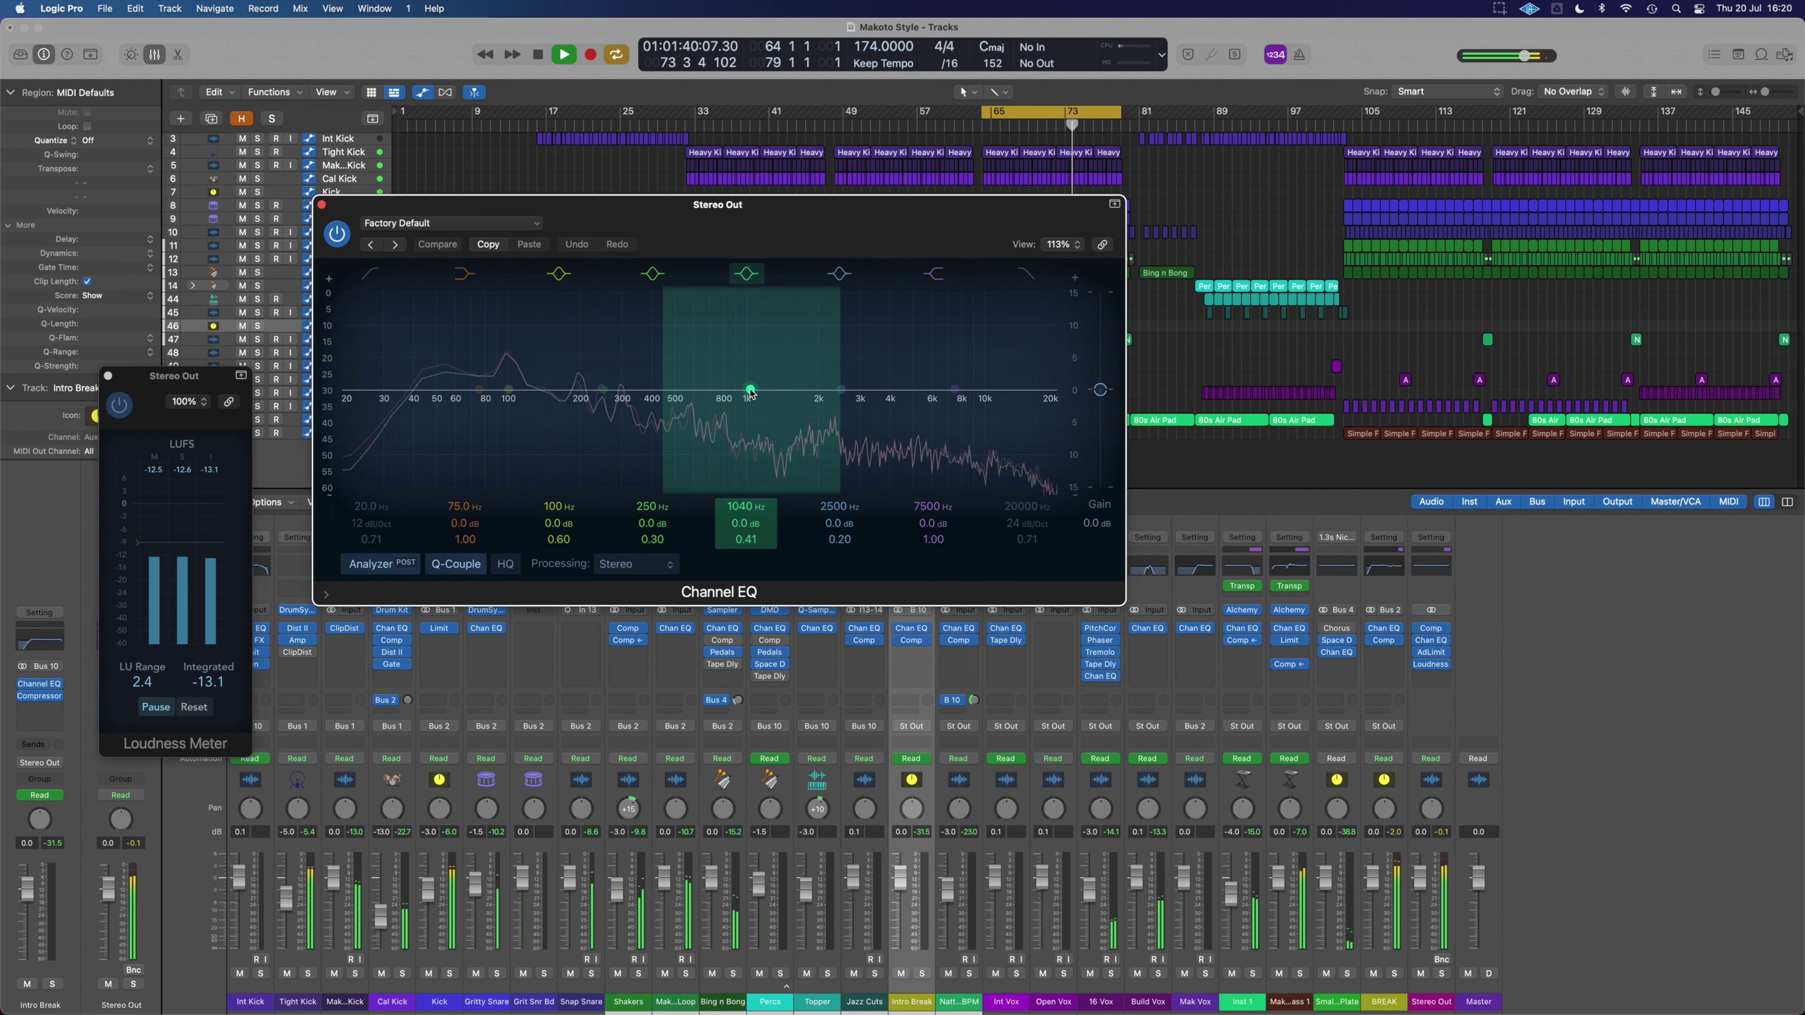
- Shape the Stereo Out Channel EQ with +2.4 dB at 1190 Hz, -3 dB at 2300 Hz and +2 dB at 4200 Hz
left_click_drag(750, 393, 800, 325)
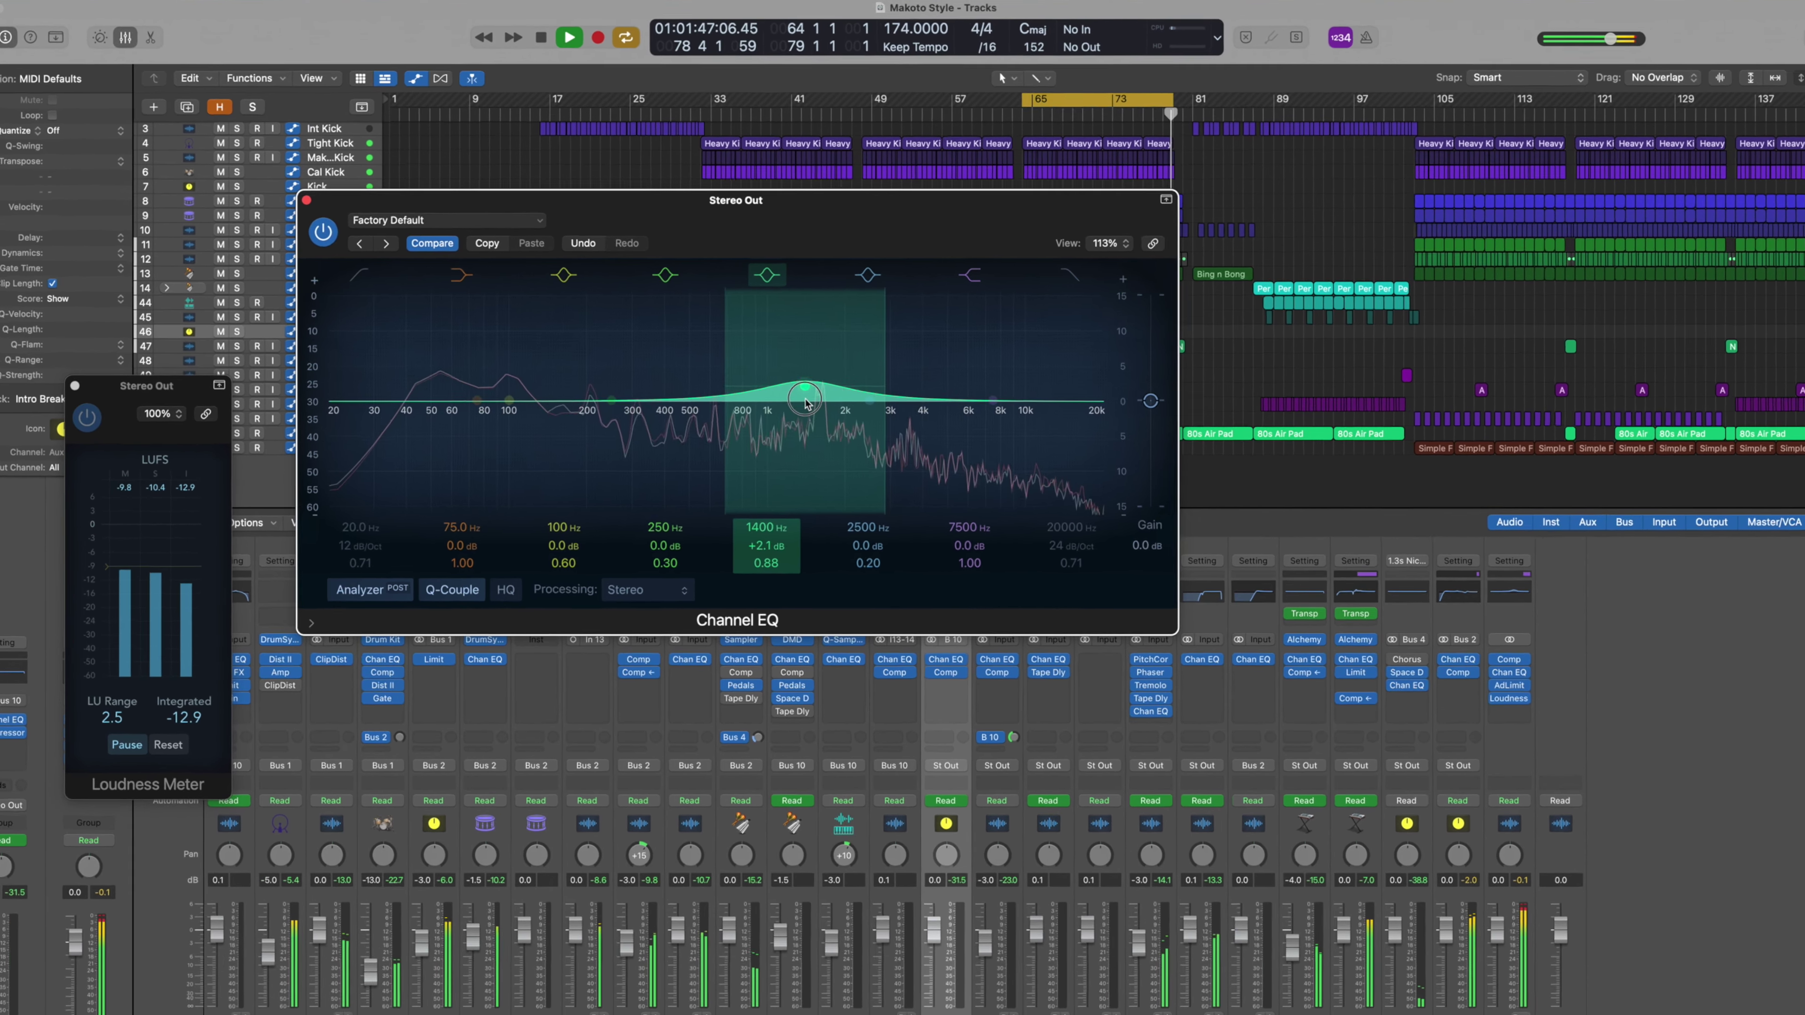
left_click_drag(757, 373, 762, 377)
left_click_drag(975, 475, 978, 478)
left_click(1326, 497)
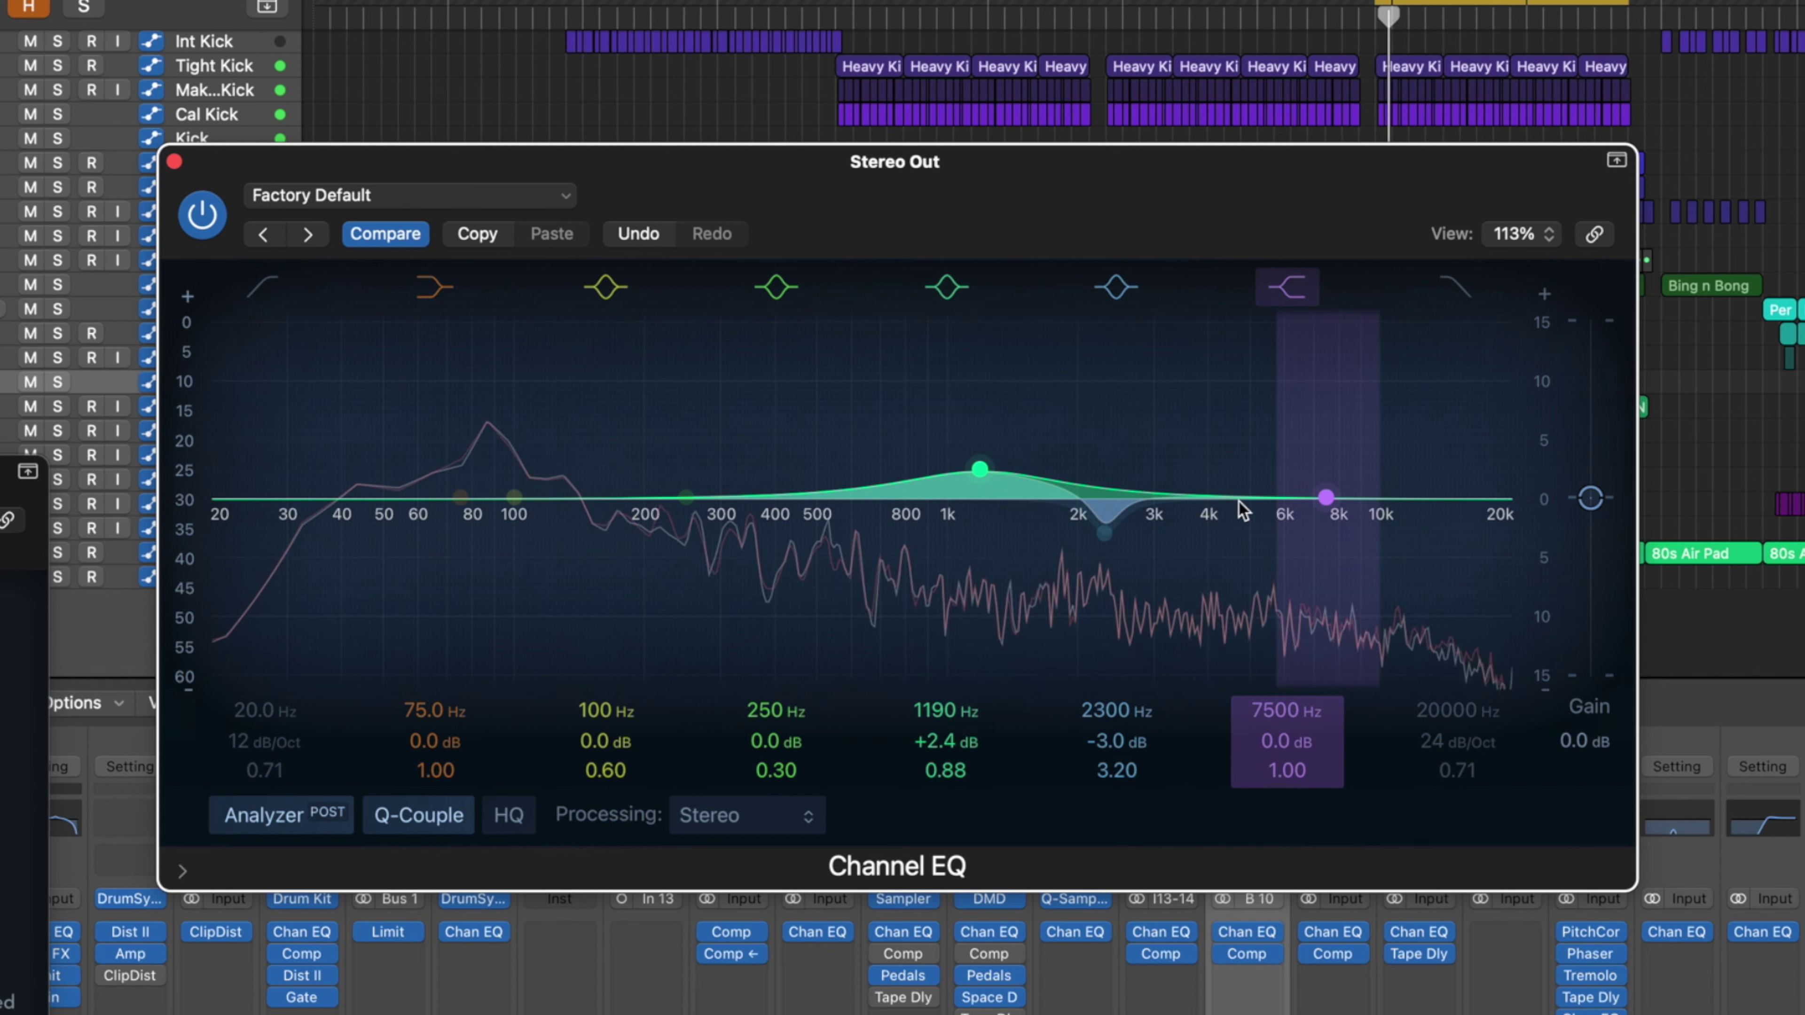
left_click_drag(555, 515, 1217, 478)
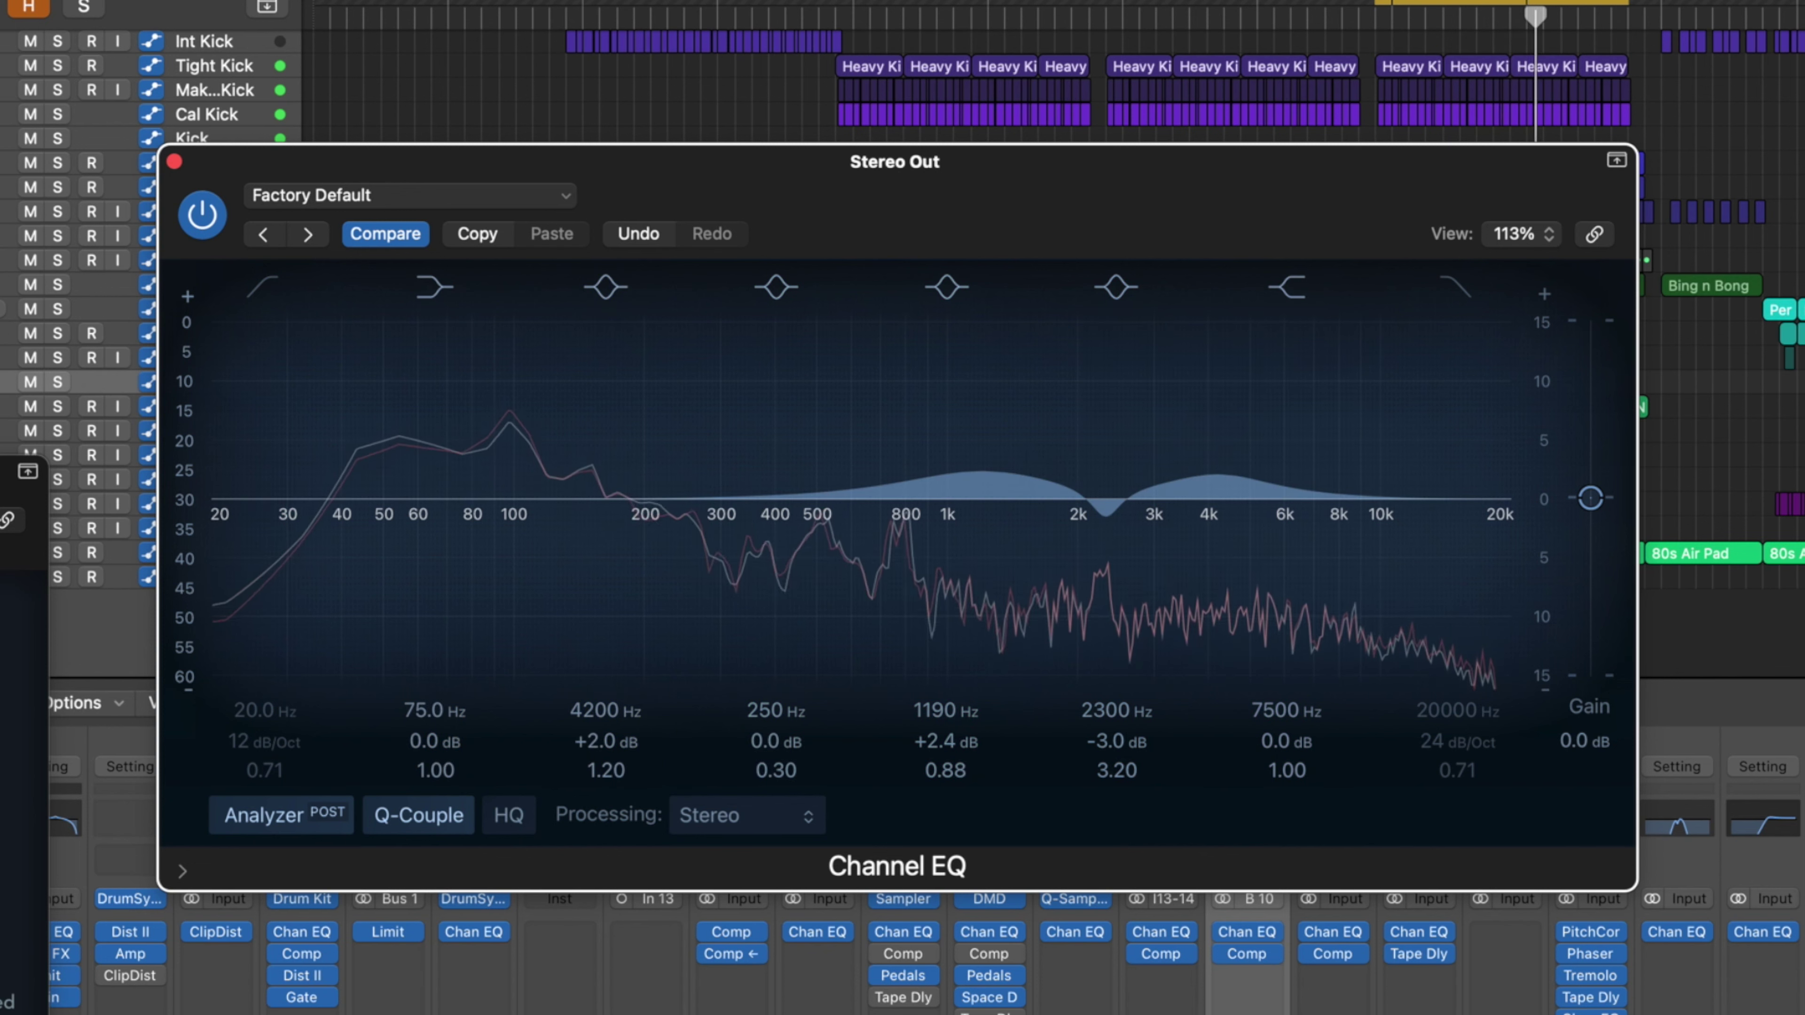
- Remove the Tonal Balance Control 2 plug-in from the Stereo Out channel
left_click(1797, 932)
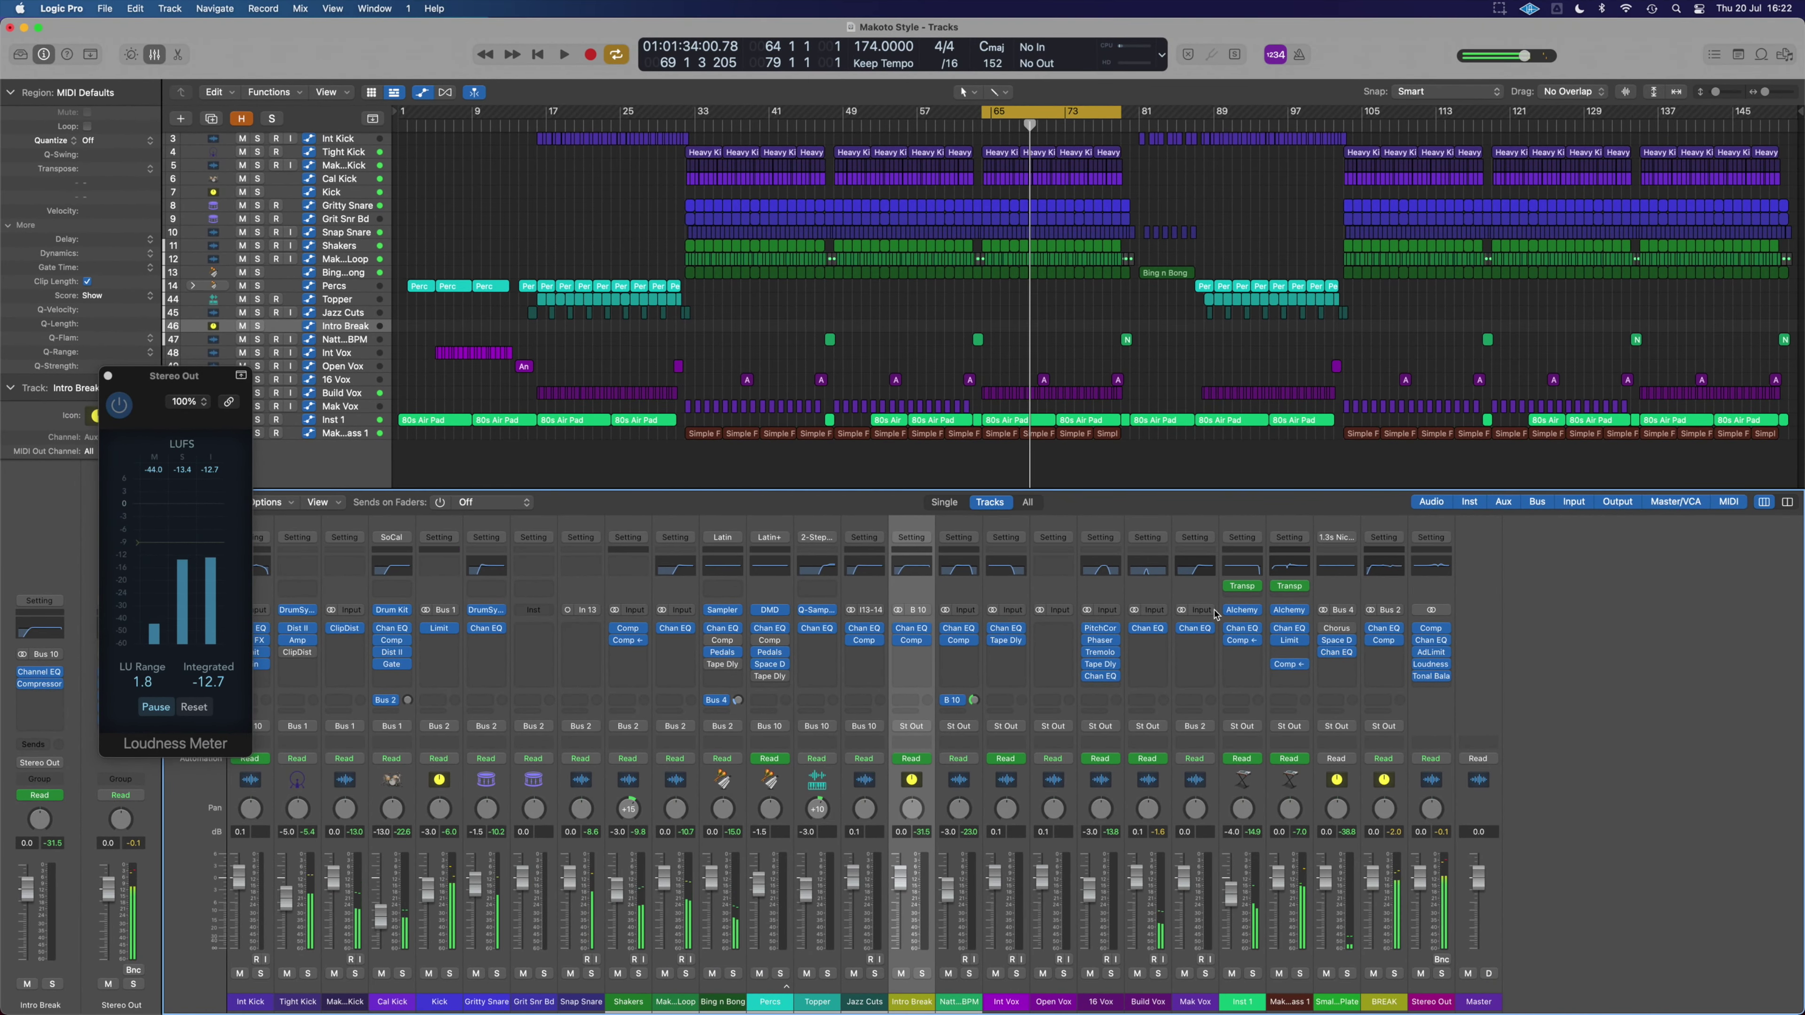
left_click(1433, 668)
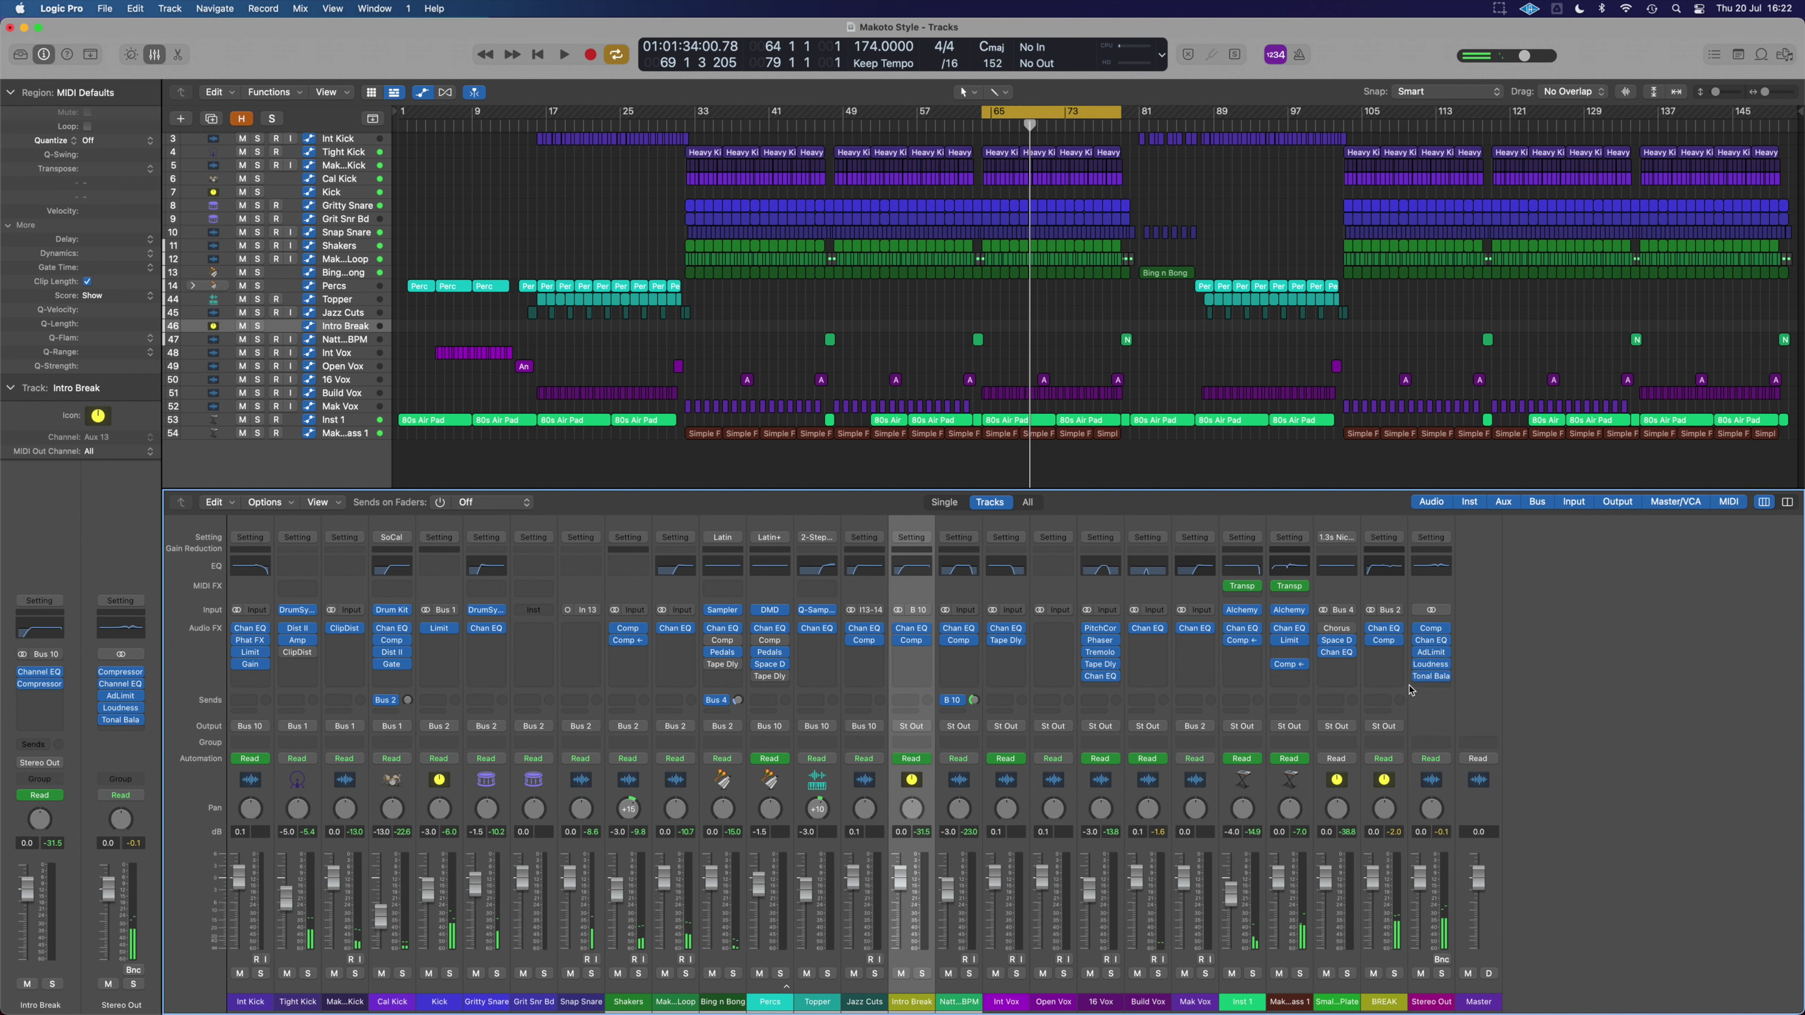
left_click(1448, 682)
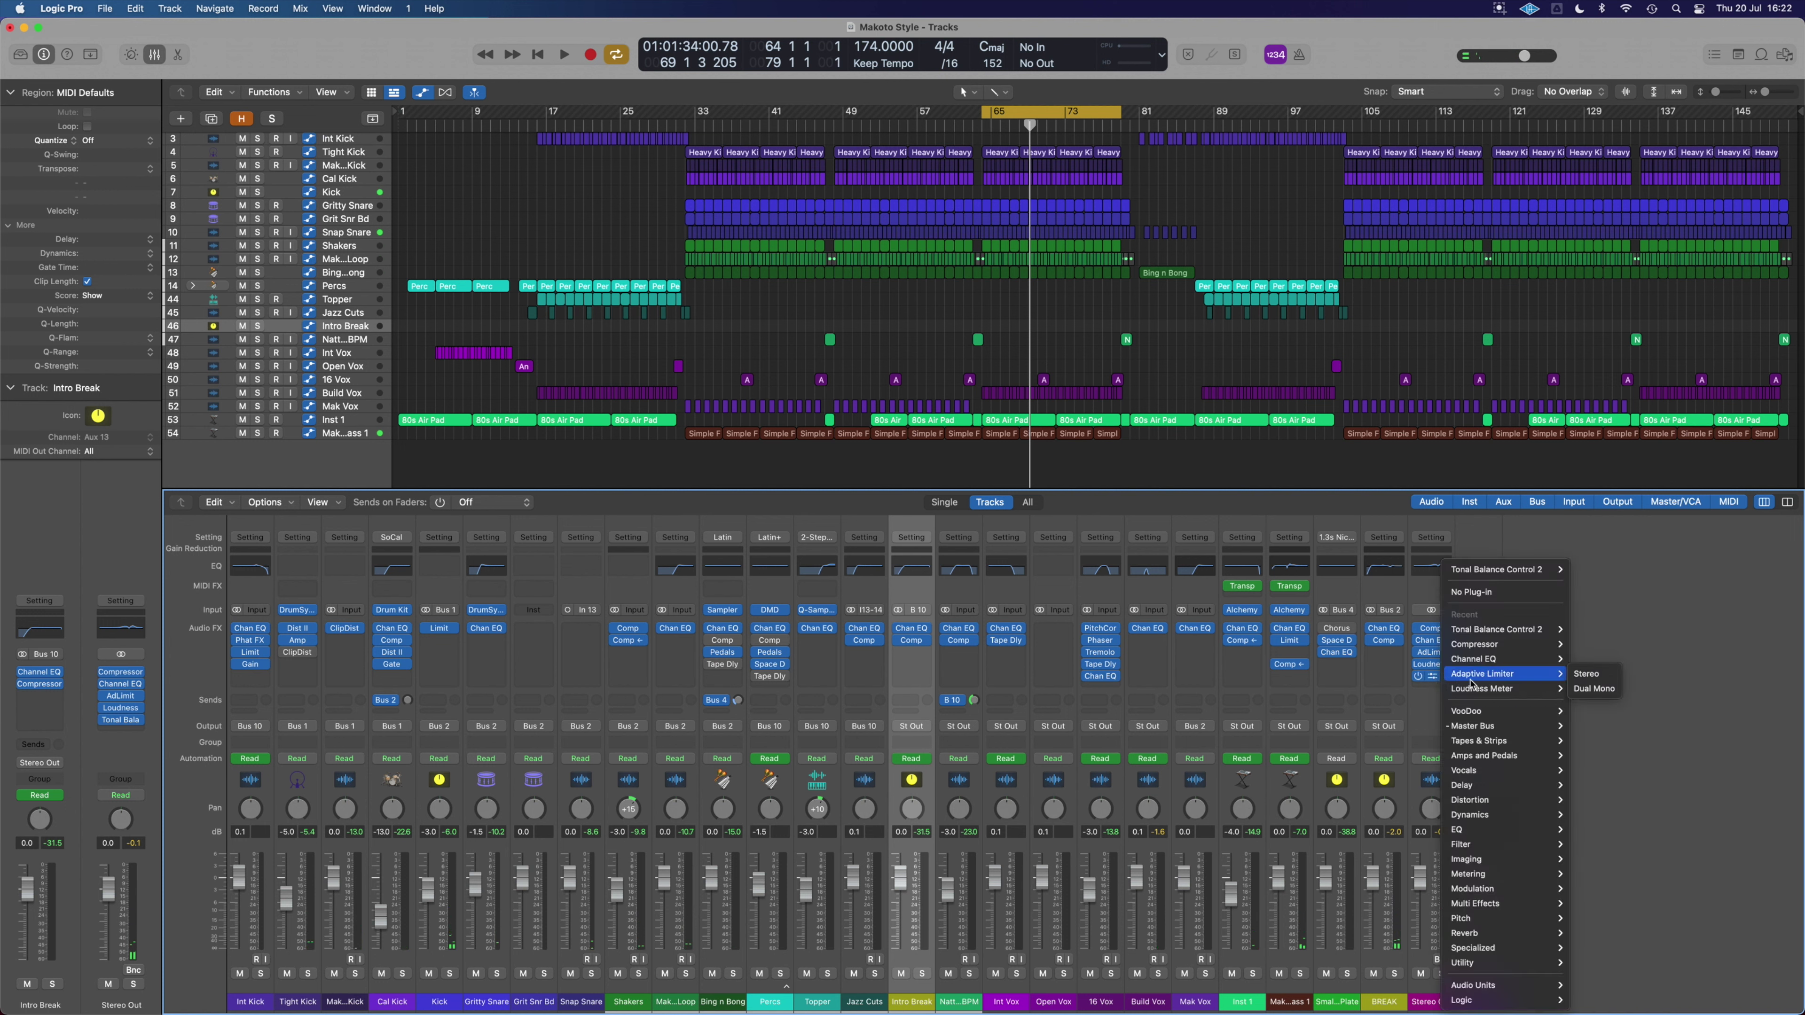
left_click(1499, 595)
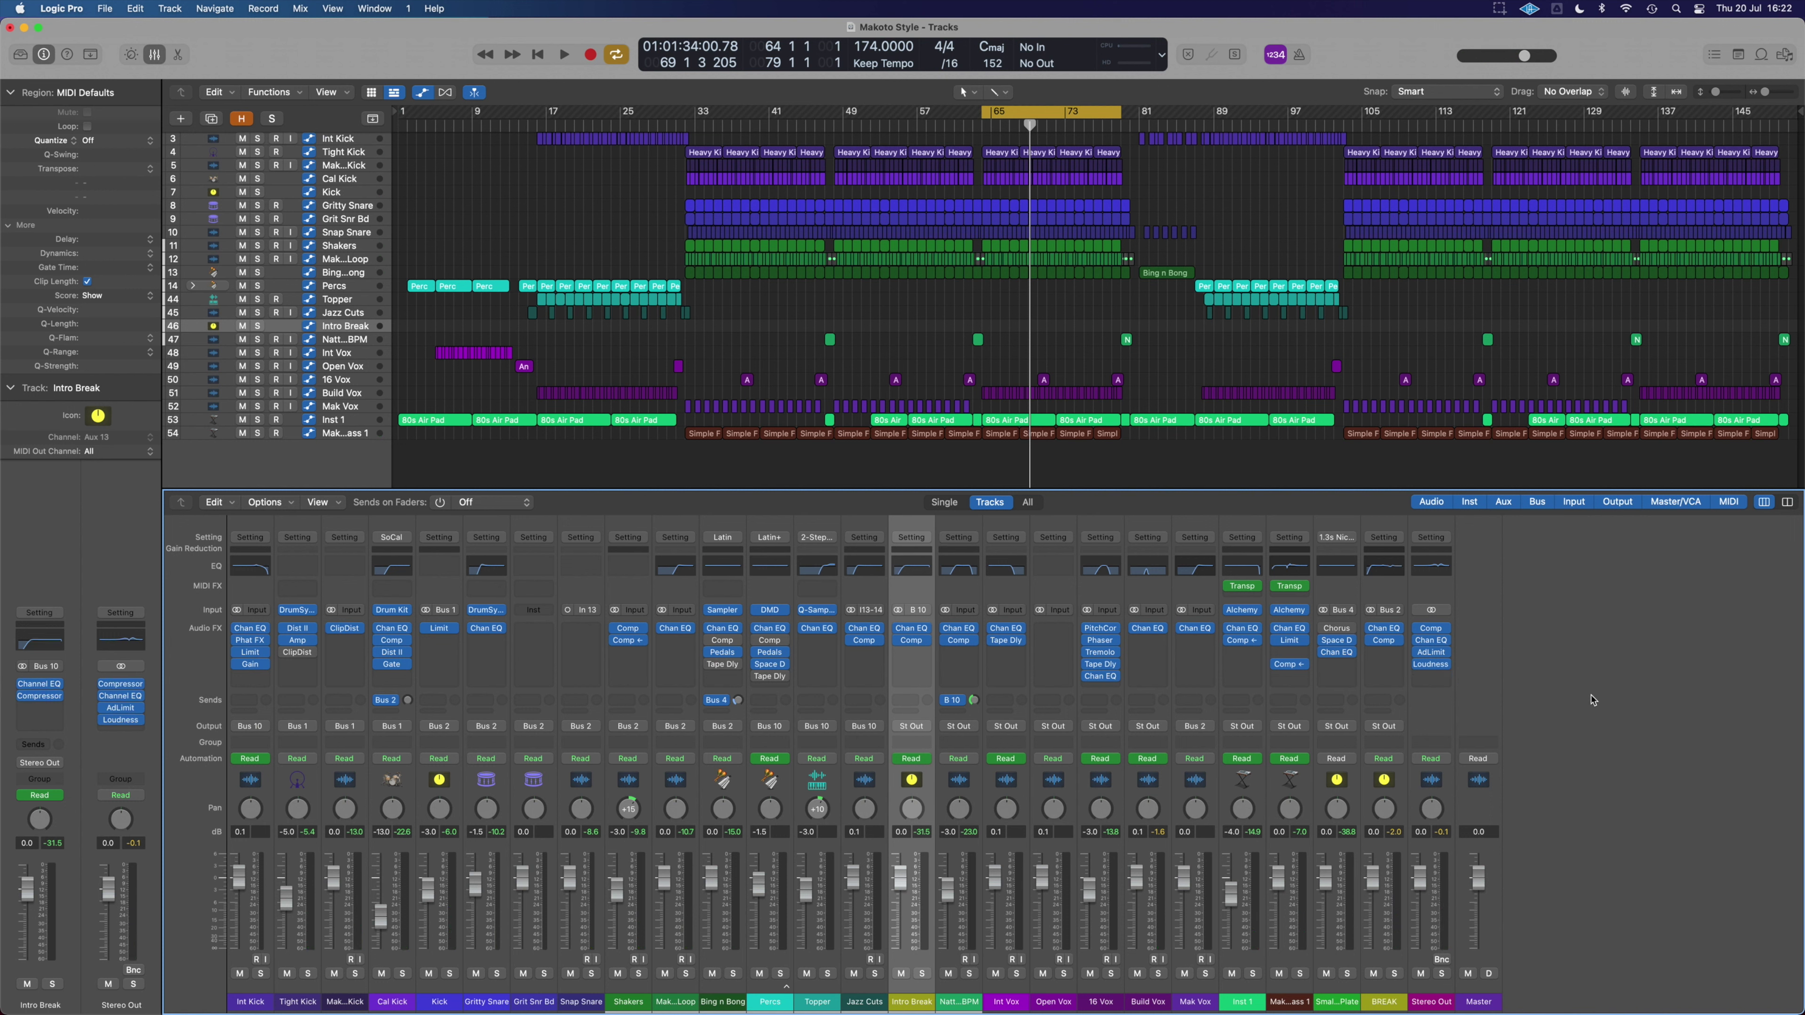
- Automate the Stereo Out limiter gain to drop from 6 dB at bar 79 to 1 dB near bar 81
left_click(1431, 655)
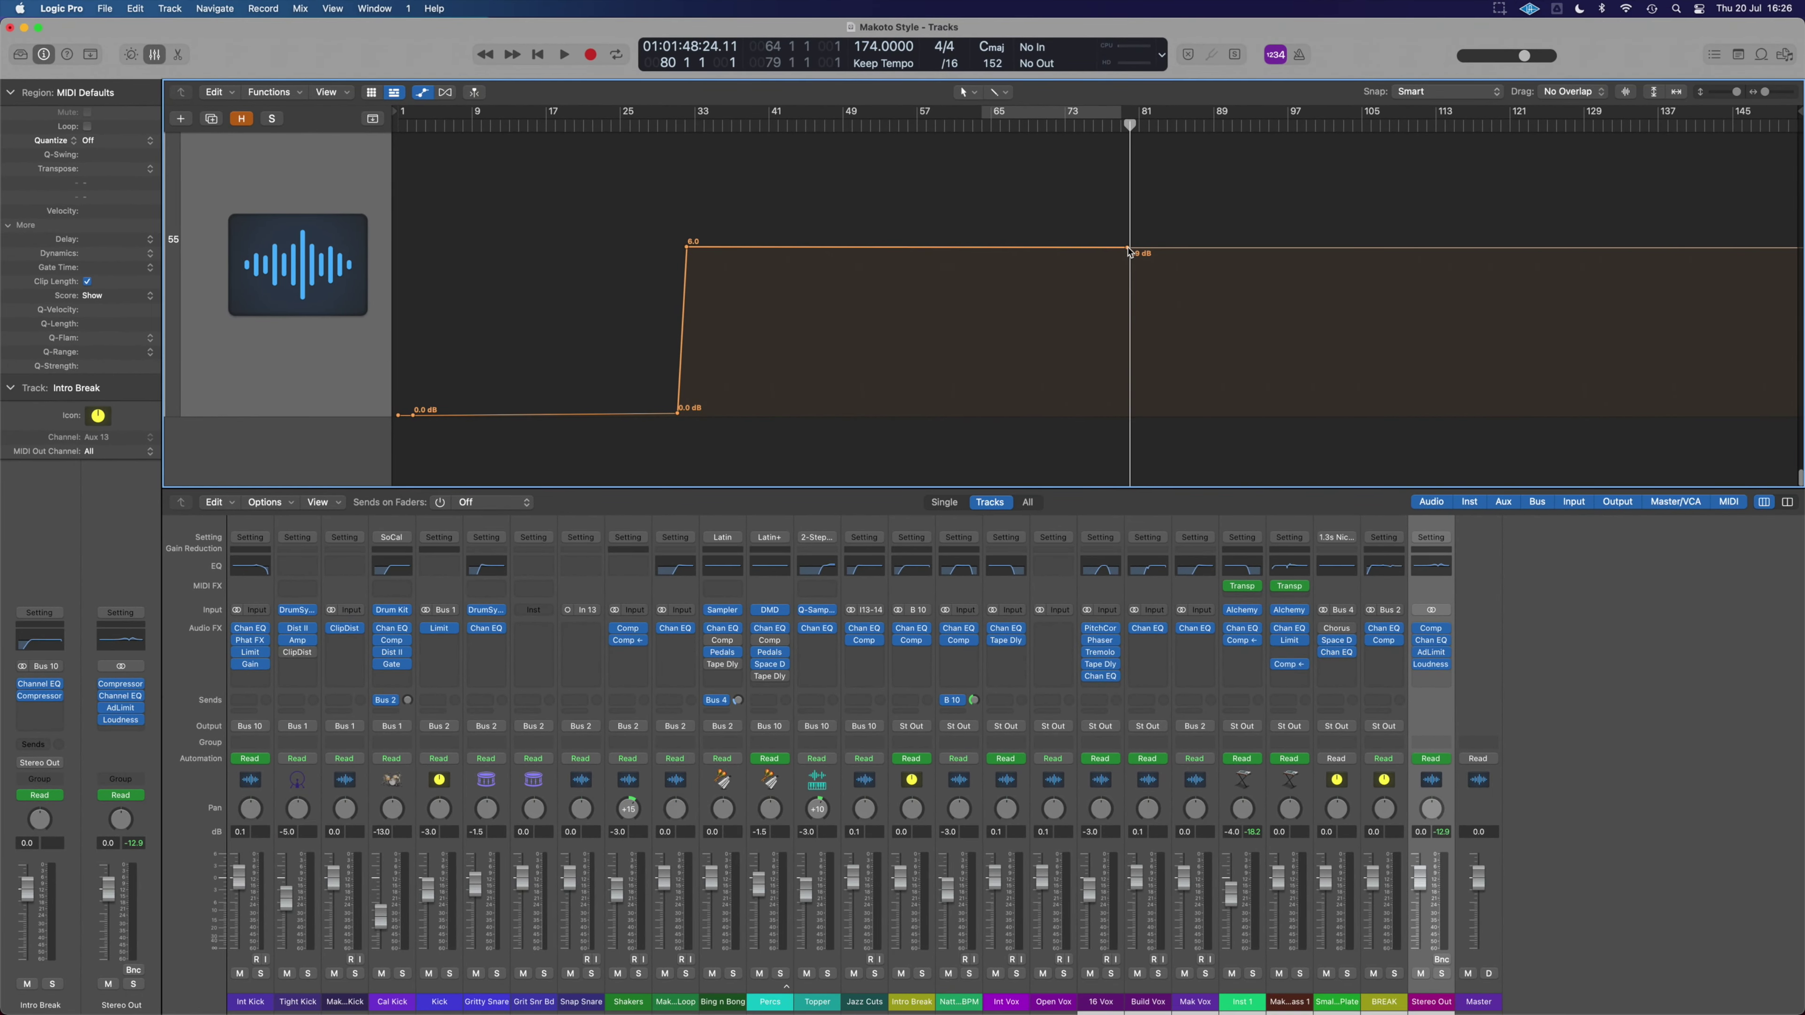
left_click_drag(1128, 249, 1141, 393)
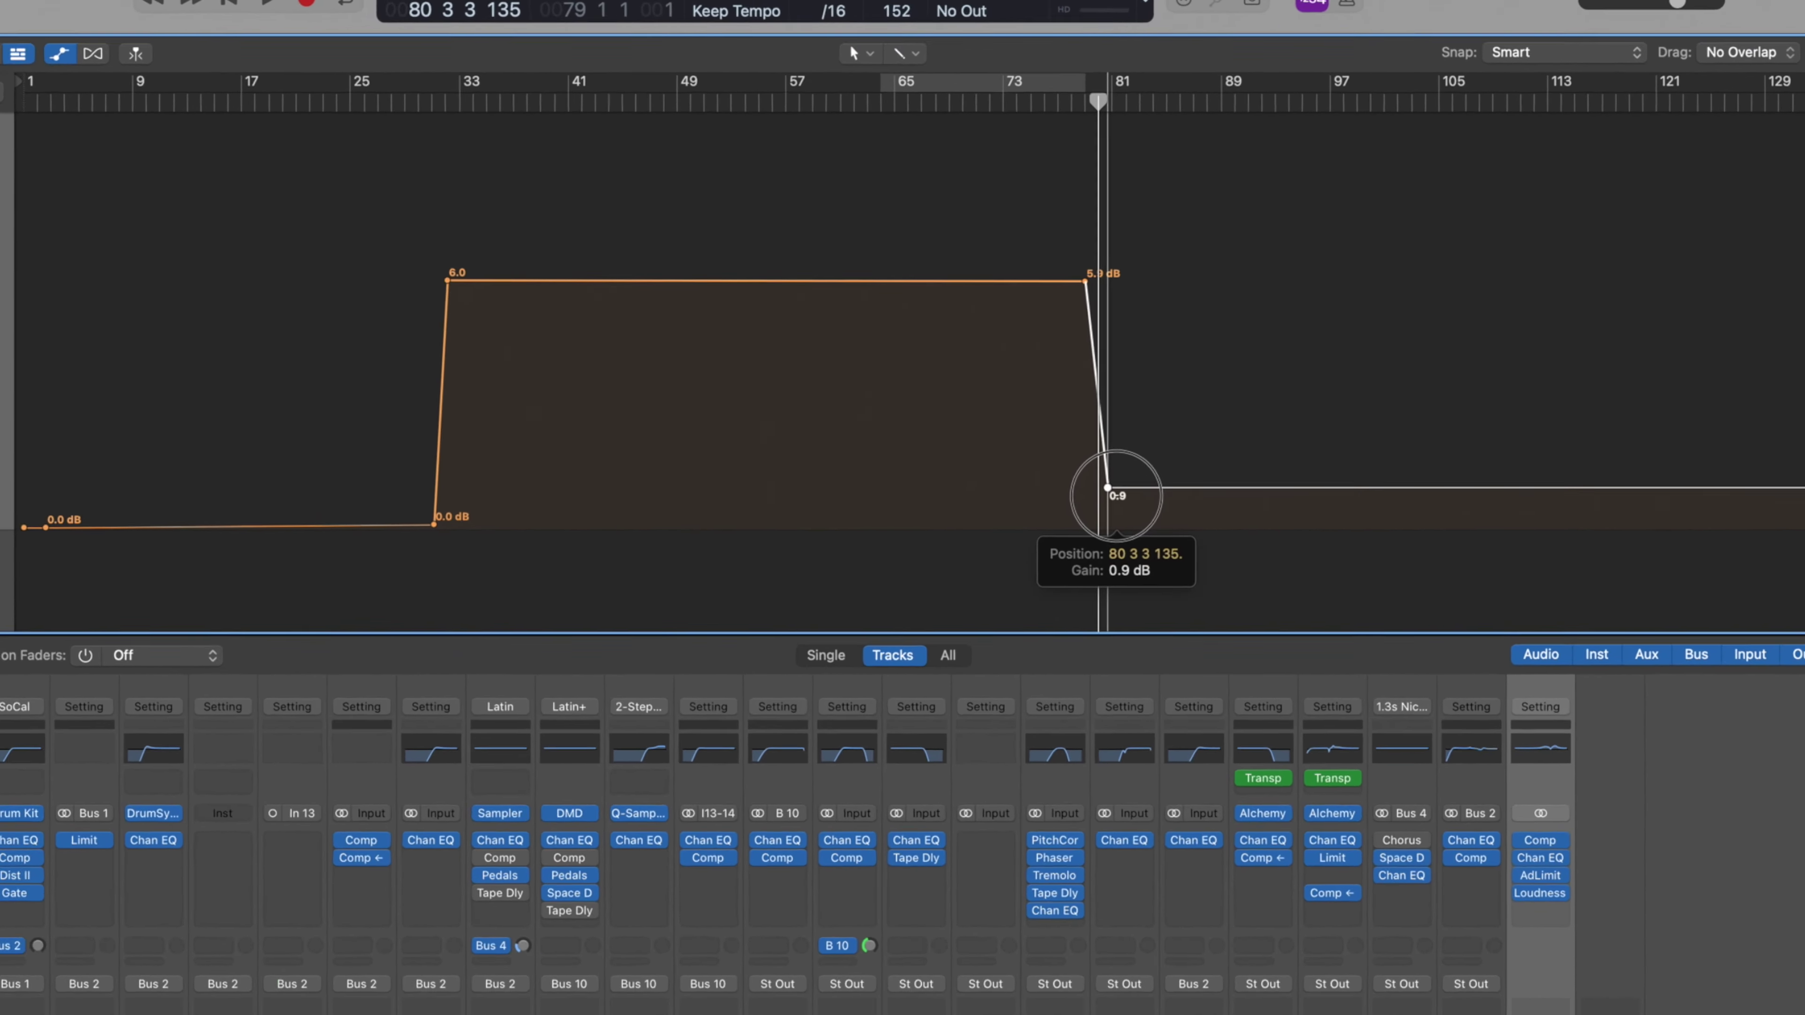
left_click_drag(1116, 495, 1116, 490)
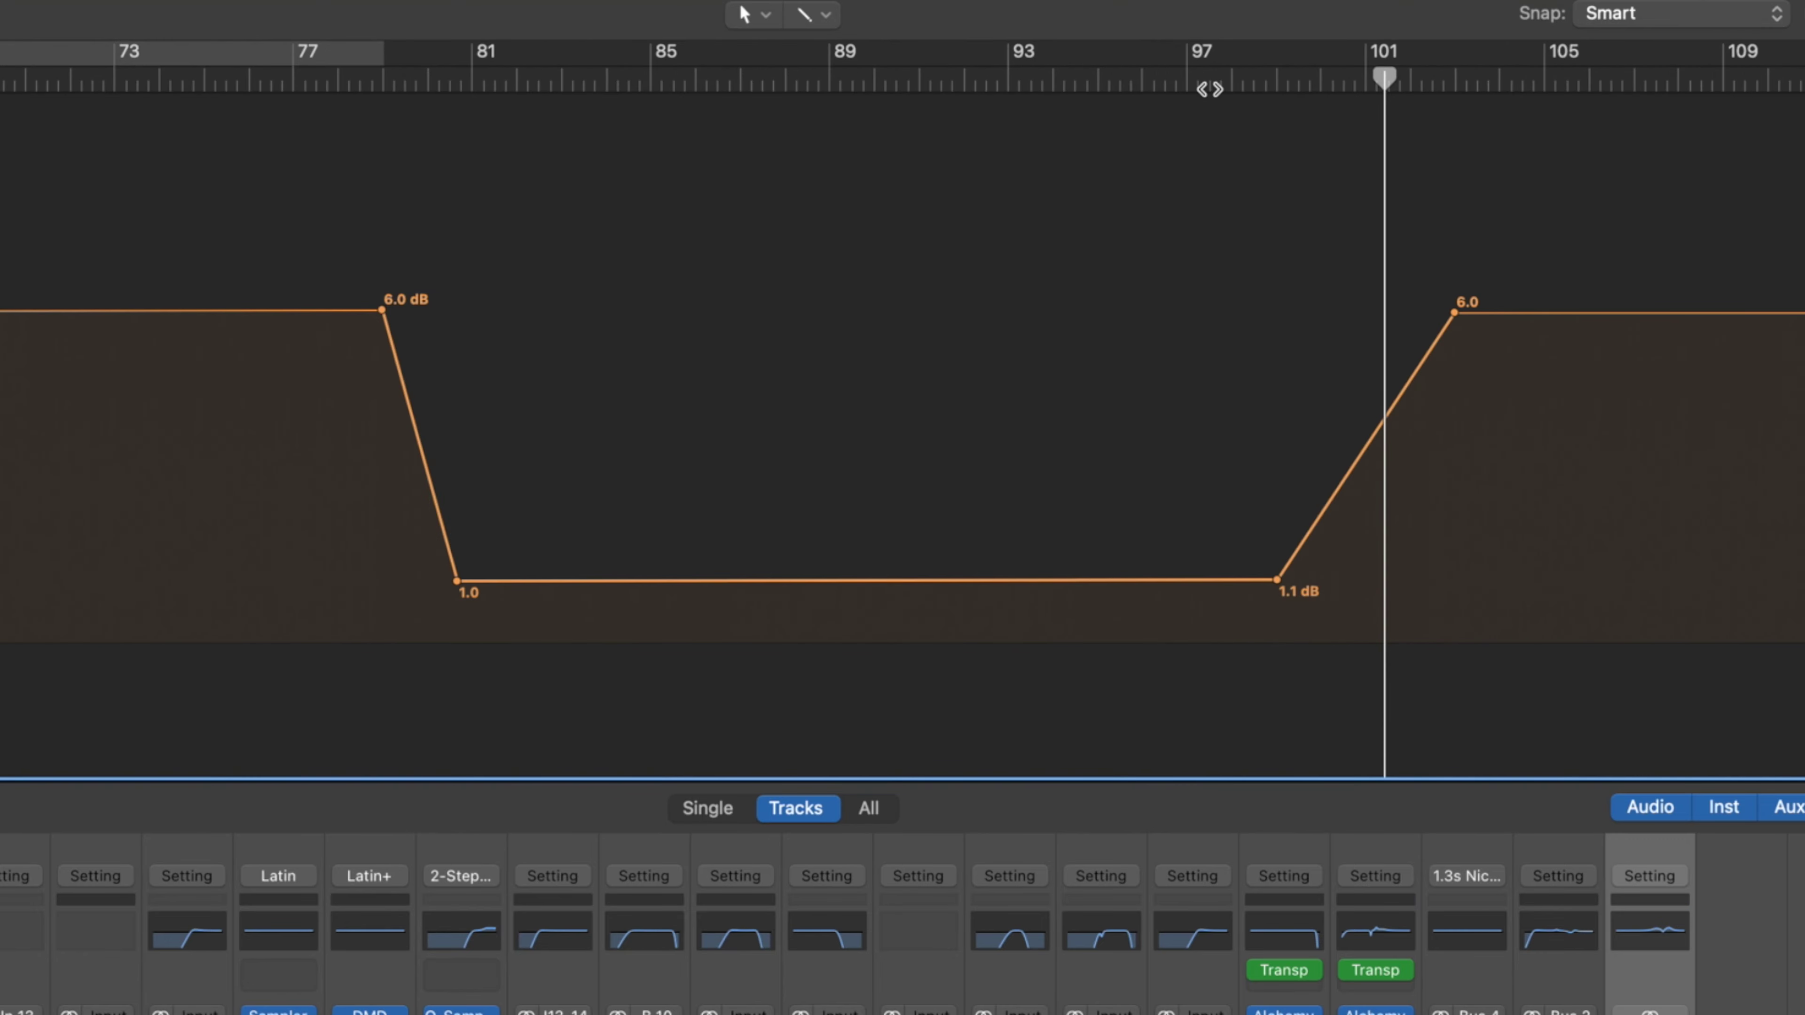
- Start the gain ramp back up at about bar 98, set the bar 79 point to 6 dB and check the automation curve
left_click(1211, 88)
left_click_drag(1288, 585, 1248, 580)
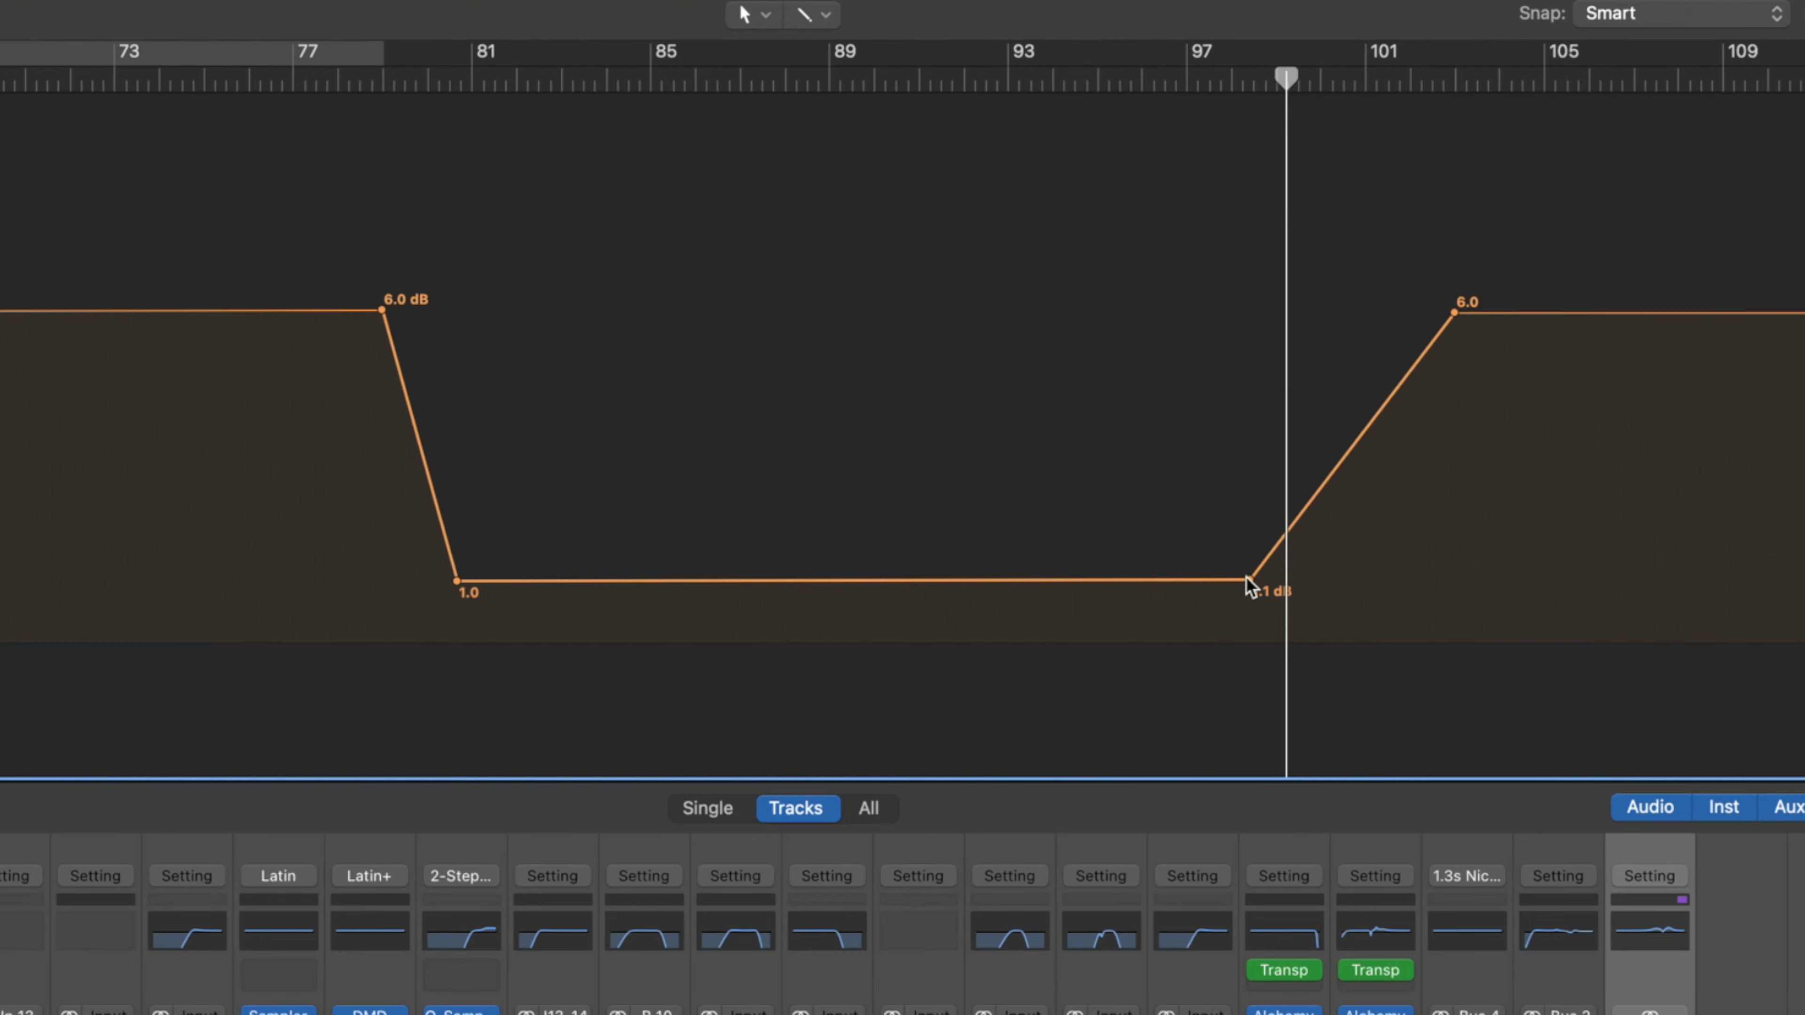
left_click(349, 79)
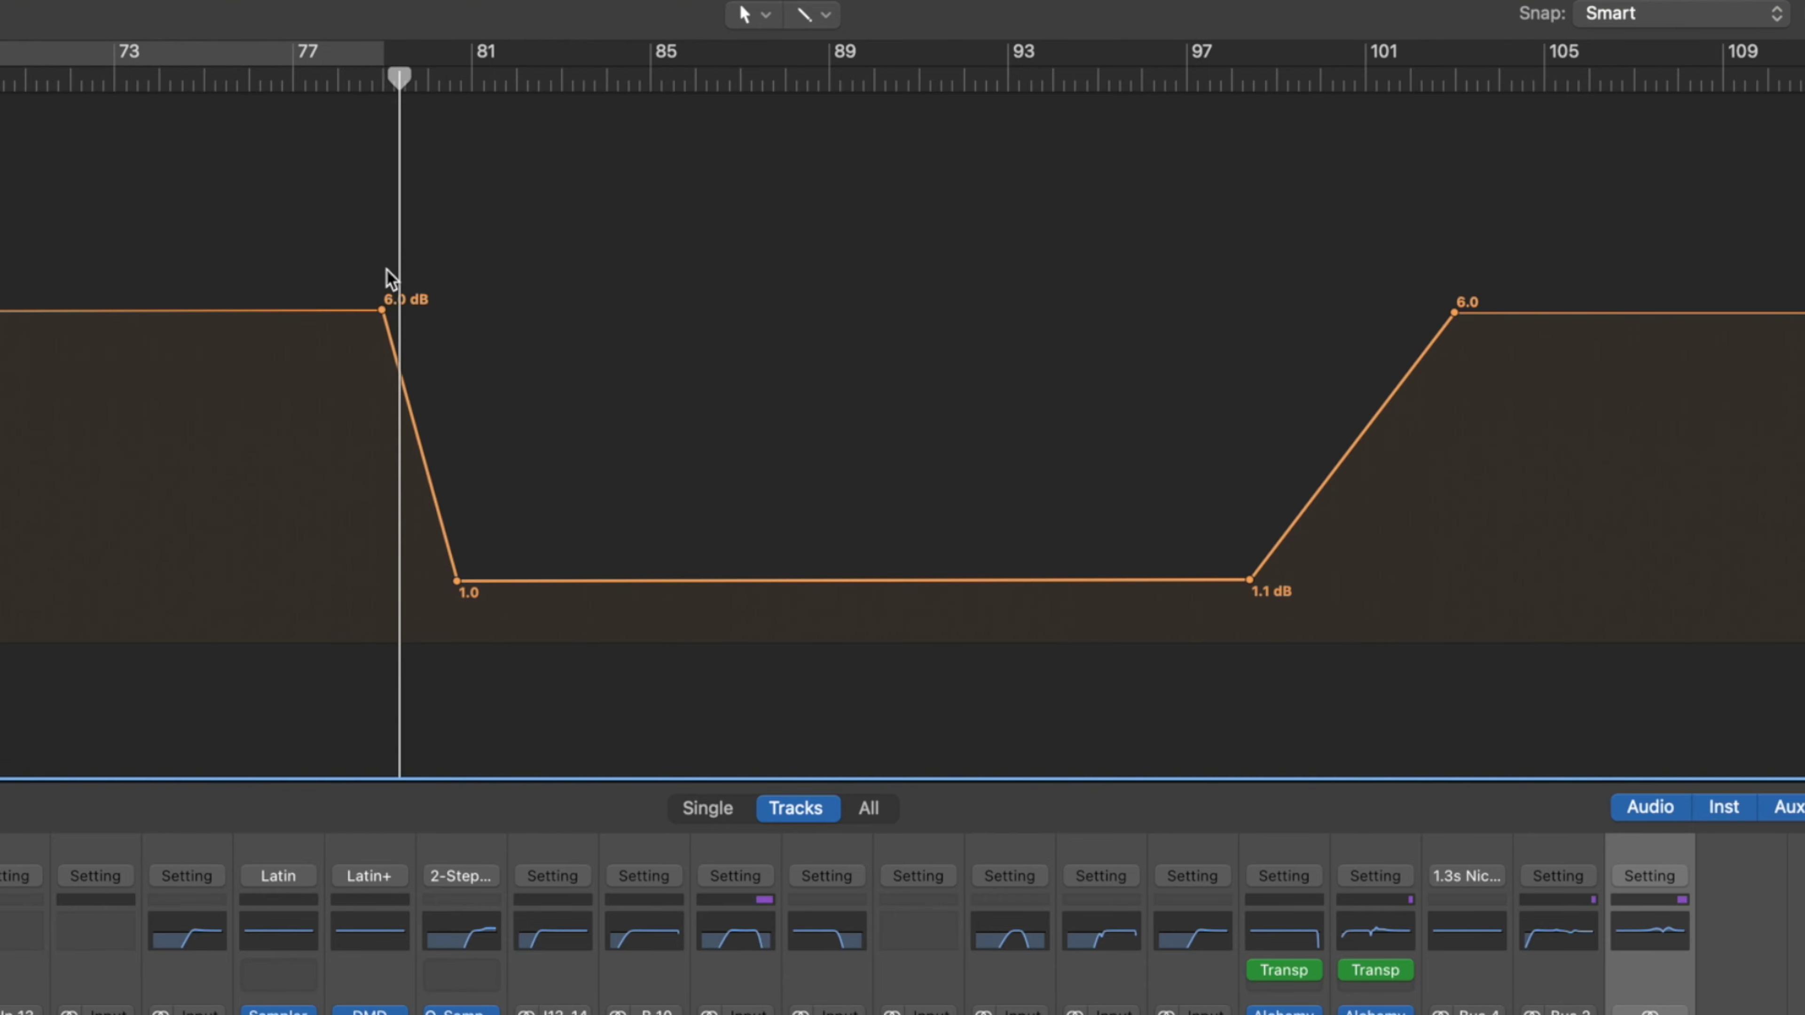
left_click_drag(382, 310, 385, 309)
key("super+Left")
scroll(459, 309, "left", 5)
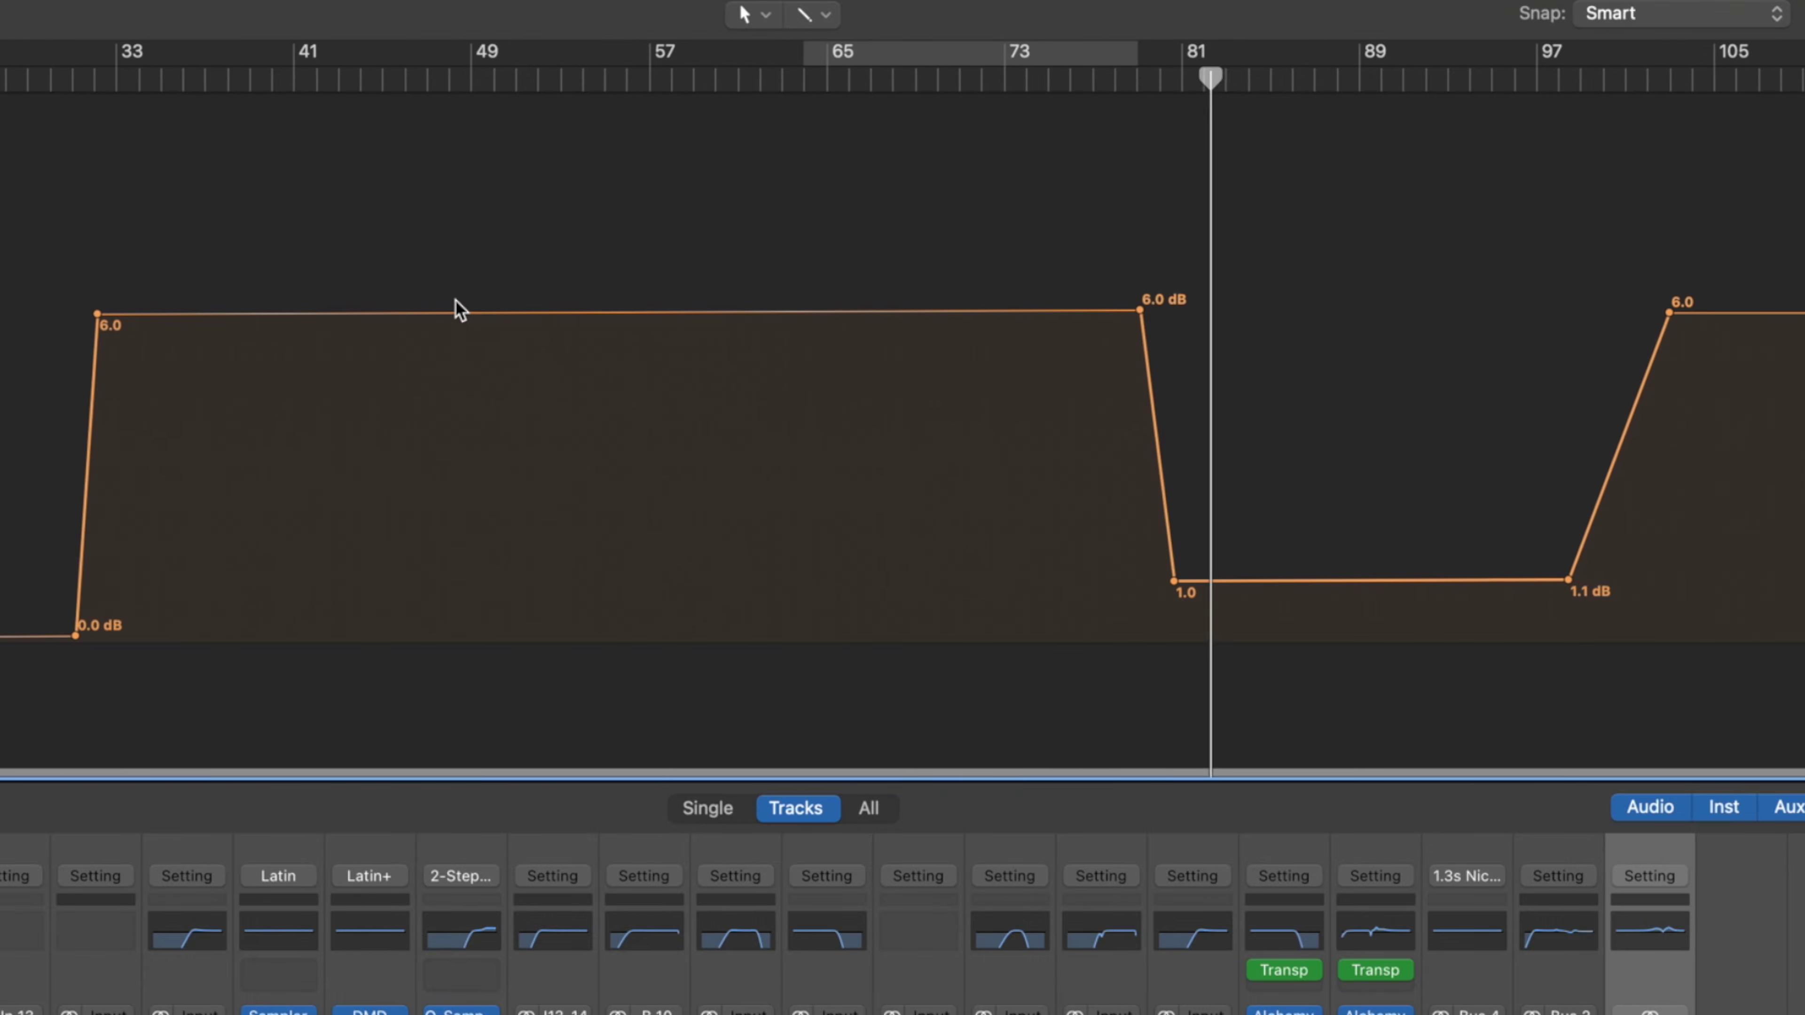
scroll(458, 305, "left", 5)
scroll(347, 250, "right", 2)
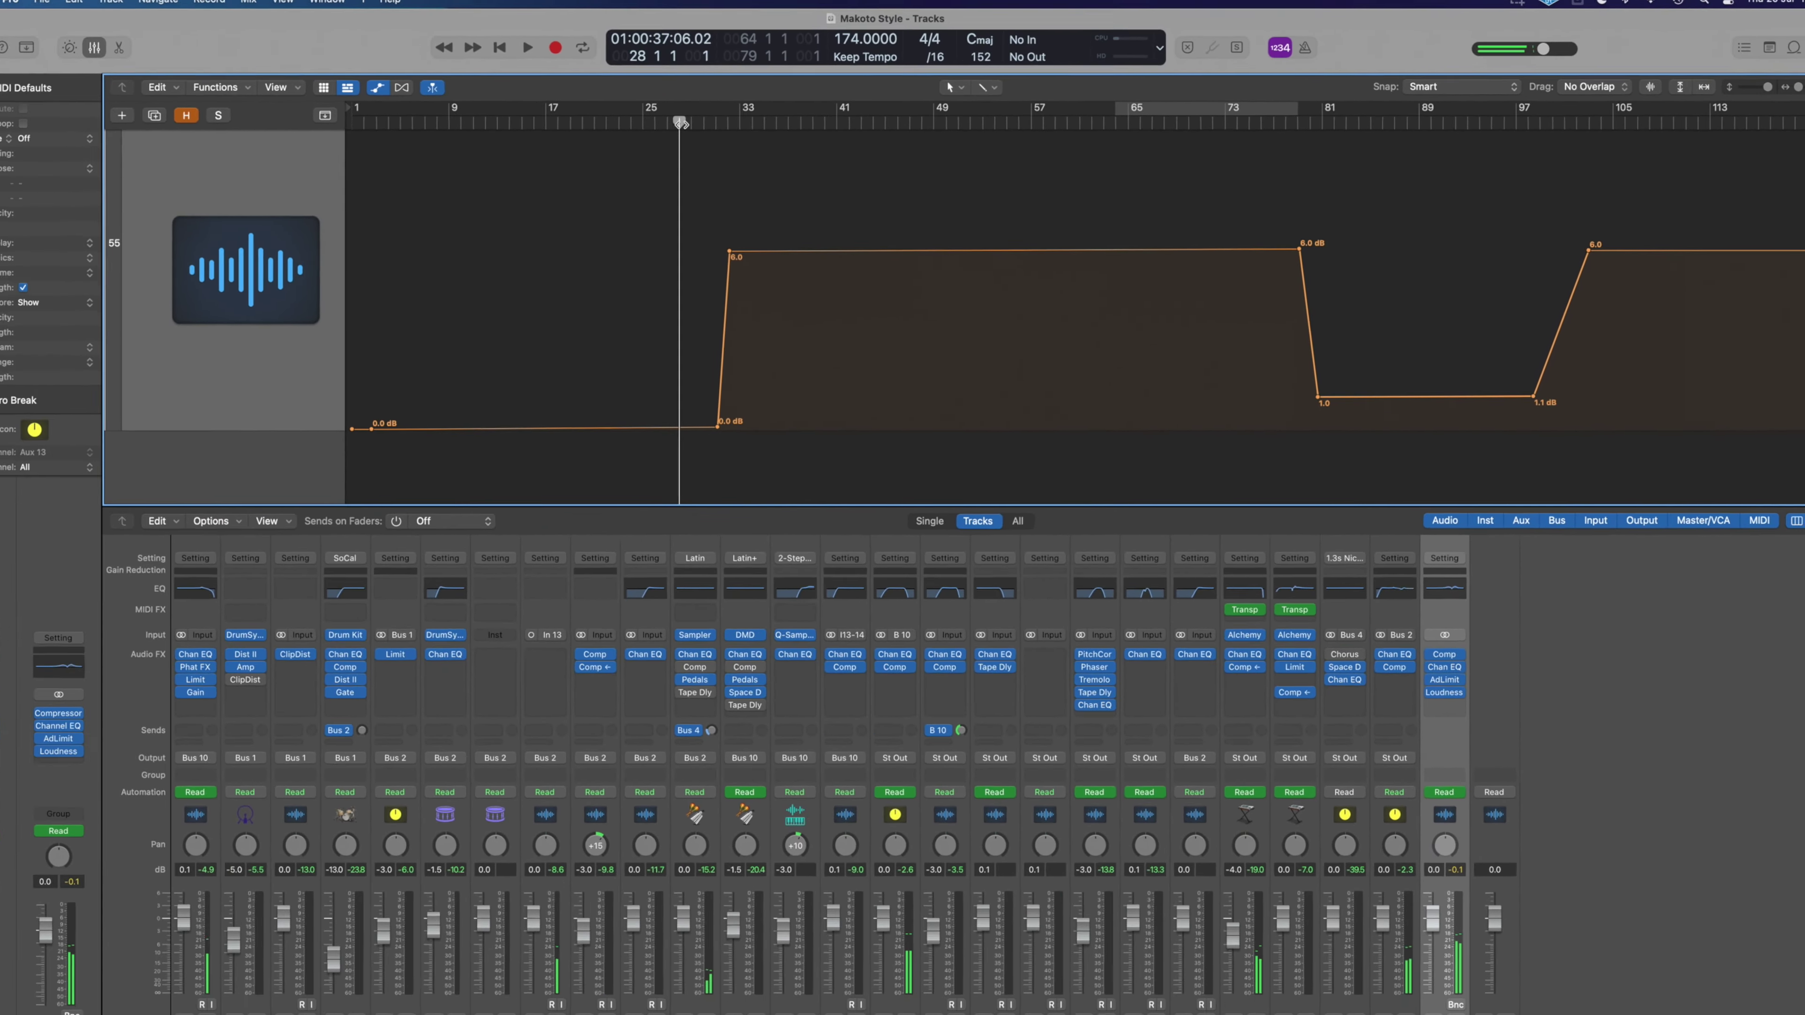
- Play the arrangement from about bar 15 and review the regions and automation on every track
key("space")
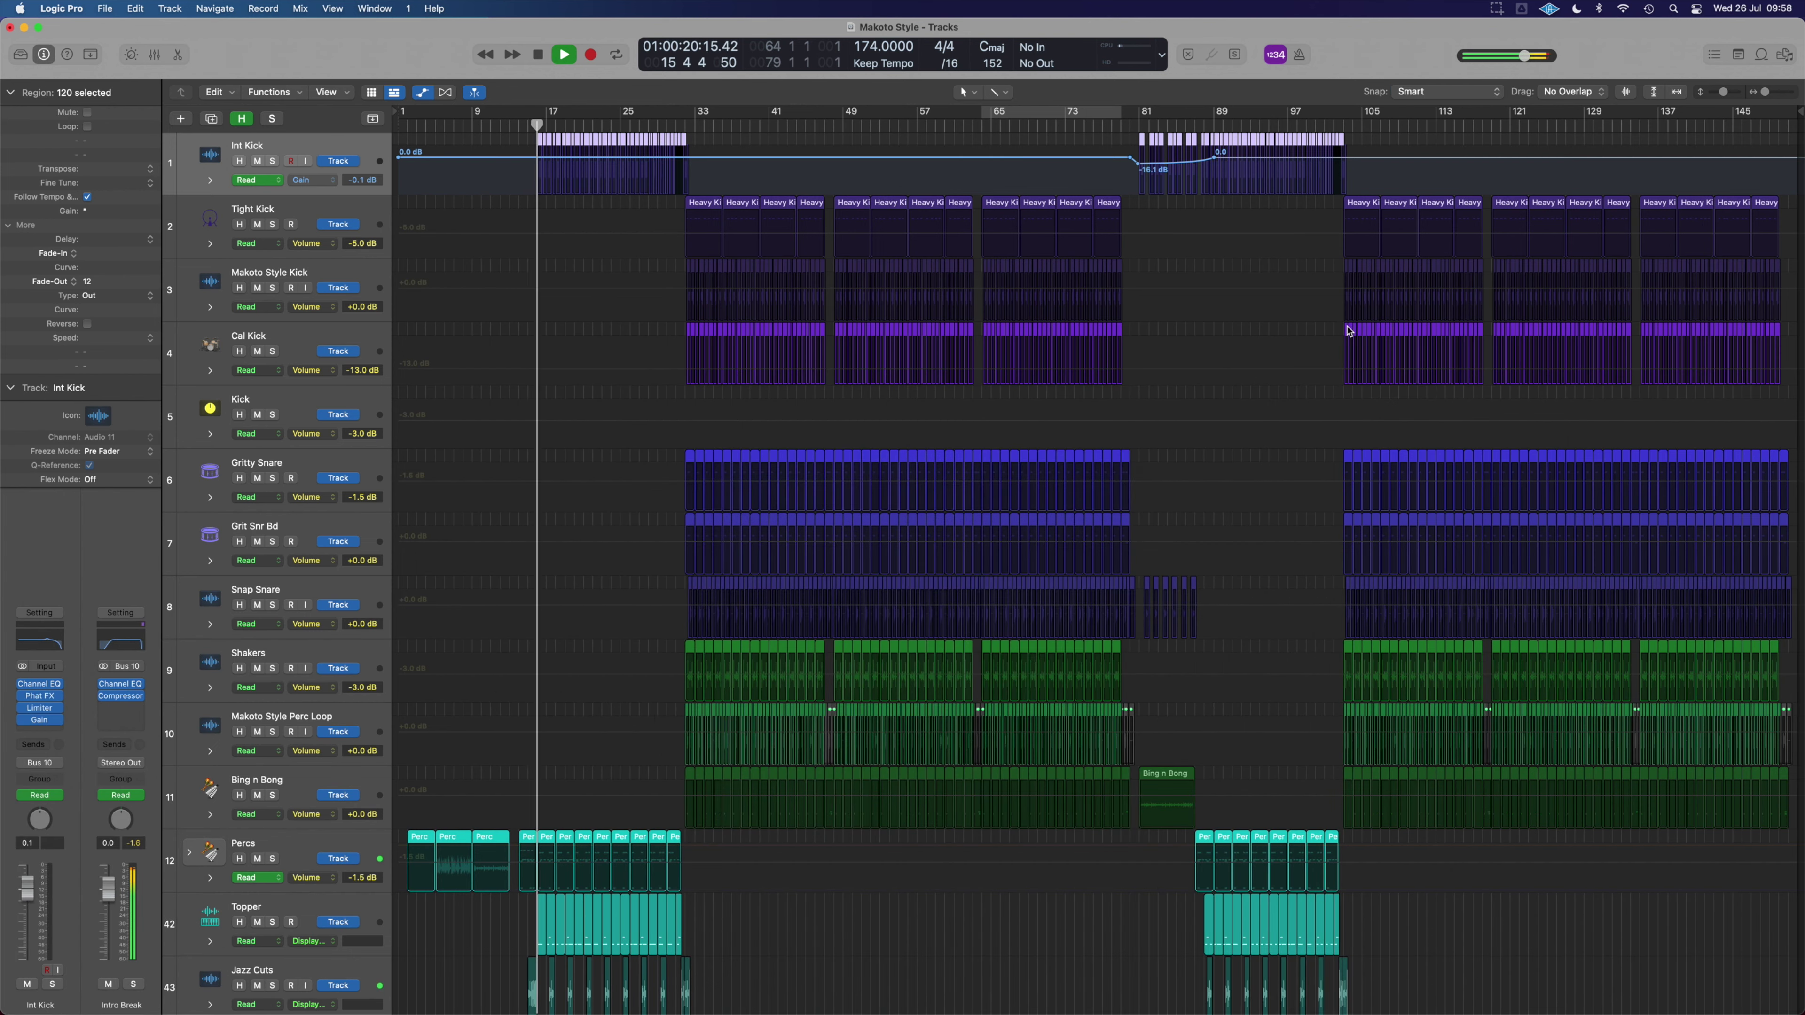
scroll(1348, 332, "down", 1)
scroll(1348, 332, "down", 4)
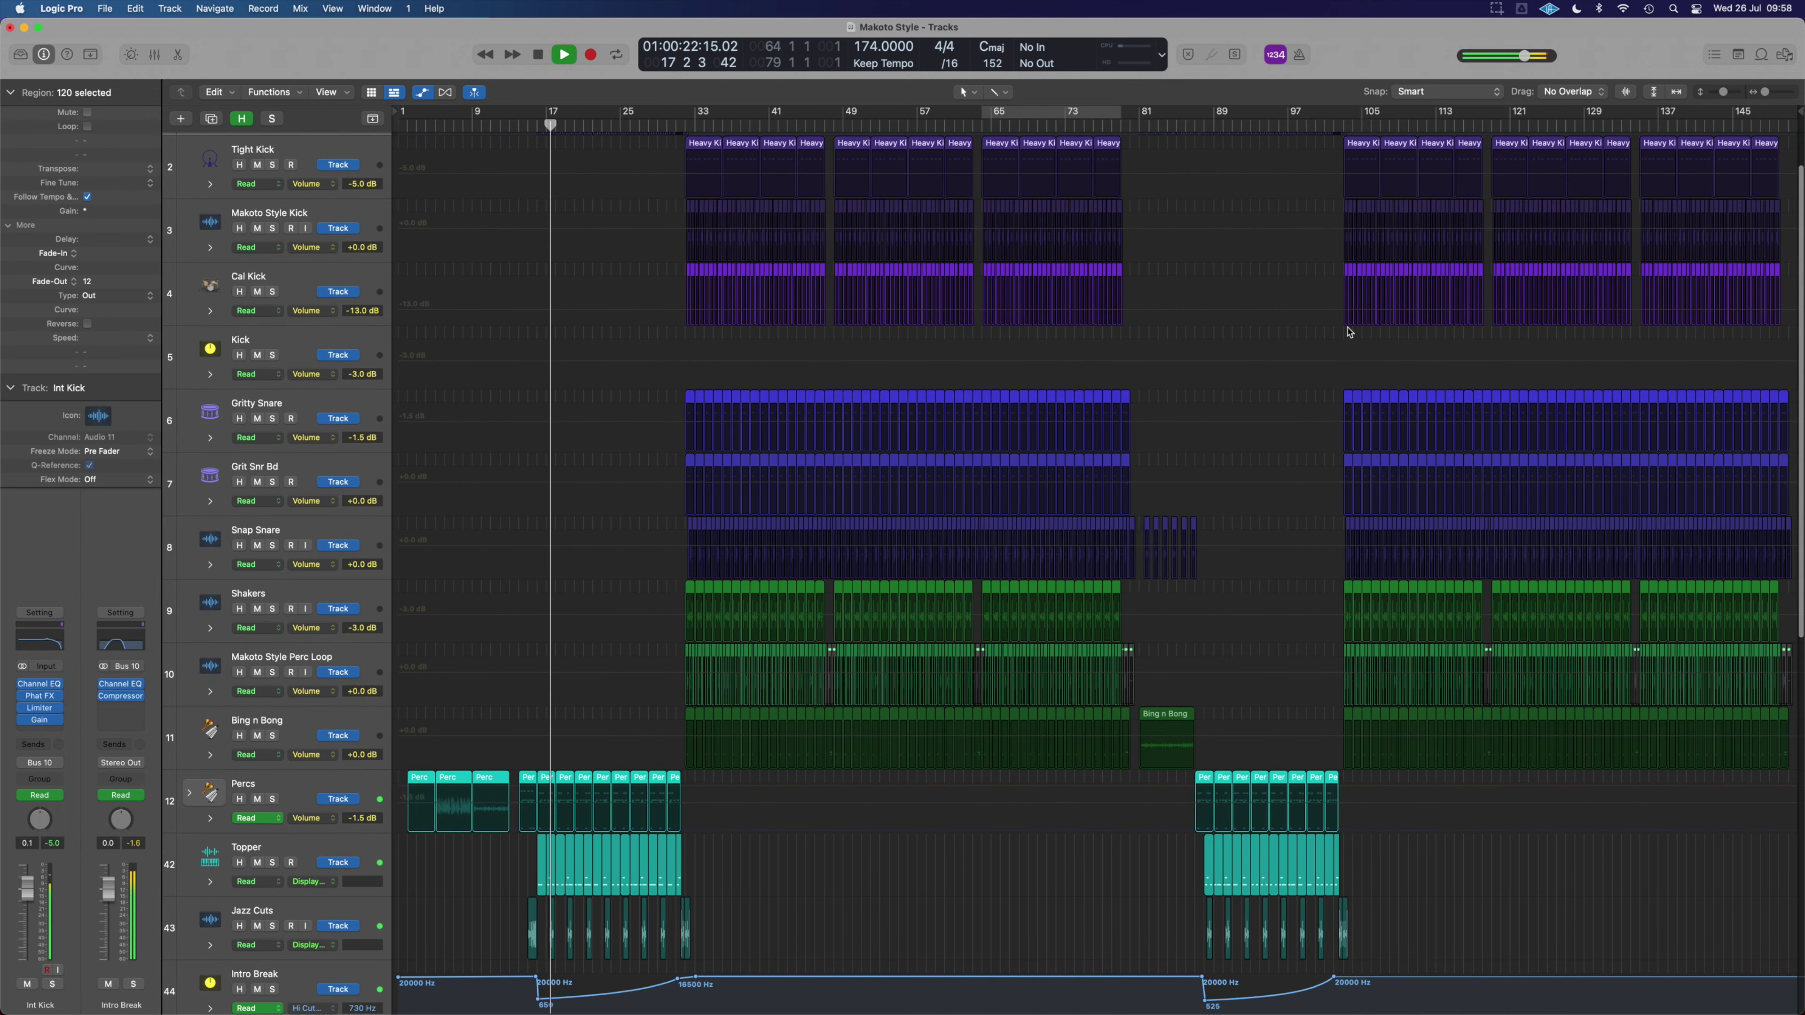
scroll(1348, 332, "down", 5)
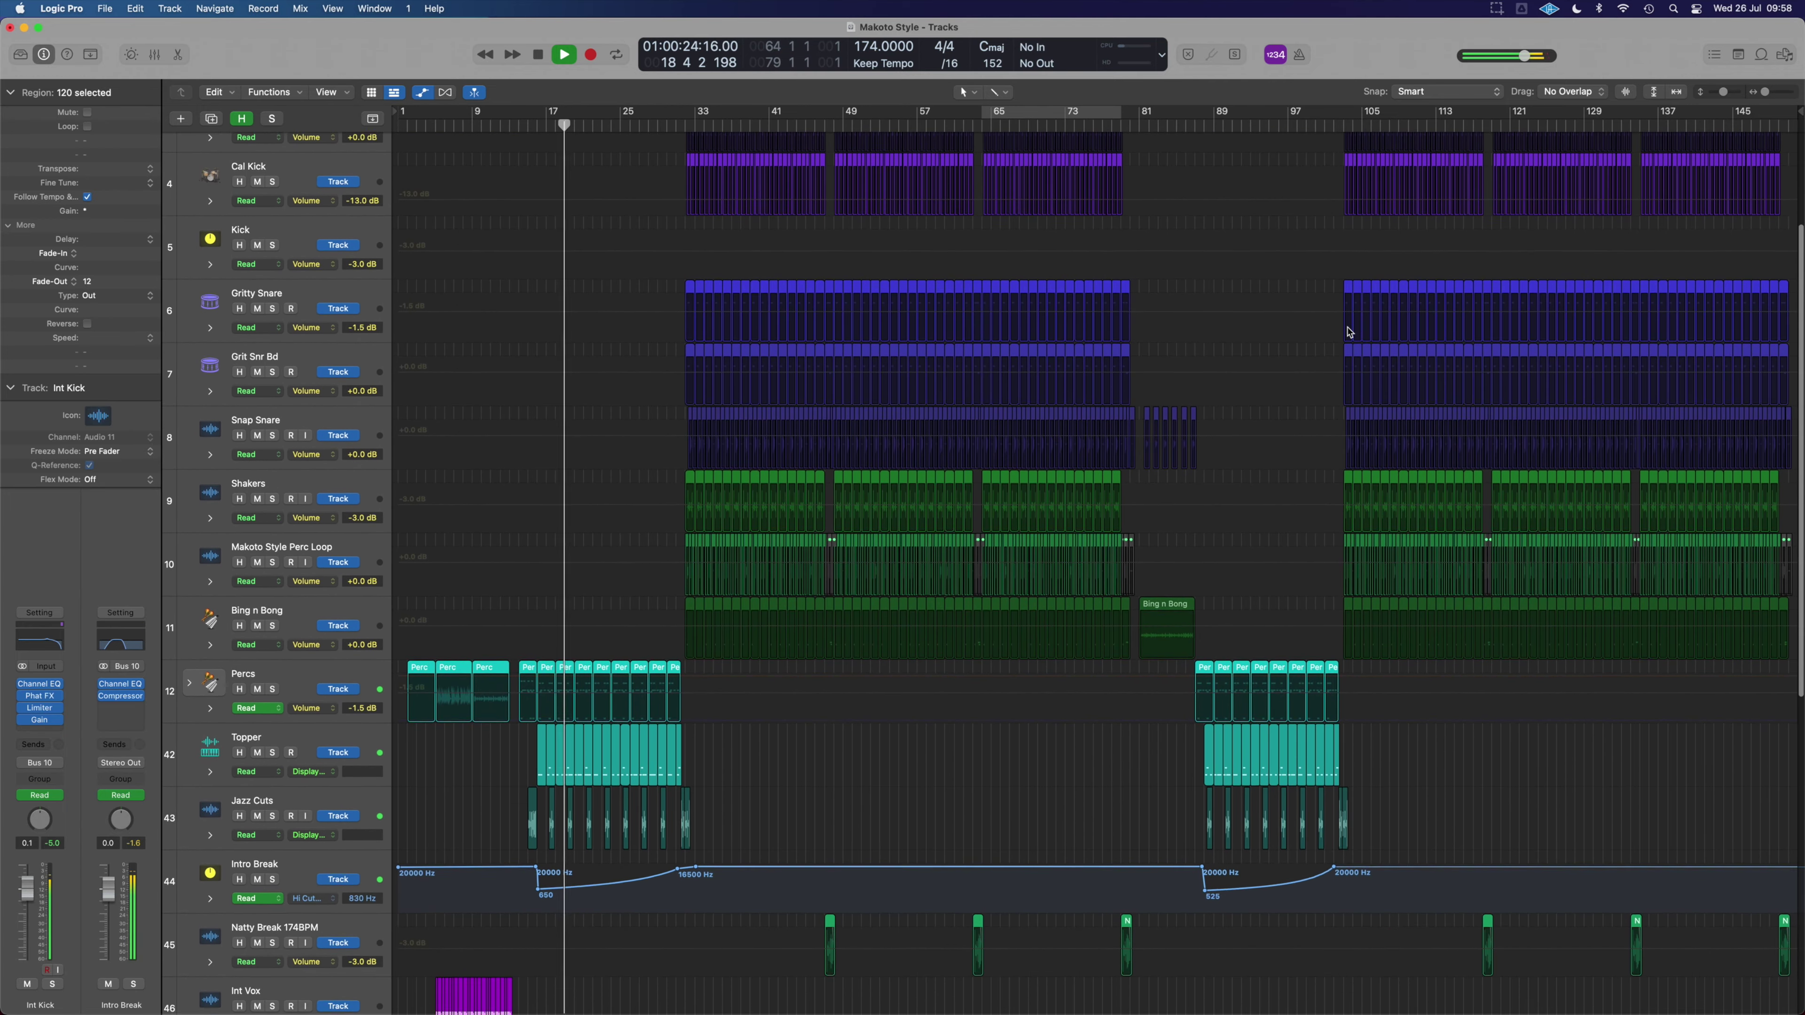
scroll(1348, 332, "down", 4)
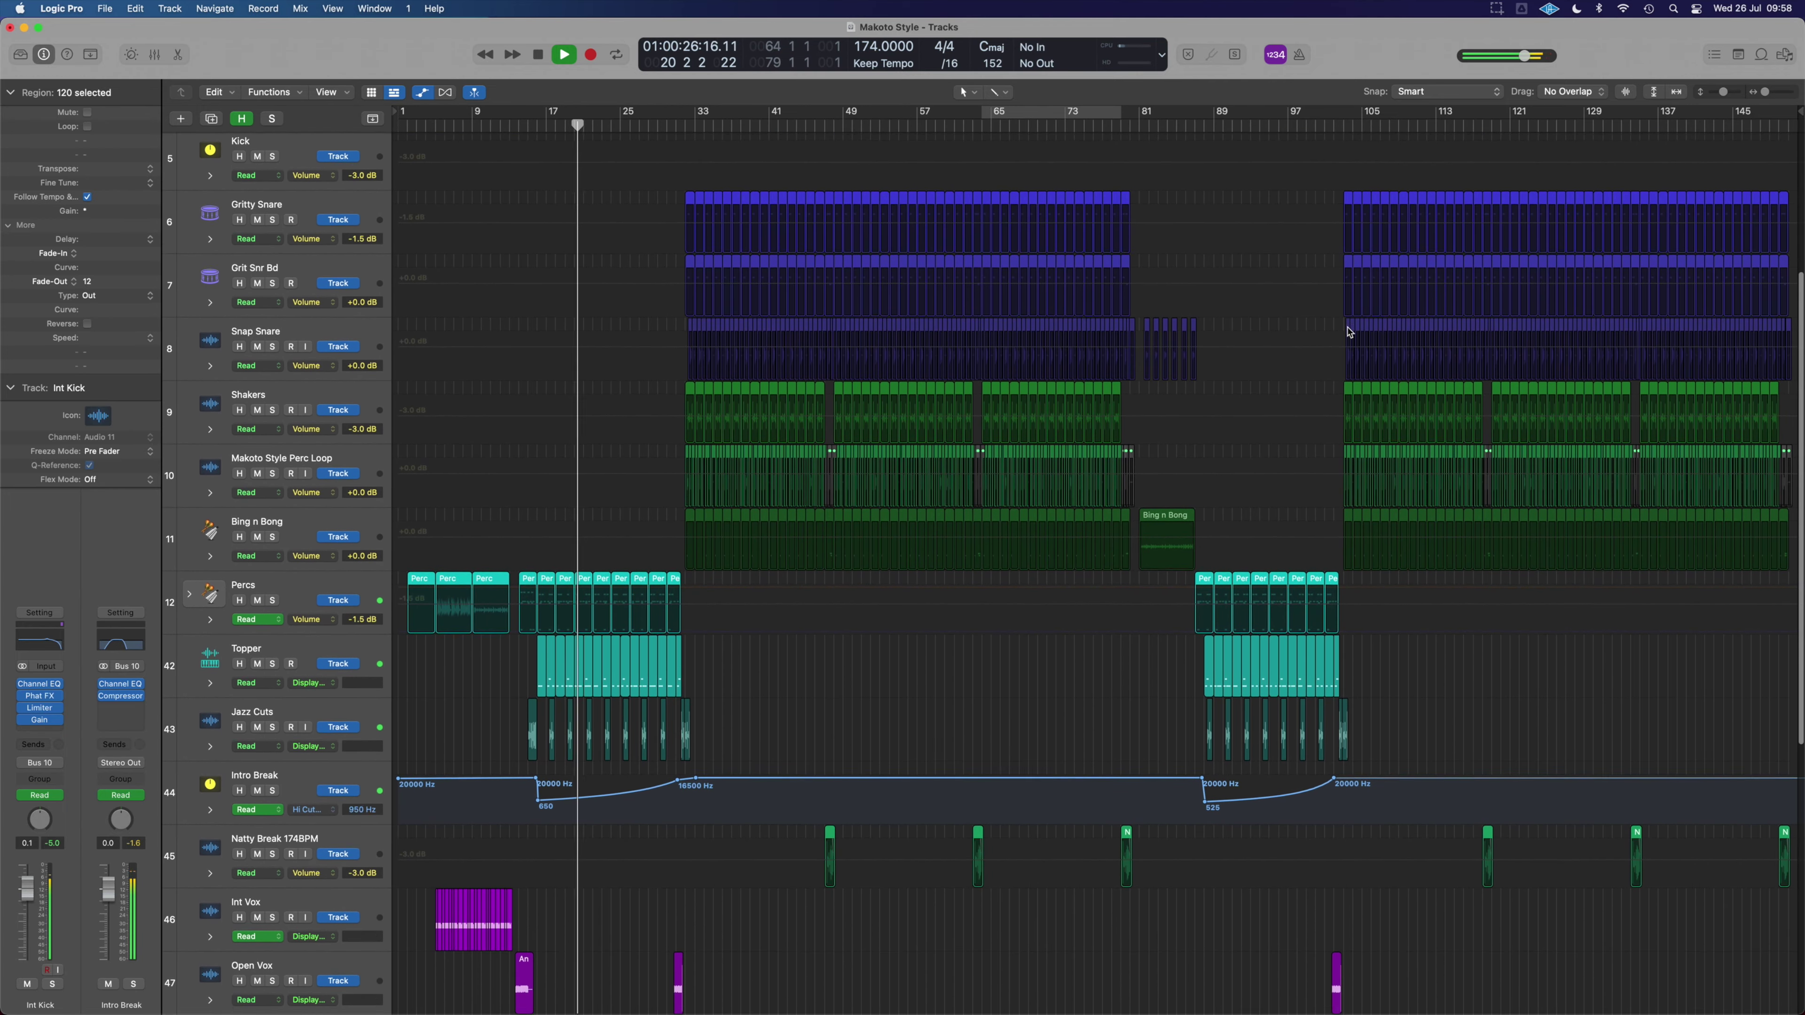
scroll(1348, 331, "down", 5)
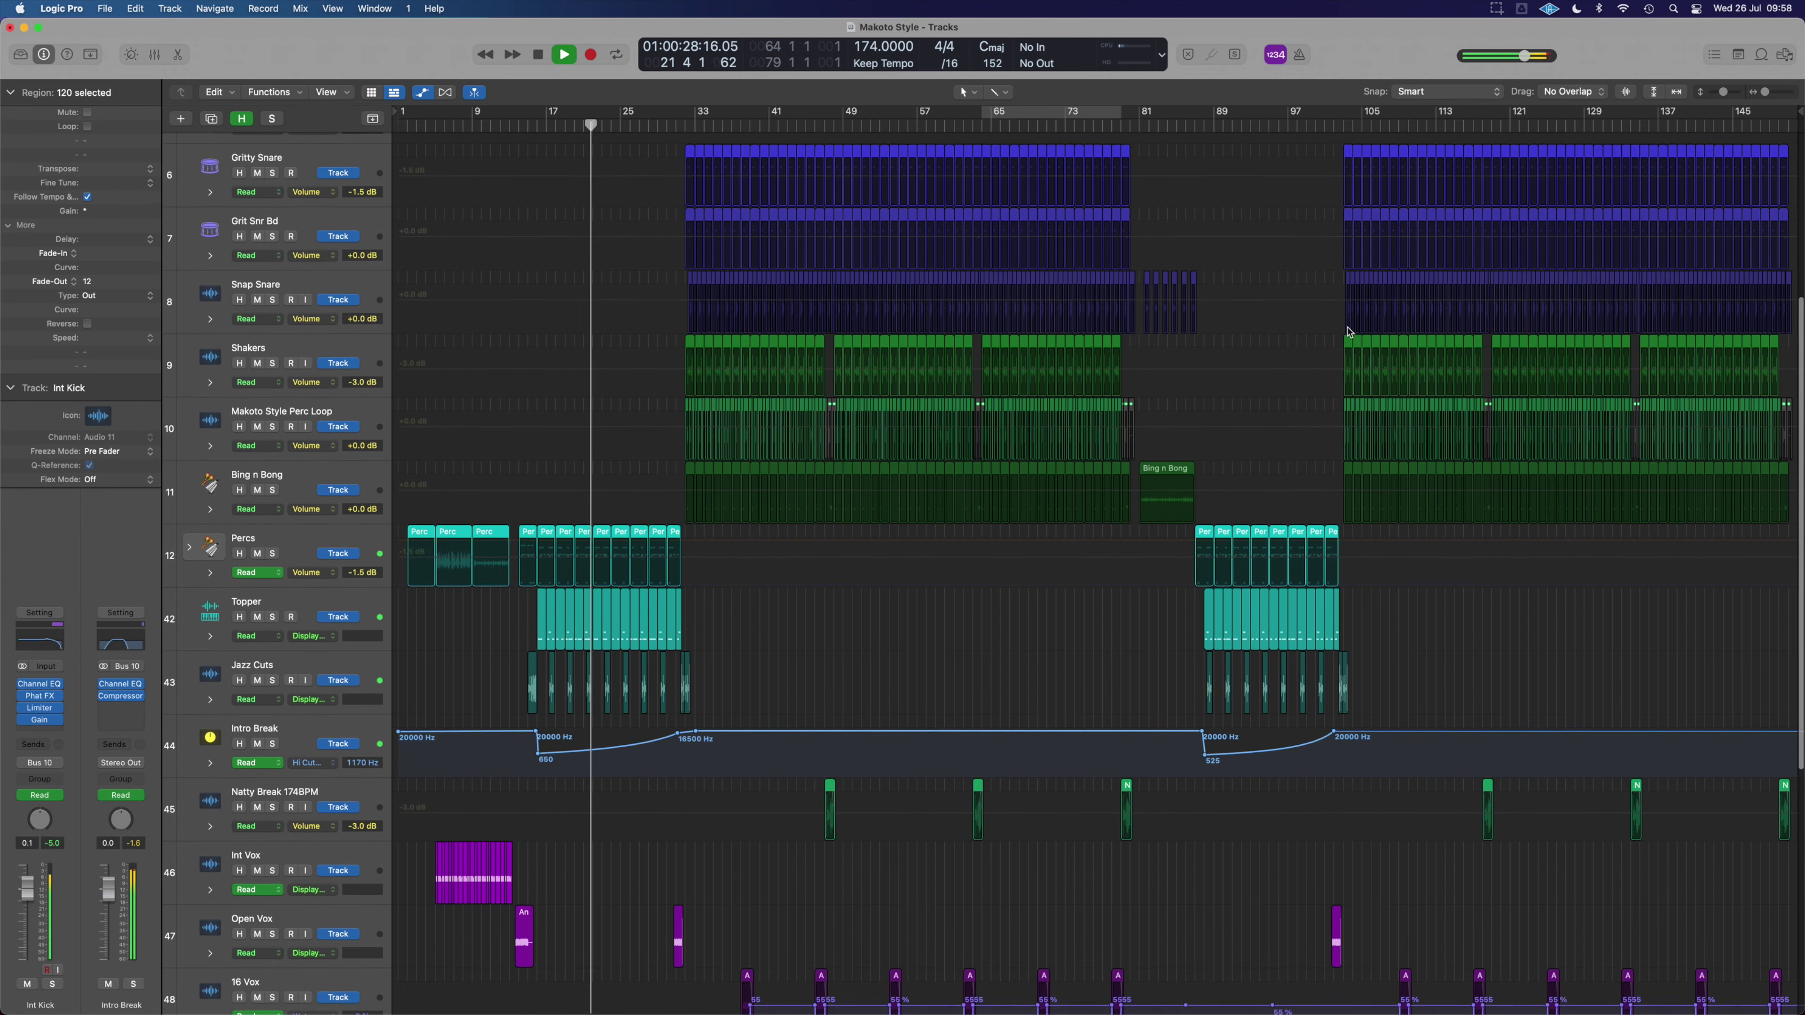
scroll(1348, 332, "down", 4)
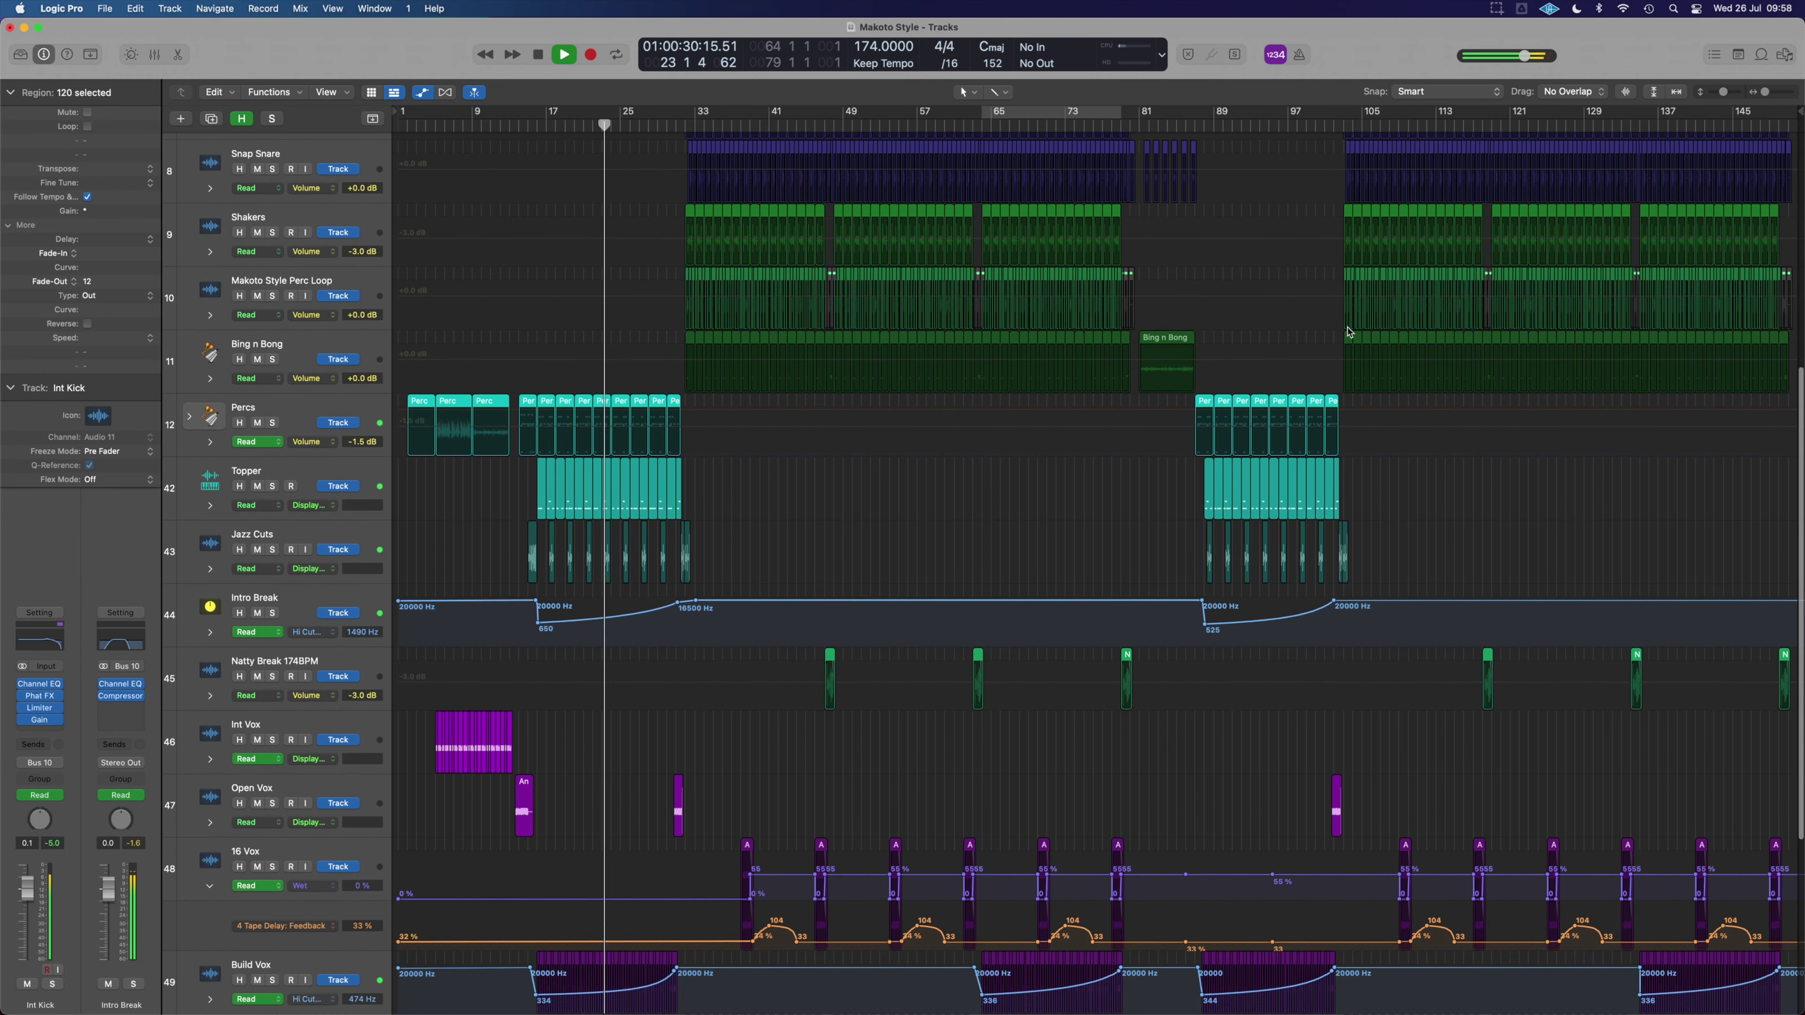
scroll(1349, 332, "down", 6)
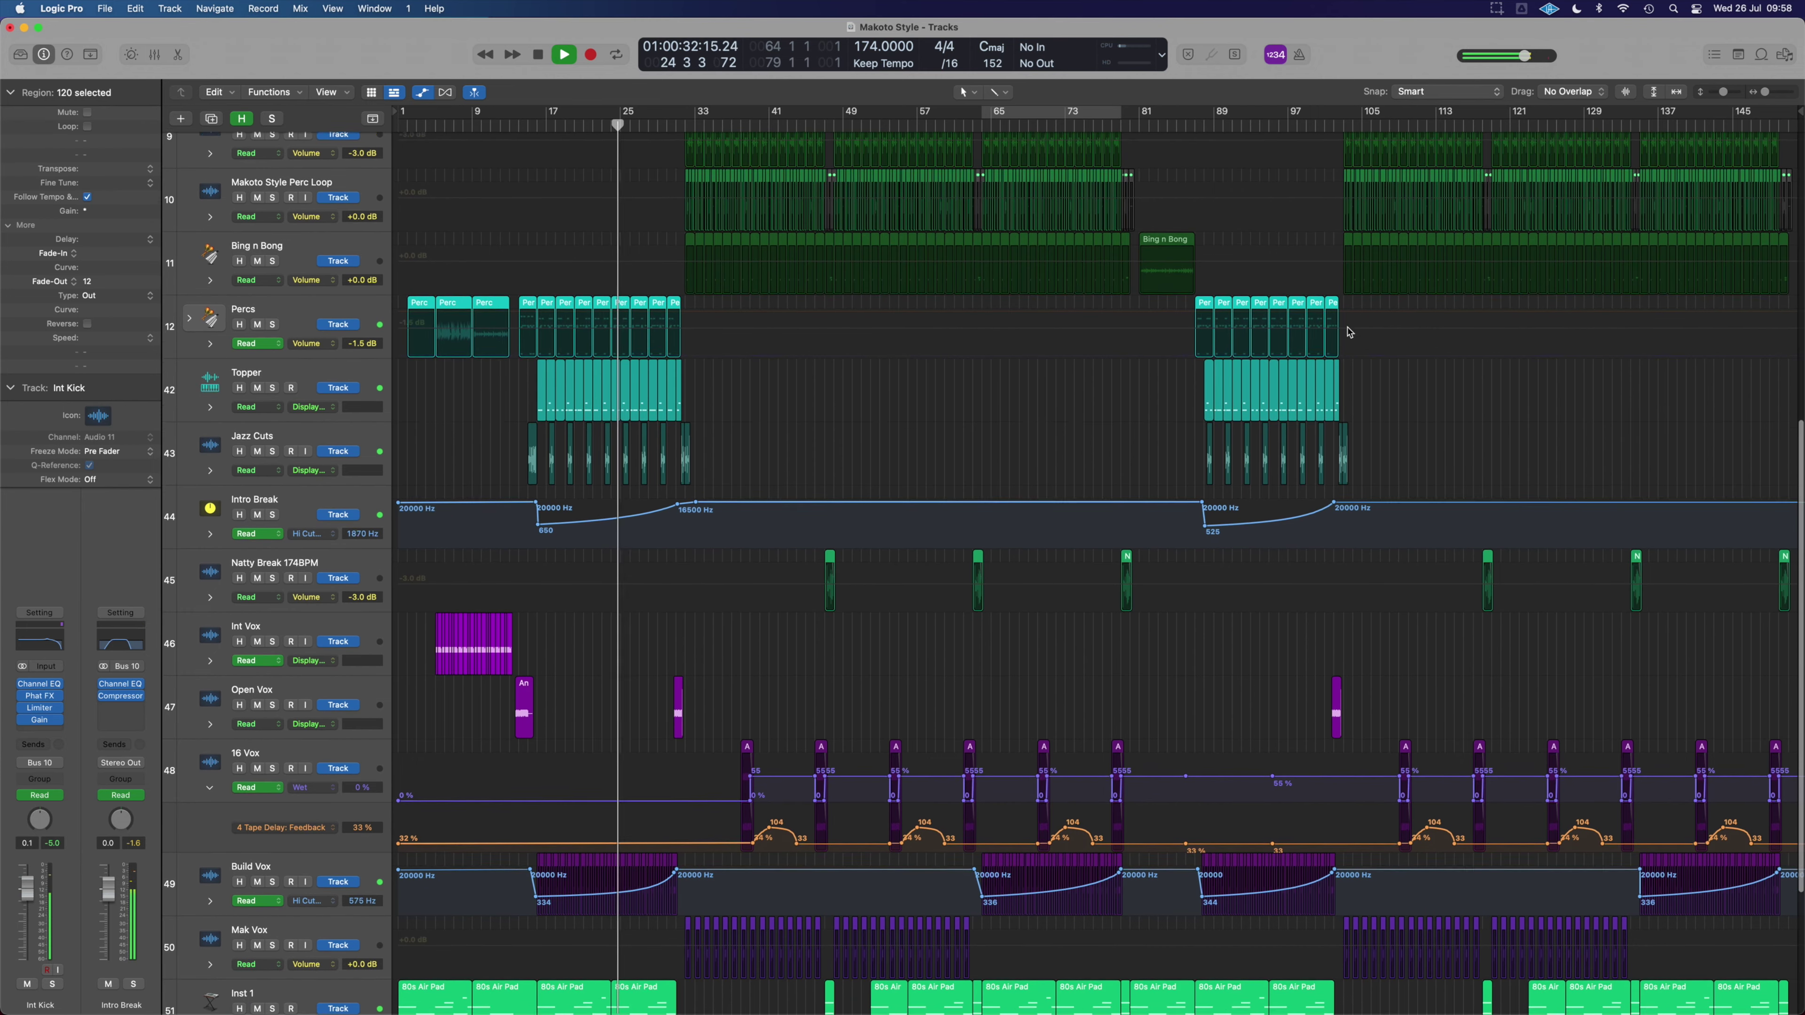
- Examine the regions and automation on the drum, percussion, vocal and synth tracks while the arrangement plays past bar 40
scroll(1348, 332, "down", 6)
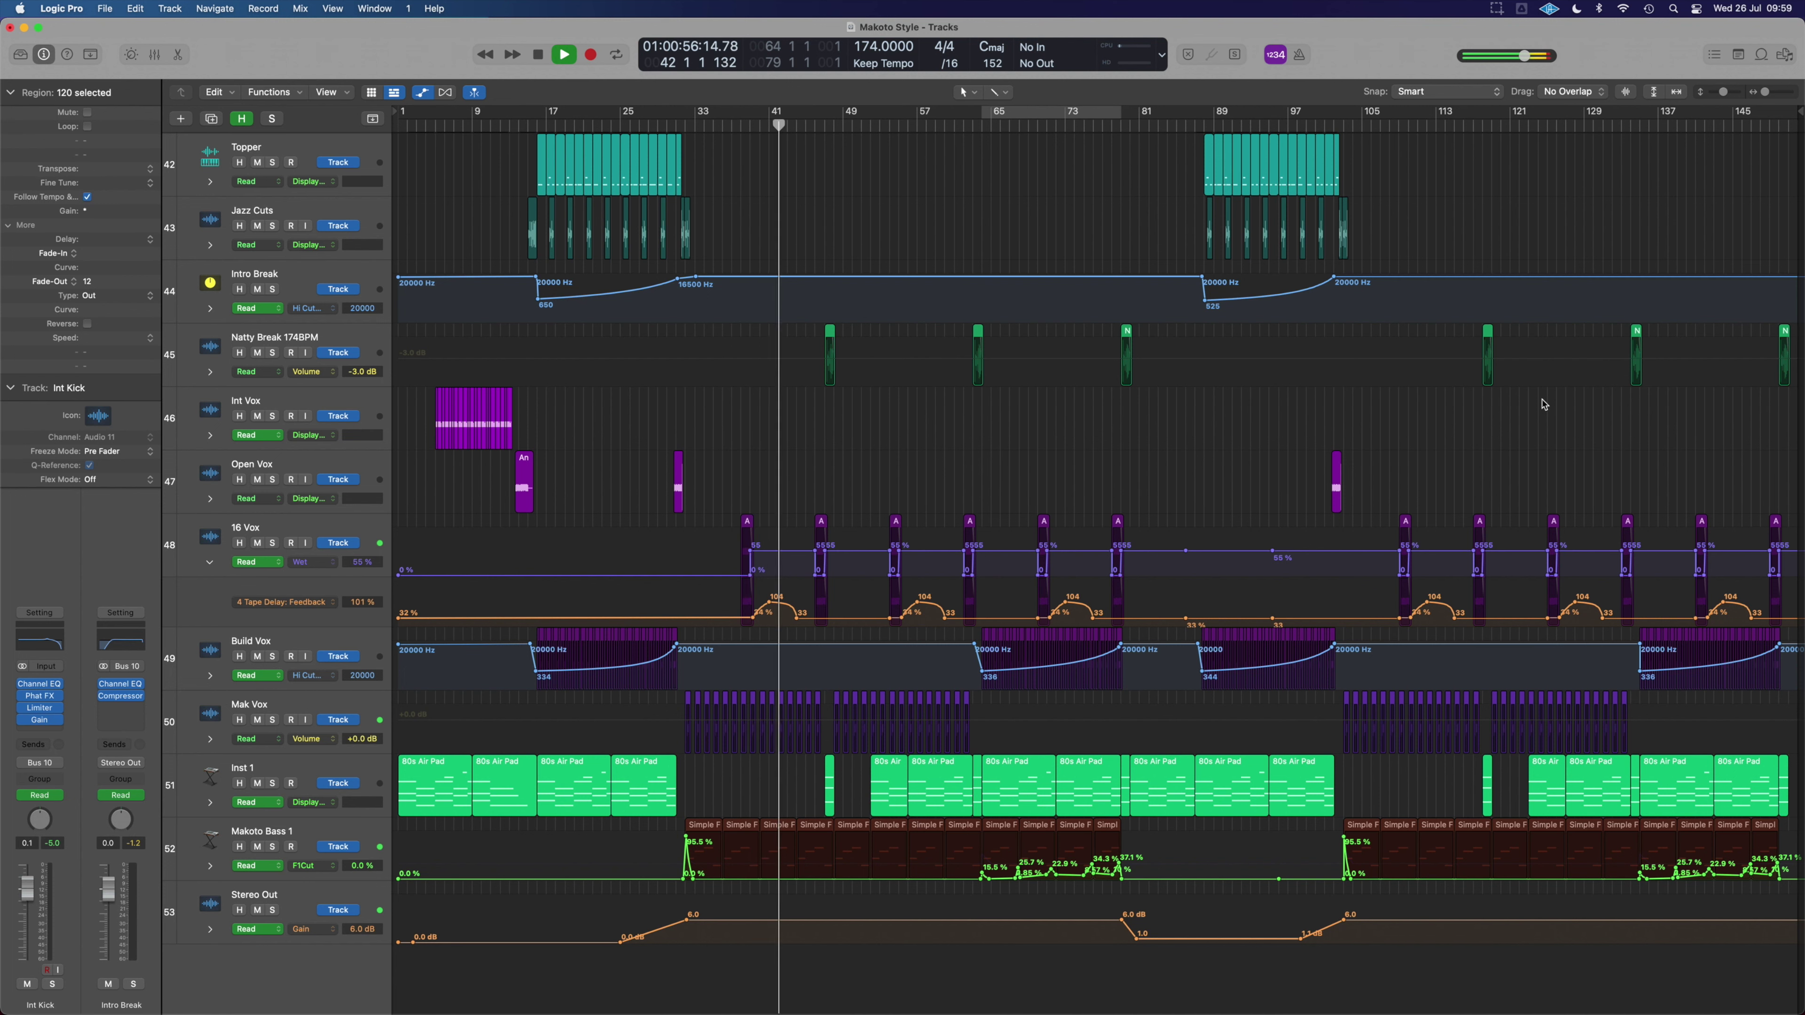
scroll(1543, 404, "up", 1)
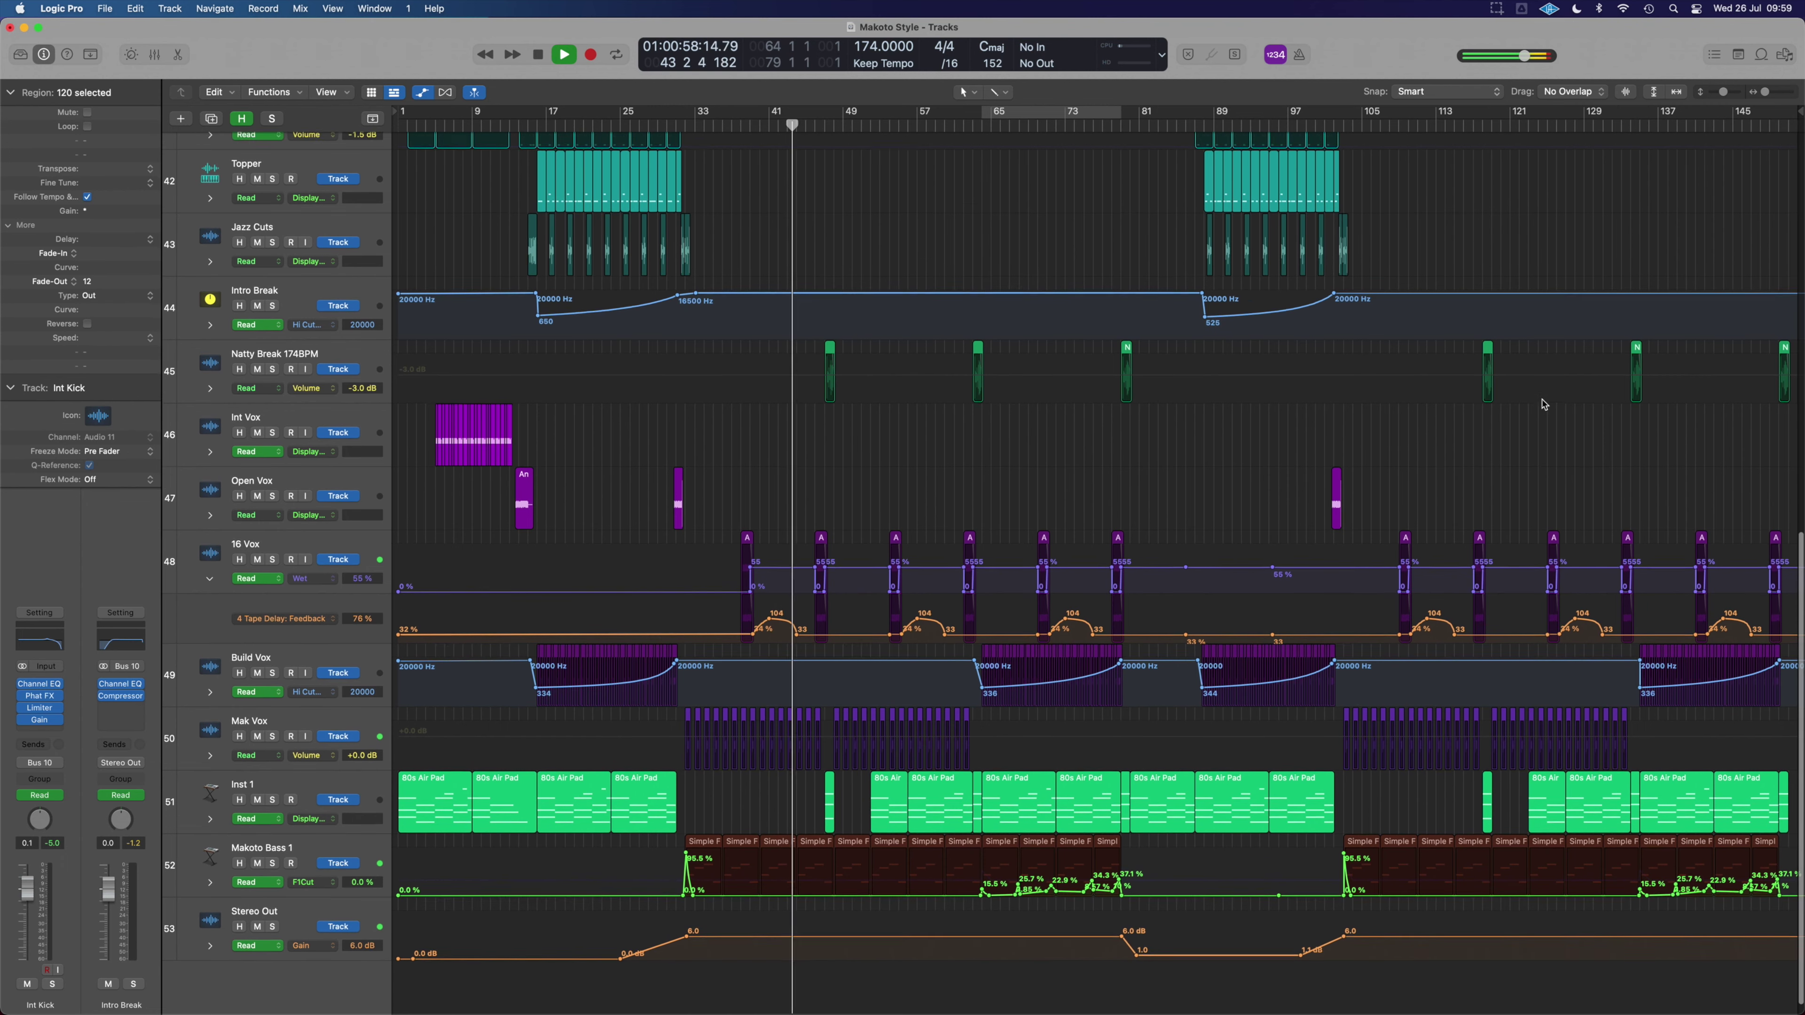
scroll(1544, 404, "up", 5)
scroll(1544, 403, "up", 8)
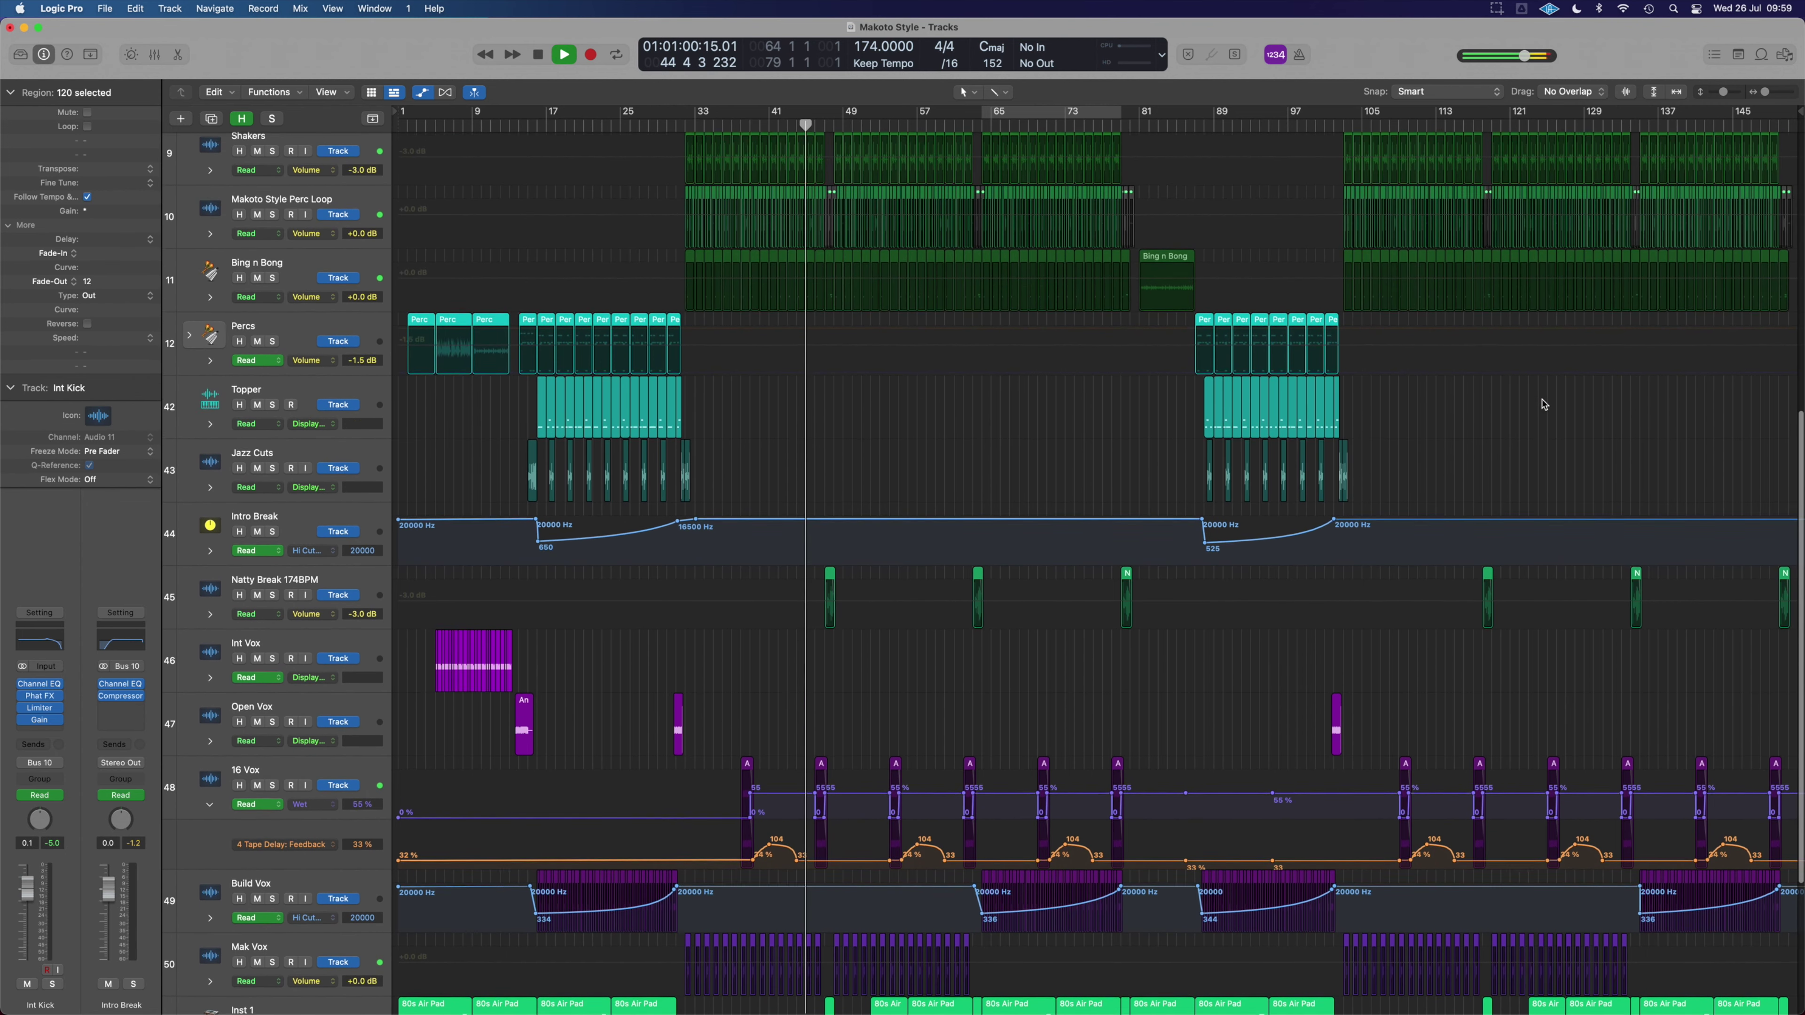
scroll(1544, 404, "up", 8)
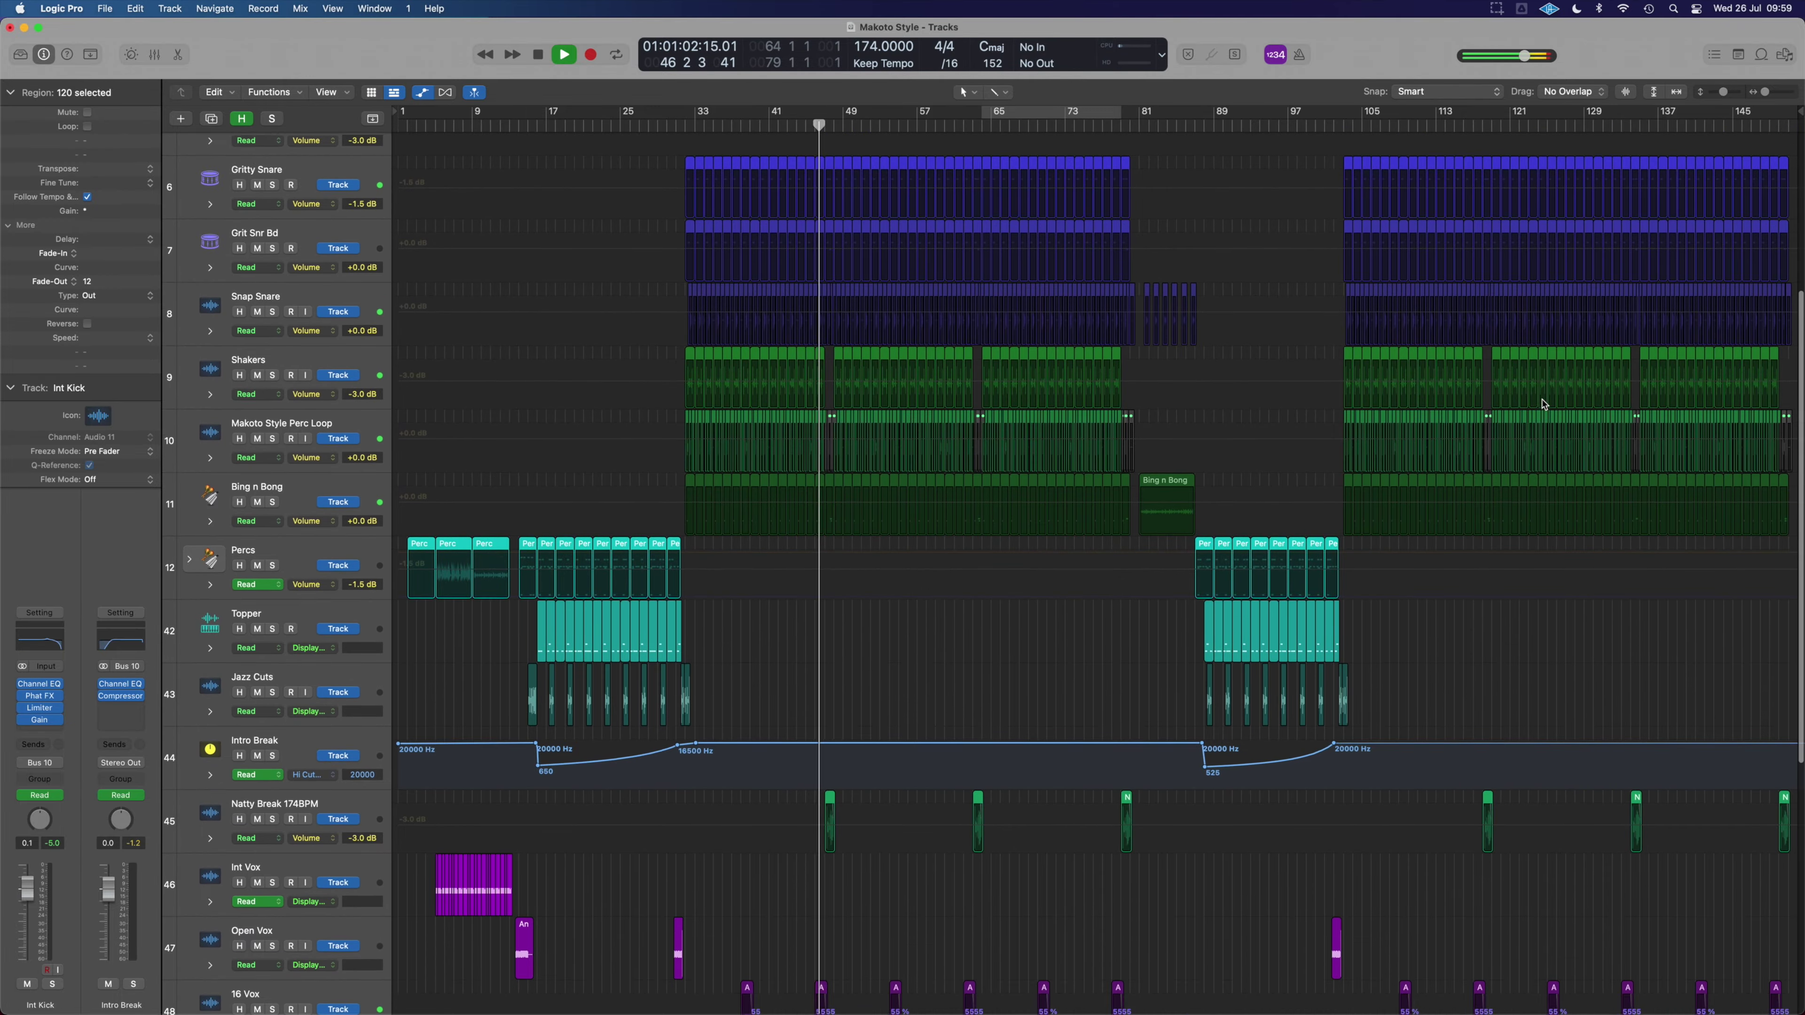
scroll(1543, 404, "down", 10)
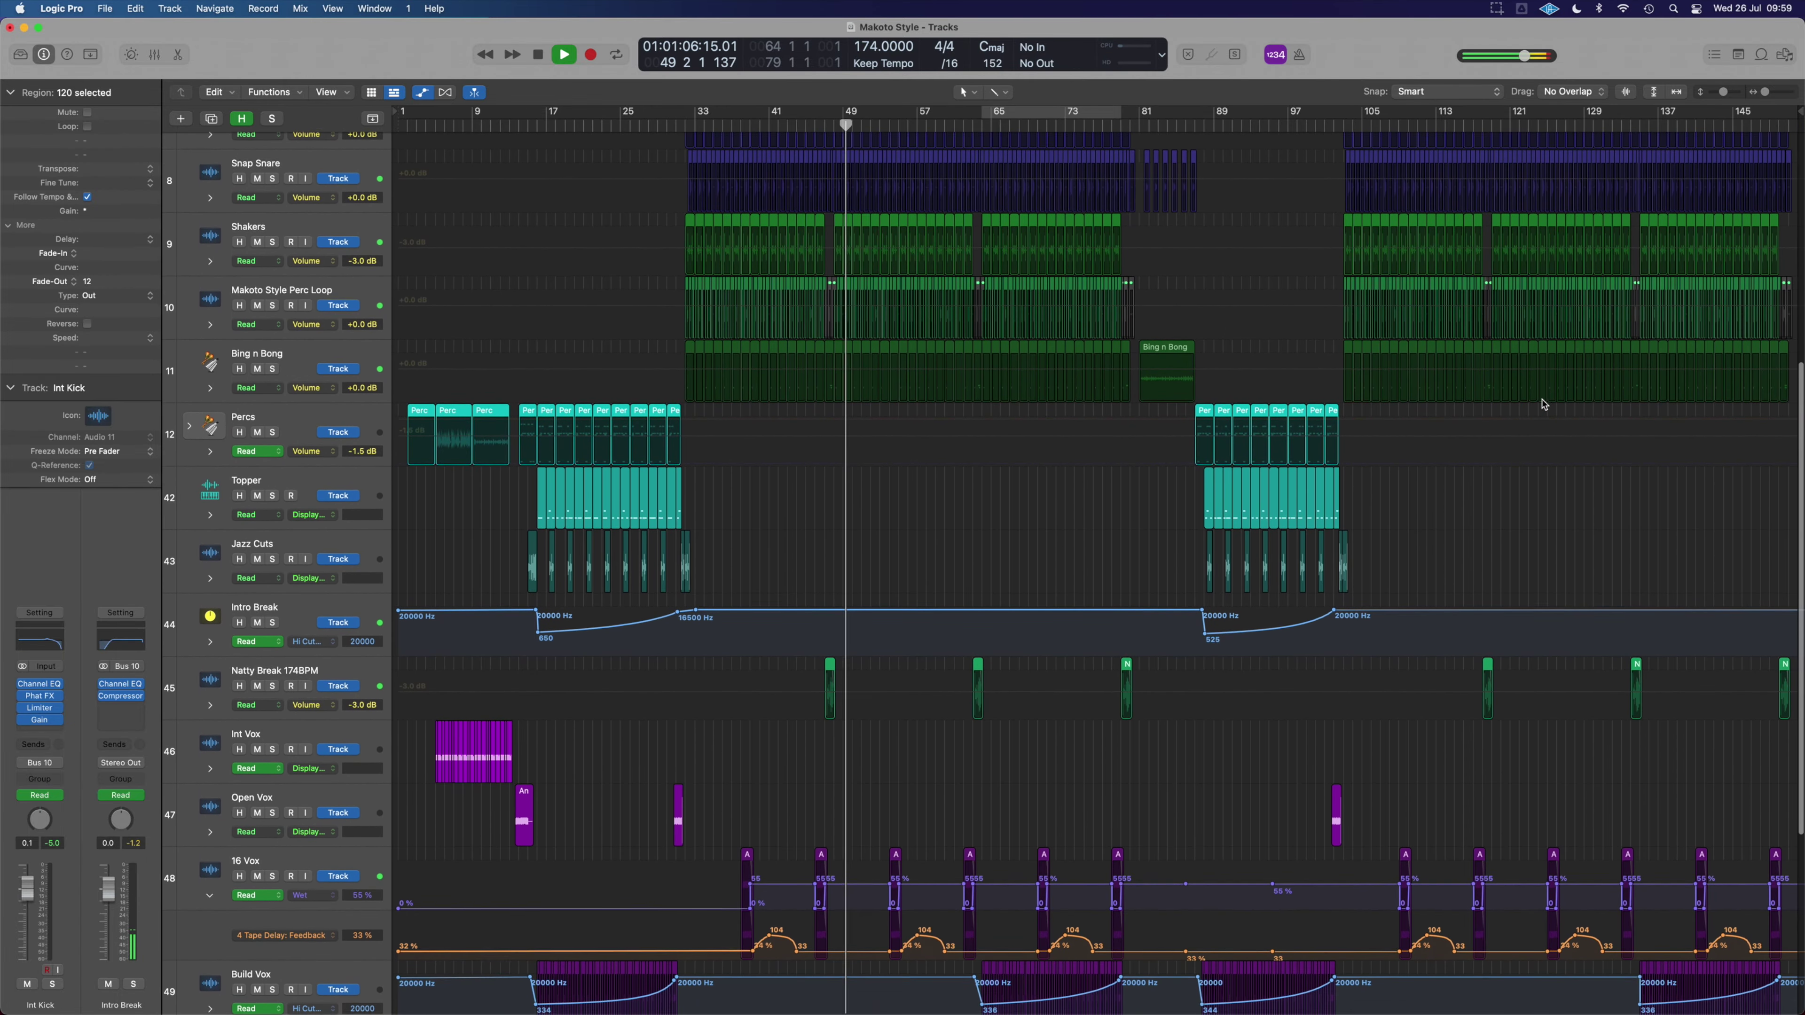
scroll(1543, 404, "down", 10)
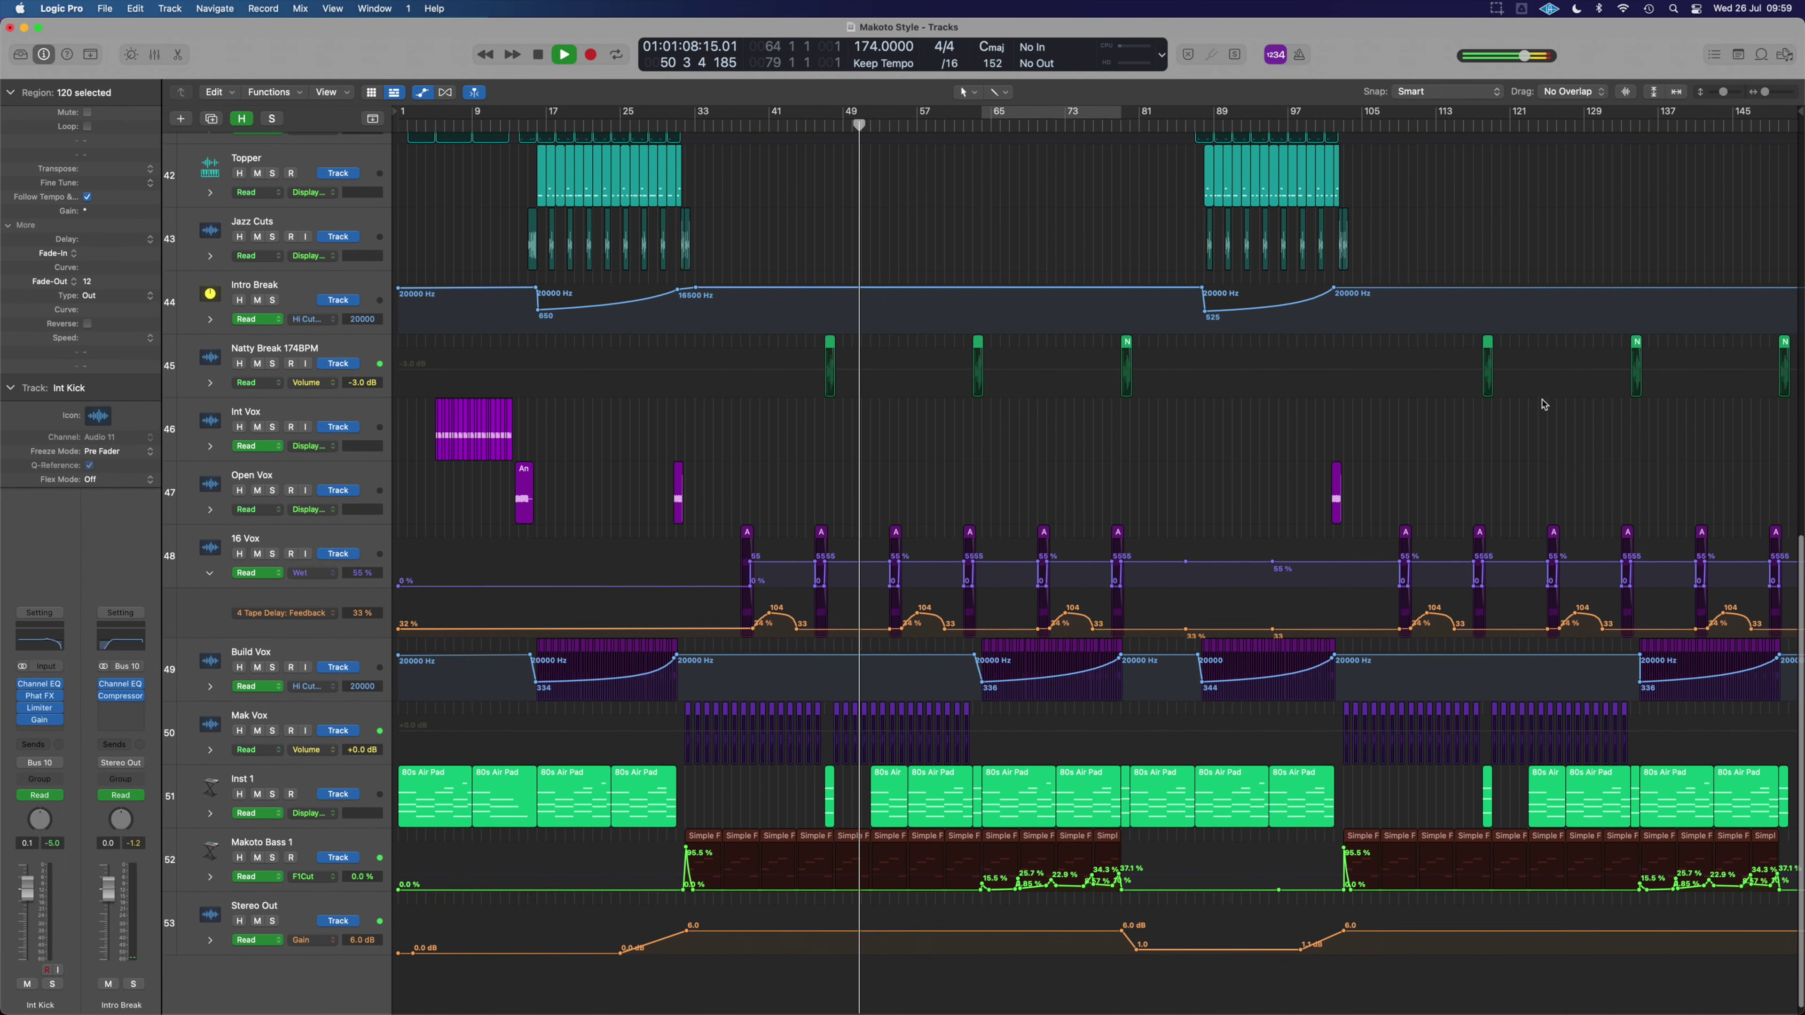
scroll(1543, 404, "down", 1)
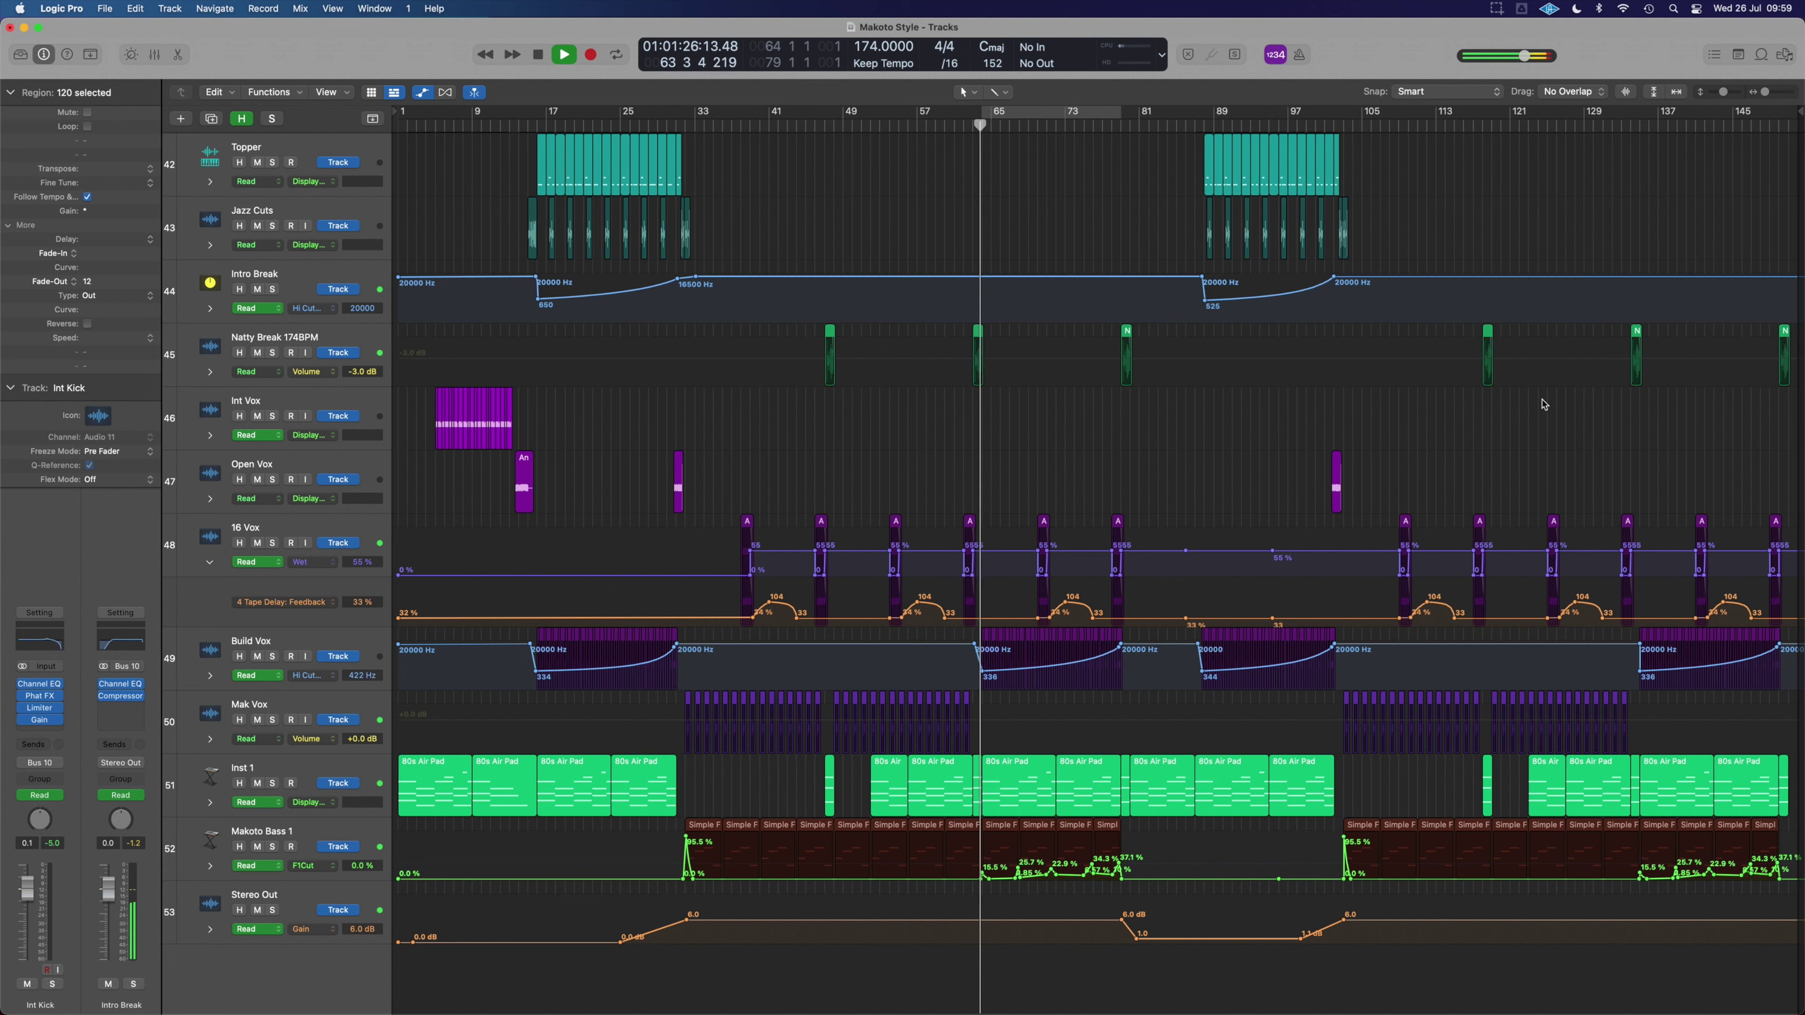
- Check the channel levels in the mixer and inspect the Int Kick track's gain automation up close during playback
key("x")
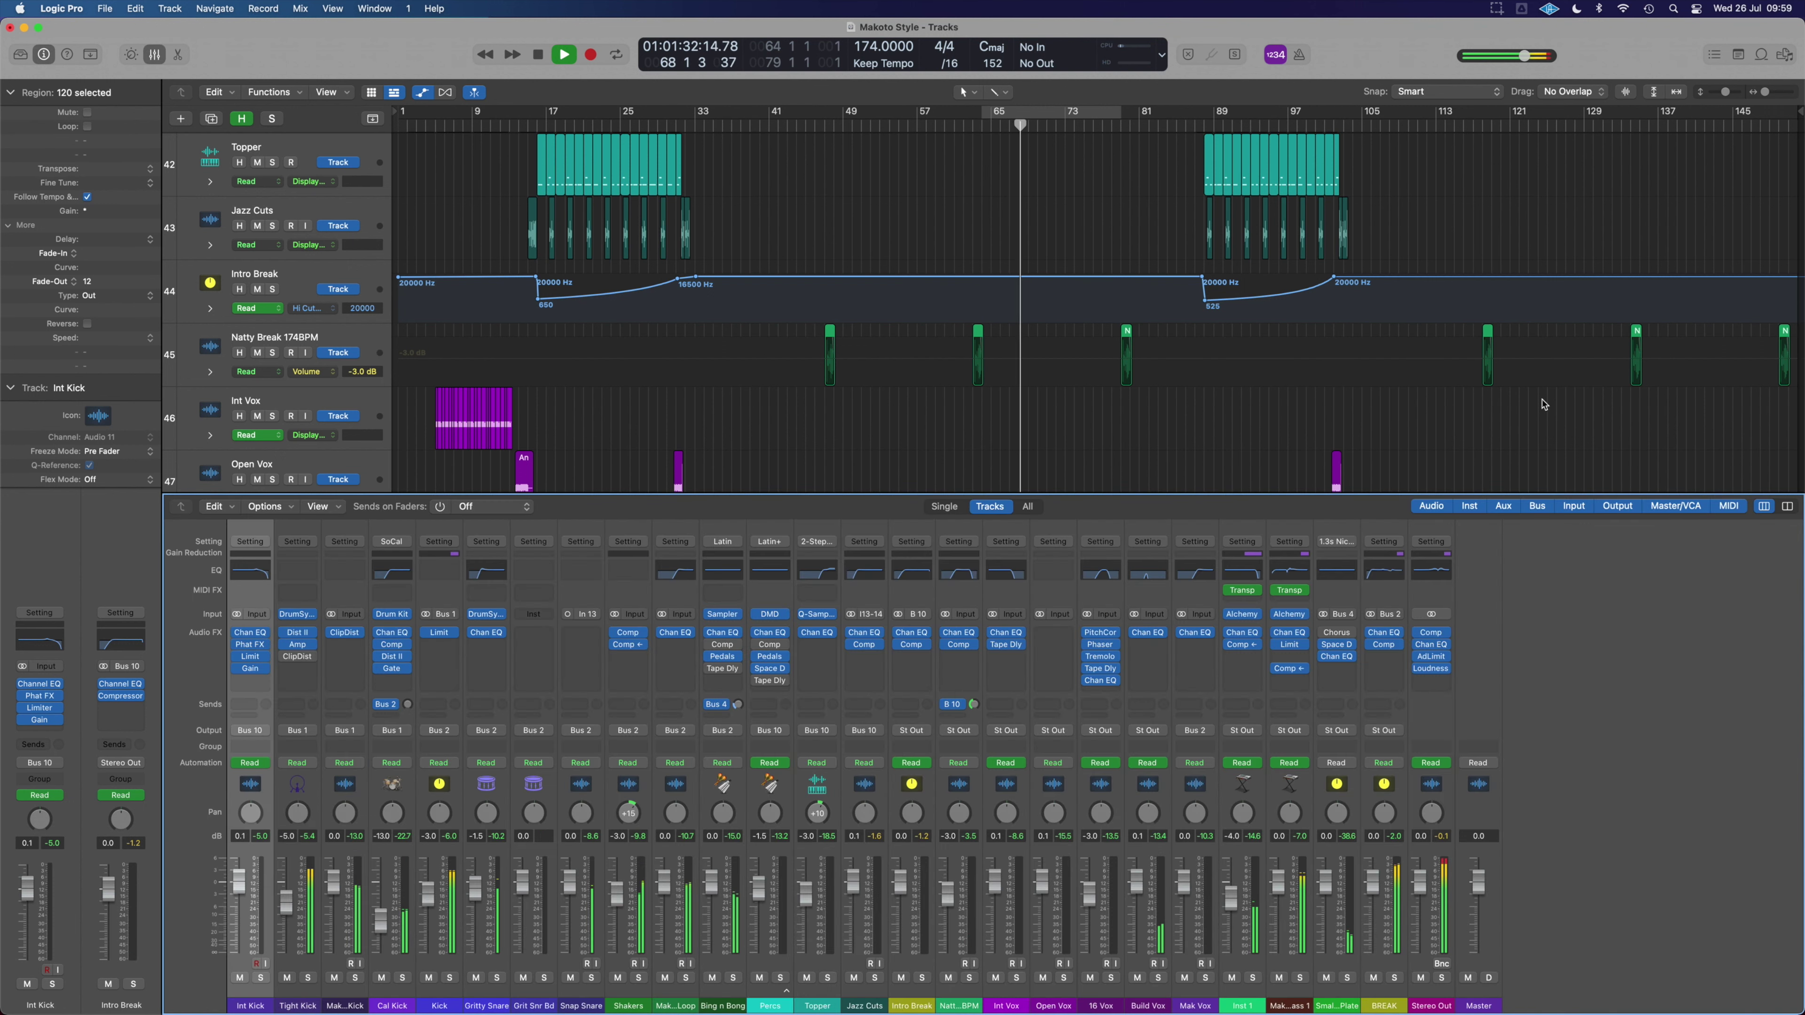
key("x")
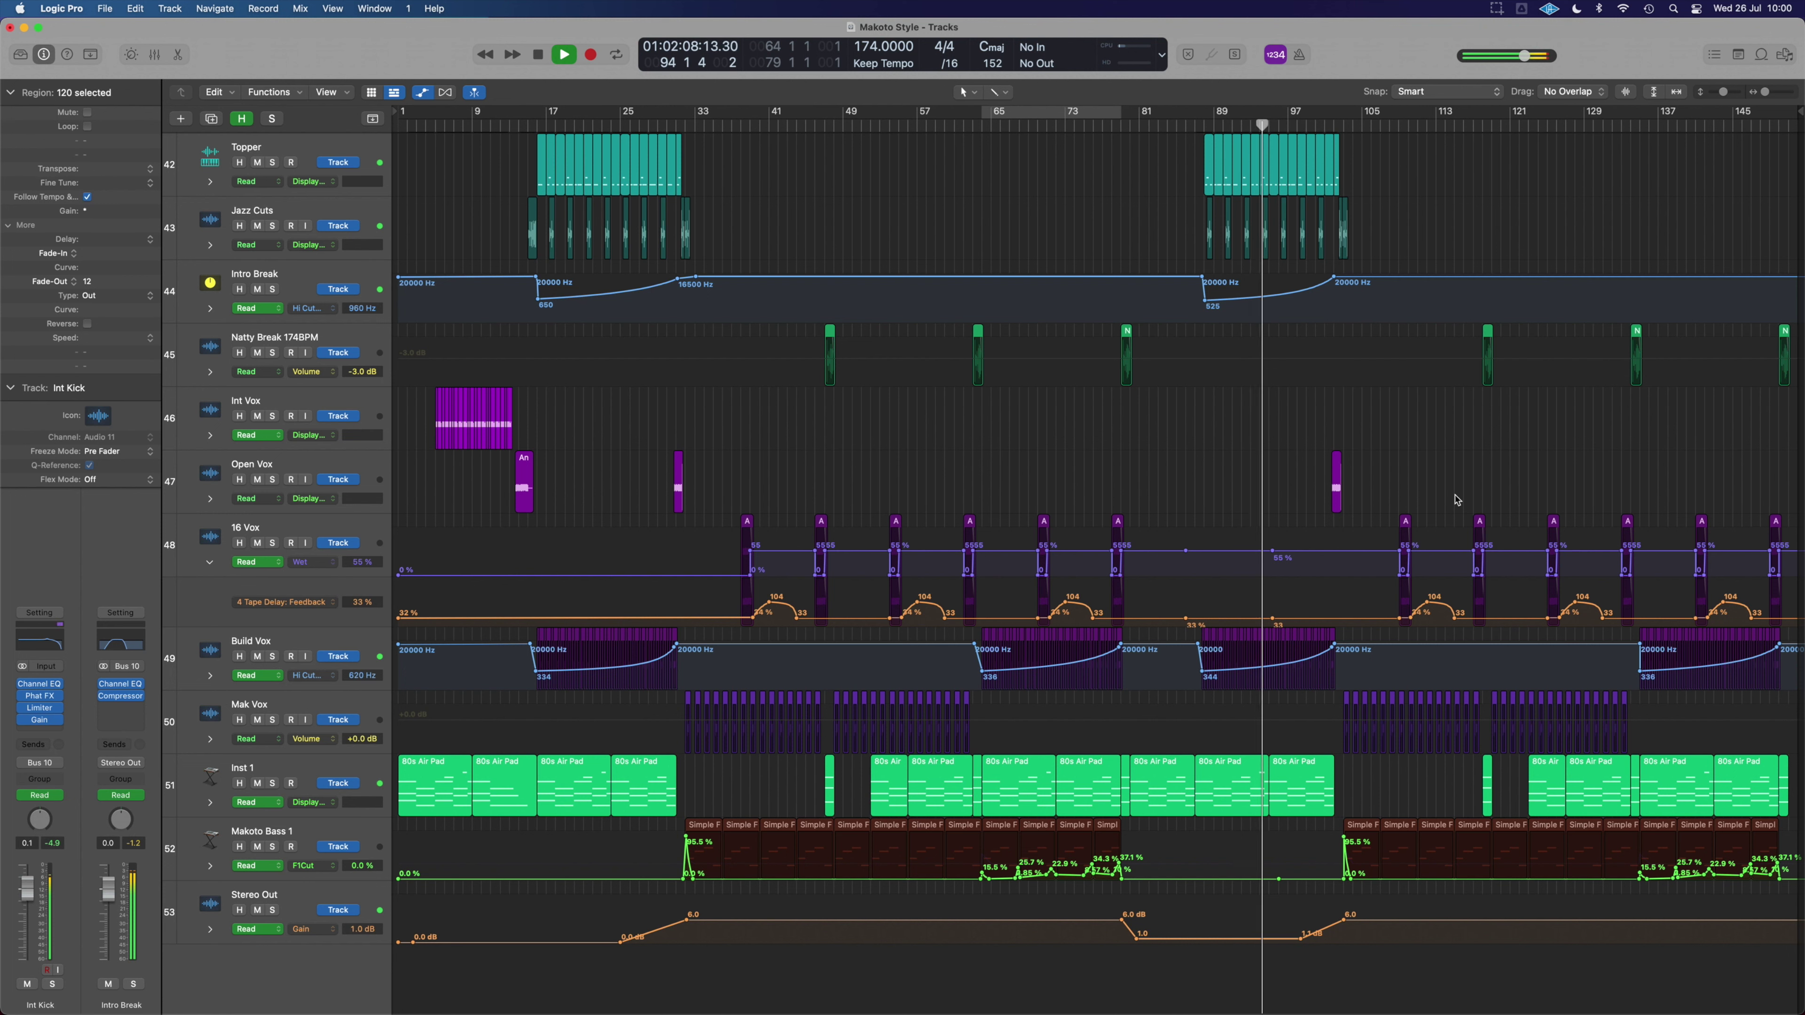
key("z")
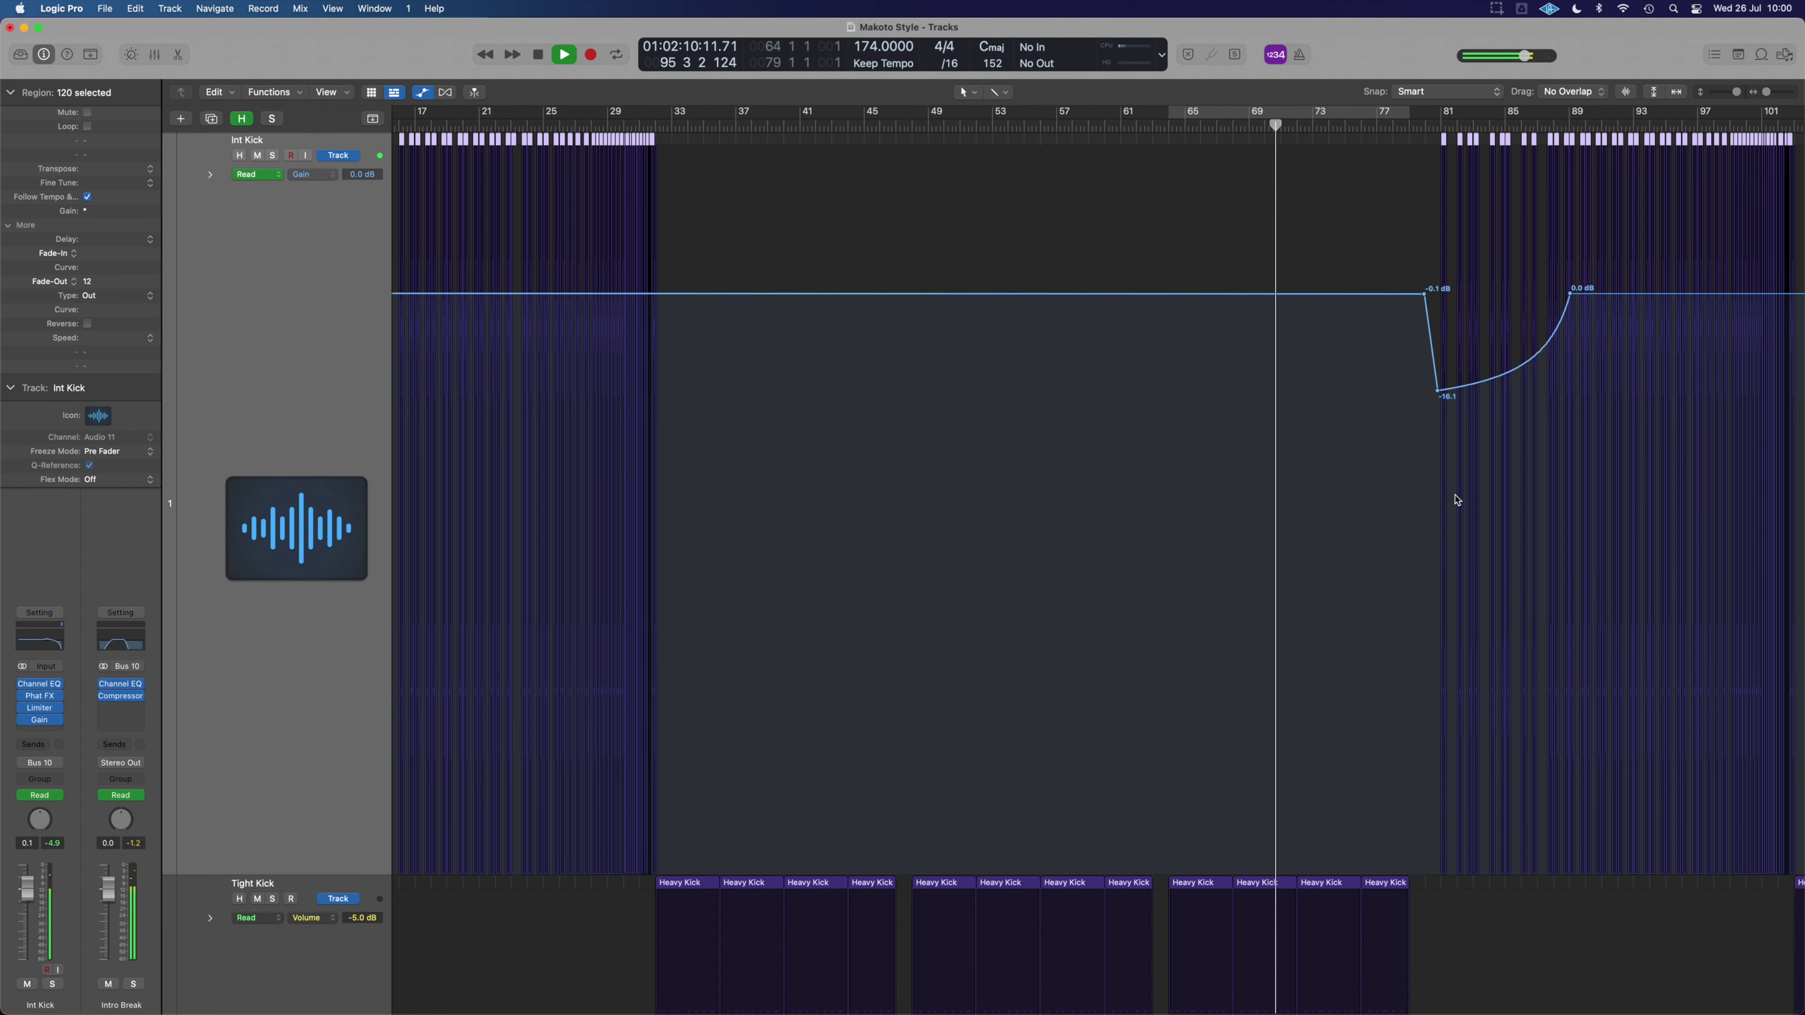
key("z")
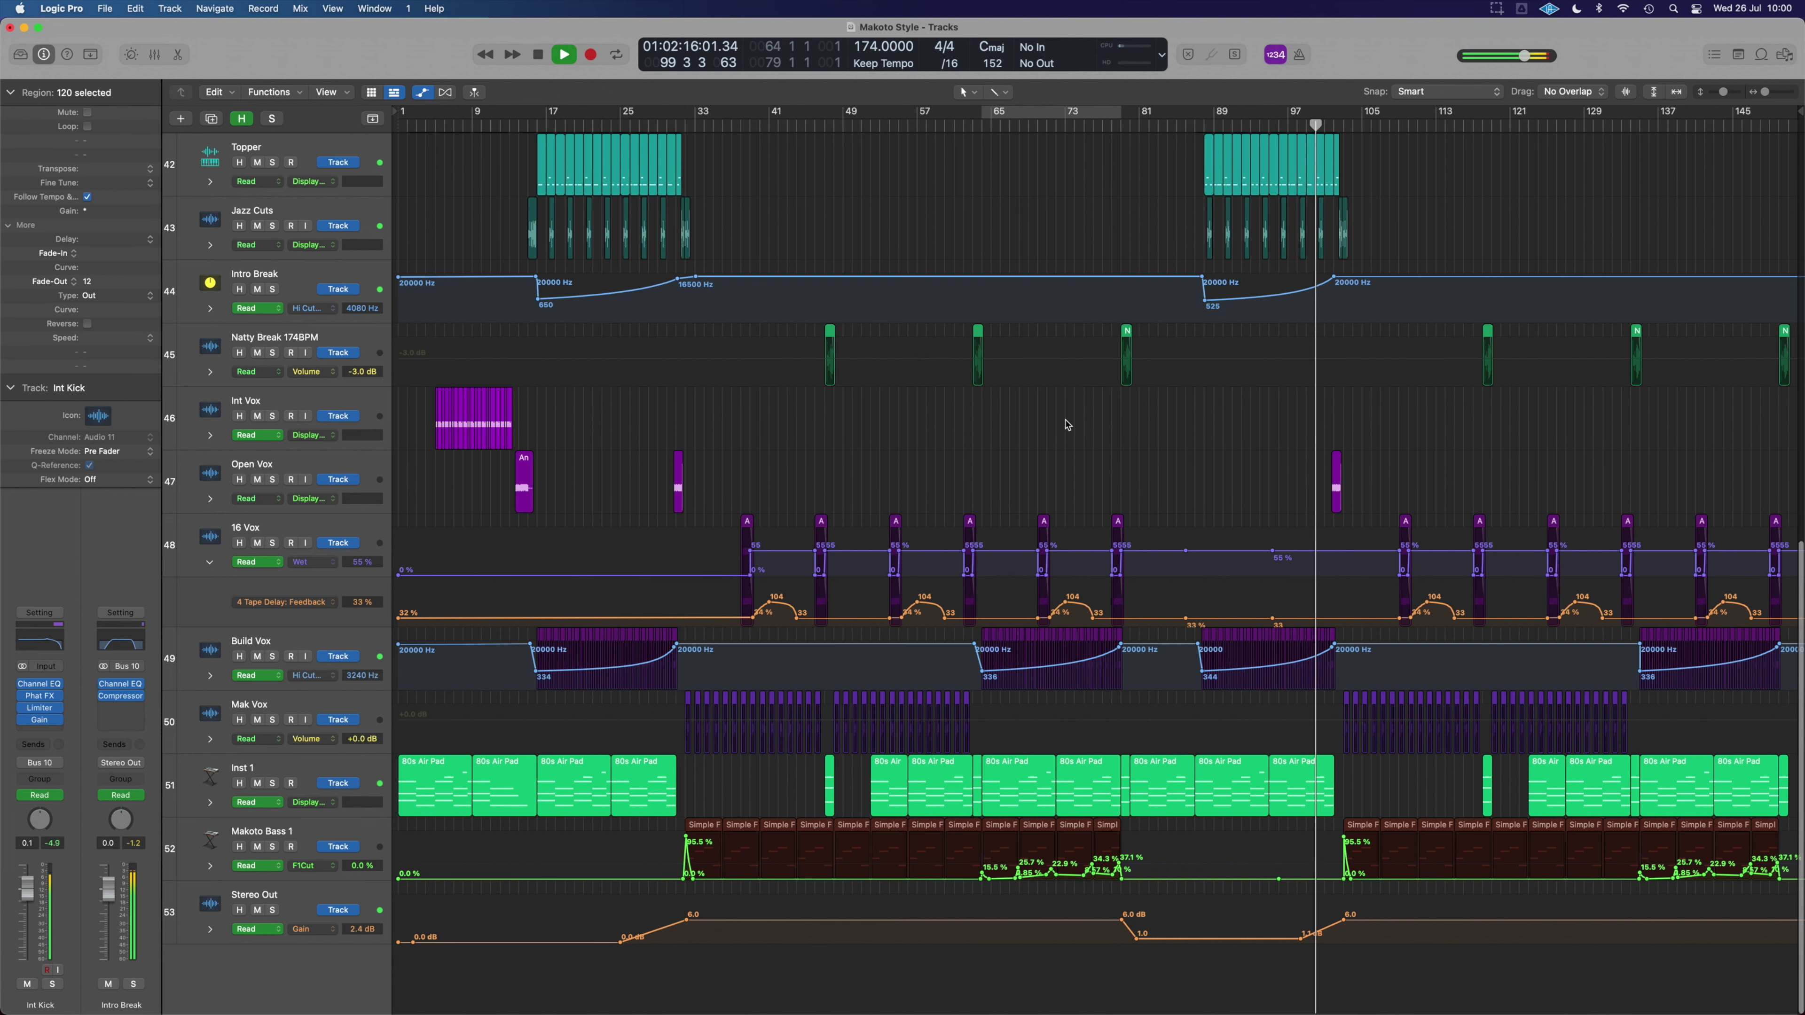
- Show the Flex view on the tracks in place of the automation and look over the audio regions
key("super+f")
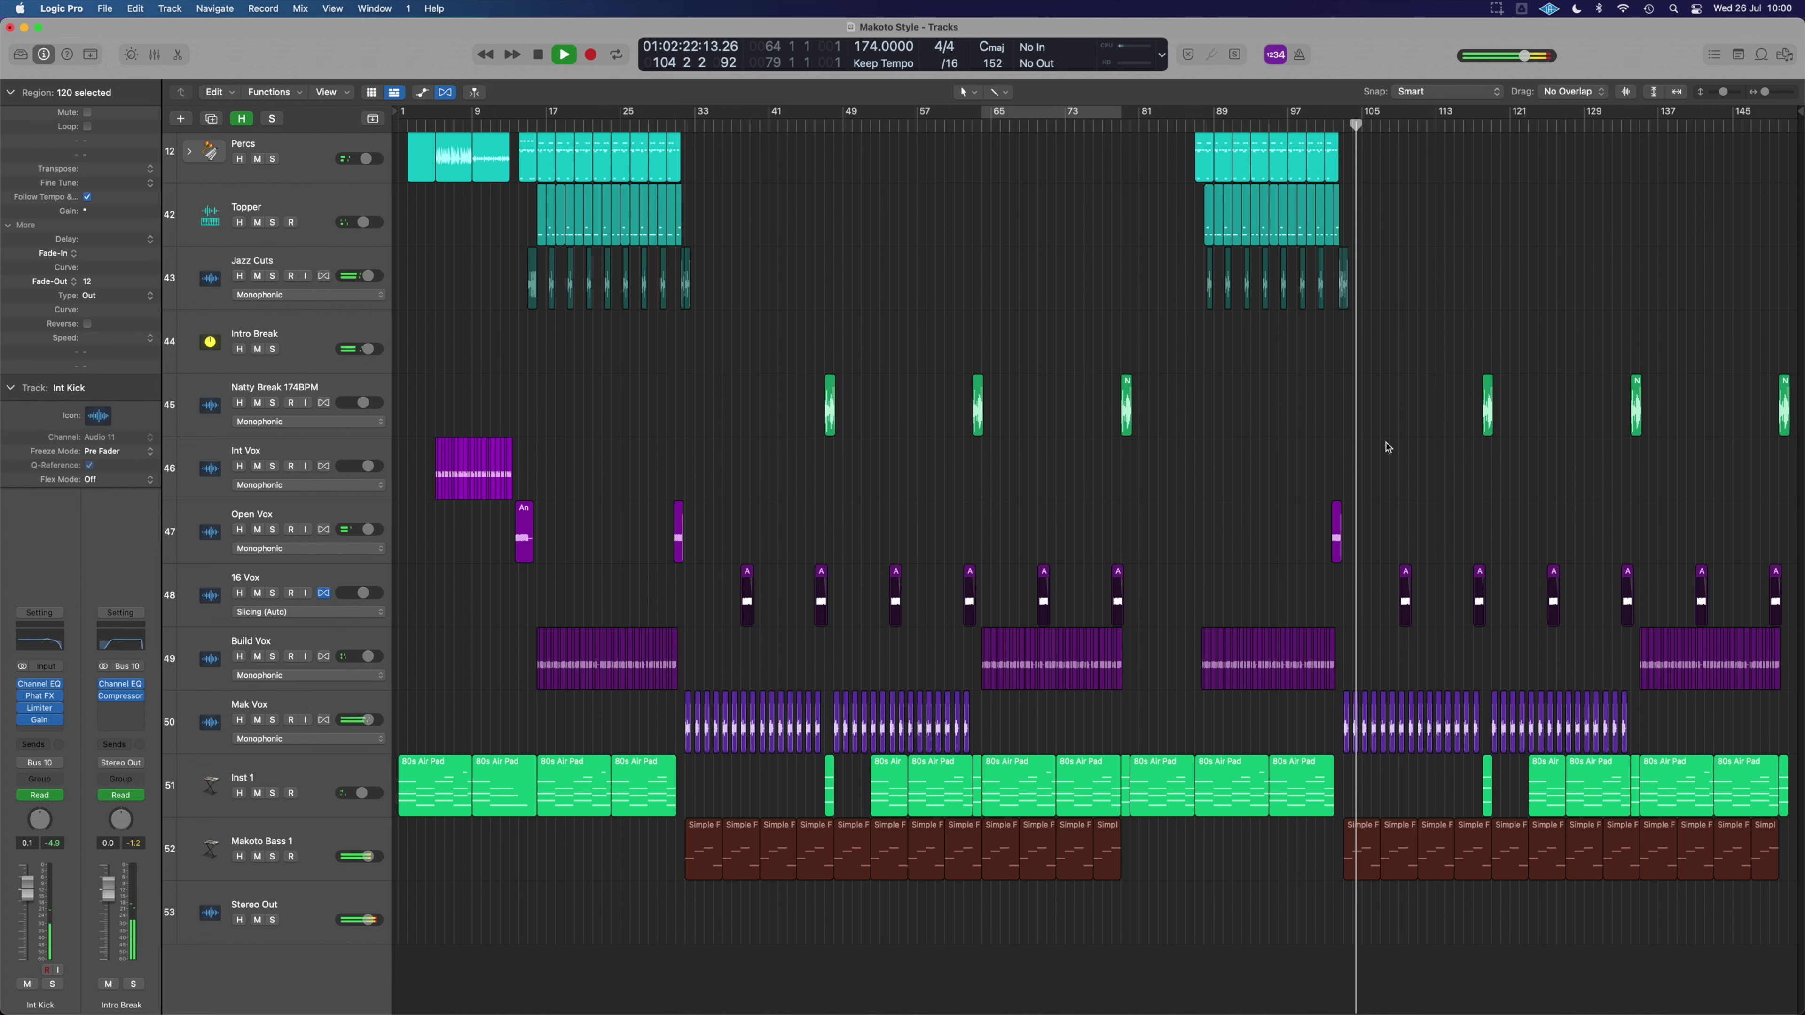
scroll(1388, 447, "up", 5)
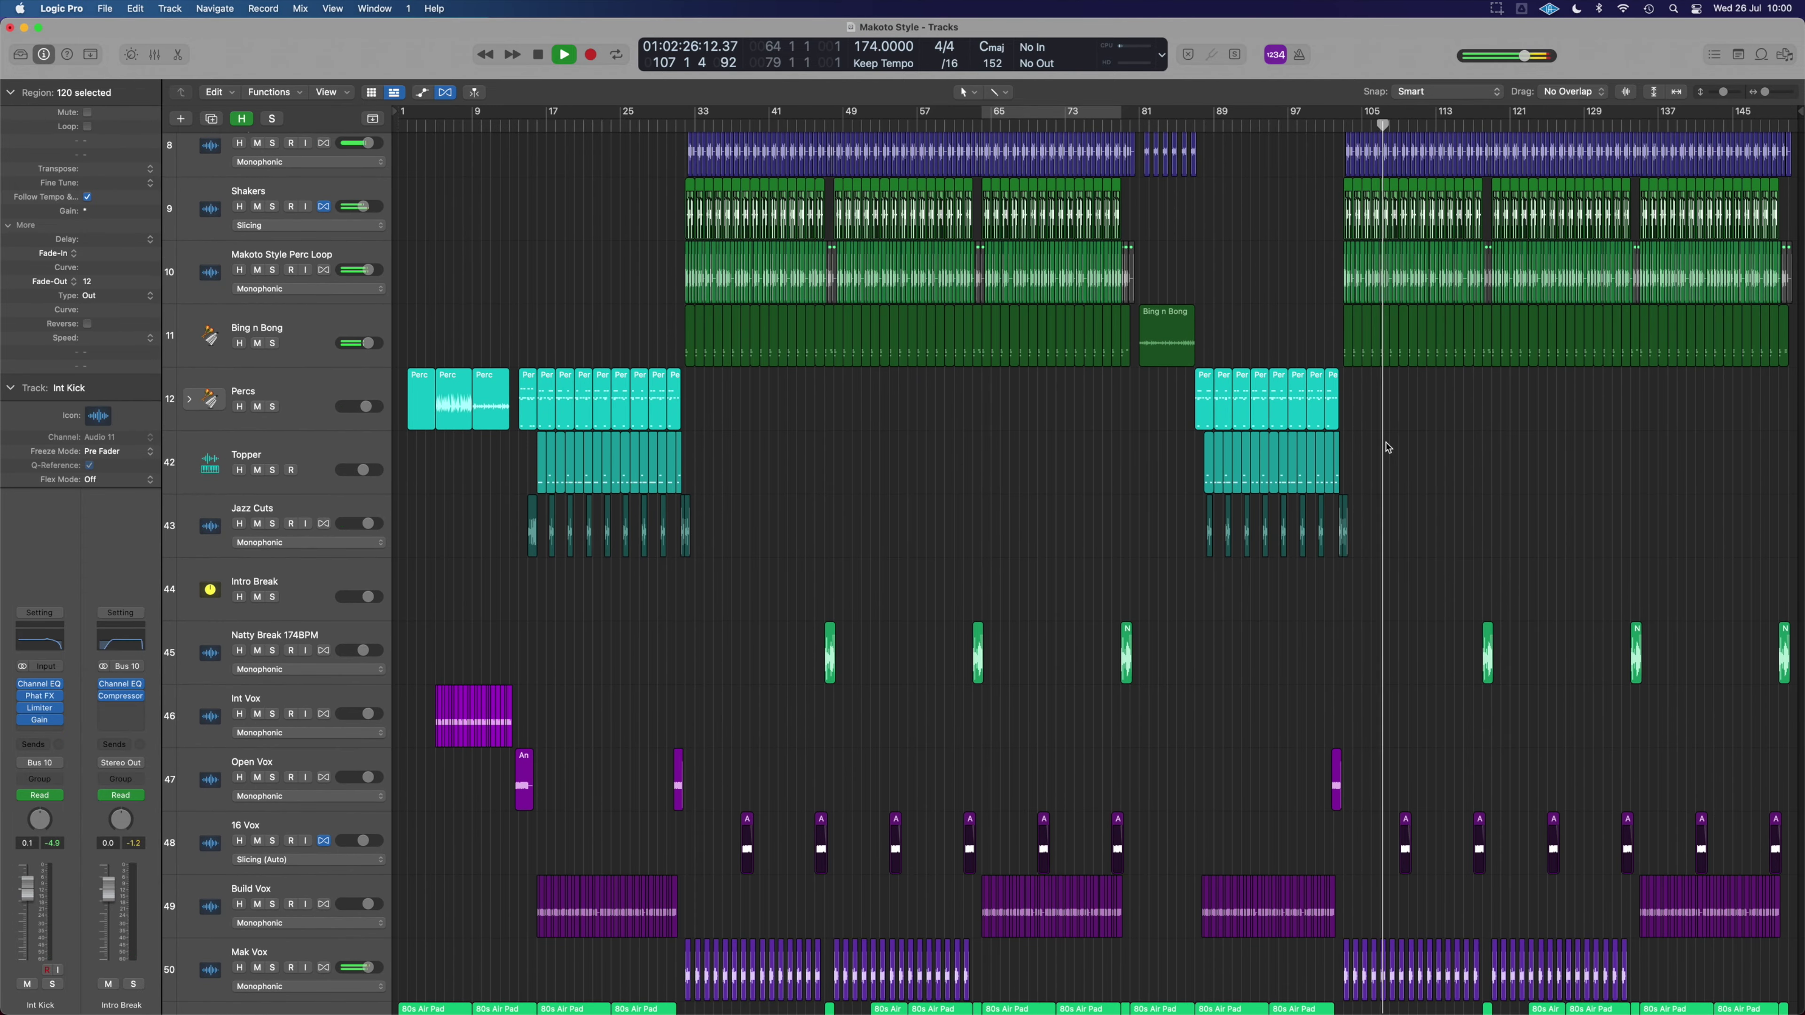
scroll(1387, 447, "down", 5)
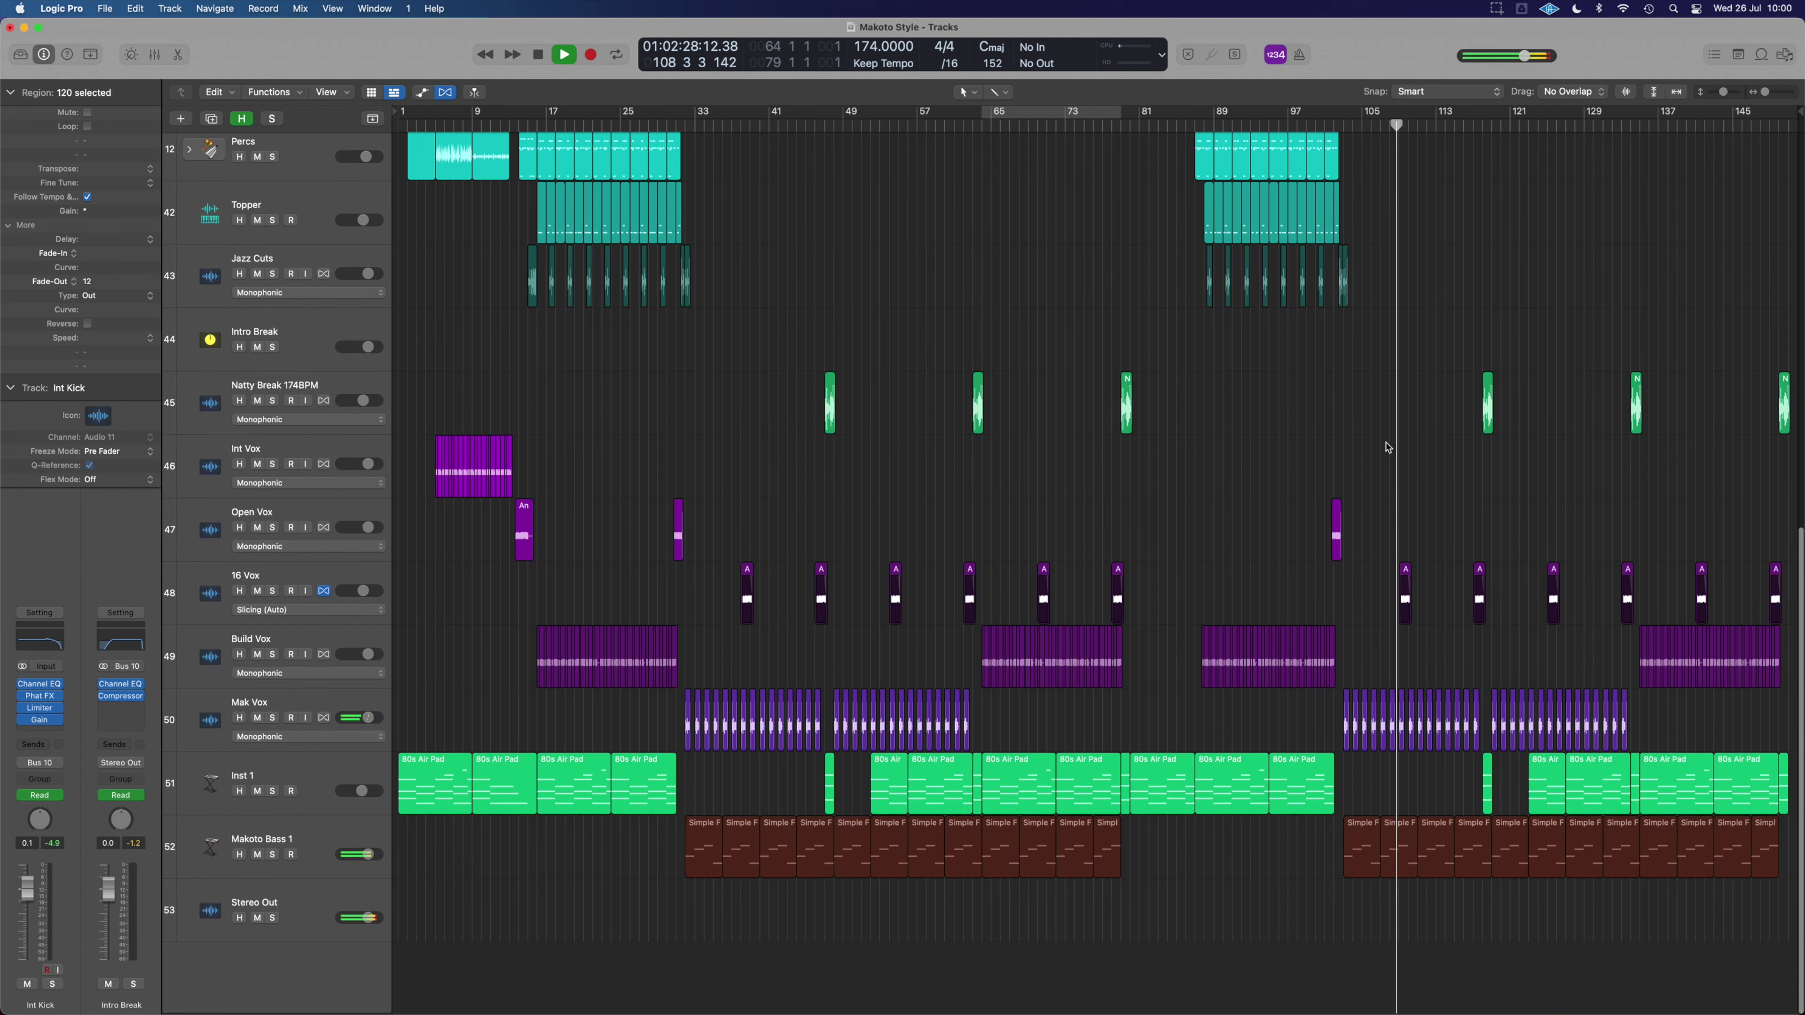
- Inspect the Channel EQs on BREAK, Mak Vox and Natty Break 174BPM and the side-chained Compressor on Shakers in the mixer
key("x")
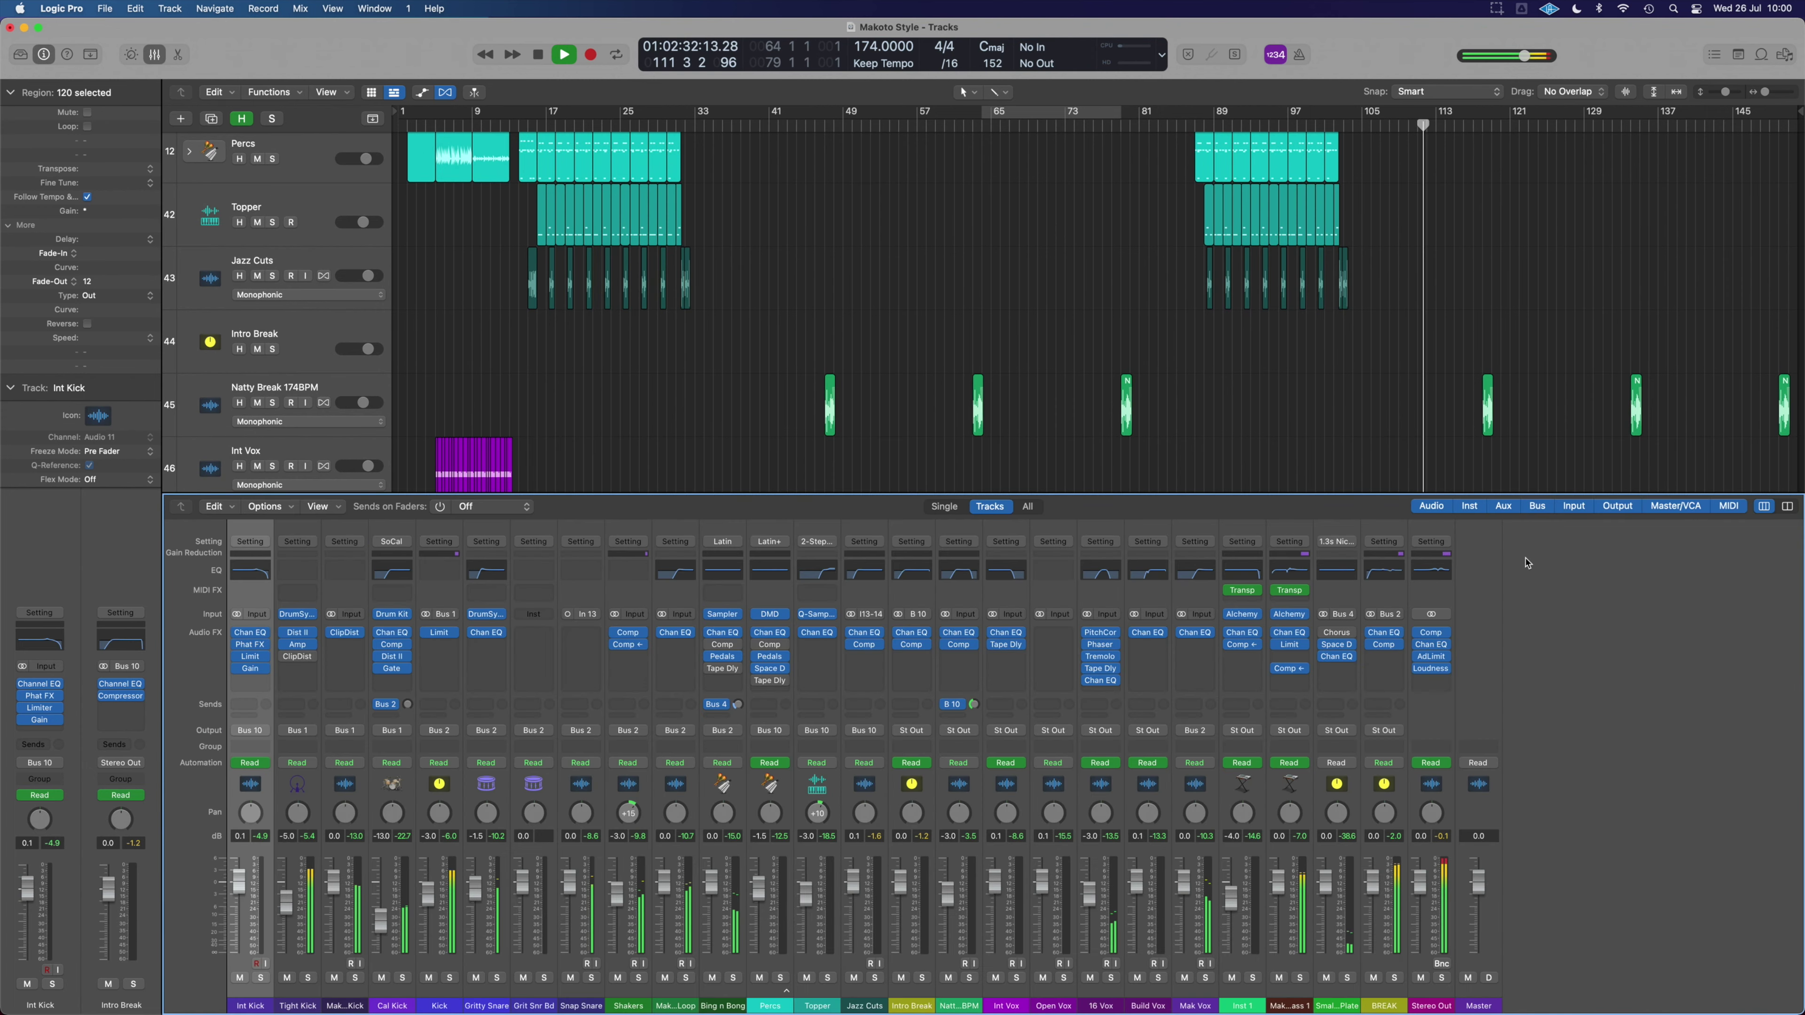
left_click(1388, 635)
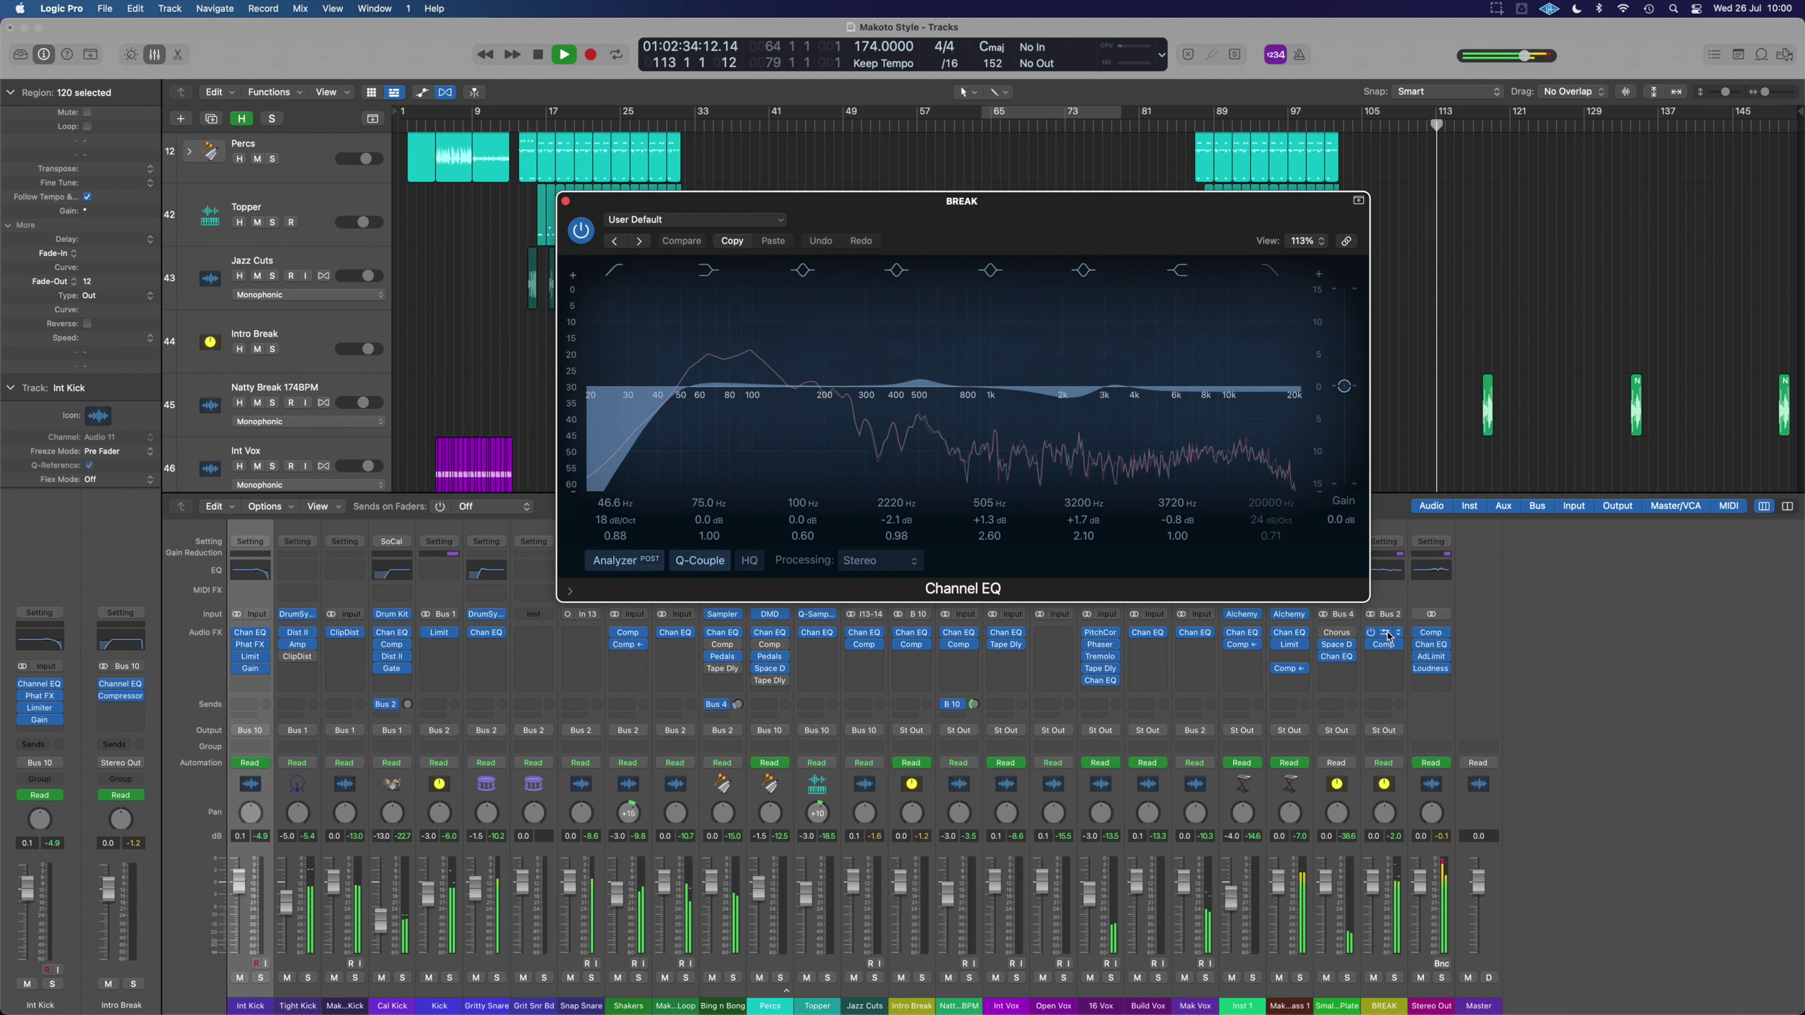
left_click(1388, 635)
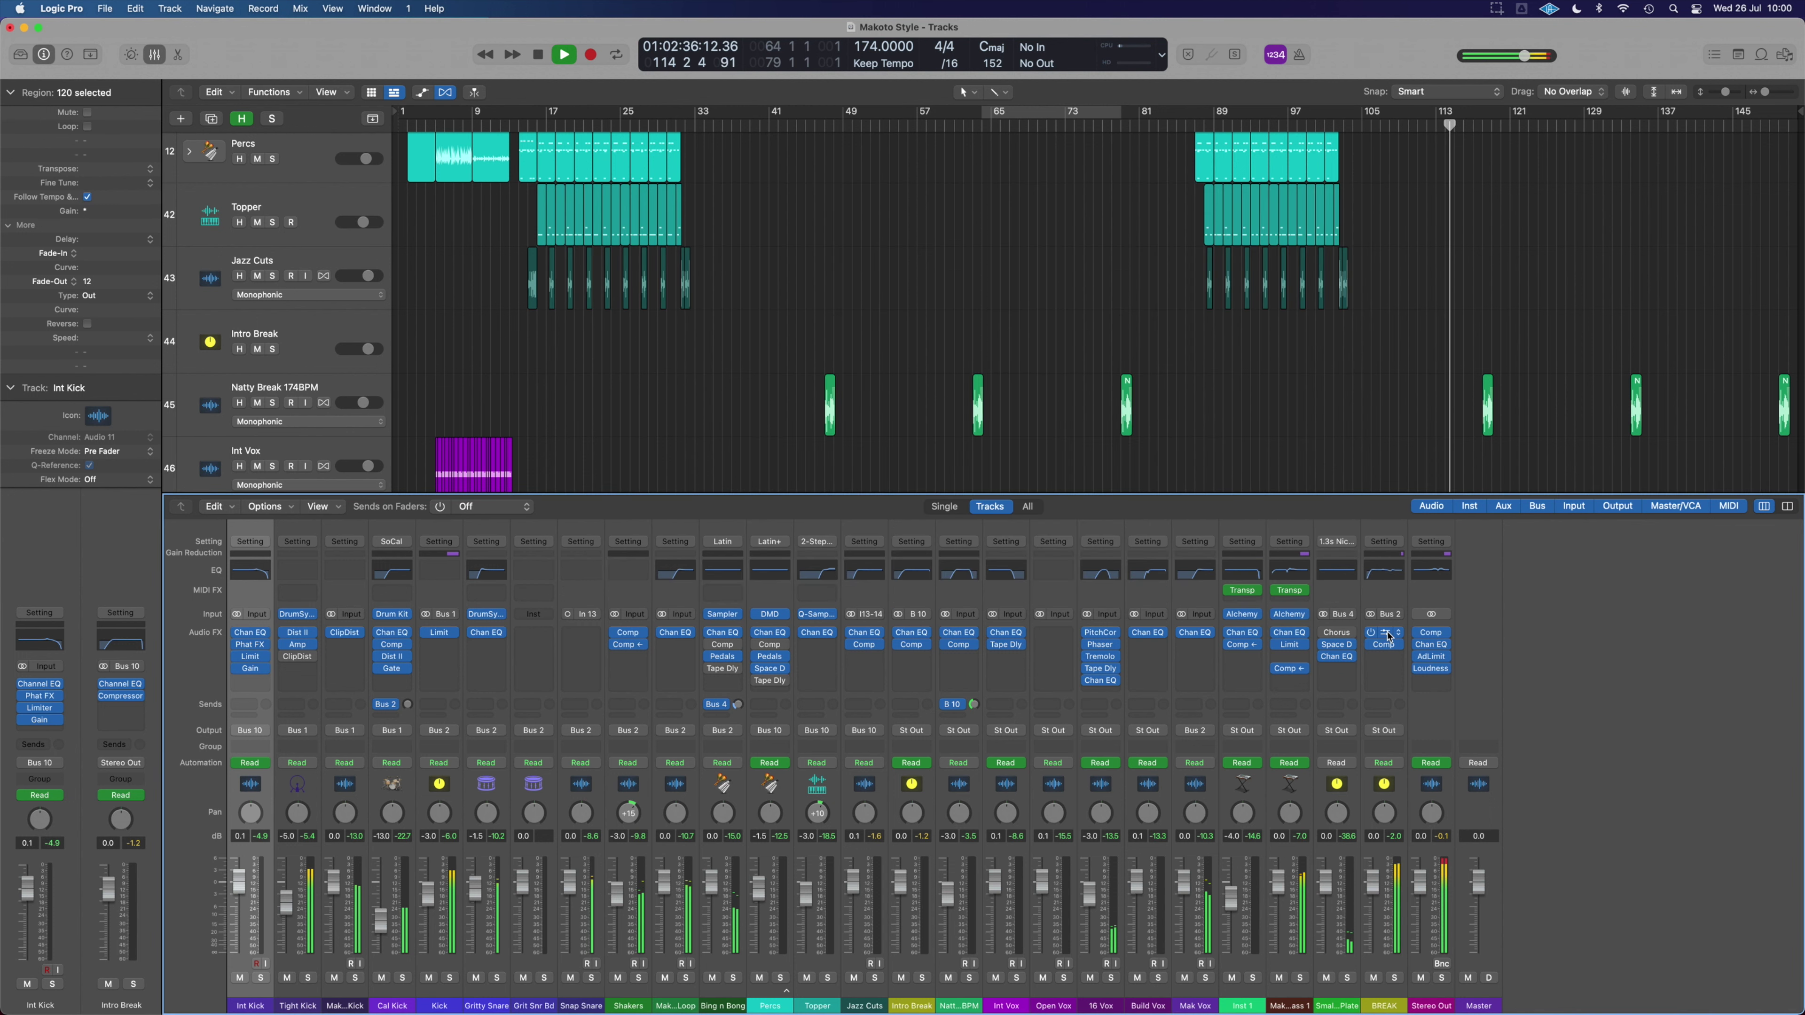
left_click(1195, 634)
left_click(1196, 635)
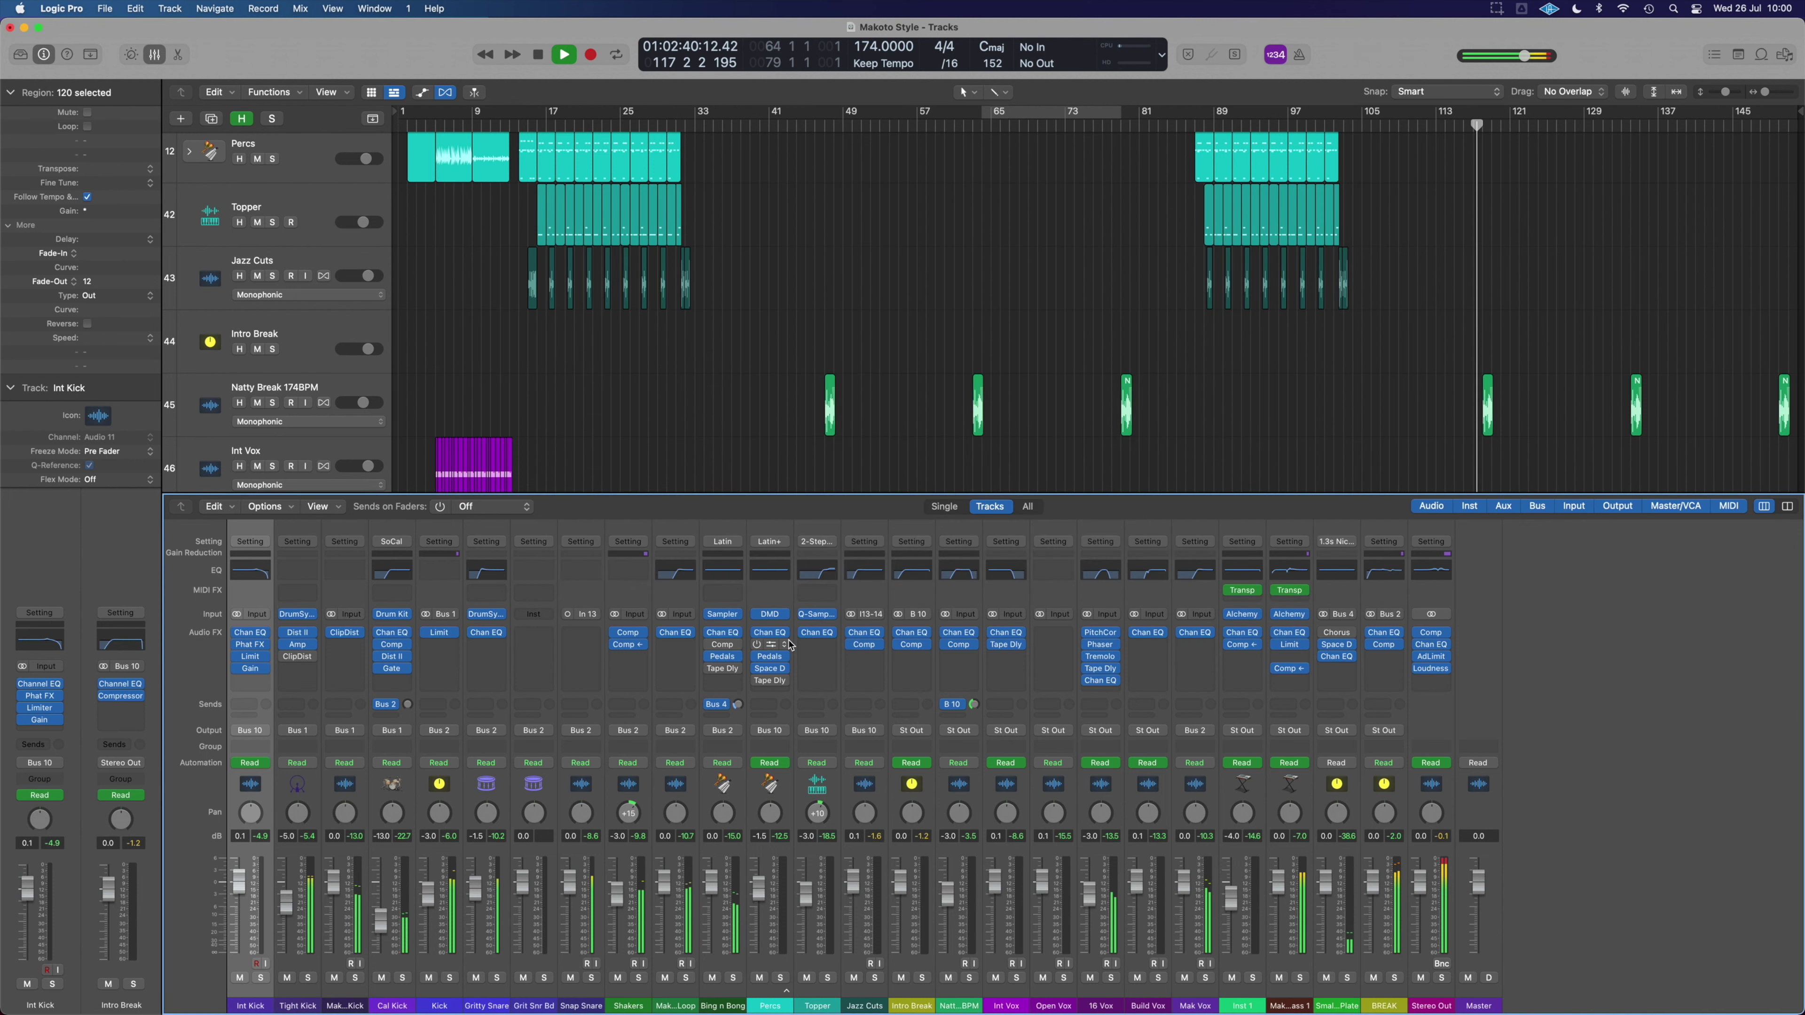
left_click(959, 635)
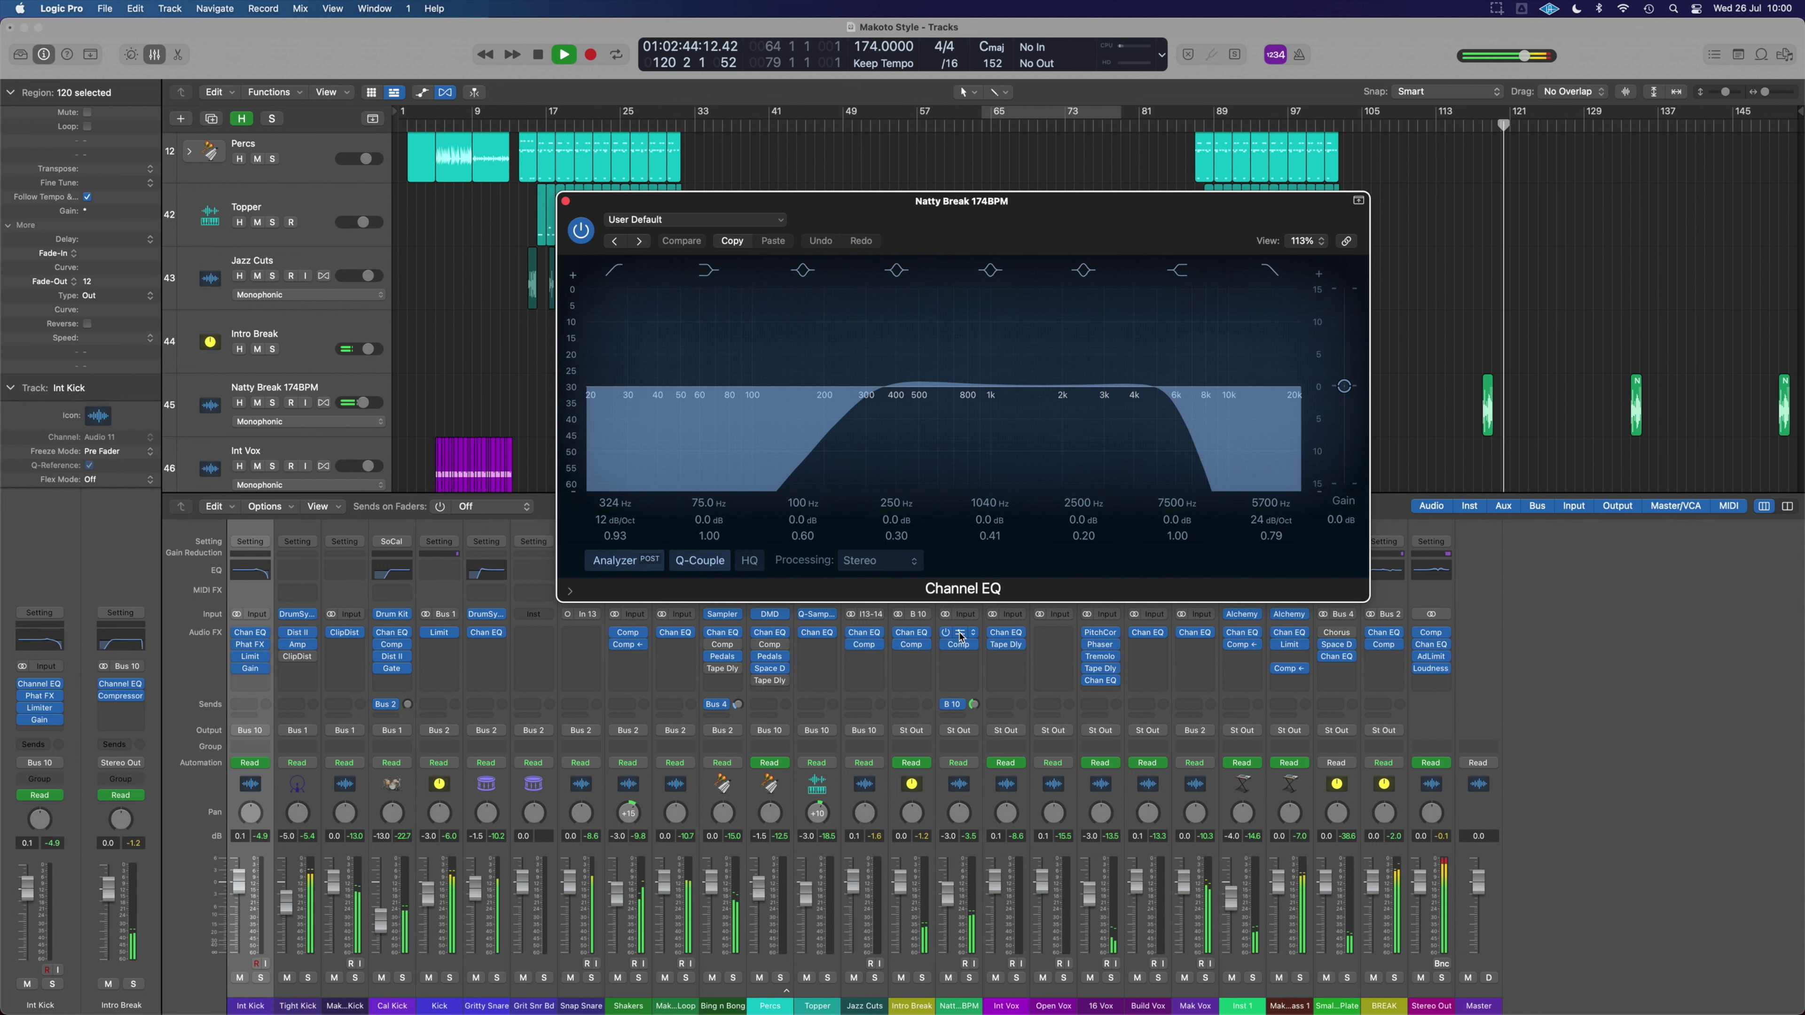
left_click(959, 635)
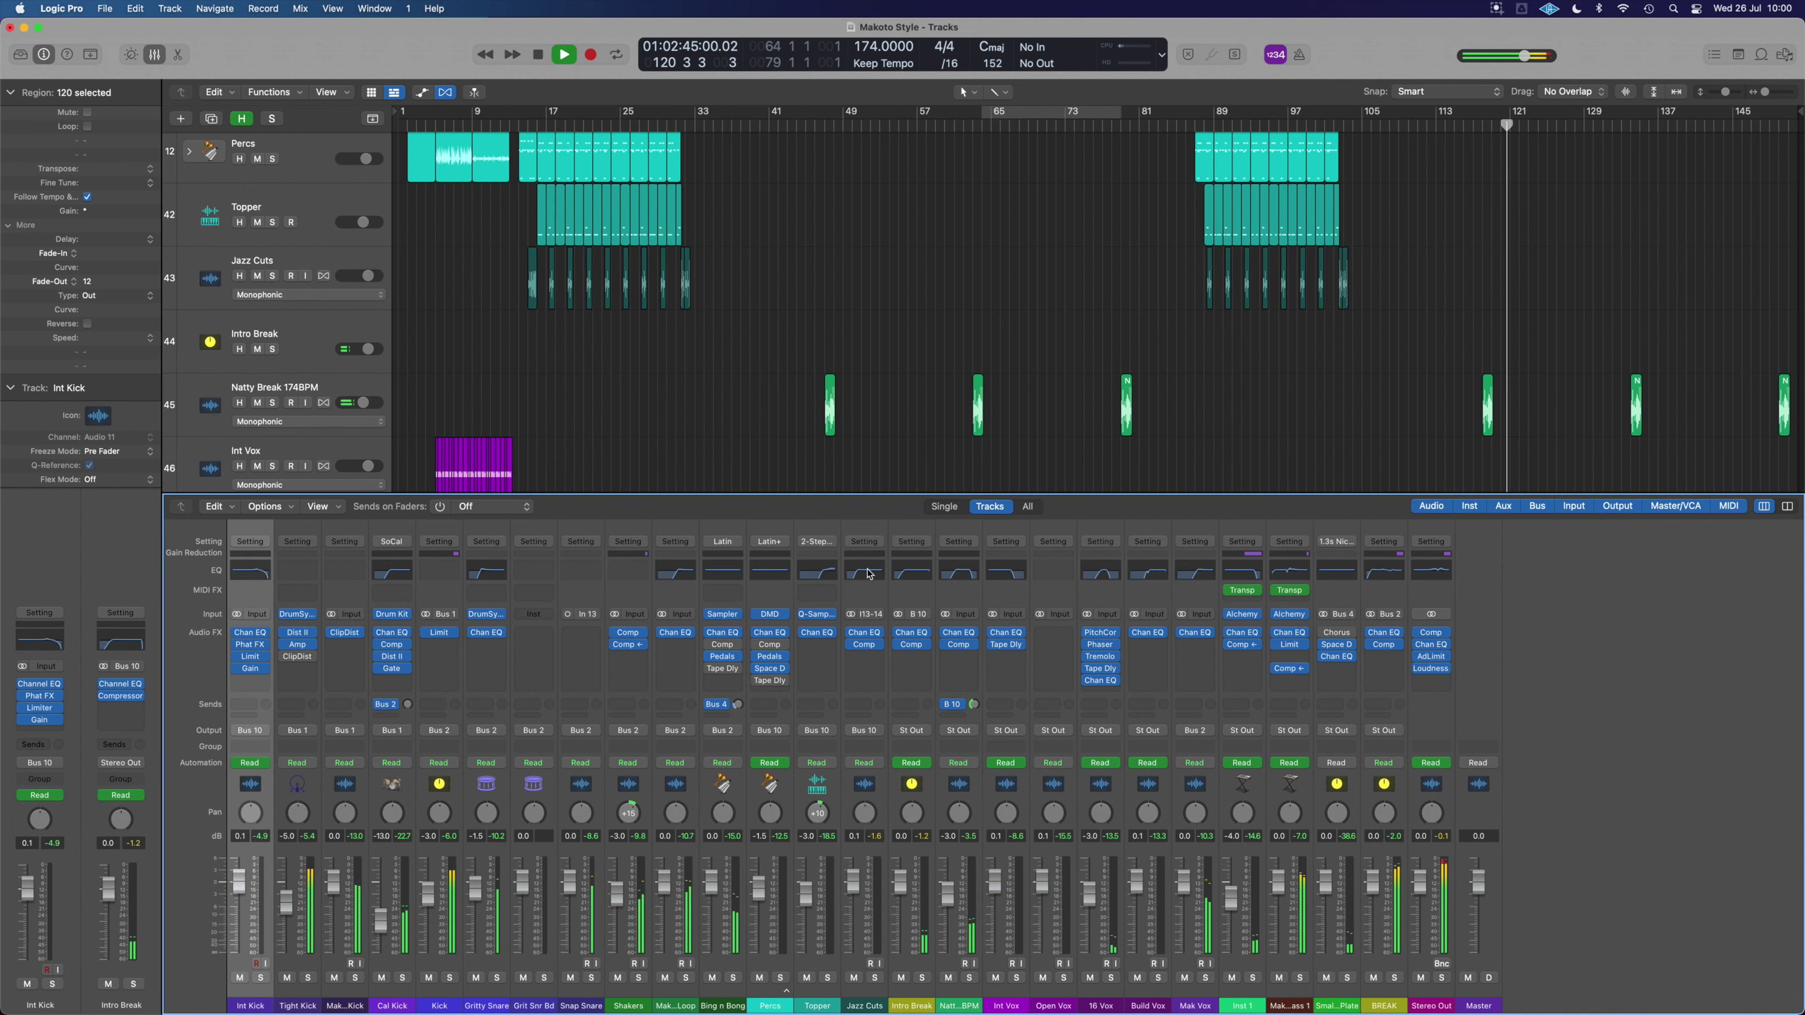
left_click(631, 645)
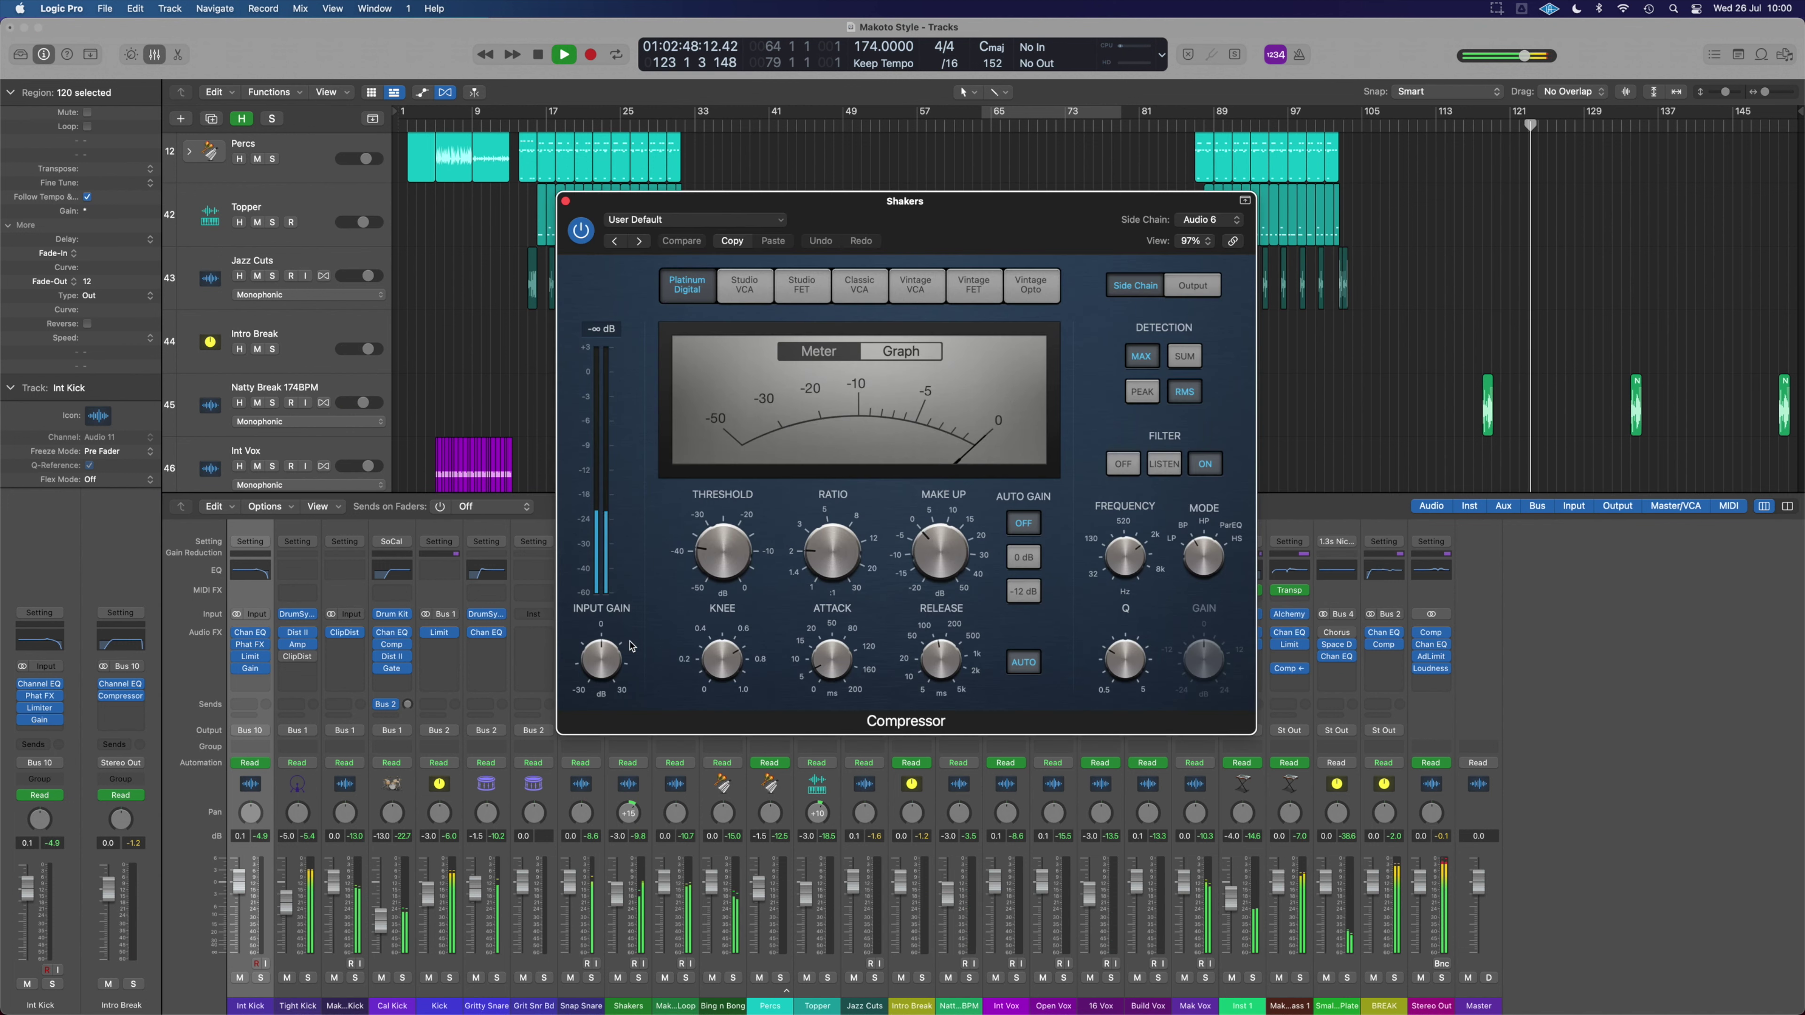
left_click(566, 203)
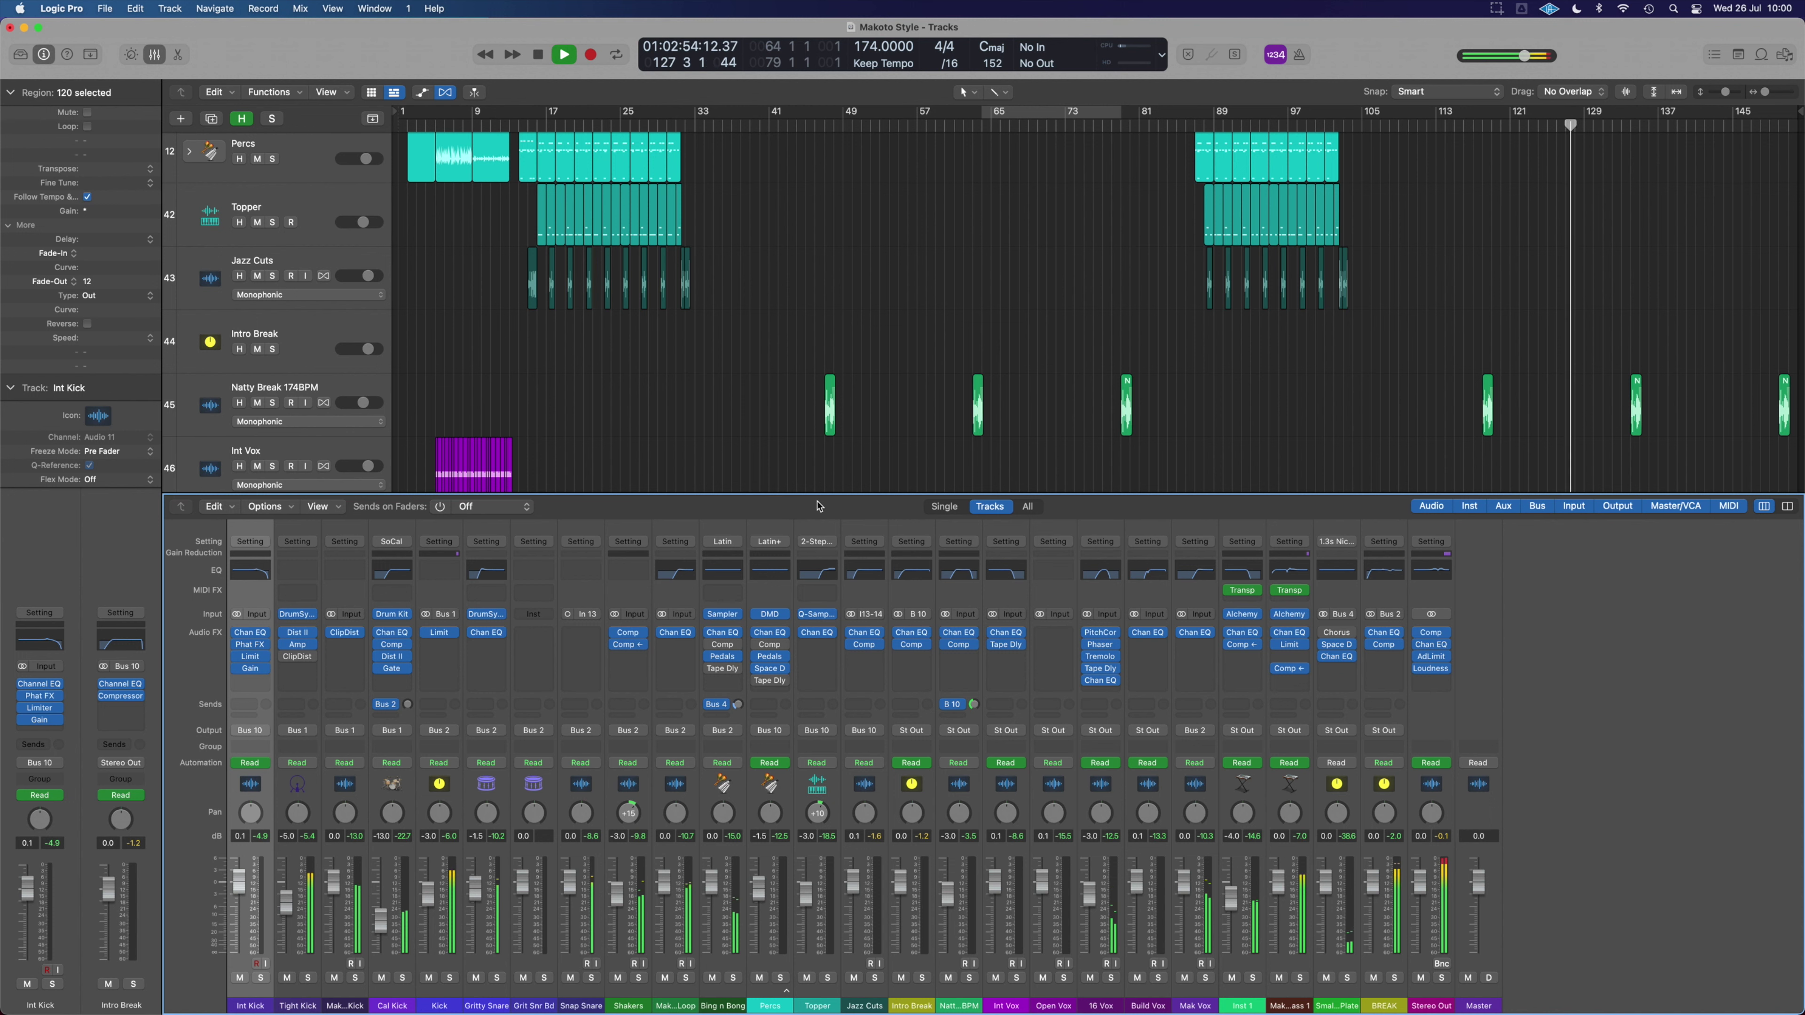
- Close the mixer, play the arrangement to its end with all tracks in view and return the playhead to bar 1
scroll(1242, 362, "up", 5)
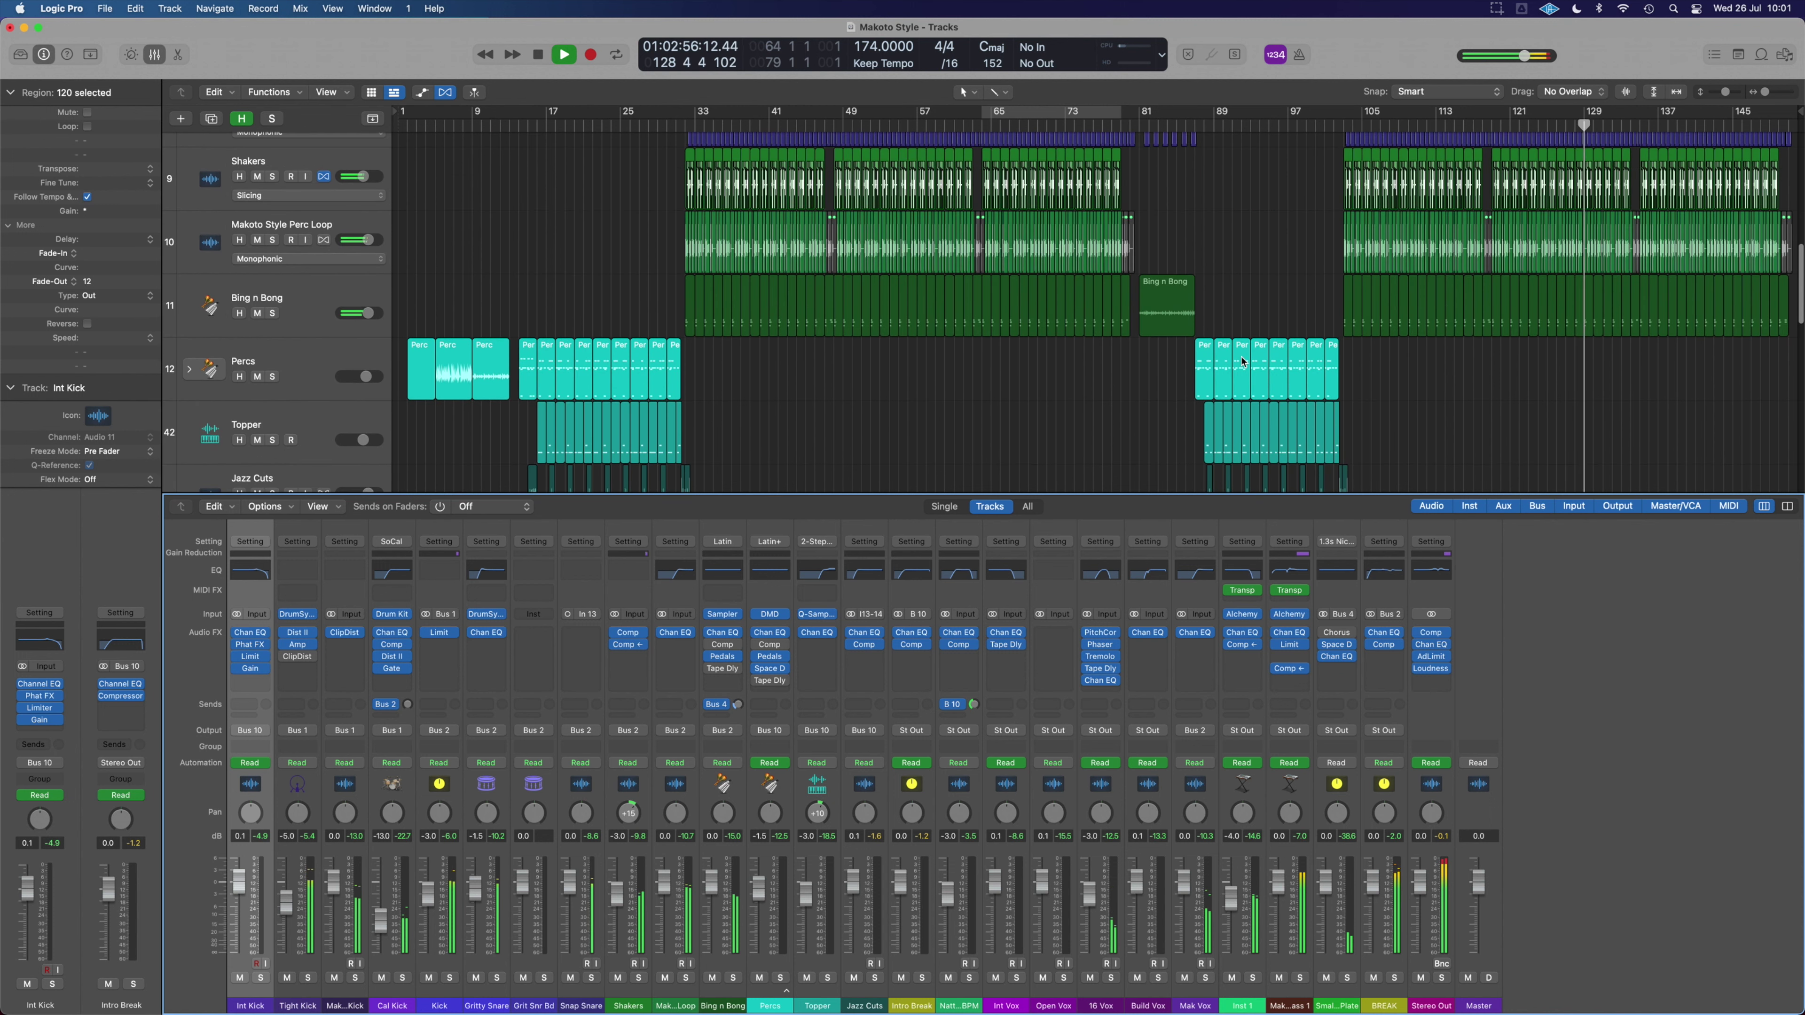
key("x")
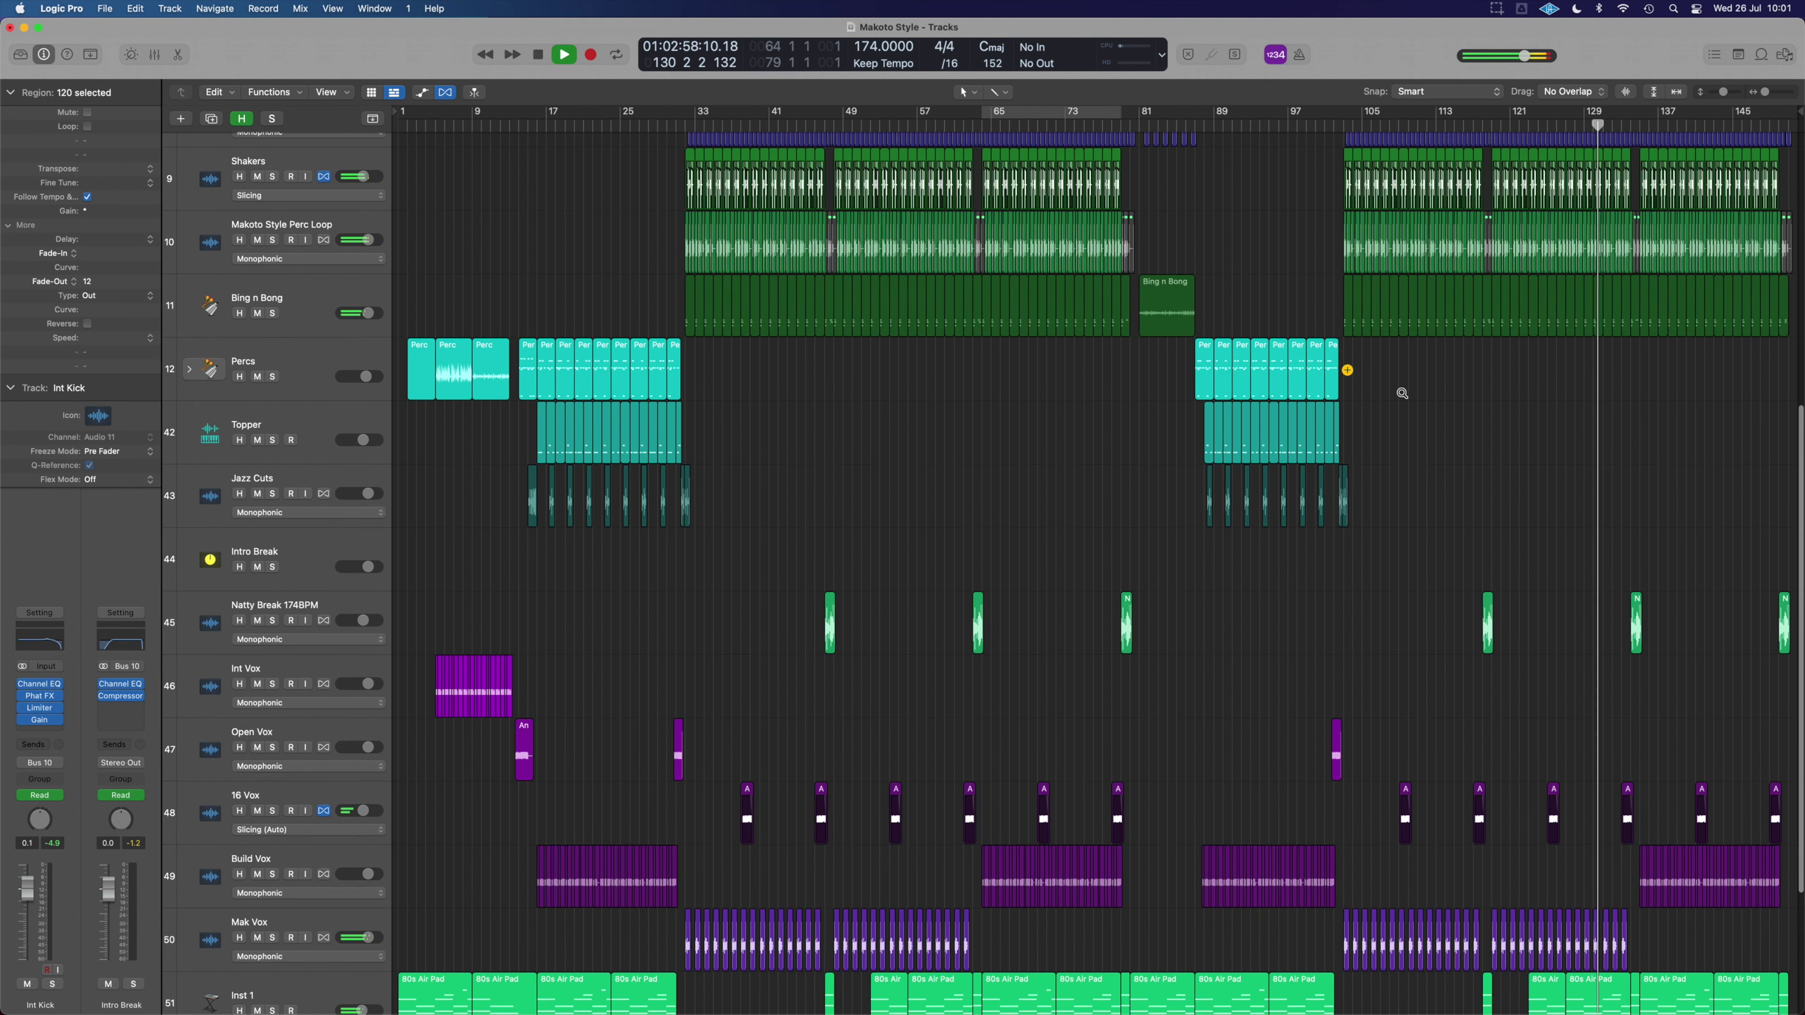
scroll(1392, 391, "up", 2)
scroll(1402, 393, "down", 8)
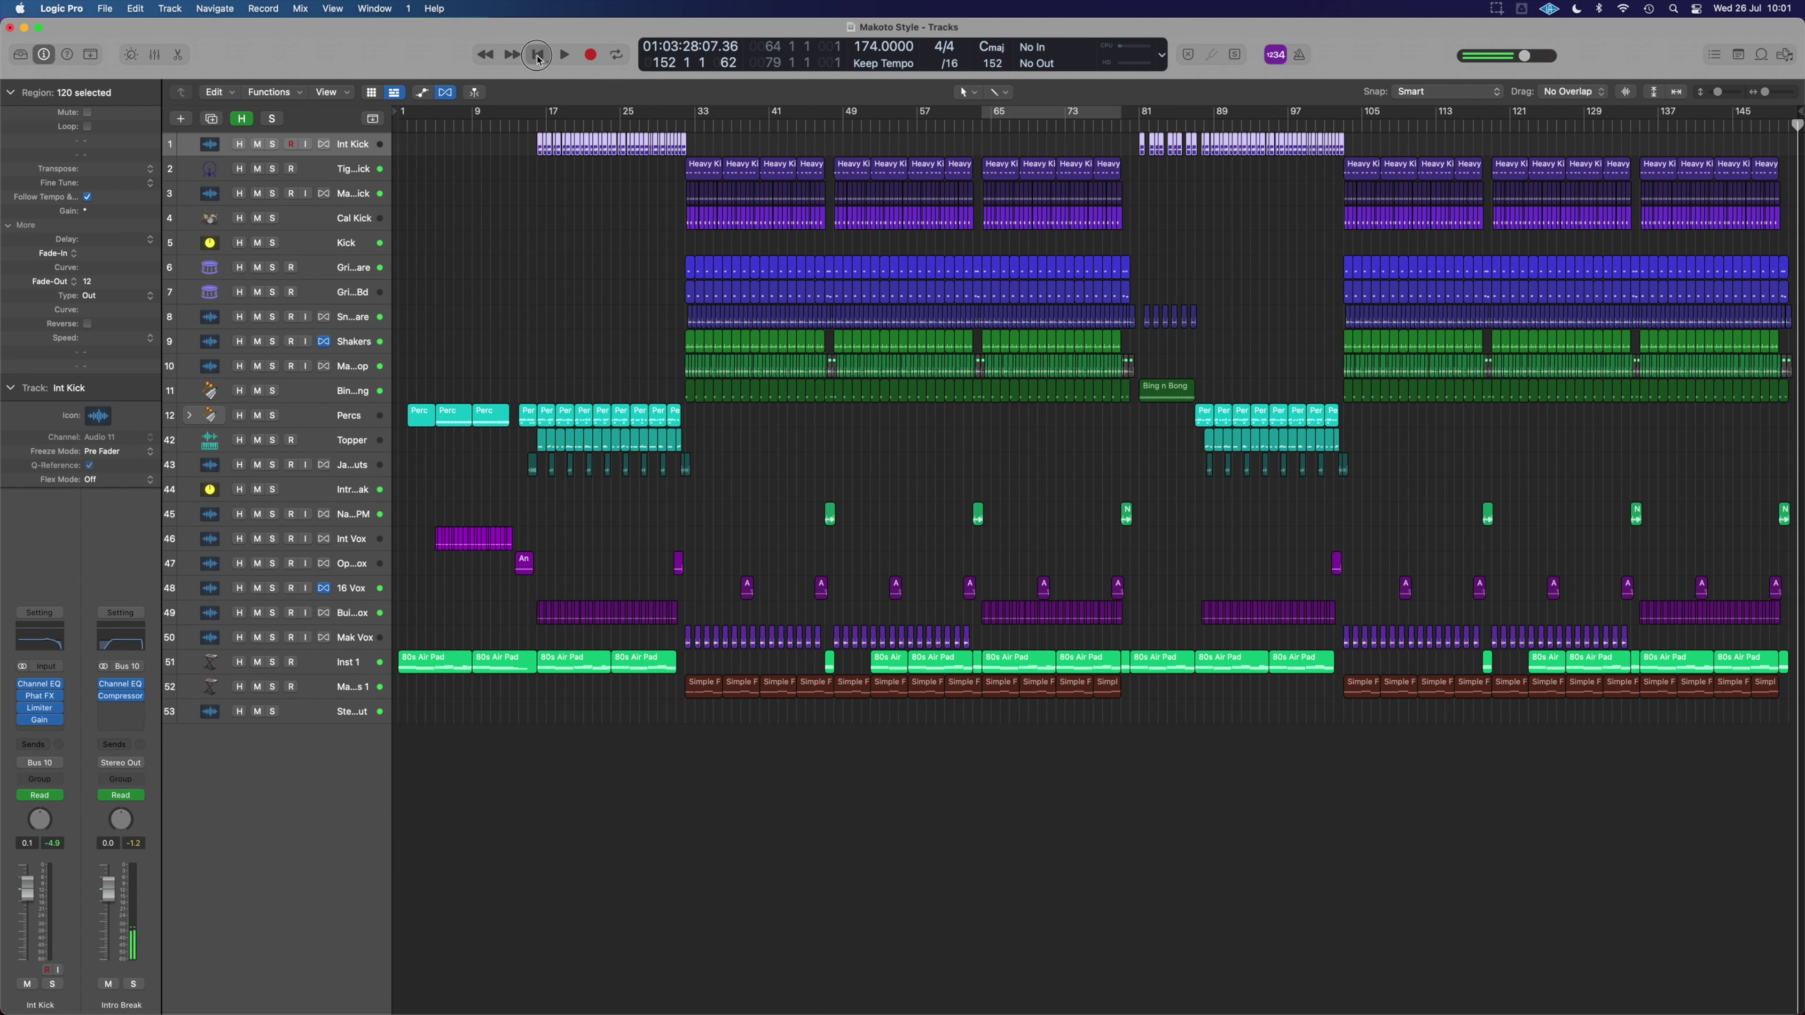
left_click(538, 55)
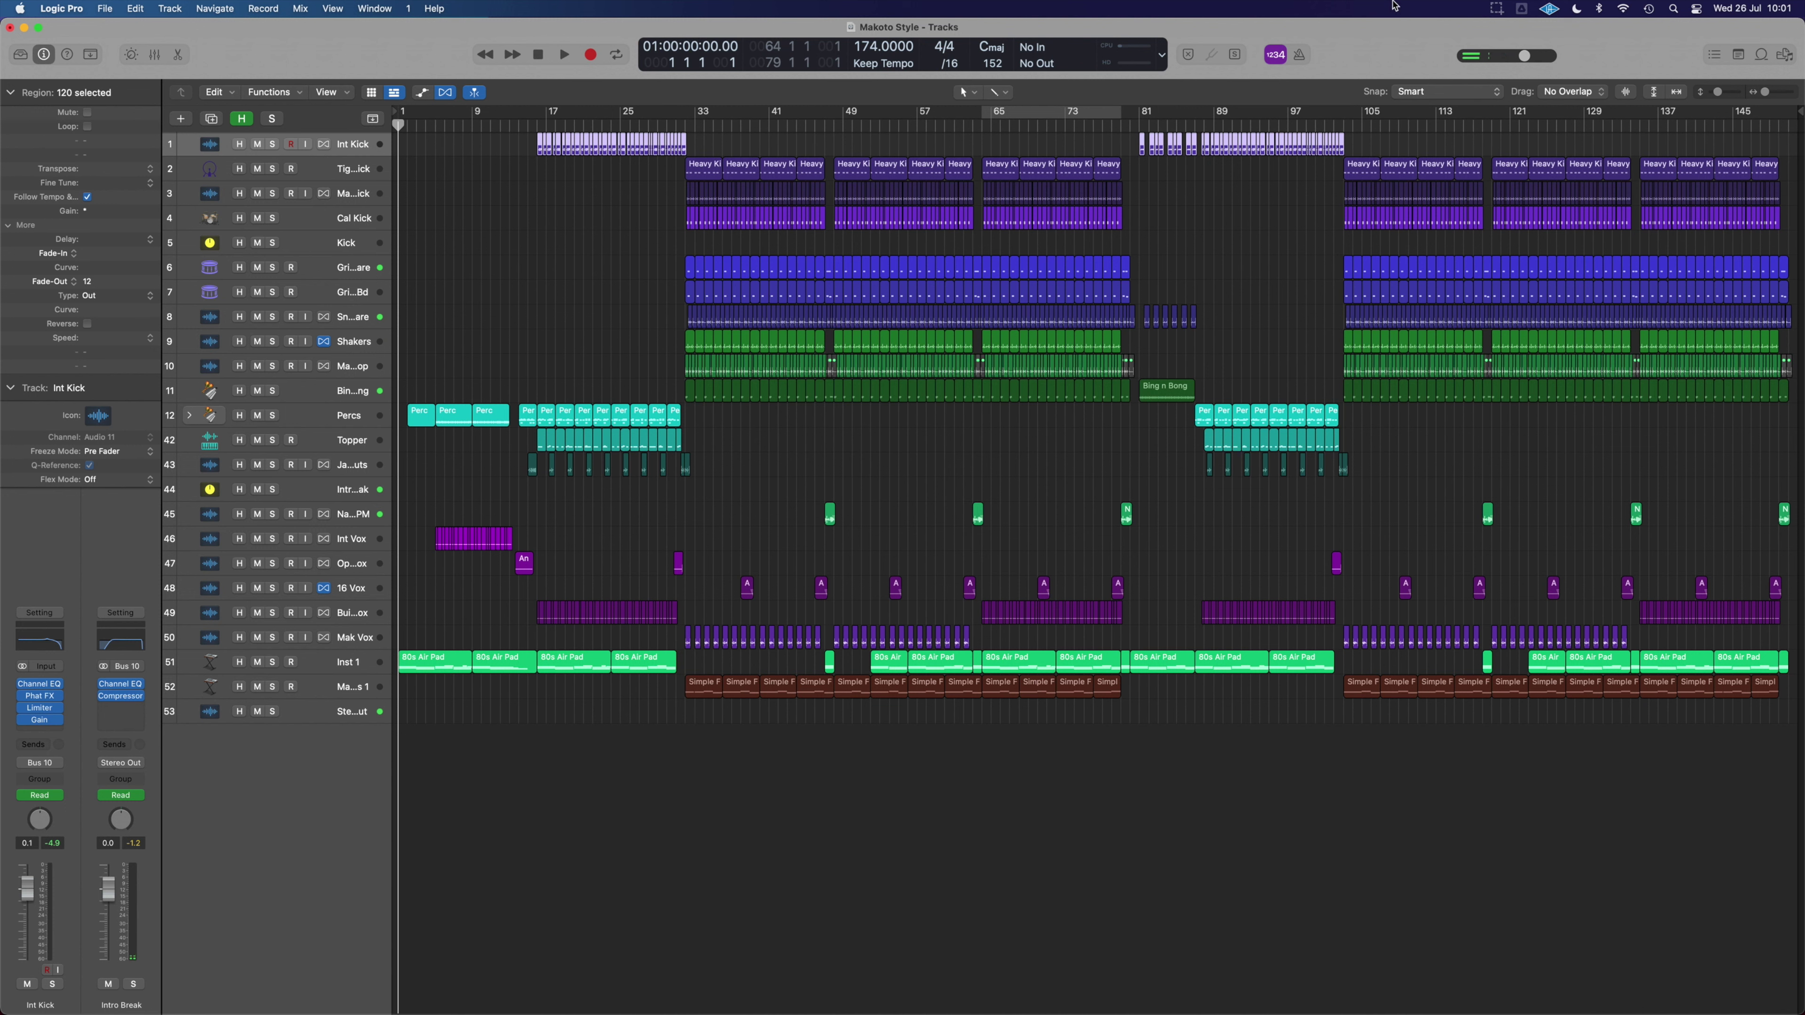